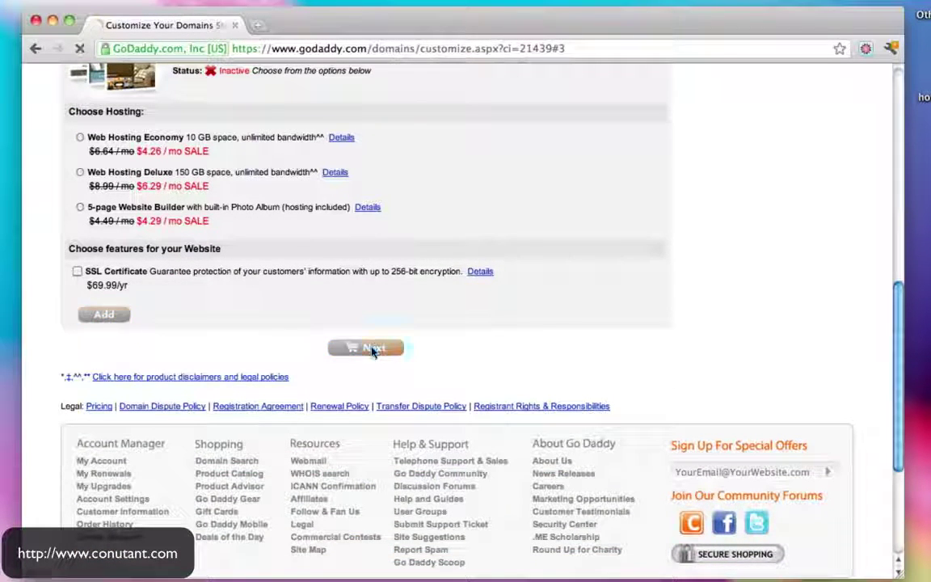
Skip the hosting add-ons to reach the cart, and update the notes price to $12.17
{"action": "left_click", "coordinate": [372, 350]}
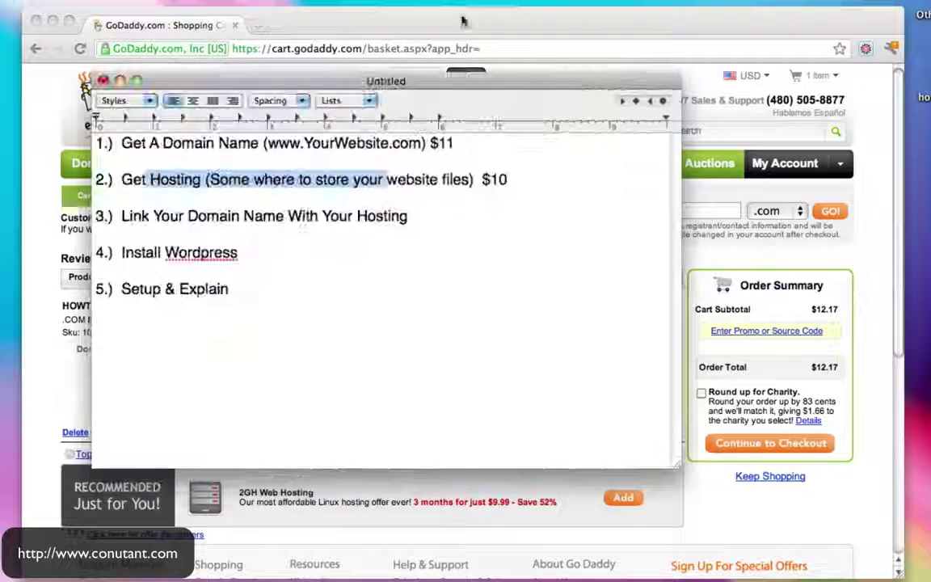
{"action": "left_click", "coordinate": [443, 143]}
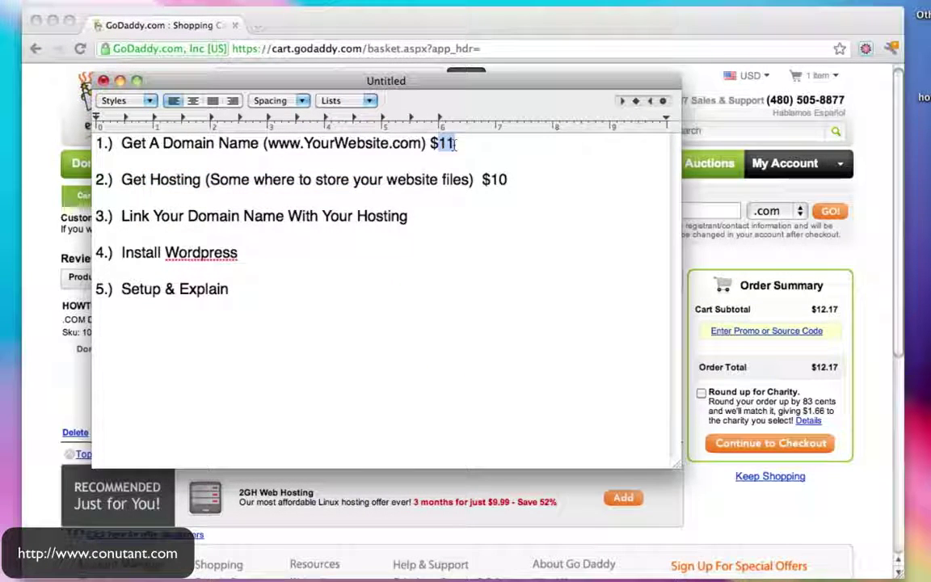
{"action": "type", "text": "2.7"}
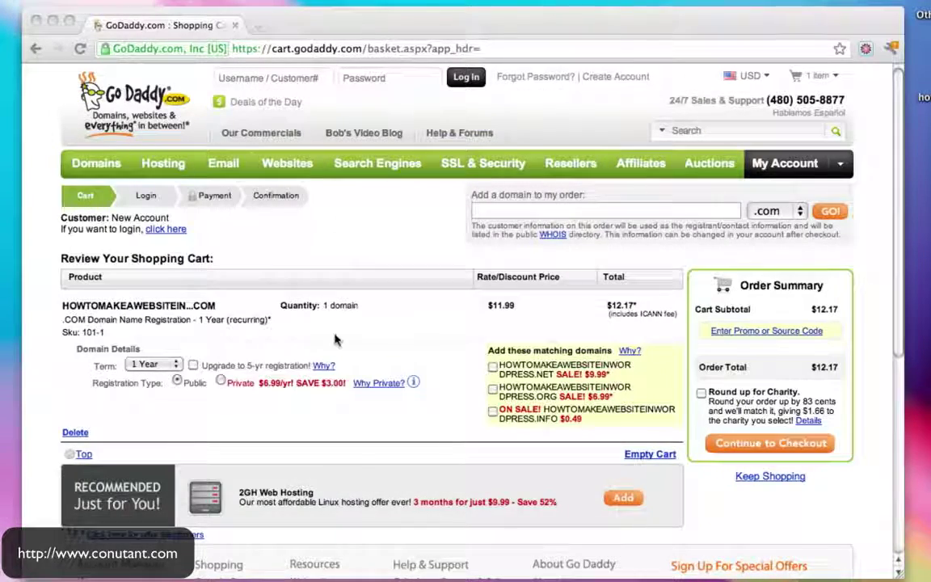
Continue from the cart's Order Summary to checkout
{"action": "scroll", "coordinate": [335, 340], "scroll_direction": "down", "scroll_amount": 3}
{"action": "scroll", "coordinate": [335, 340], "scroll_direction": "down", "scroll_amount": 1}
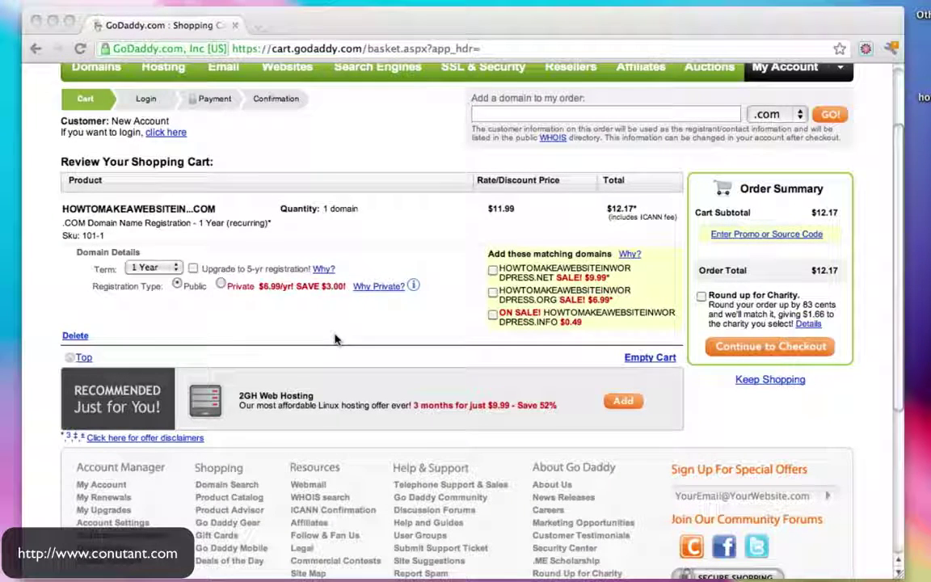
{"action": "left_click", "coordinate": [782, 352]}
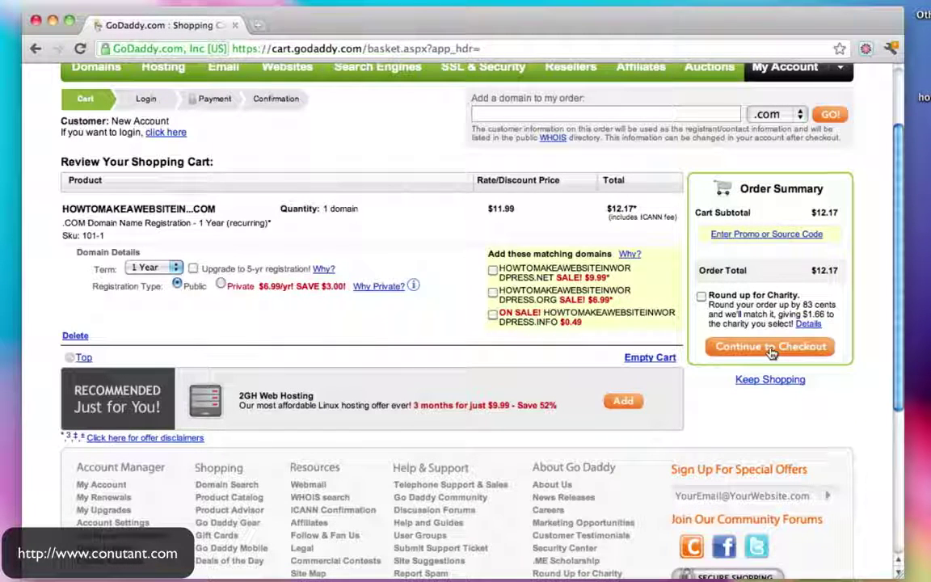
{"action": "left_click", "coordinate": [769, 351]}
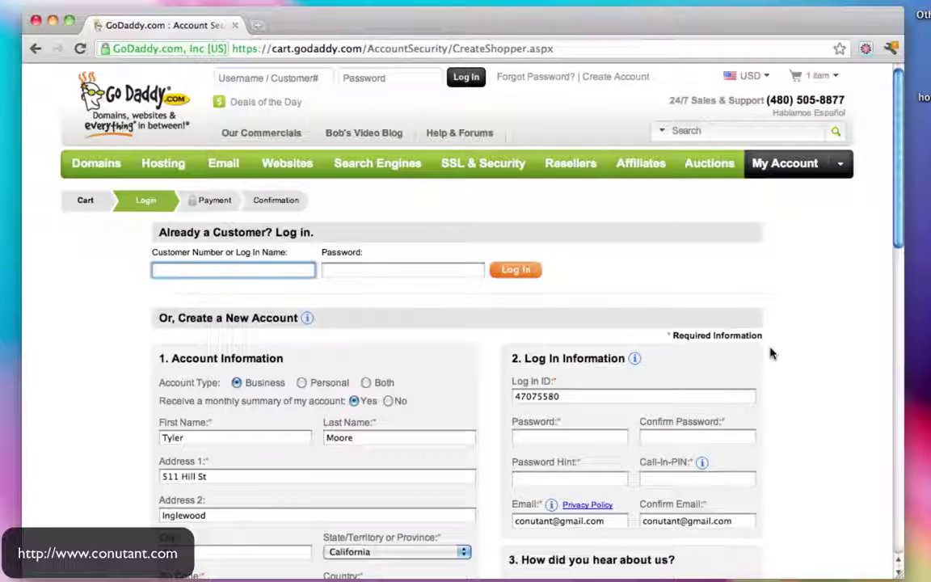
Enter and confirm the new account password, with password hint 'youknowit'
{"action": "scroll", "coordinate": [770, 353], "scroll_direction": "down", "scroll_amount": 3}
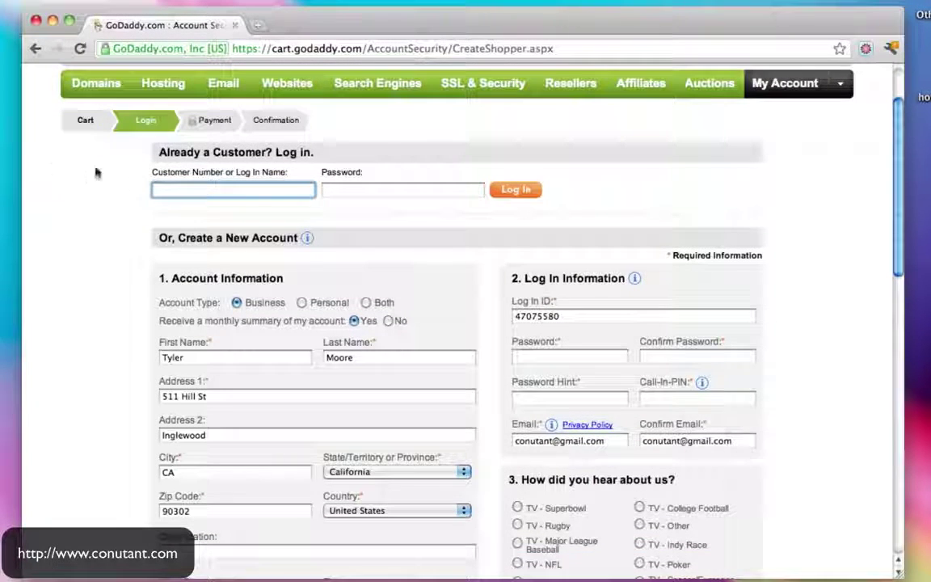
{"action": "scroll", "coordinate": [434, 338], "scroll_direction": "down", "scroll_amount": 2}
{"action": "scroll", "coordinate": [434, 338], "scroll_direction": "down", "scroll_amount": 2}
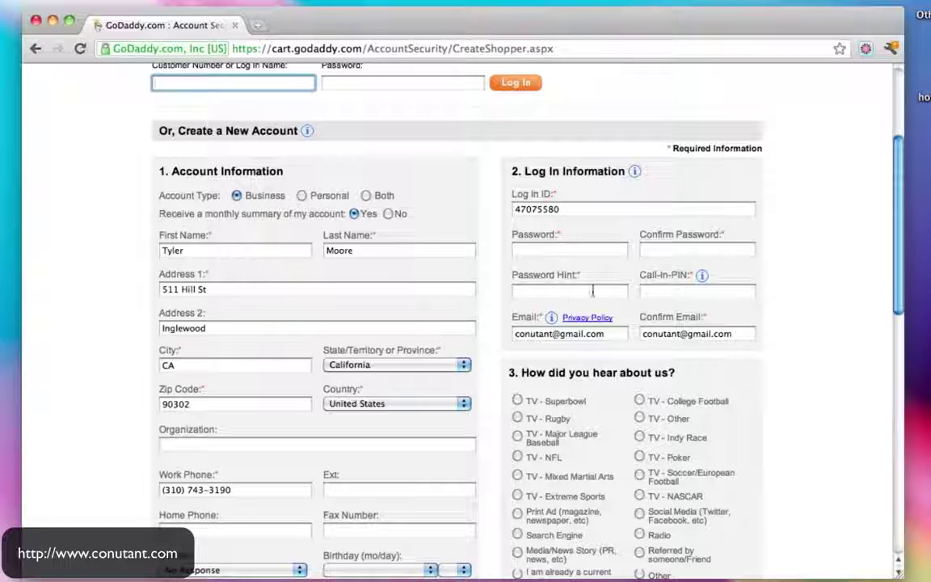
{"action": "left_click", "coordinate": [582, 252]}
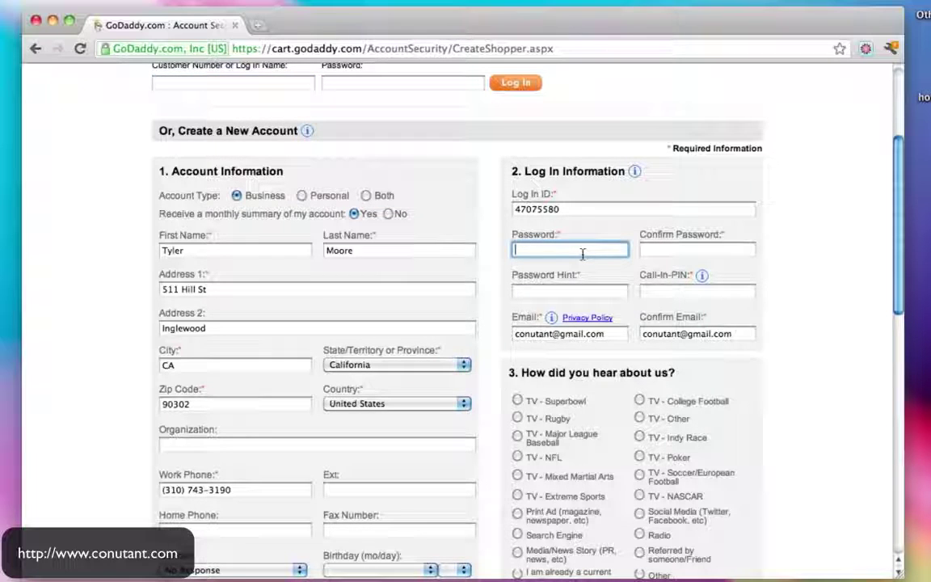
{"action": "type", "text": "•••••••••••"}
{"action": "left_click", "coordinate": [681, 250]}
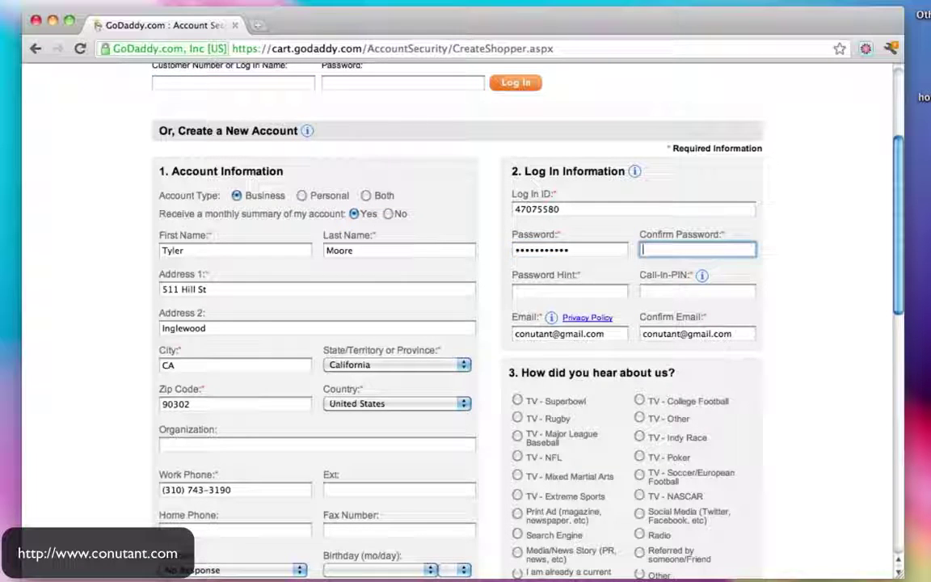
{"action": "type", "text": "•••••••••••"}
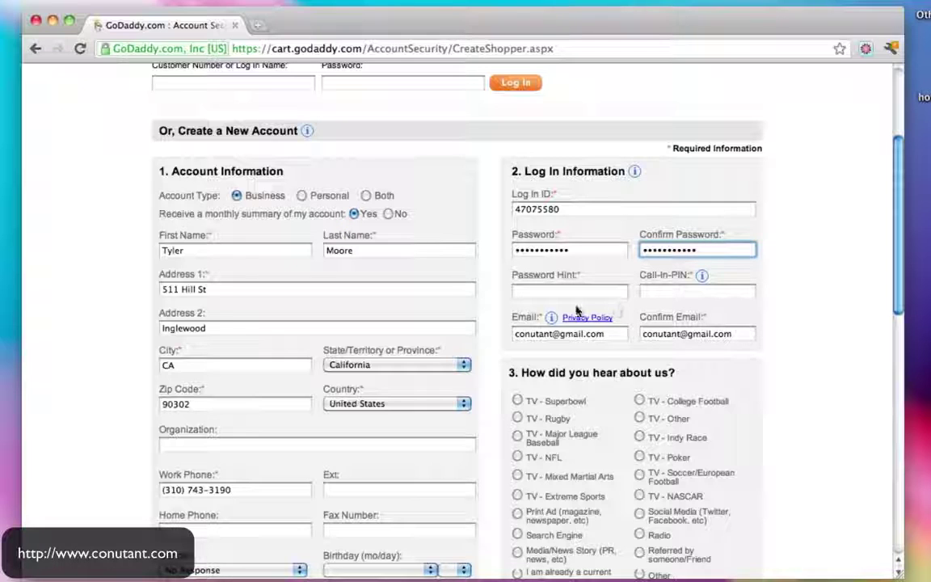
{"action": "left_click", "coordinate": [564, 294]}
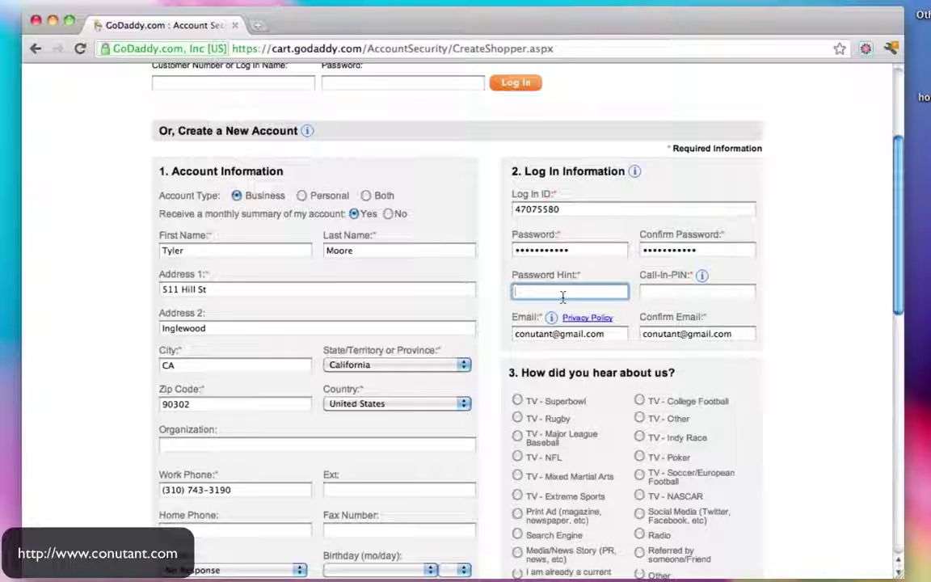
{"action": "type", "text": "youkno"}
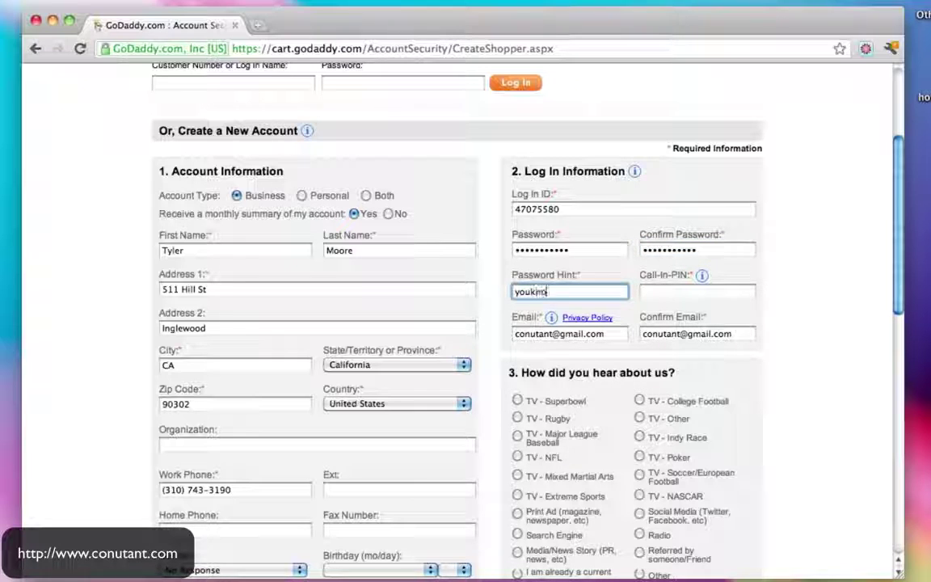
{"action": "type", "text": "wit"}
{"action": "left_click", "coordinate": [679, 293]}
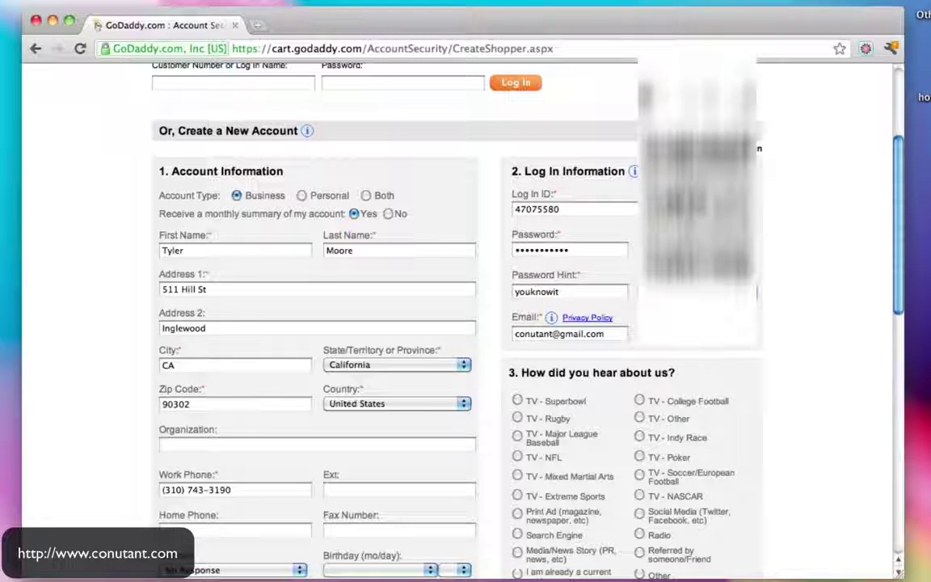
Set U.S. Mail contact to No and submit the new account for payment
{"action": "scroll", "coordinate": [836, 309], "scroll_direction": "down", "scroll_amount": 3}
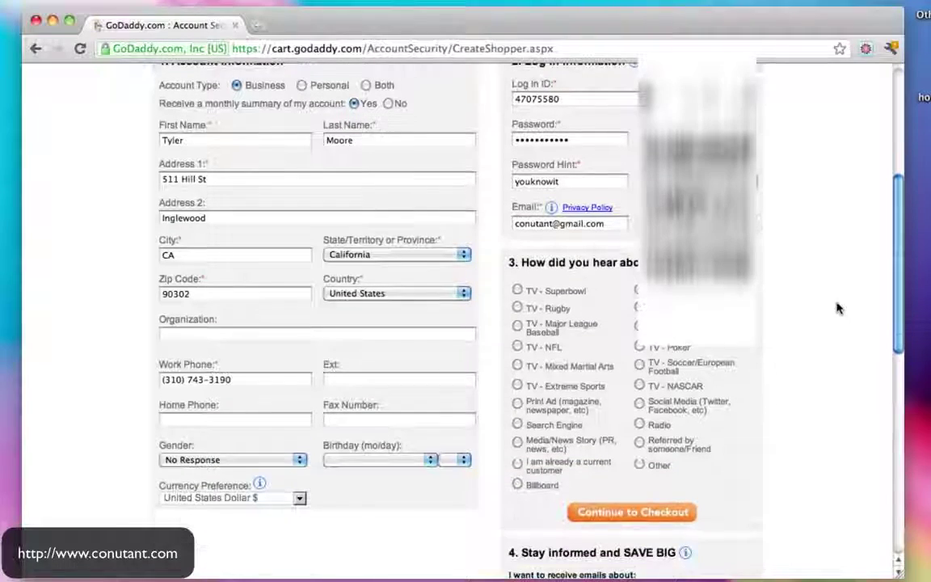
{"action": "scroll", "coordinate": [597, 314], "scroll_direction": "down", "scroll_amount": 3}
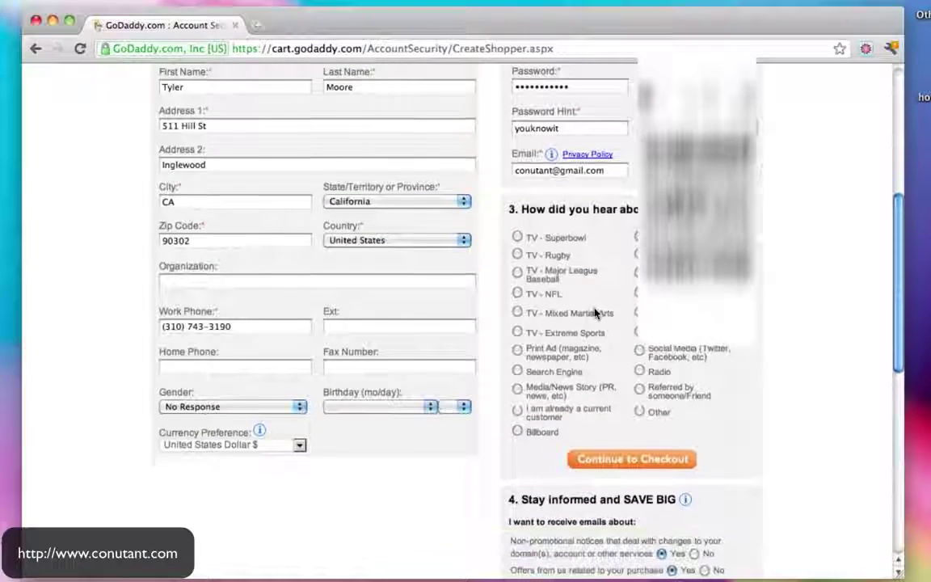
{"action": "scroll", "coordinate": [597, 314], "scroll_direction": "down", "scroll_amount": 2}
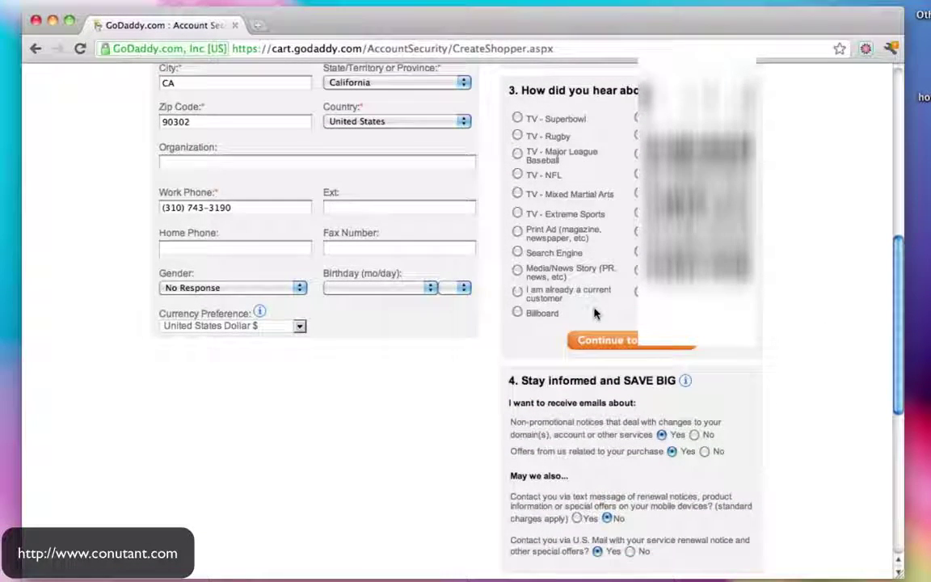
{"action": "scroll", "coordinate": [596, 313], "scroll_direction": "down", "scroll_amount": 3}
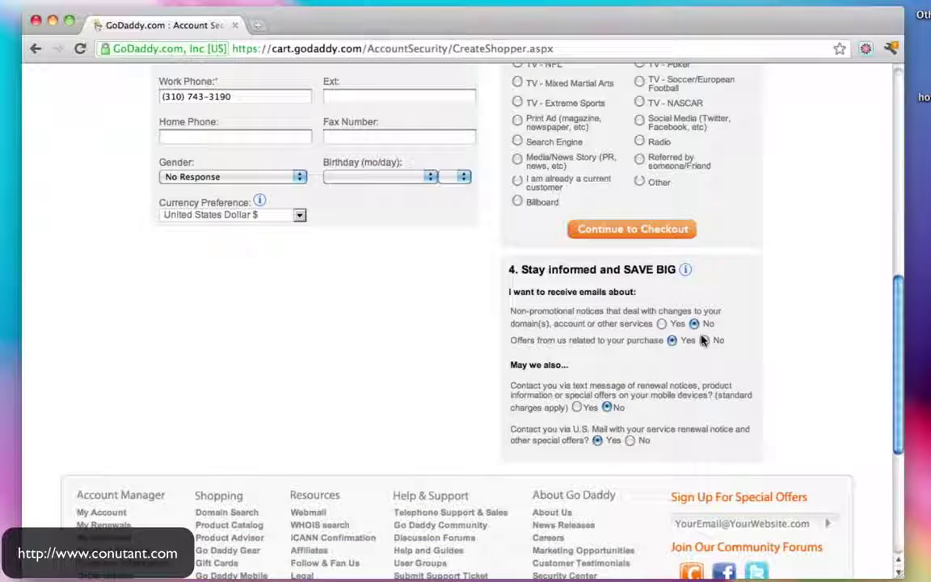
{"action": "left_click", "coordinate": [631, 441]}
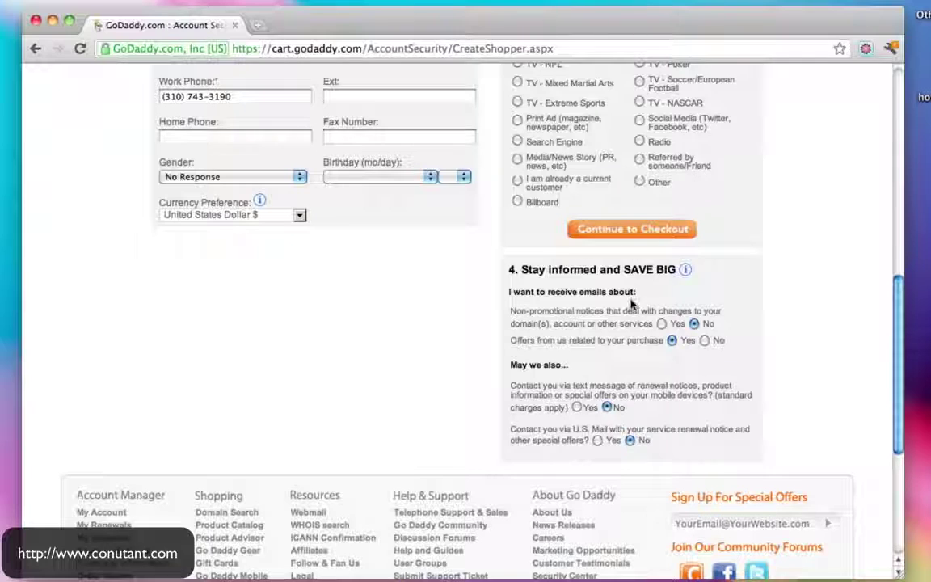
{"action": "scroll", "coordinate": [630, 303], "scroll_direction": "up", "scroll_amount": 2}
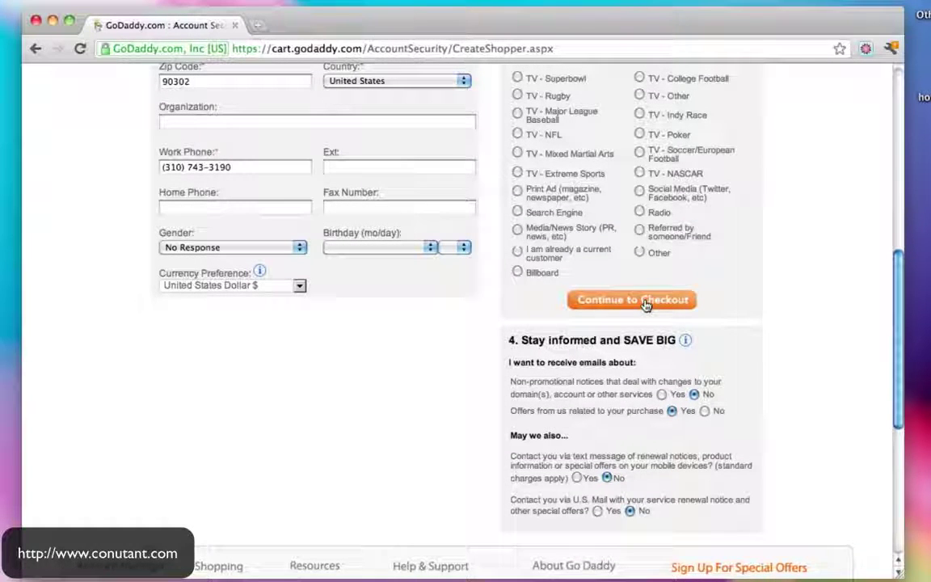
{"action": "left_click", "coordinate": [645, 304]}
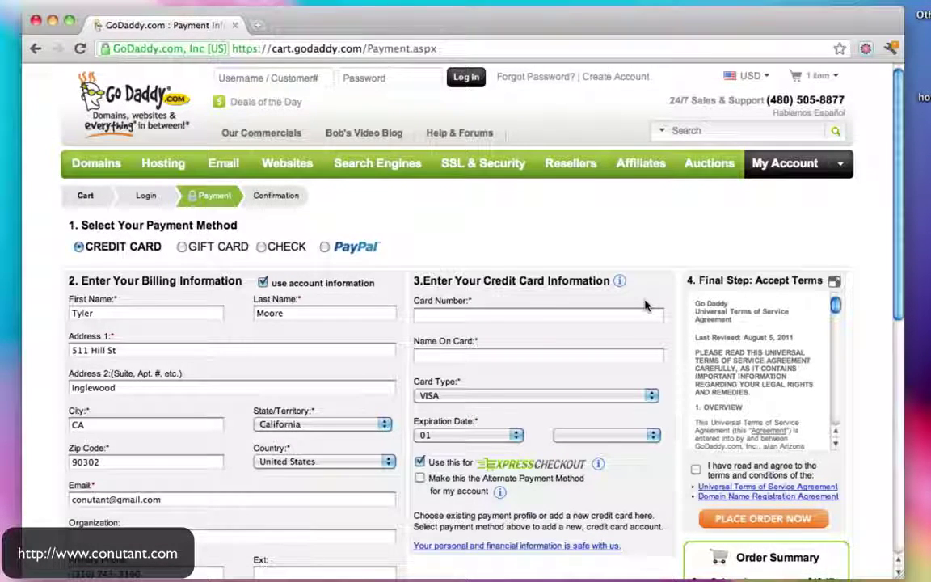
Select PayPal under Select Your Payment Method
{"action": "scroll", "coordinate": [645, 305], "scroll_direction": "down", "scroll_amount": 3}
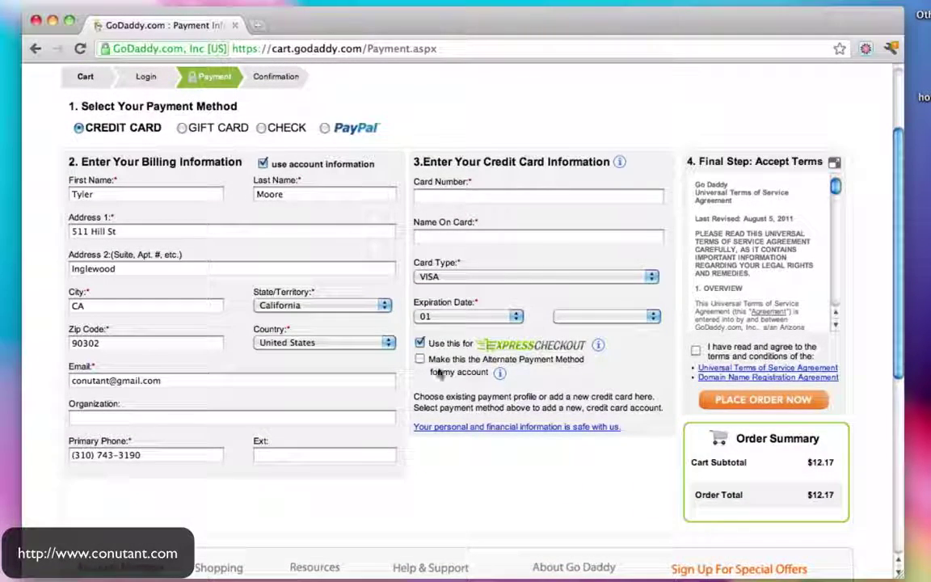
{"action": "scroll", "coordinate": [614, 356], "scroll_direction": "up", "scroll_amount": 3}
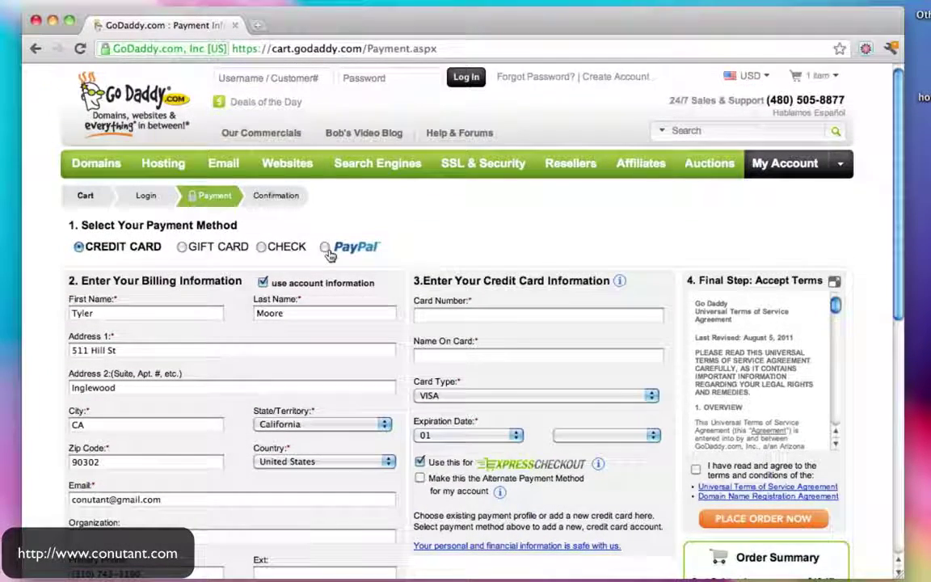
{"action": "left_click", "coordinate": [325, 247]}
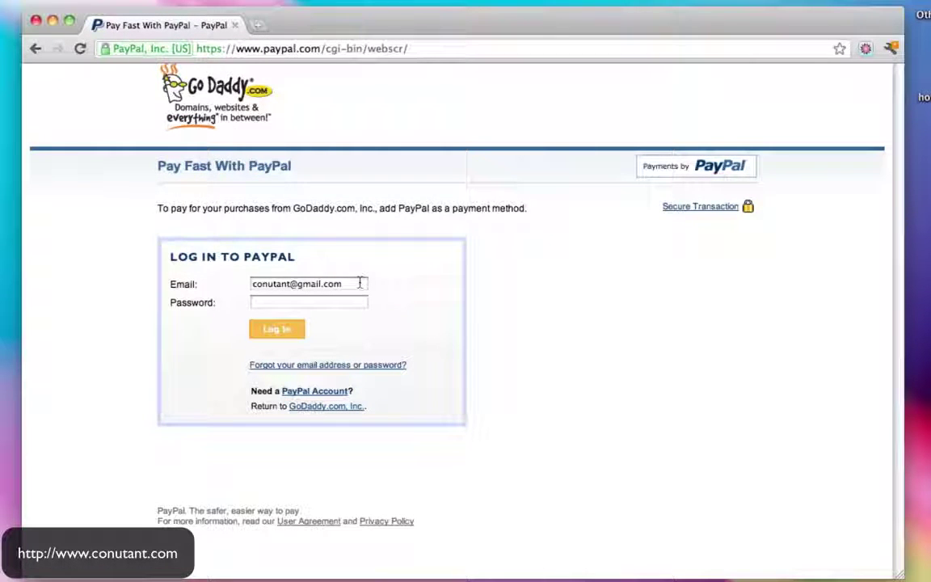
Replace the prefilled PayPal e-mail, enter the account password and log in
{"action": "left_click_drag", "start_coordinate": [360, 283], "coordinate": [173, 278]}
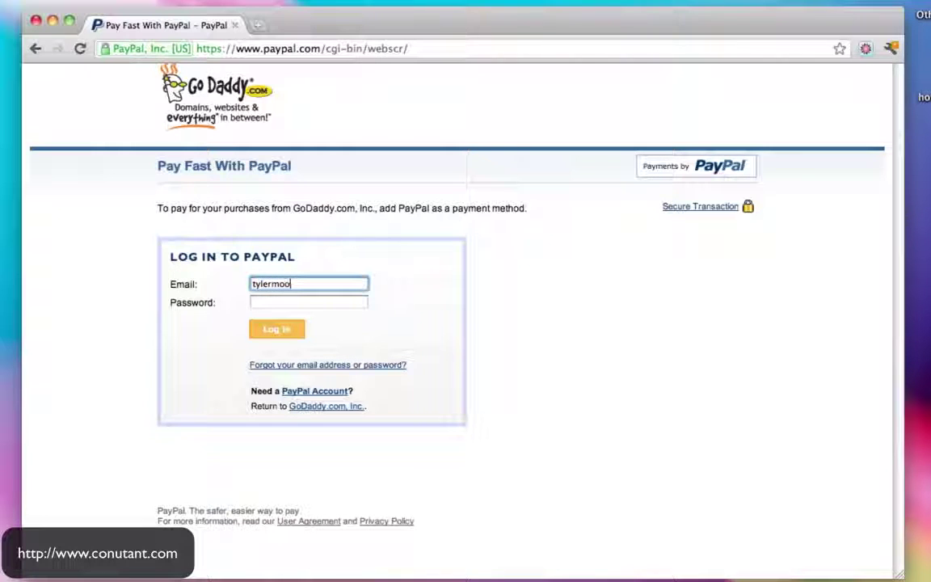
{"action": "key", "text": "Tab"}
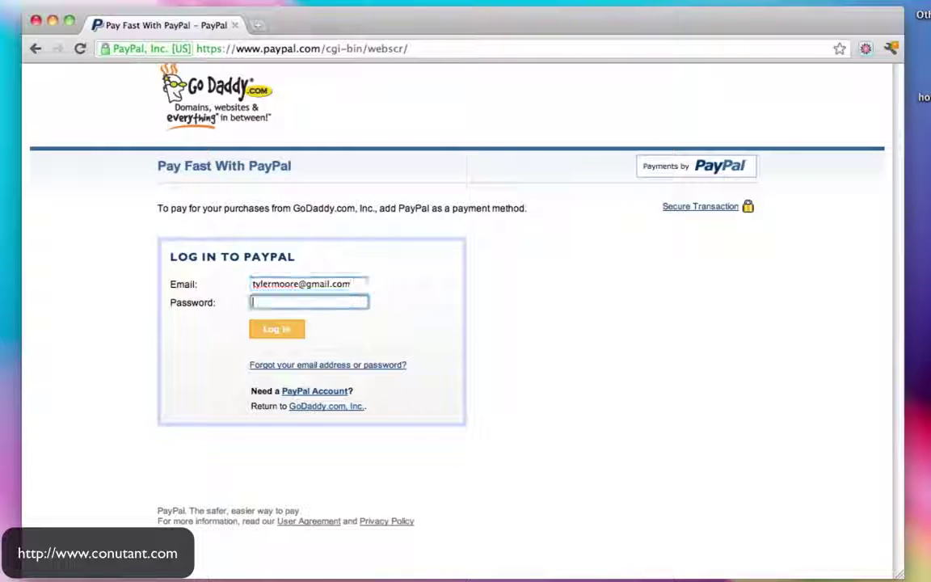
{"action": "type", "text": "•••••"}
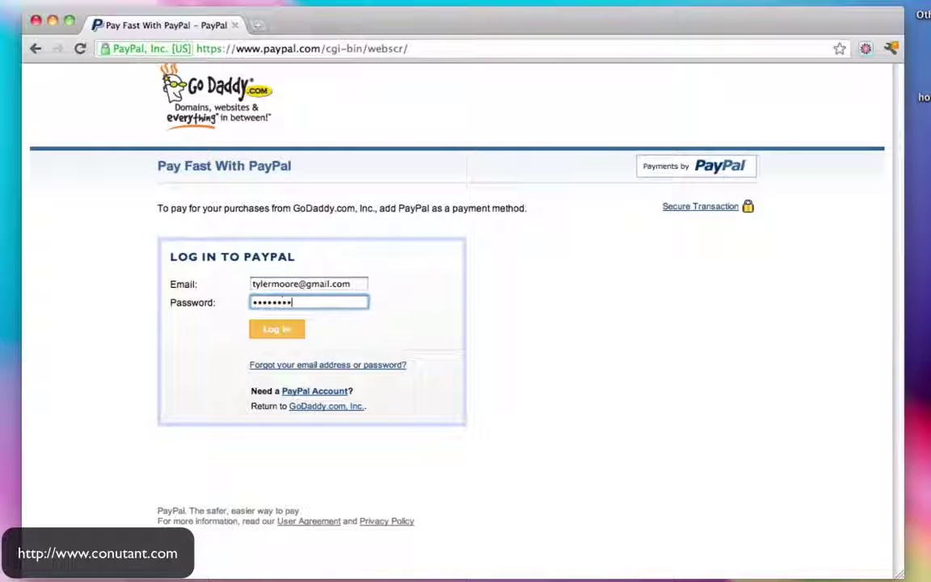
{"action": "key", "text": "BackSpace"}
{"action": "key", "text": "BackSpace"}
{"action": "key", "text": "BackSpace"}
{"action": "key", "text": "BackSpace"}
{"action": "type", "text": "•••••••••••"}
{"action": "left_click", "coordinate": [283, 338]}
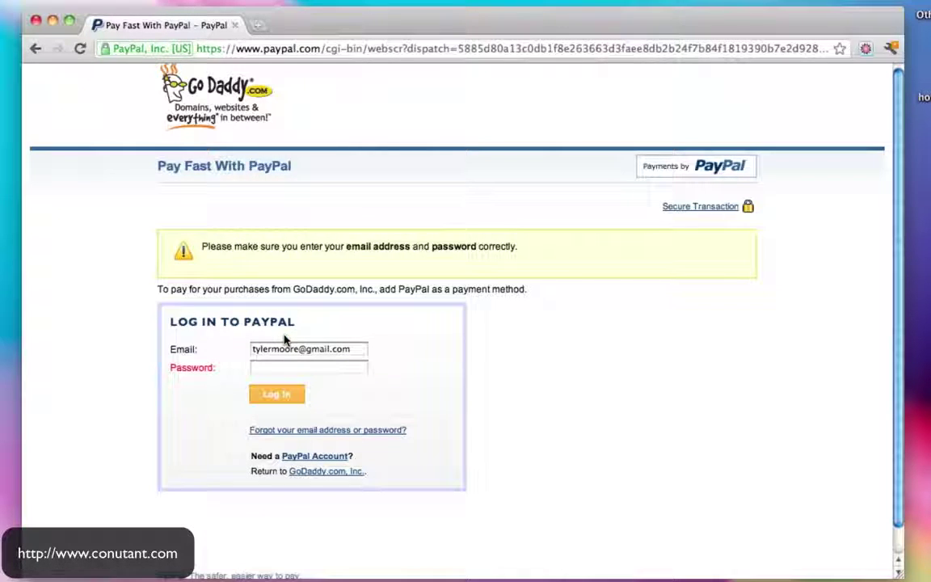
Re-enter the PayPal password, agree to the billing agreement and return to GoDaddy
{"action": "left_click", "coordinate": [295, 370]}
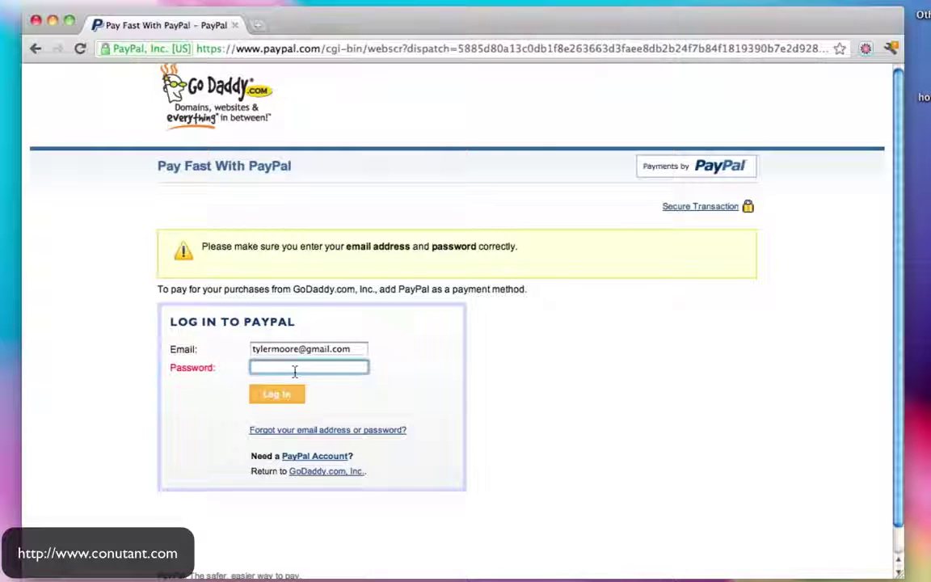
{"action": "type", "text": "••••••••"}
{"action": "left_click", "coordinate": [275, 395]}
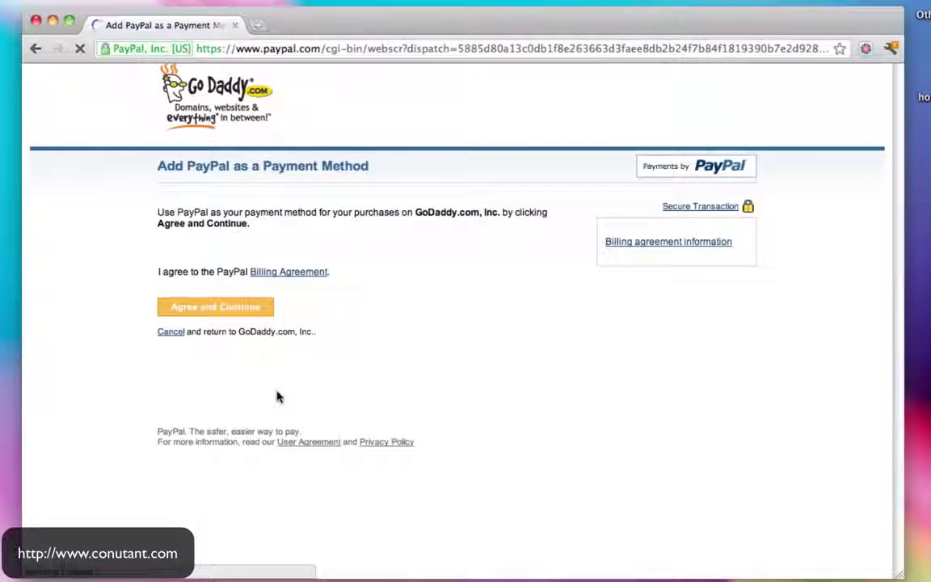
{"action": "left_click", "coordinate": [242, 314]}
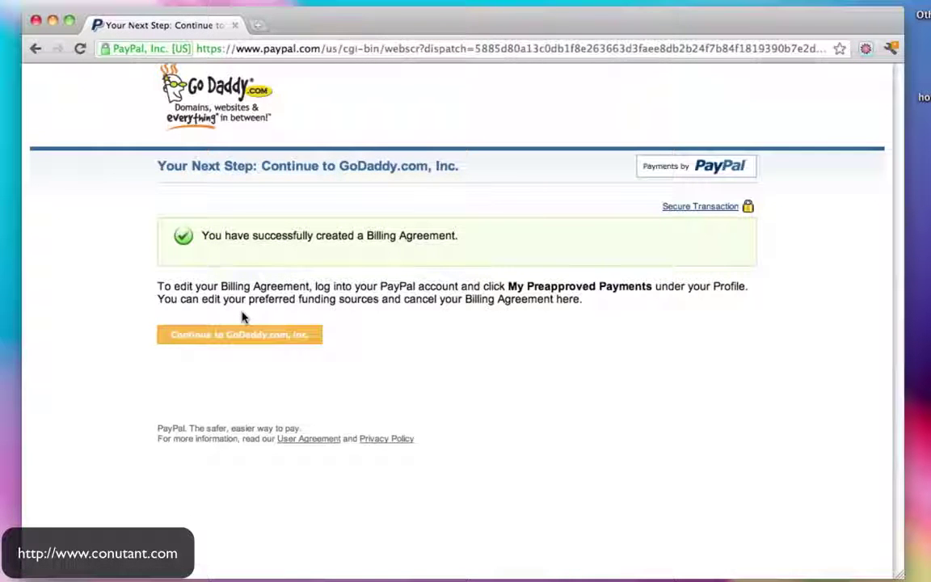
{"action": "left_click", "coordinate": [255, 341]}
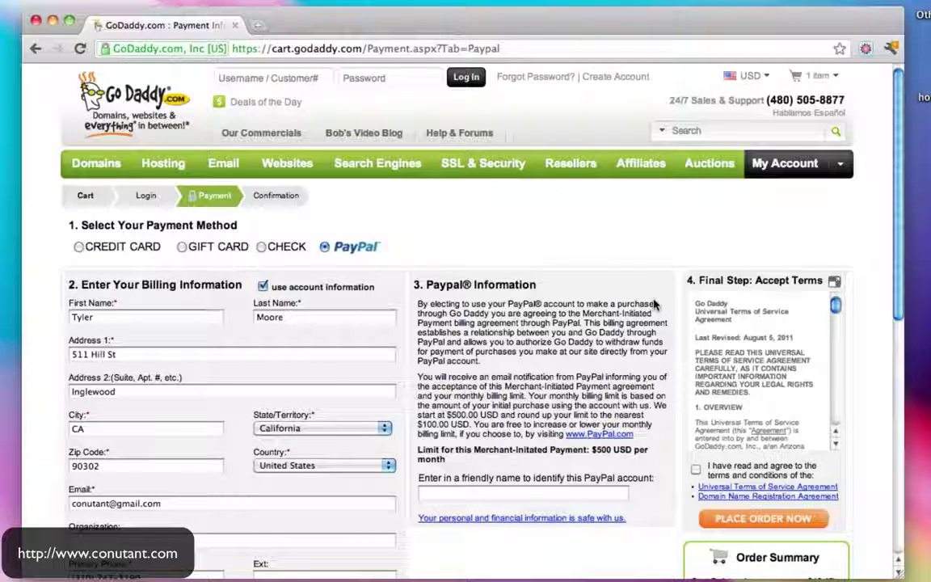
Tick 'I have read and agree' to the terms and place the order
{"action": "scroll", "coordinate": [719, 319], "scroll_direction": "down", "scroll_amount": 3}
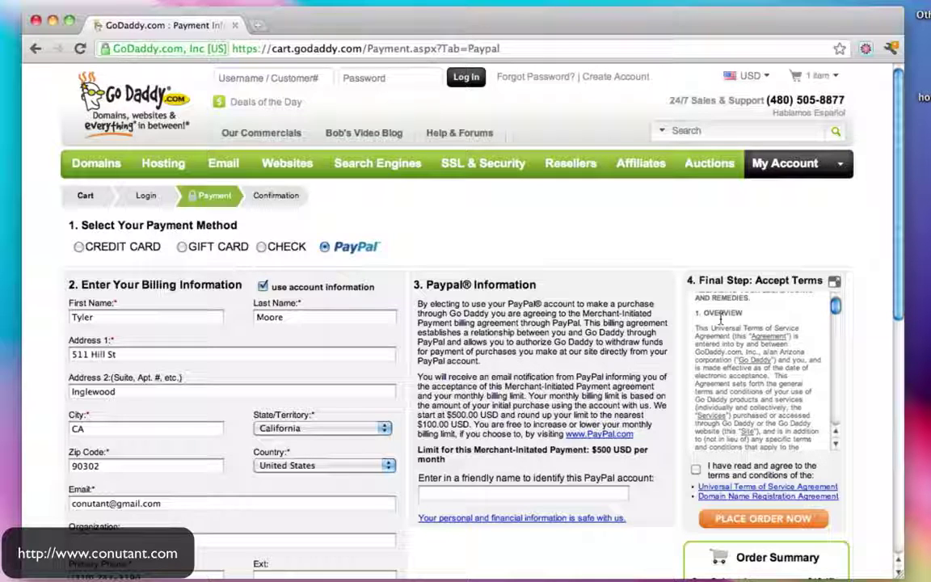
{"action": "scroll", "coordinate": [721, 321], "scroll_direction": "down", "scroll_amount": 5}
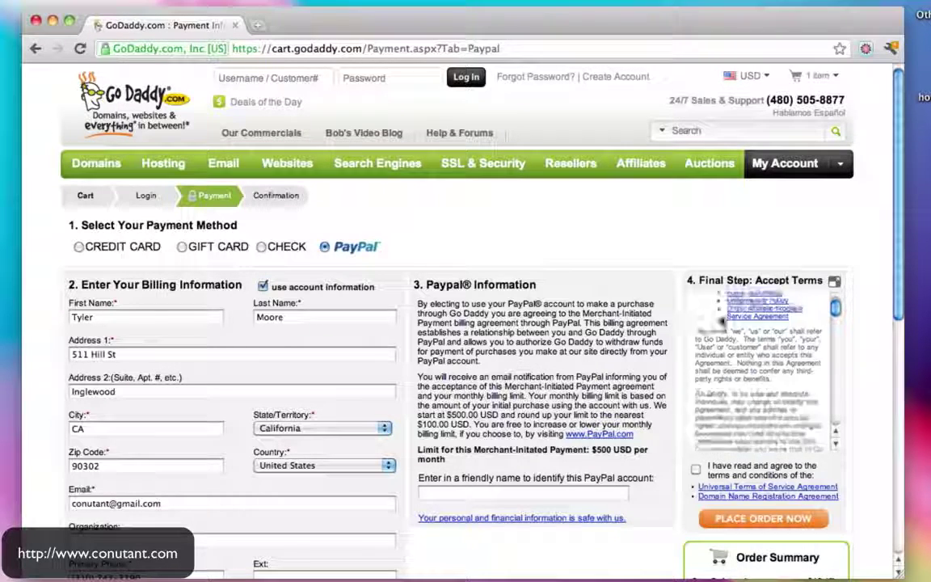
{"action": "left_click", "coordinate": [696, 469]}
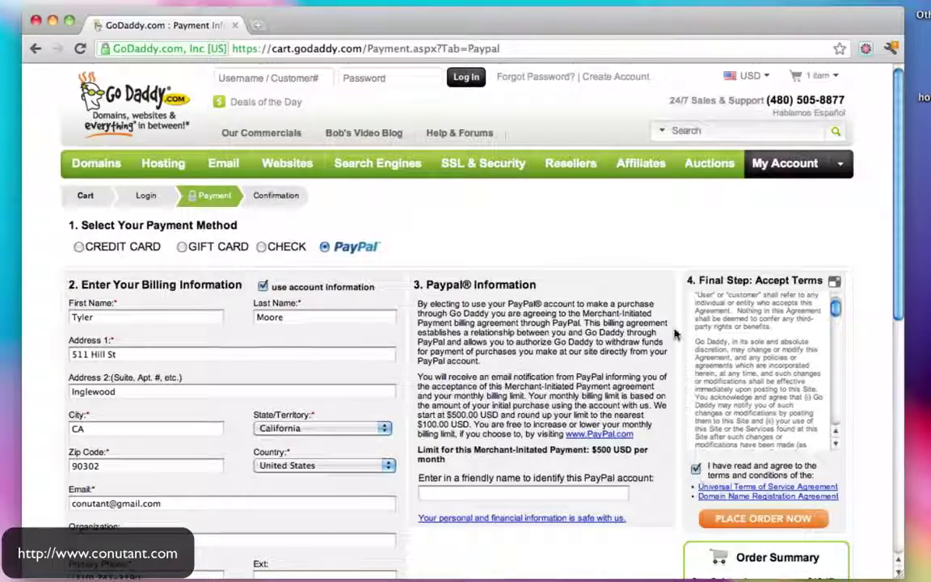
{"action": "scroll", "coordinate": [688, 404], "scroll_direction": "down", "scroll_amount": 5}
{"action": "scroll", "coordinate": [761, 315], "scroll_direction": "up", "scroll_amount": 3}
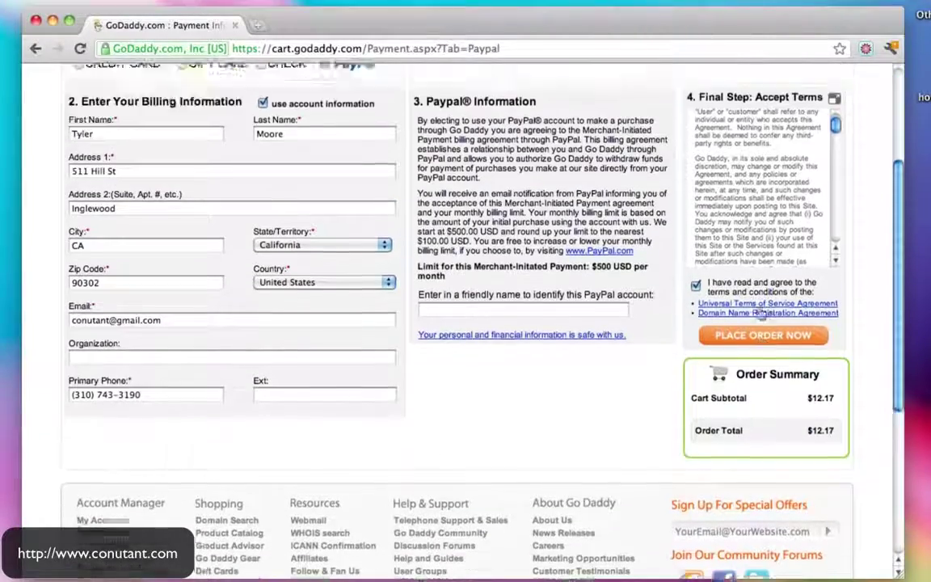
{"action": "left_click", "coordinate": [769, 386]}
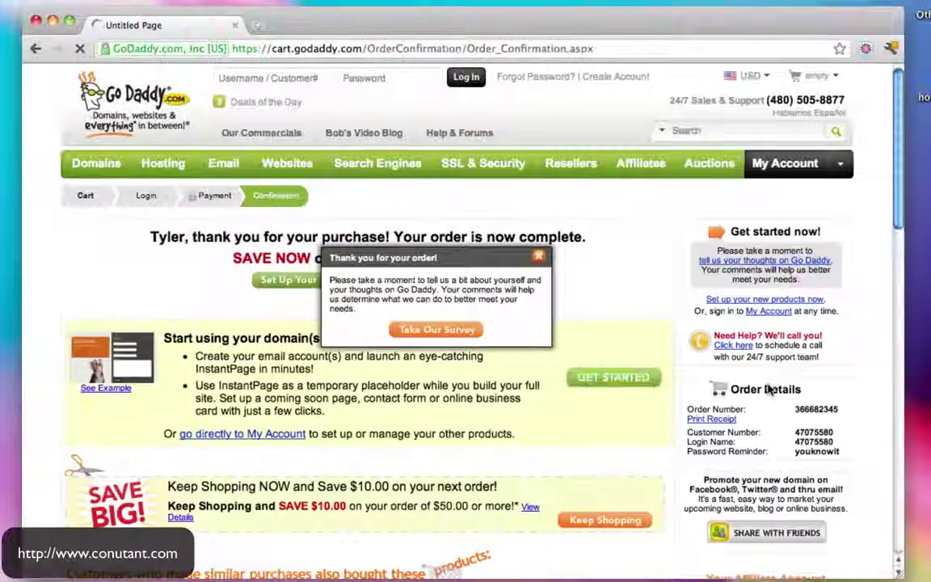
Dismiss the survey popup and sign in using the copied login name and password
{"action": "left_click", "coordinate": [540, 259]}
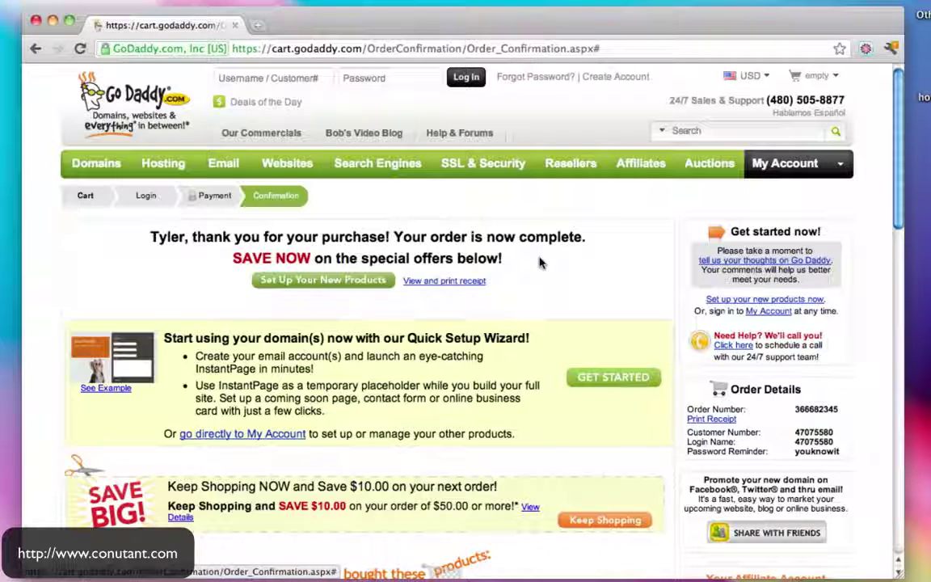
{"action": "scroll", "coordinate": [540, 261], "scroll_direction": "down", "scroll_amount": 3}
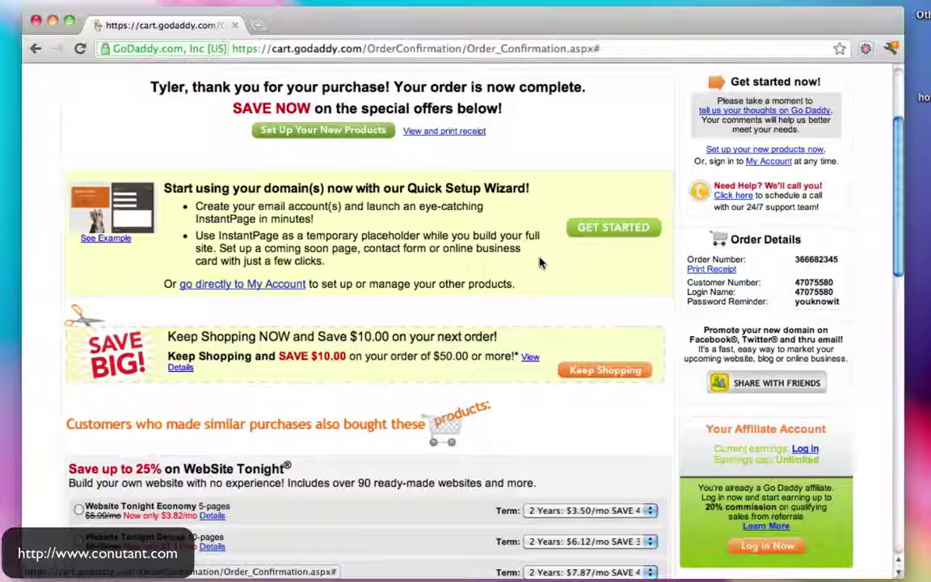
{"action": "double_click", "coordinate": [807, 292]}
{"action": "key", "text": "super+c"}
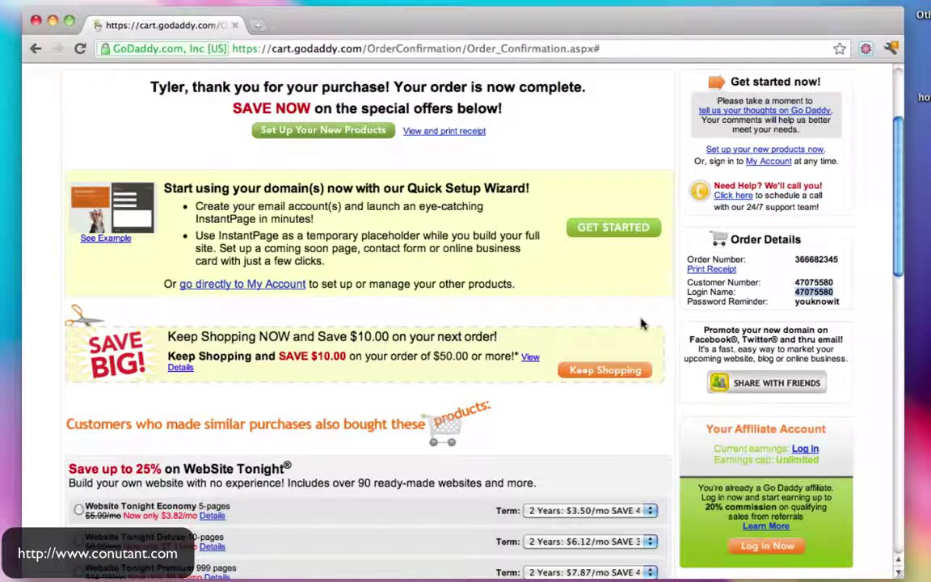
{"action": "scroll", "coordinate": [641, 323], "scroll_direction": "down", "scroll_amount": 10}
{"action": "scroll", "coordinate": [641, 324], "scroll_direction": "up", "scroll_amount": 12}
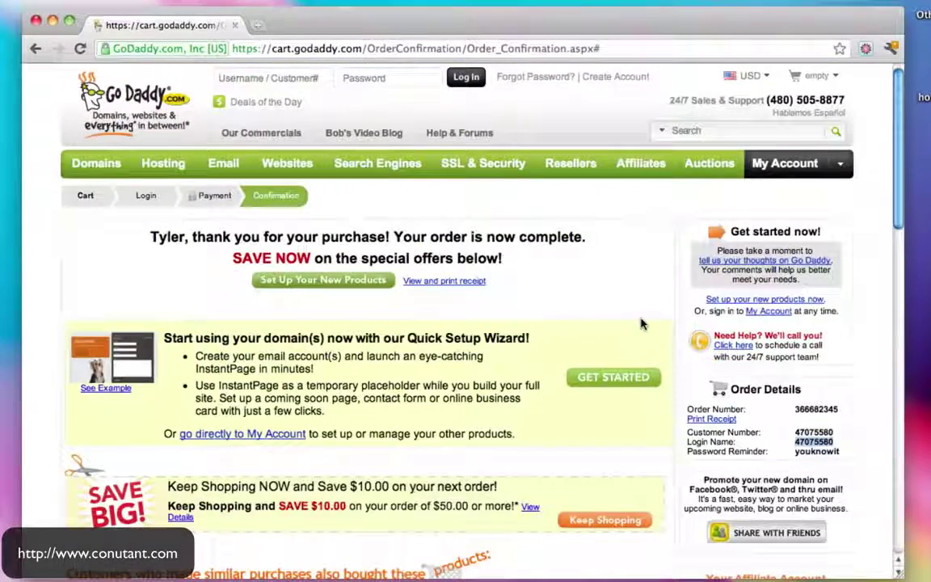
{"action": "left_click", "coordinate": [284, 76]}
{"action": "key", "text": "super+v"}
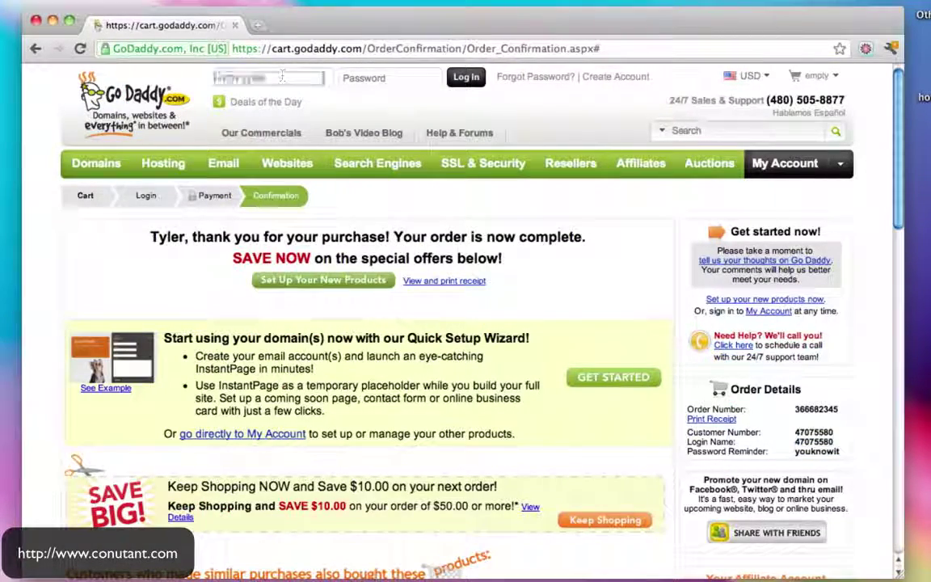
{"action": "left_click", "coordinate": [367, 79]}
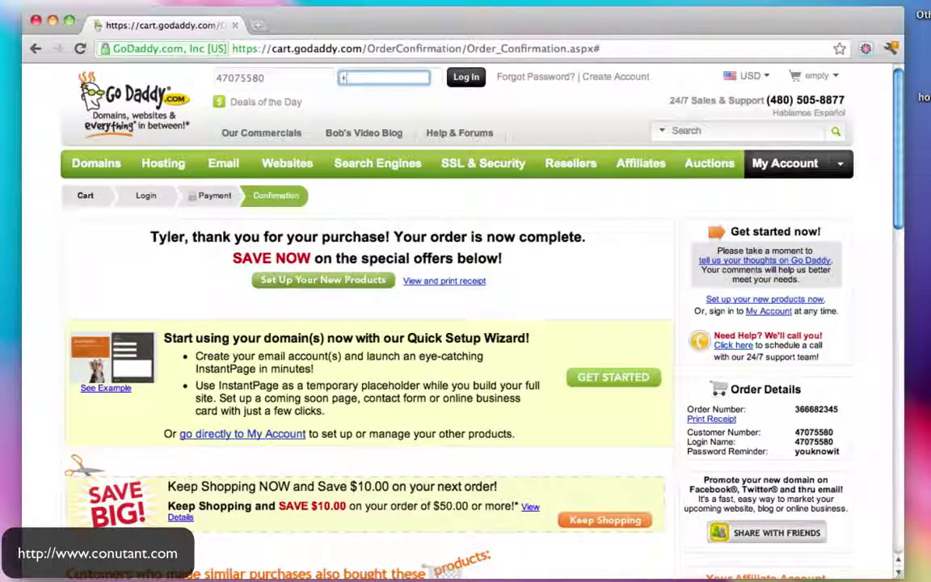
{"action": "type", "text": "•••••••••••"}
{"action": "key", "text": "Return"}
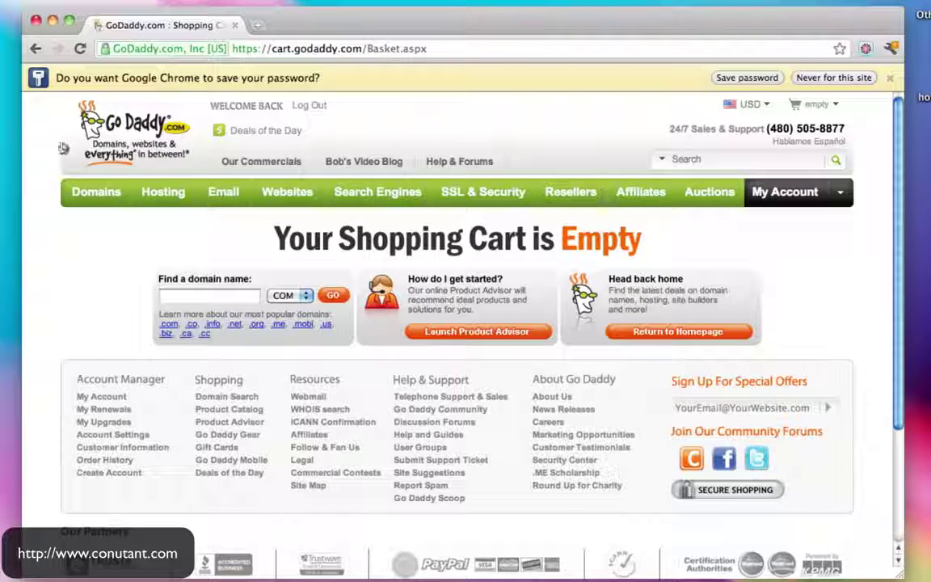
Open Domain Management and request more information when no domains appear
{"action": "mouse_move", "coordinate": [91, 200]}
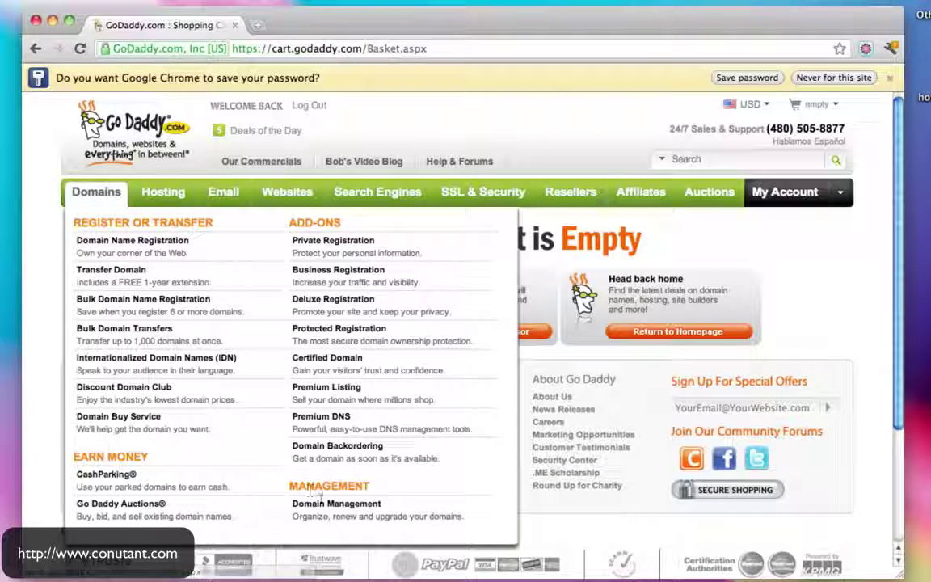
{"action": "left_click", "coordinate": [326, 511]}
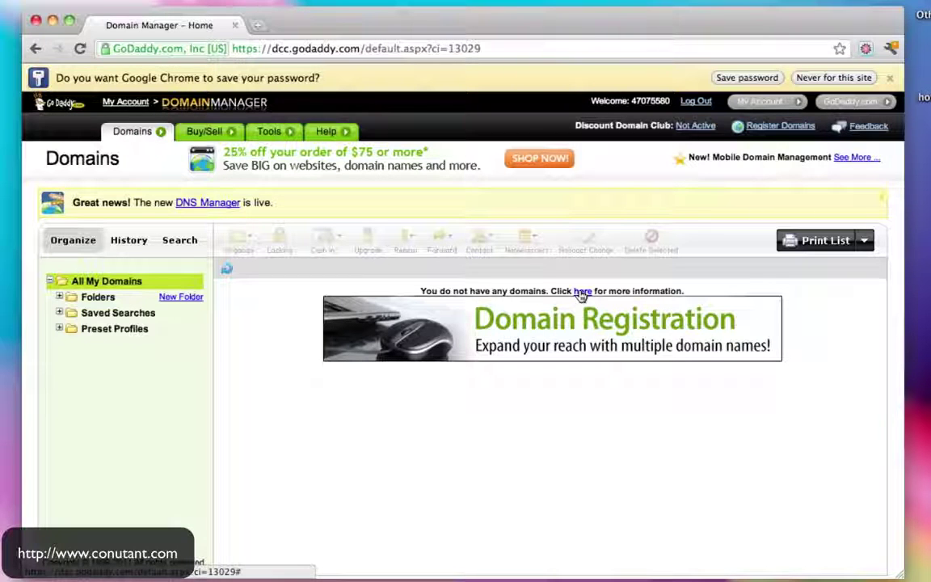
{"action": "left_click", "coordinate": [583, 293]}
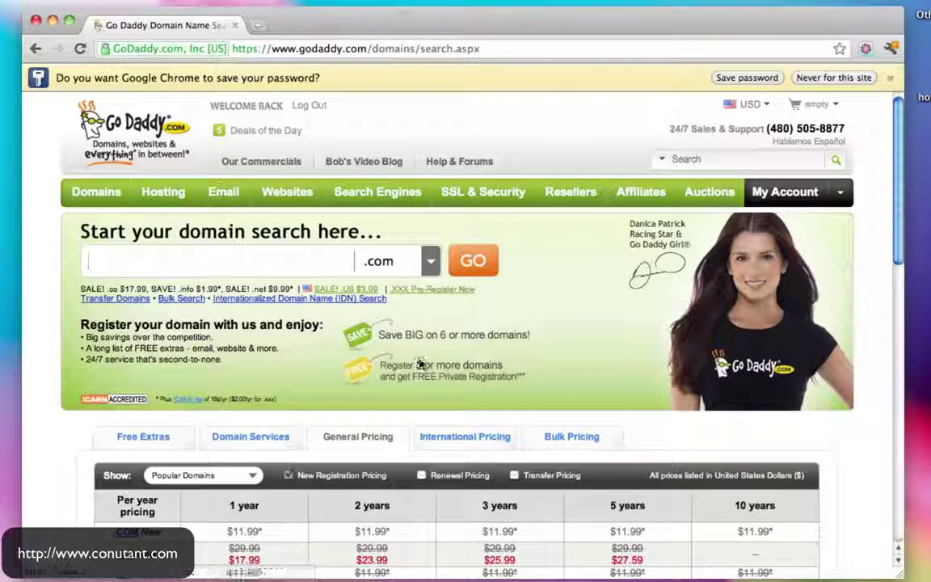
{"action": "left_click", "coordinate": [302, 48]}
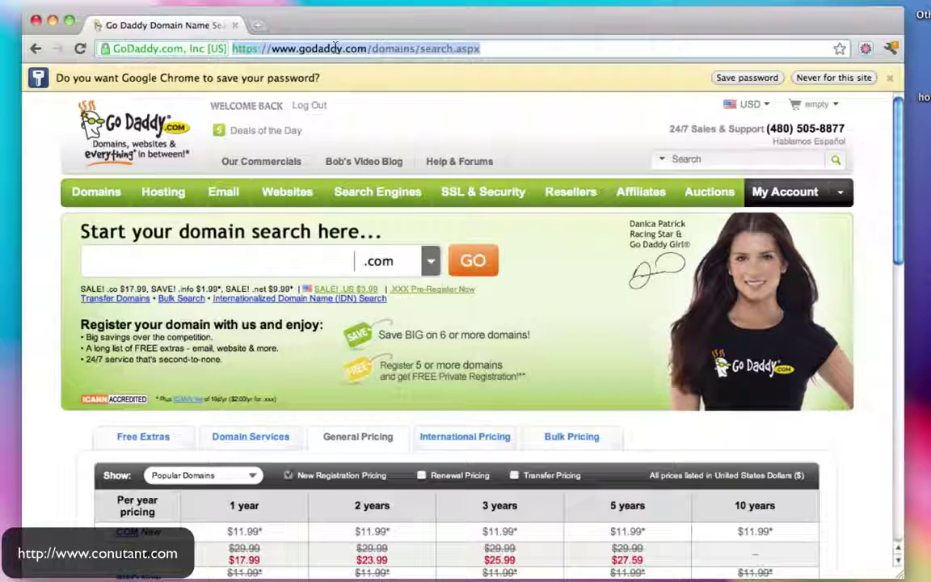
{"action": "type", "text": "www.gmail.com"}
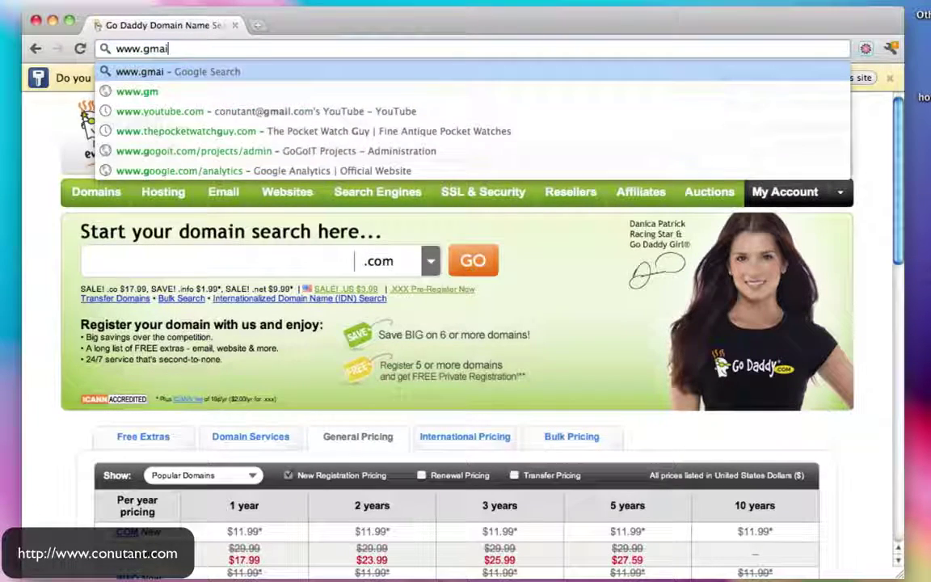
{"action": "key", "text": "Return"}
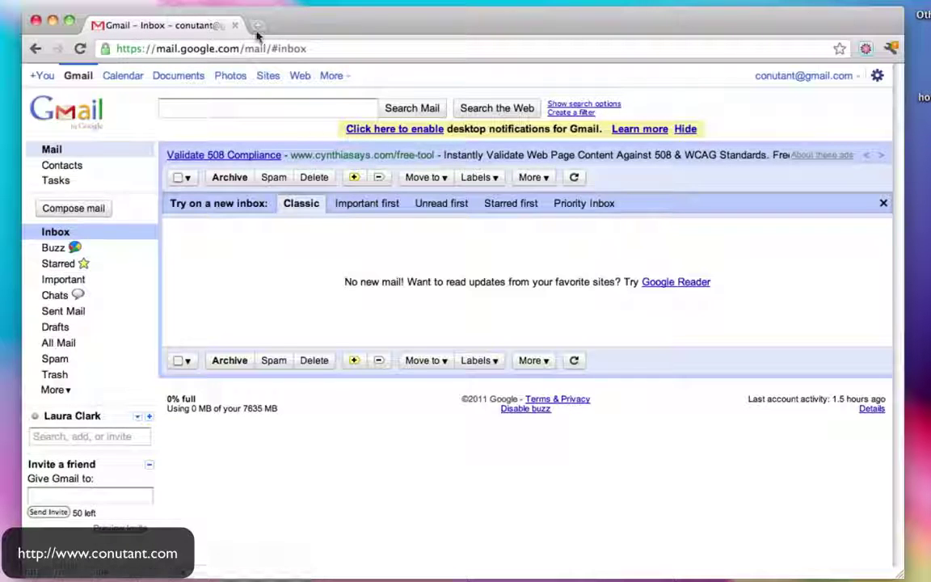
In a new tab, open godaddy.com and go to Domains > Domain Management
{"action": "key", "text": "super+t"}
{"action": "type", "text": "www.godaddy"}
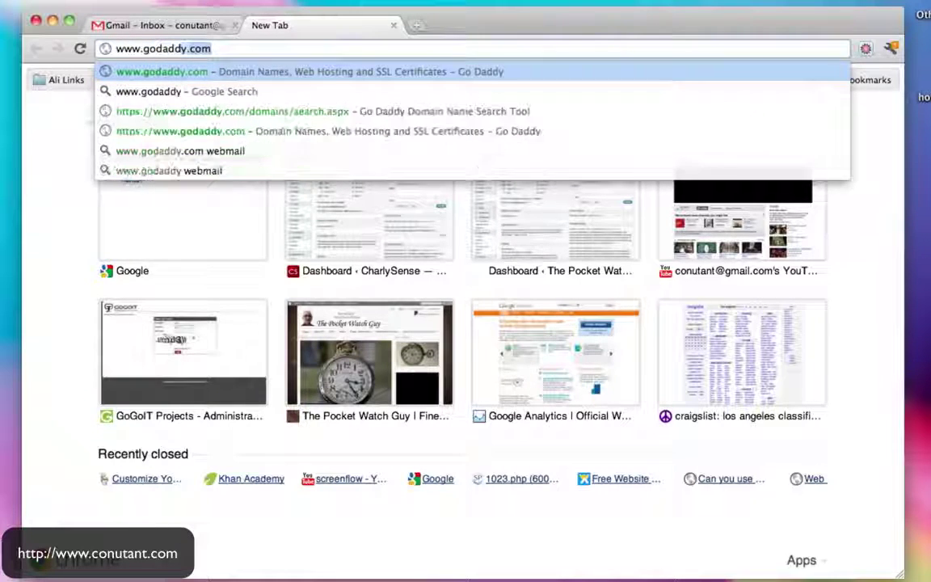
{"action": "key", "text": "Return"}
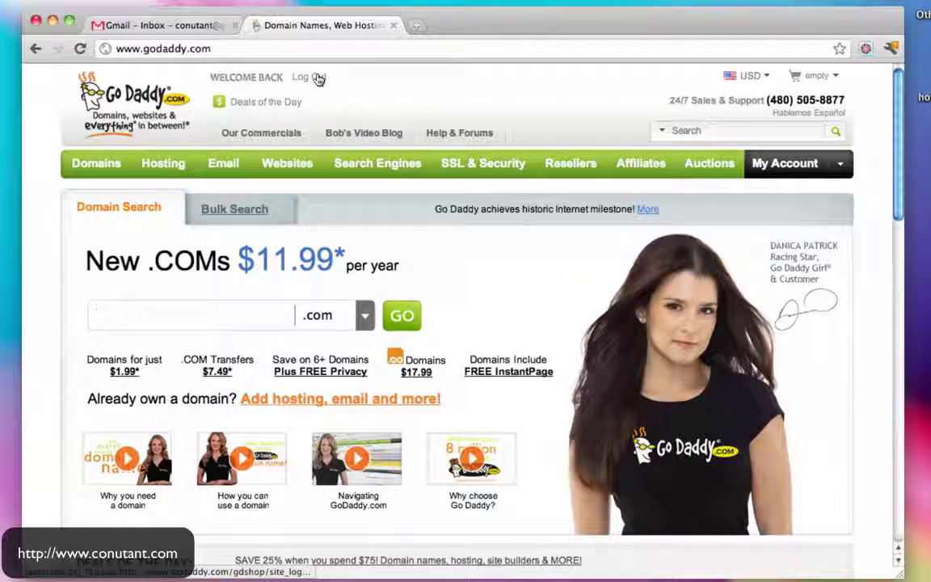
{"action": "mouse_move", "coordinate": [89, 164]}
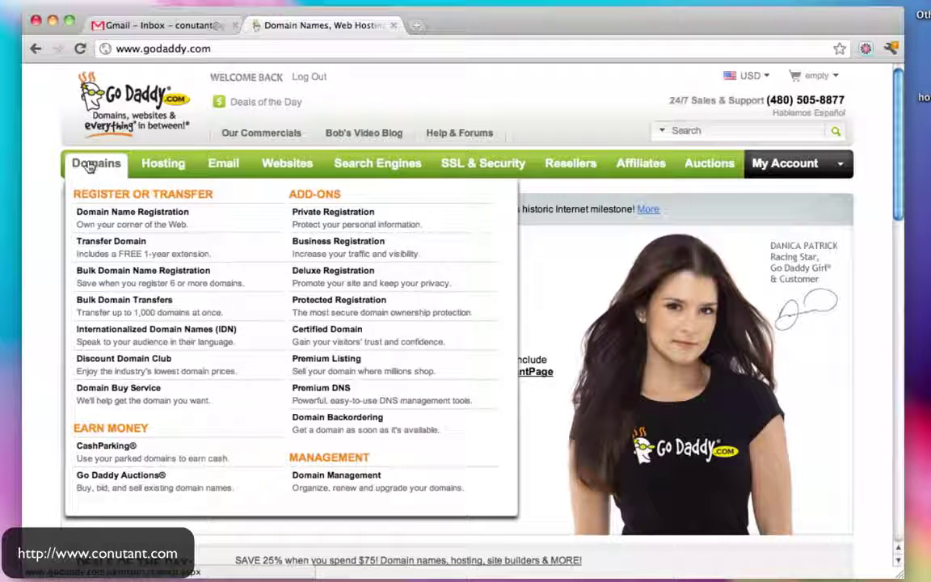
{"action": "left_click", "coordinate": [91, 165]}
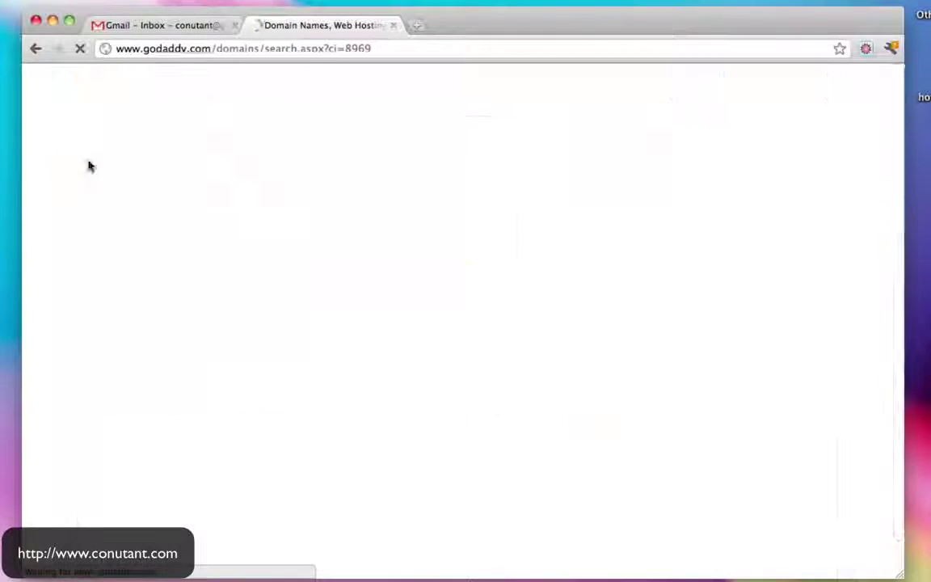
{"action": "mouse_move", "coordinate": [92, 164]}
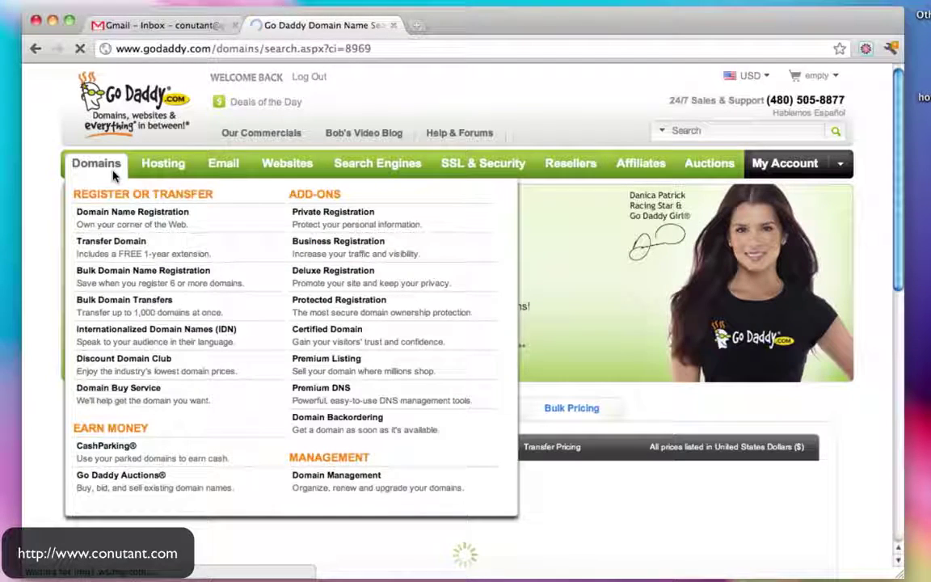
{"action": "left_click", "coordinate": [348, 485]}
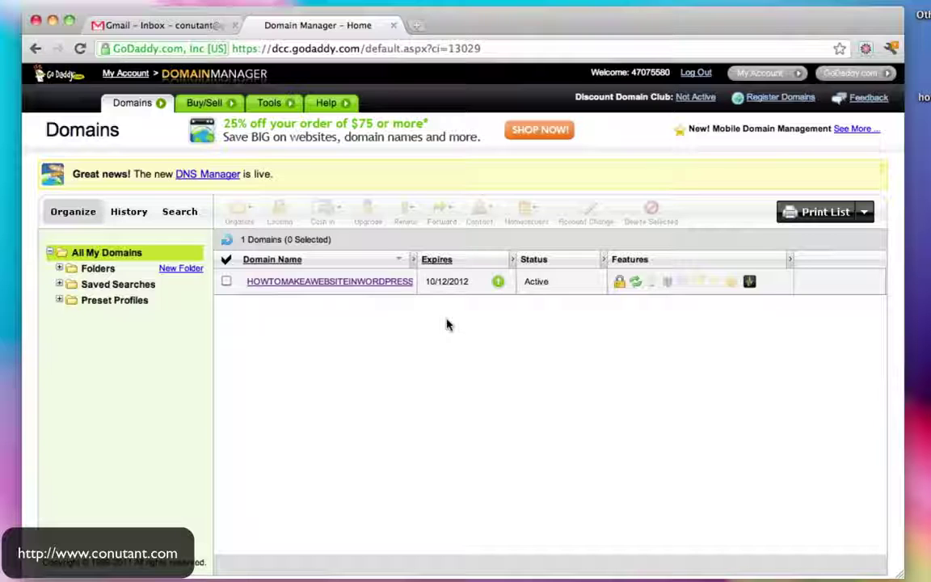
{"action": "left_click", "coordinate": [311, 283]}
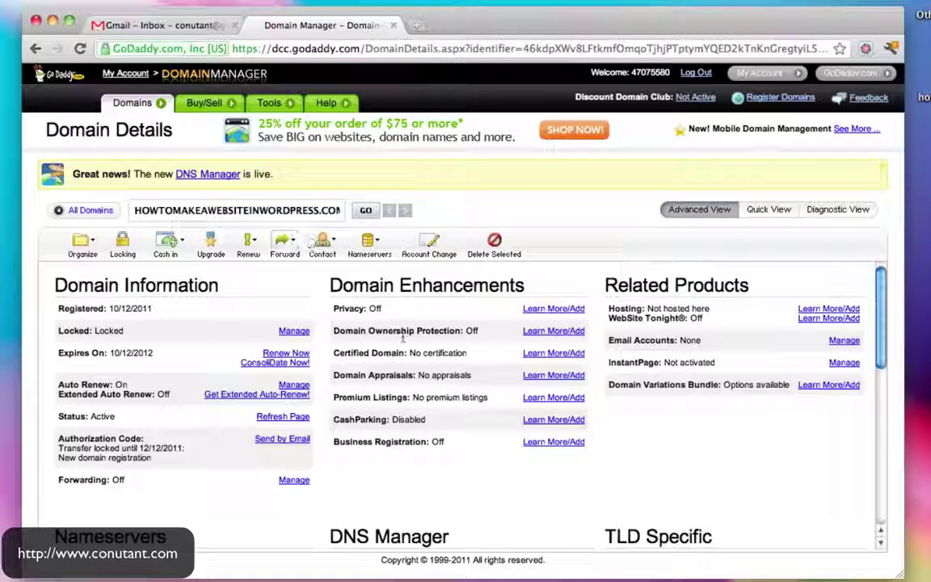
{"action": "scroll", "coordinate": [402, 338], "scroll_direction": "down", "scroll_amount": 5}
{"action": "scroll", "coordinate": [402, 337], "scroll_direction": "up", "scroll_amount": 3}
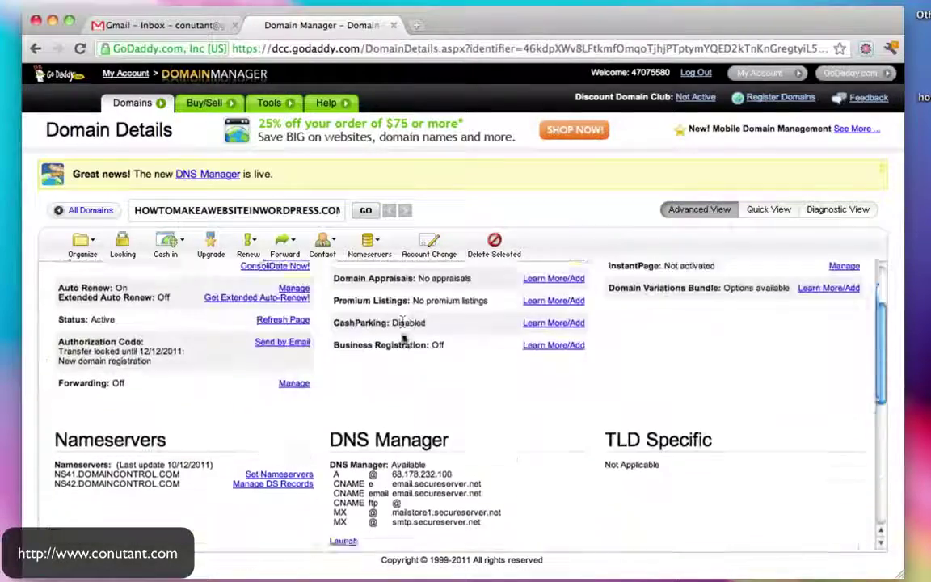
{"action": "scroll", "coordinate": [401, 336], "scroll_direction": "down", "scroll_amount": 5}
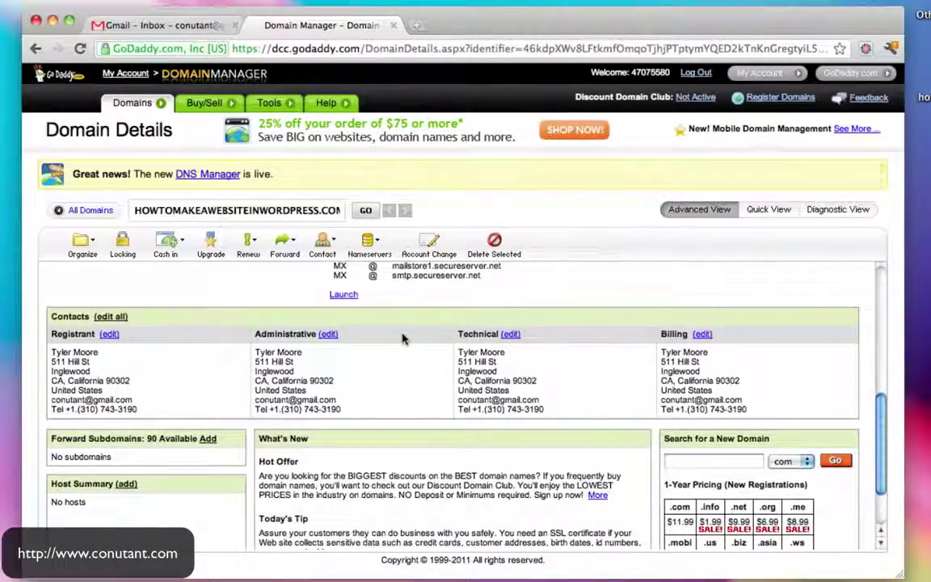
{"action": "scroll", "coordinate": [405, 340], "scroll_direction": "up", "scroll_amount": 4}
{"action": "scroll", "coordinate": [404, 340], "scroll_direction": "up", "scroll_amount": 1}
{"action": "scroll", "coordinate": [404, 340], "scroll_direction": "up", "scroll_amount": 3}
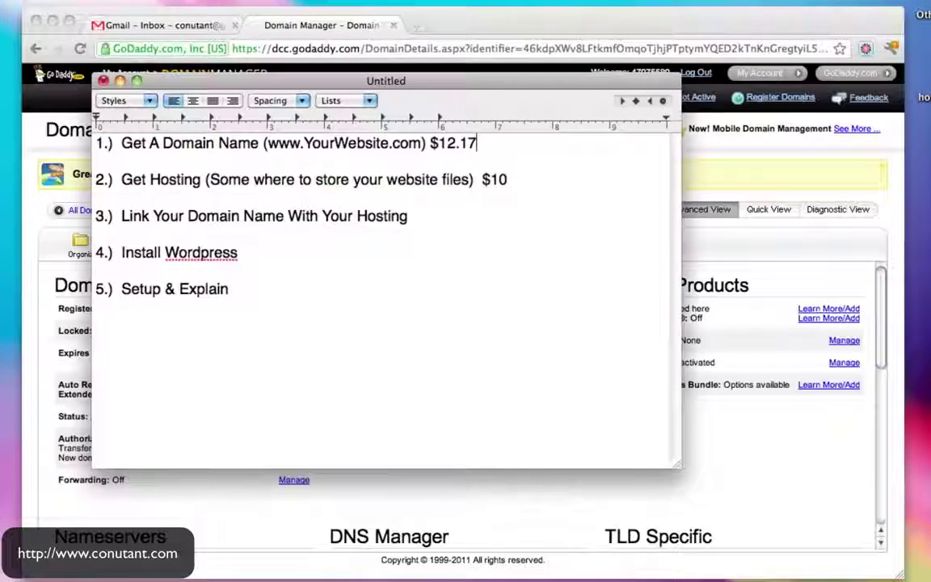
{"action": "left_click_drag", "start_coordinate": [121, 143], "coordinate": [261, 143]}
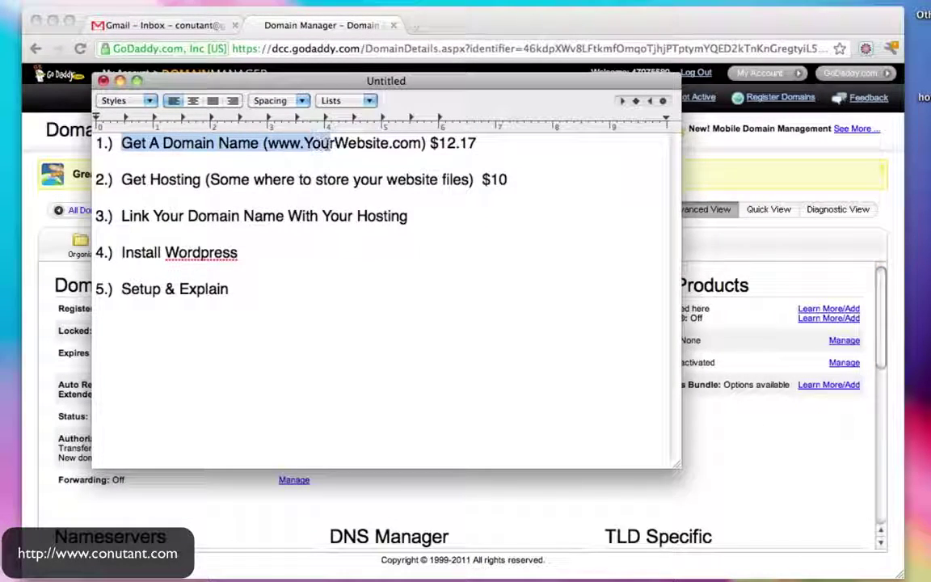
{"action": "left_click_drag", "start_coordinate": [122, 180], "coordinate": [228, 179]}
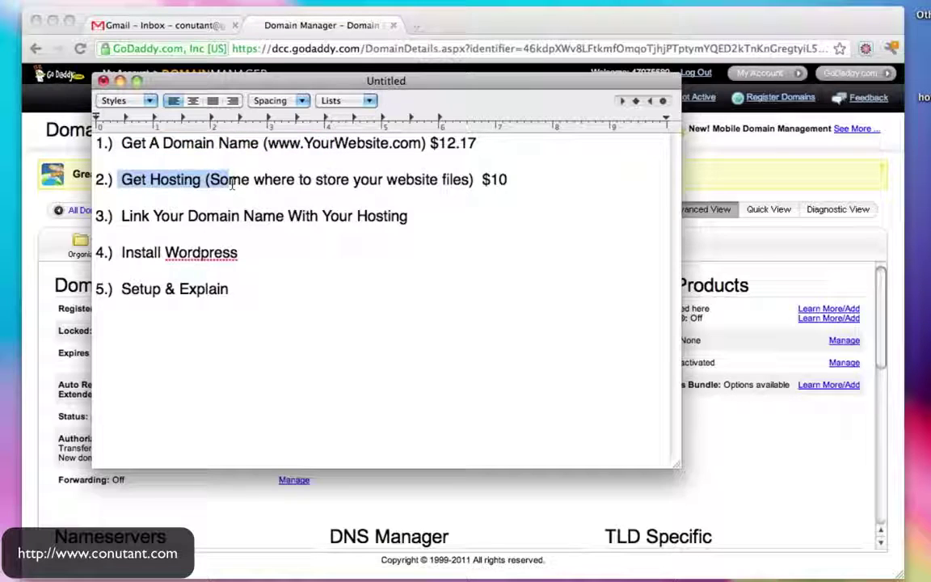
{"action": "left_click_drag", "start_coordinate": [263, 83], "coordinate": [239, 173]}
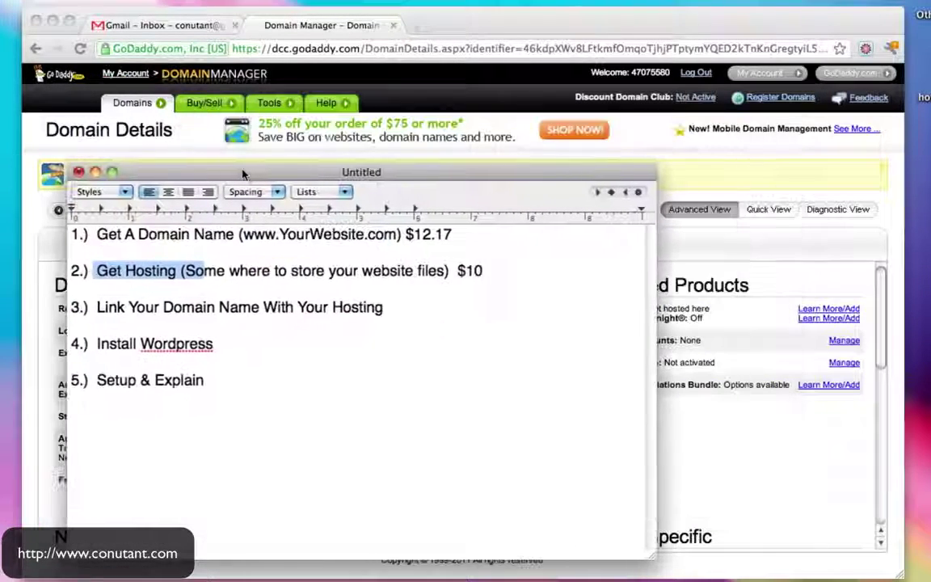
{"action": "left_click", "coordinate": [35, 147]}
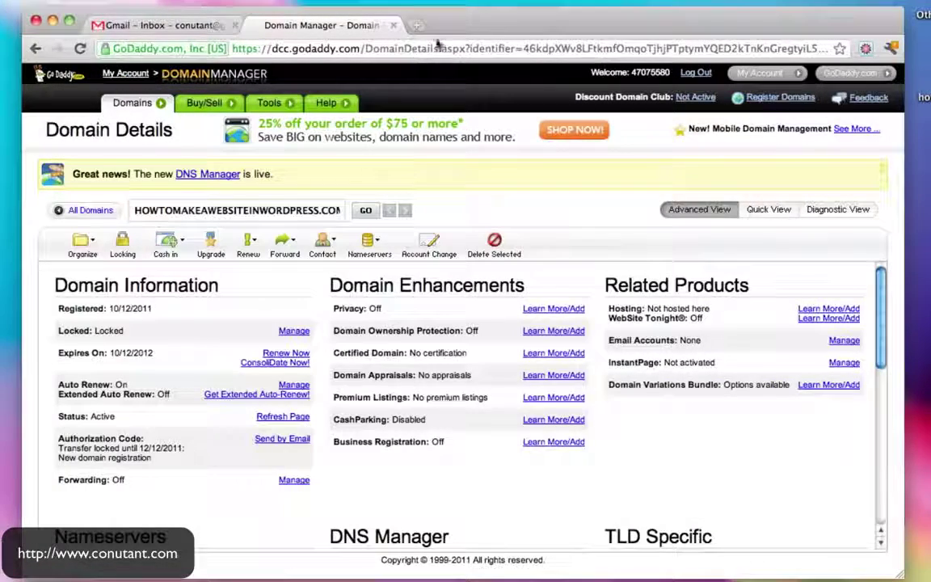
{"action": "left_click", "coordinate": [370, 46]}
{"action": "type", "text": "www.hostgator.com"}
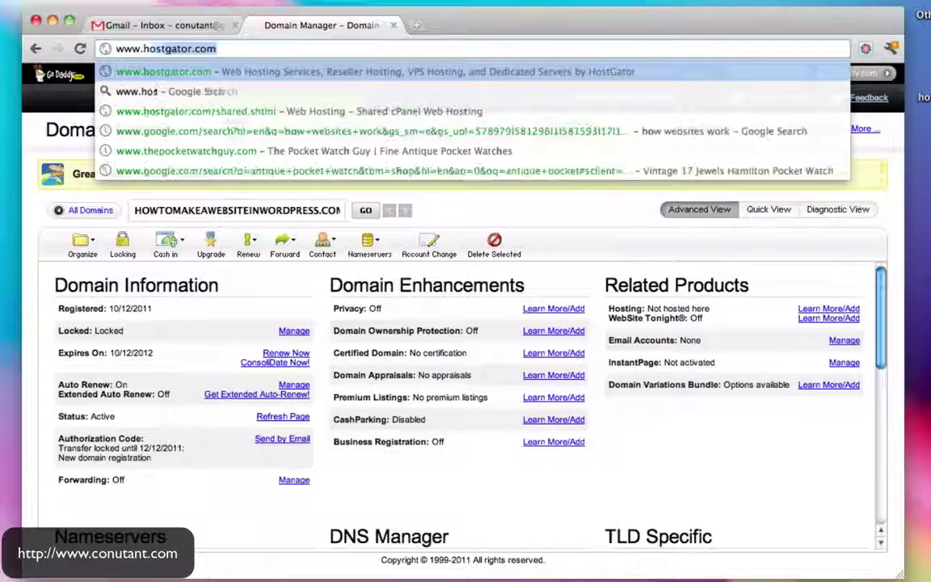
{"action": "key", "text": "Return"}
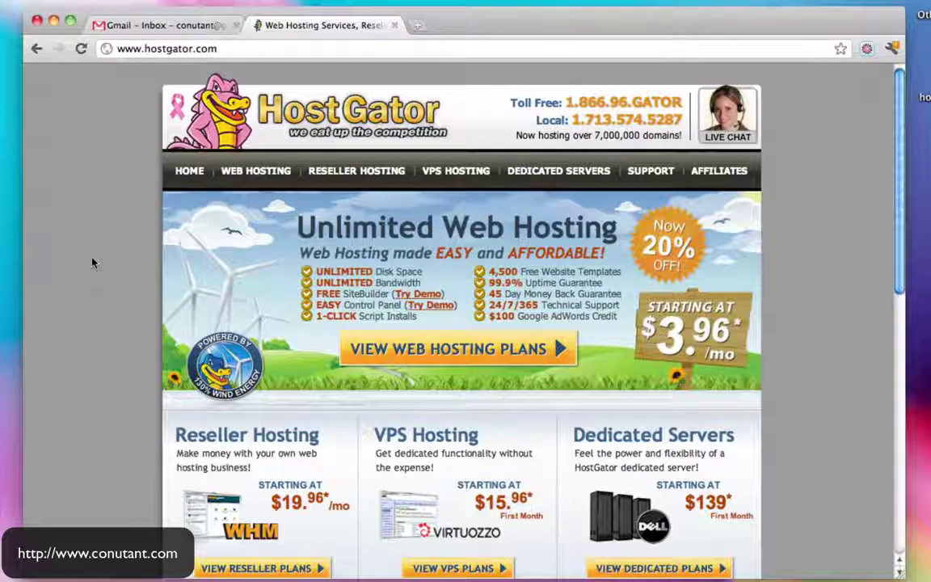
{"action": "left_click", "coordinate": [254, 173]}
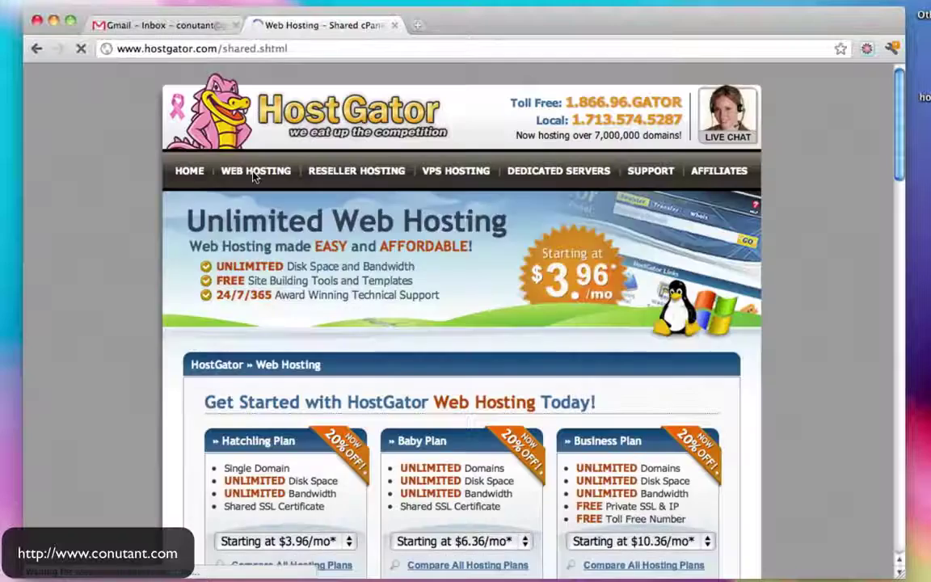
Set Hatchling billing to Monthly at $7.16/mo and open Compare All Hosting Plans
{"action": "scroll", "coordinate": [739, 318], "scroll_direction": "down", "scroll_amount": 5}
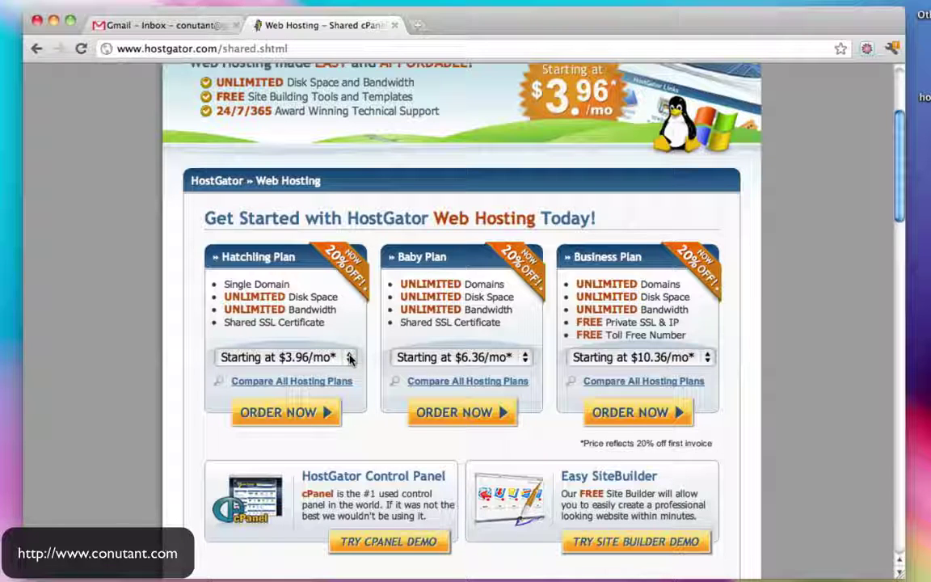
{"action": "left_click", "coordinate": [350, 359]}
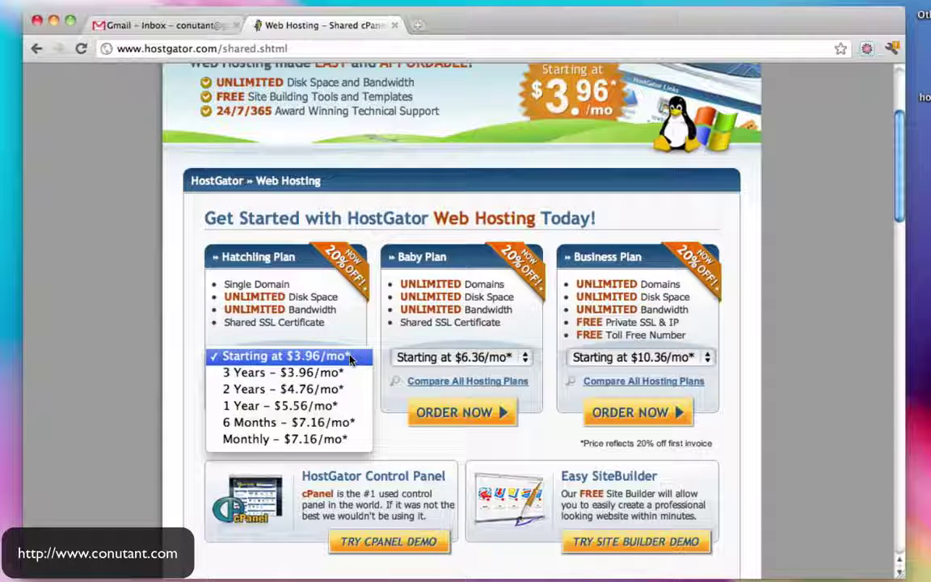
{"action": "left_click", "coordinate": [322, 440]}
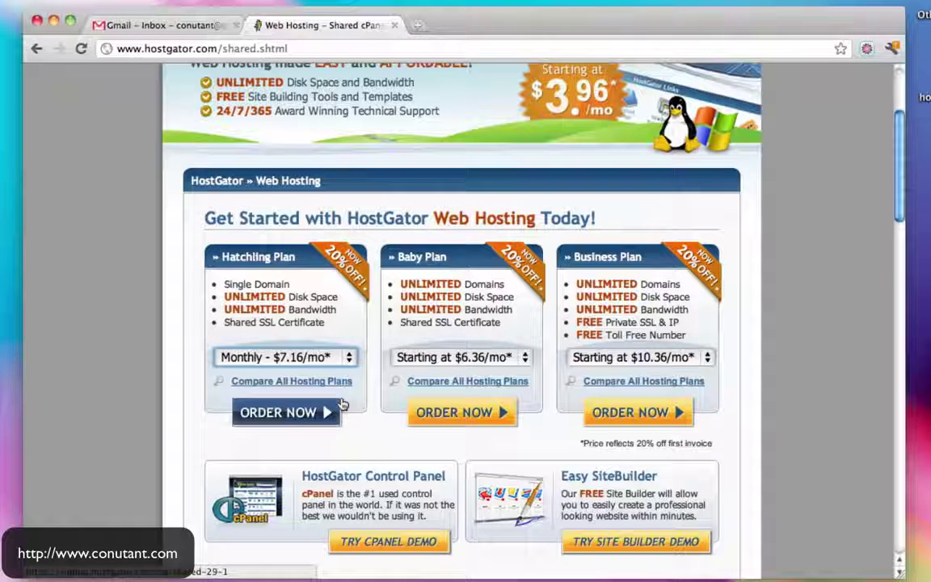
{"action": "left_click", "coordinate": [314, 382]}
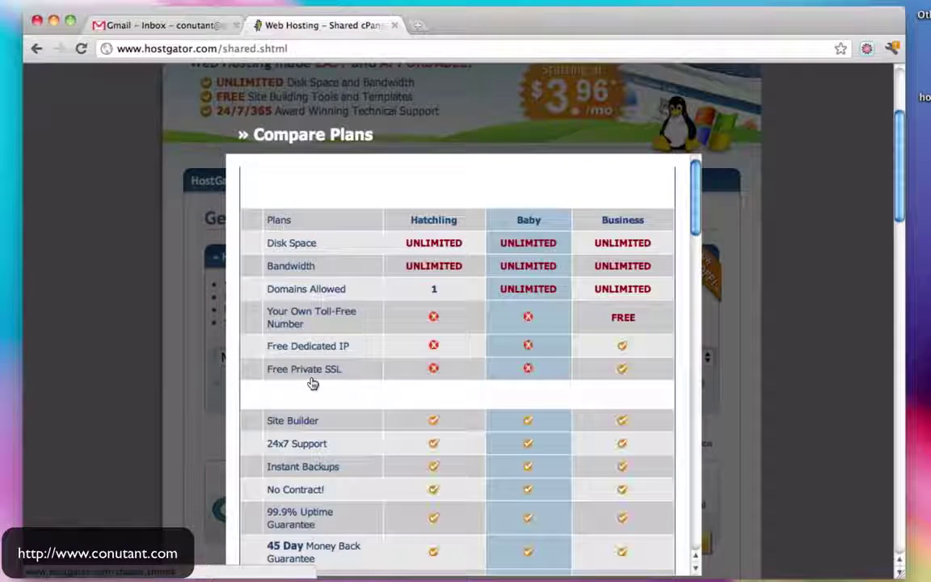
Review the Compare Plans table, highlight Hatchling's Domains Allowed value 1, and close it
{"action": "scroll", "coordinate": [504, 305], "scroll_direction": "down", "scroll_amount": 3}
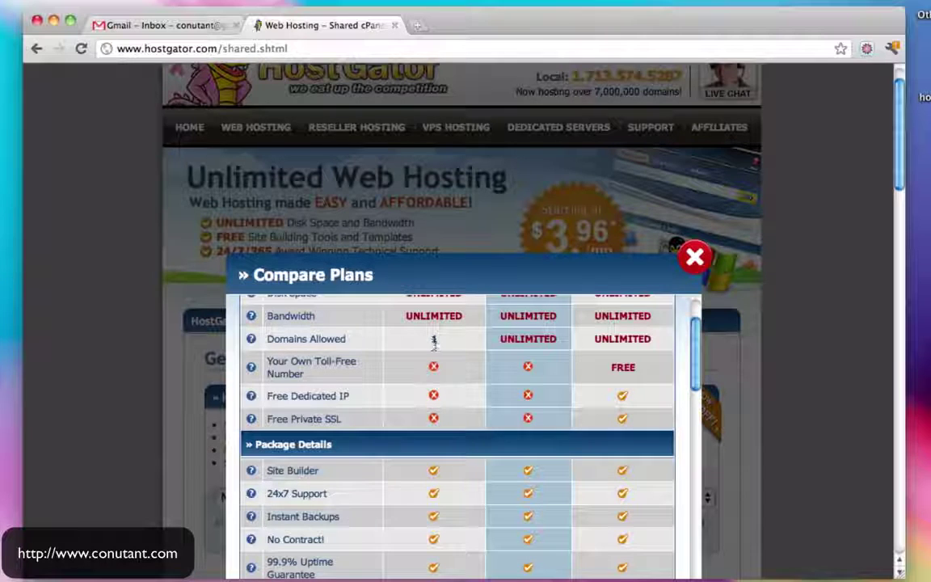
{"action": "scroll", "coordinate": [473, 370], "scroll_direction": "up", "scroll_amount": 3}
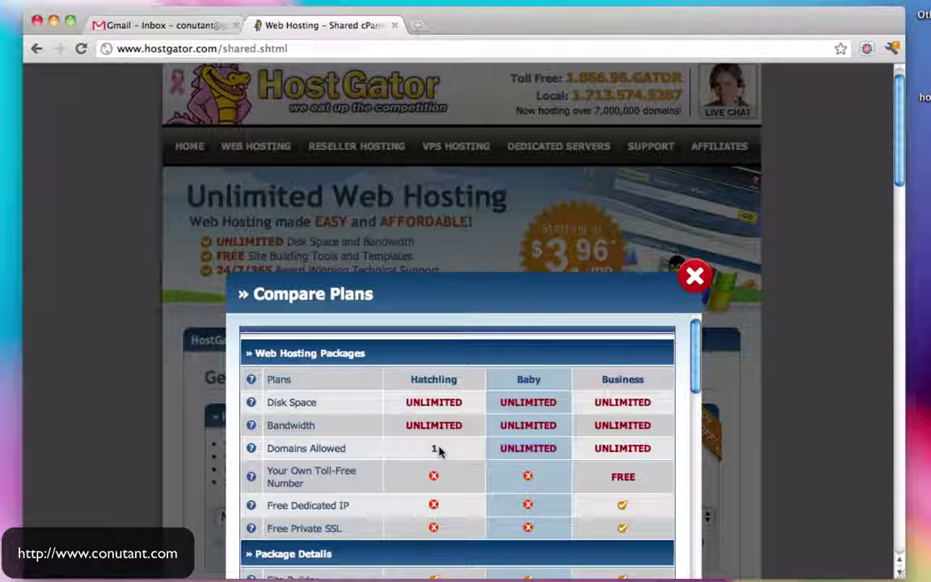
{"action": "left_click_drag", "start_coordinate": [439, 451], "coordinate": [415, 450]}
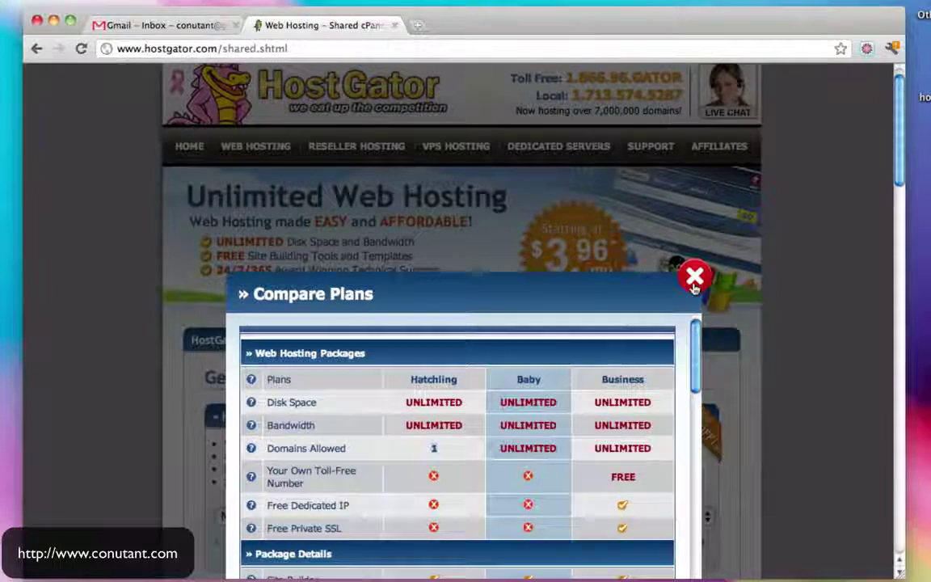
{"action": "left_click", "coordinate": [695, 275]}
{"action": "scroll", "coordinate": [694, 290], "scroll_direction": "down", "scroll_amount": 3}
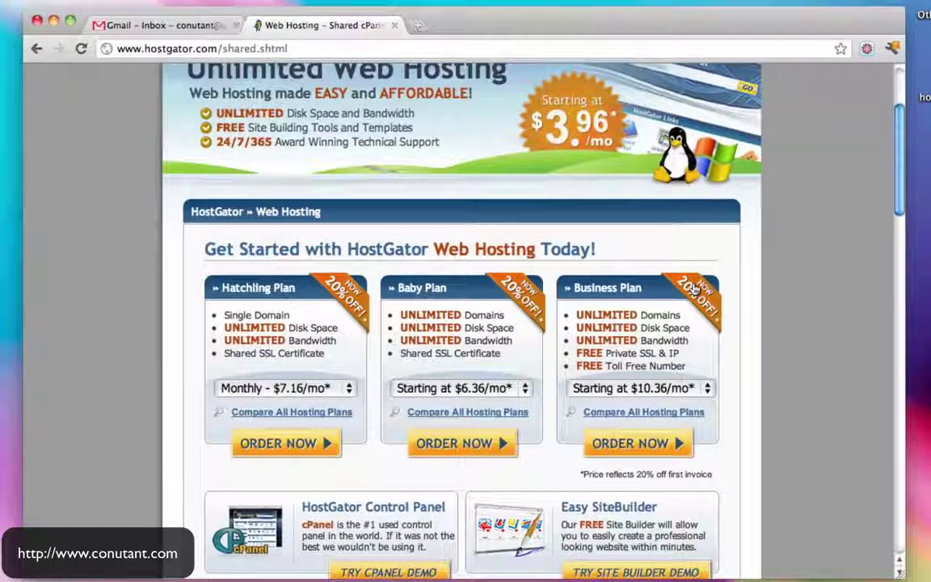
Set the Baby Plan to Monthly – $7.96/mo* and order it
{"action": "left_click", "coordinate": [522, 390]}
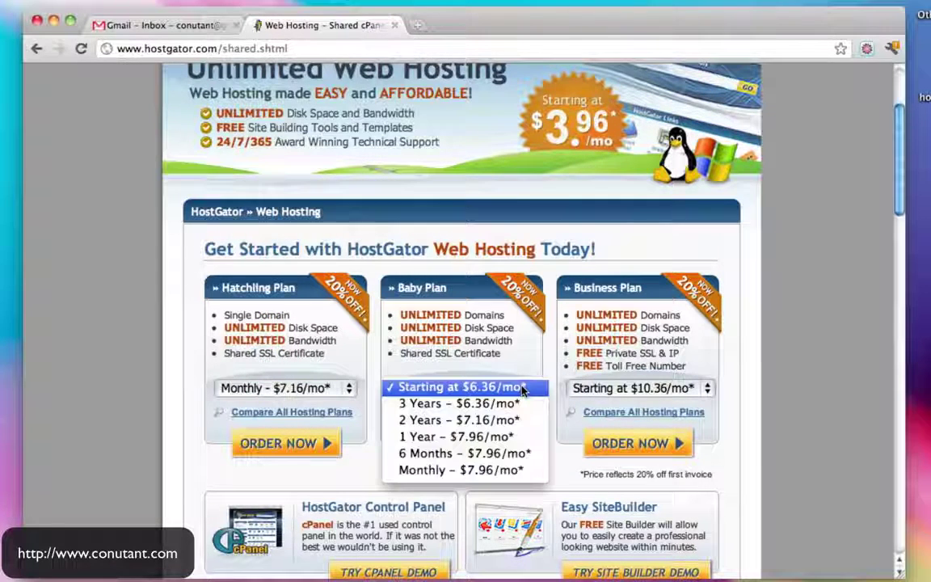
{"action": "left_click", "coordinate": [328, 388]}
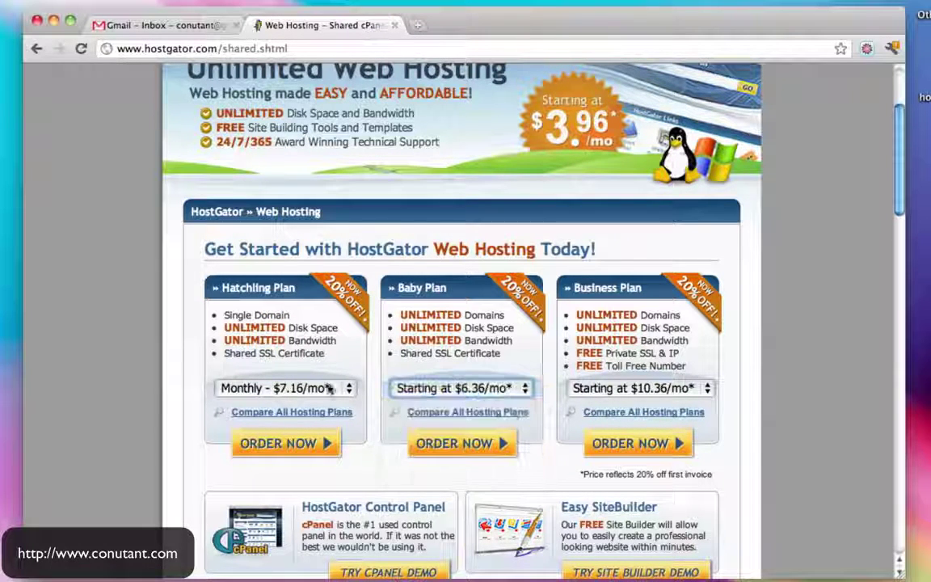
{"action": "left_click", "coordinate": [329, 389]}
{"action": "left_click", "coordinate": [328, 389]}
{"action": "left_click", "coordinate": [495, 390]}
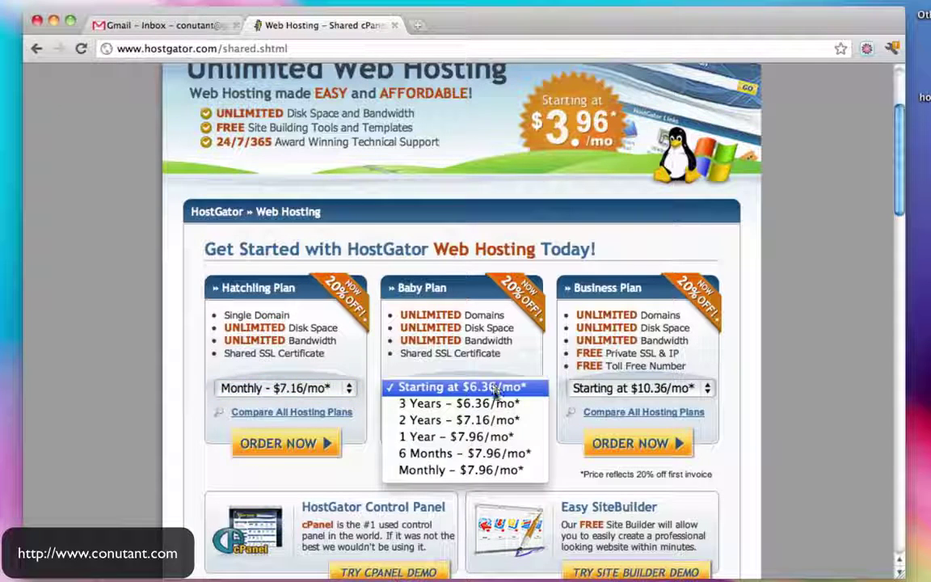
{"action": "left_click", "coordinate": [477, 470]}
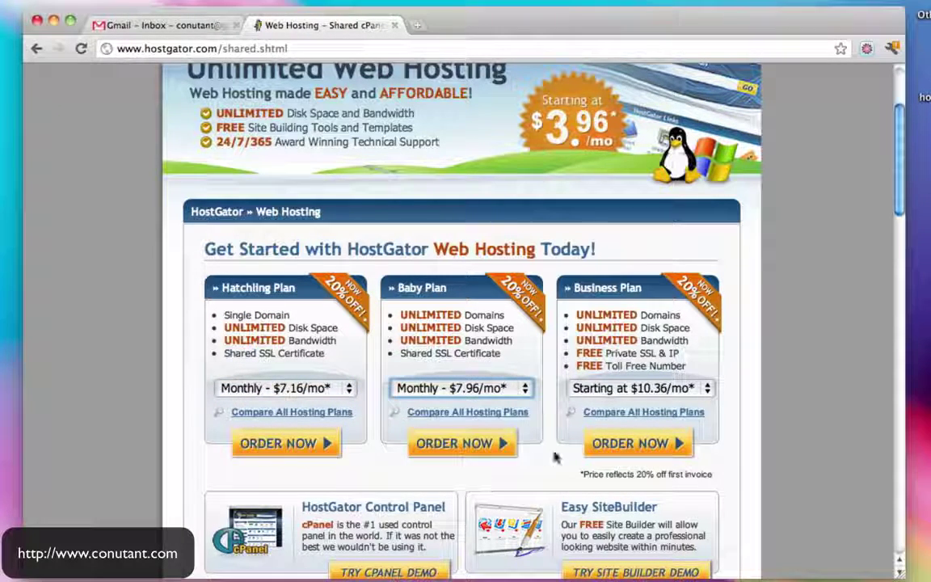
{"action": "left_click", "coordinate": [483, 446]}
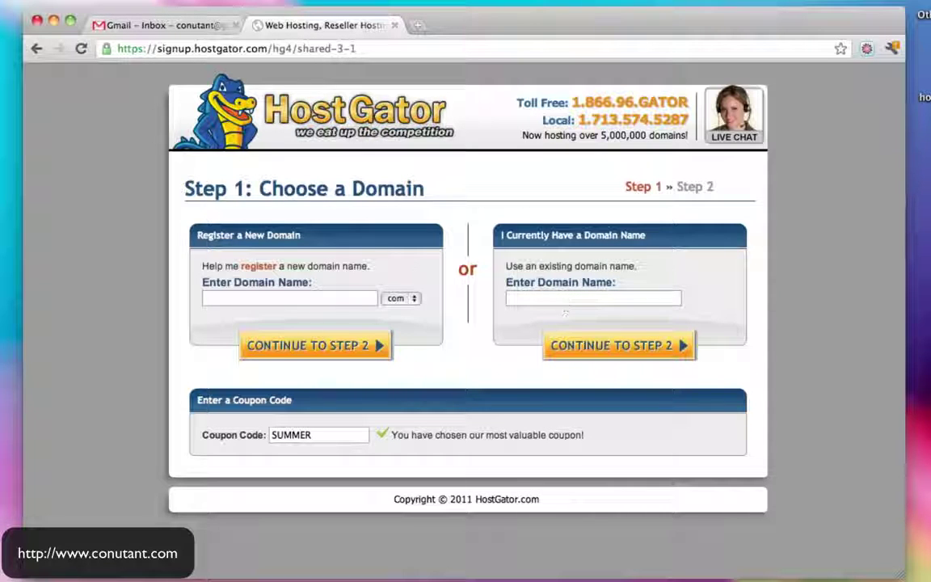
Copy the full WordPress domain name from its details page in GoDaddy domain management
{"action": "left_click", "coordinate": [418, 28]}
{"action": "type", "text": "www."}
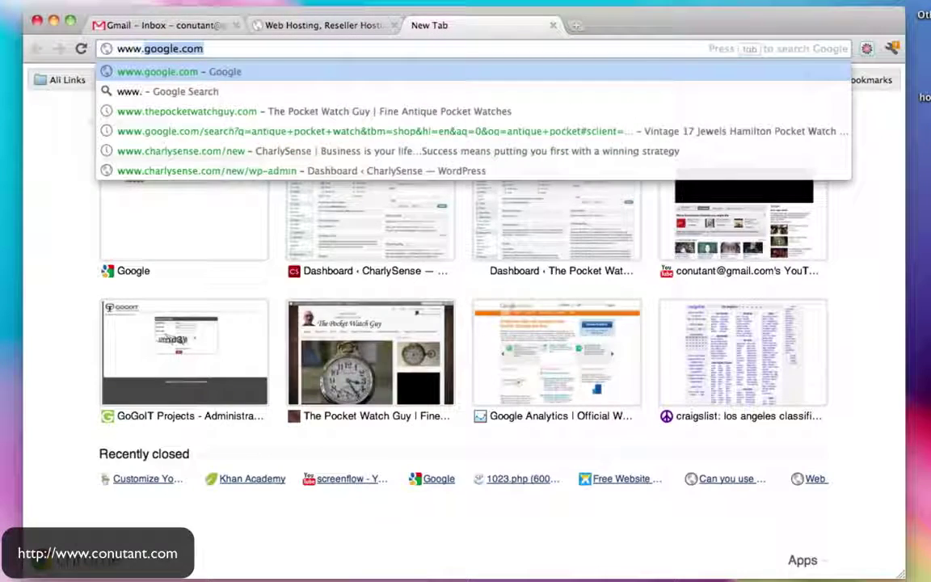
{"action": "type", "text": "godaddy"}
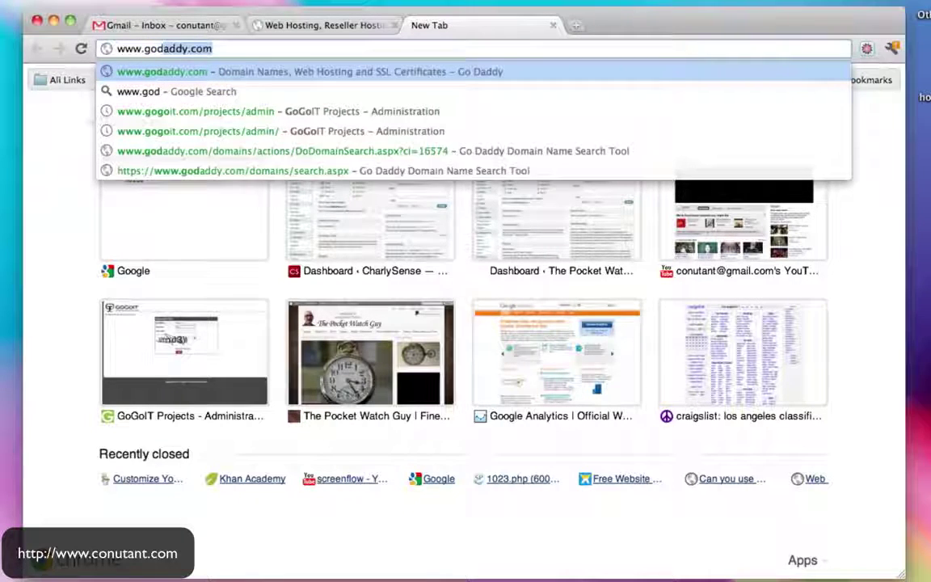
{"action": "key", "text": "Return"}
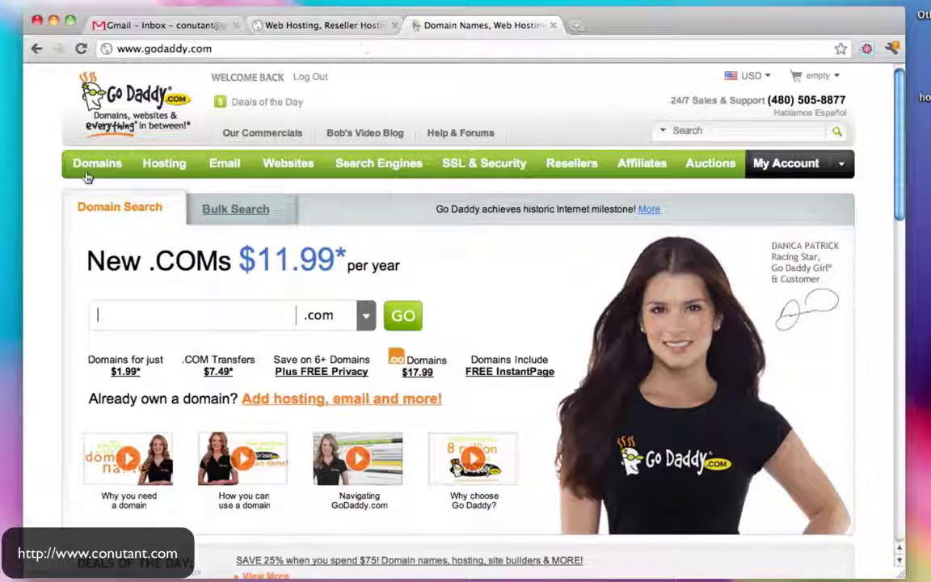
{"action": "mouse_move", "coordinate": [92, 176]}
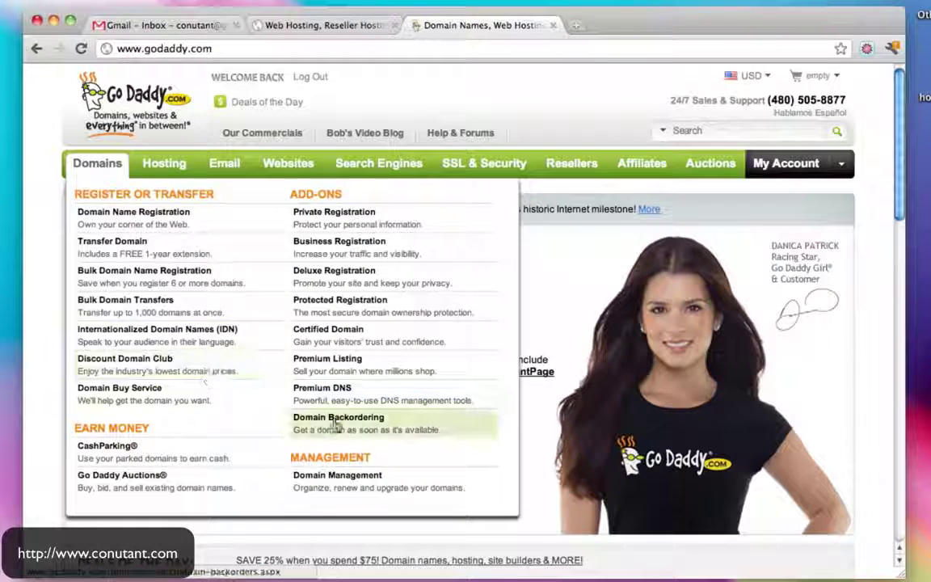
{"action": "left_click", "coordinate": [345, 477]}
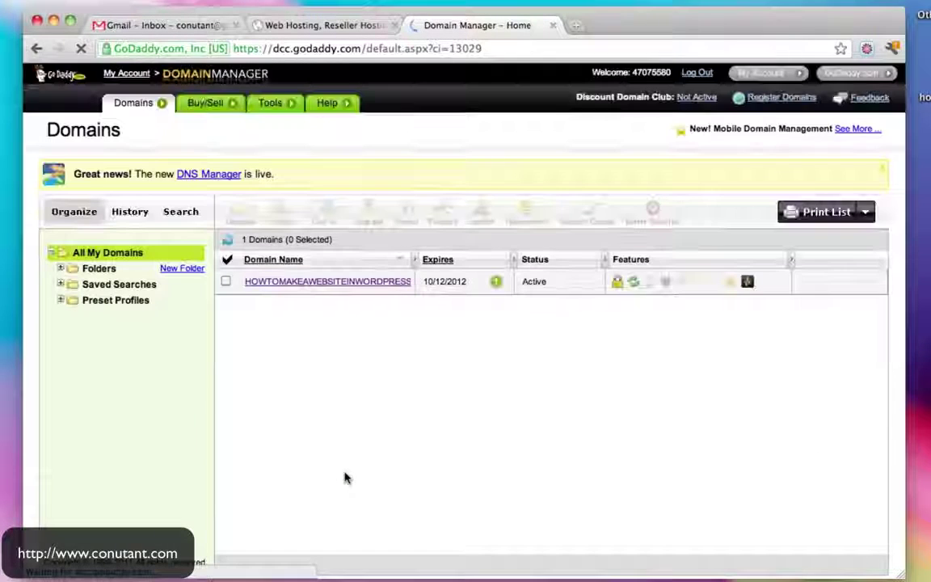
{"action": "left_click", "coordinate": [286, 282]}
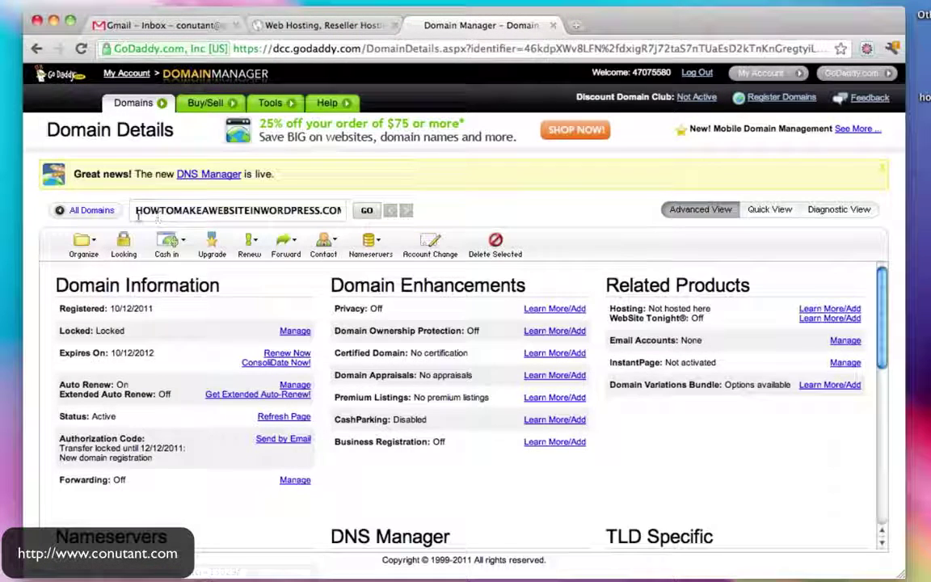
{"action": "left_click_drag", "start_coordinate": [136, 212], "coordinate": [323, 212]}
{"action": "key", "text": "super+c"}
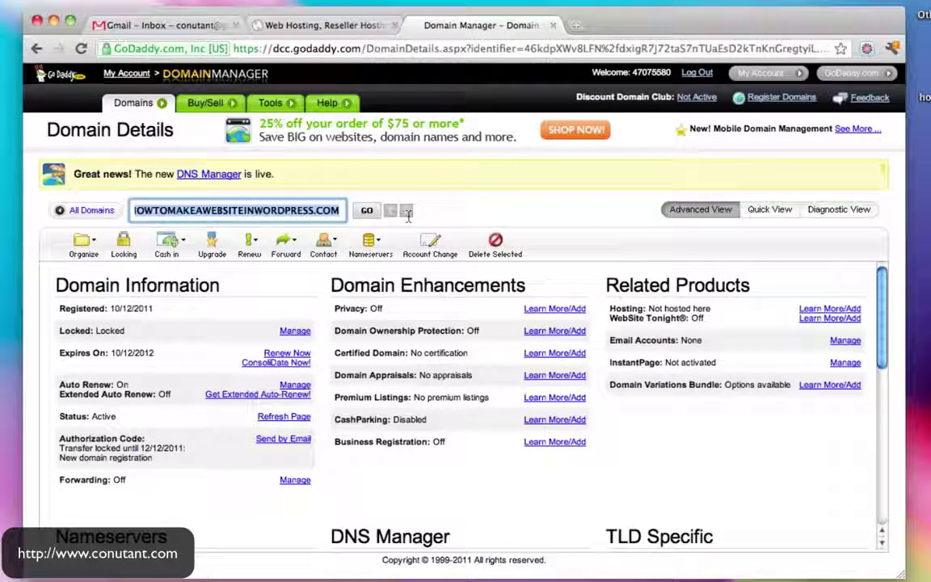
Paste HOWTOMAKEAWEBSITEINWORDPRESS.COM as HostGator's existing domain and continue to Step 2
{"action": "left_click", "coordinate": [289, 19]}
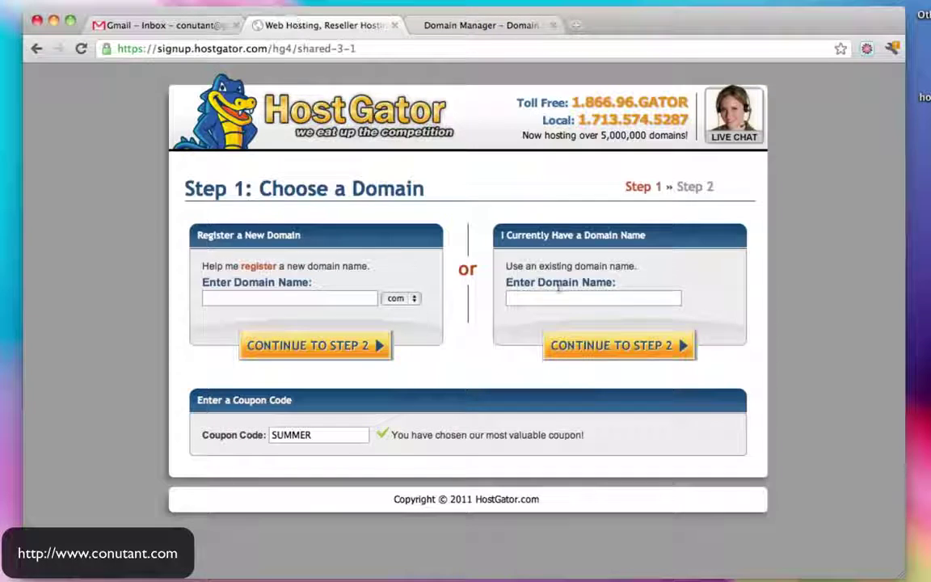
{"action": "left_click", "coordinate": [525, 299]}
{"action": "key", "text": "super+v"}
{"action": "left_click_drag", "start_coordinate": [677, 299], "coordinate": [732, 314]}
{"action": "left_click", "coordinate": [661, 299]}
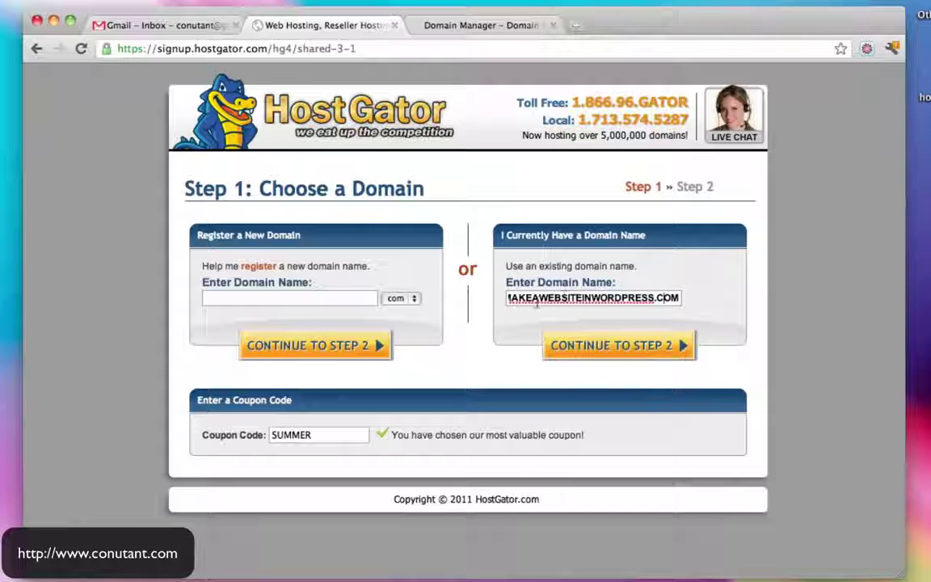
{"action": "left_click_drag", "start_coordinate": [538, 297], "coordinate": [453, 302]}
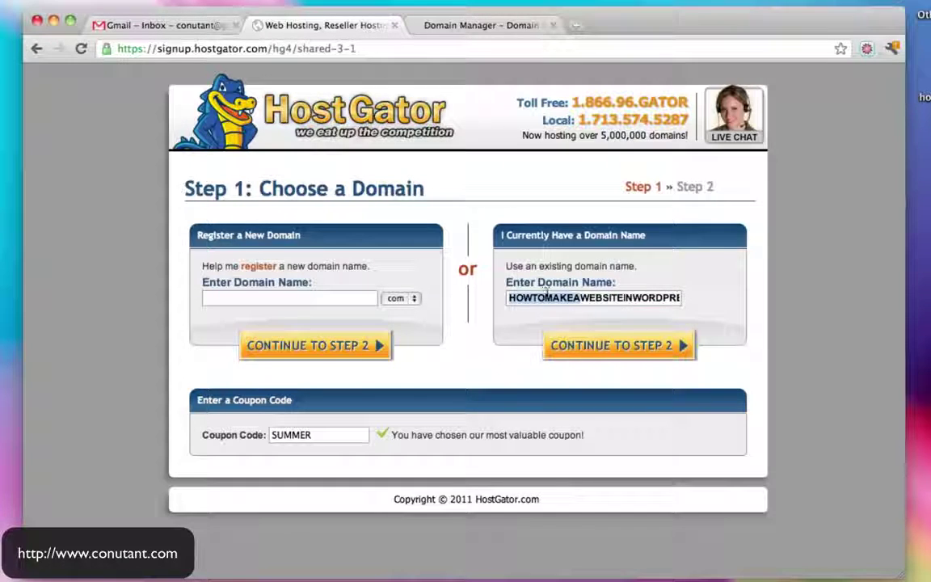
{"action": "left_click_drag", "start_coordinate": [547, 292], "coordinate": [735, 302]}
{"action": "left_click", "coordinate": [680, 301]}
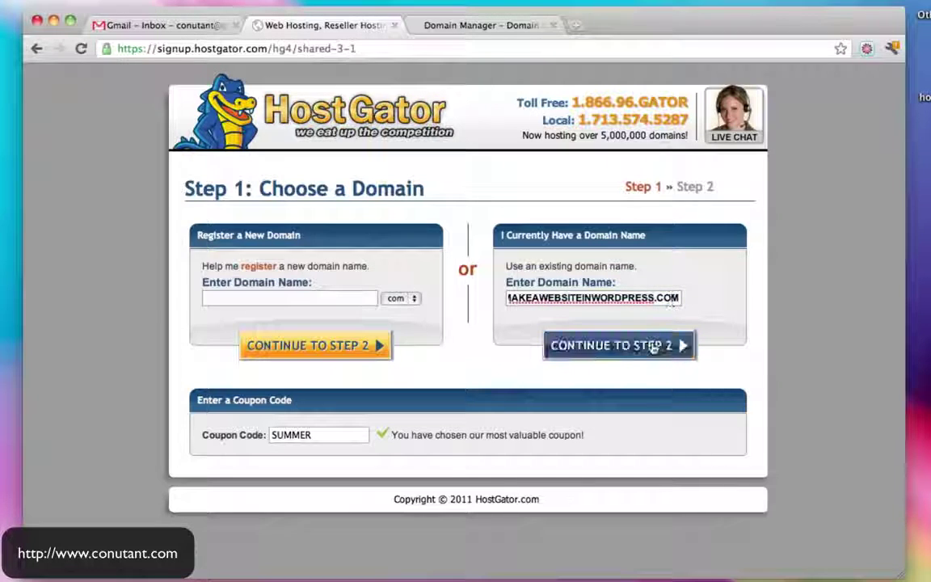
{"action": "left_click", "coordinate": [647, 347]}
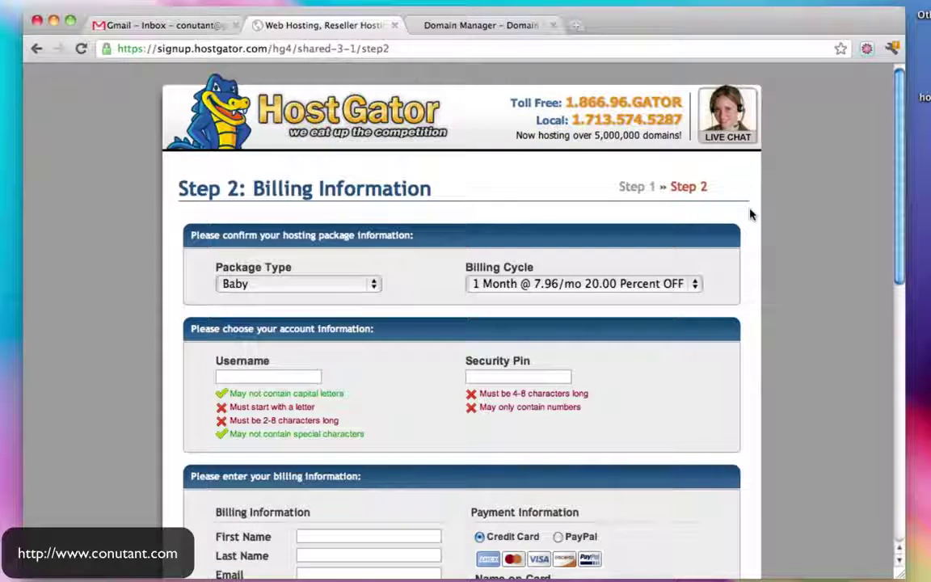
Enter an account username and a 4-digit security PIN on the billing form
{"action": "scroll", "coordinate": [751, 213], "scroll_direction": "down", "scroll_amount": 3}
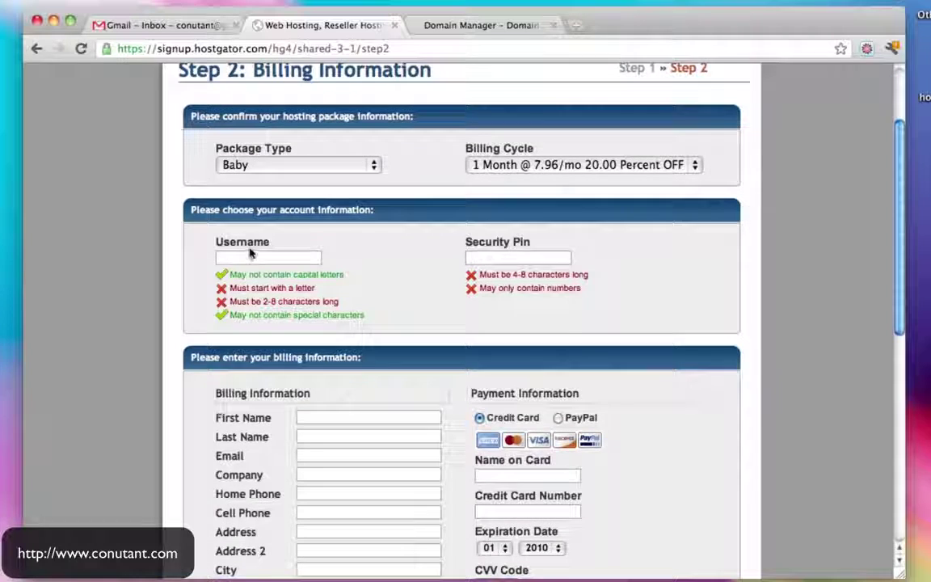
{"action": "left_click", "coordinate": [250, 256]}
{"action": "type", "text": "conutat"}
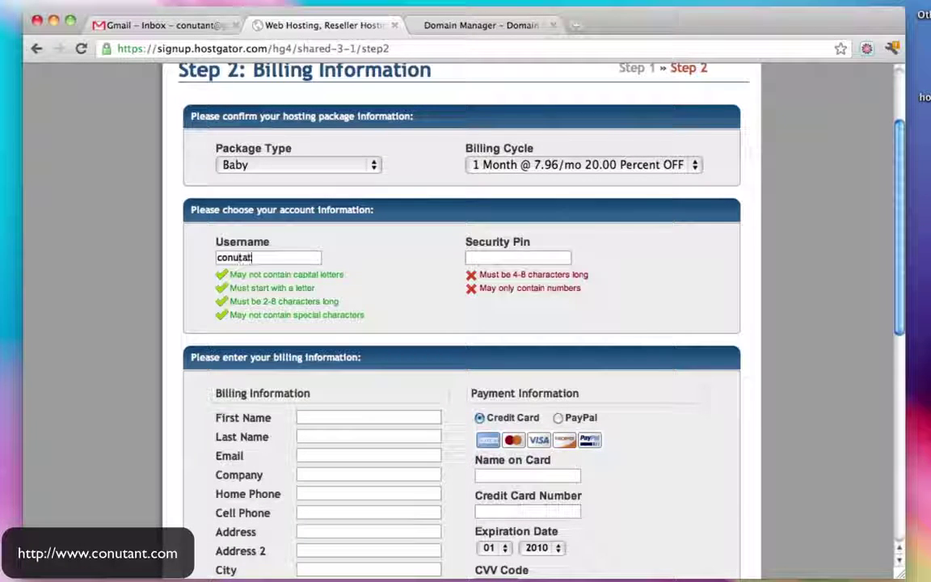
{"action": "key", "text": "BackSpace"}
{"action": "type", "text": "nt"}
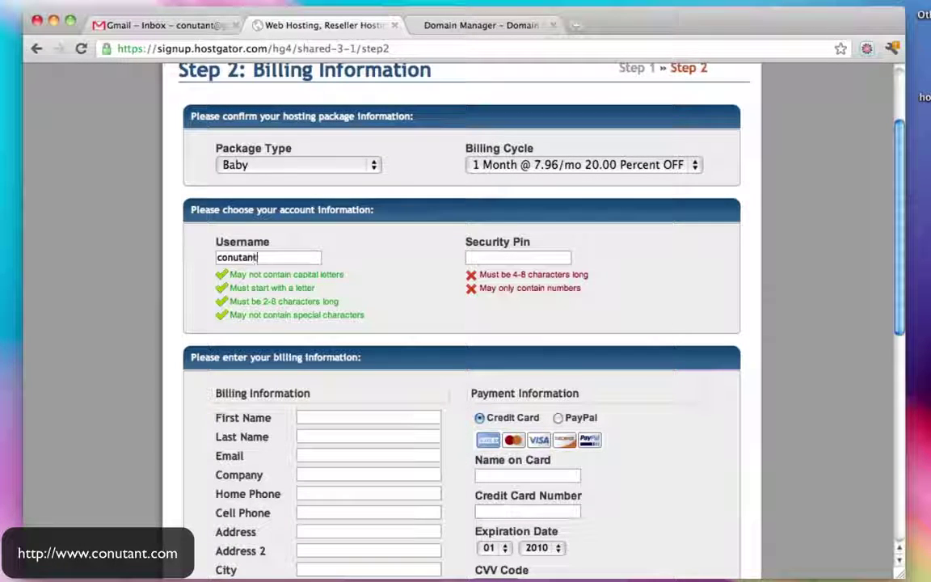
{"action": "key", "text": "Tab"}
{"action": "type", "text": "1234"}
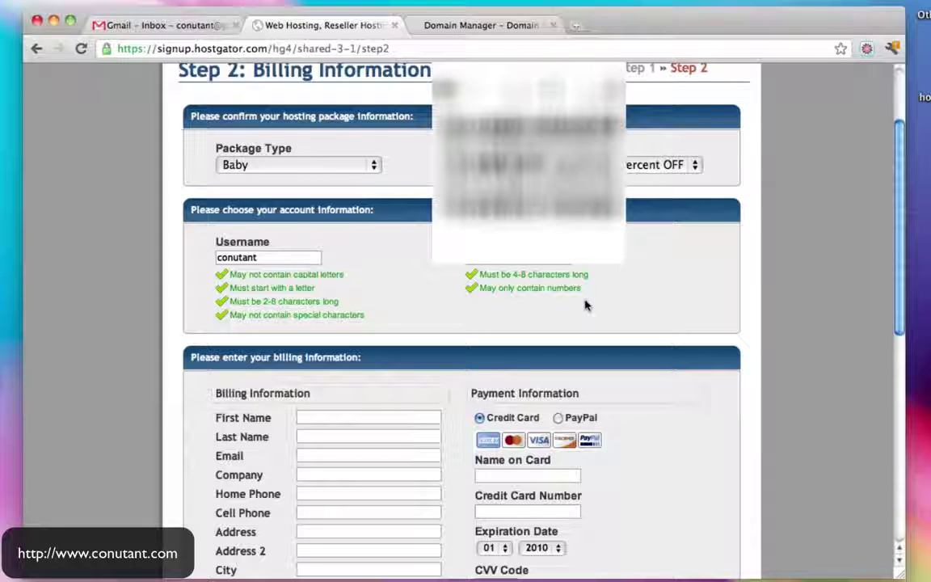
{"action": "scroll", "coordinate": [587, 303], "scroll_direction": "down", "scroll_amount": 5}
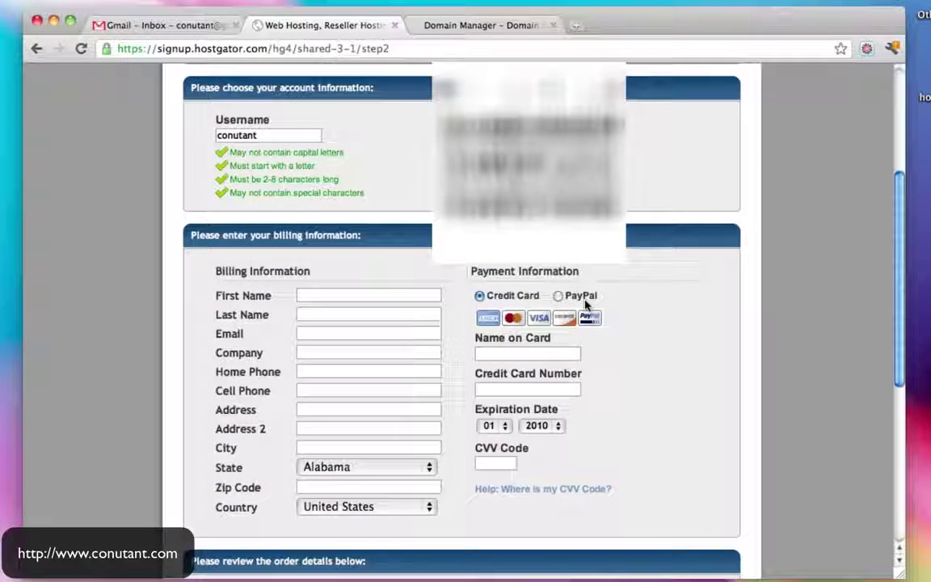
{"action": "scroll", "coordinate": [587, 302], "scroll_direction": "down", "scroll_amount": 3}
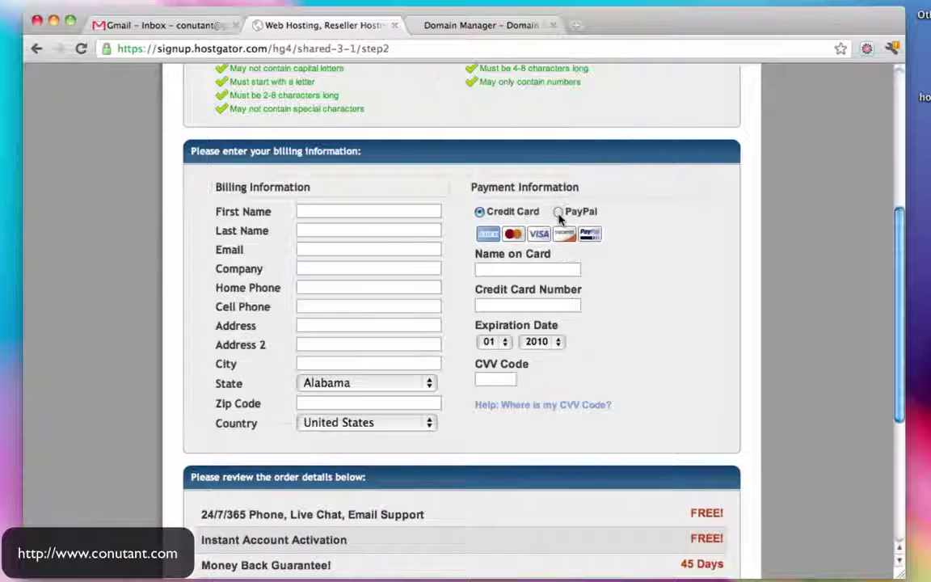
Choose PayPal as payment and enter the billing first name, last name and e-mail
{"action": "left_click", "coordinate": [558, 212]}
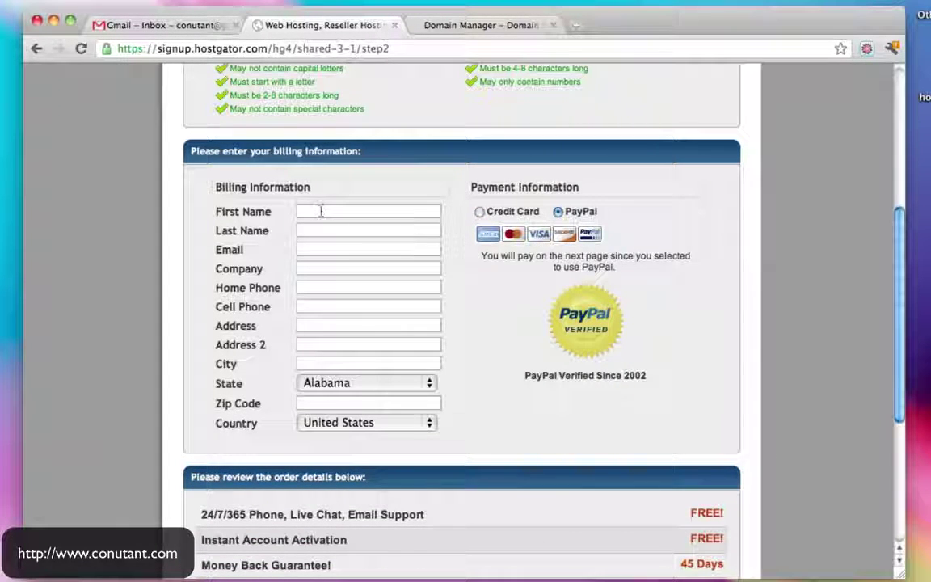
{"action": "left_click", "coordinate": [320, 211]}
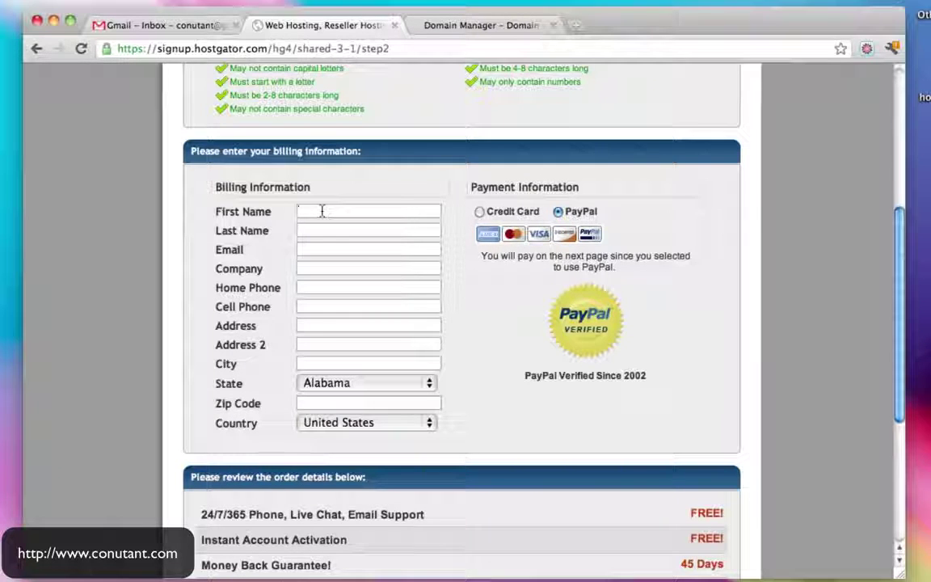
{"action": "key", "text": "Tab"}
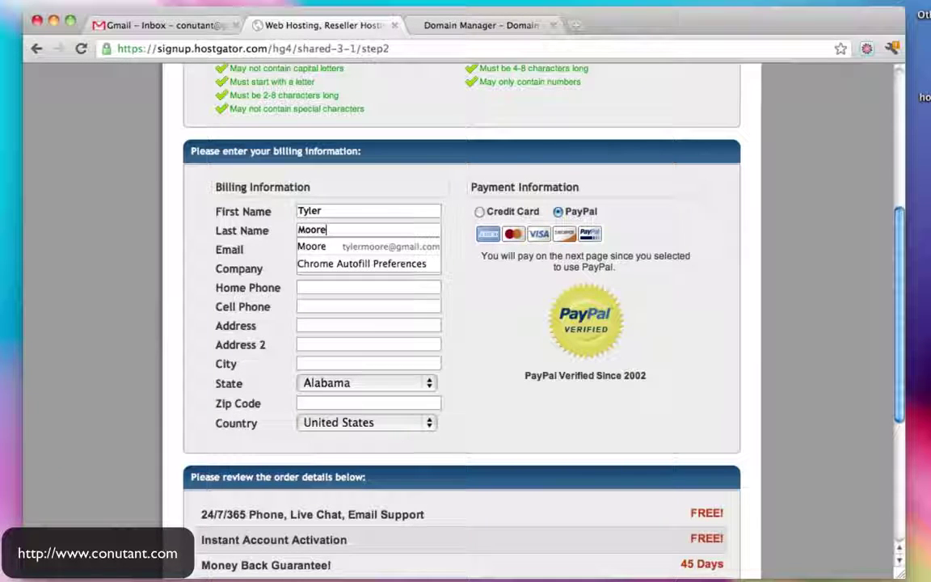
{"action": "key", "text": "Tab"}
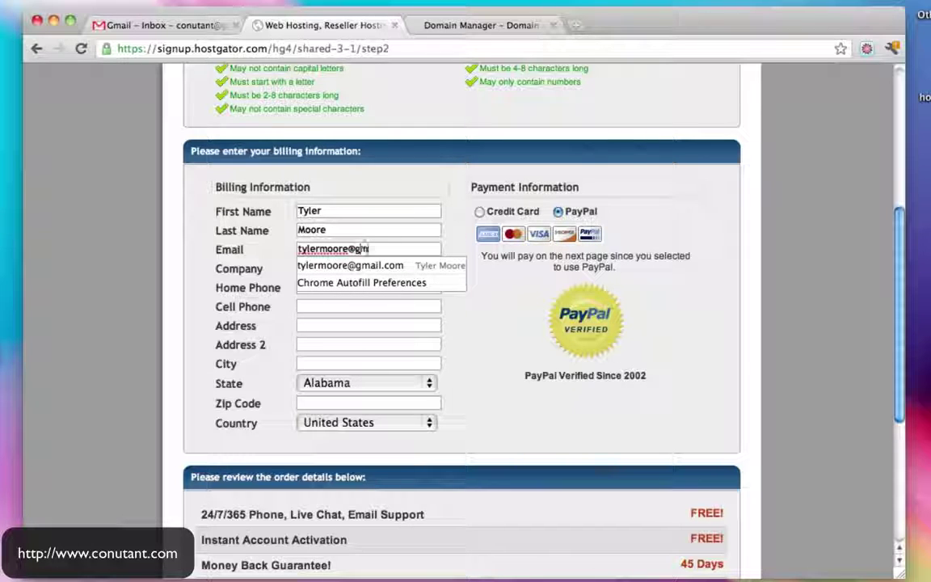
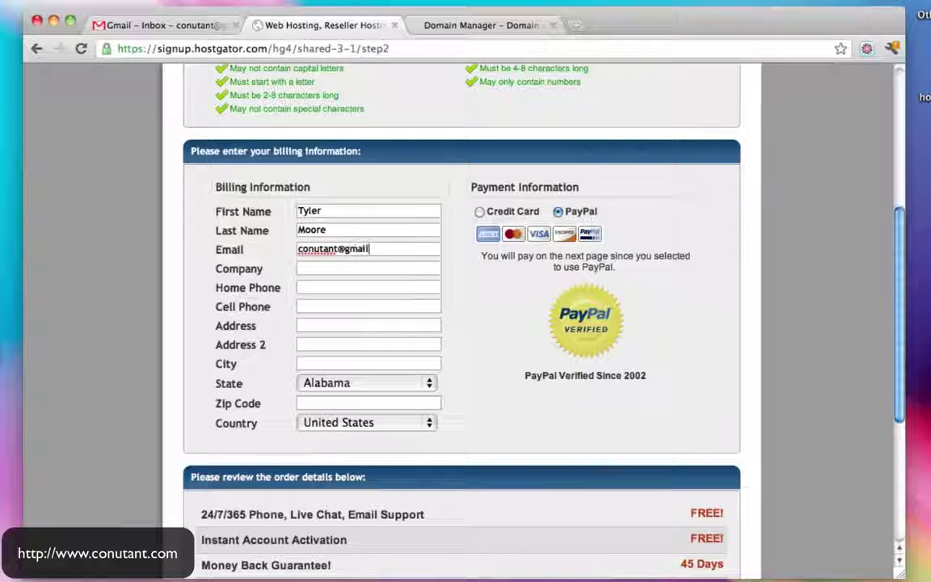
{"action": "left_click", "coordinate": [325, 272]}
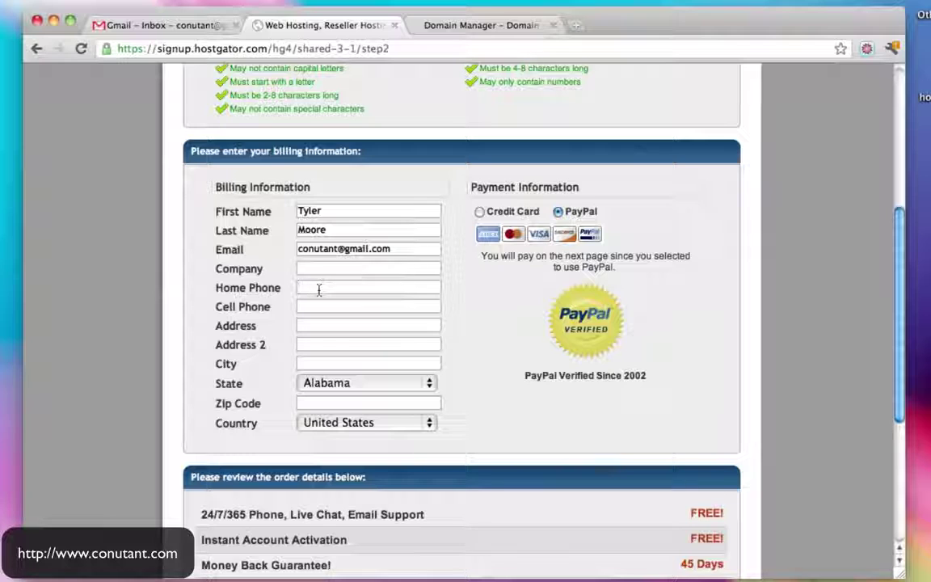
Enter the home phone and street address, autofilling city, state and zip
{"action": "left_click", "coordinate": [317, 293]}
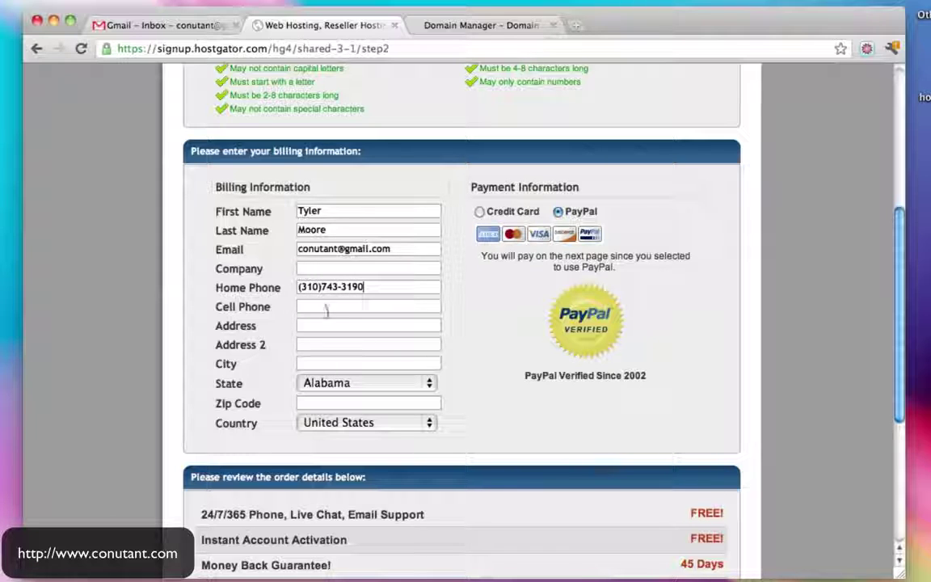
{"action": "left_click", "coordinate": [322, 324]}
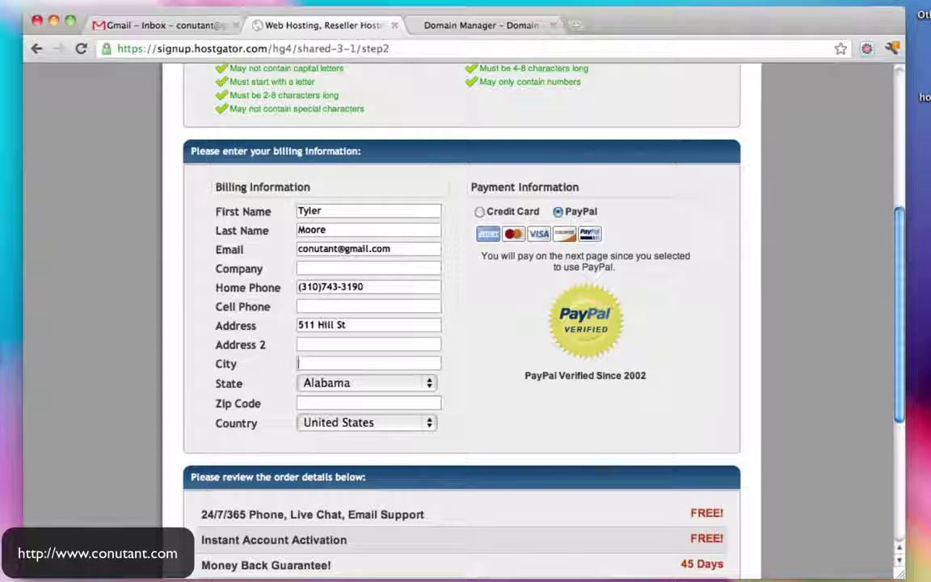
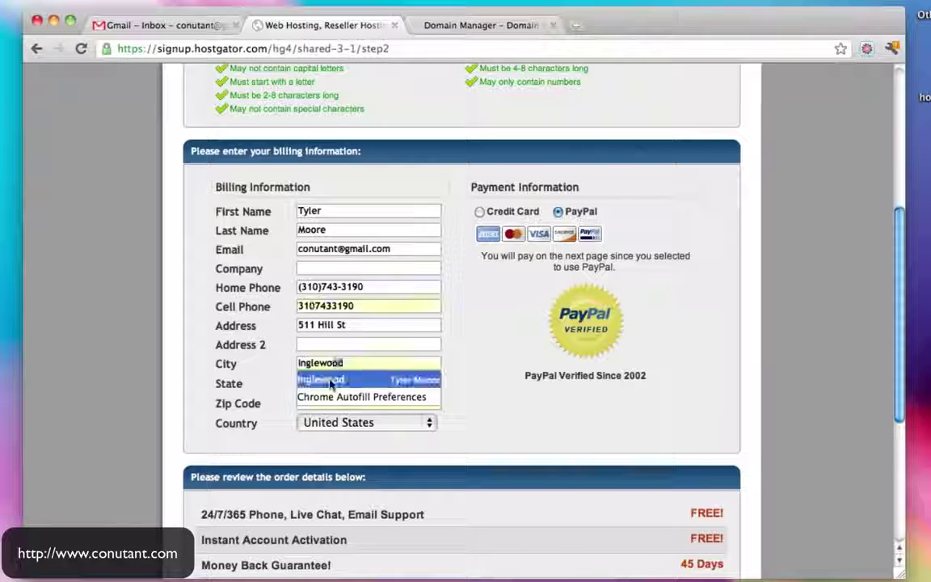
{"action": "left_click", "coordinate": [331, 384]}
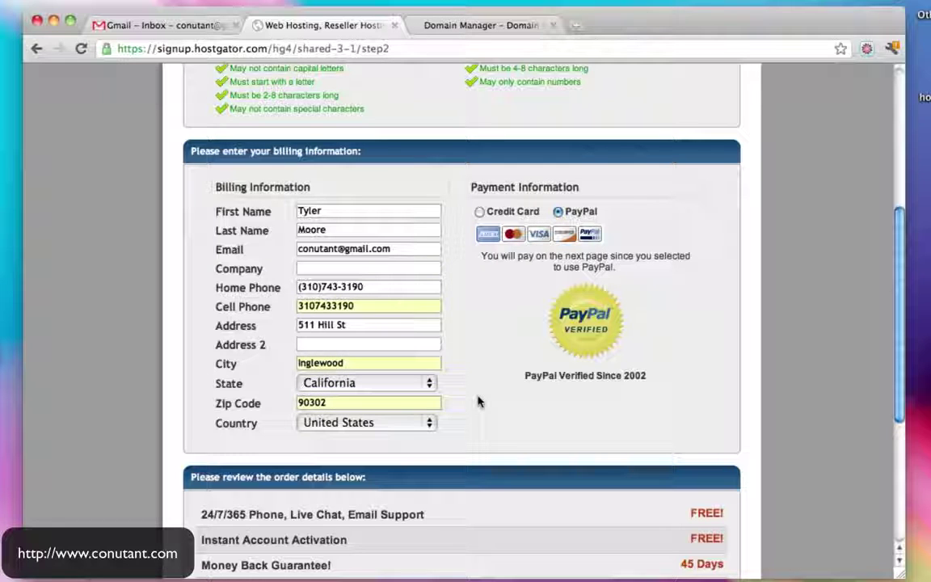
{"action": "scroll", "coordinate": [477, 402], "scroll_direction": "down", "scroll_amount": 5}
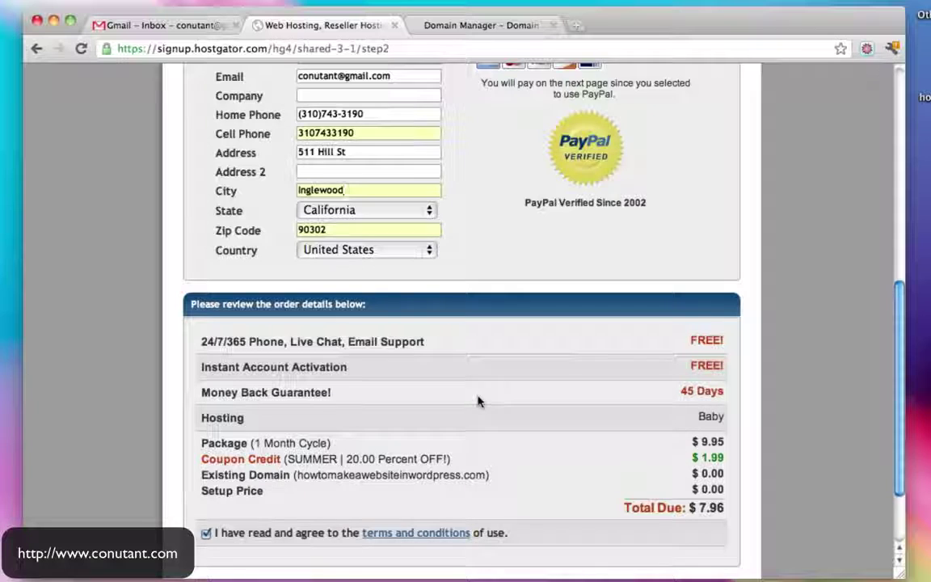
Review the order summary lines and select the $7.96 total due before switching to the notes
{"action": "left_click_drag", "start_coordinate": [198, 342], "coordinate": [725, 342]}
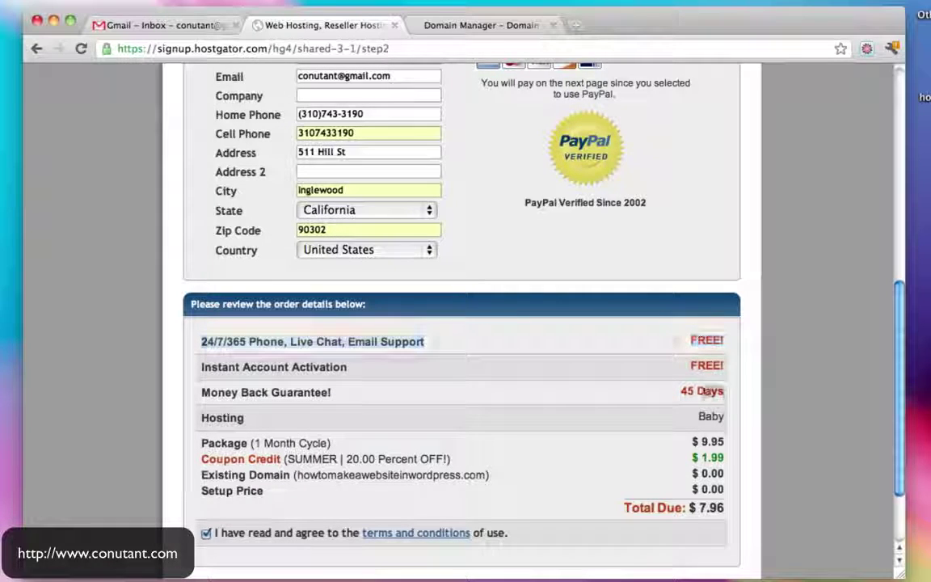
{"action": "left_click_drag", "start_coordinate": [726, 393], "coordinate": [200, 388]}
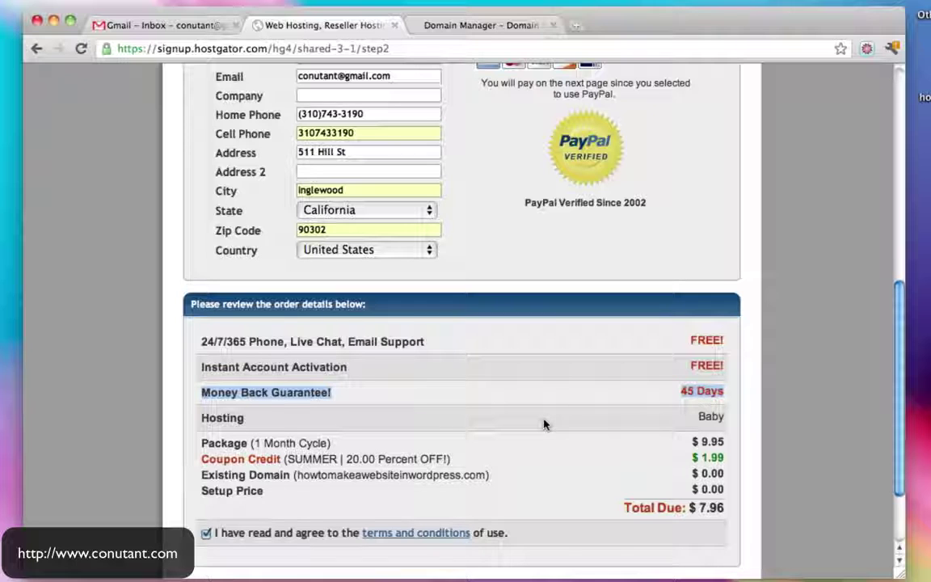
{"action": "scroll", "coordinate": [549, 419], "scroll_direction": "down", "scroll_amount": 3}
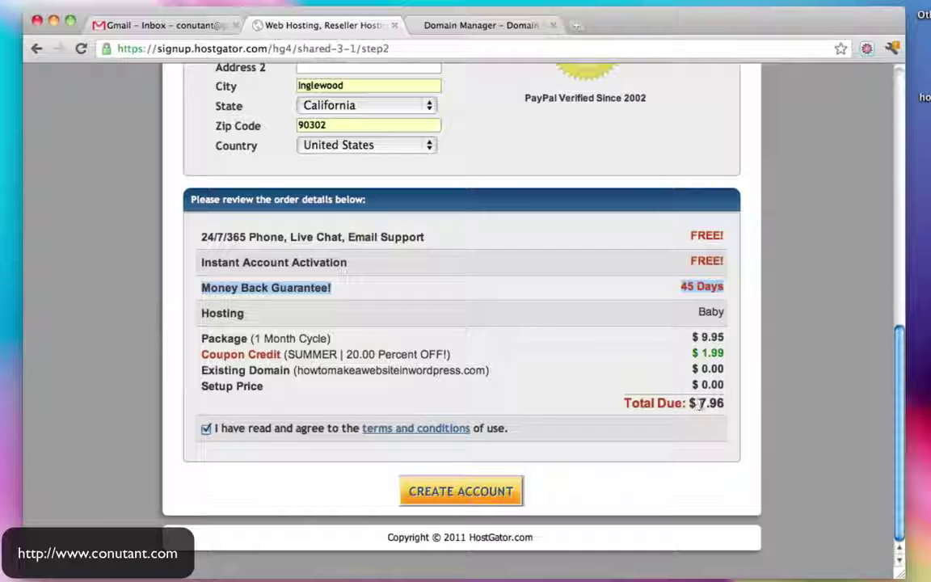
{"action": "left_click_drag", "start_coordinate": [700, 403], "coordinate": [732, 405]}
{"action": "key", "text": "super+c"}
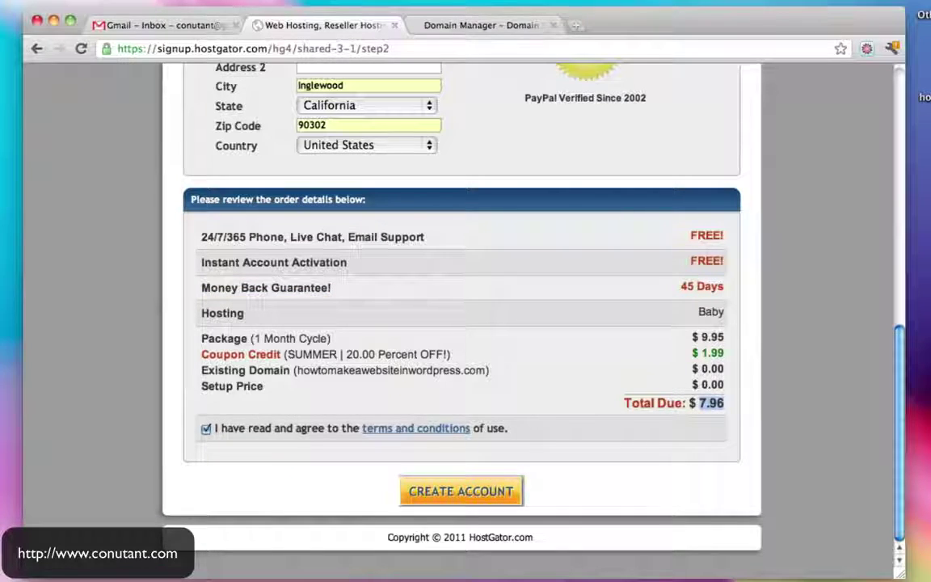
{"action": "key", "text": "super+Tab"}
Replace the $10 hosting estimate in the notes with $7.96 and return to HostGator
{"action": "left_click_drag", "start_coordinate": [457, 270], "coordinate": [509, 267]}
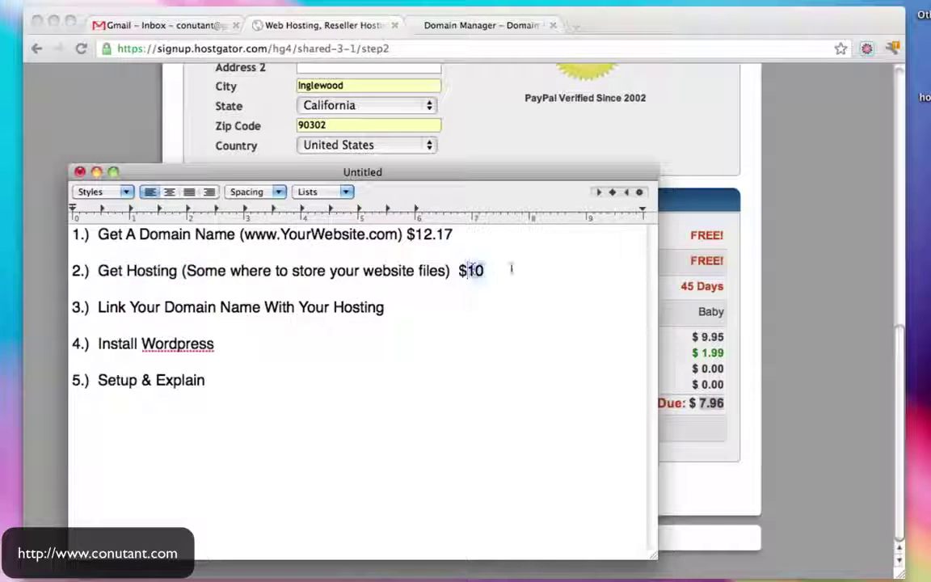
{"action": "key", "text": "super+v"}
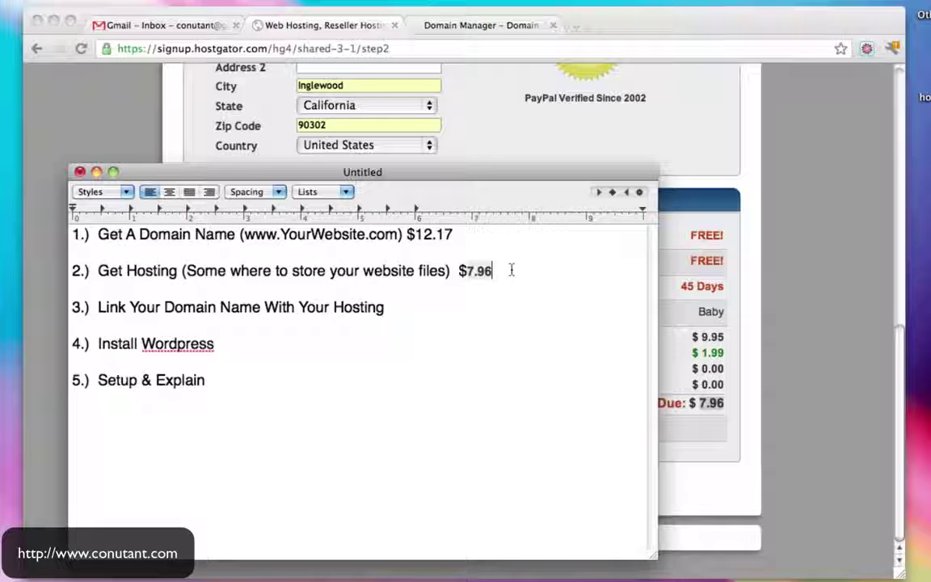
{"action": "left_click", "coordinate": [841, 306]}
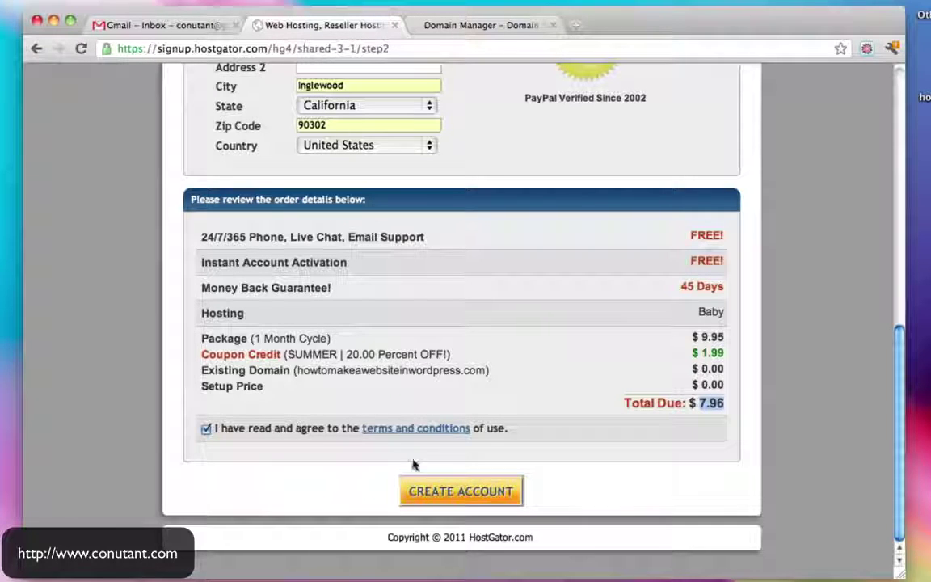
Submit the order with Create Account and choose Pay Now to pay through PayPal
{"action": "left_click", "coordinate": [489, 495]}
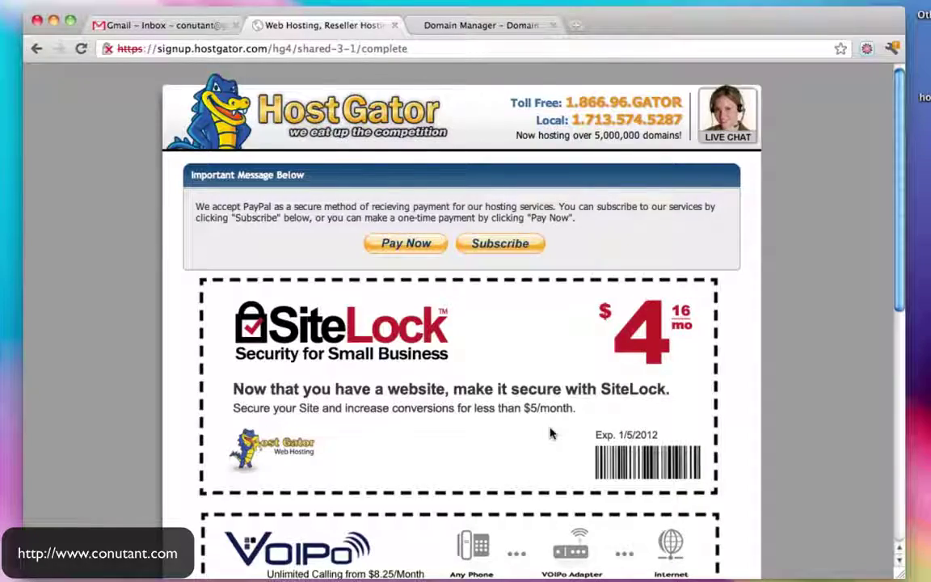
{"action": "scroll", "coordinate": [551, 435], "scroll_direction": "down", "scroll_amount": 2}
{"action": "scroll", "coordinate": [550, 435], "scroll_direction": "down", "scroll_amount": 14}
{"action": "scroll", "coordinate": [550, 434], "scroll_direction": "up", "scroll_amount": 4}
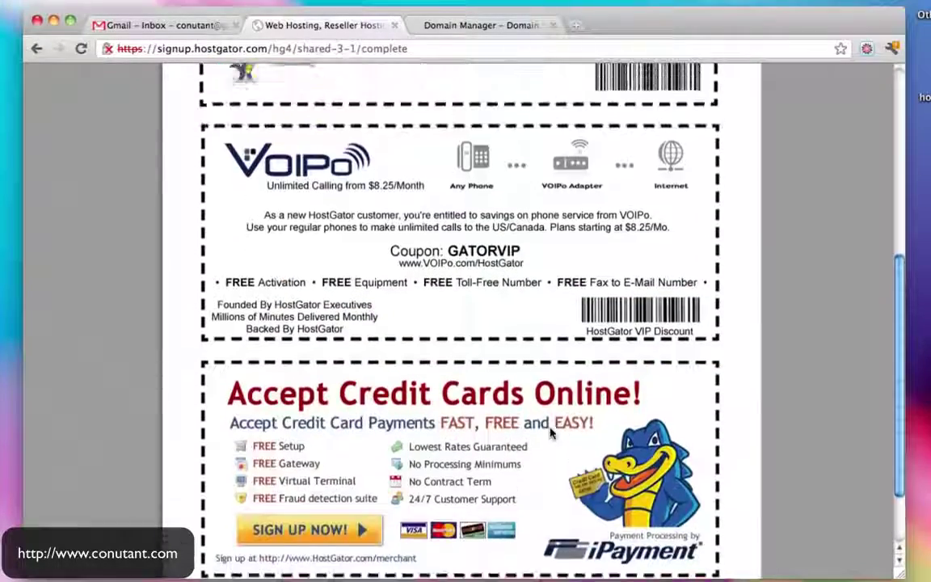
{"action": "scroll", "coordinate": [551, 434], "scroll_direction": "down", "scroll_amount": 5}
{"action": "scroll", "coordinate": [550, 434], "scroll_direction": "up", "scroll_amount": 15}
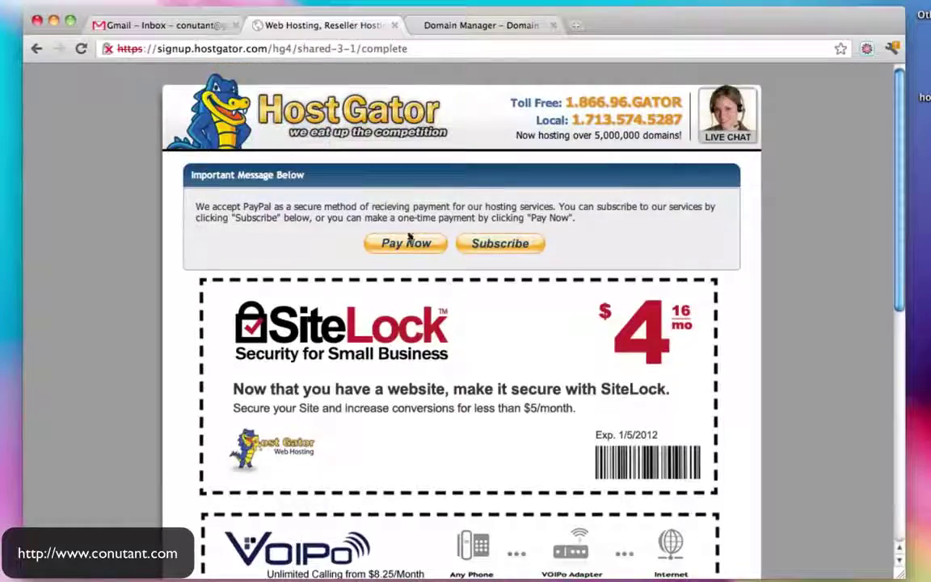
{"action": "left_click", "coordinate": [408, 242]}
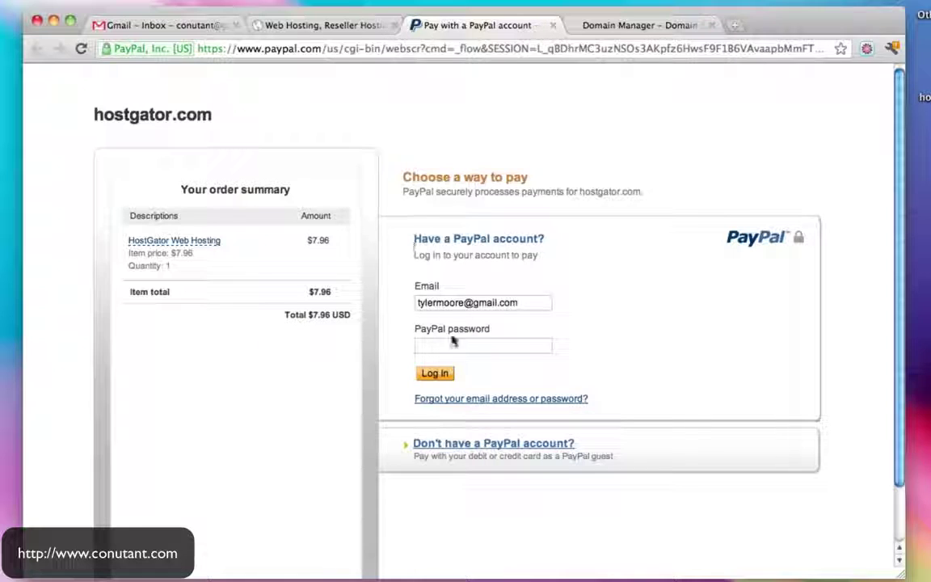
Log in to PayPal with the account password, pay $7.96, and return to hostgator.com
{"action": "left_click", "coordinate": [444, 346]}
{"action": "type", "text": "••••••••••"}
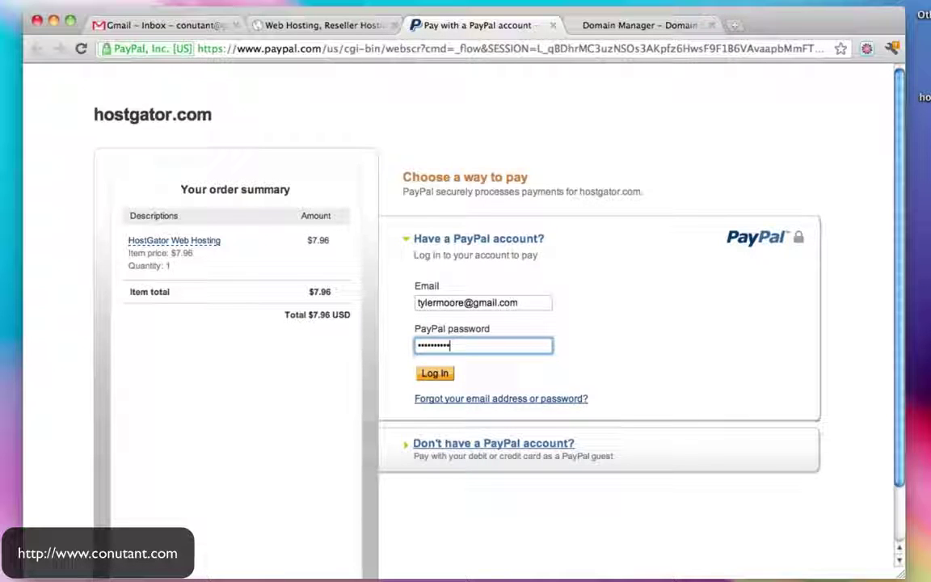
{"action": "left_click", "coordinate": [432, 376]}
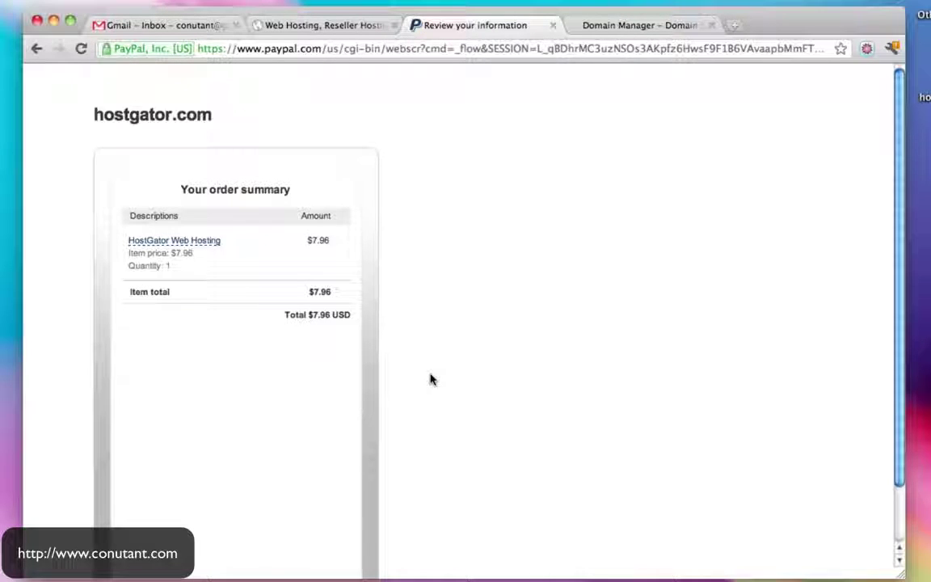
{"action": "scroll", "coordinate": [431, 380], "scroll_direction": "down", "scroll_amount": 3}
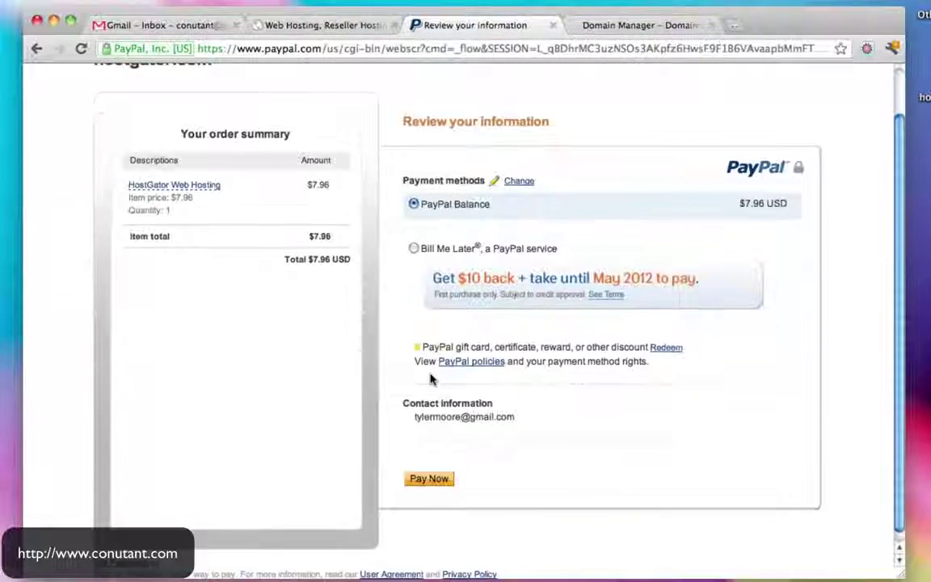
{"action": "left_click", "coordinate": [440, 470]}
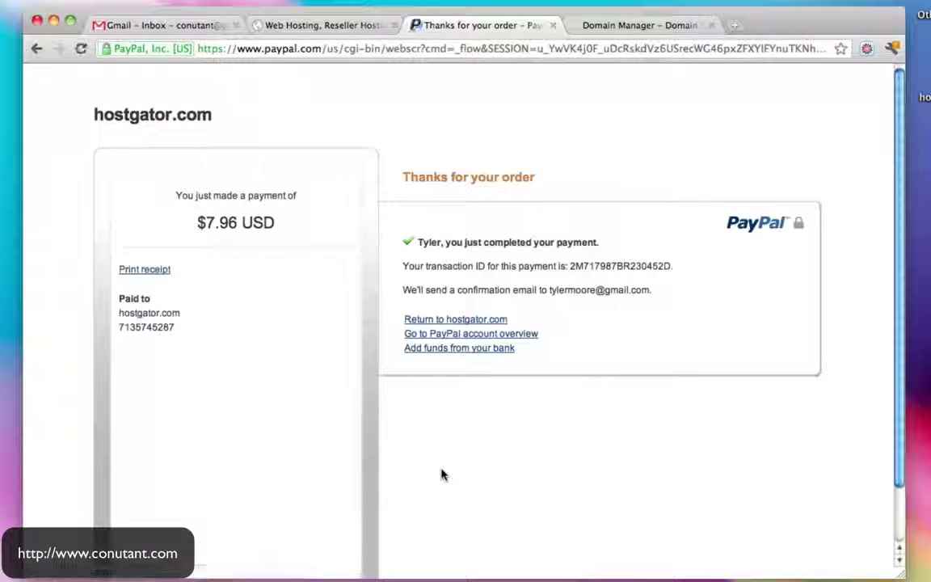
{"action": "left_click", "coordinate": [468, 321]}
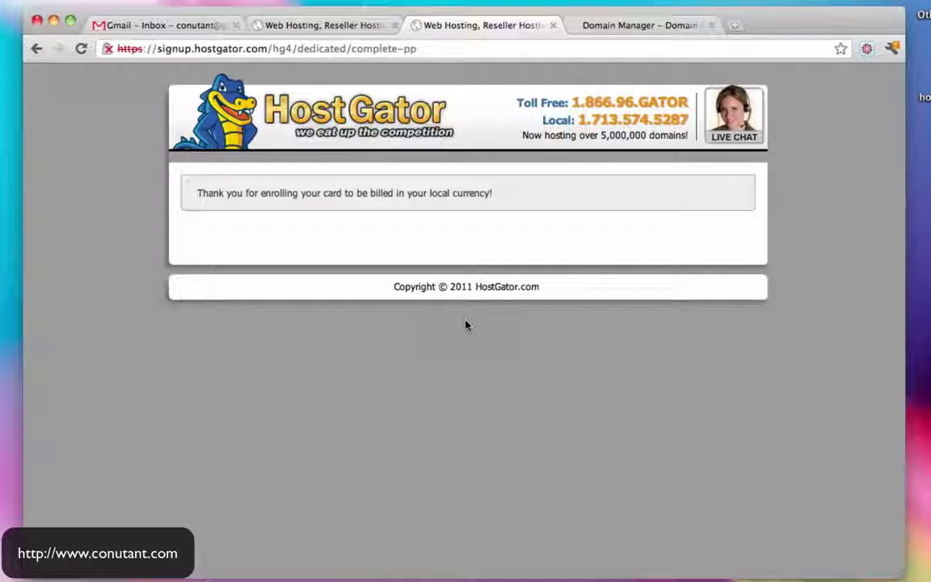
Check Gmail for the account email, then close the leftover HostGator payment tab
{"action": "left_click", "coordinate": [188, 24]}
{"action": "left_click", "coordinate": [70, 232]}
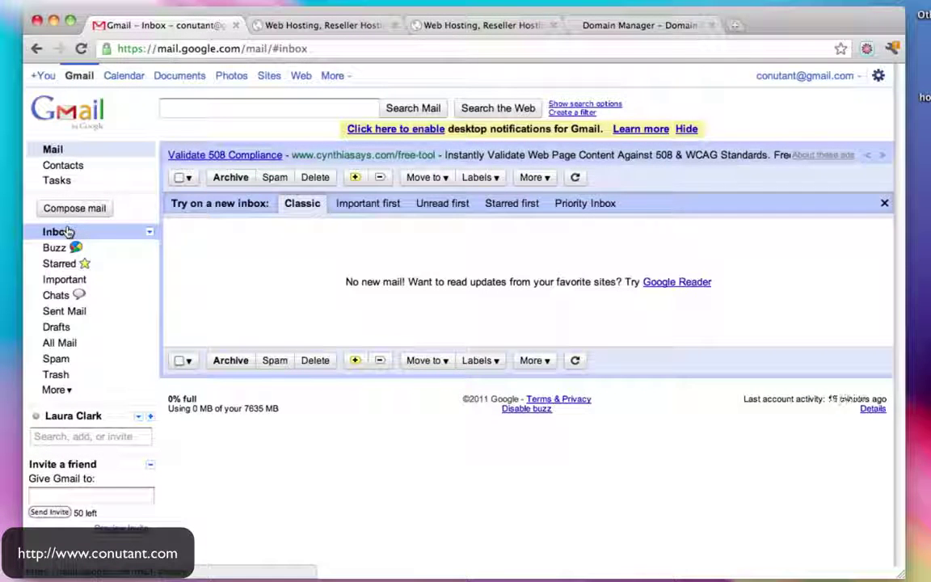
{"action": "left_click", "coordinate": [491, 27]}
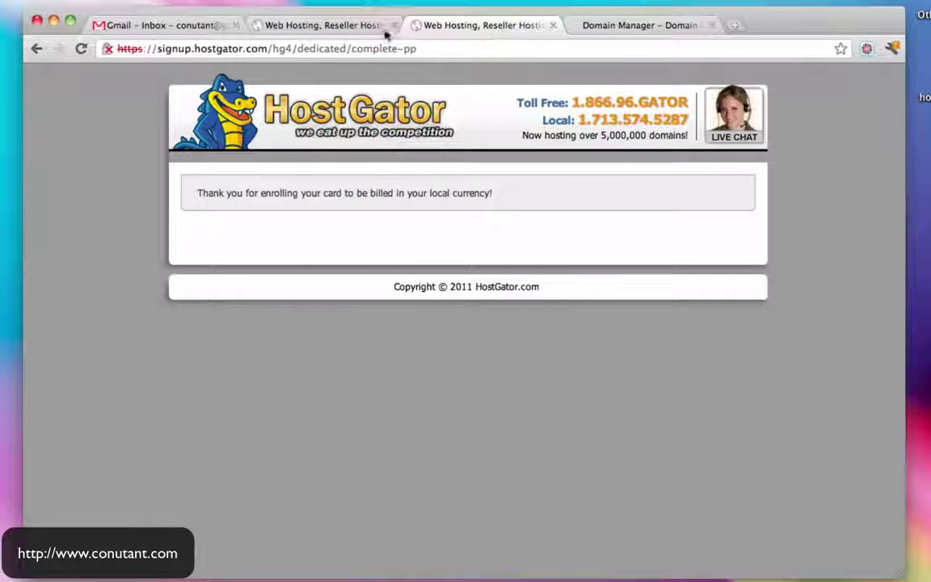
{"action": "left_click", "coordinate": [347, 32]}
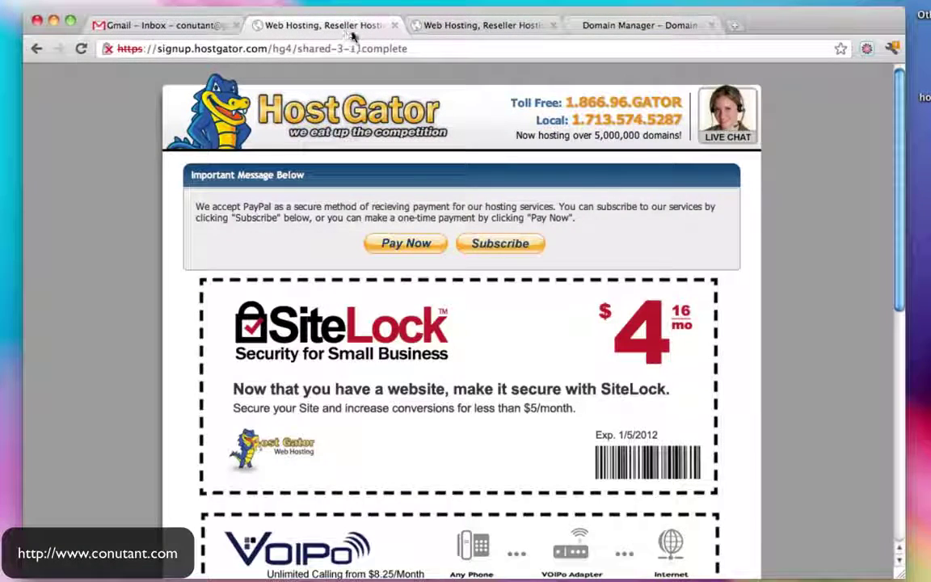
{"action": "scroll", "coordinate": [597, 213], "scroll_direction": "down", "scroll_amount": 10}
{"action": "scroll", "coordinate": [597, 212], "scroll_direction": "up", "scroll_amount": 10}
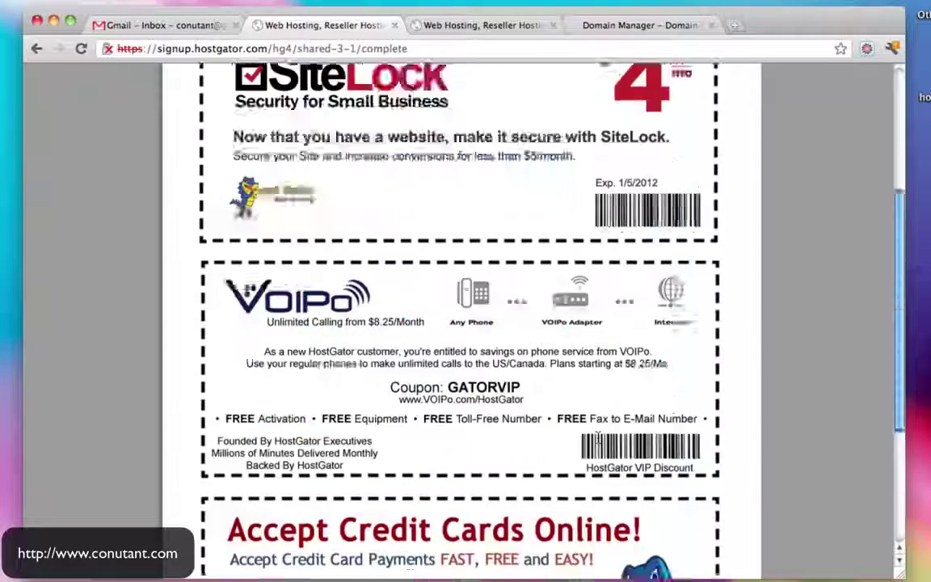
{"action": "left_click", "coordinate": [394, 27]}
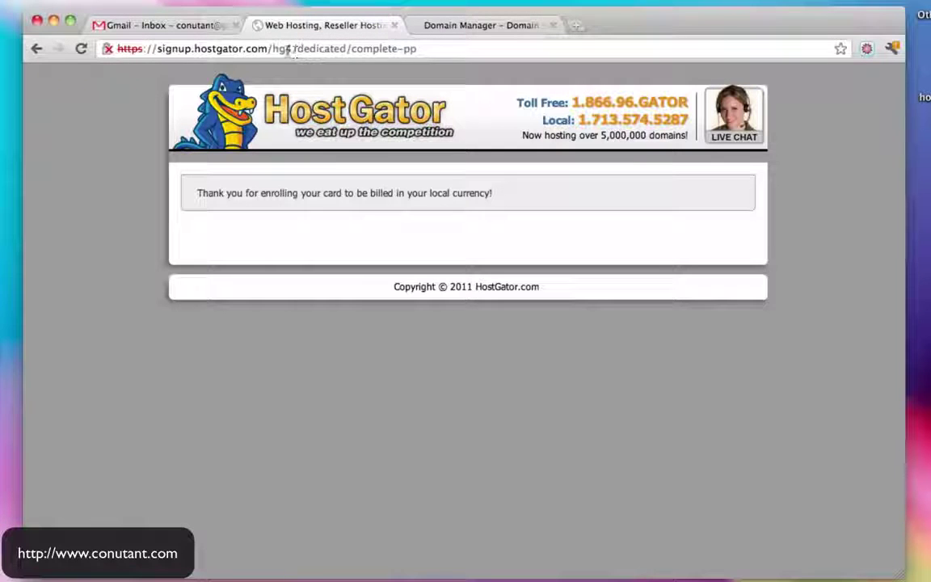
Strip the path from the HostGator address and load the shortened signup URL
{"action": "left_click_drag", "start_coordinate": [273, 48], "coordinate": [505, 68]}
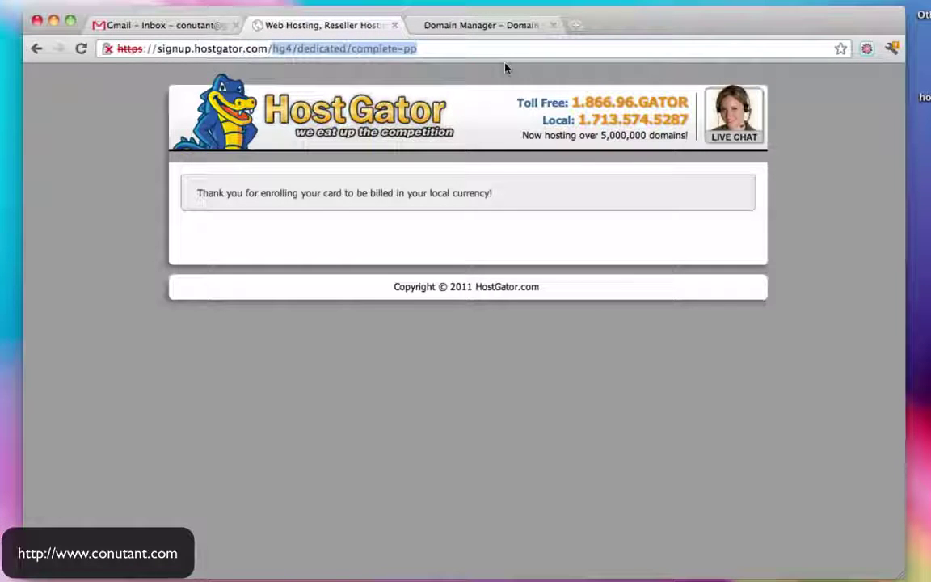
{"action": "key", "text": "BackSpace"}
{"action": "key", "text": "Return"}
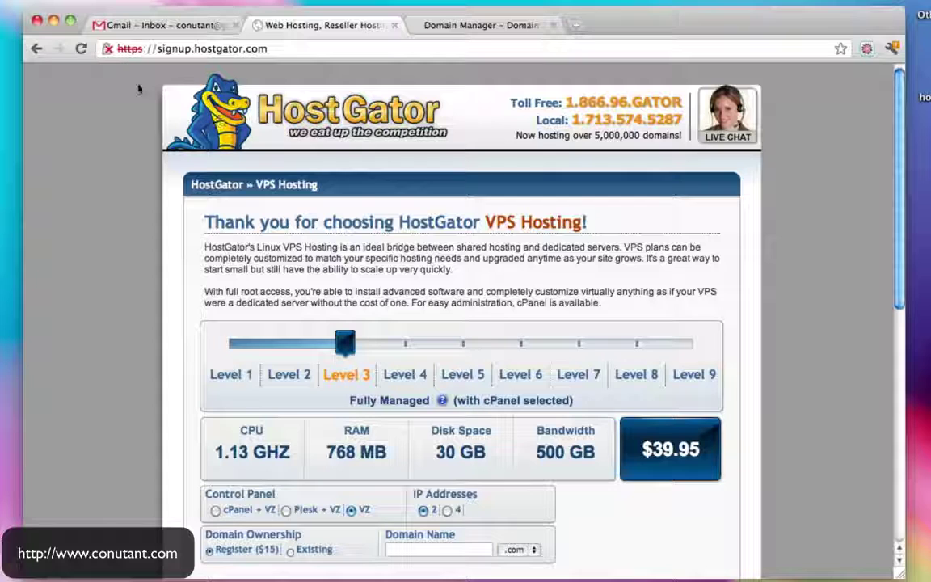
Refresh Gmail, then change 'signup' to 'www' in the address to load HostGator's home page
{"action": "left_click", "coordinate": [162, 25]}
{"action": "left_click", "coordinate": [55, 233]}
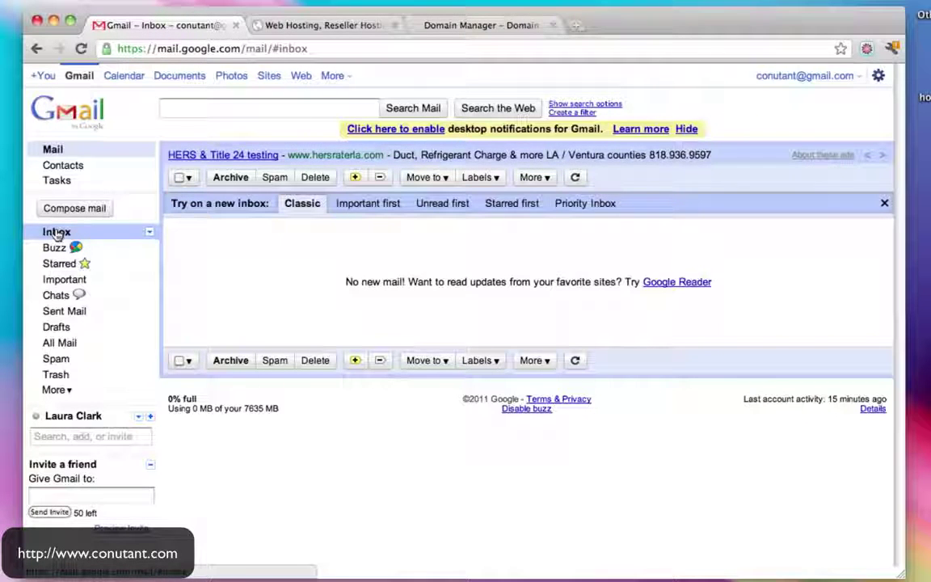
{"action": "left_click", "coordinate": [323, 25]}
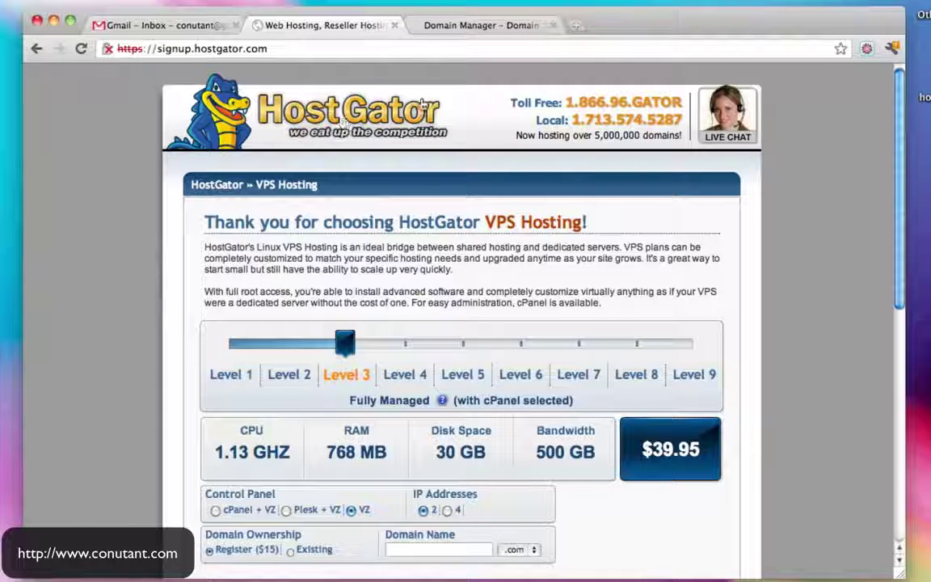
{"action": "left_click_drag", "start_coordinate": [192, 50], "coordinate": [159, 51]}
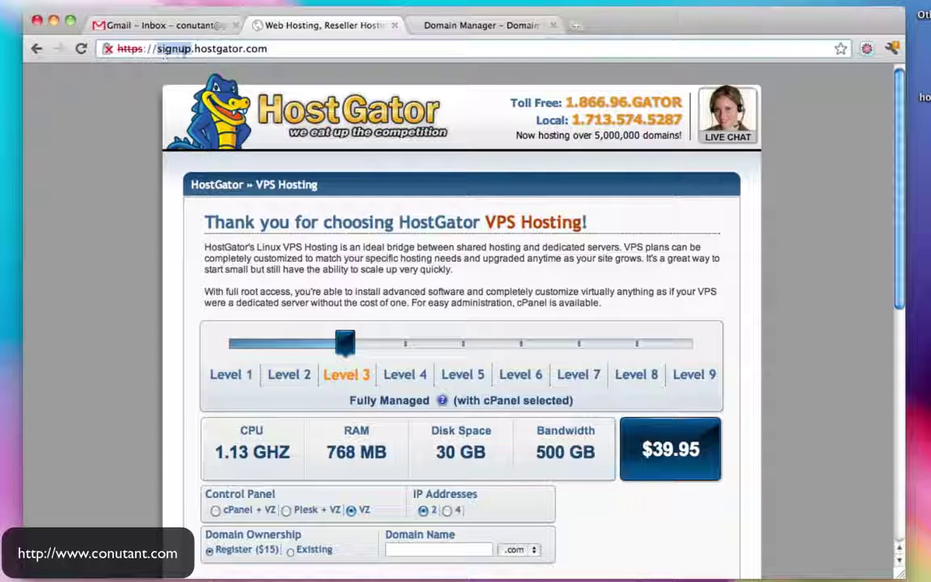
{"action": "type", "text": "www"}
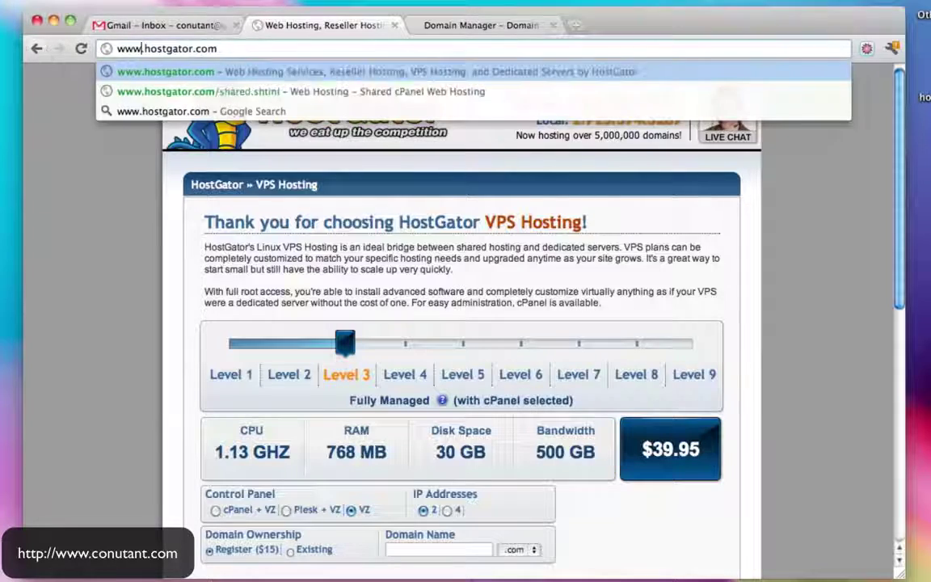
{"action": "key", "text": "Return"}
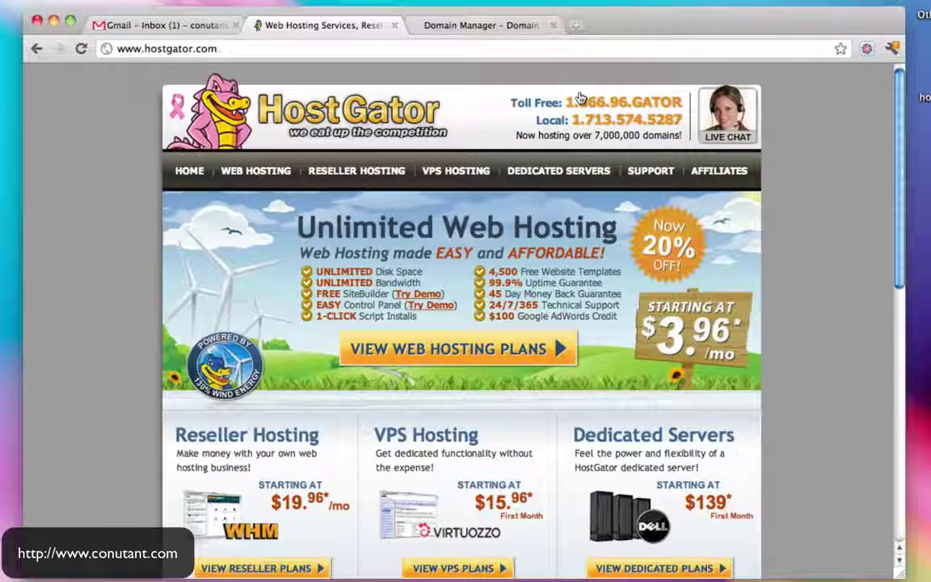
{"action": "scroll", "coordinate": [601, 256], "scroll_direction": "down", "scroll_amount": 15}
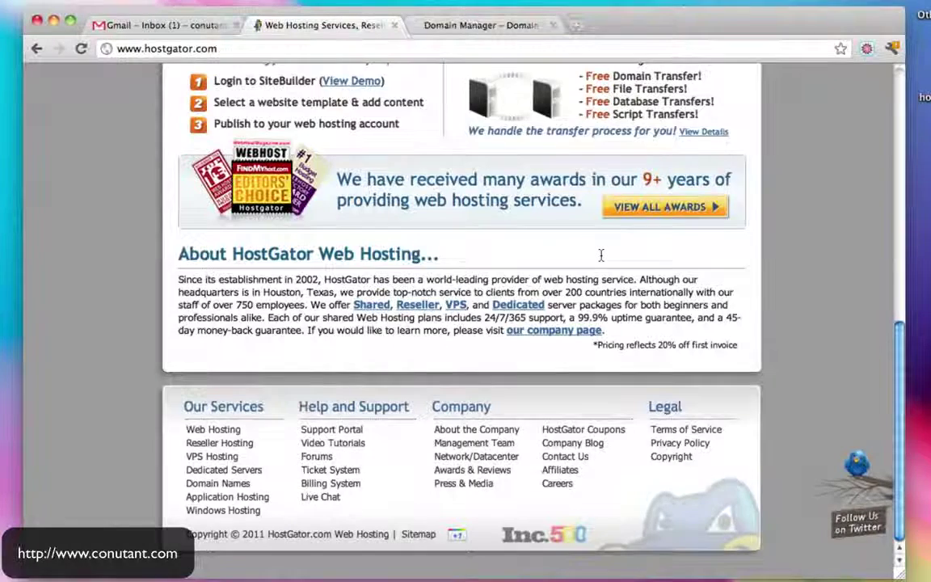
{"action": "scroll", "coordinate": [601, 256], "scroll_direction": "up", "scroll_amount": 15}
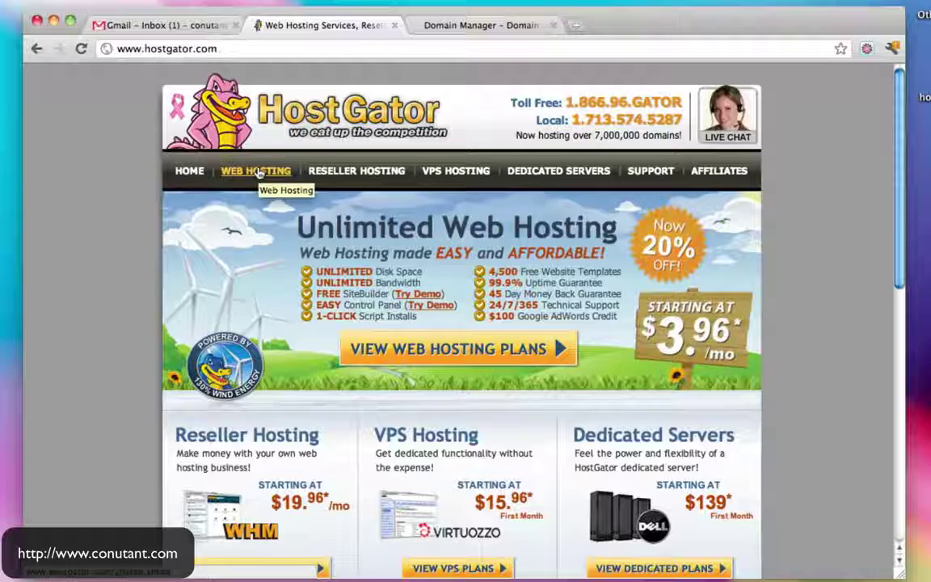
Open HostGator's 'Your Account Info' email once it arrives in the Gmail inbox
{"action": "left_click", "coordinate": [177, 27]}
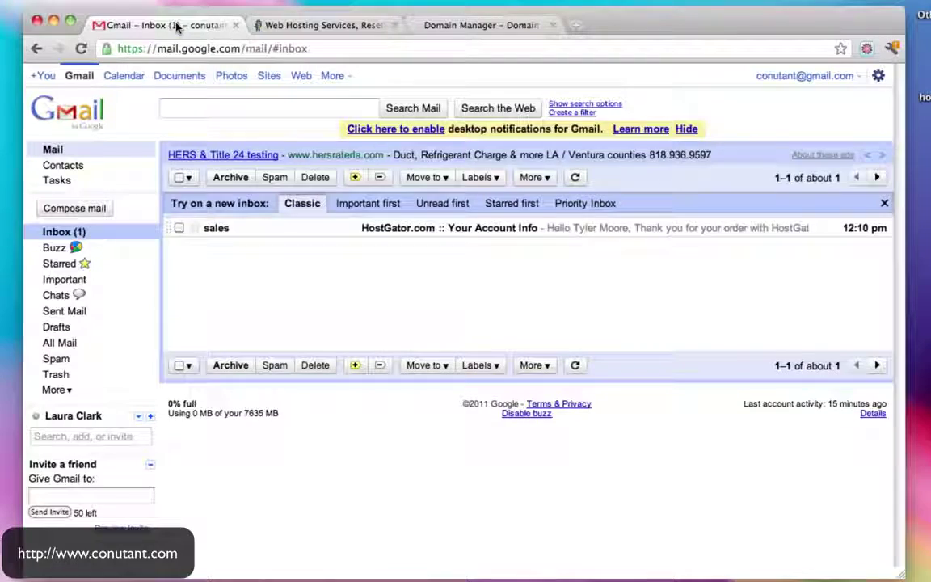
{"action": "left_click", "coordinate": [317, 25]}
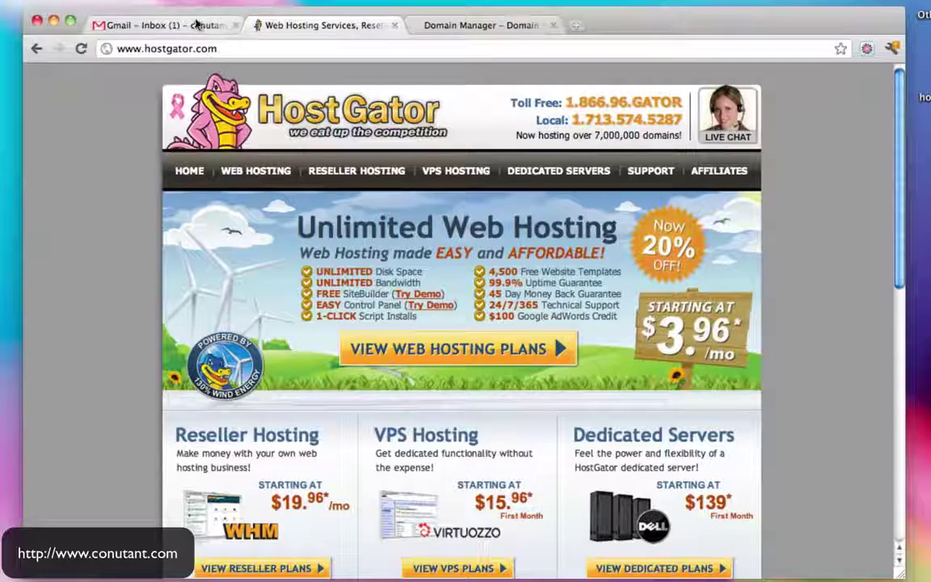
{"action": "left_click", "coordinate": [190, 25]}
{"action": "left_click", "coordinate": [405, 229]}
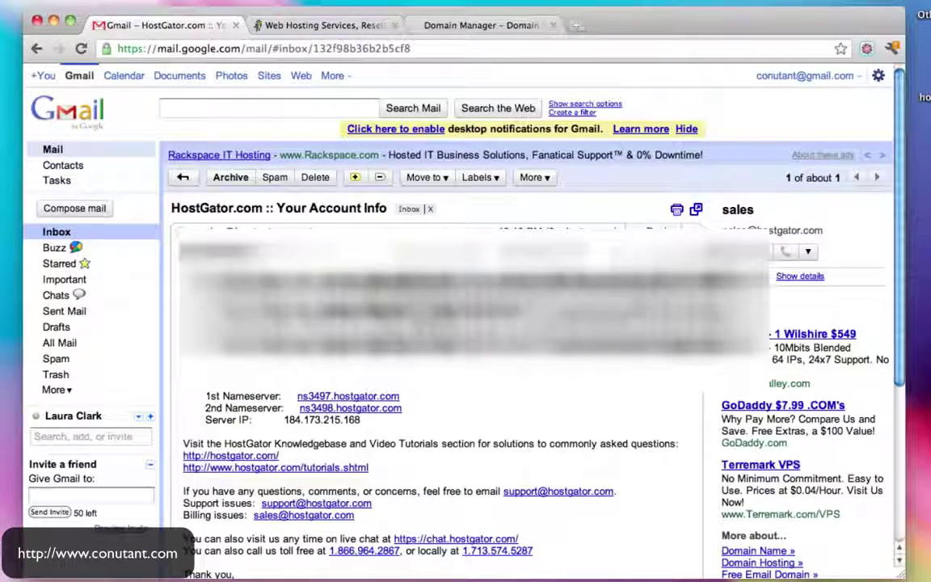
Widen the window and highlight the ns3497/ns3498.hostgator.com nameserver lines in the email
{"action": "scroll", "coordinate": [526, 364], "scroll_direction": "down", "scroll_amount": 1}
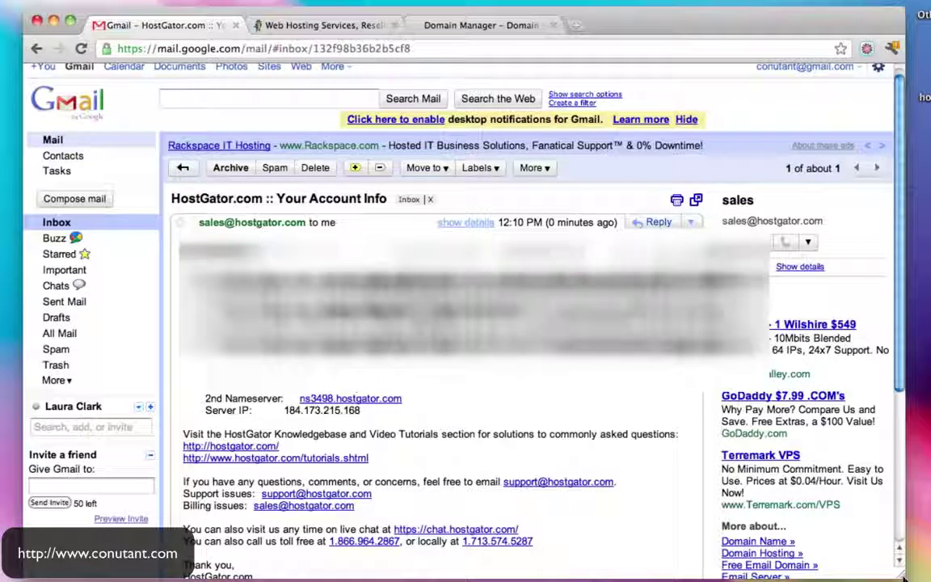
{"action": "left_click_drag", "start_coordinate": [906, 522], "coordinate": [930, 522]}
{"action": "scroll", "coordinate": [524, 321], "scroll_direction": "down", "scroll_amount": 2}
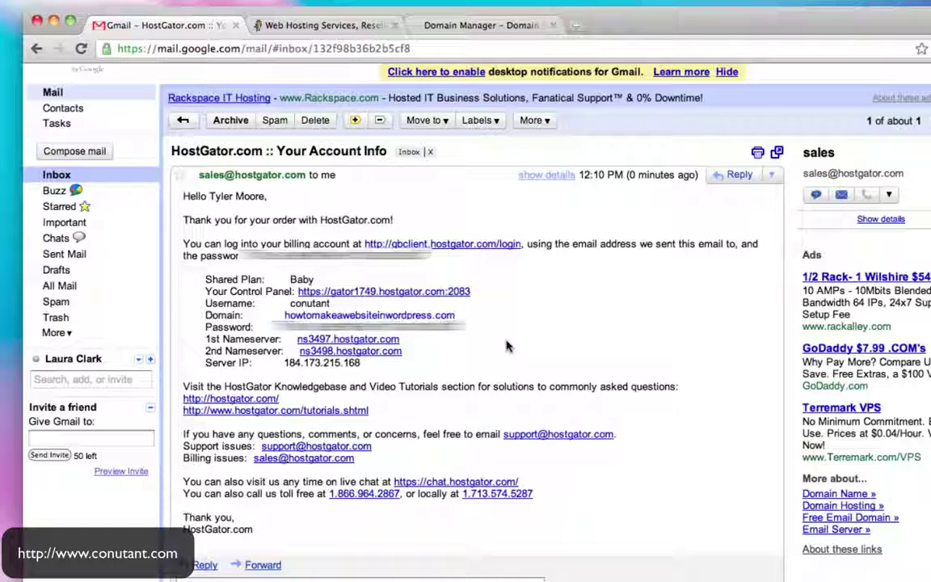
{"action": "left_click_drag", "start_coordinate": [223, 339], "coordinate": [434, 352]}
{"action": "left_click", "coordinate": [433, 352]}
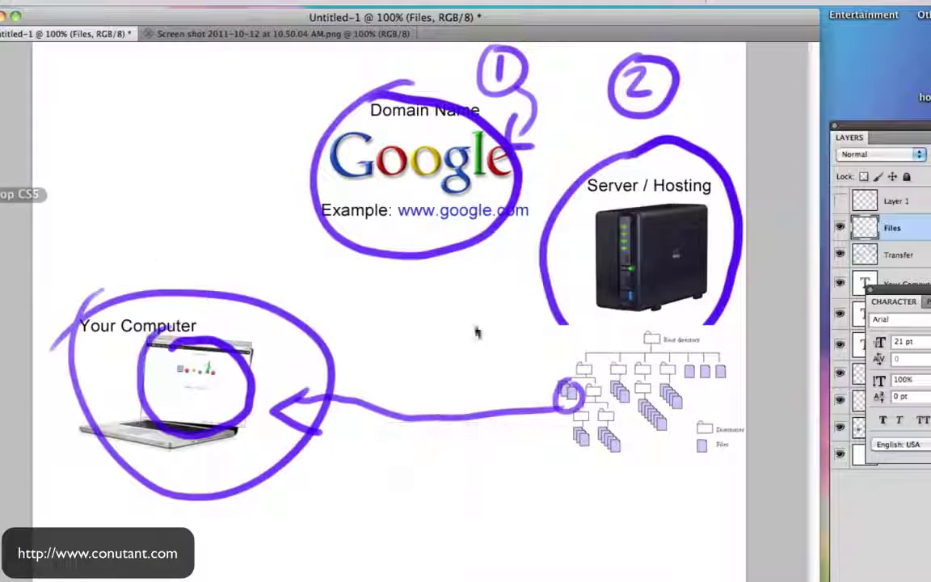
Hide the Files and Transfer layers and add an ns3497.hostgator.com text label under the server picture
{"action": "left_click", "coordinate": [842, 228]}
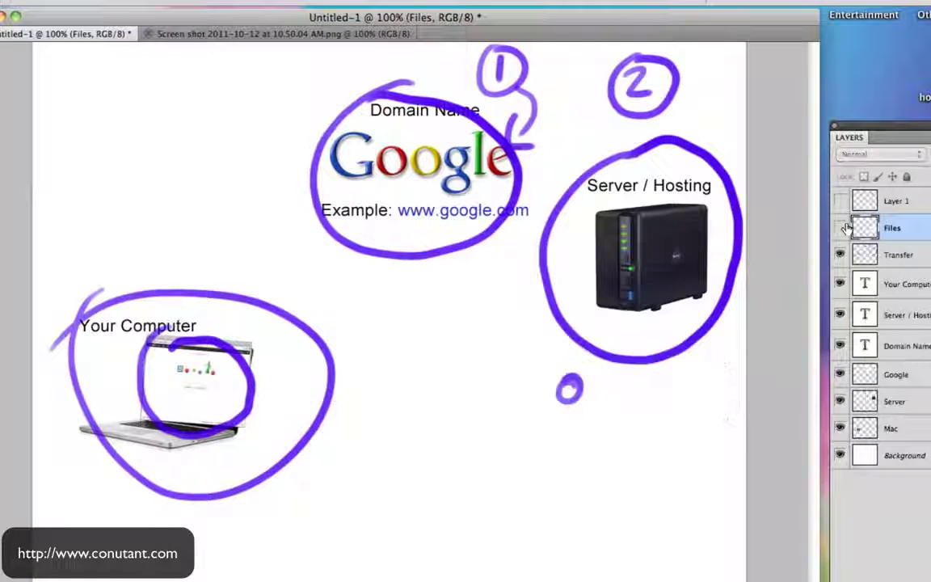
{"action": "left_click", "coordinate": [840, 256]}
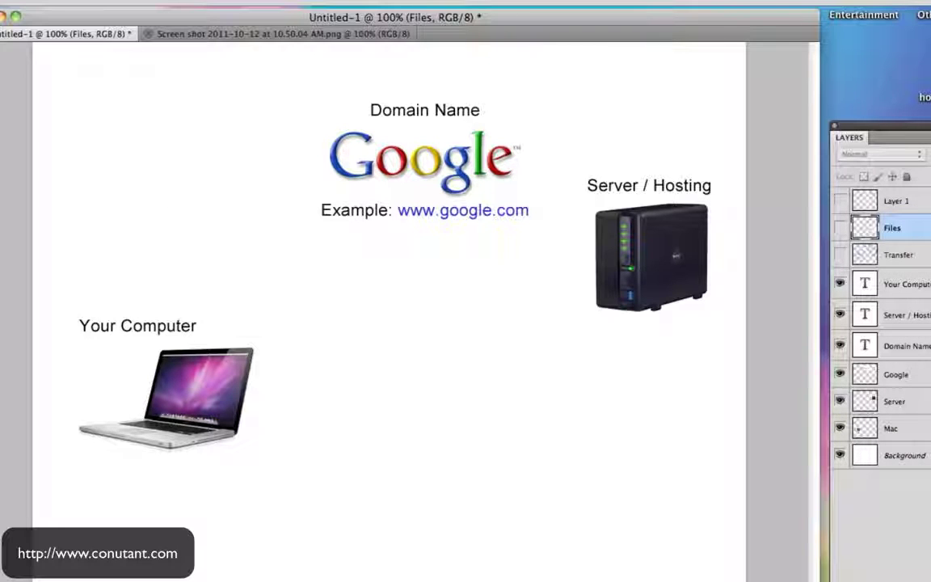
{"action": "left_click", "coordinate": [574, 339]}
{"action": "key", "text": "super+v"}
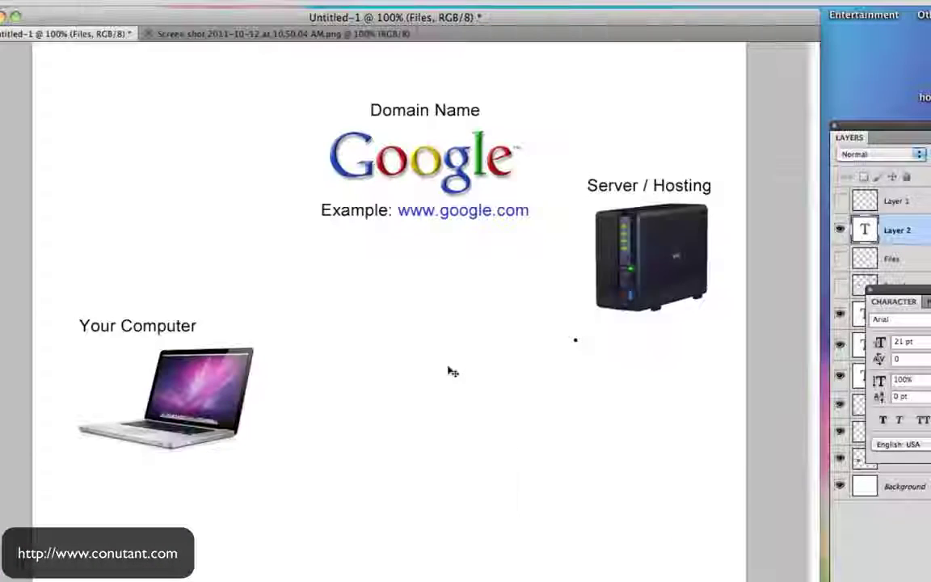
{"action": "type", "text": "ns3497.hostgator.com"}
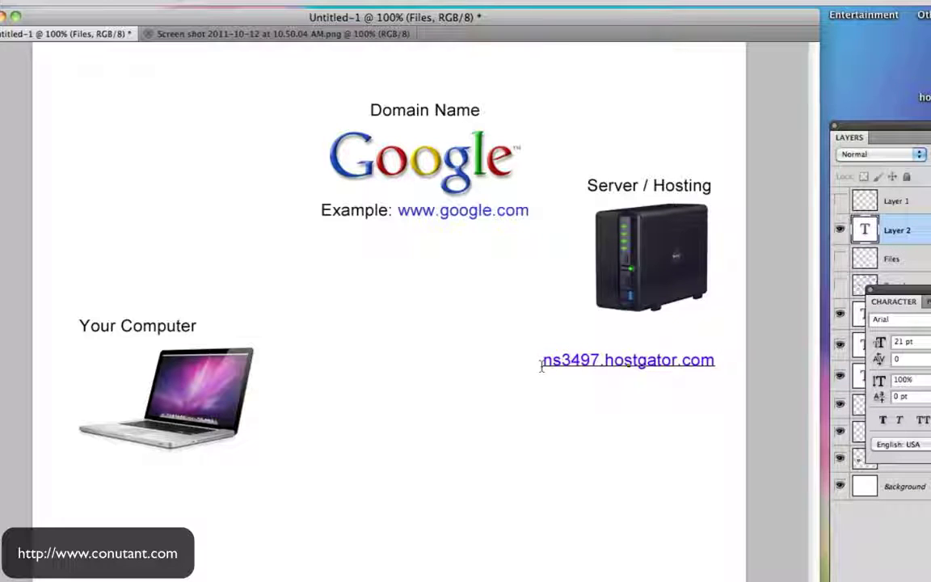
{"action": "left_click_drag", "start_coordinate": [661, 422], "coordinate": [671, 411]}
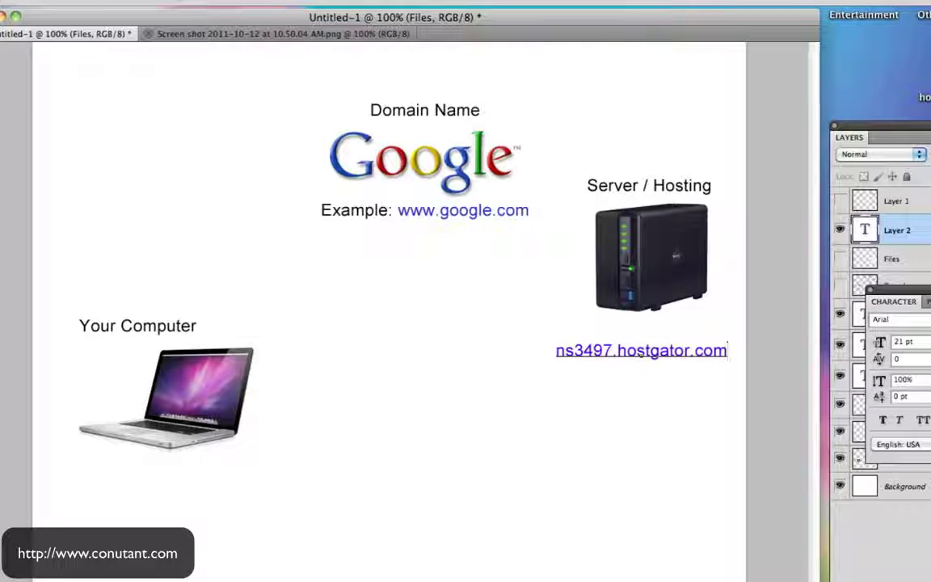
{"action": "key", "text": "ctrl+Return"}
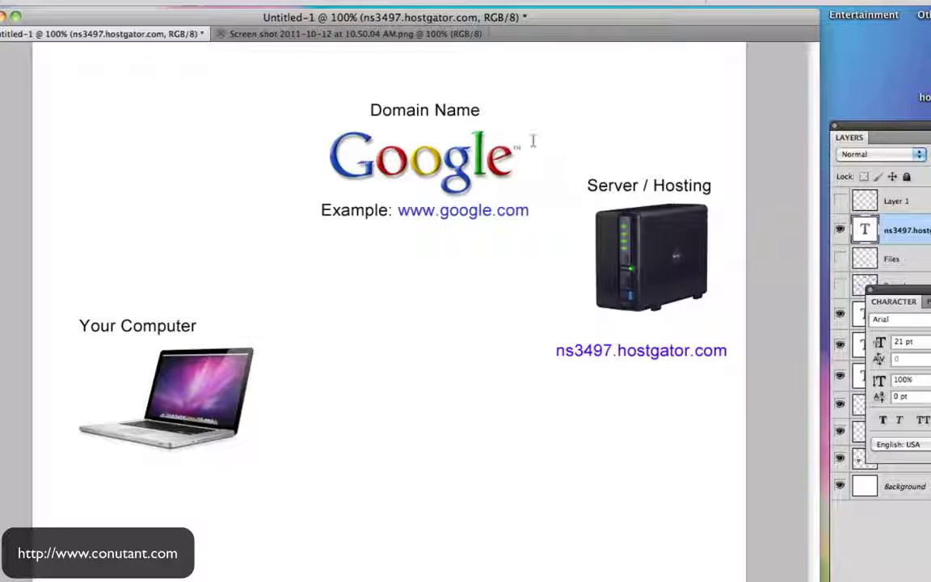
{"action": "left_click", "coordinate": [530, 136]}
{"action": "type", "text": "ns3497.hostgator.com"}
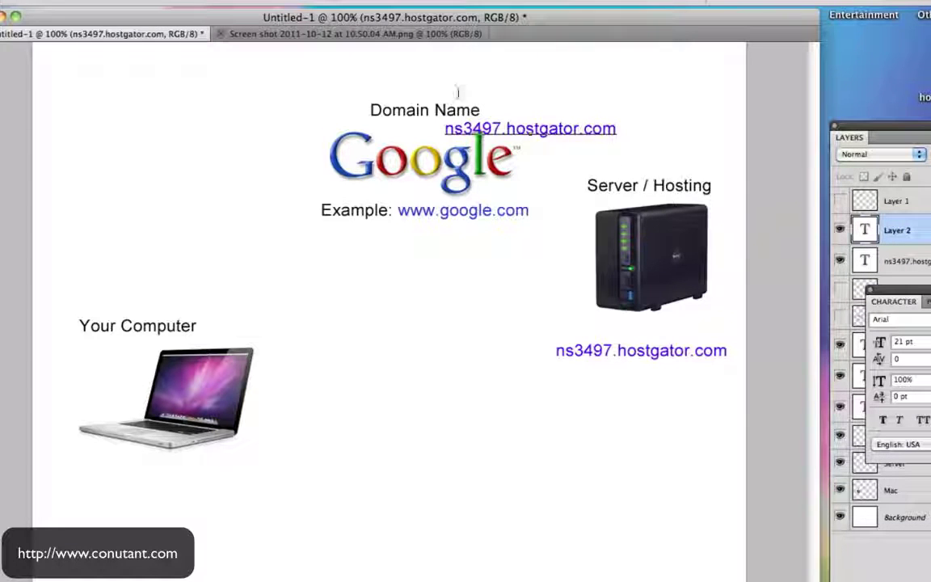
{"action": "key", "text": "ctrl+Return"}
{"action": "left_click_drag", "start_coordinate": [507, 129], "coordinate": [429, 232]}
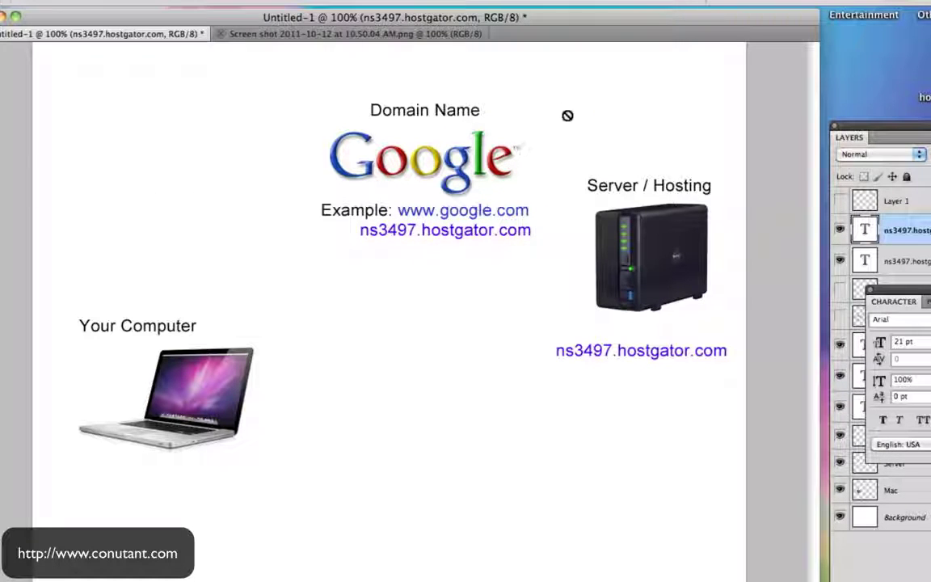
On a new layer, brush arrows from the Google logo to the server and from the server to the laptop
{"action": "left_click", "coordinate": [897, 200]}
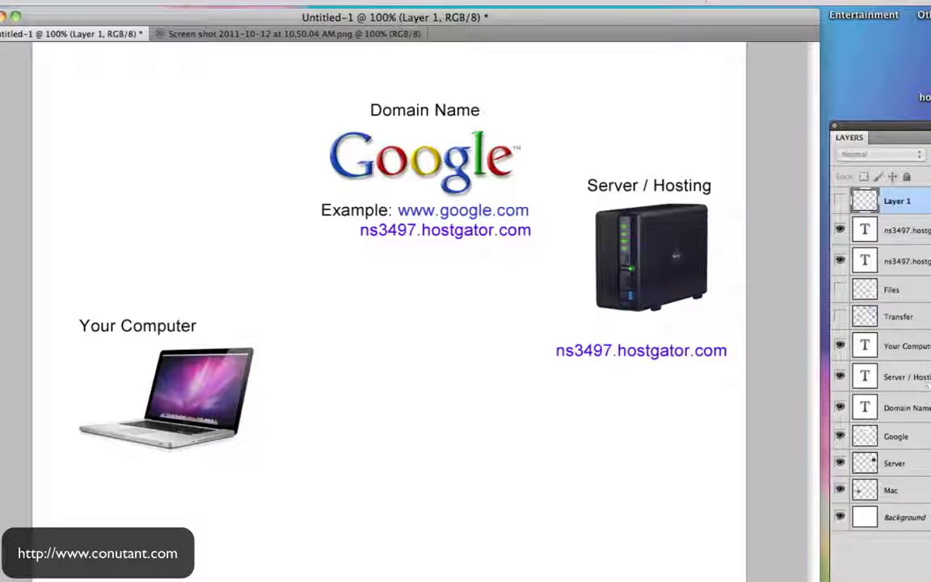
{"action": "key", "text": "super+alt+shift+n"}
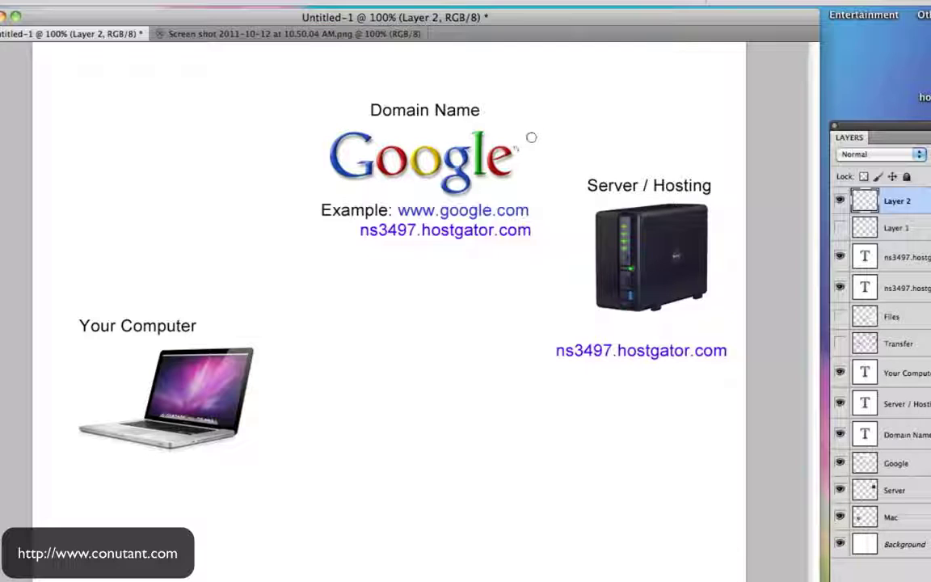
{"action": "mouse_move", "coordinate": [520, 136]}
{"action": "left_mouse_down"}
{"action": "mouse_move", "coordinate": [651, 165]}
{"action": "mouse_move", "coordinate": [625, 156]}
{"action": "mouse_move", "coordinate": [669, 180]}
{"action": "mouse_move", "coordinate": [683, 139]}
{"action": "left_mouse_up"}
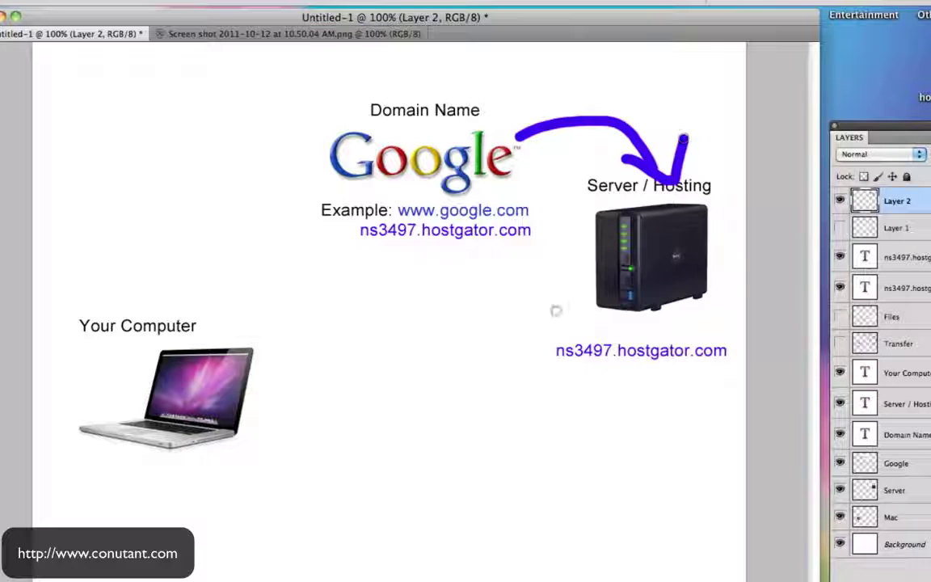
{"action": "mouse_move", "coordinate": [572, 299]}
{"action": "left_mouse_down"}
{"action": "mouse_move", "coordinate": [264, 327]}
{"action": "mouse_move", "coordinate": [247, 340]}
{"action": "mouse_move", "coordinate": [337, 360]}
{"action": "left_mouse_up"}
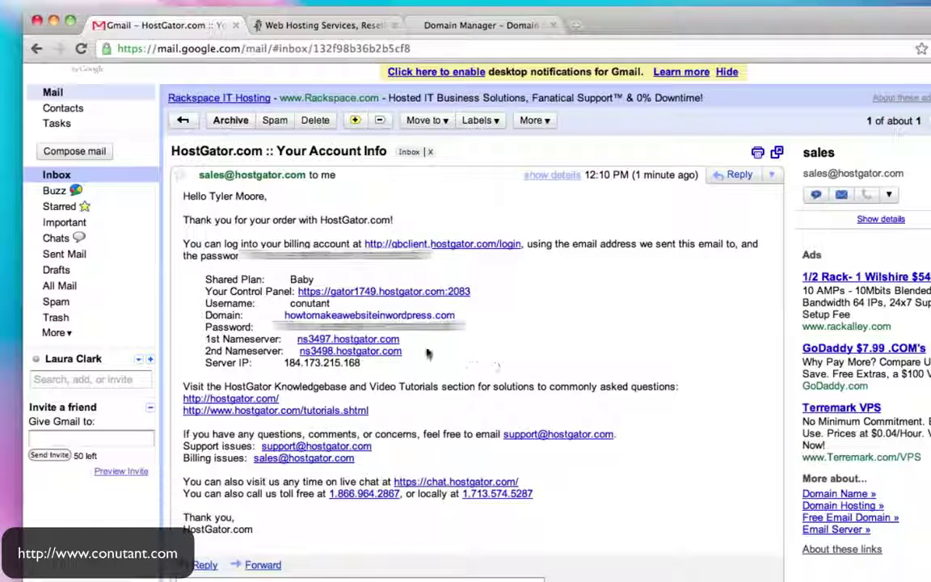
Copy ns3497.hostgator.com from the HostGator email and bring up the GoDaddy domain manager tab
{"action": "left_click_drag", "start_coordinate": [403, 352], "coordinate": [285, 340]}
{"action": "left_click", "coordinate": [403, 336]}
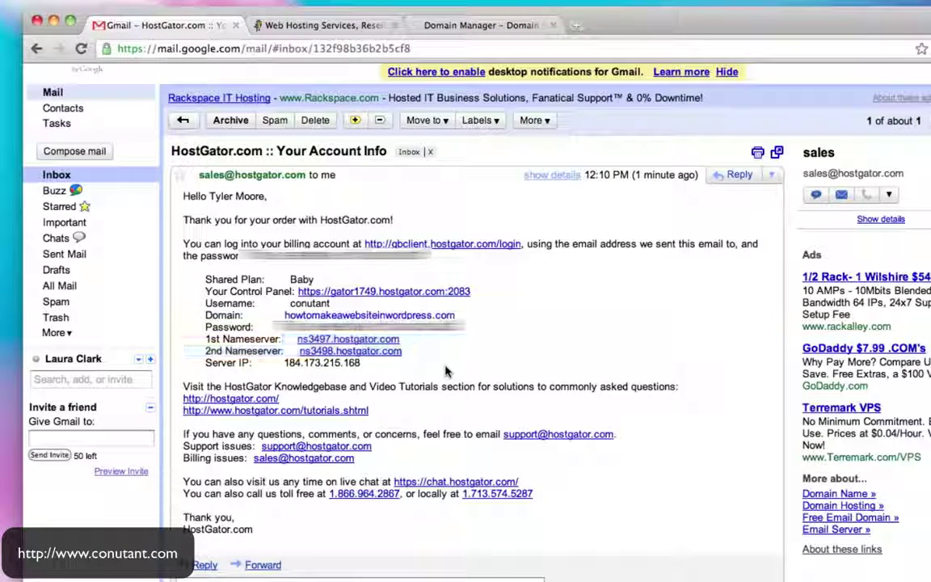
{"action": "left_click_drag", "start_coordinate": [408, 343], "coordinate": [299, 343]}
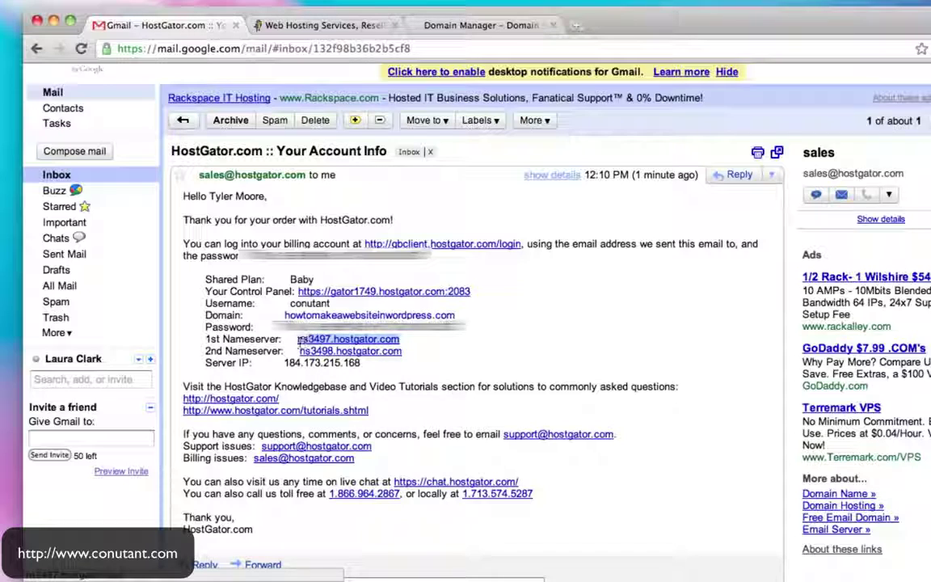
{"action": "left_click", "coordinate": [332, 27]}
{"action": "left_click", "coordinate": [483, 28]}
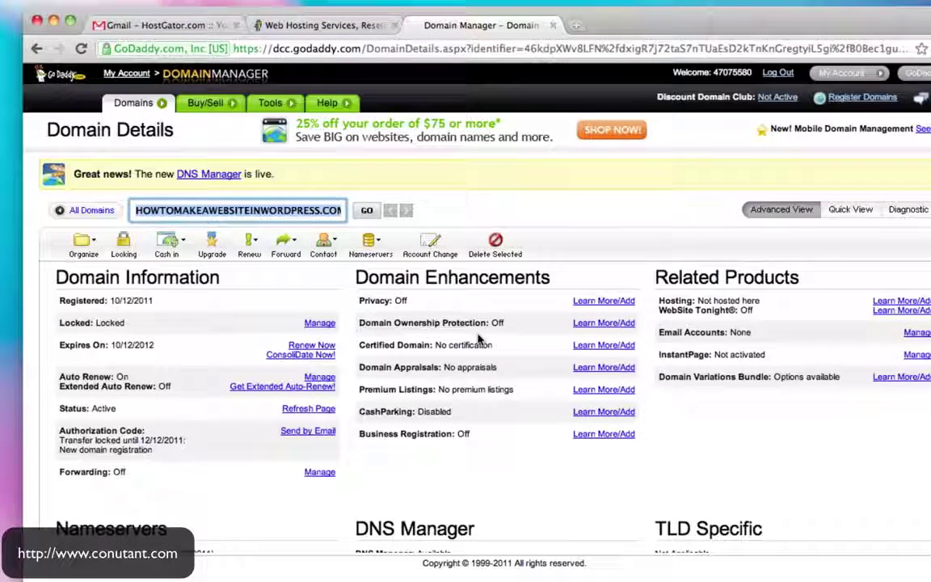
Go from GoDaddy's home page through Domain Management to the domain's details and open Set Nameservers
{"action": "mouse_move", "coordinate": [129, 103]}
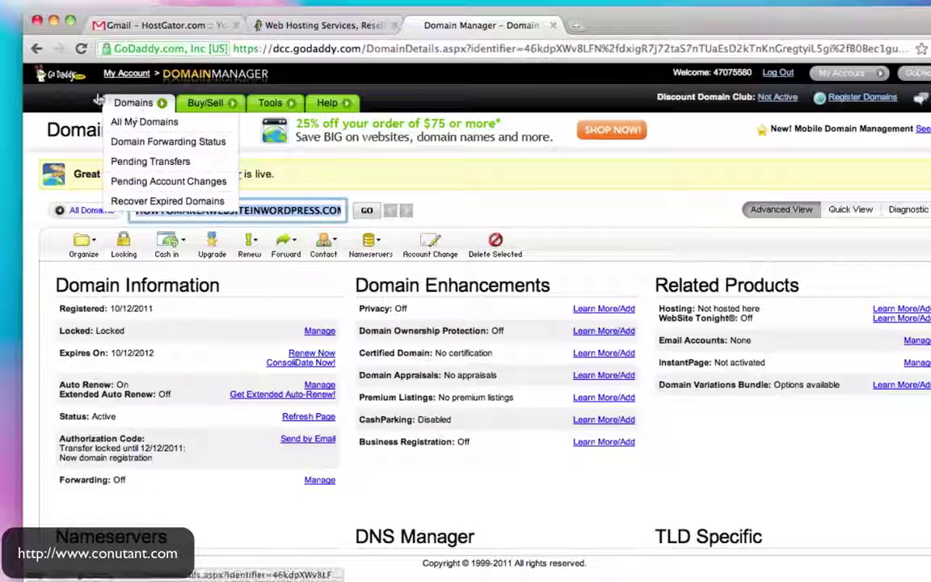
{"action": "left_click", "coordinate": [58, 76]}
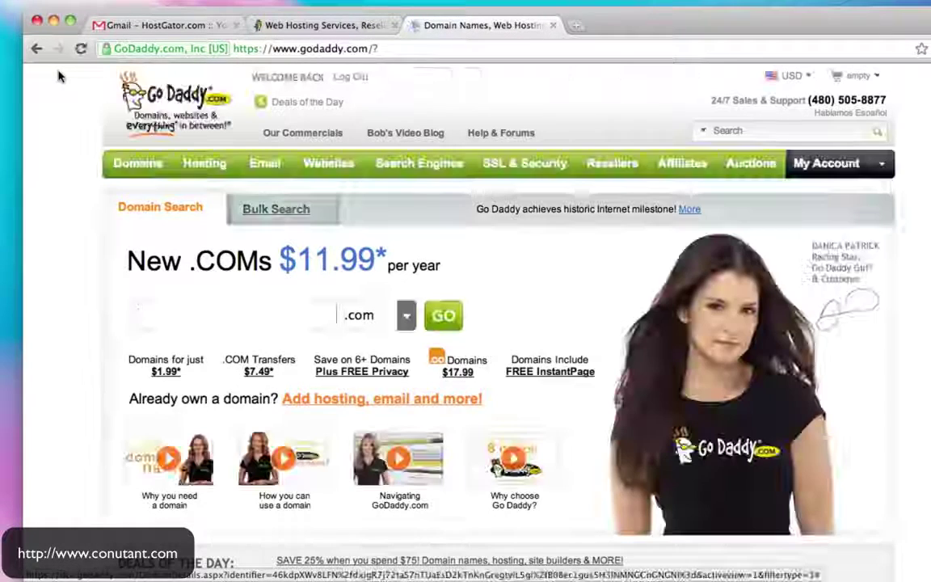
{"action": "mouse_move", "coordinate": [126, 166]}
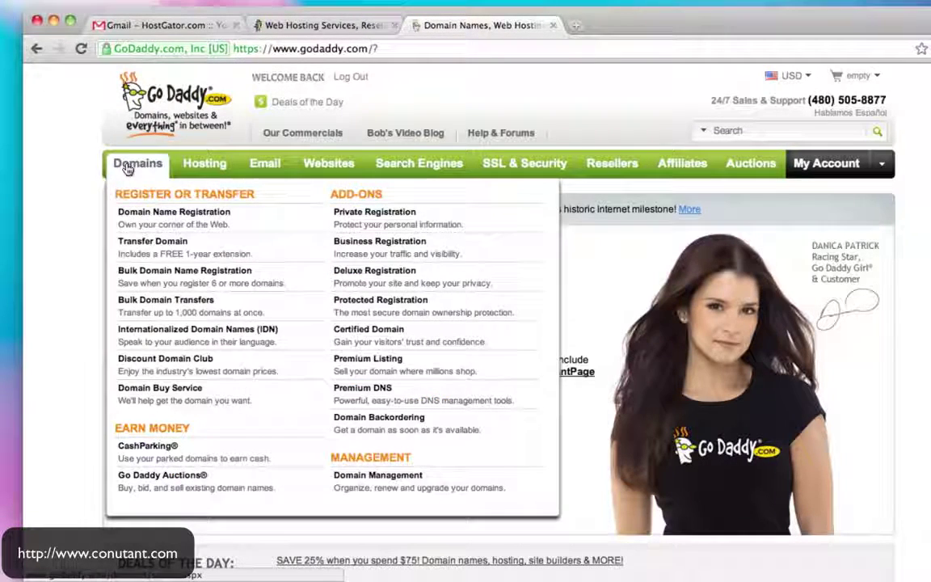
{"action": "left_click", "coordinate": [397, 486]}
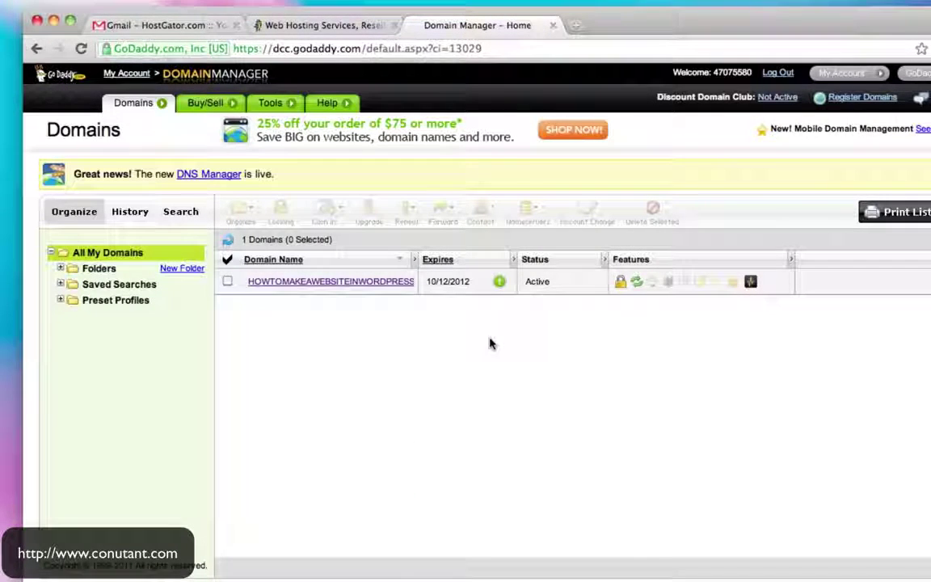
{"action": "left_click", "coordinate": [276, 282]}
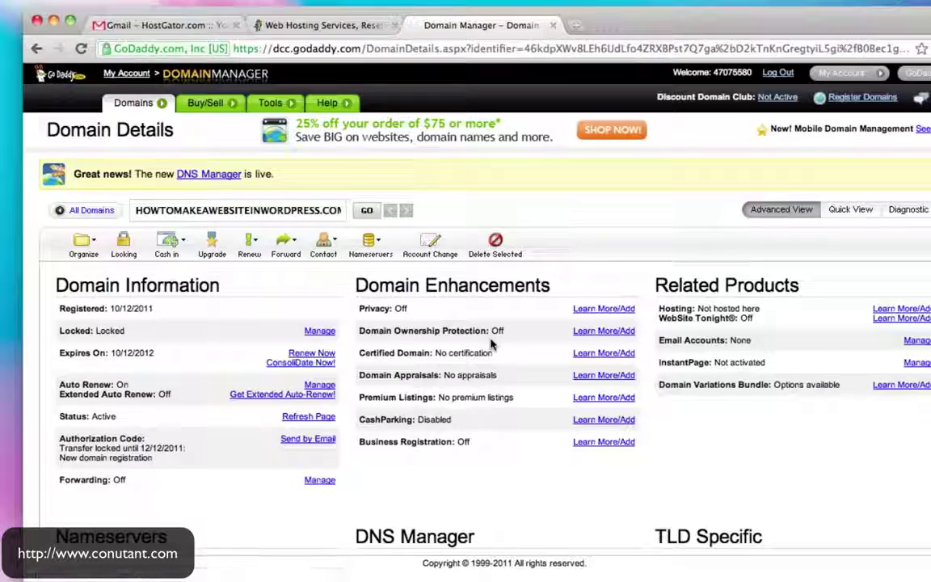
{"action": "scroll", "coordinate": [490, 345], "scroll_direction": "down", "scroll_amount": 5}
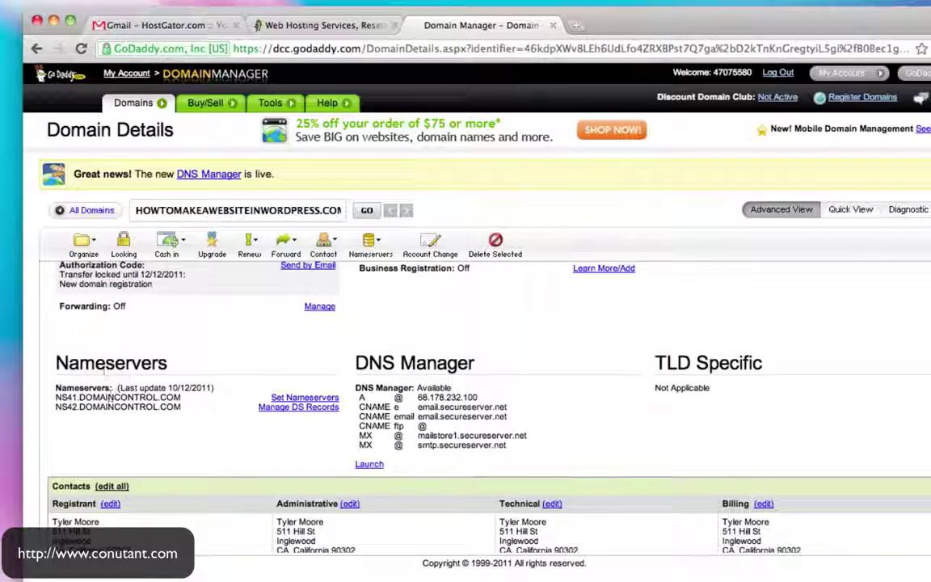
{"action": "left_click", "coordinate": [315, 400]}
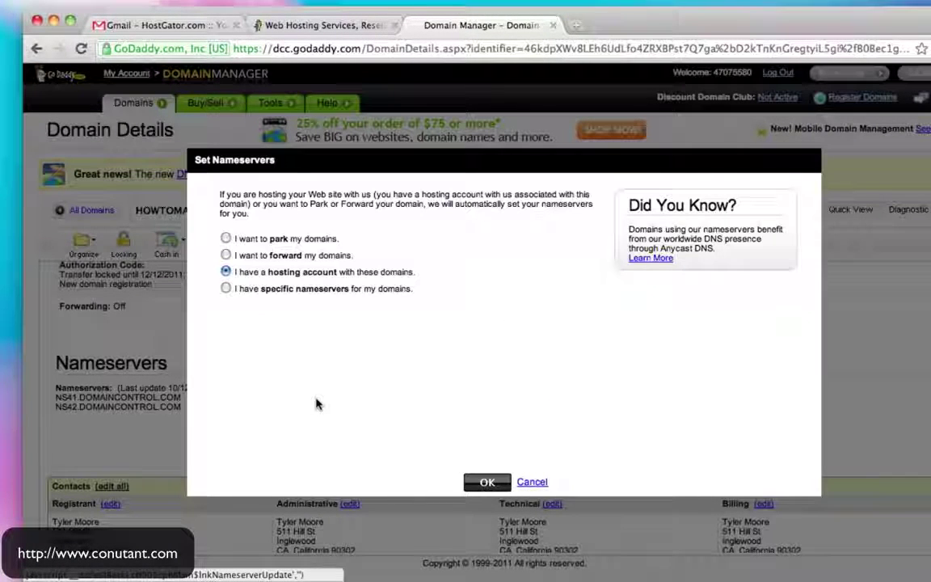
Choose custom nameservers and paste ns3497.hostgator.com into Nameserver 1
{"action": "left_click", "coordinate": [226, 289]}
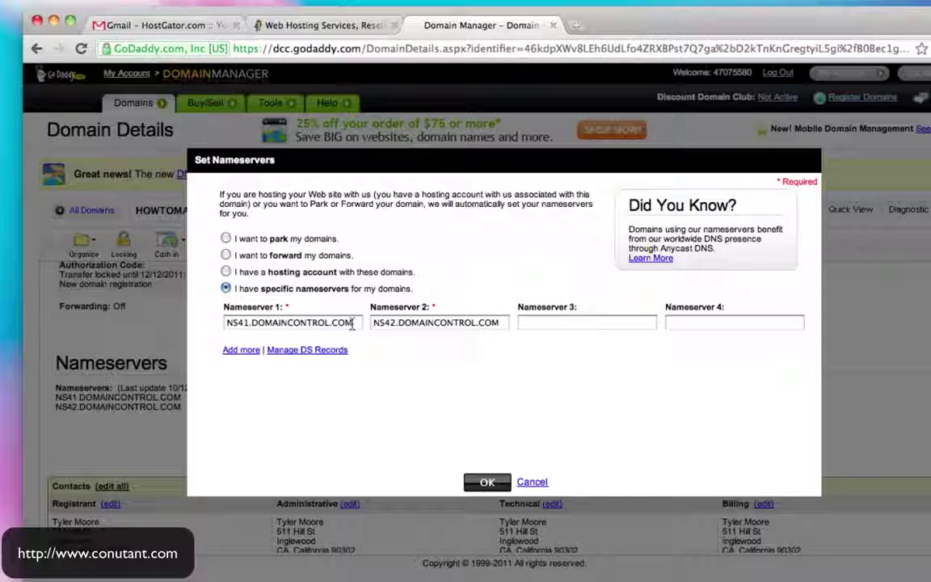
{"action": "left_click", "coordinate": [161, 25]}
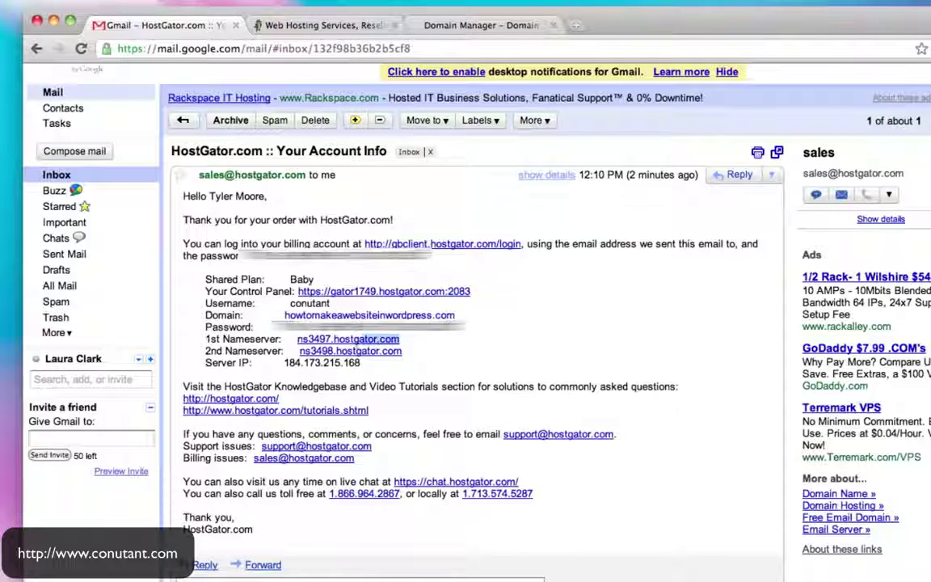
{"action": "left_click_drag", "start_coordinate": [401, 340], "coordinate": [298, 345]}
{"action": "key", "text": "super+c"}
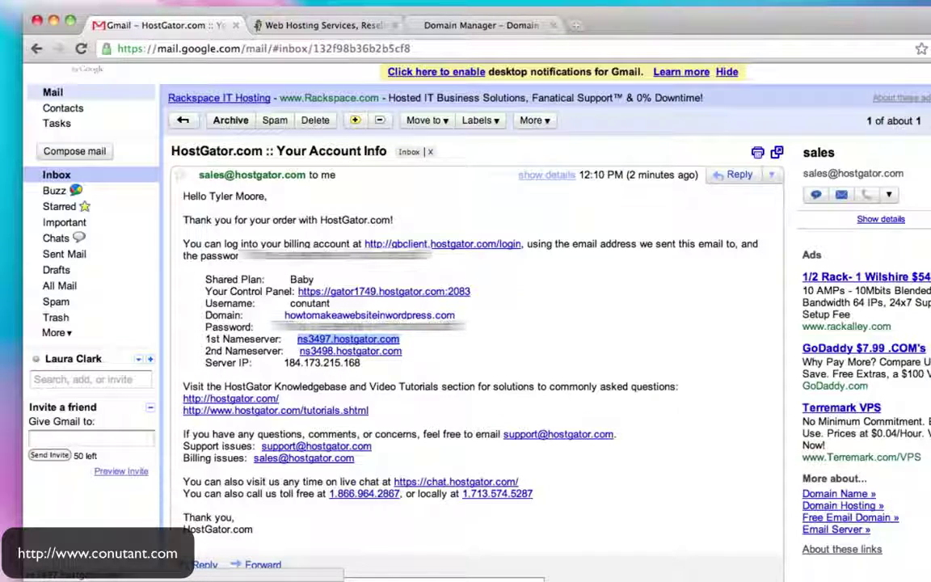
{"action": "left_click", "coordinate": [313, 25]}
{"action": "left_click", "coordinate": [469, 26]}
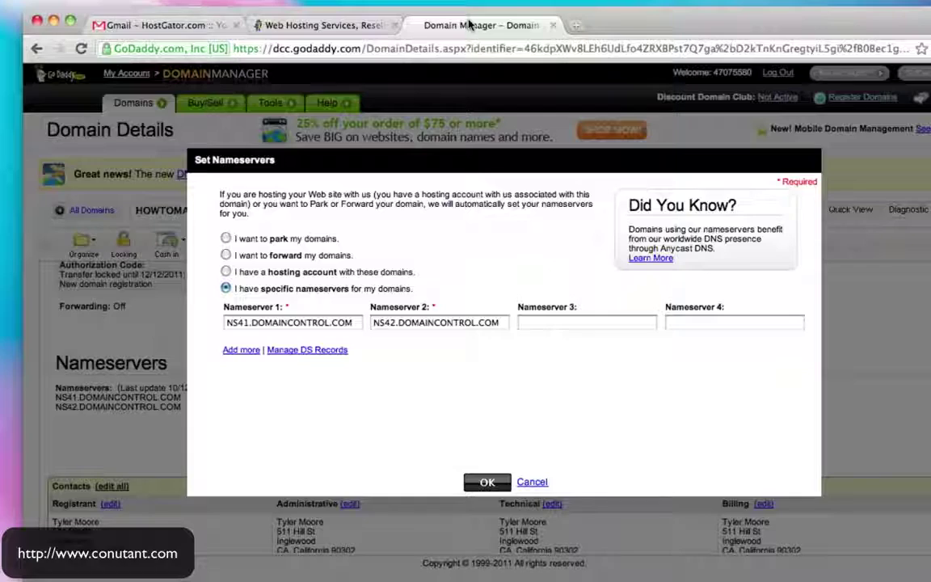
{"action": "left_click", "coordinate": [356, 323]}
{"action": "key", "text": "super+a"}
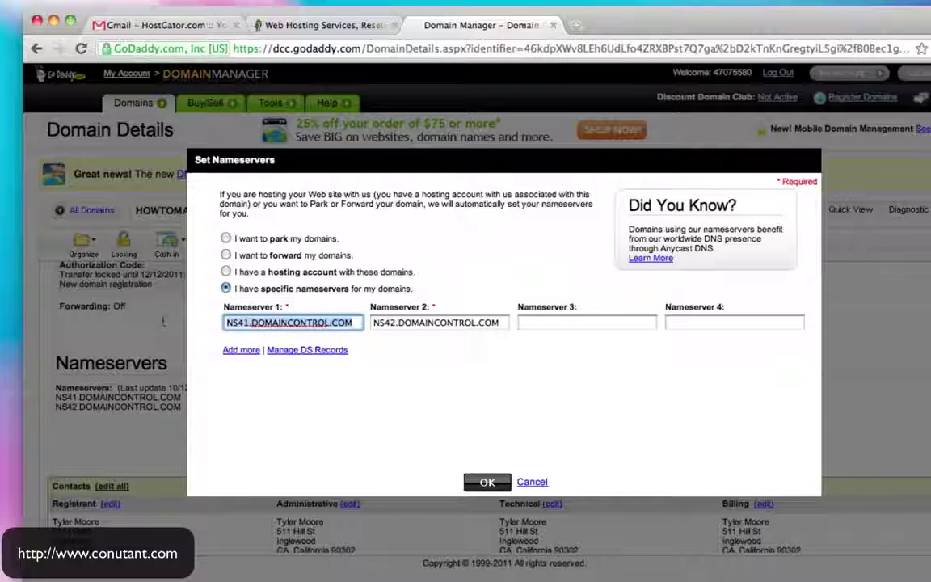
{"action": "key", "text": "super+v"}
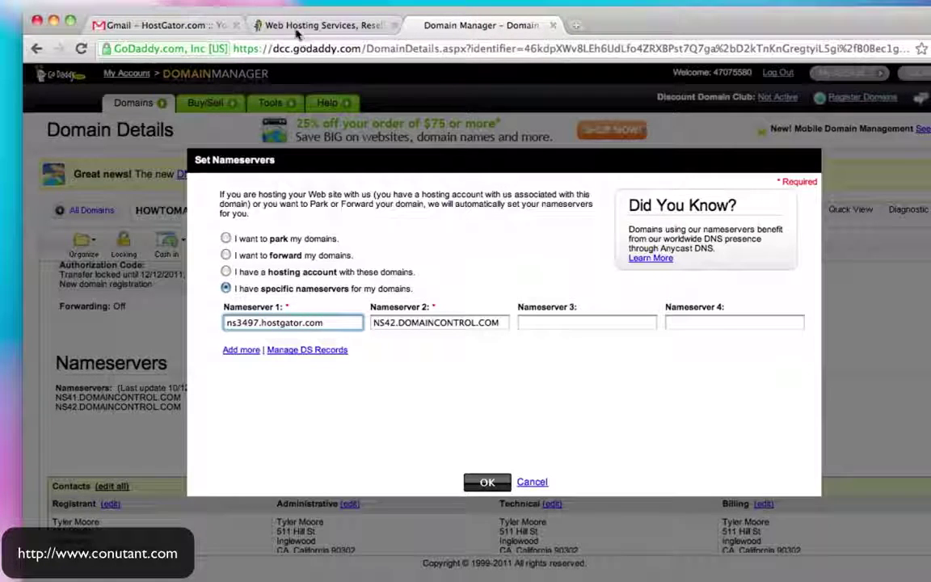
Copy ns3498.hostgator.com from the email and replace Nameserver 2 with it
{"action": "left_click", "coordinate": [200, 26]}
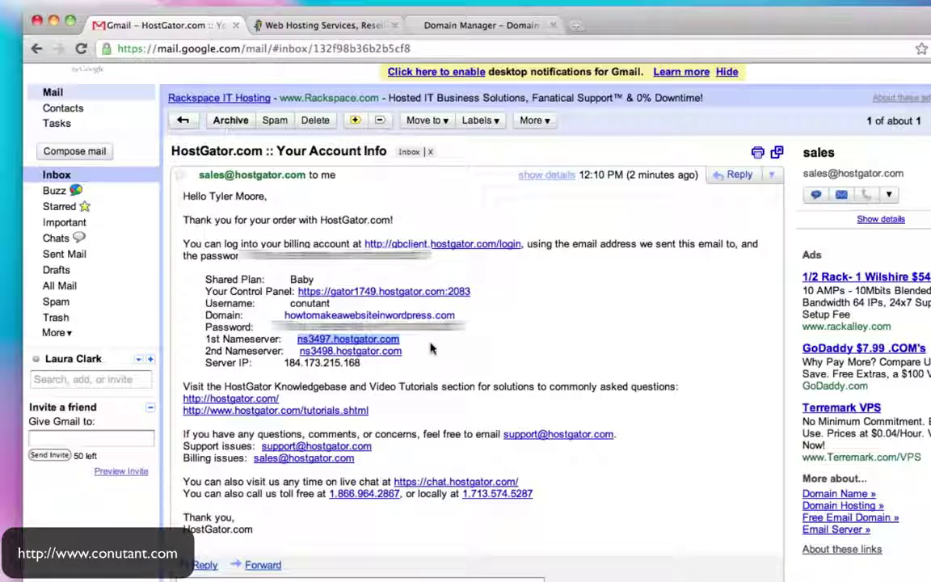
{"action": "left_click_drag", "start_coordinate": [409, 354], "coordinate": [300, 354]}
{"action": "key", "text": "super+c"}
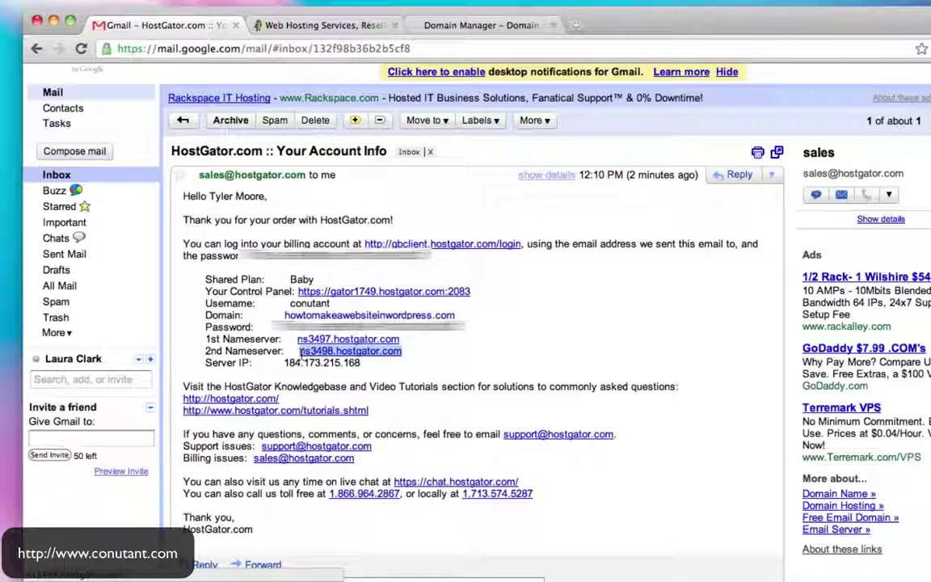
{"action": "left_click", "coordinate": [340, 27]}
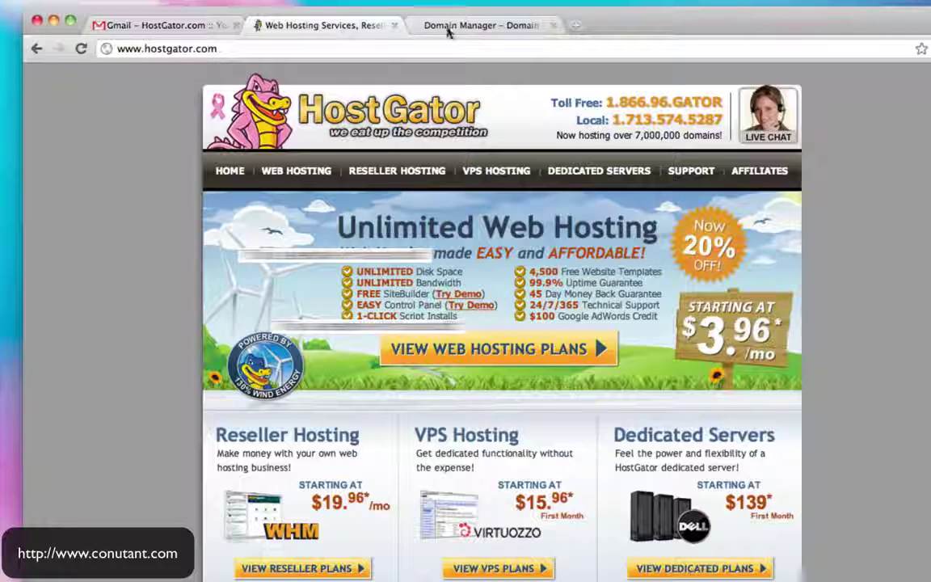
{"action": "left_click", "coordinate": [449, 29]}
{"action": "triple_click", "coordinate": [440, 323]}
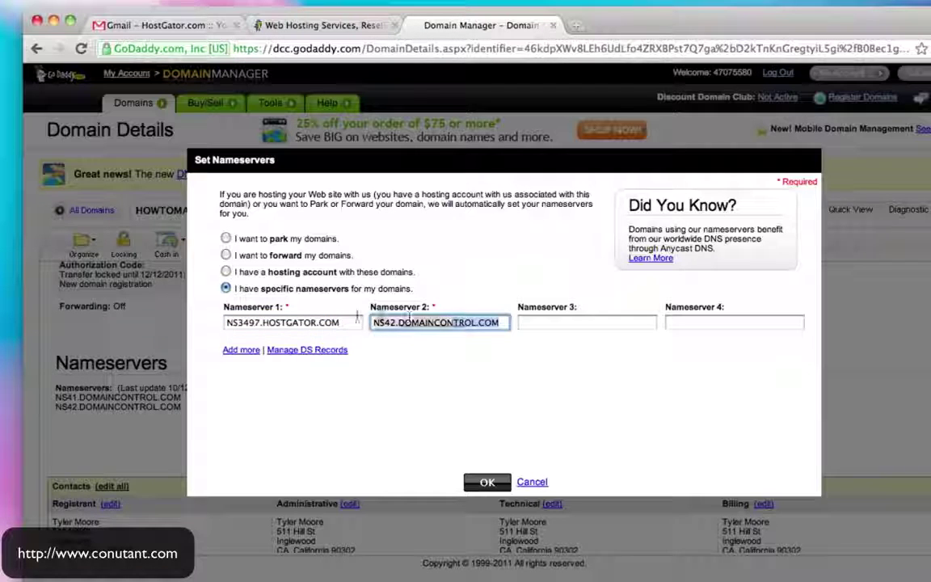
{"action": "key", "text": "super+v"}
{"action": "left_click", "coordinate": [558, 322]}
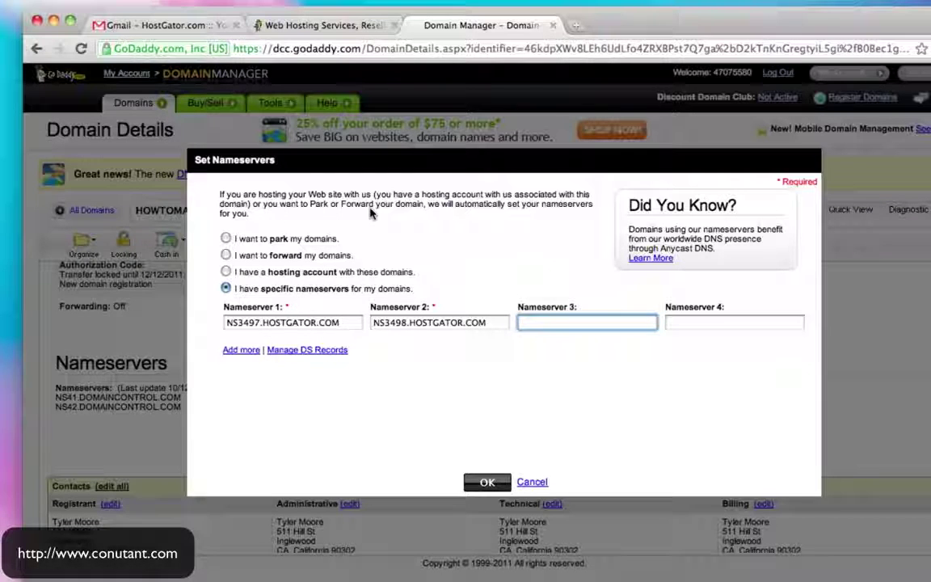
Check Nameserver 1 against the email, then submit the nameservers and dismiss the confirmation
{"action": "left_click", "coordinate": [343, 323]}
{"action": "left_click_drag", "start_coordinate": [343, 324], "coordinate": [208, 323]}
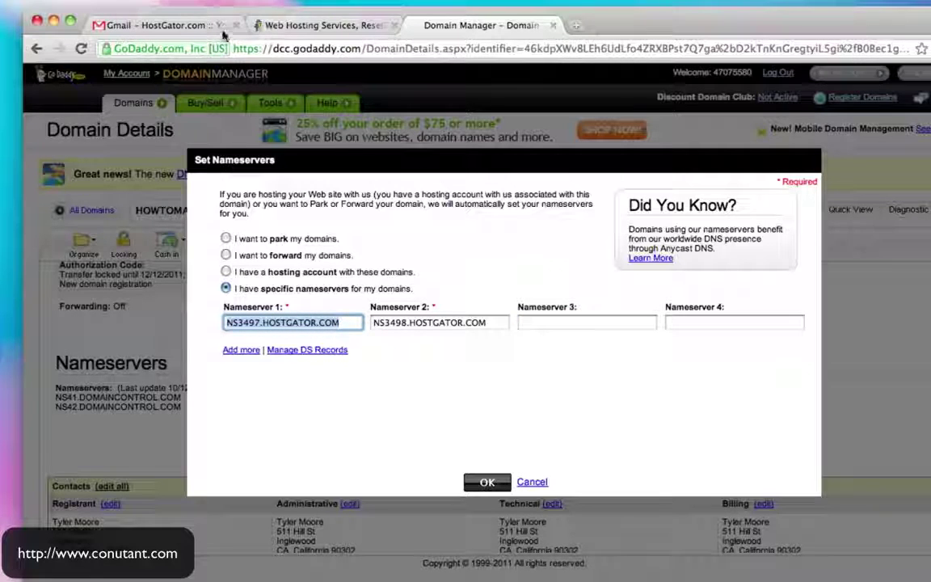
{"action": "left_click", "coordinate": [301, 25]}
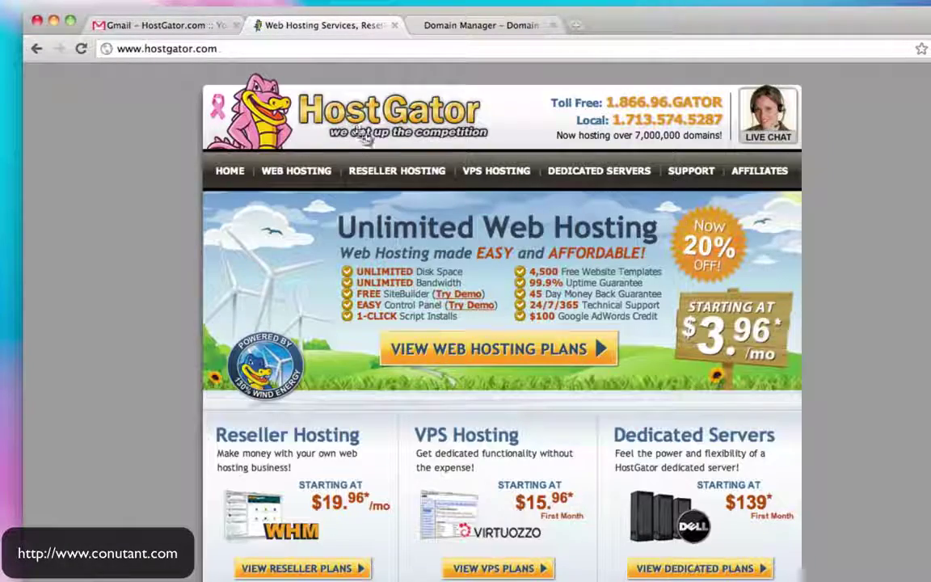
{"action": "left_click", "coordinate": [185, 32]}
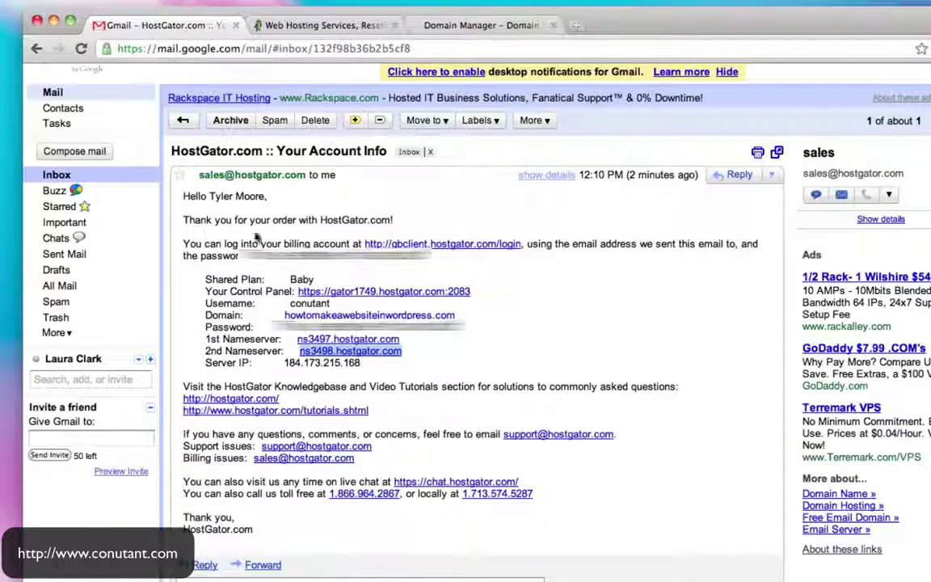
{"action": "left_click", "coordinate": [410, 31]}
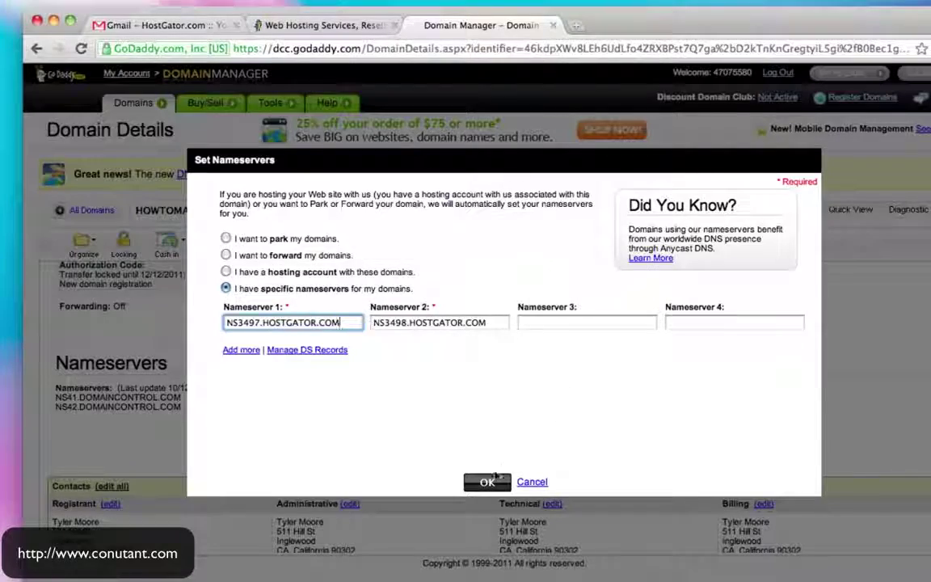
{"action": "left_click", "coordinate": [486, 483]}
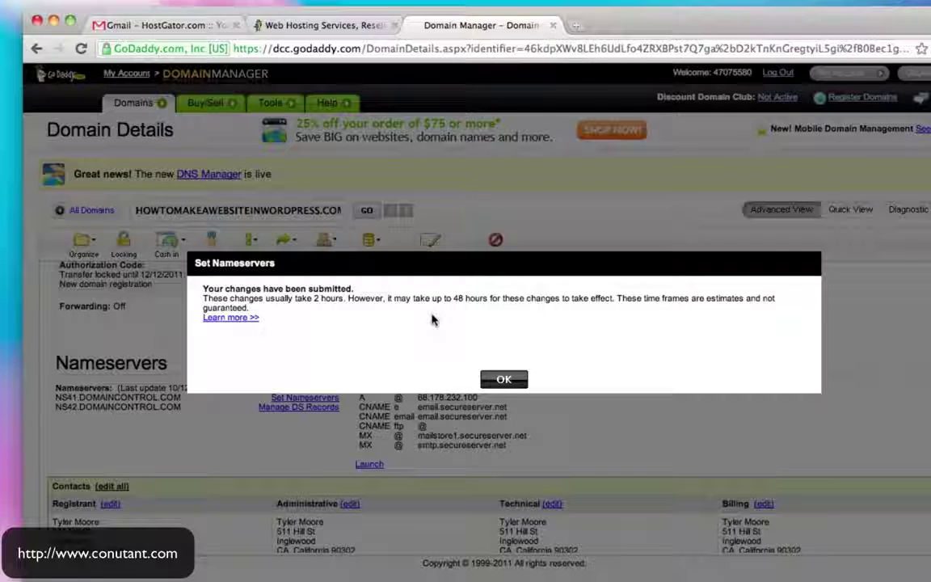
{"action": "left_click", "coordinate": [504, 379]}
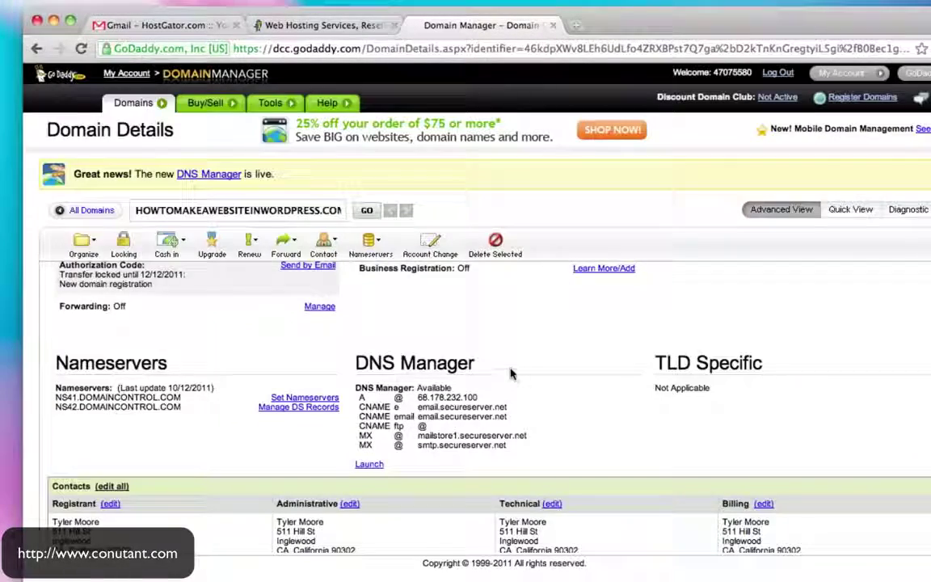
{"action": "left_click", "coordinate": [329, 25]}
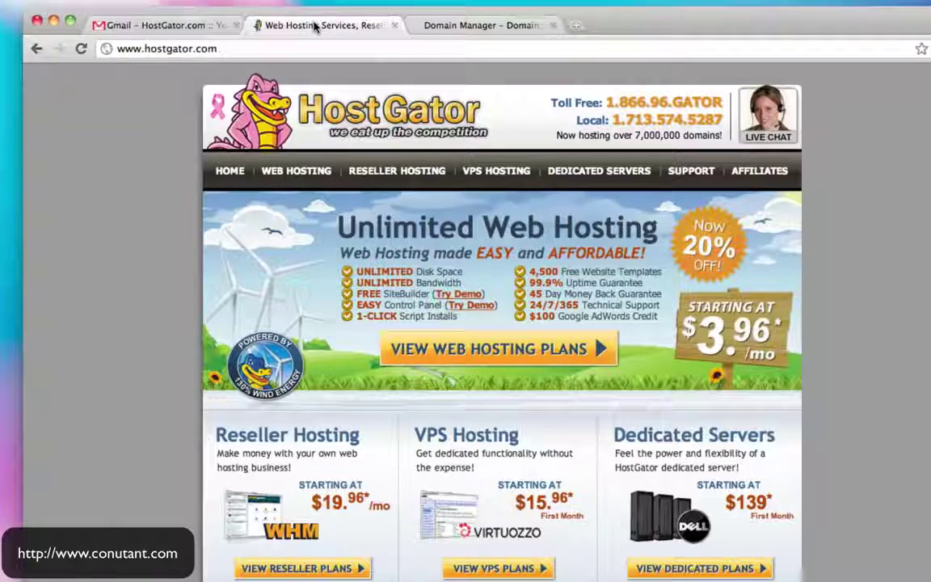
From the HostGator account email, open the new domain's link in a new tab
{"action": "left_click", "coordinate": [186, 28]}
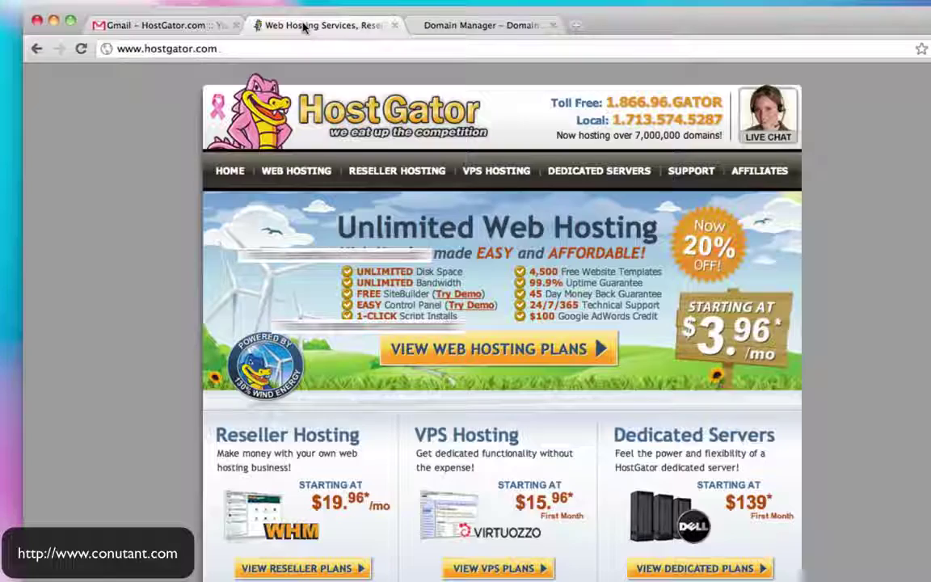
{"action": "left_click", "coordinate": [279, 26]}
{"action": "left_click", "coordinate": [188, 27]}
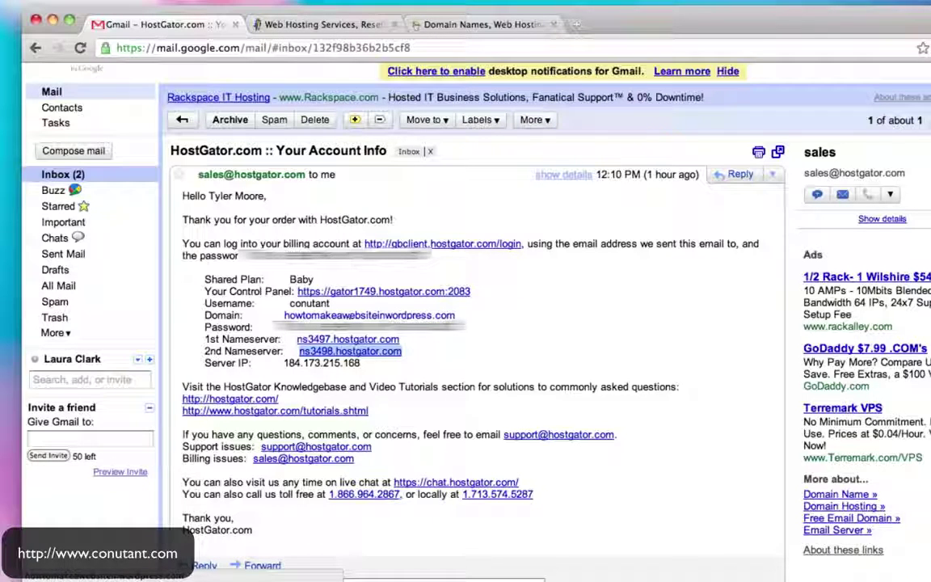
{"action": "left_click", "coordinate": [369, 315]}
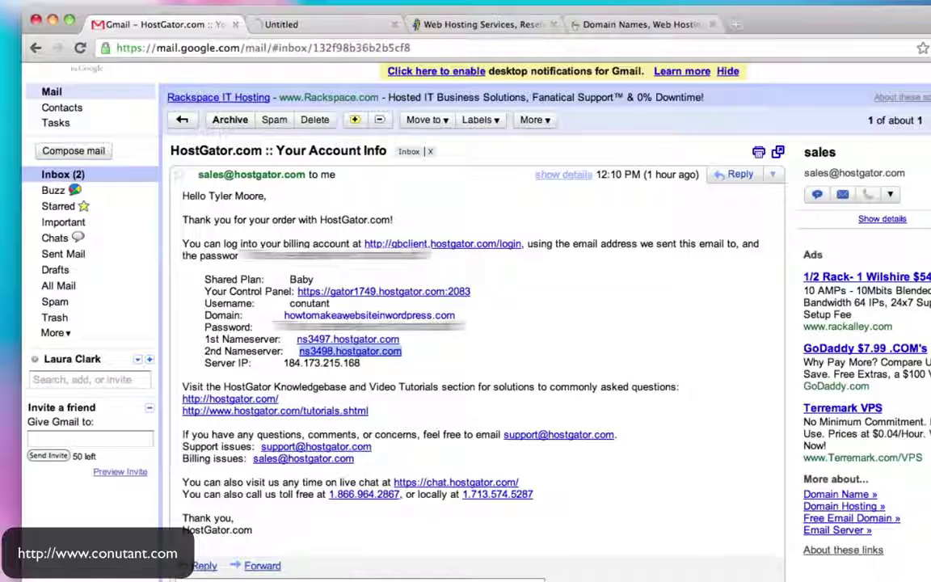
Confirm howtomakeawebsiteinwordpress.com shows HostGator's Getting Started page, then go back to Gmail
{"action": "left_click", "coordinate": [336, 25]}
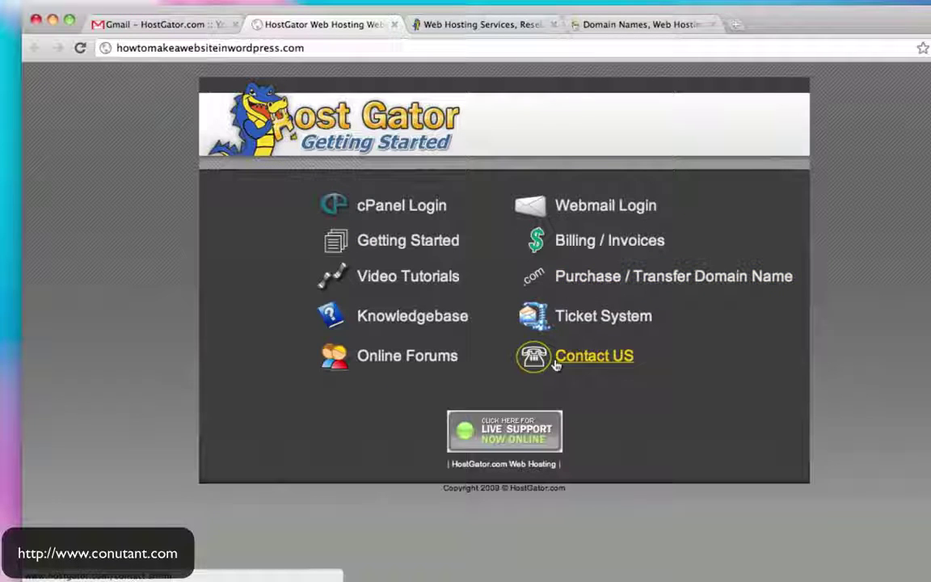
{"action": "left_click_drag", "start_coordinate": [117, 48], "coordinate": [311, 48]}
{"action": "left_click", "coordinate": [307, 49]}
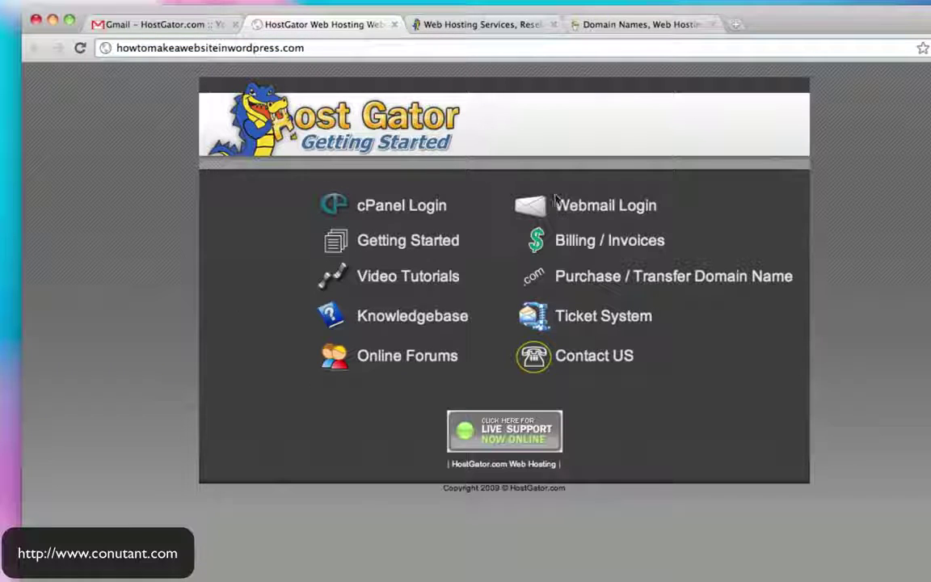
{"action": "left_click", "coordinate": [179, 26]}
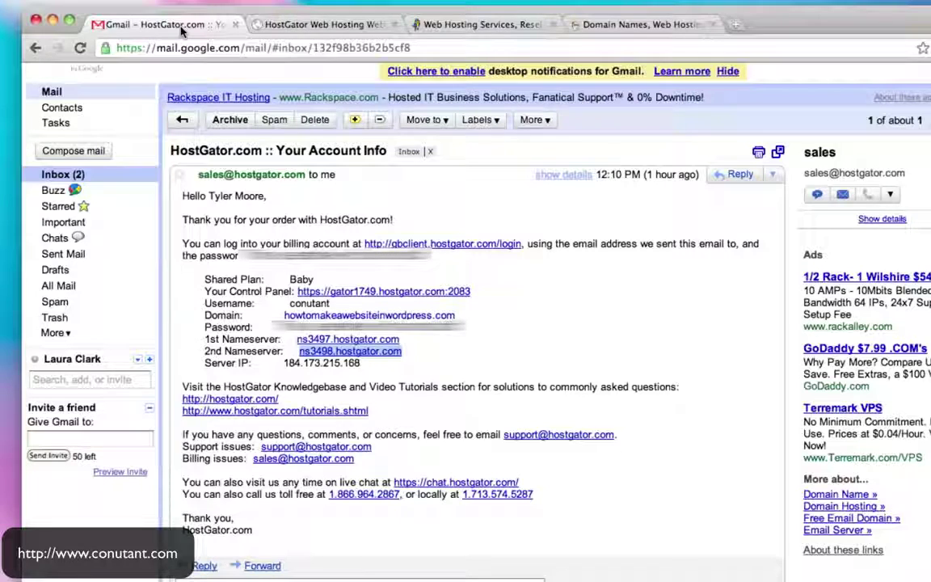
Open the cPanel login from the email, close the Getting Started tab, and paste the account username
{"action": "left_click", "coordinate": [356, 297]}
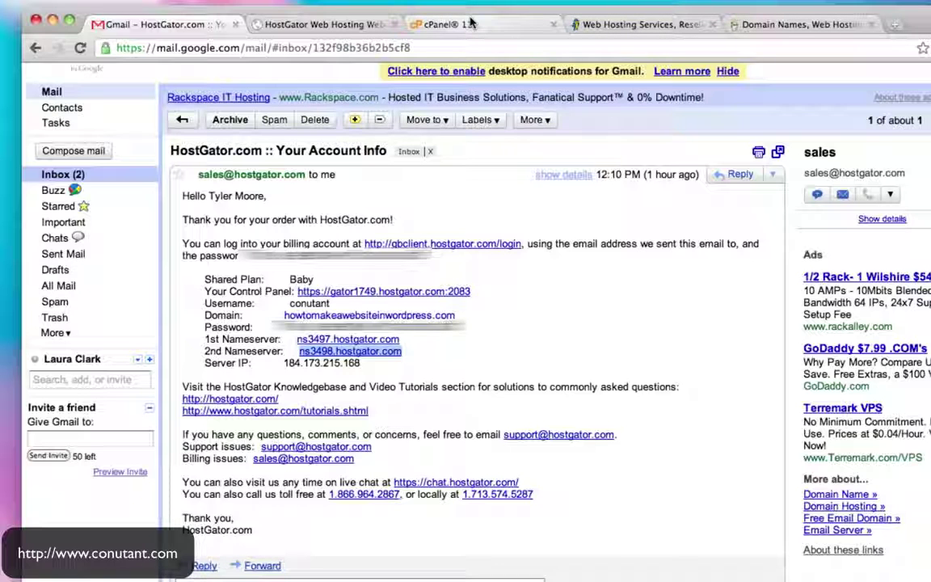
{"action": "left_click", "coordinate": [394, 24]}
{"action": "left_click", "coordinate": [338, 26]}
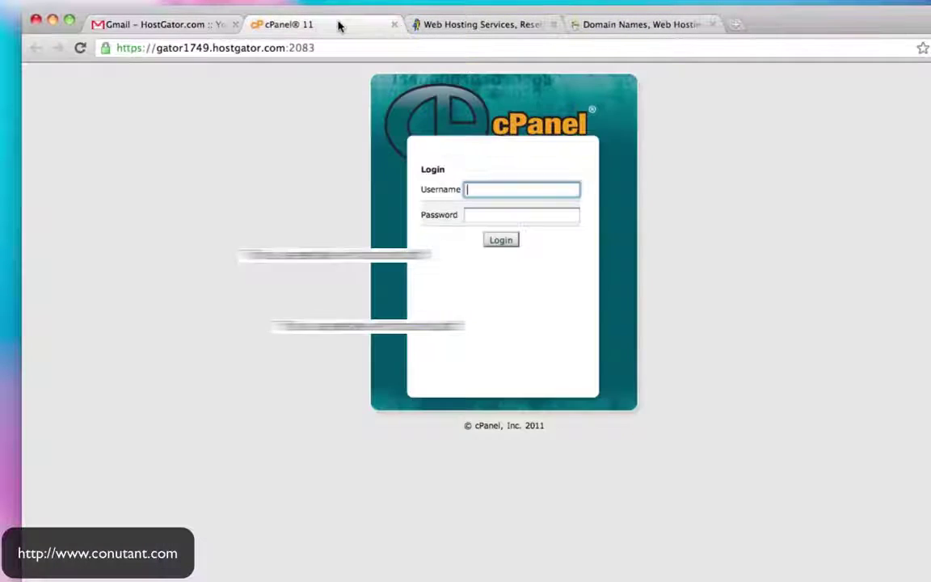
{"action": "left_click", "coordinate": [191, 26]}
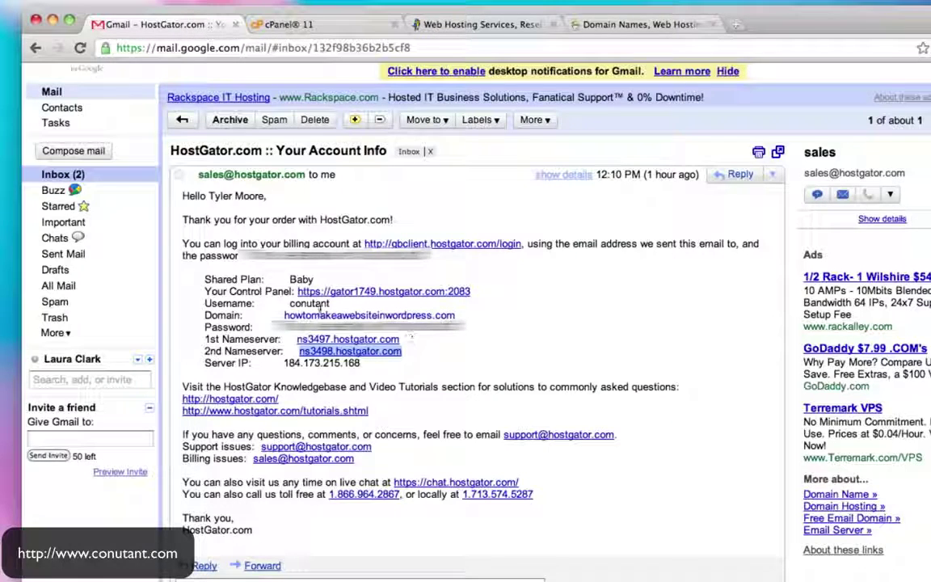
{"action": "double_click", "coordinate": [314, 304]}
{"action": "key", "text": "super+c"}
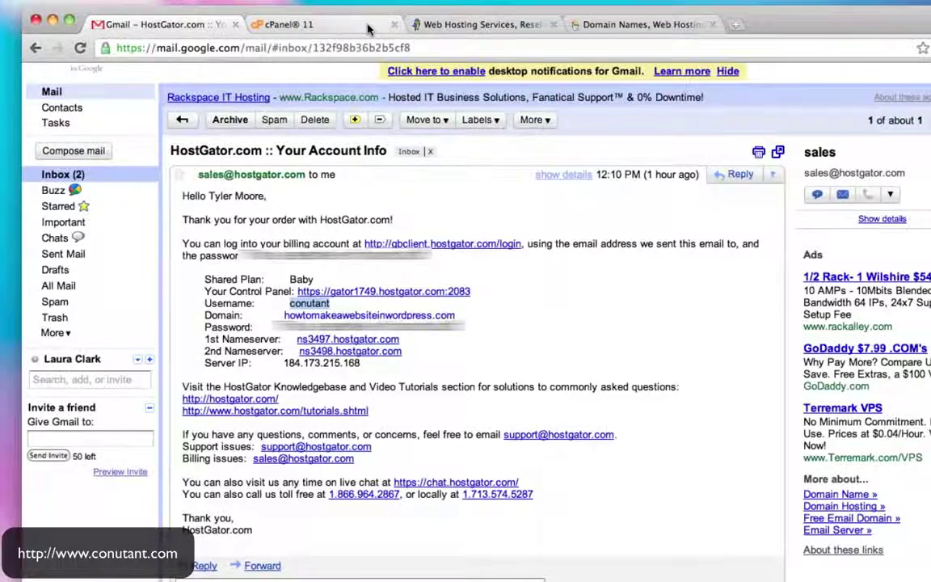
{"action": "left_click", "coordinate": [338, 25]}
{"action": "key", "text": "super+v"}
Enter the account password from the email and log in to cPanel
{"action": "left_click", "coordinate": [152, 26]}
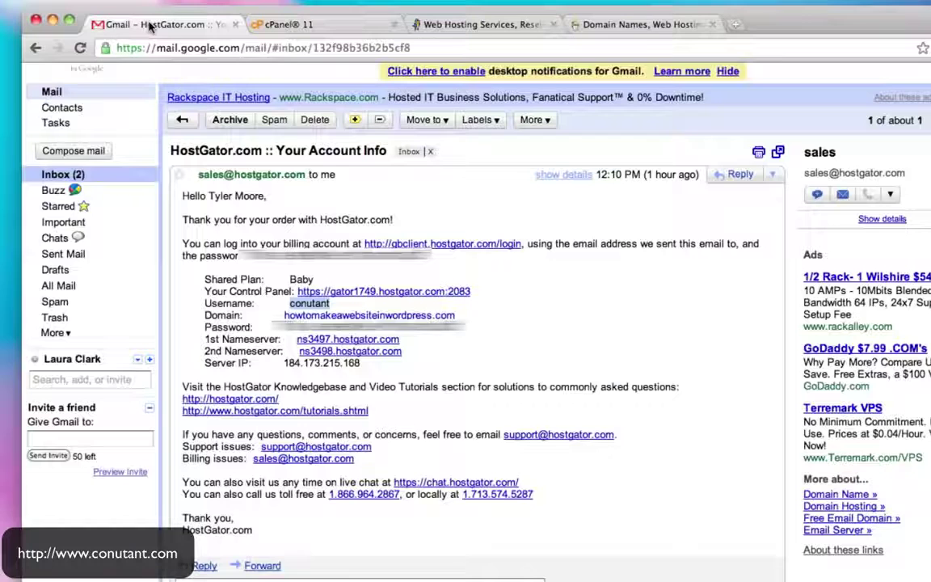
{"action": "left_click", "coordinate": [339, 339]}
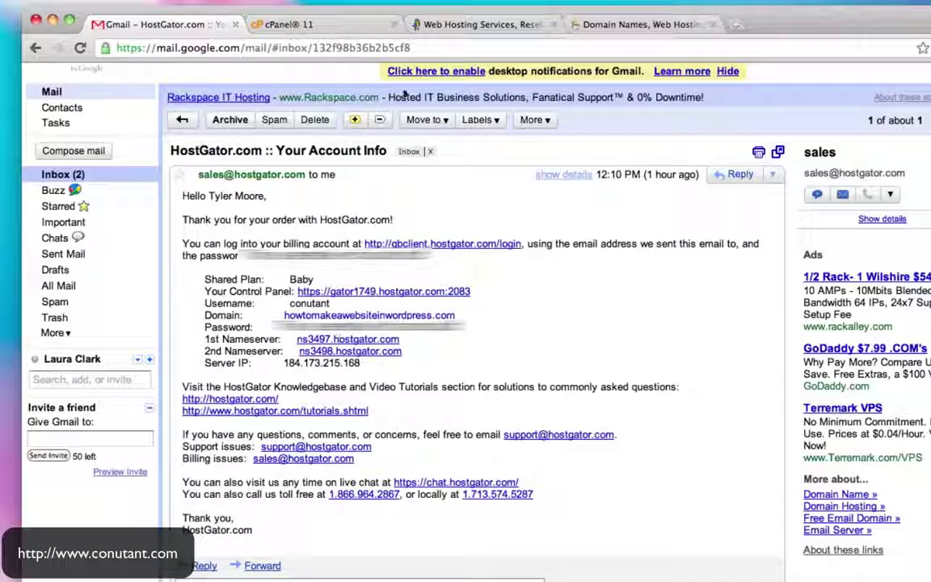
{"action": "left_click", "coordinate": [284, 24]}
{"action": "left_click", "coordinate": [517, 219]}
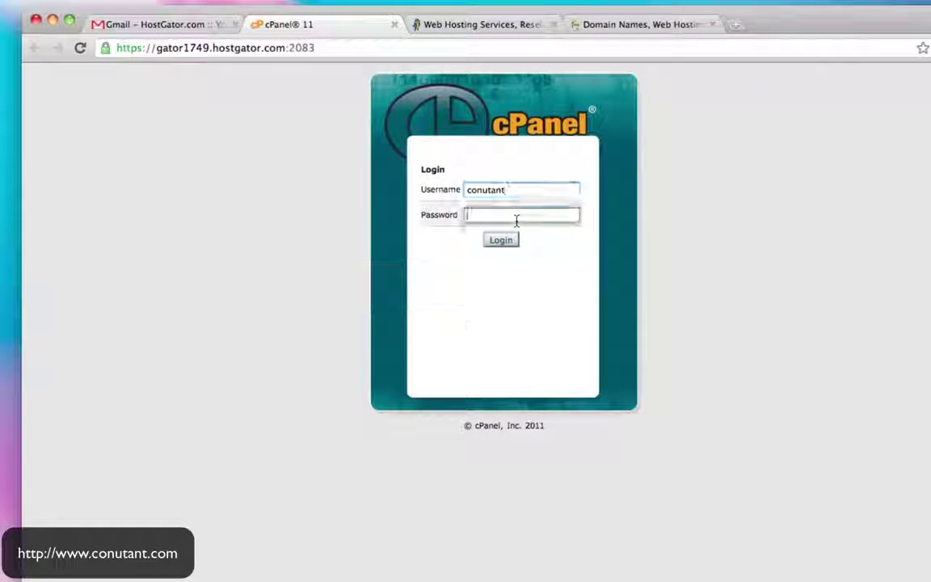
{"action": "key", "text": "super+v"}
{"action": "left_click", "coordinate": [502, 241]}
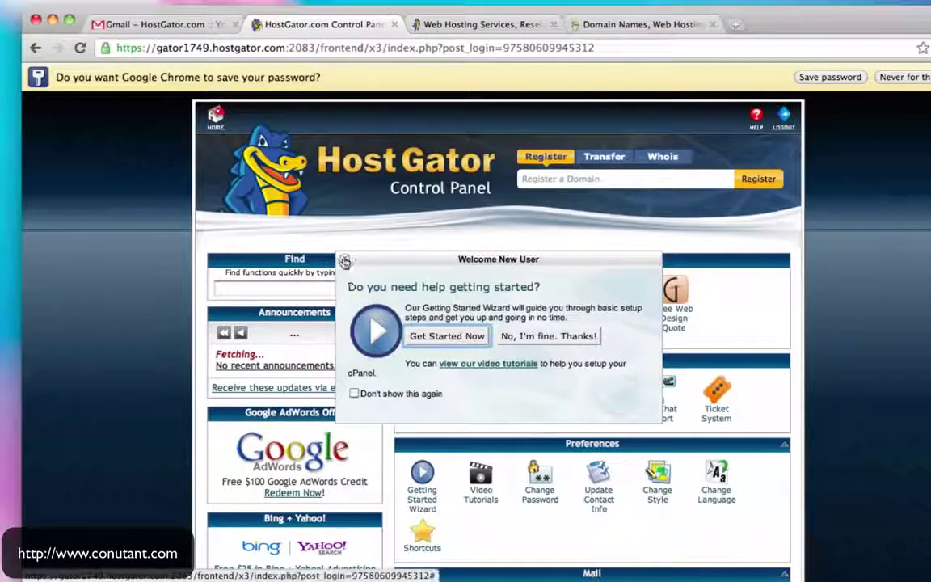
Dismiss the Welcome New User popup and scroll down to the Domains section with Addon Domains
{"action": "left_click", "coordinate": [344, 261]}
{"action": "scroll", "coordinate": [781, 257], "scroll_direction": "down", "scroll_amount": 3}
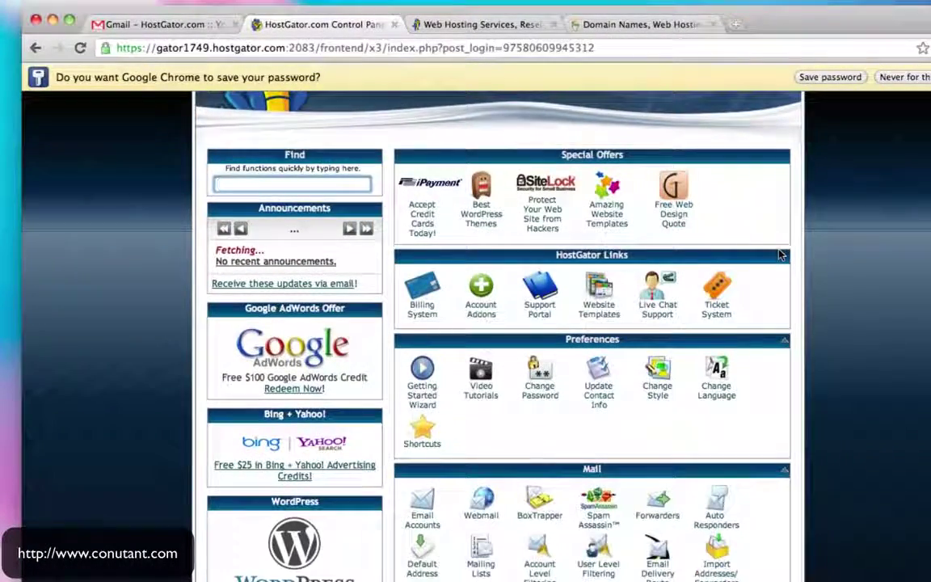
{"action": "scroll", "coordinate": [781, 257], "scroll_direction": "down", "scroll_amount": 3}
{"action": "scroll", "coordinate": [781, 257], "scroll_direction": "up", "scroll_amount": 4}
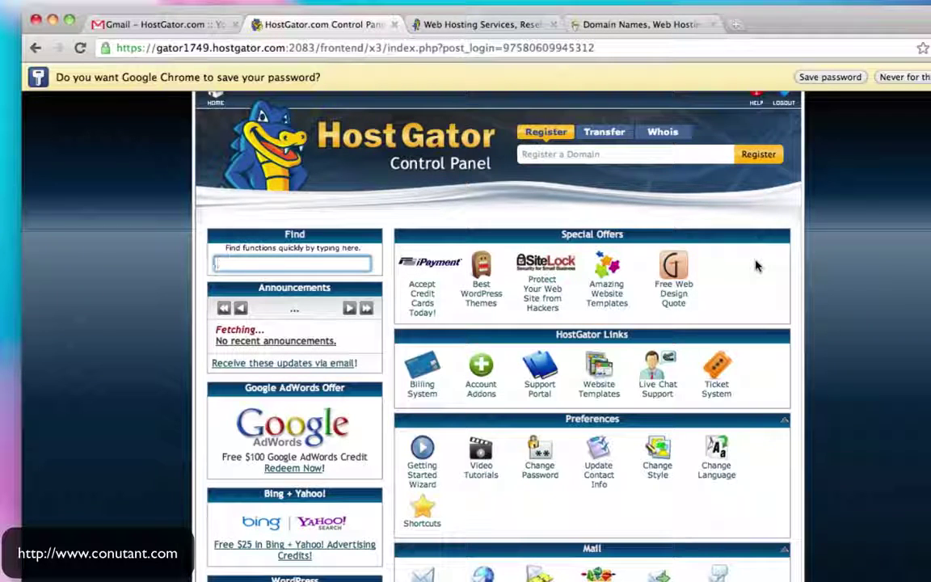
{"action": "scroll", "coordinate": [757, 266], "scroll_direction": "down", "scroll_amount": 2}
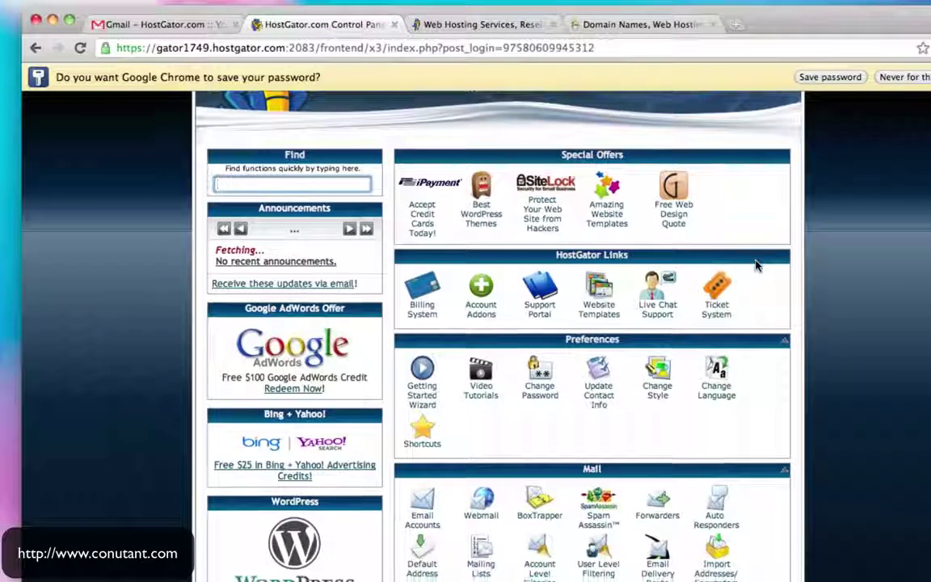
{"action": "scroll", "coordinate": [757, 266], "scroll_direction": "down", "scroll_amount": 4}
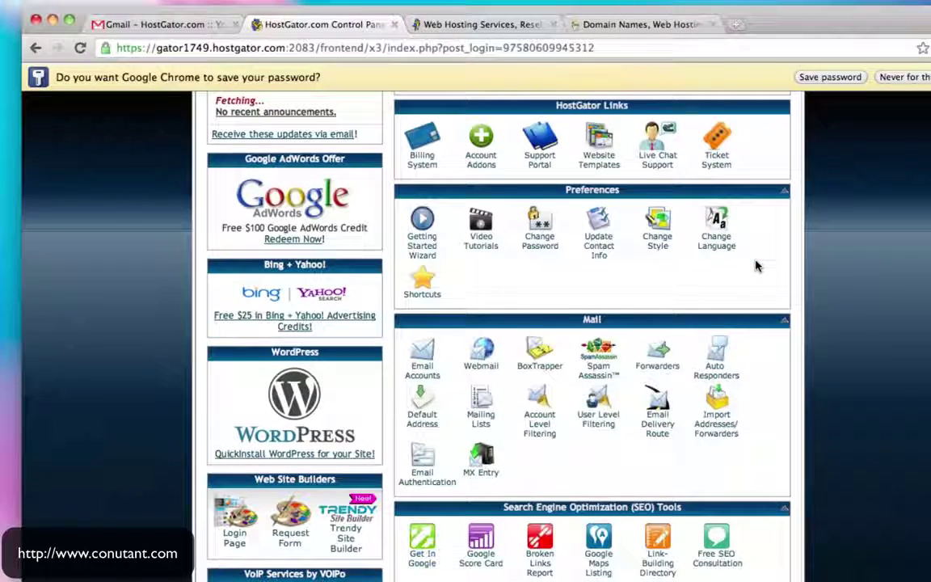
{"action": "scroll", "coordinate": [757, 266], "scroll_direction": "down", "scroll_amount": 2}
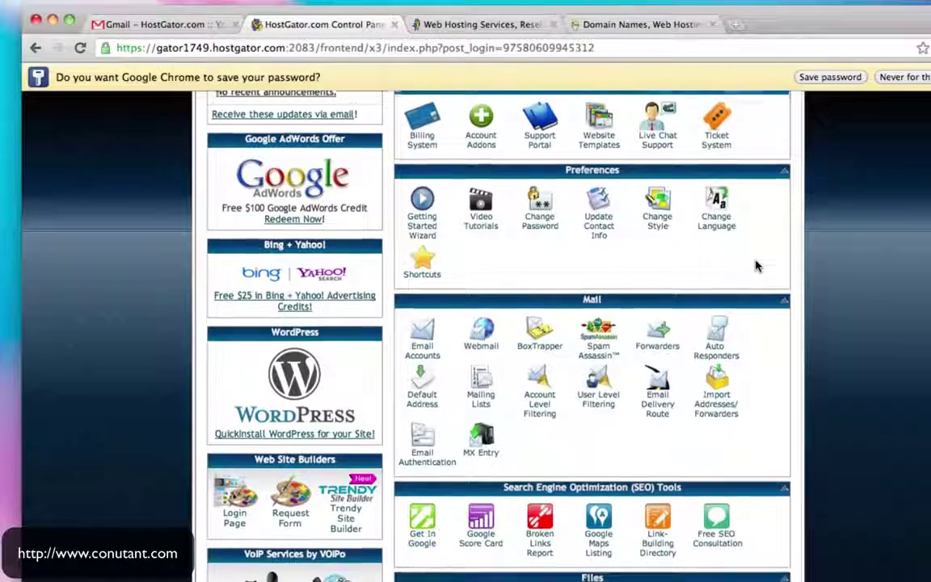
{"action": "scroll", "coordinate": [757, 266], "scroll_direction": "down", "scroll_amount": 4}
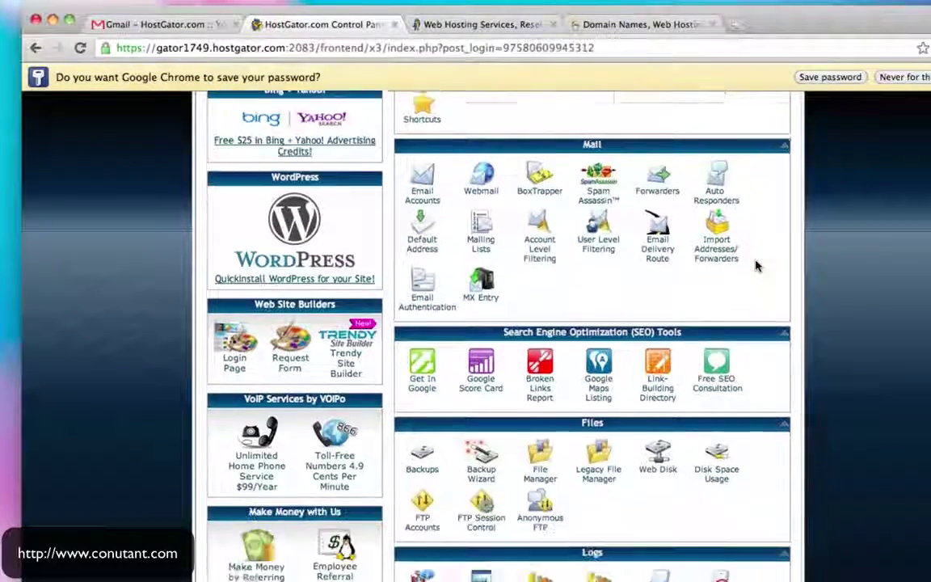
{"action": "scroll", "coordinate": [757, 266], "scroll_direction": "down", "scroll_amount": 10}
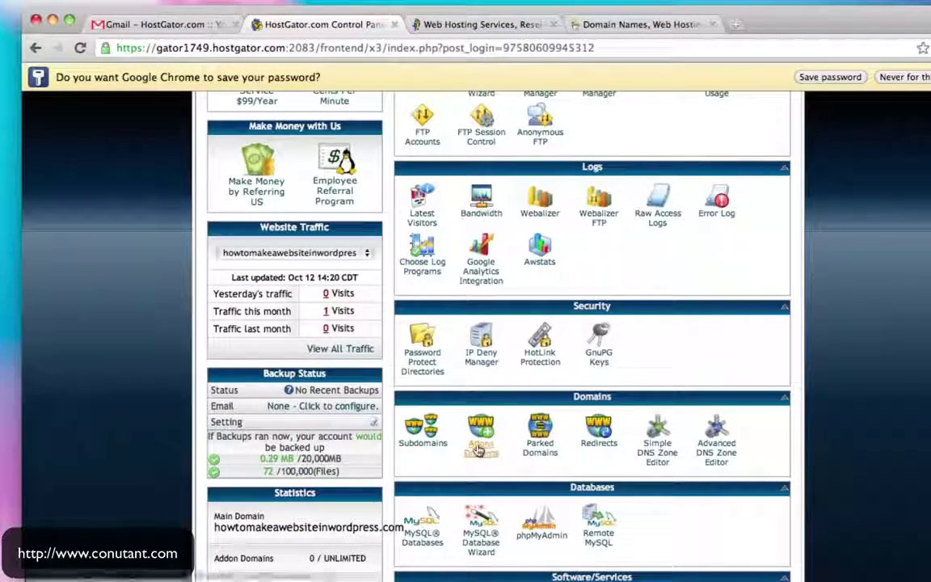
{"action": "left_click", "coordinate": [480, 445]}
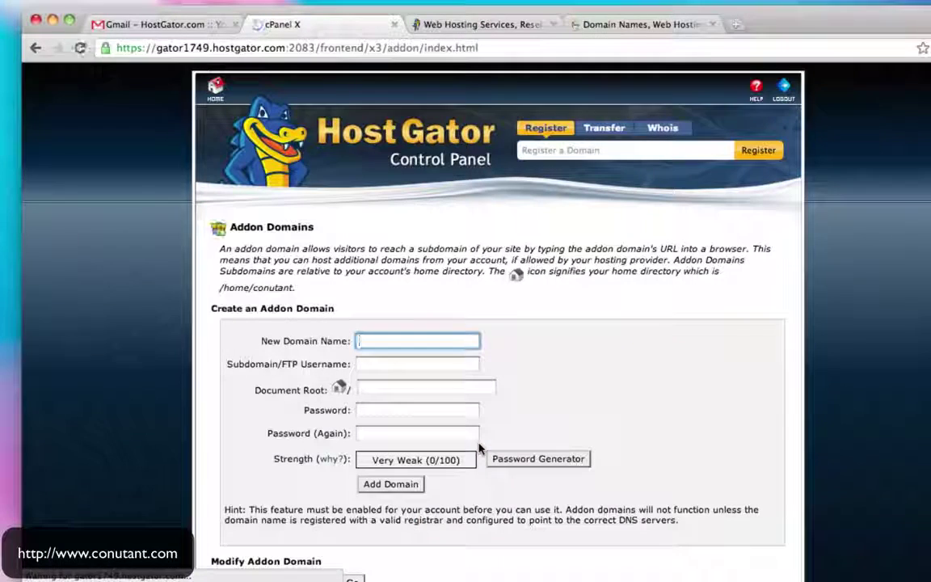
{"action": "scroll", "coordinate": [579, 320], "scroll_direction": "down", "scroll_amount": 2}
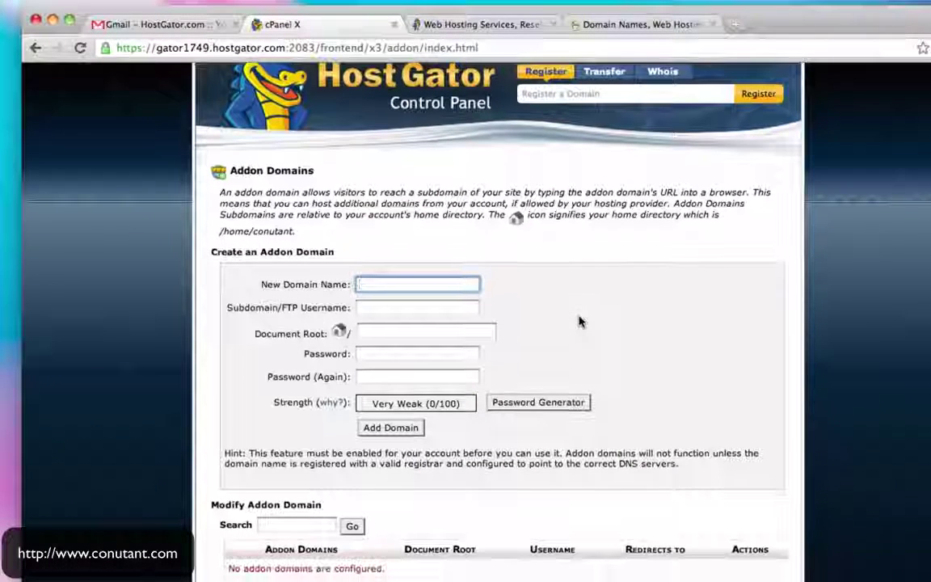
{"action": "type", "text": "jfklg"}
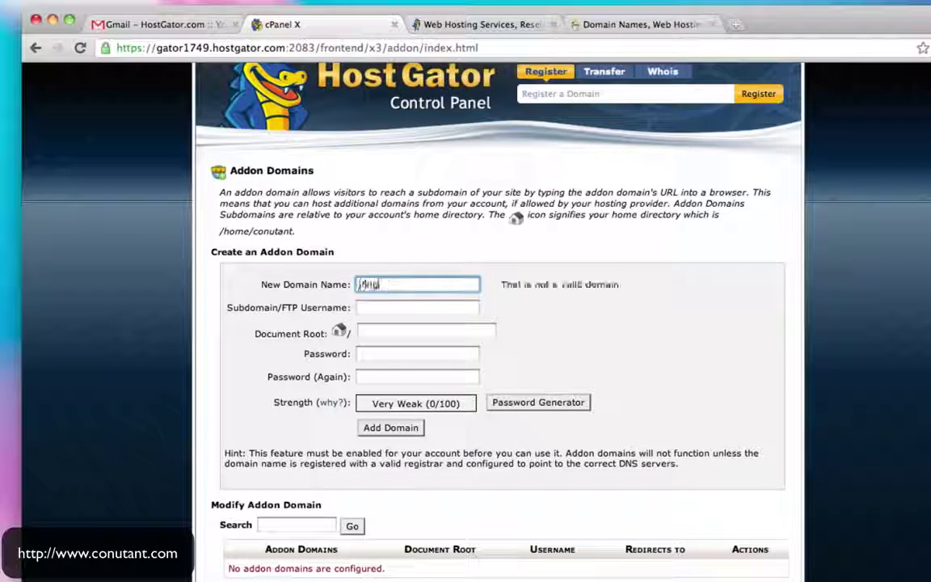
{"action": "type", "text": "jdslgdfkg.com"}
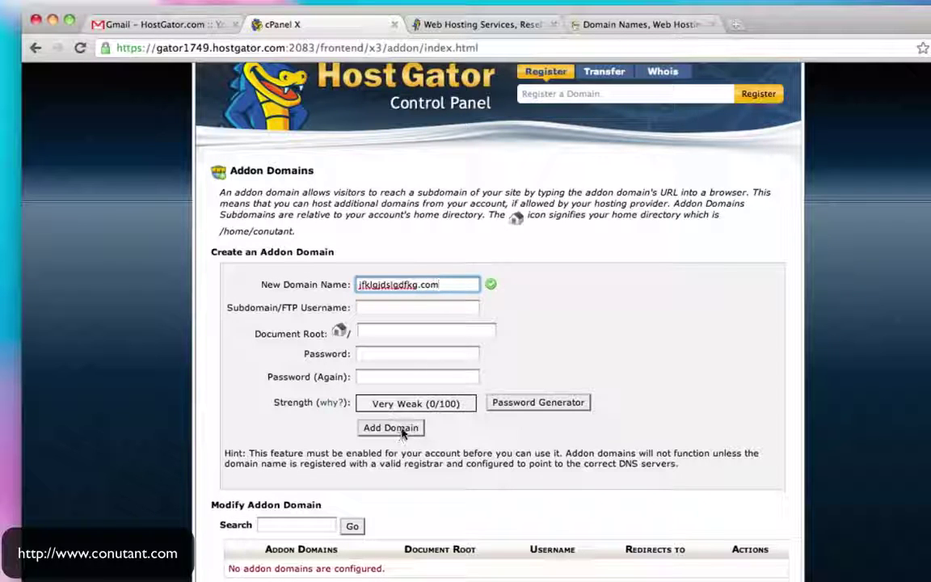
{"action": "left_click", "coordinate": [37, 49]}
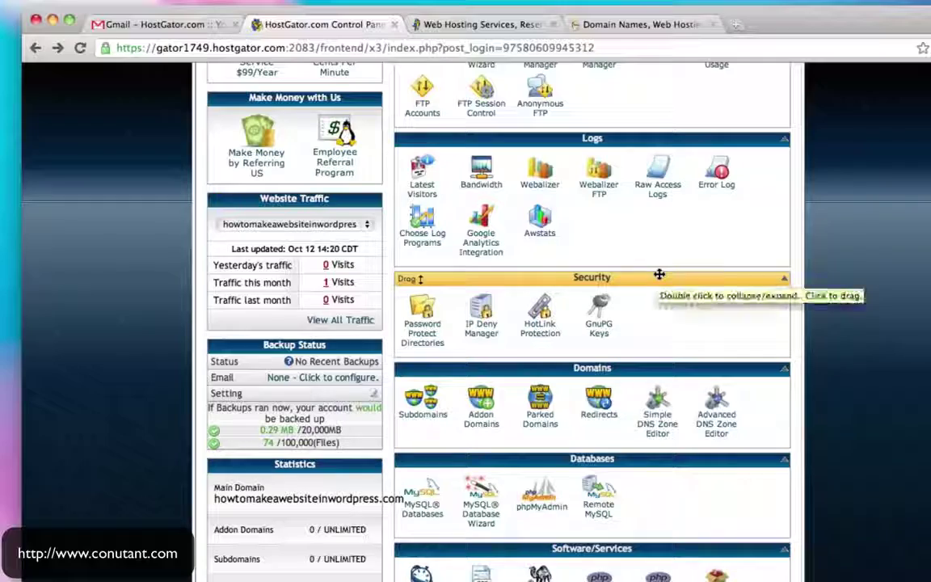
Scroll down to Software/Services and open Fantastico De Luxe
{"action": "scroll", "coordinate": [660, 275], "scroll_direction": "down", "scroll_amount": 5}
{"action": "scroll", "coordinate": [659, 275], "scroll_direction": "down", "scroll_amount": 5}
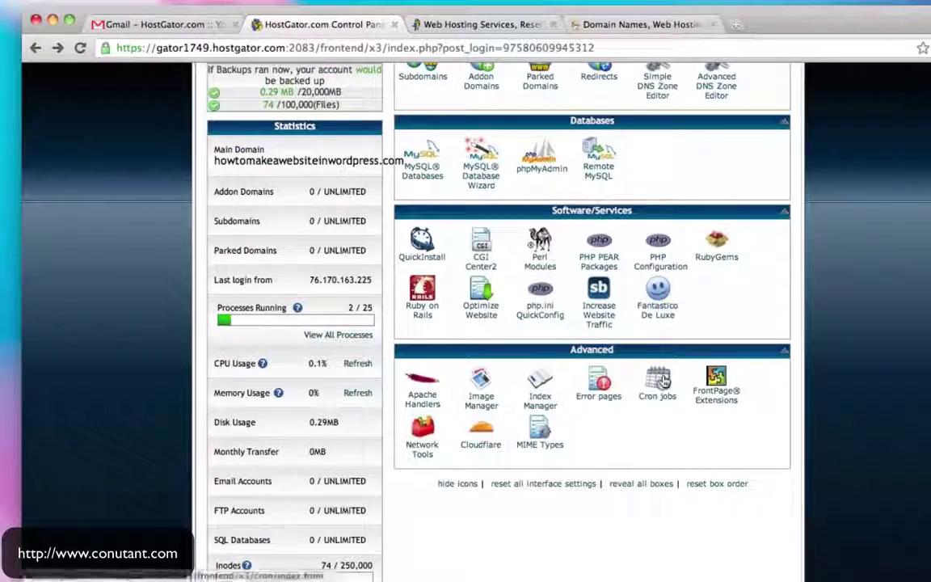
{"action": "scroll", "coordinate": [697, 358], "scroll_direction": "up", "scroll_amount": 20}
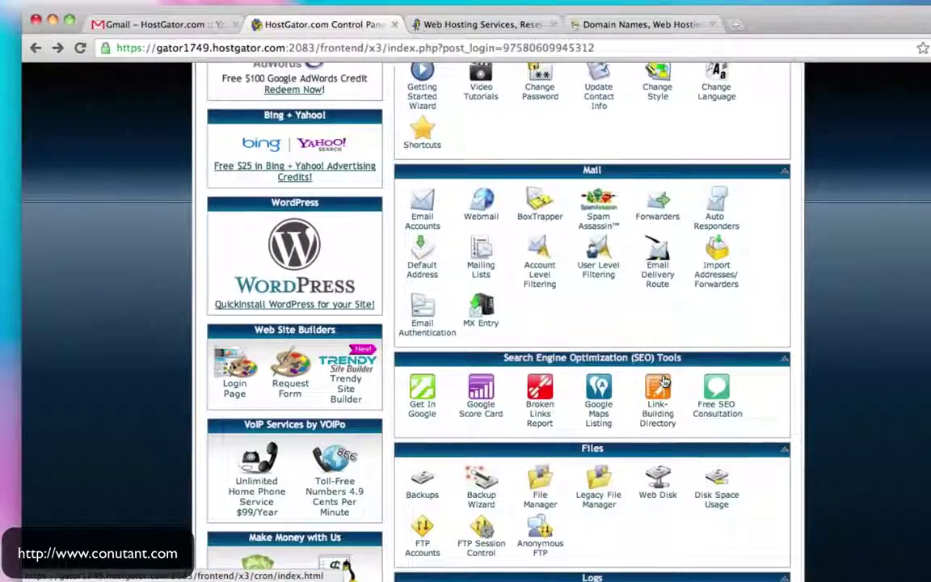
{"action": "scroll", "coordinate": [663, 382], "scroll_direction": "down", "scroll_amount": 13}
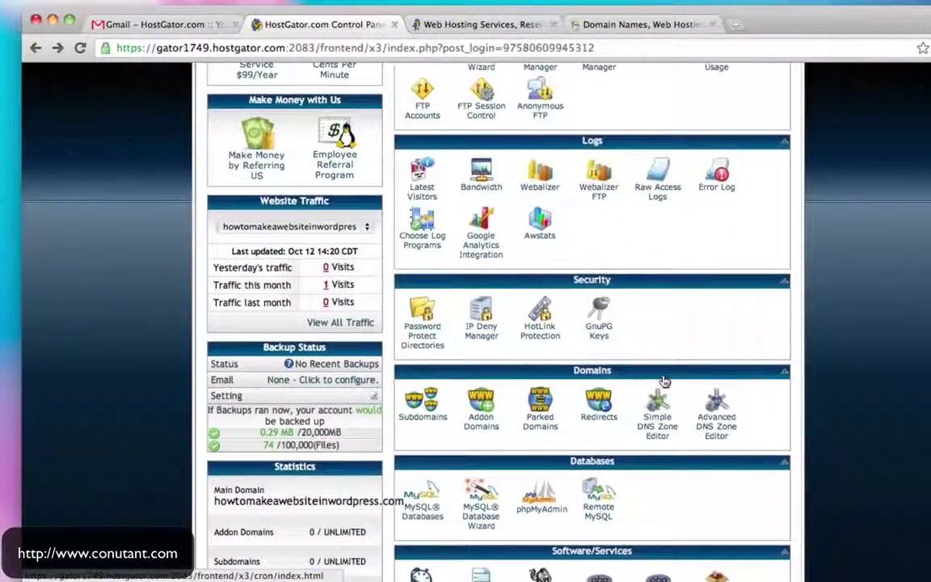
{"action": "scroll", "coordinate": [663, 381], "scroll_direction": "down", "scroll_amount": 9}
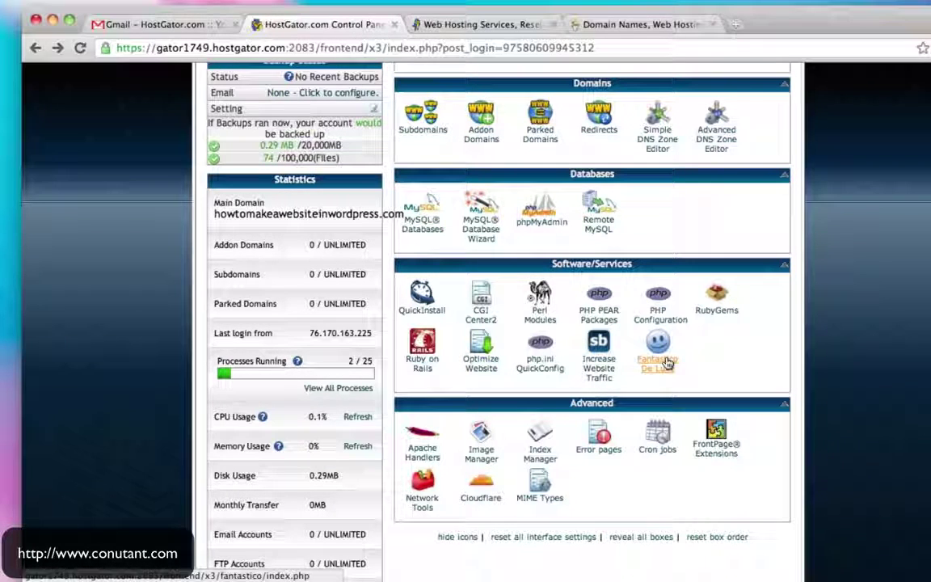
{"action": "left_click", "coordinate": [671, 363]}
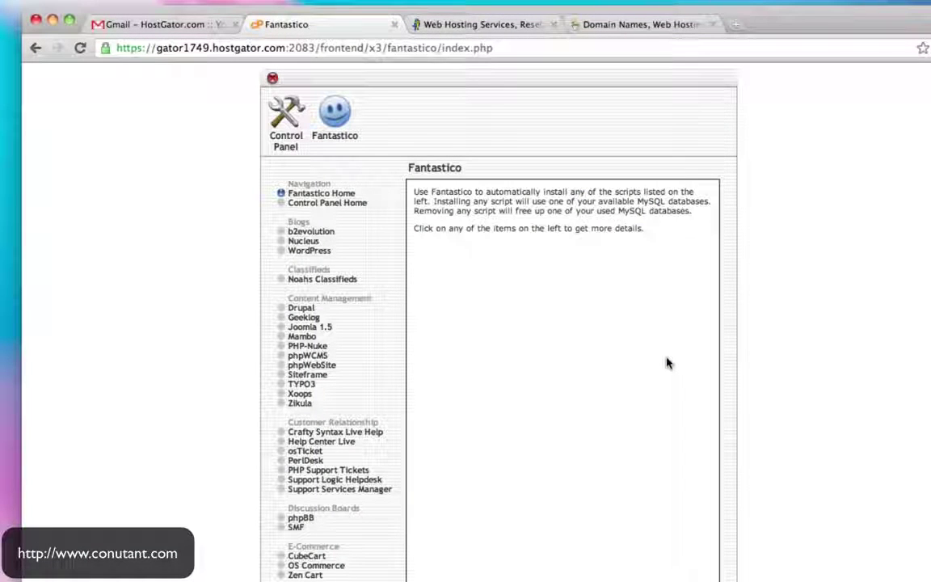
{"action": "key", "text": "super+Tab"}
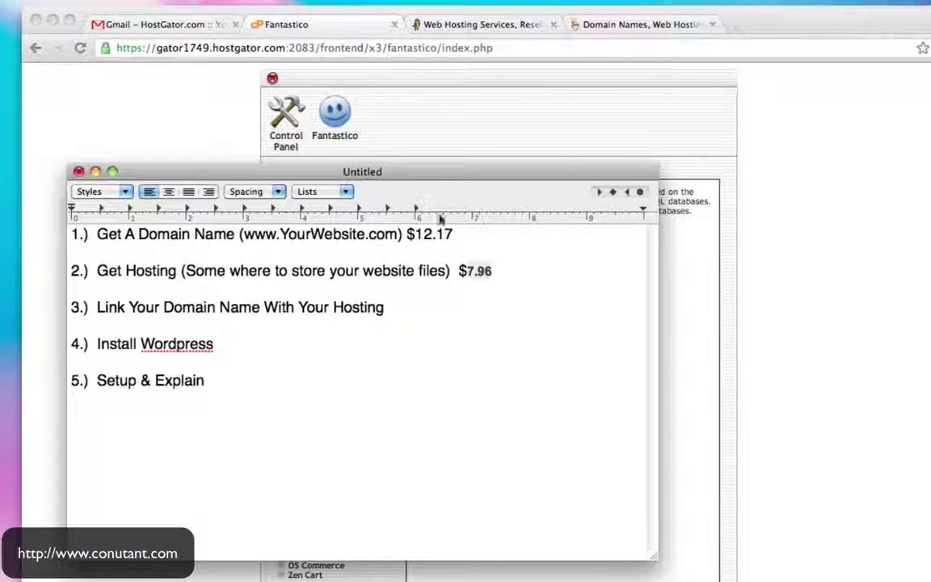
{"action": "left_click_drag", "start_coordinate": [126, 234], "coordinate": [312, 234]}
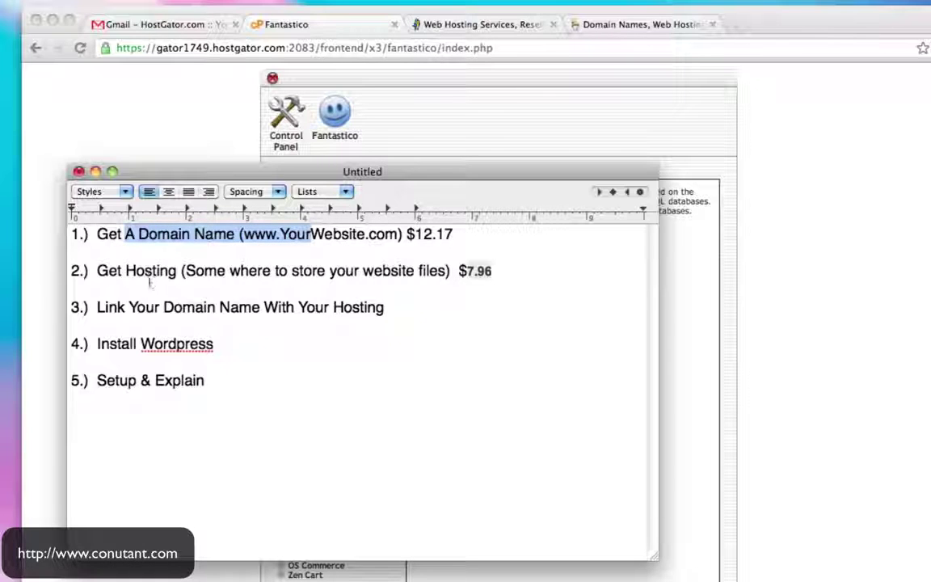
{"action": "left_click_drag", "start_coordinate": [131, 272], "coordinate": [300, 271]}
{"action": "left_click_drag", "start_coordinate": [146, 307], "coordinate": [311, 309]}
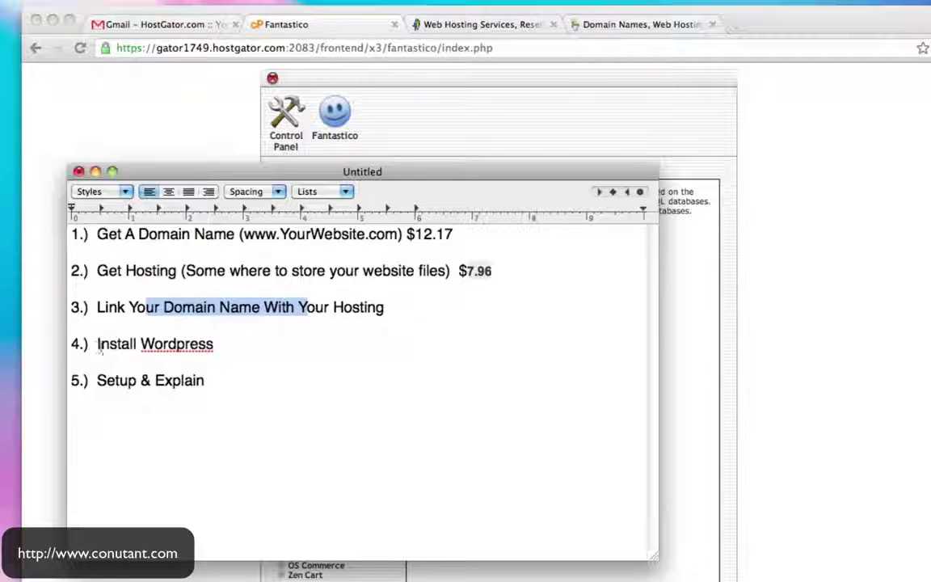
{"action": "left_click_drag", "start_coordinate": [98, 345], "coordinate": [218, 346]}
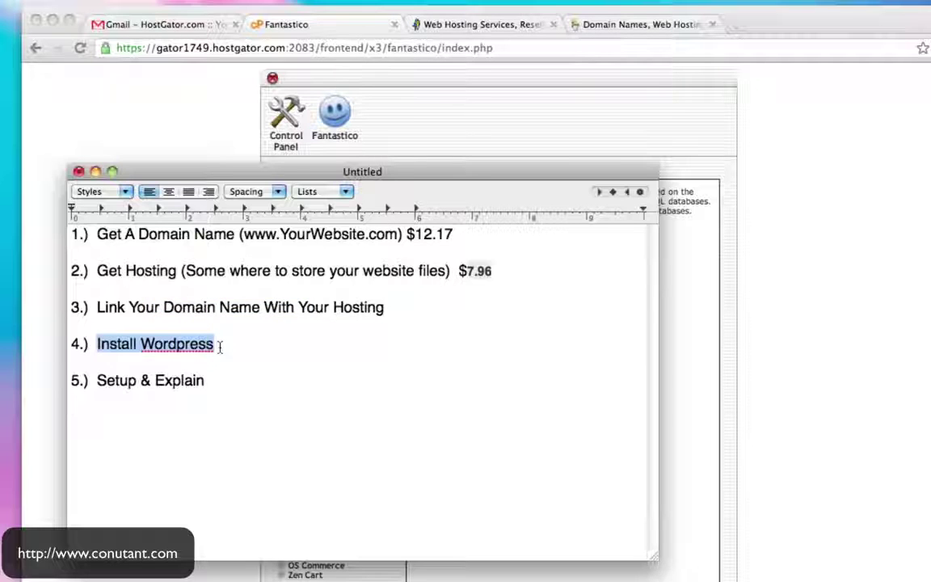
{"action": "left_click", "coordinate": [193, 149]}
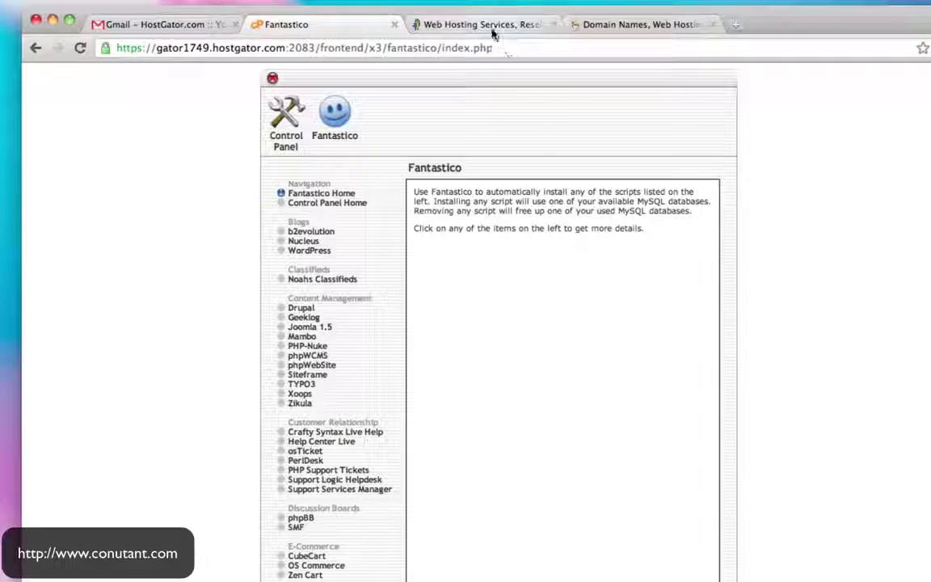
In Fantastico, open WordPress under Blogs, start a New Installation and select the install-directory field
{"action": "left_click", "coordinate": [444, 24]}
{"action": "left_click", "coordinate": [319, 48]}
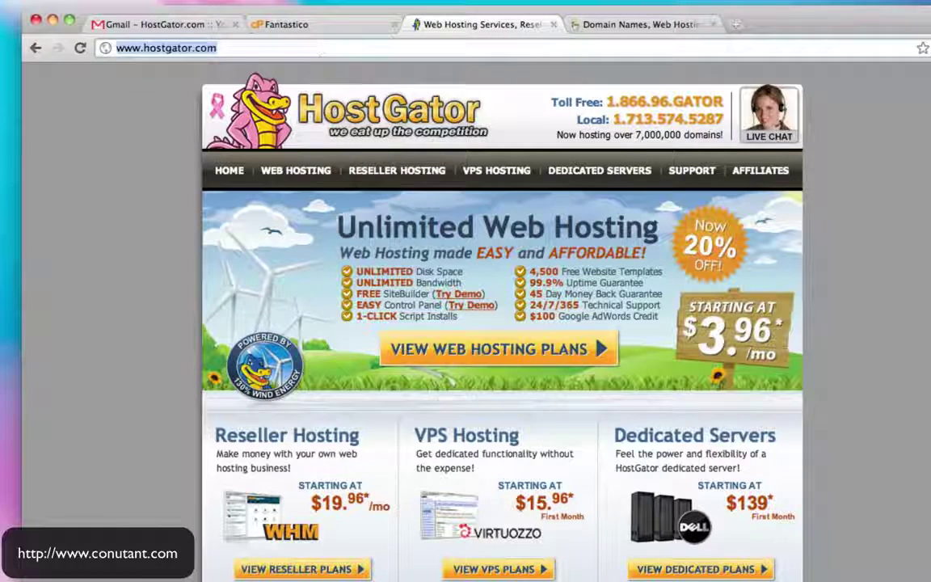
{"action": "type", "text": "www.how"}
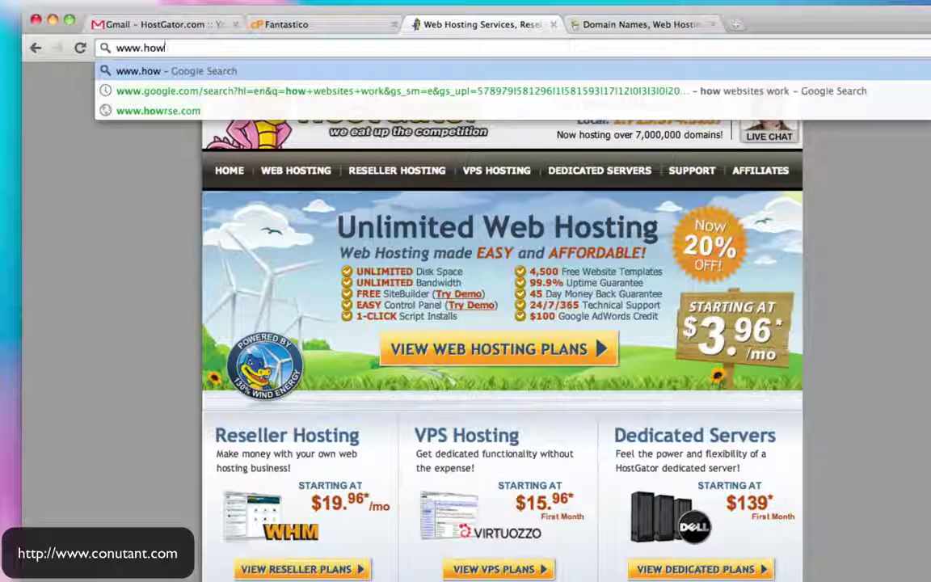
{"action": "left_click", "coordinate": [296, 24]}
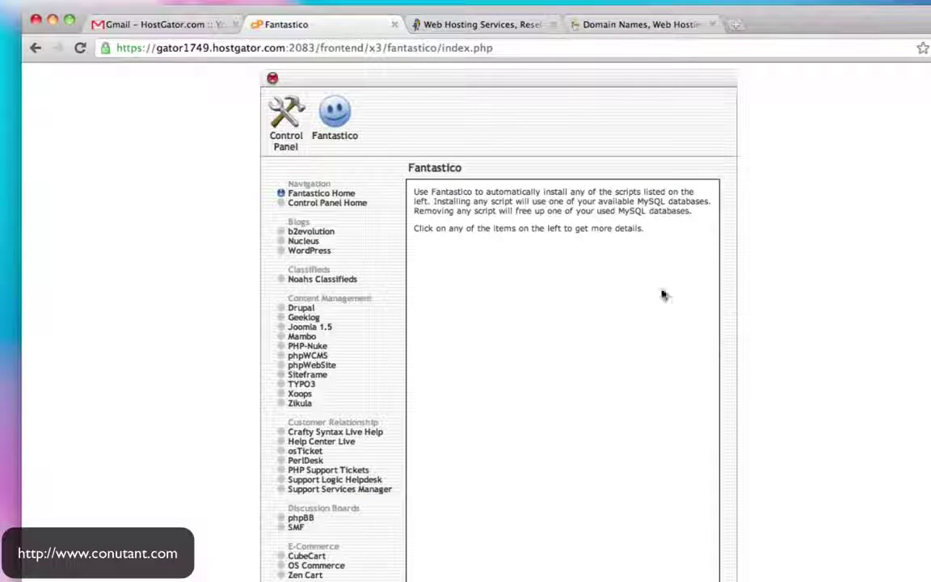
{"action": "scroll", "coordinate": [661, 295], "scroll_direction": "down", "scroll_amount": 3}
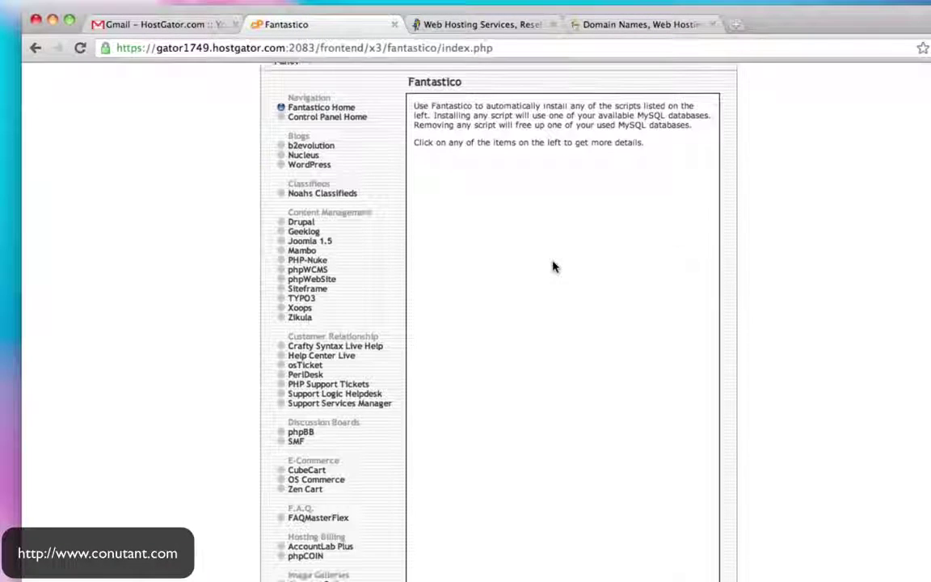
{"action": "left_click", "coordinate": [314, 166]}
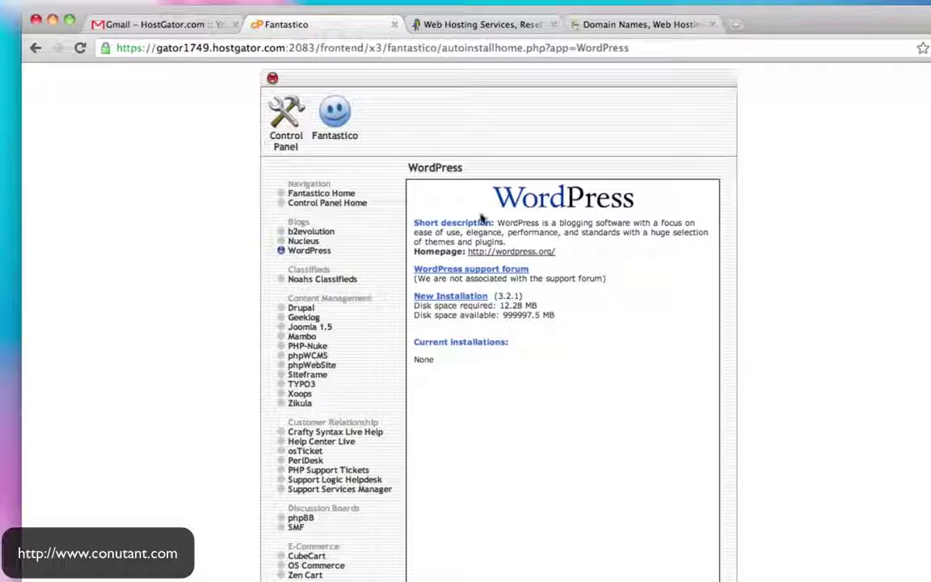
{"action": "left_click", "coordinate": [456, 298]}
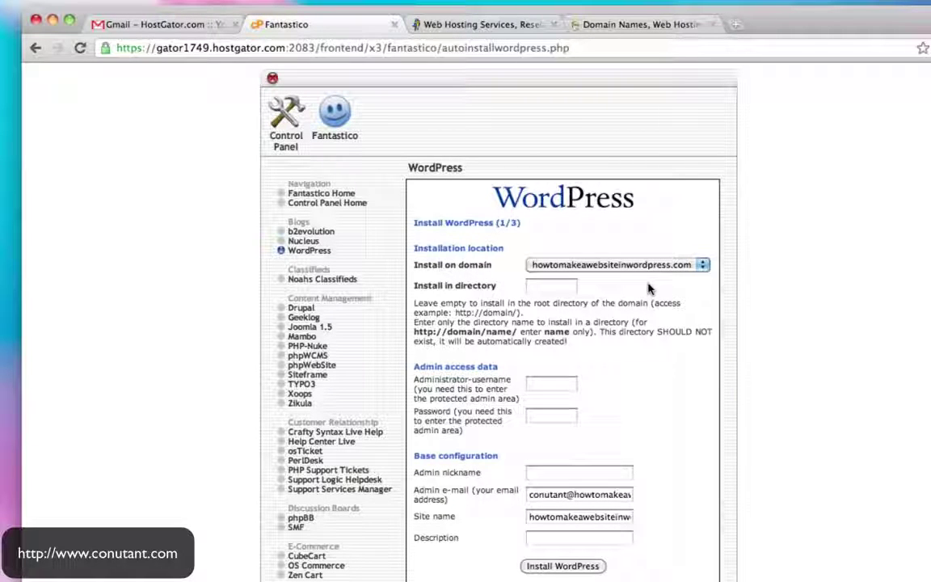
{"action": "left_click", "coordinate": [543, 288]}
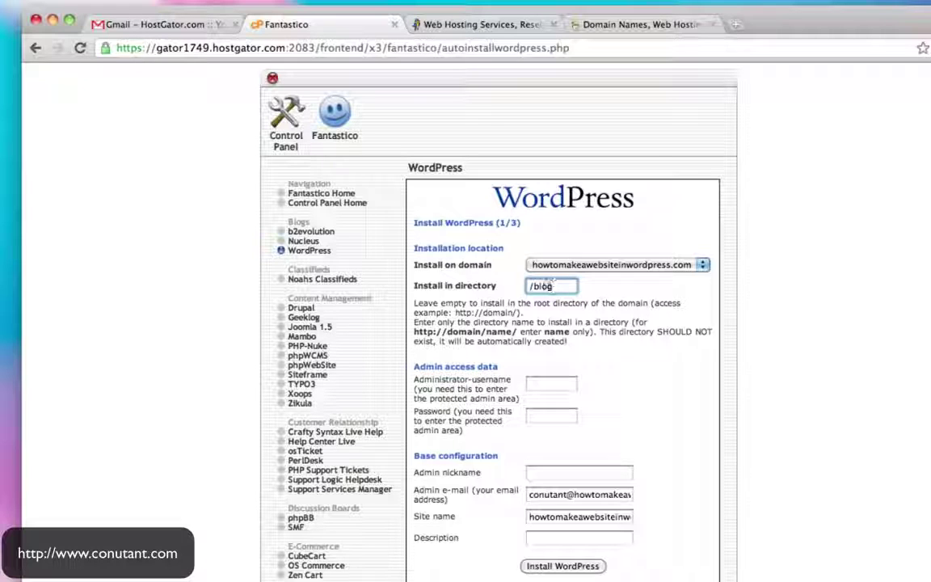
Install at the domain root and enter the admin username, password, nickname and e-mail
{"action": "key", "text": "BackSpace"}
{"action": "left_click", "coordinate": [546, 385]}
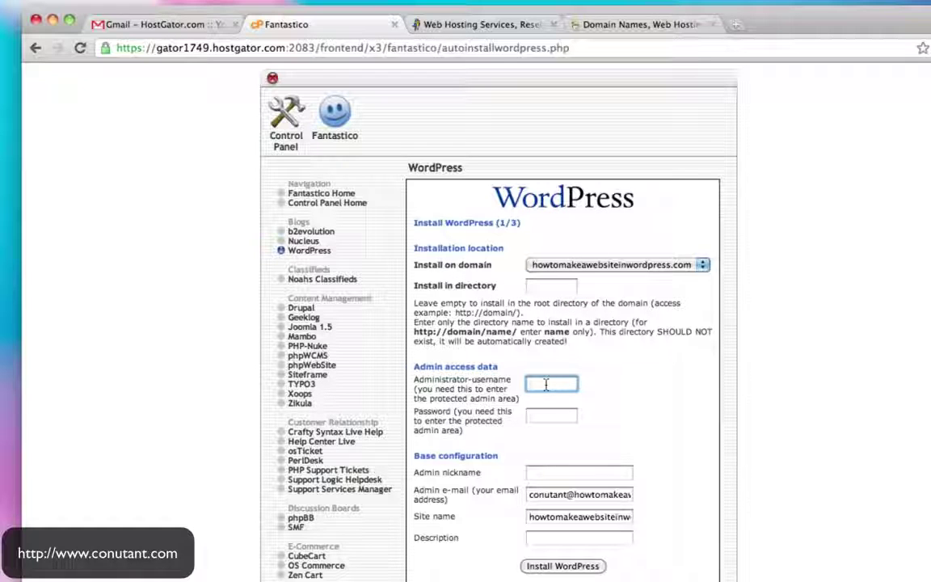
{"action": "key", "text": "Tab"}
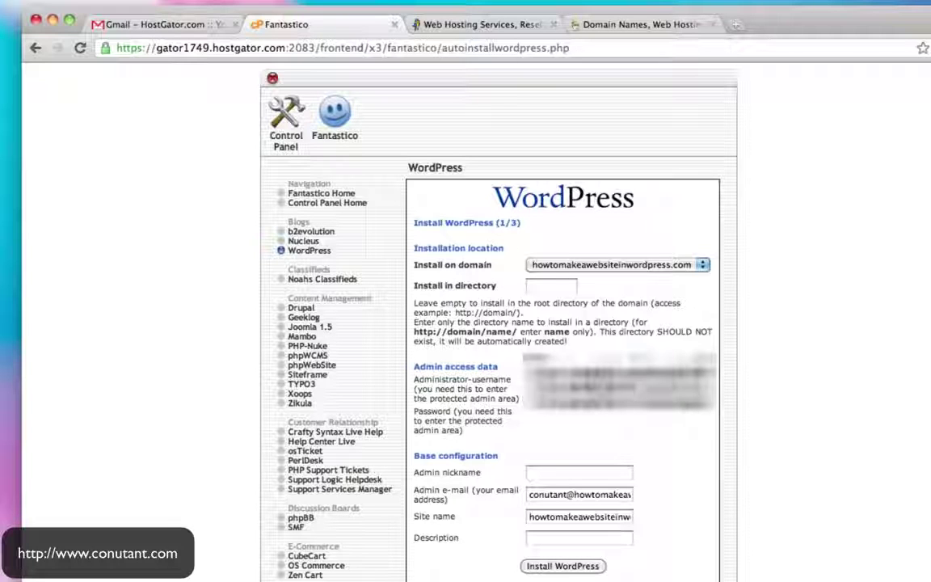
{"action": "scroll", "coordinate": [571, 364], "scroll_direction": "down", "scroll_amount": 2}
{"action": "left_click", "coordinate": [571, 418]}
{"action": "type", "text": "ad"}
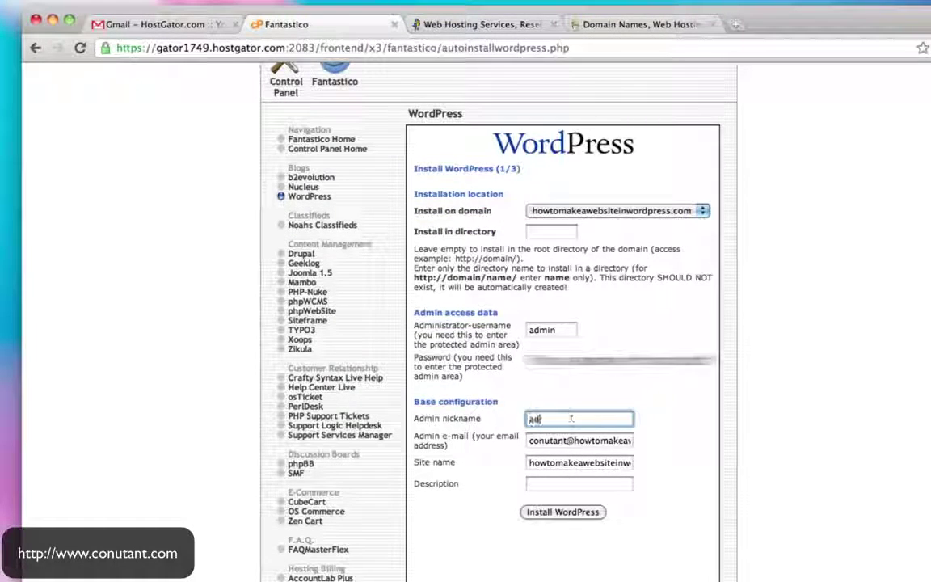
{"action": "type", "text": "min"}
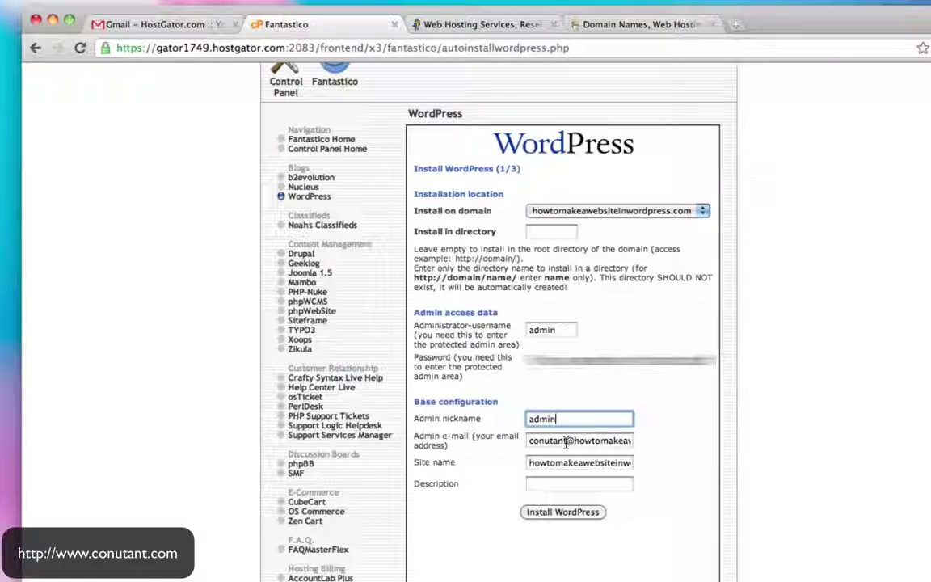
{"action": "key", "text": "Tab"}
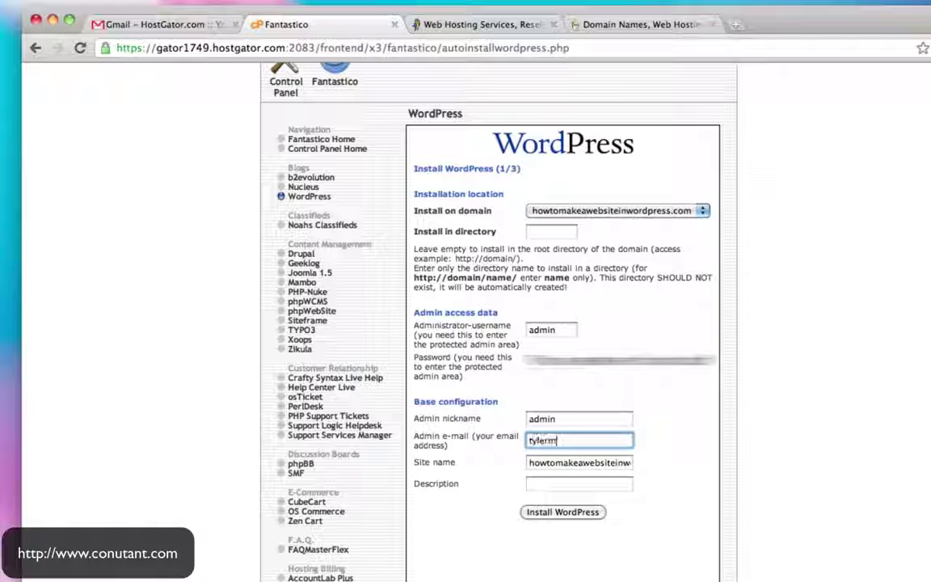
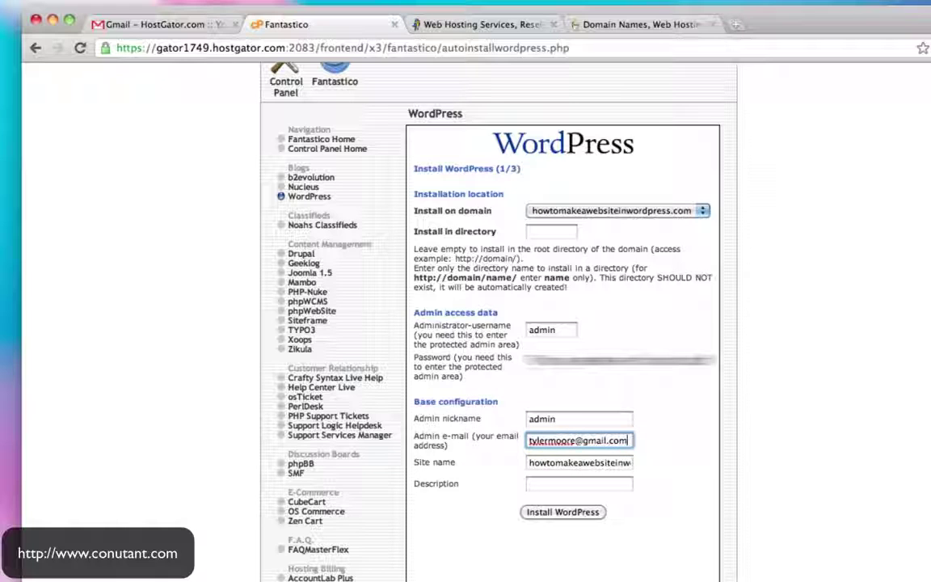
Name the site 'How To Make A Website In Wordpress', describe it 'Making It Easy', and install
{"action": "key", "text": "Tab"}
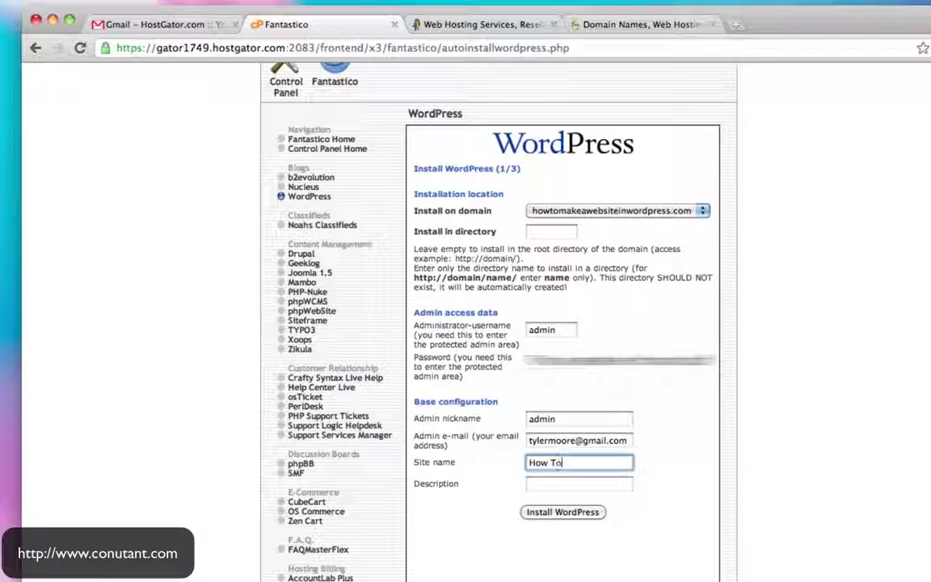
{"action": "type", "text": "How To Make A Website In Wordp"}
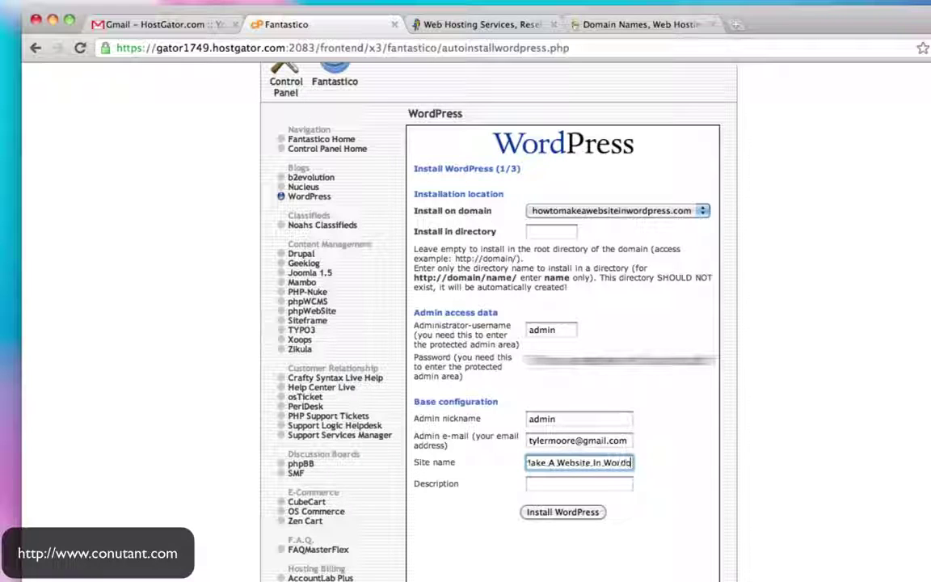
{"action": "type", "text": "ress"}
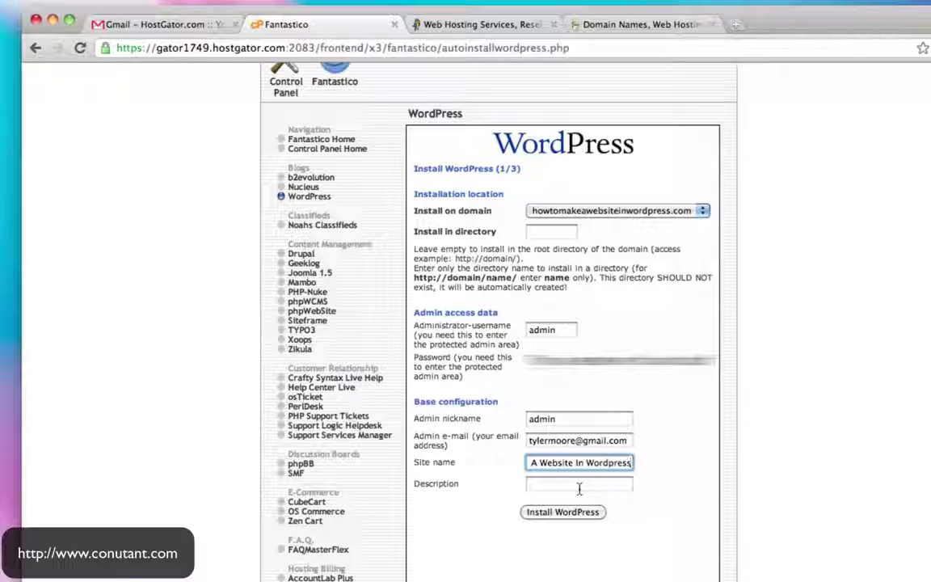
{"action": "left_click", "coordinate": [579, 484]}
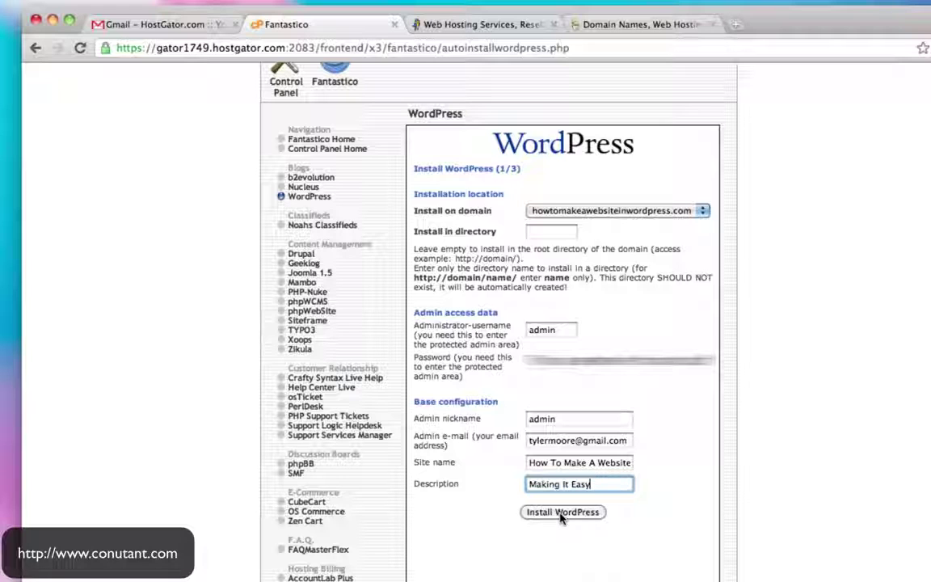
{"action": "left_click", "coordinate": [562, 514]}
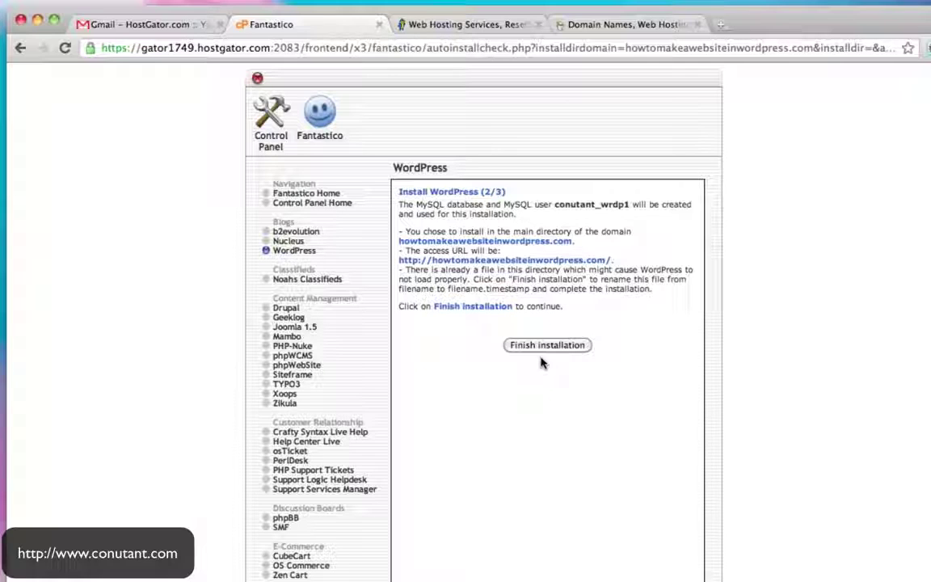
Finish the WordPress installation and copy the new site's wp-admin address
{"action": "left_click", "coordinate": [556, 348]}
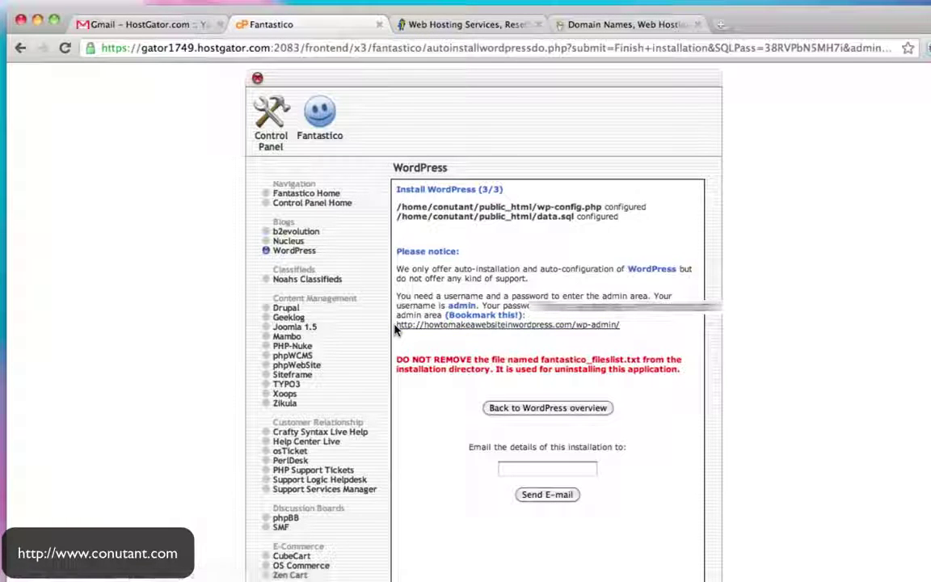
{"action": "left_click_drag", "start_coordinate": [396, 324], "coordinate": [577, 324]}
{"action": "key", "text": "ctrl+c"}
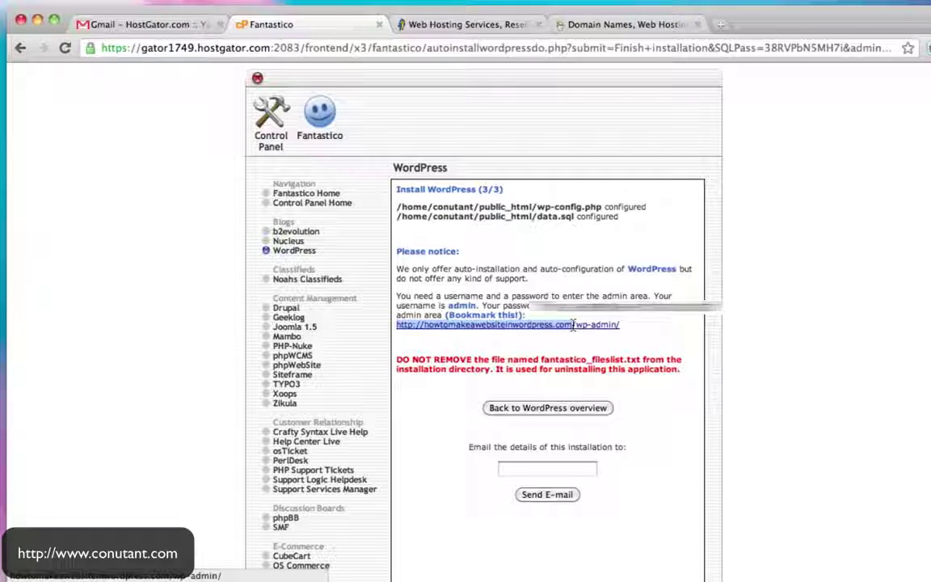
{"action": "left_click", "coordinate": [443, 24]}
Load the copied wp-admin address and open the WordPress login page in a new tab
{"action": "key", "text": "ctrl+v"}
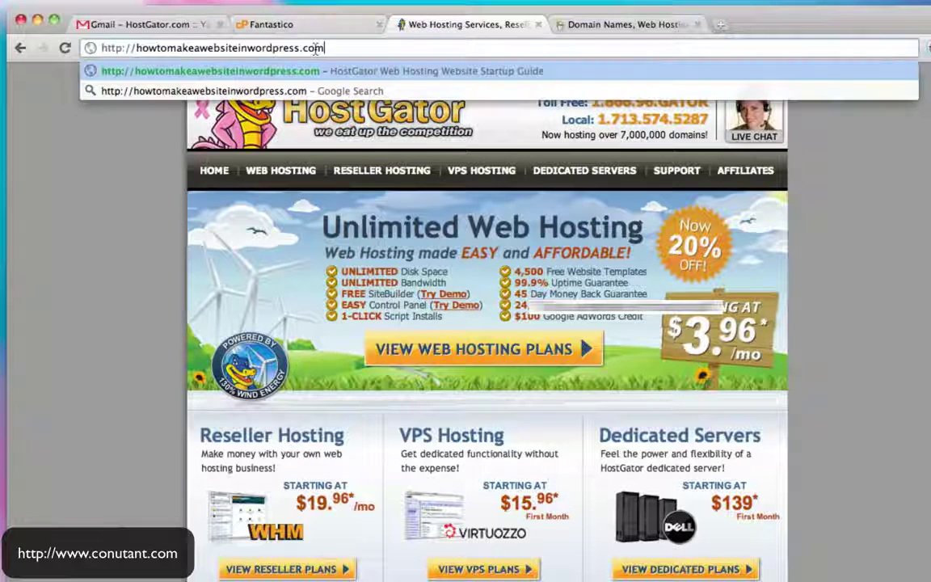
{"action": "key", "text": "Return"}
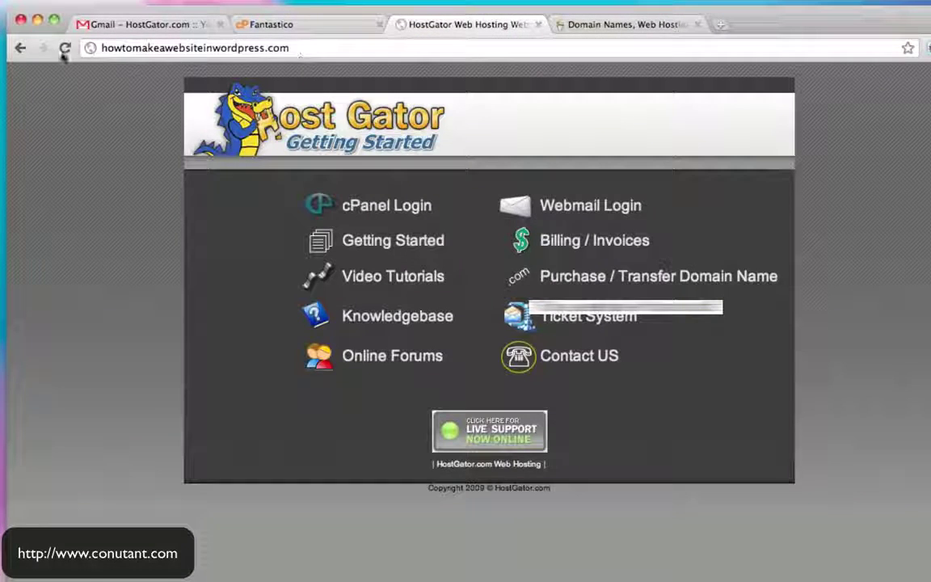
{"action": "left_click", "coordinate": [330, 30]}
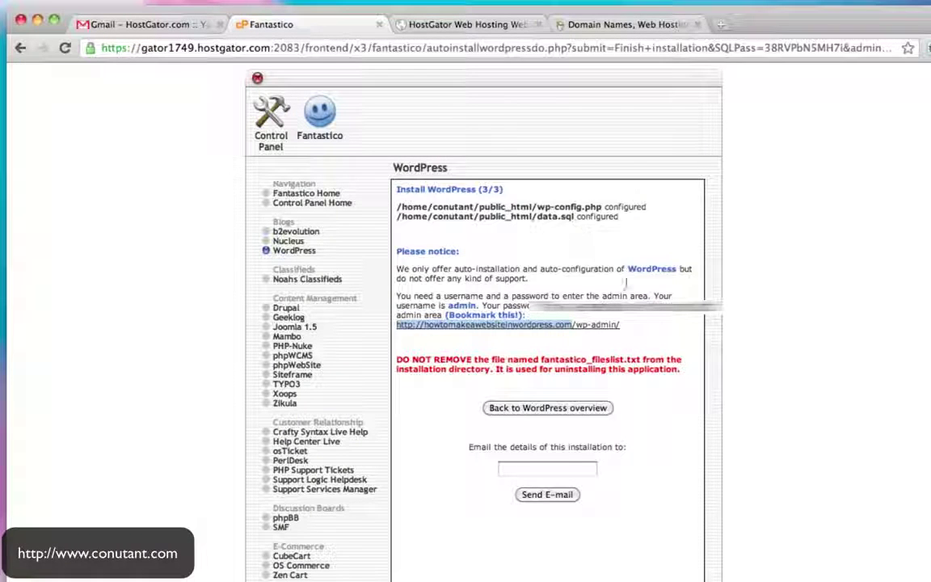
{"action": "left_click", "coordinate": [665, 334]}
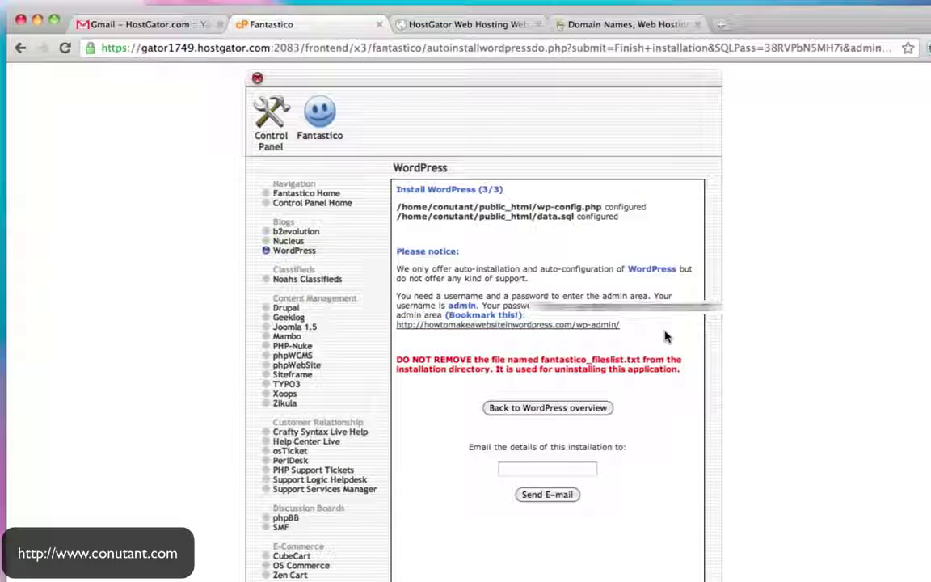
{"action": "left_click", "coordinate": [554, 326]}
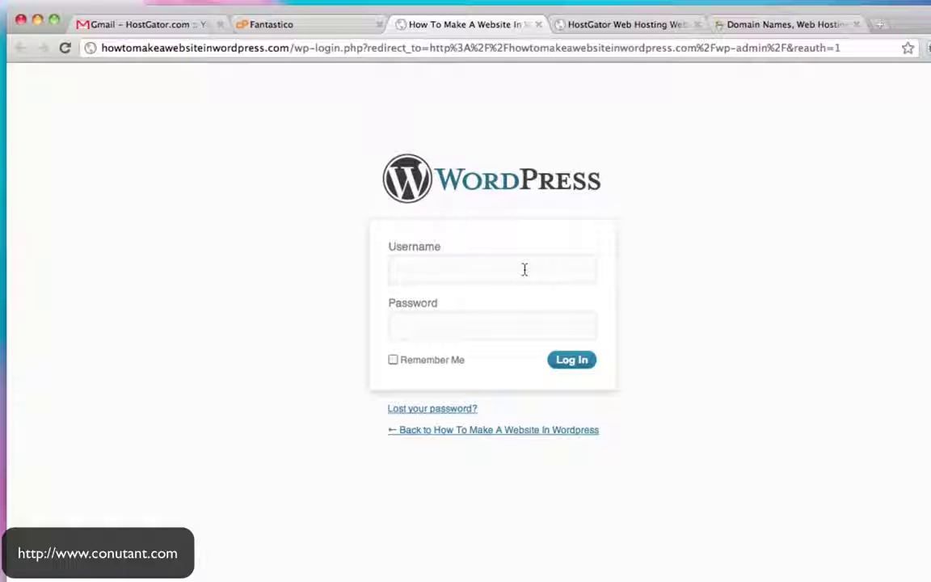
Log in to the WordPress dashboard as admin with the account password
{"action": "type", "text": "admin"}
{"action": "key", "text": "Tab"}
{"action": "type", "text": "*********"}
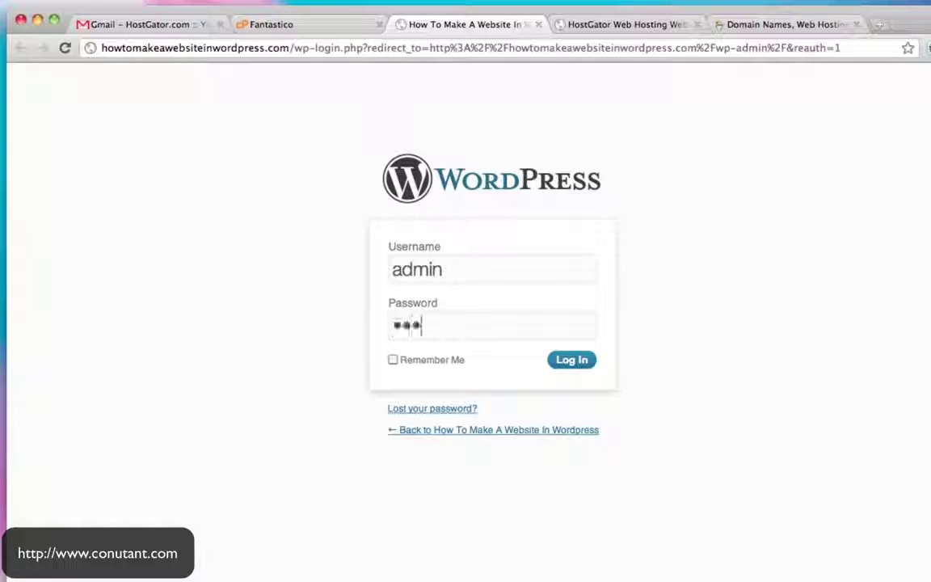
{"action": "type", "text": "***"}
{"action": "left_click", "coordinate": [574, 360]}
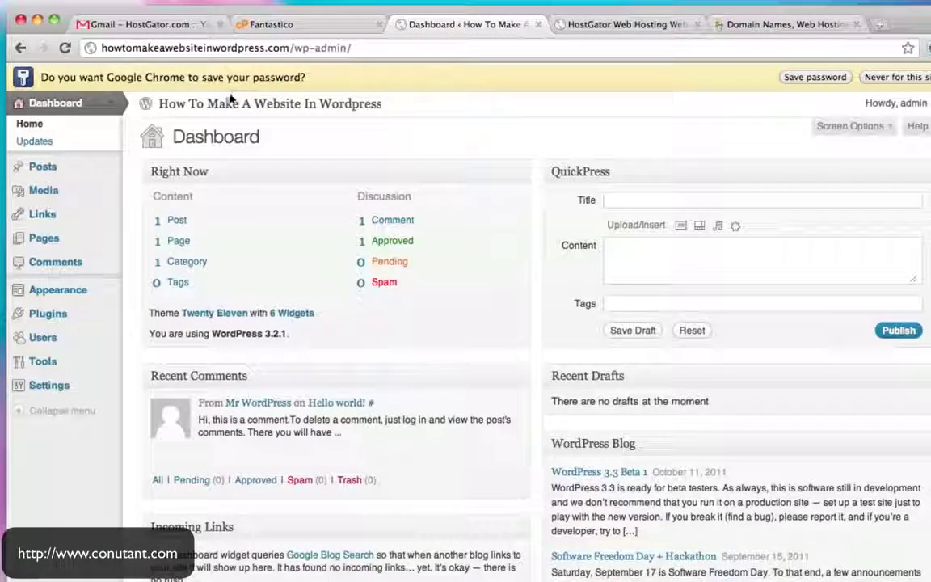
View the reloaded live front page showing the site title and 'Making It Easy' tagline
{"action": "left_click", "coordinate": [231, 104]}
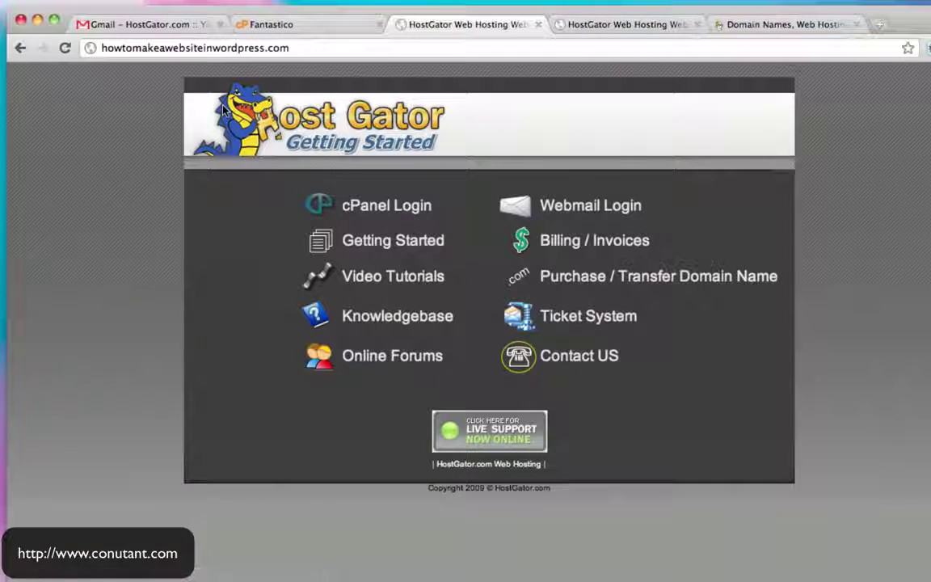
{"action": "left_click", "coordinate": [63, 50]}
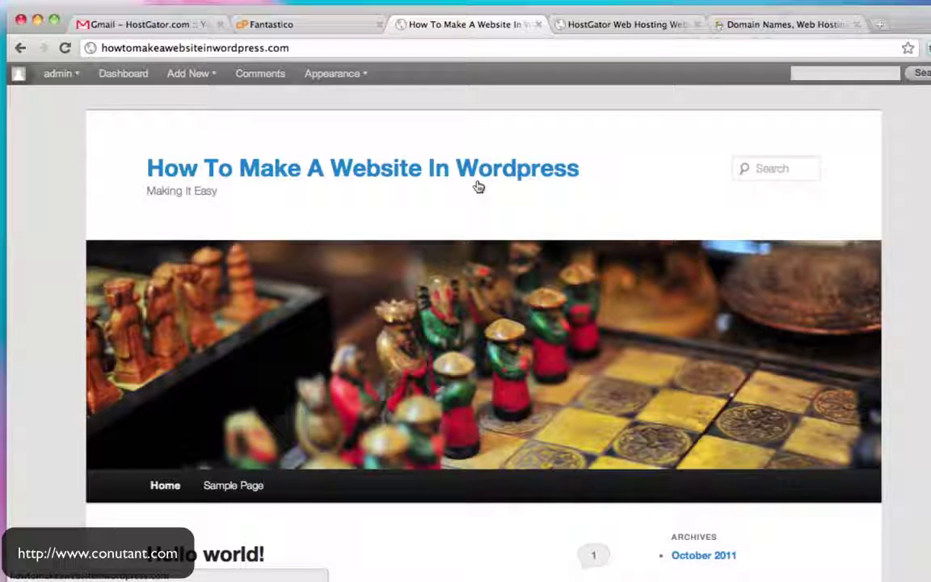
{"action": "scroll", "coordinate": [744, 214], "scroll_direction": "down", "scroll_amount": 5}
{"action": "scroll", "coordinate": [744, 214], "scroll_direction": "up", "scroll_amount": 5}
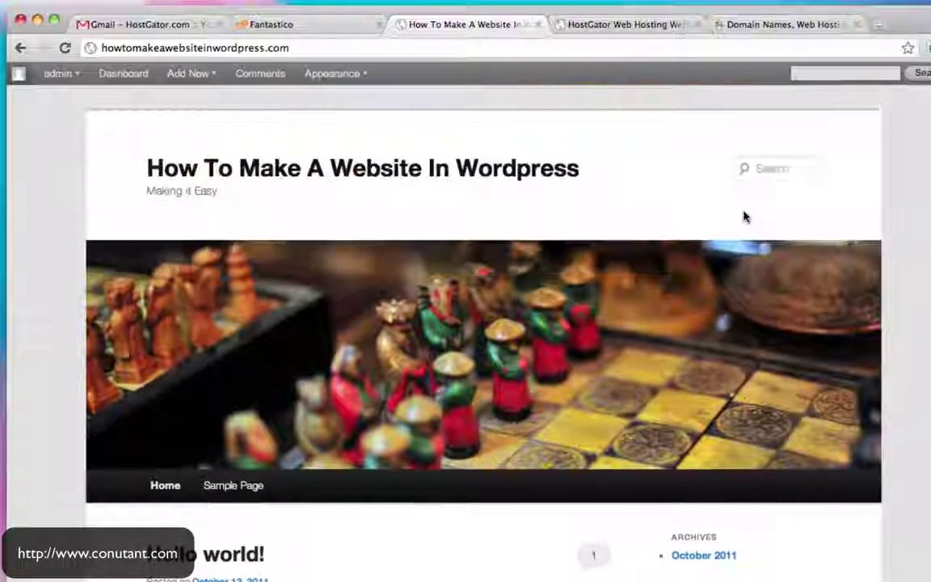
{"action": "scroll", "coordinate": [744, 214], "scroll_direction": "down", "scroll_amount": 5}
{"action": "scroll", "coordinate": [744, 214], "scroll_direction": "up", "scroll_amount": 5}
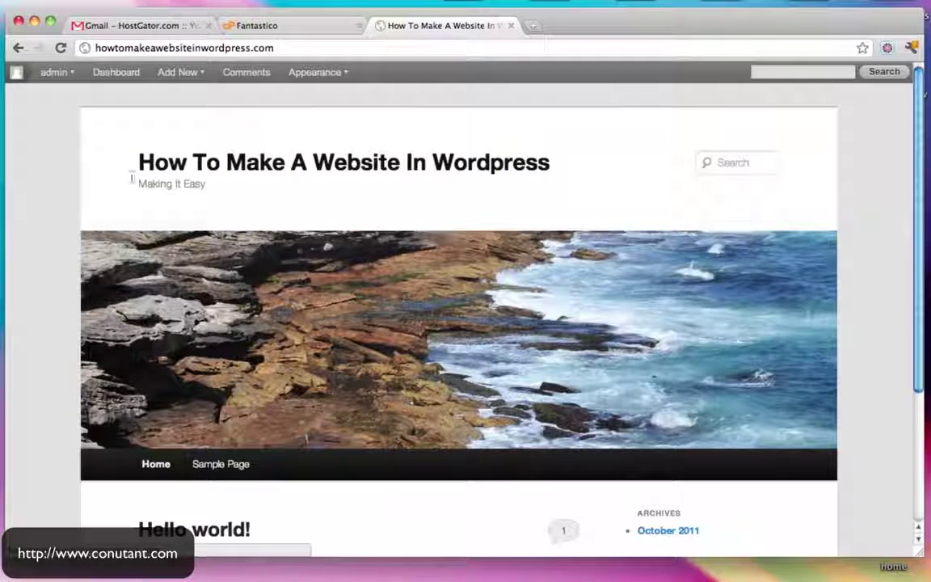
Log out of WordPress and load the site's home page
{"action": "mouse_move", "coordinate": [63, 73]}
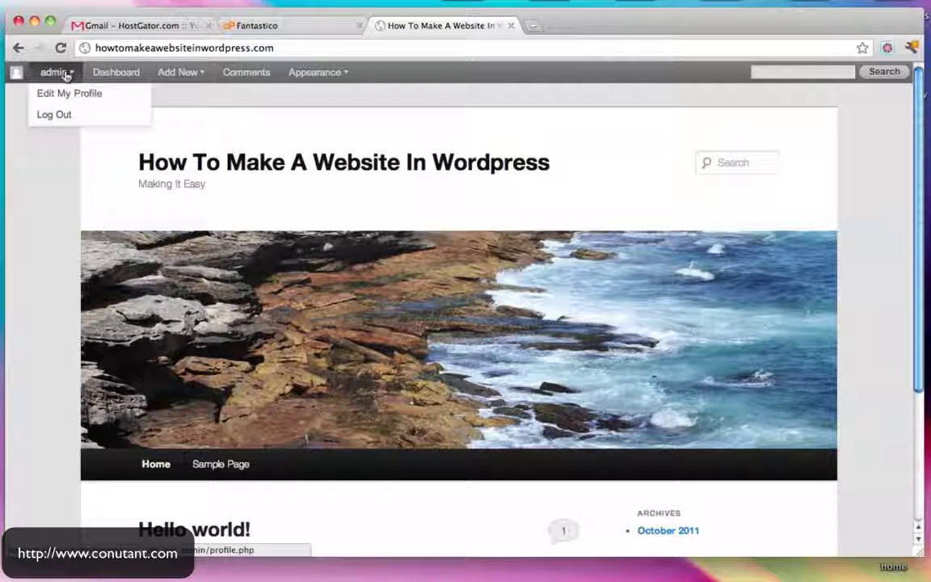
{"action": "left_click", "coordinate": [70, 115]}
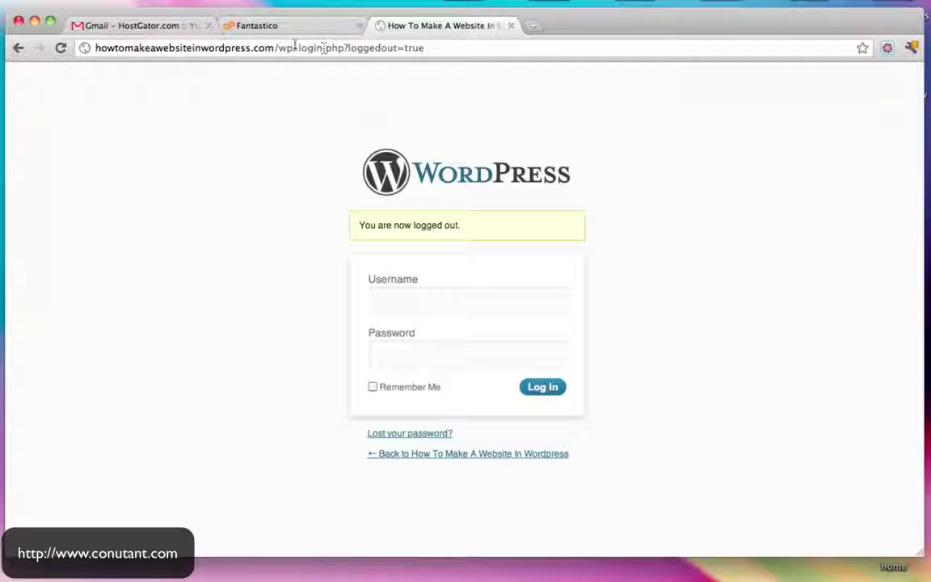
{"action": "left_click_drag", "start_coordinate": [281, 48], "coordinate": [514, 66]}
{"action": "key", "text": "BackSpace"}
{"action": "key", "text": "Return"}
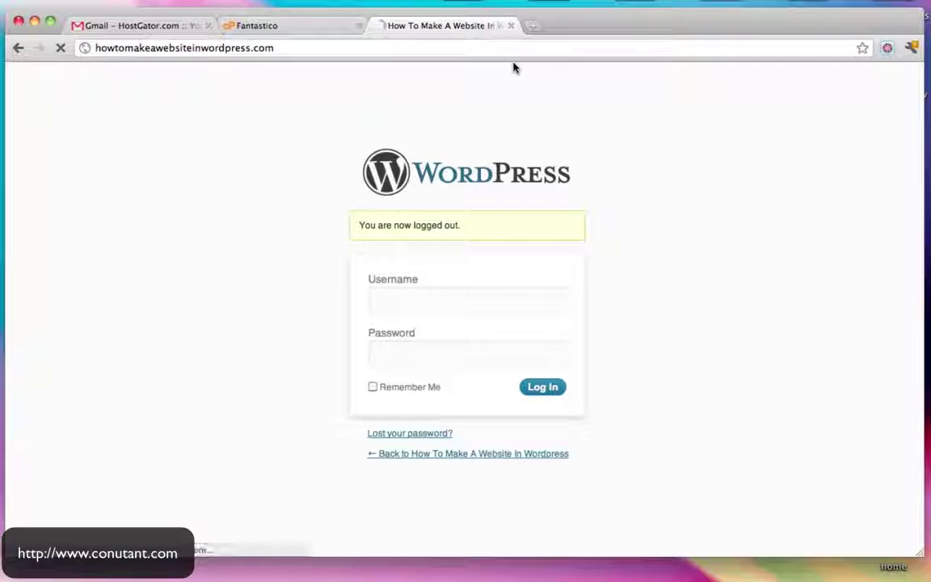
Go to /wp-admin, sign in as admin, and view the public front page
{"action": "left_click", "coordinate": [289, 48]}
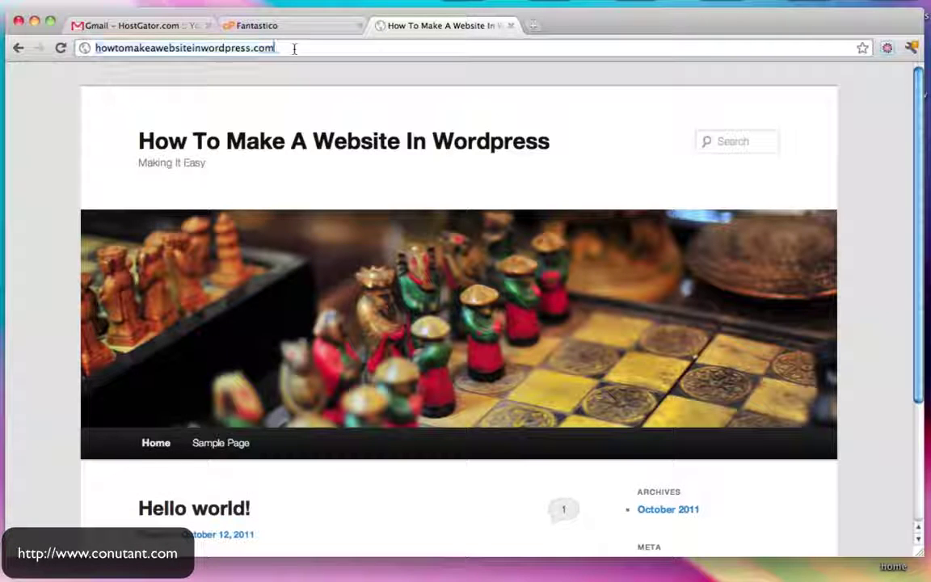
{"action": "left_click", "coordinate": [293, 48]}
{"action": "type", "text": "/wp-admin"}
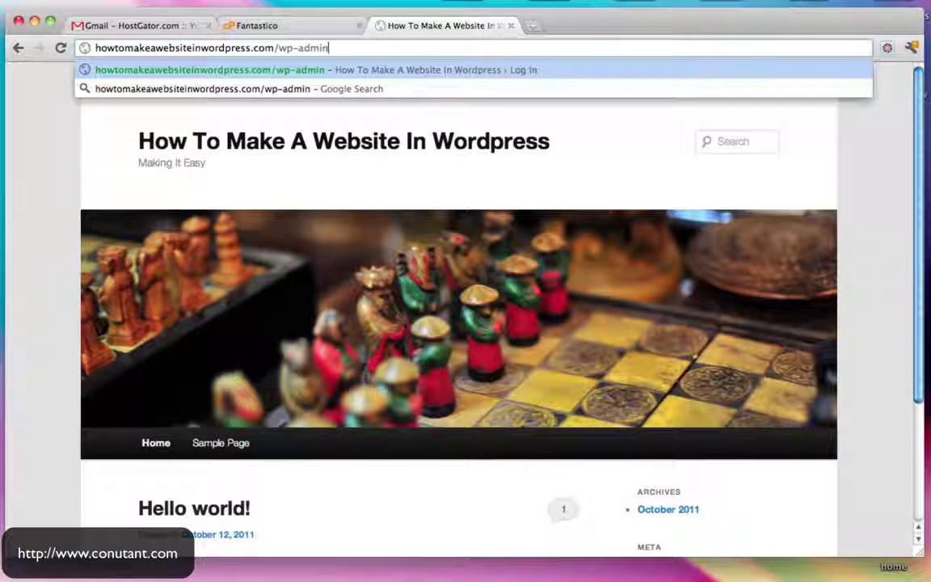
{"action": "key", "text": "Return"}
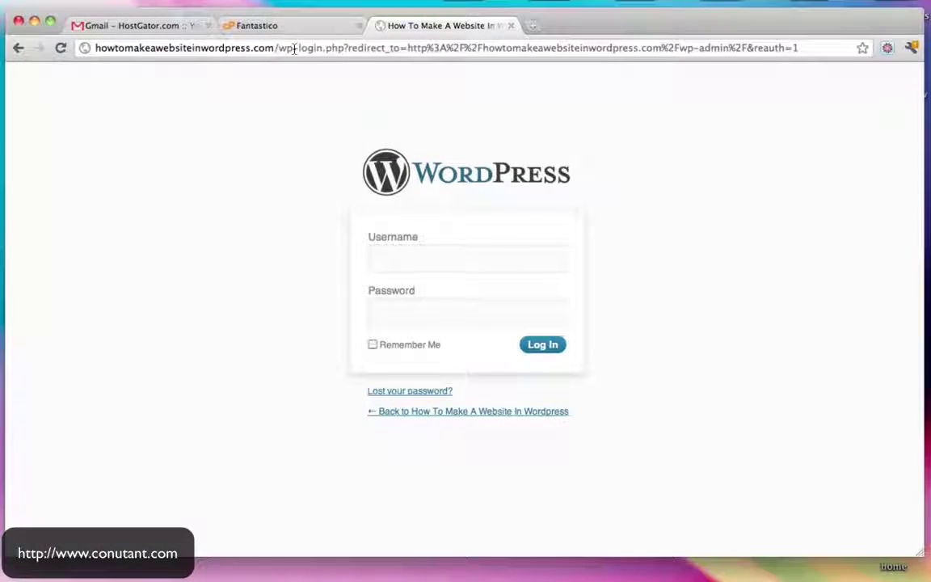
{"action": "type", "text": "admin"}
{"action": "key", "text": "Tab"}
{"action": "type", "text": "************"}
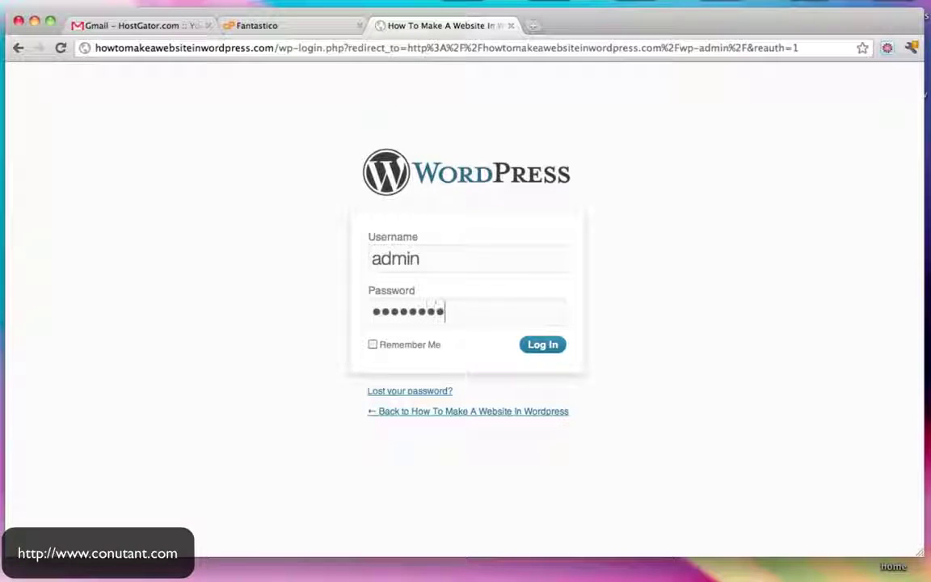
{"action": "key", "text": "Return"}
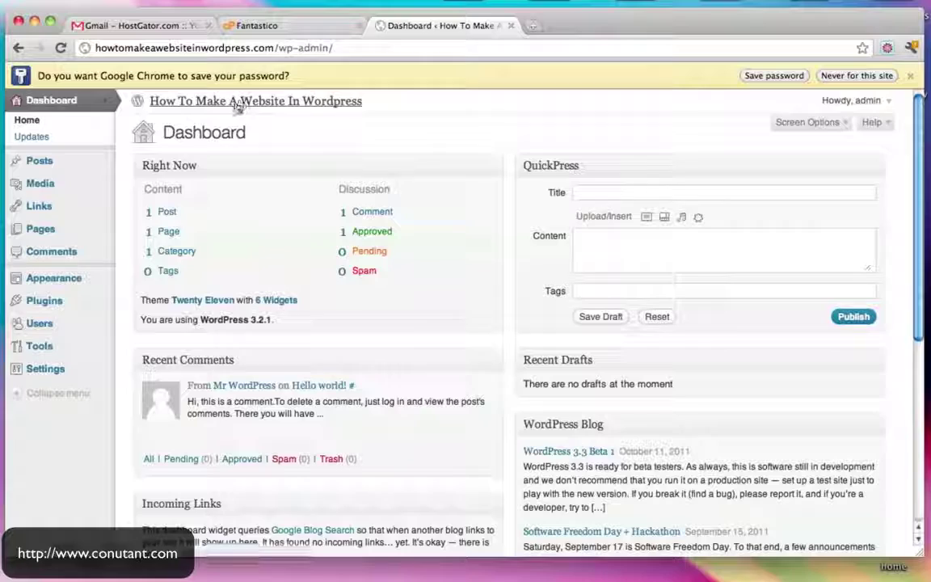
{"action": "left_click", "coordinate": [236, 103]}
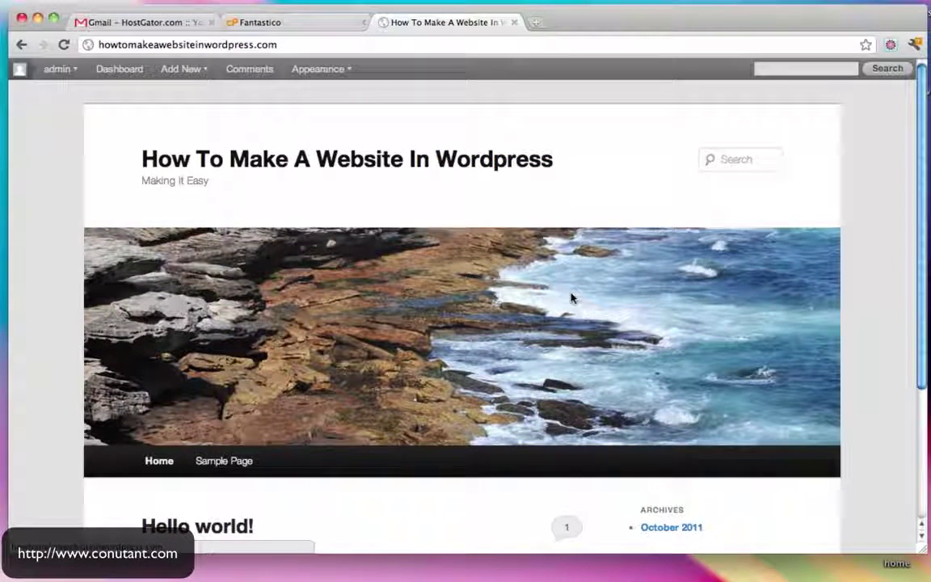
Open the Hello world! post page and scroll down to its sample comment
{"action": "scroll", "coordinate": [668, 217], "scroll_direction": "down", "scroll_amount": 5}
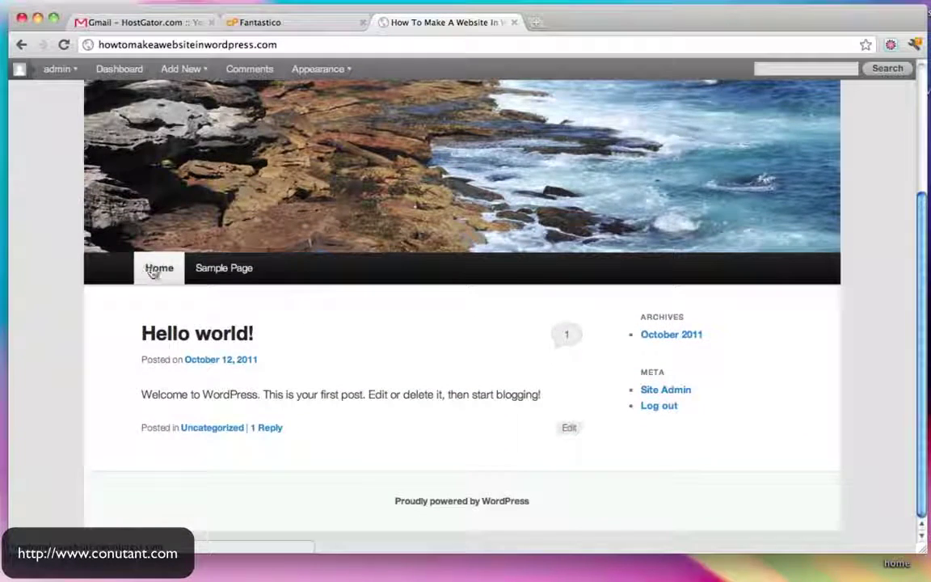
{"action": "scroll", "coordinate": [400, 314], "scroll_direction": "up", "scroll_amount": 4}
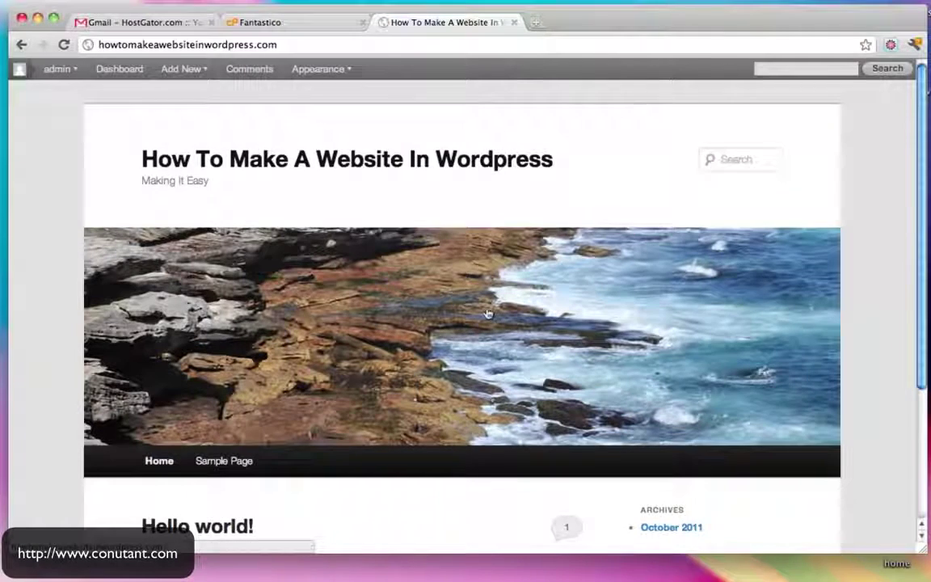
{"action": "scroll", "coordinate": [488, 312], "scroll_direction": "down", "scroll_amount": 4}
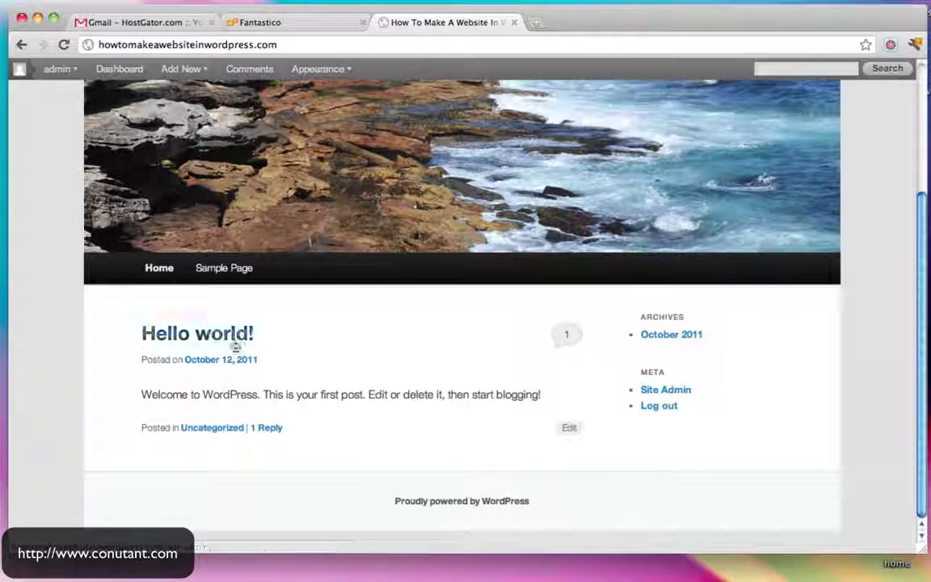
{"action": "left_click", "coordinate": [192, 336]}
{"action": "scroll", "coordinate": [463, 267], "scroll_direction": "down", "scroll_amount": 10}
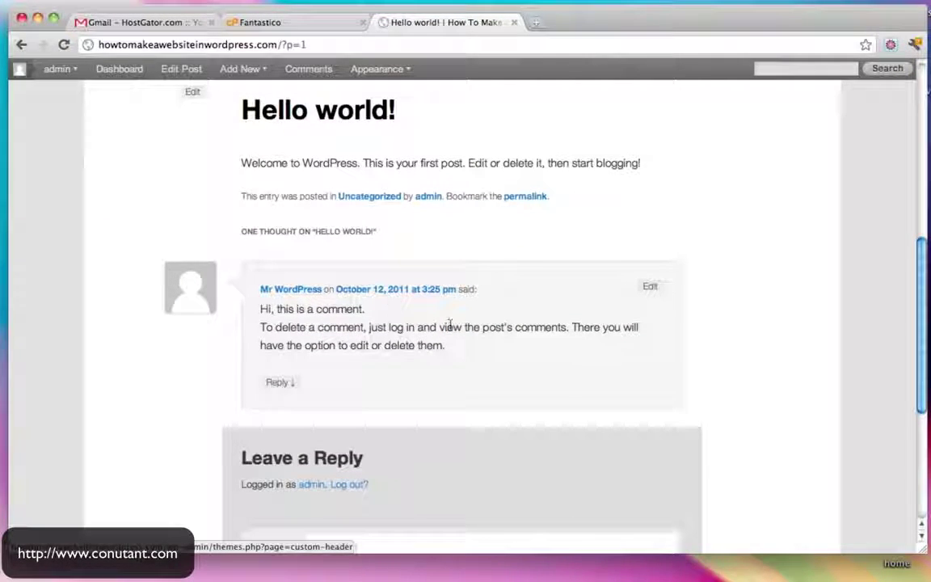
{"action": "scroll", "coordinate": [449, 324], "scroll_direction": "down", "scroll_amount": 5}
Post the comment 'Hello!' under the Hello world! post
{"action": "left_click", "coordinate": [417, 366]}
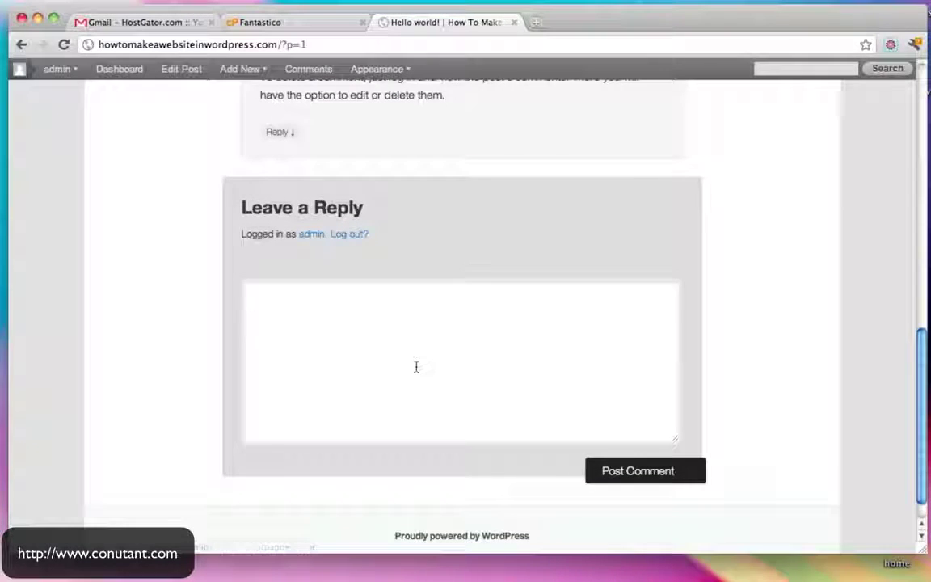
{"action": "type", "text": "Hello"}
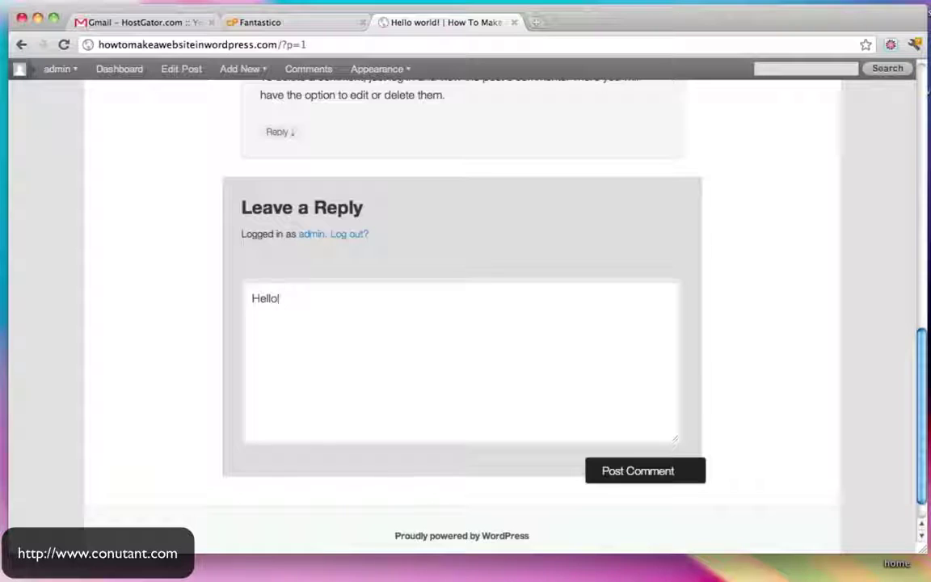
{"action": "type", "text": "!"}
{"action": "left_click", "coordinate": [659, 481]}
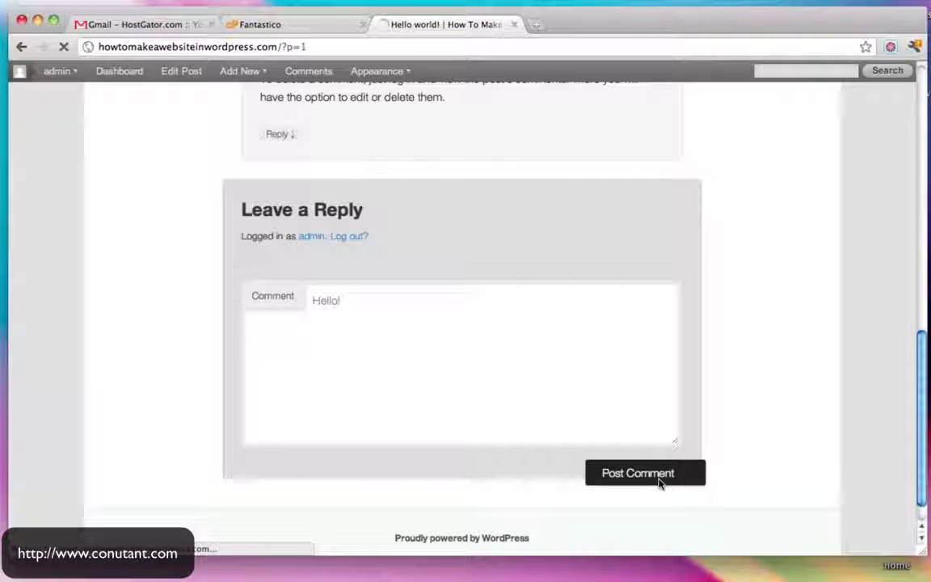
{"action": "scroll", "coordinate": [659, 483], "scroll_direction": "up", "scroll_amount": 5}
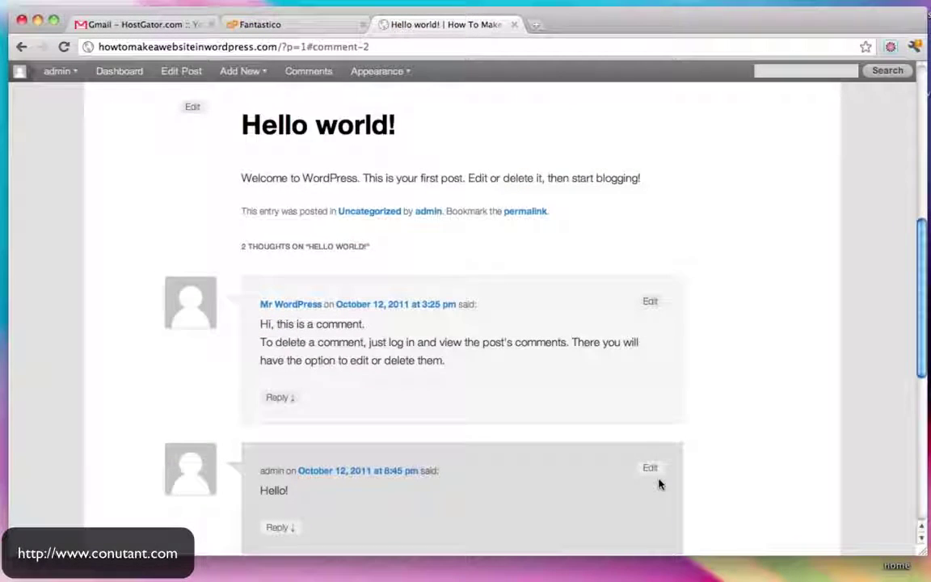
{"action": "scroll", "coordinate": [659, 483], "scroll_direction": "down", "scroll_amount": 3}
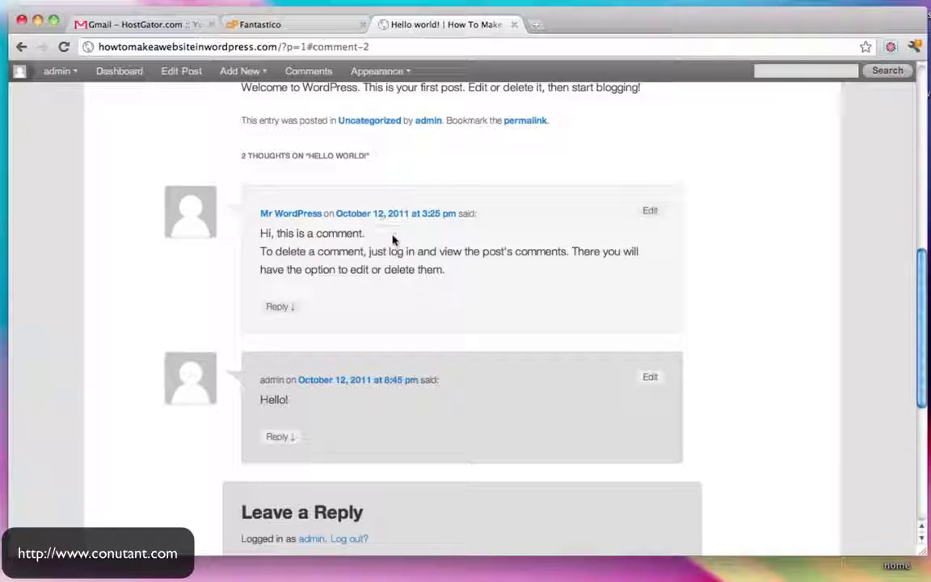
{"action": "scroll", "coordinate": [395, 239], "scroll_direction": "down", "scroll_amount": 2}
{"action": "scroll", "coordinate": [402, 251], "scroll_direction": "up", "scroll_amount": 6}
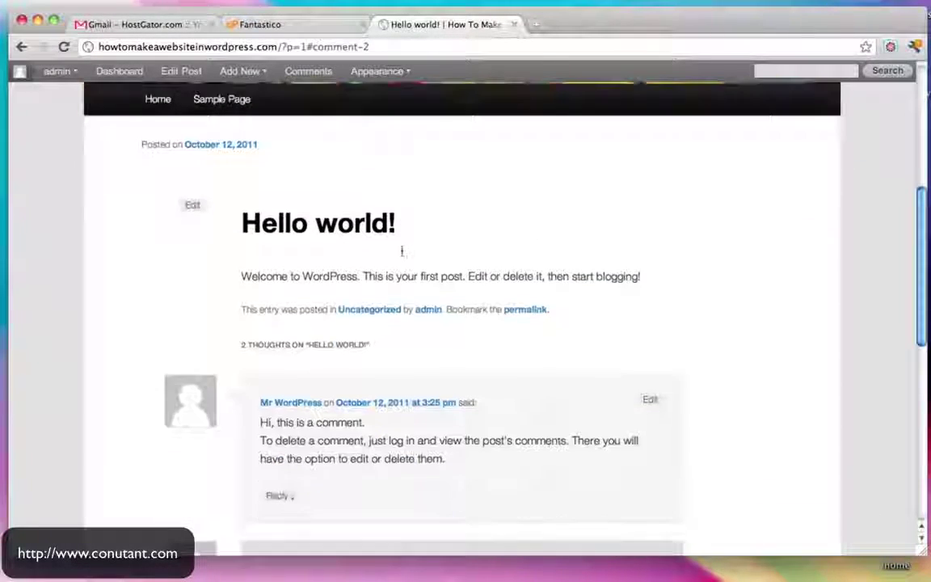
Open the Sample Page and scroll through it
{"action": "scroll", "coordinate": [402, 252], "scroll_direction": "up", "scroll_amount": 6}
{"action": "left_click", "coordinate": [222, 335]}
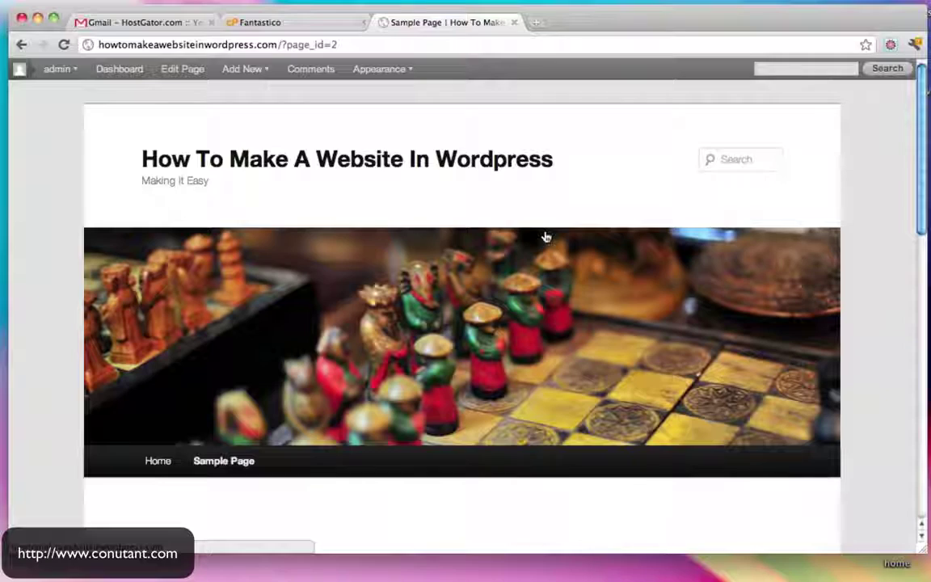
{"action": "scroll", "coordinate": [547, 237], "scroll_direction": "down", "scroll_amount": 3}
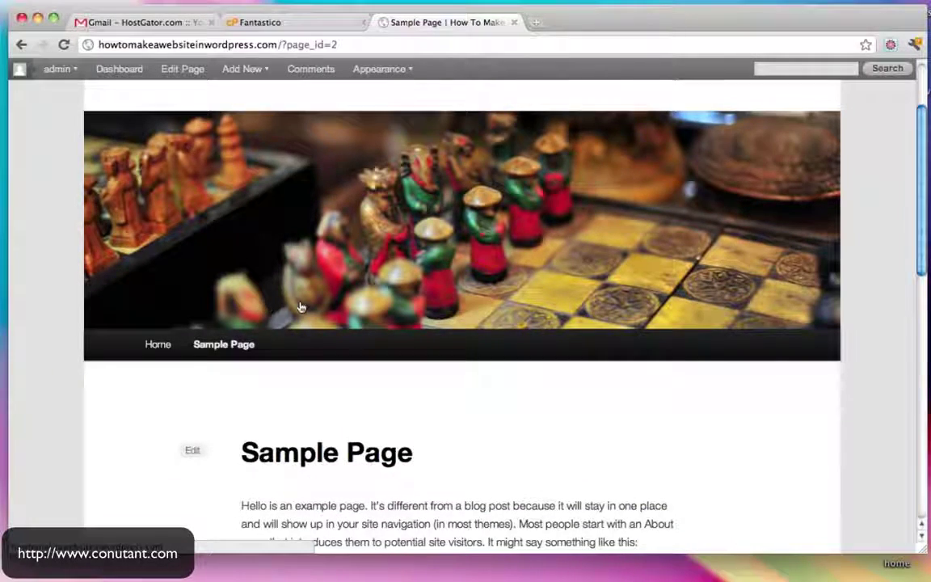
{"action": "scroll", "coordinate": [300, 307], "scroll_direction": "down", "scroll_amount": 3}
Return to Home and review the front page, where the post now shows 2 Replies
{"action": "left_click", "coordinate": [157, 244]}
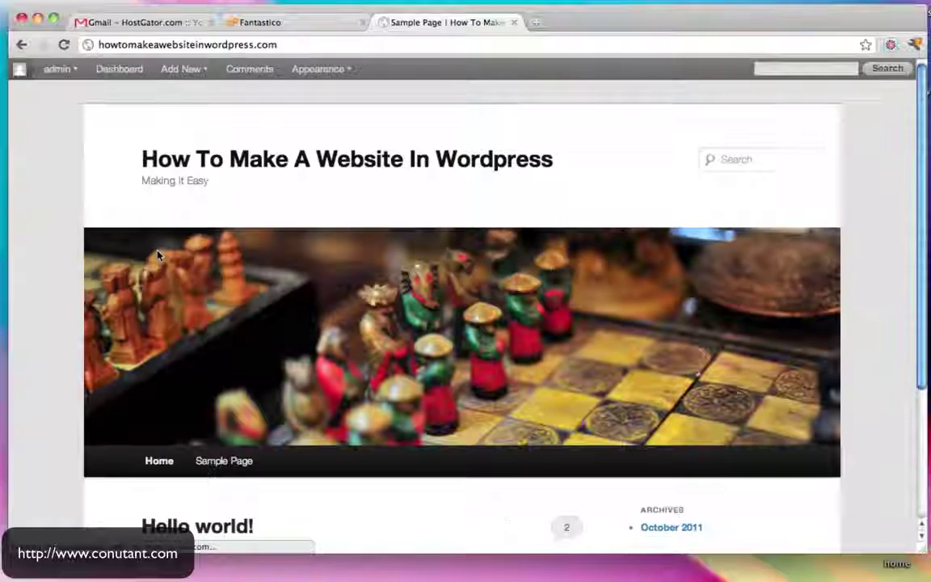
{"action": "scroll", "coordinate": [425, 295], "scroll_direction": "down", "scroll_amount": 5}
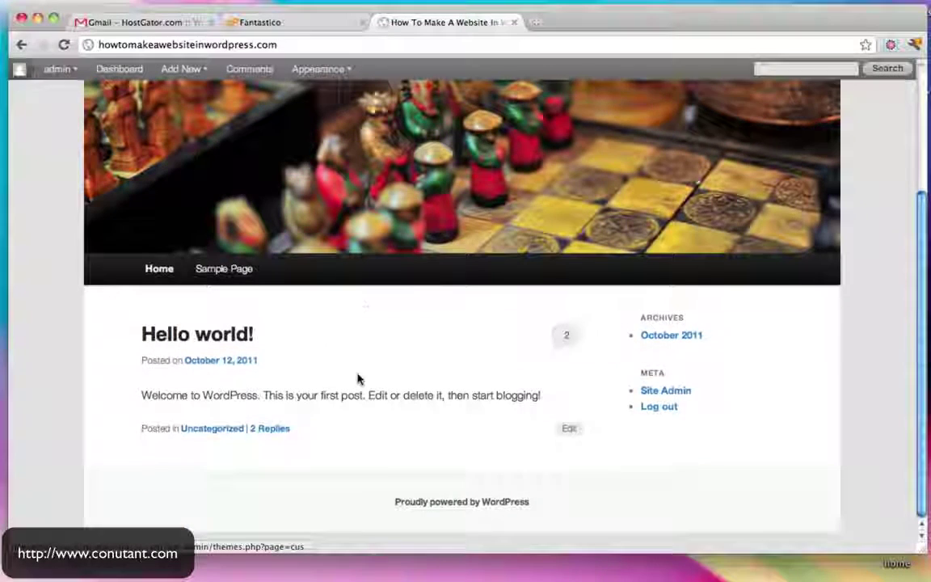
{"action": "scroll", "coordinate": [359, 379], "scroll_direction": "up", "scroll_amount": 2}
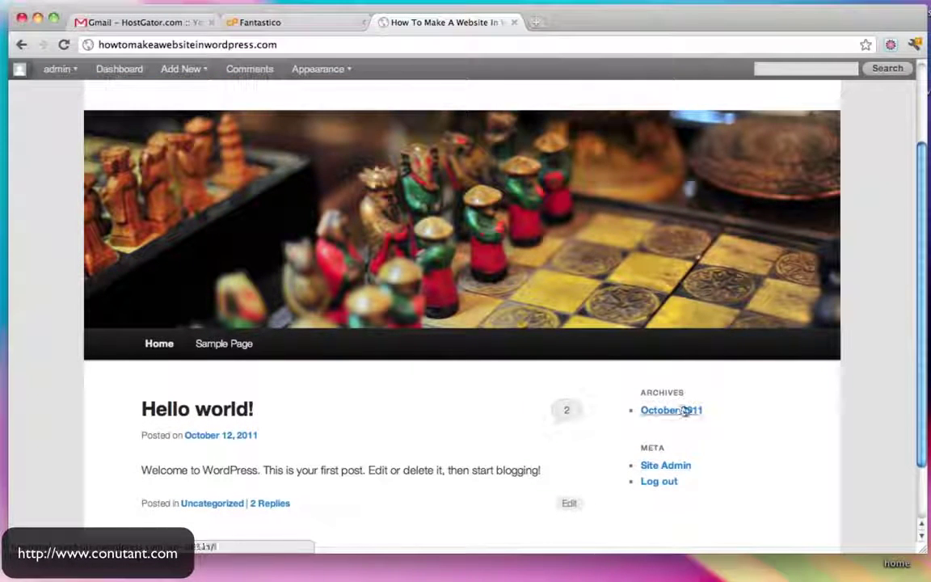
{"action": "scroll", "coordinate": [686, 434], "scroll_direction": "up", "scroll_amount": 3}
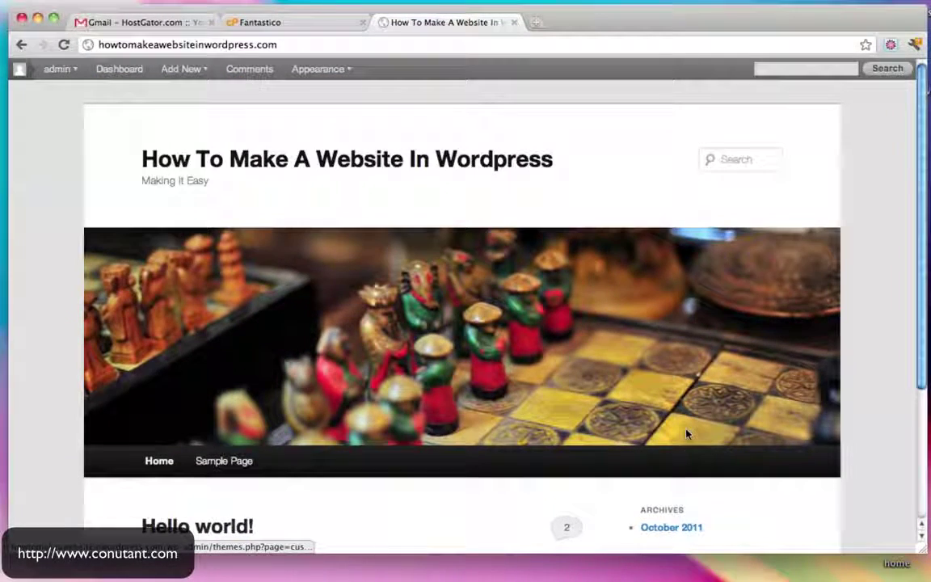
{"action": "scroll", "coordinate": [687, 434], "scroll_direction": "down", "scroll_amount": 1}
{"action": "scroll", "coordinate": [686, 434], "scroll_direction": "up", "scroll_amount": 1}
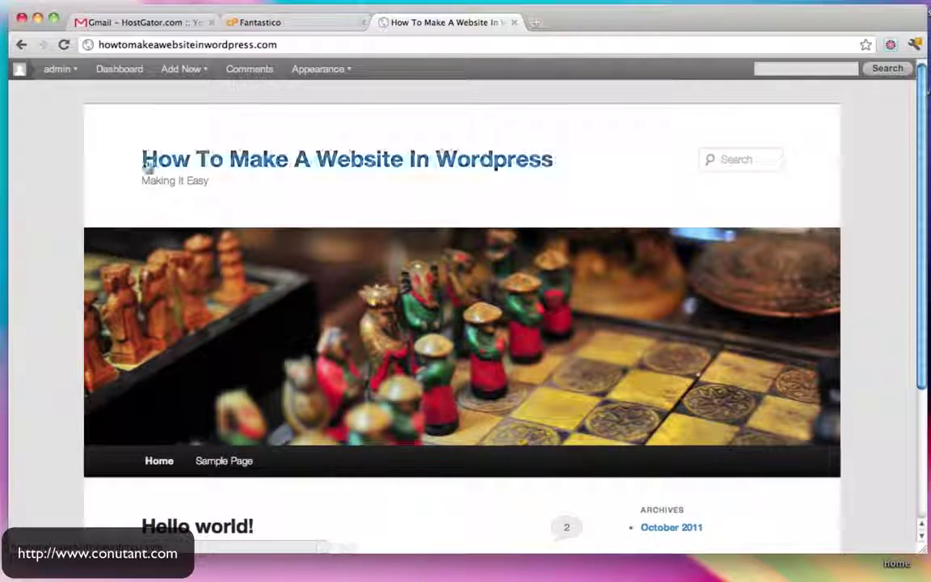
{"action": "scroll", "coordinate": [803, 333], "scroll_direction": "down", "scroll_amount": 5}
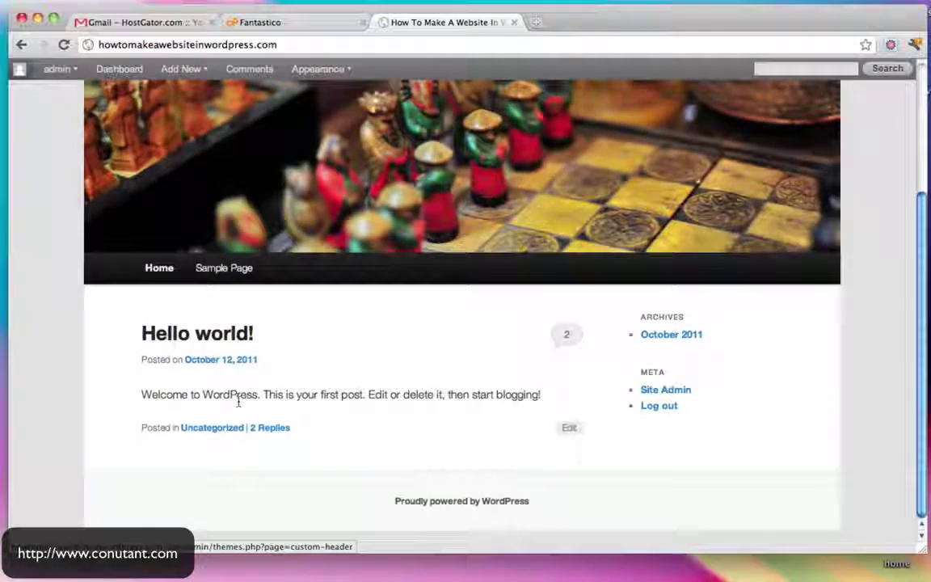
{"action": "scroll", "coordinate": [239, 402], "scroll_direction": "up", "scroll_amount": 5}
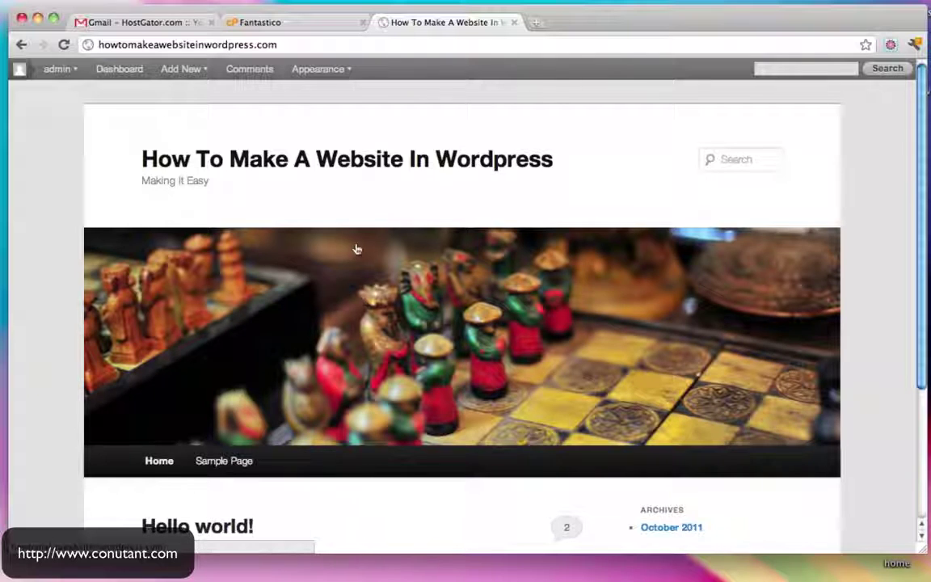
Go to the admin Dashboard, check the Appearance themes page, then return to Dashboard
{"action": "left_click", "coordinate": [123, 70]}
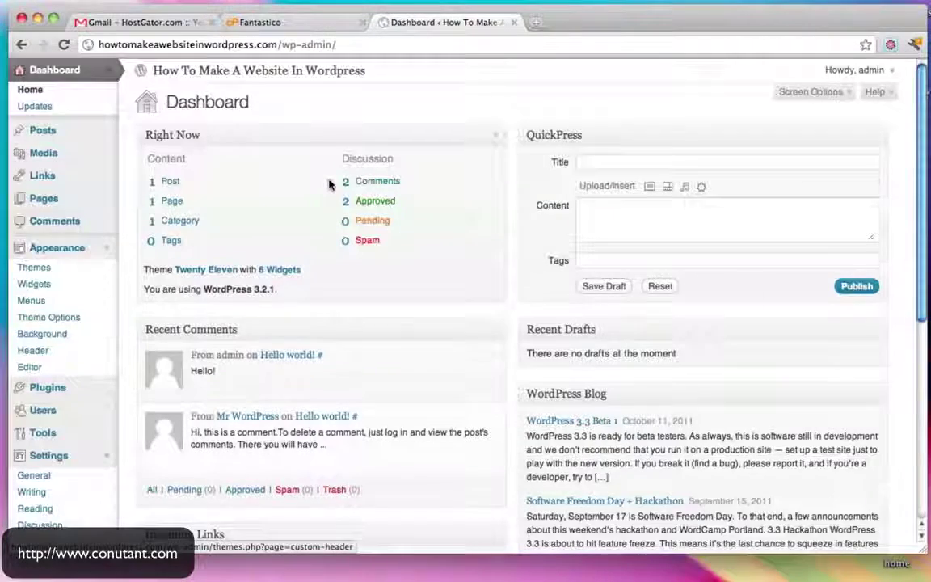
{"action": "scroll", "coordinate": [328, 182], "scroll_direction": "down", "scroll_amount": 3}
{"action": "scroll", "coordinate": [329, 183], "scroll_direction": "up", "scroll_amount": 3}
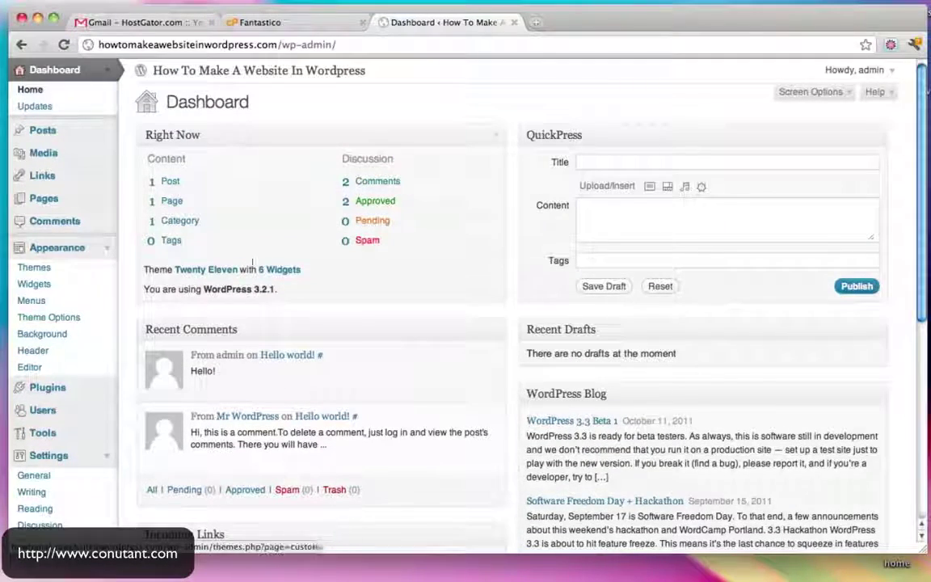
{"action": "left_click", "coordinate": [94, 244]}
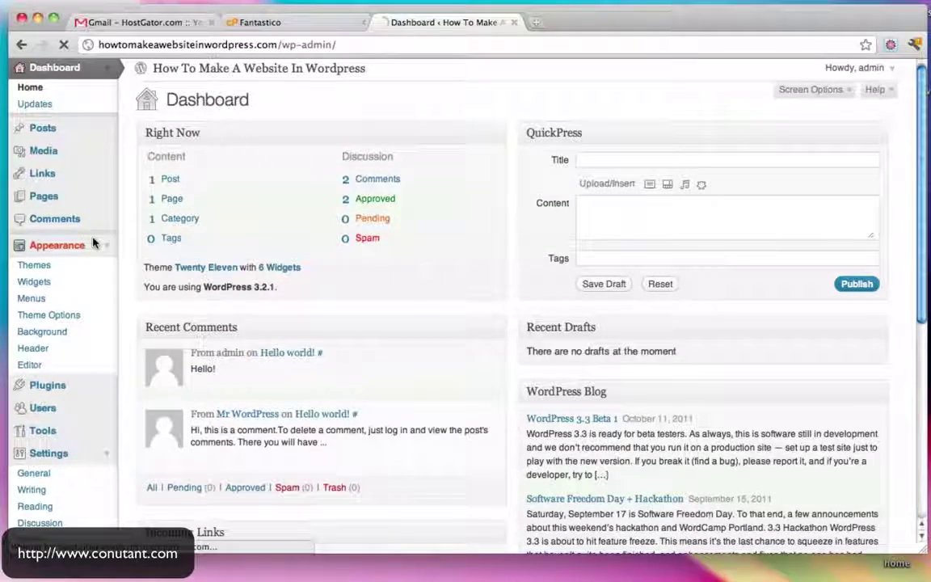
{"action": "left_click", "coordinate": [54, 71]}
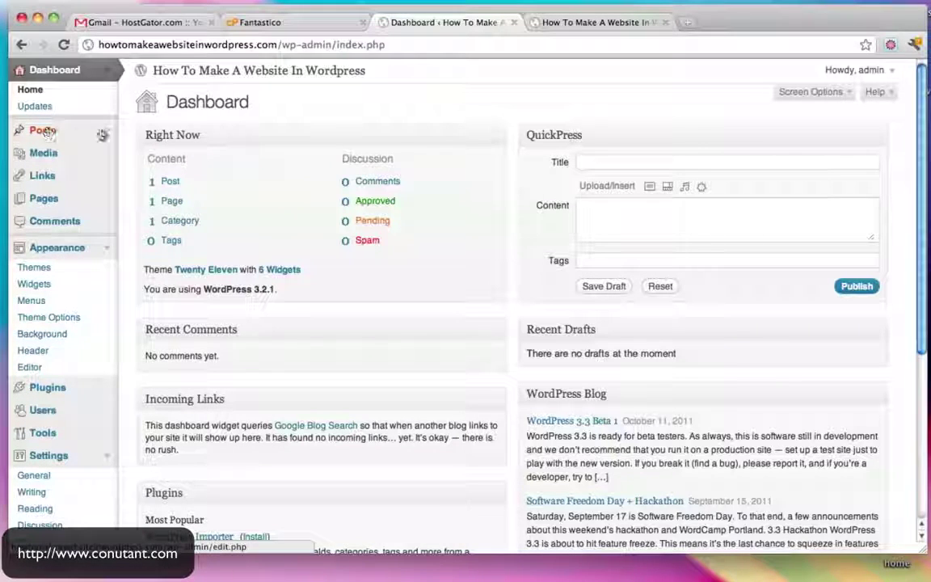
Glance at the blog front page tab, then open the admin Posts list
{"action": "left_click", "coordinate": [594, 22]}
{"action": "scroll", "coordinate": [572, 230], "scroll_direction": "down", "scroll_amount": 4}
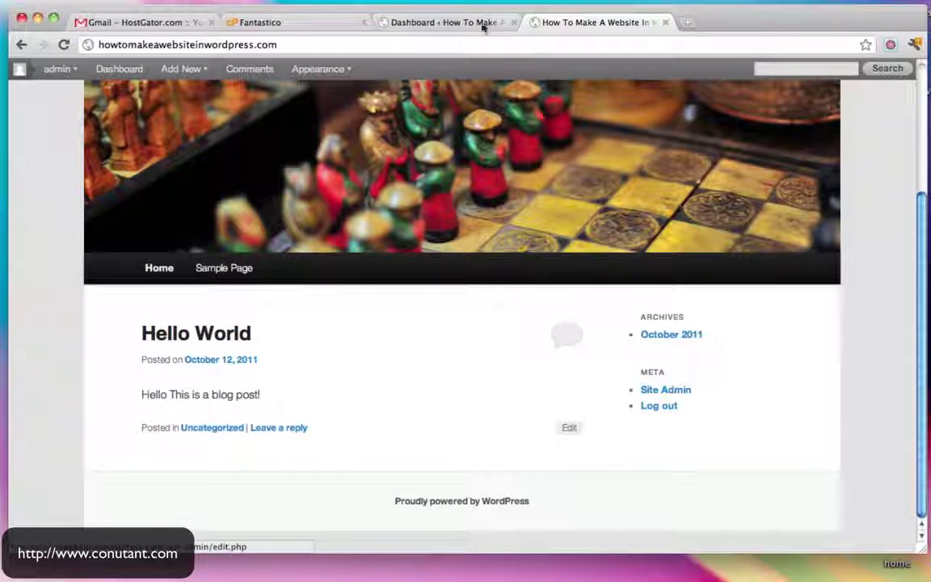
{"action": "left_click", "coordinate": [445, 22]}
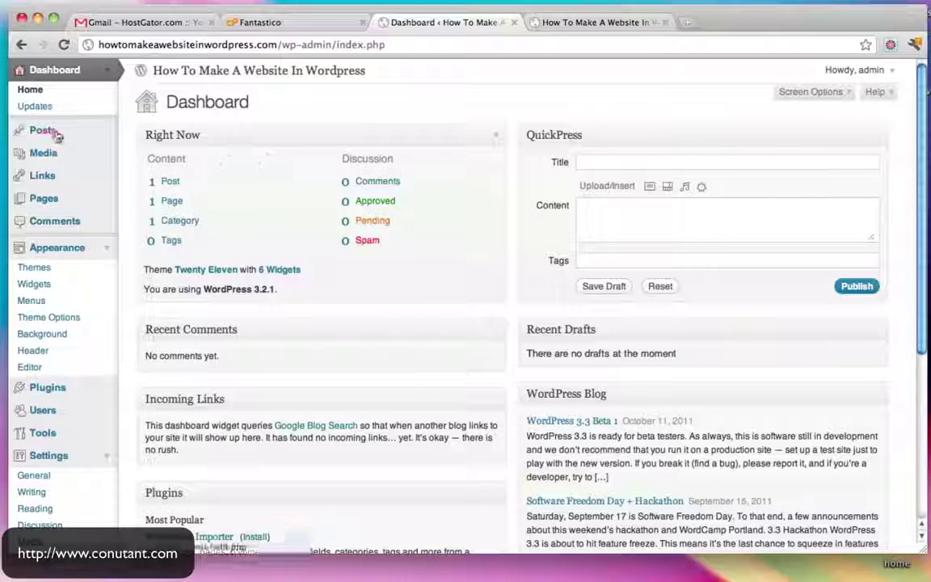
{"action": "left_click", "coordinate": [55, 133]}
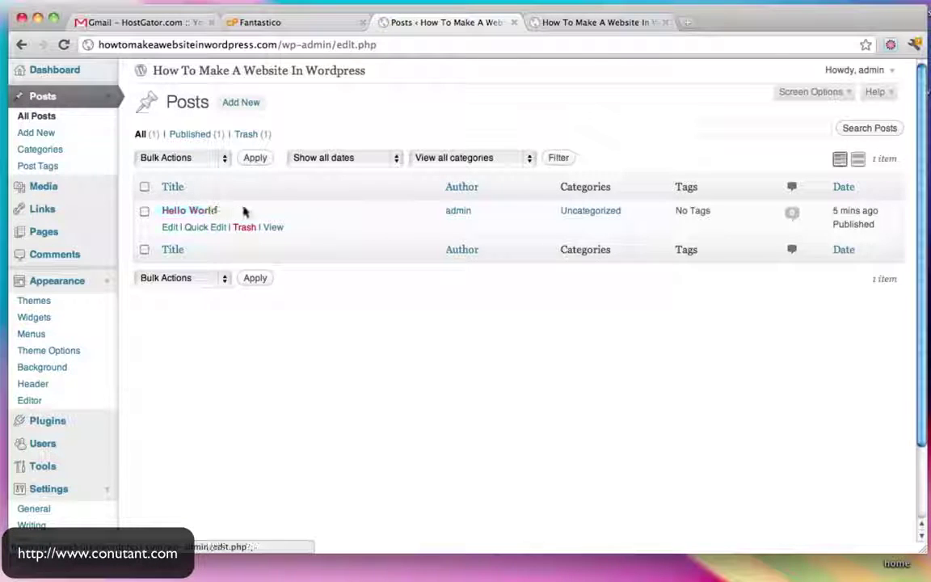
Scroll the Hello World post page, then return to the Posts list tab
{"action": "left_click", "coordinate": [593, 25]}
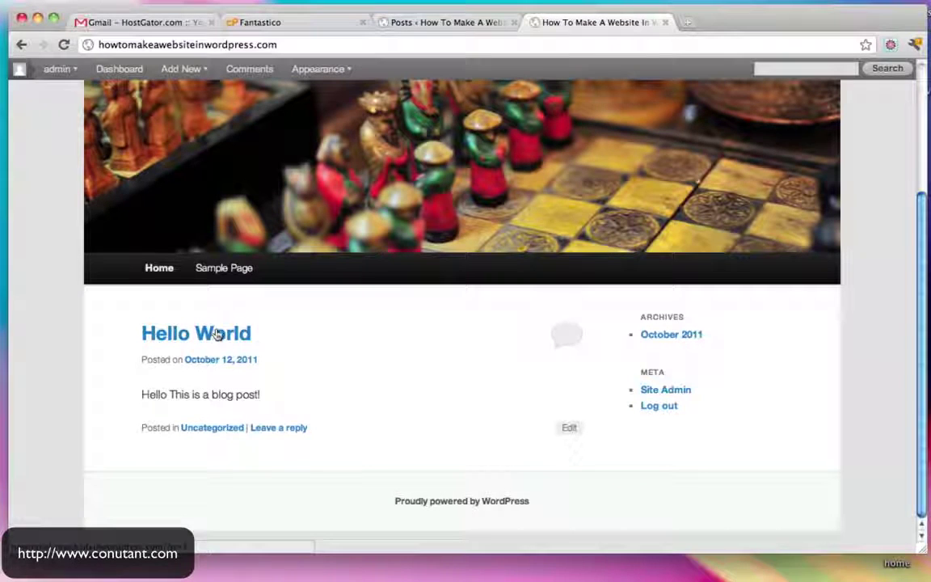
{"action": "scroll", "coordinate": [406, 287], "scroll_direction": "down", "scroll_amount": 5}
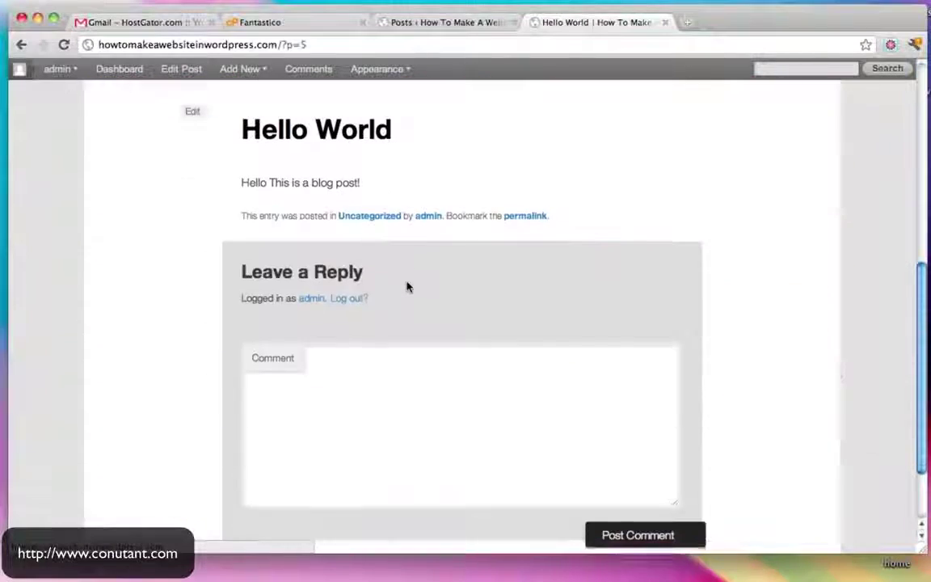
{"action": "scroll", "coordinate": [407, 285], "scroll_direction": "up", "scroll_amount": 2}
{"action": "scroll", "coordinate": [364, 474], "scroll_direction": "up", "scroll_amount": 5}
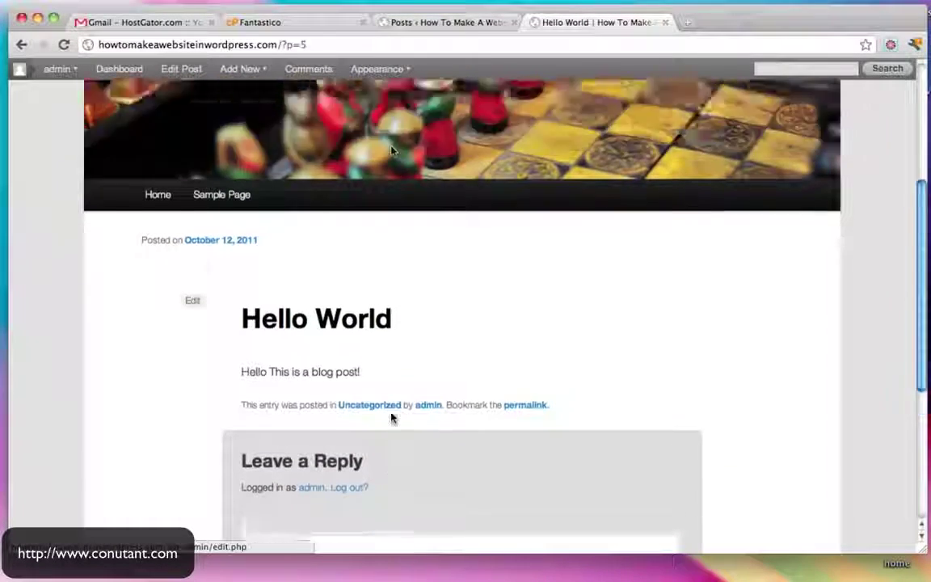
{"action": "left_click", "coordinate": [452, 25]}
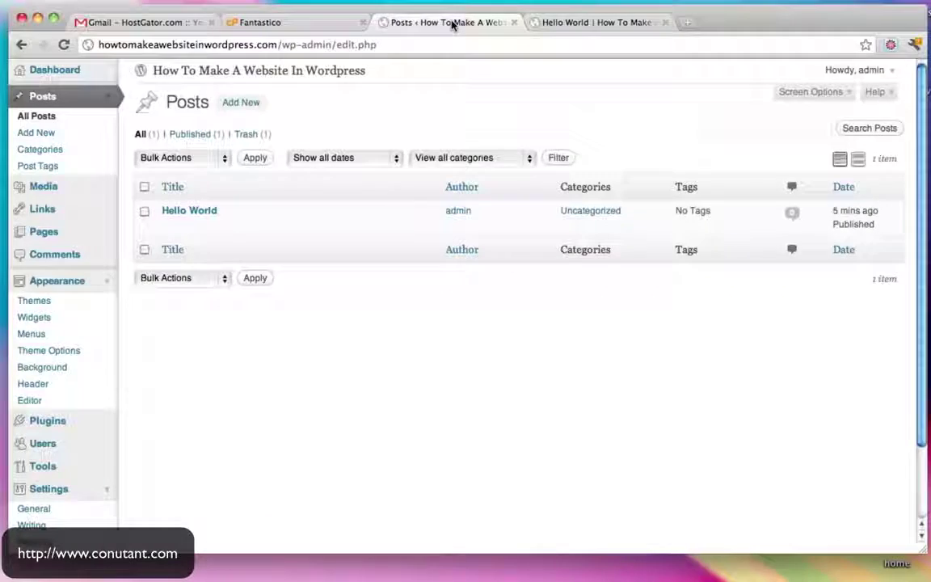
Write a new post titled 'Hello Youtube People!' with body 'I hope you are enjoying my video.'
{"action": "left_click", "coordinate": [240, 105]}
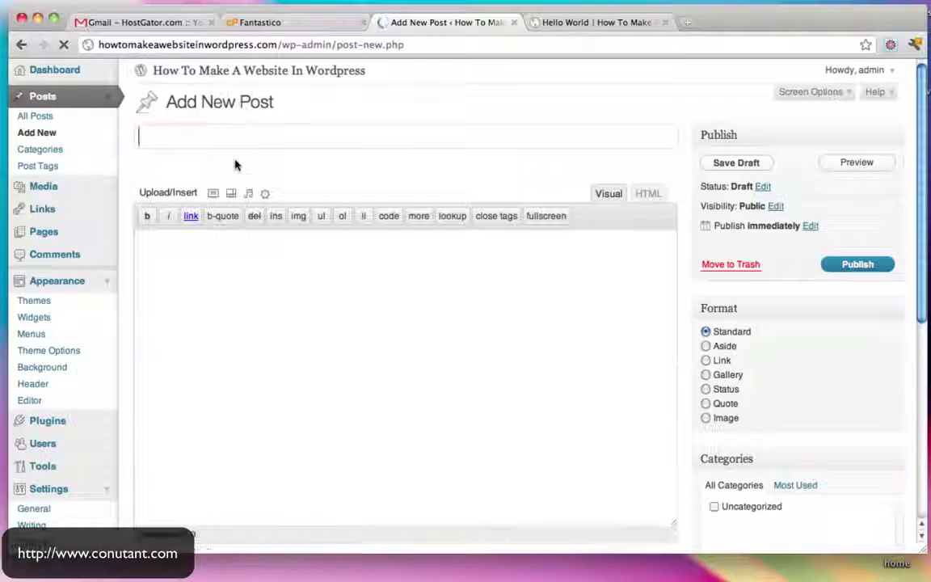
{"action": "type", "text": "He"}
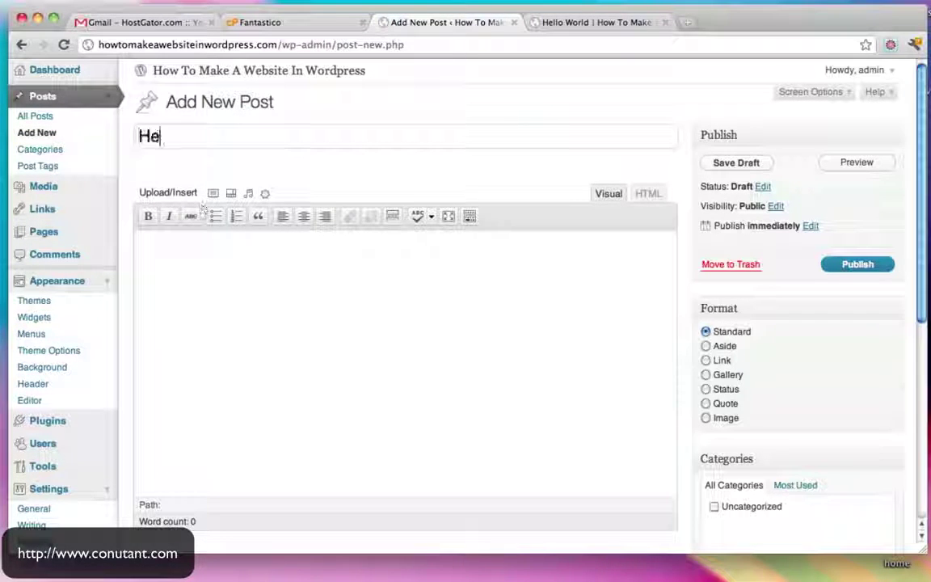
{"action": "type", "text": "llo Youtube People!"}
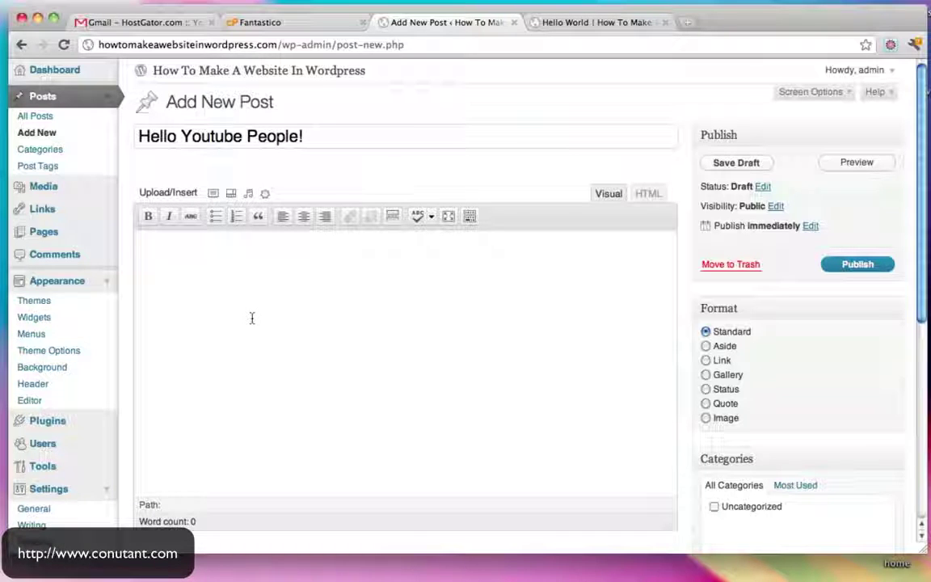
{"action": "left_click", "coordinate": [252, 318]}
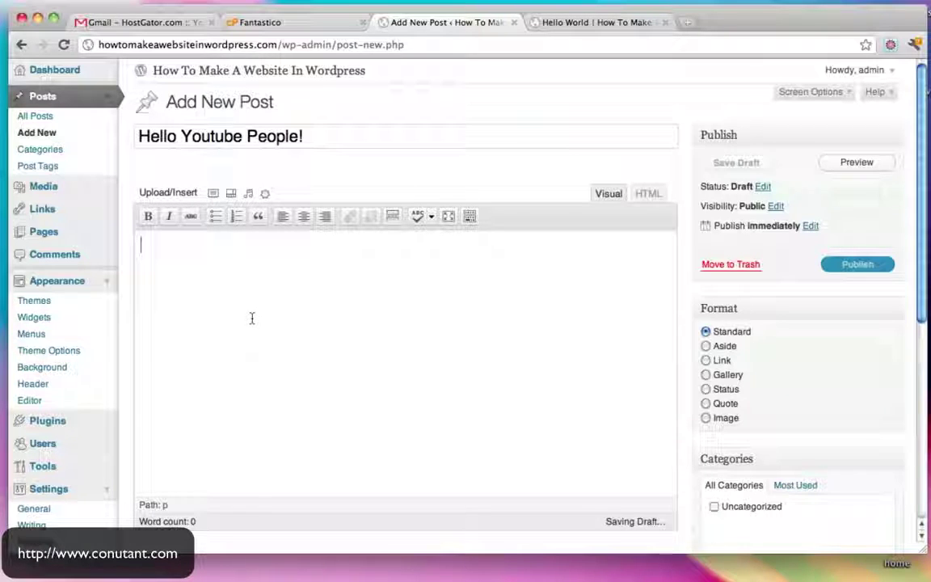
{"action": "type", "text": "I hope you are enjoying my video."}
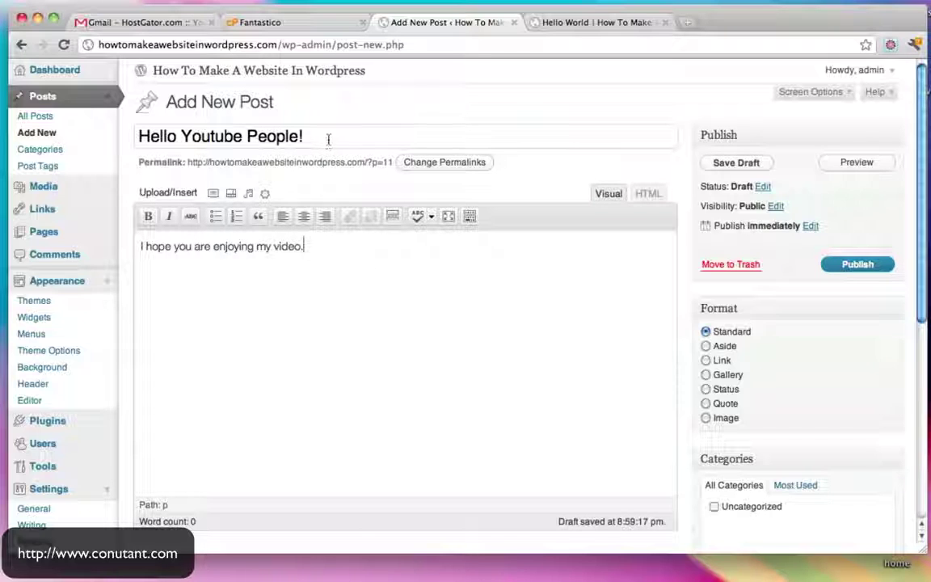
{"action": "left_click_drag", "start_coordinate": [329, 139], "coordinate": [118, 136]}
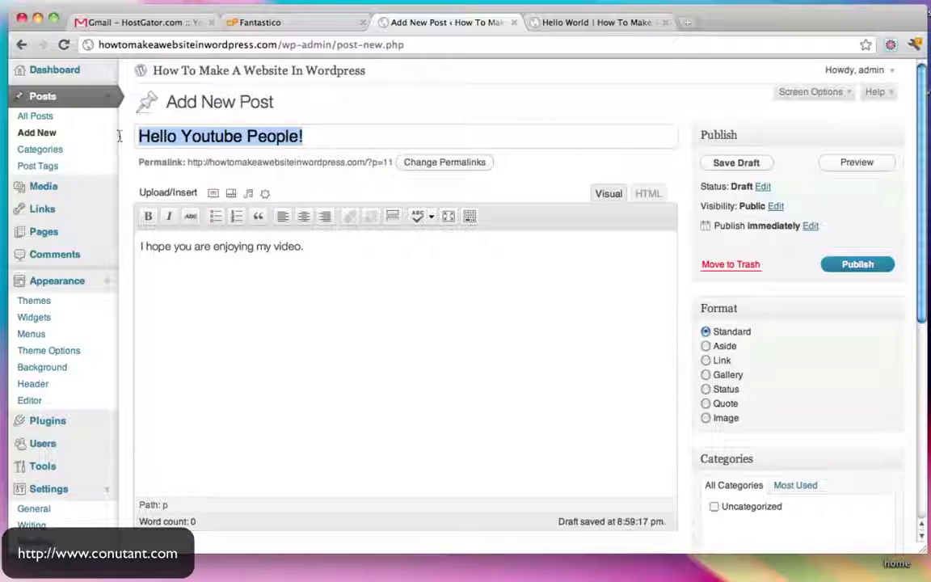
{"action": "left_click_drag", "start_coordinate": [351, 255], "coordinate": [139, 246]}
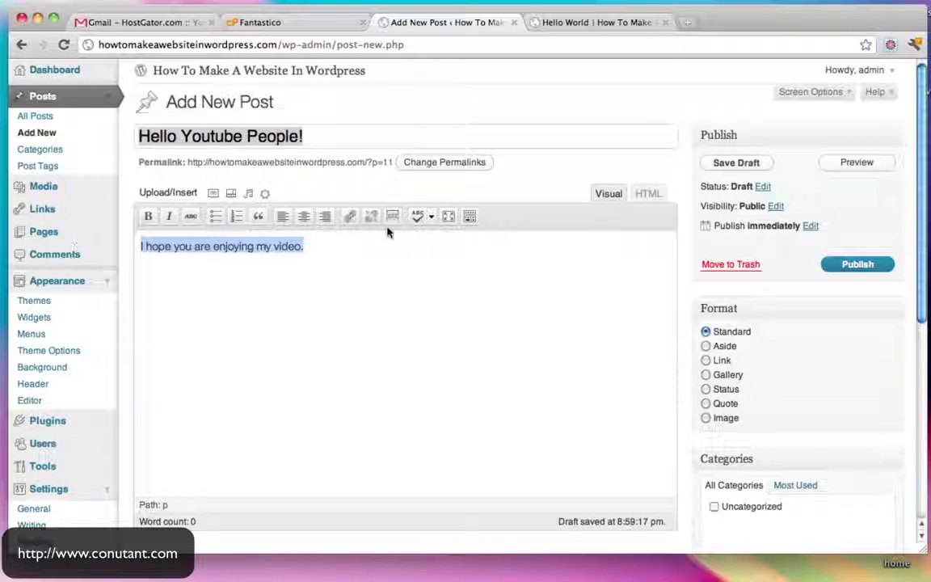
{"action": "left_click", "coordinate": [339, 251]}
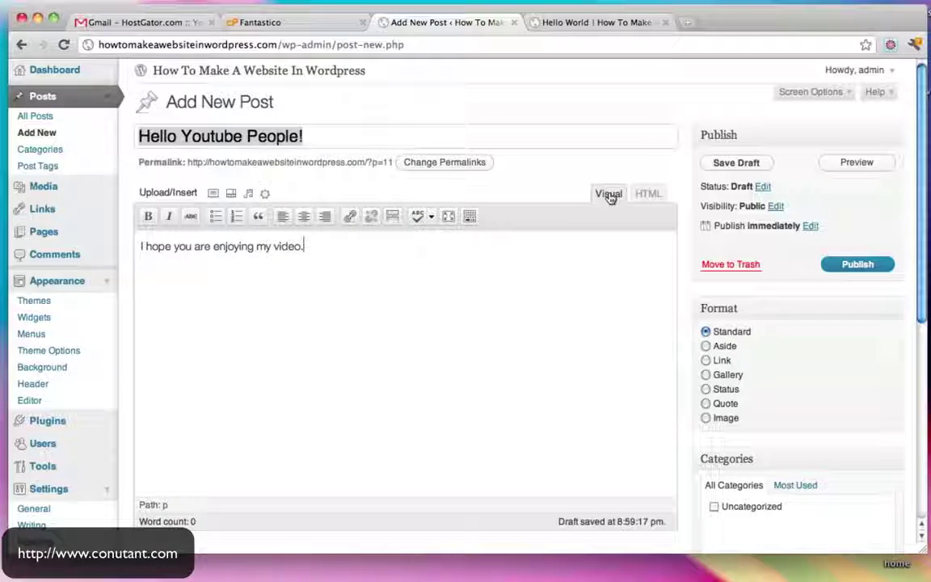
Check the post in the HTML and Visual views, publish it, and close the Fantastico tab
{"action": "left_click", "coordinate": [648, 194]}
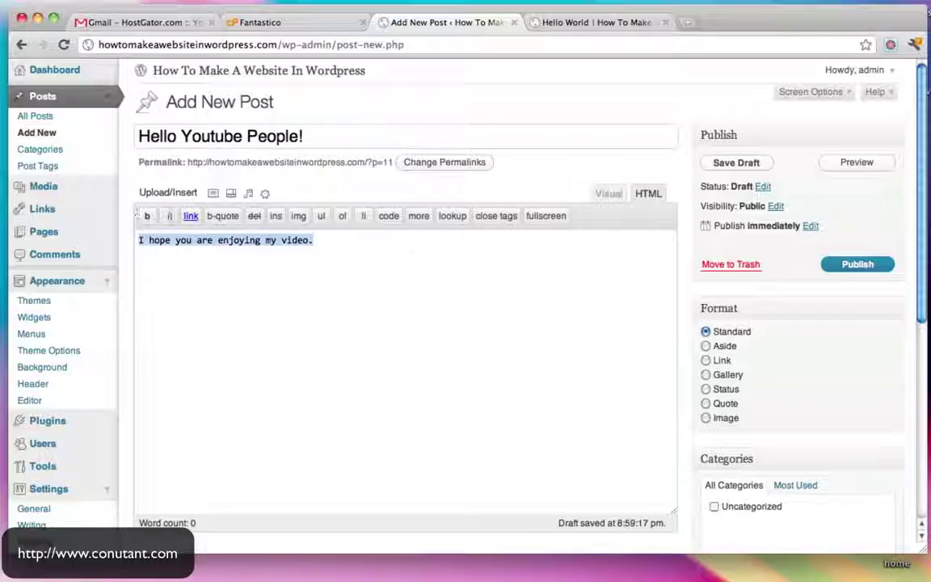
{"action": "left_click", "coordinate": [605, 194]}
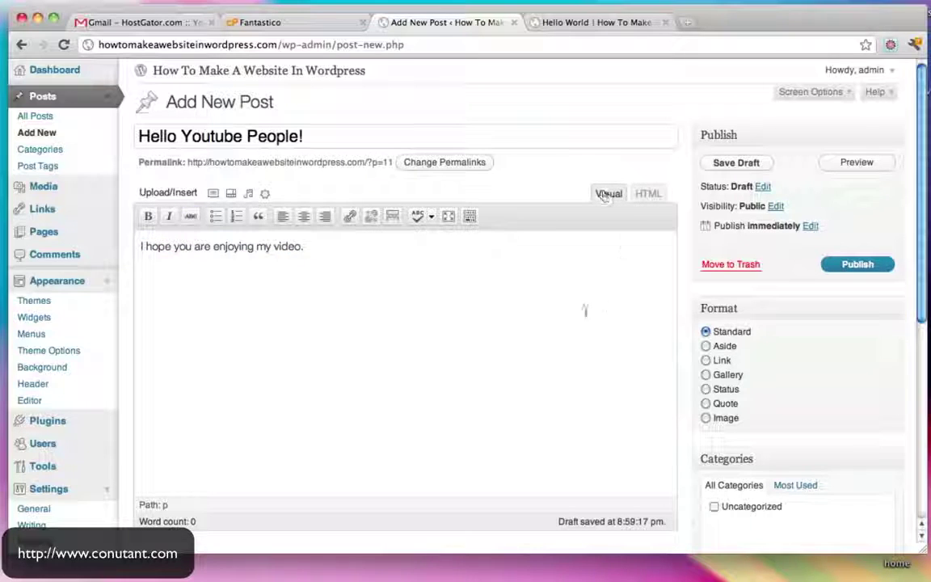
{"action": "left_click", "coordinate": [843, 266]}
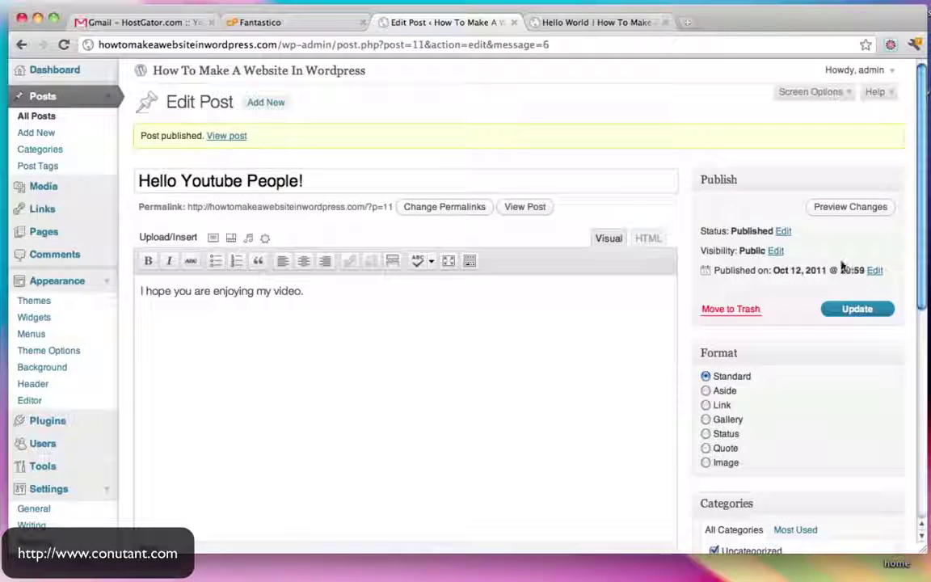
{"action": "left_click", "coordinate": [362, 22]}
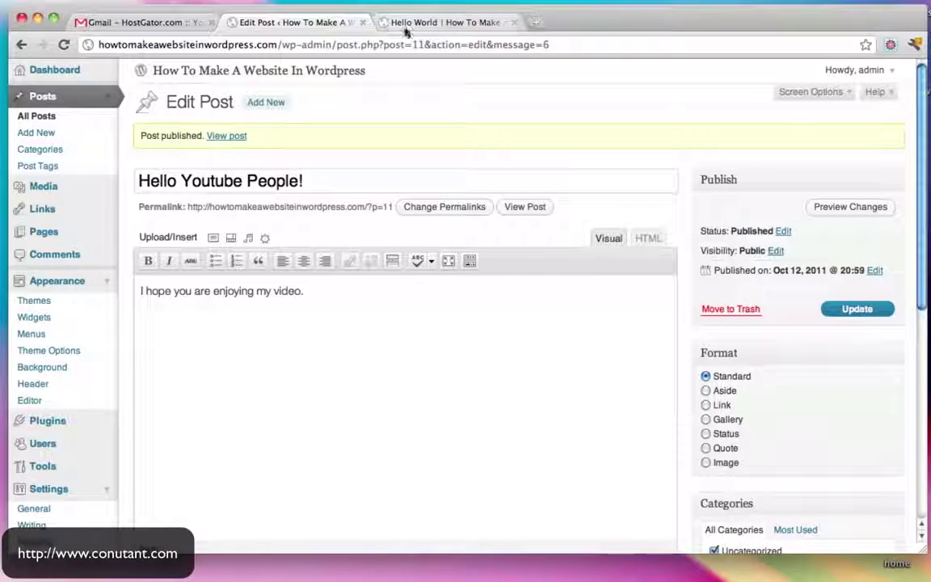
Confirm 'Hello Youtube People!' on the live homepage, then return to the admin Posts list
{"action": "left_click", "coordinate": [406, 25]}
{"action": "left_click", "coordinate": [173, 157]}
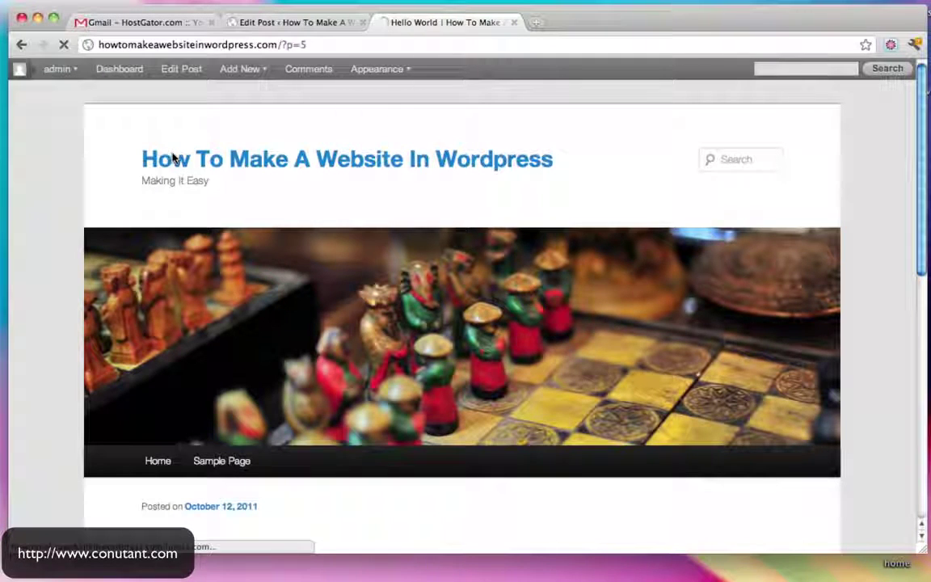
{"action": "scroll", "coordinate": [447, 194], "scroll_direction": "down", "scroll_amount": 5}
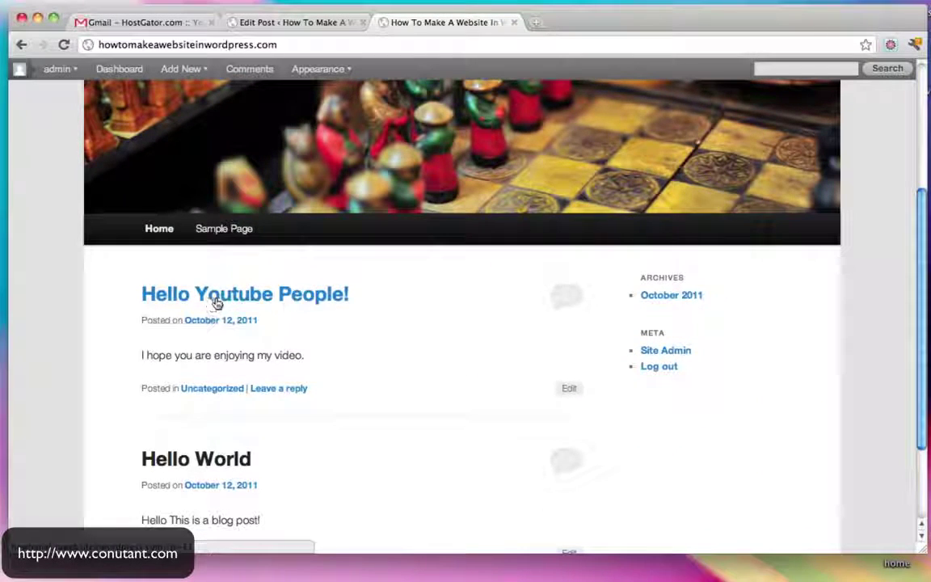
{"action": "scroll", "coordinate": [259, 301], "scroll_direction": "down", "scroll_amount": 3}
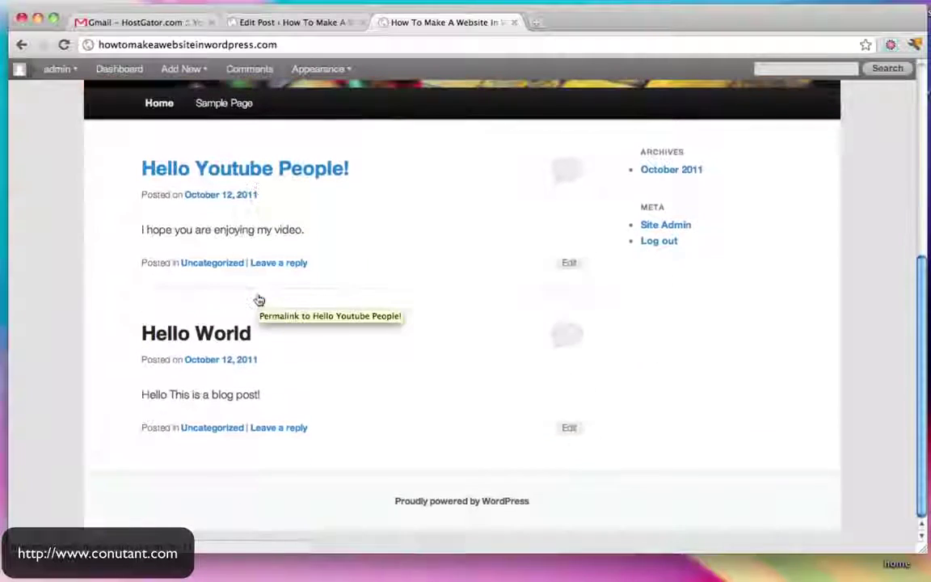
{"action": "scroll", "coordinate": [258, 302], "scroll_direction": "up", "scroll_amount": 5}
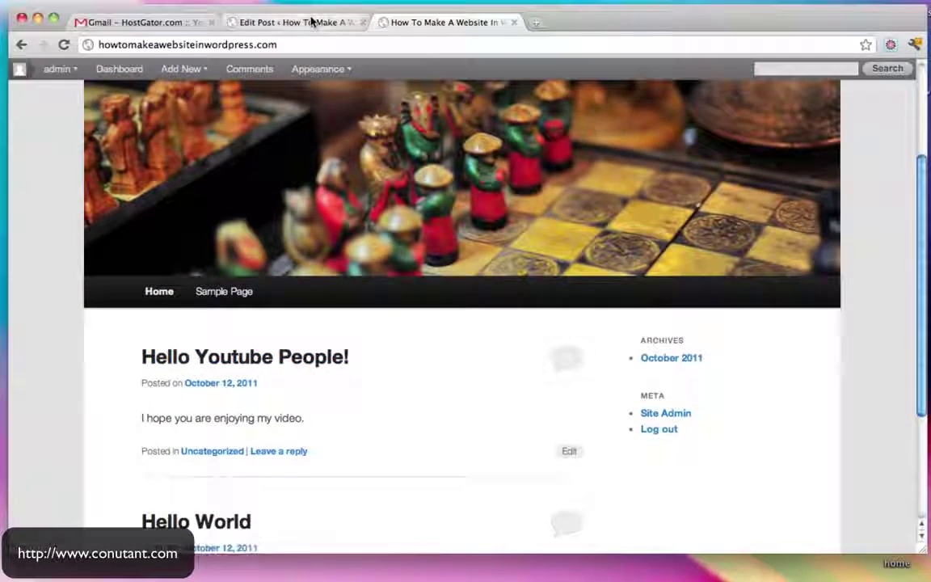
{"action": "left_click", "coordinate": [307, 22]}
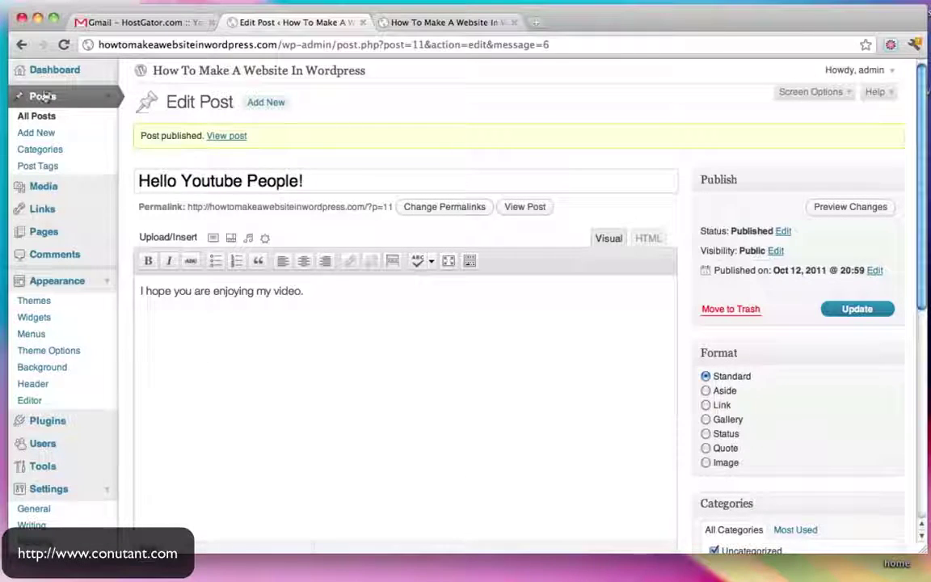
{"action": "left_click", "coordinate": [43, 96]}
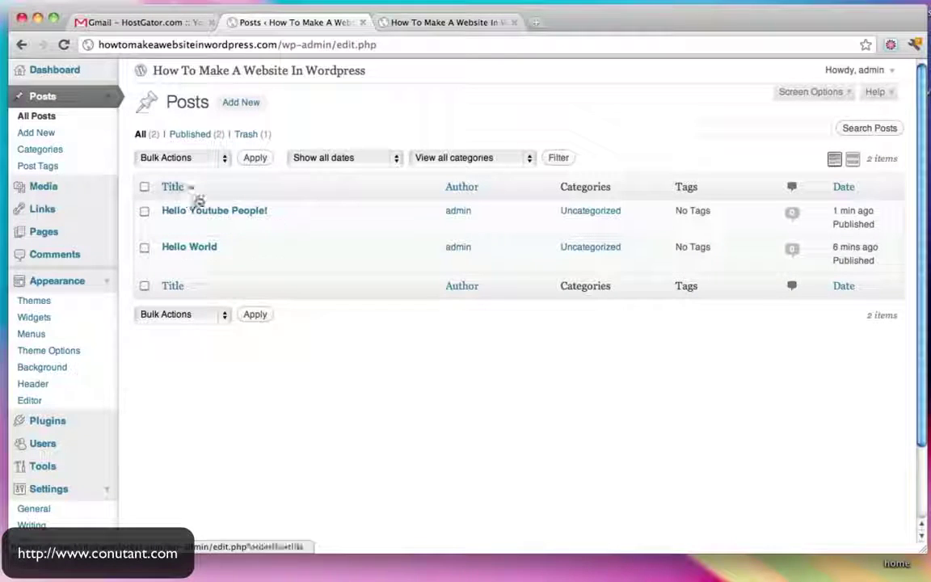
Publish a new post titled 'Hi There!' with the body text 'Hi There!'
{"action": "left_click", "coordinate": [246, 105]}
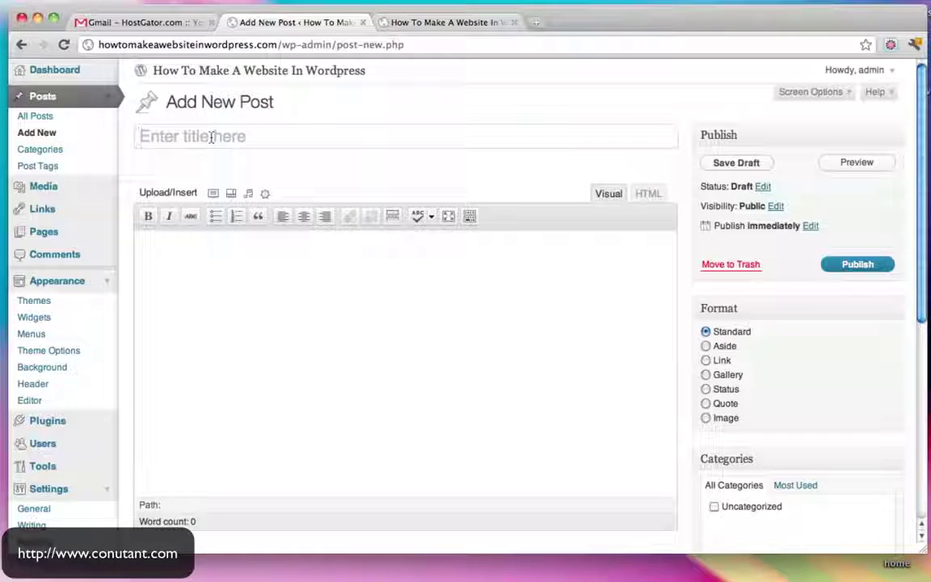
{"action": "type", "text": "Hi There!"}
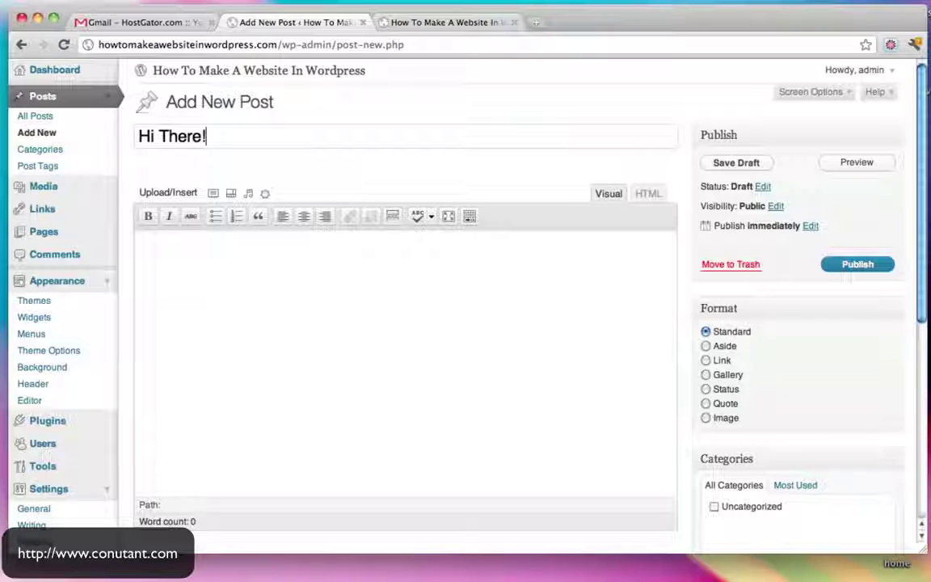
{"action": "left_click", "coordinate": [260, 296]}
{"action": "type", "text": "Hi There!"}
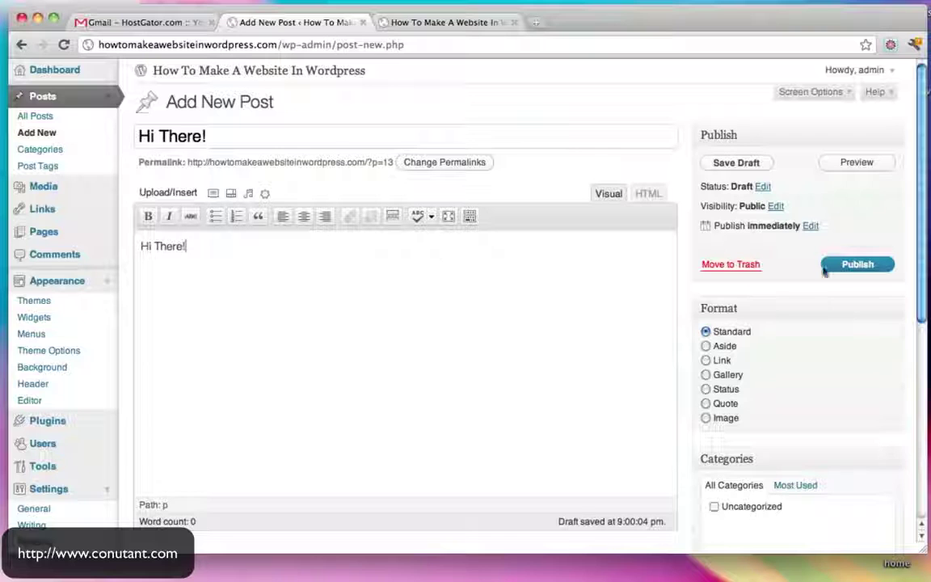
{"action": "left_click", "coordinate": [848, 267]}
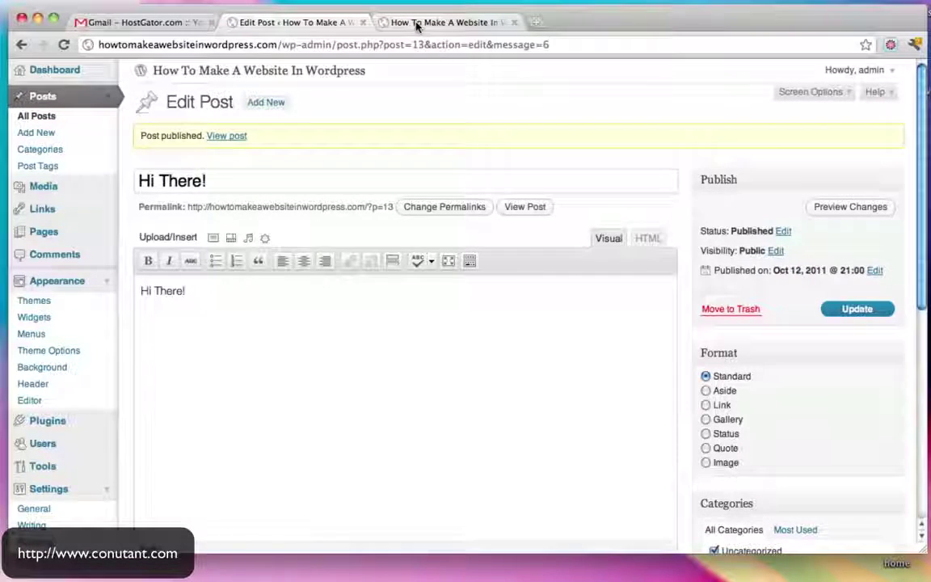
{"action": "left_click", "coordinate": [413, 22]}
Reload the live homepage and browse it to find 'Hi There!' as the newest post
{"action": "left_click", "coordinate": [236, 157]}
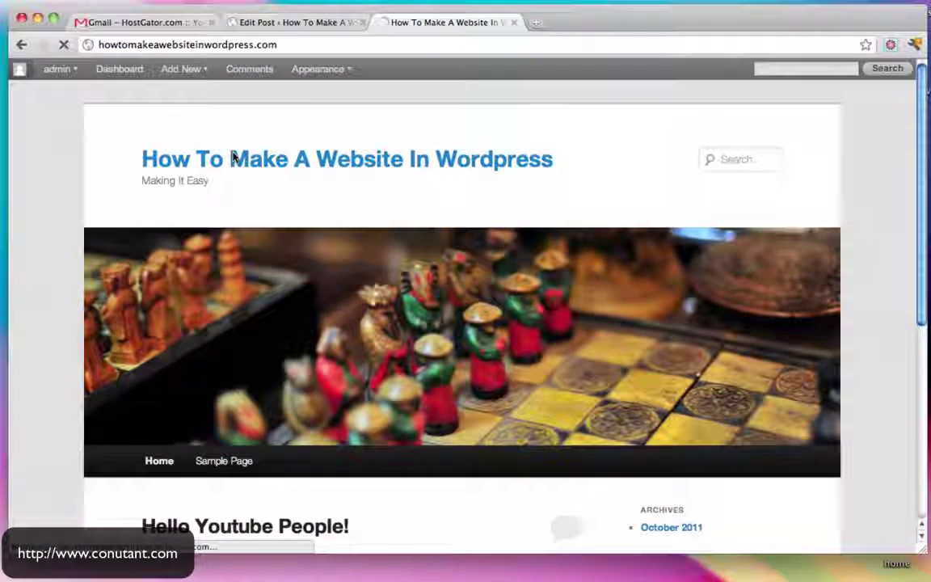
{"action": "scroll", "coordinate": [520, 281], "scroll_direction": "down", "scroll_amount": 5}
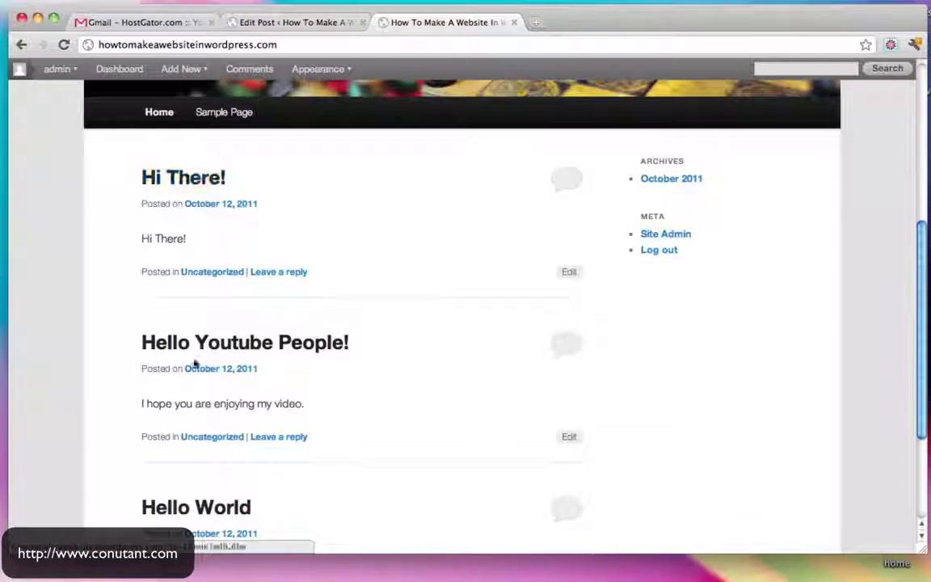
{"action": "scroll", "coordinate": [195, 368], "scroll_direction": "down", "scroll_amount": 3}
{"action": "scroll", "coordinate": [259, 231], "scroll_direction": "up", "scroll_amount": 2}
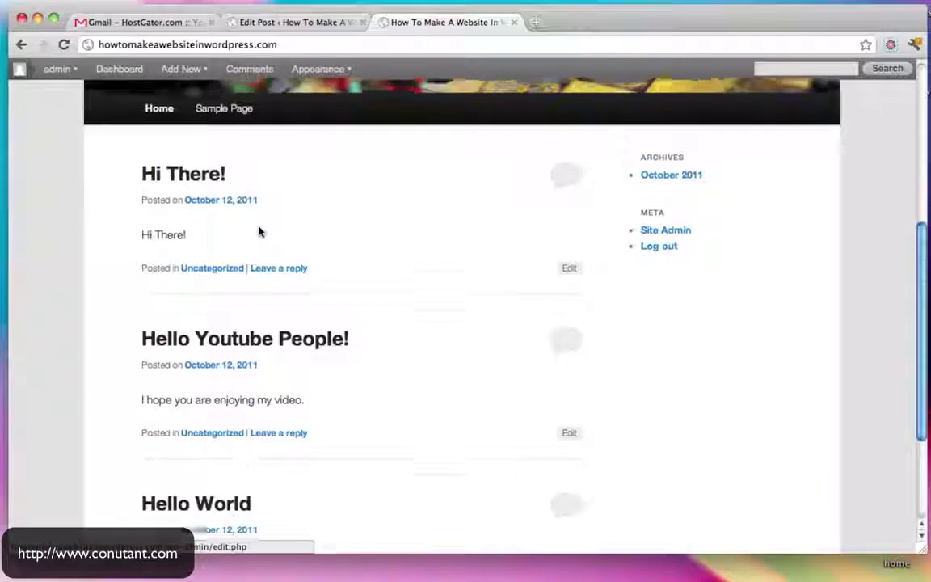
{"action": "scroll", "coordinate": [261, 232], "scroll_direction": "down", "scroll_amount": 3}
{"action": "scroll", "coordinate": [321, 388], "scroll_direction": "up", "scroll_amount": 4}
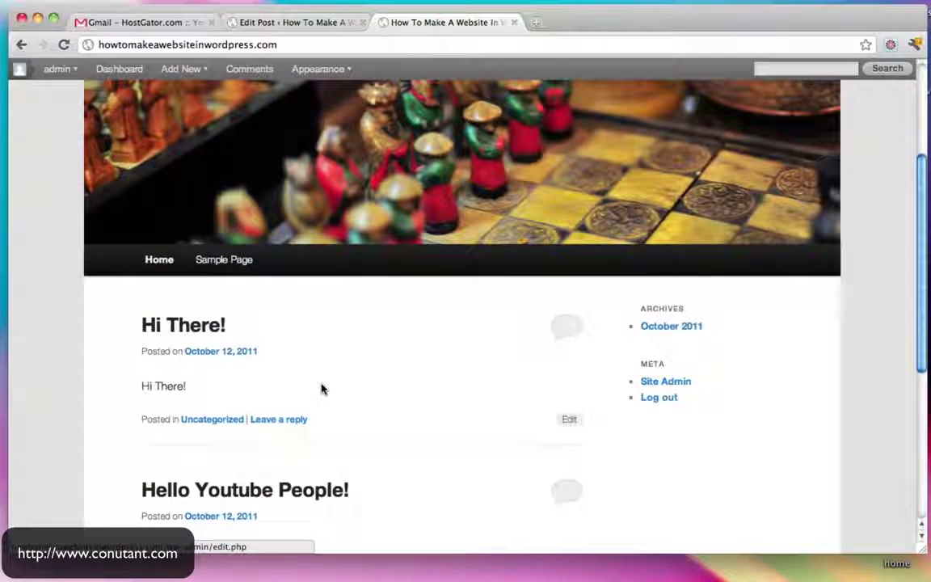
{"action": "scroll", "coordinate": [322, 387], "scroll_direction": "down", "scroll_amount": 3}
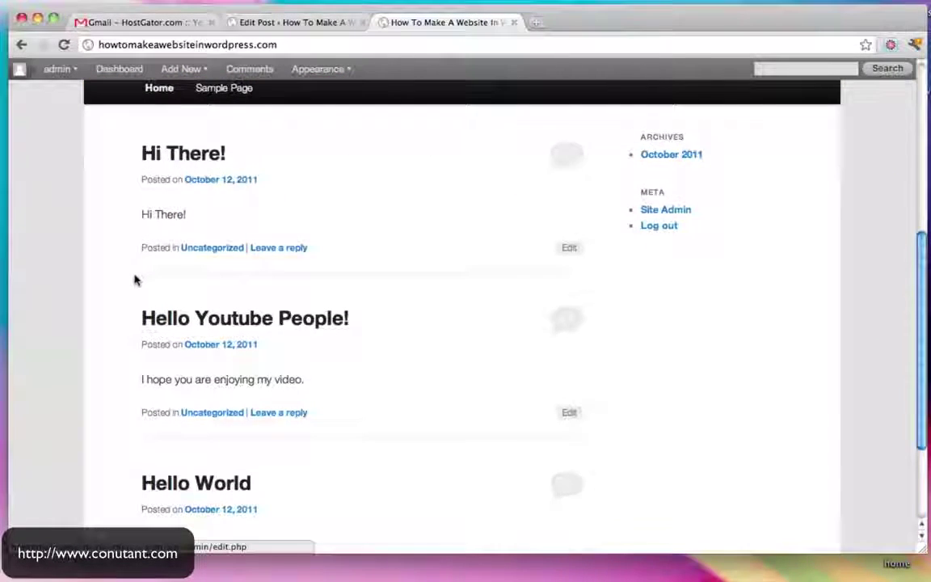
{"action": "scroll", "coordinate": [138, 275], "scroll_direction": "down", "scroll_amount": 3}
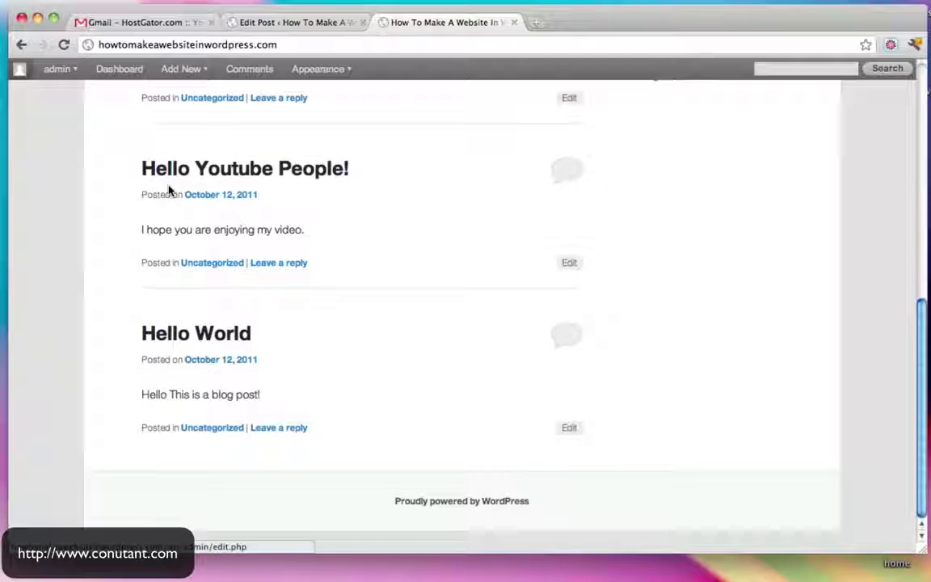
{"action": "scroll", "coordinate": [299, 389], "scroll_direction": "up", "scroll_amount": 8}
{"action": "scroll", "coordinate": [387, 389], "scroll_direction": "down", "scroll_amount": 4}
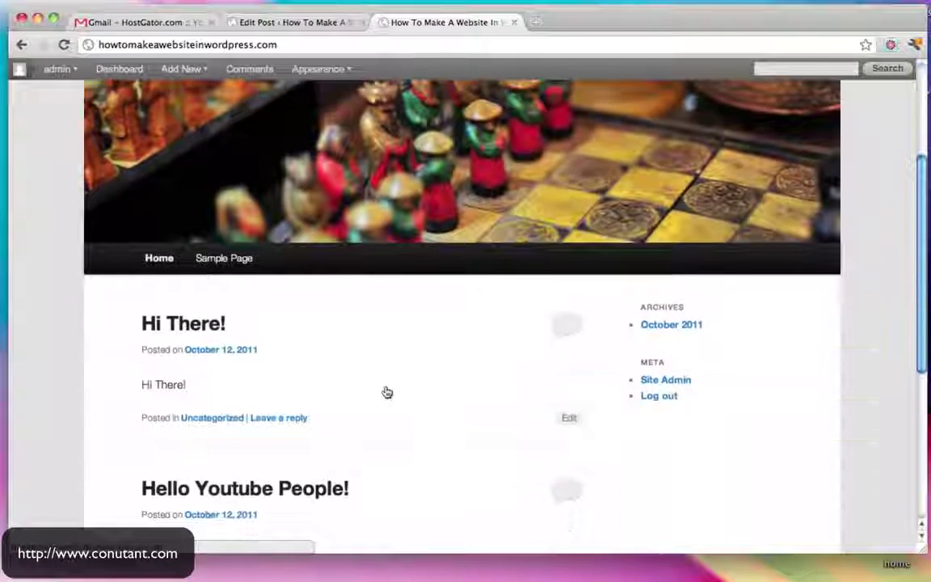
{"action": "scroll", "coordinate": [387, 392], "scroll_direction": "down", "scroll_amount": 4}
{"action": "scroll", "coordinate": [387, 392], "scroll_direction": "up", "scroll_amount": 4}
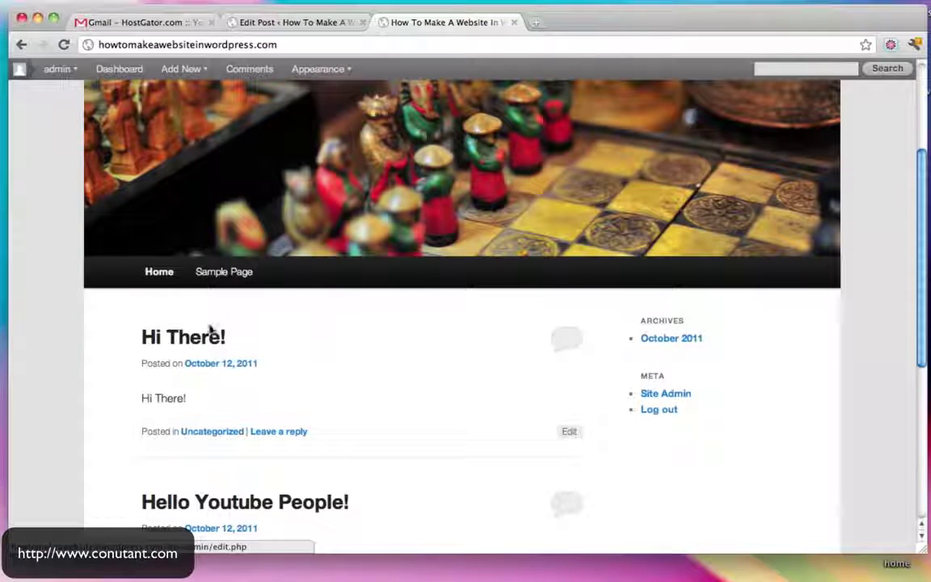
{"action": "scroll", "coordinate": [225, 271], "scroll_direction": "up", "scroll_amount": 1}
{"action": "scroll", "coordinate": [227, 274], "scroll_direction": "up", "scroll_amount": 3}
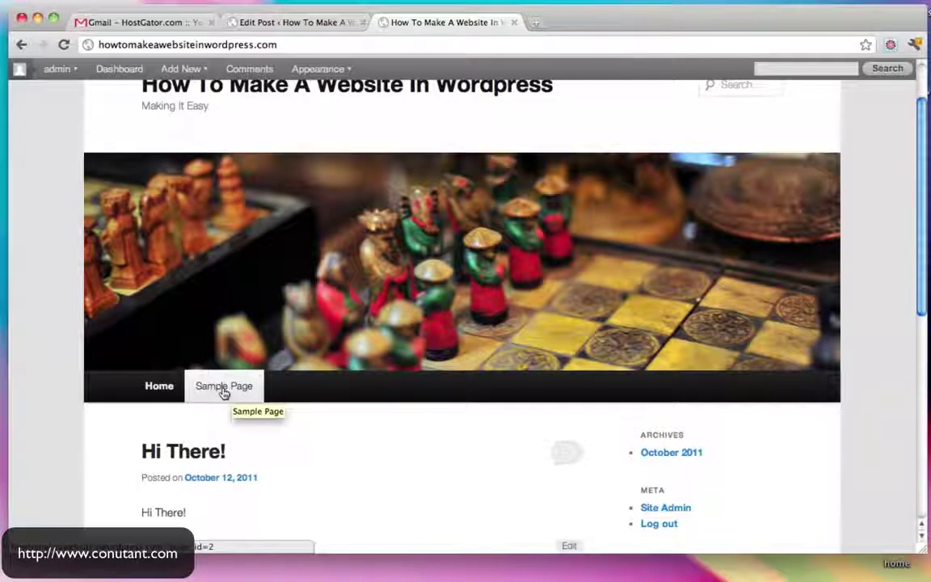
{"action": "scroll", "coordinate": [224, 392], "scroll_direction": "down", "scroll_amount": 2}
View the live Sample Page, then close the site tab to return to Edit Post
{"action": "left_click", "coordinate": [229, 366]}
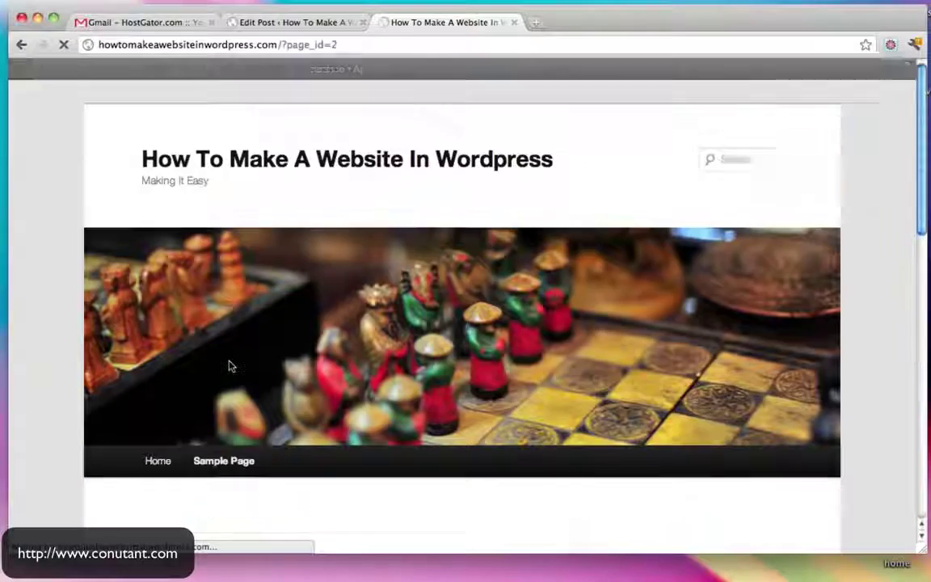
{"action": "scroll", "coordinate": [229, 366], "scroll_direction": "down", "scroll_amount": 5}
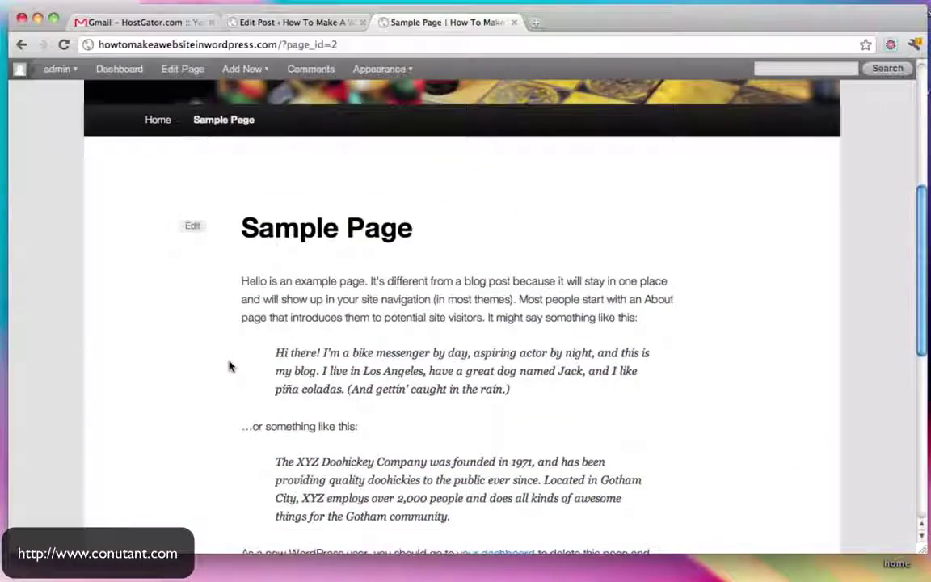
{"action": "scroll", "coordinate": [230, 366], "scroll_direction": "down", "scroll_amount": 4}
{"action": "scroll", "coordinate": [230, 366], "scroll_direction": "up", "scroll_amount": 10}
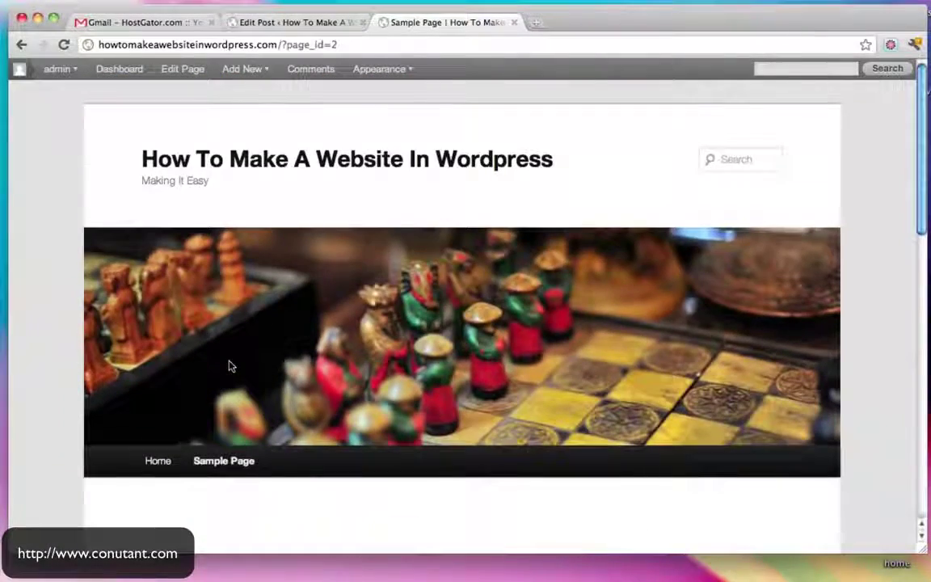
{"action": "left_click", "coordinate": [514, 23]}
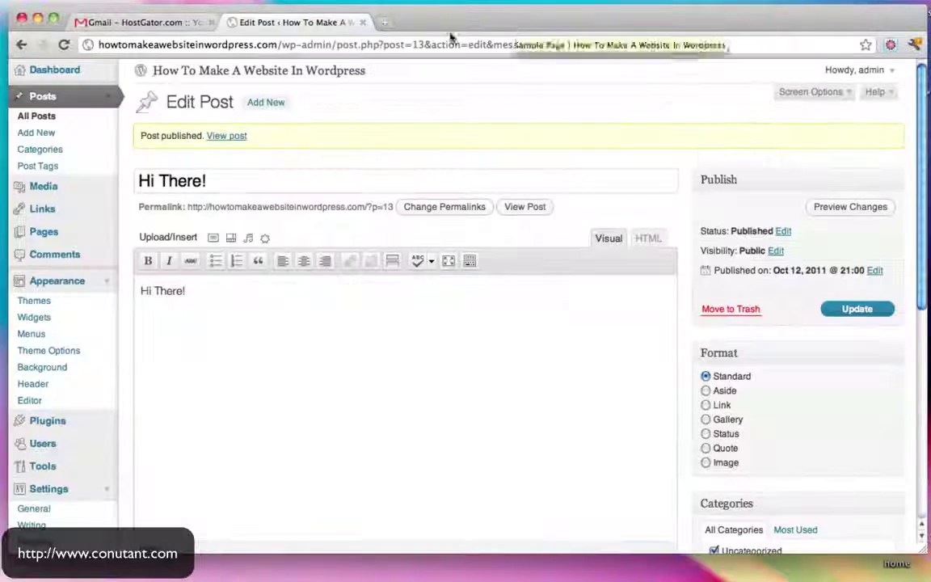
Publish a new page titled 'Services' with the text 'Learn Websites N' Stuff'
{"action": "left_click", "coordinate": [66, 73]}
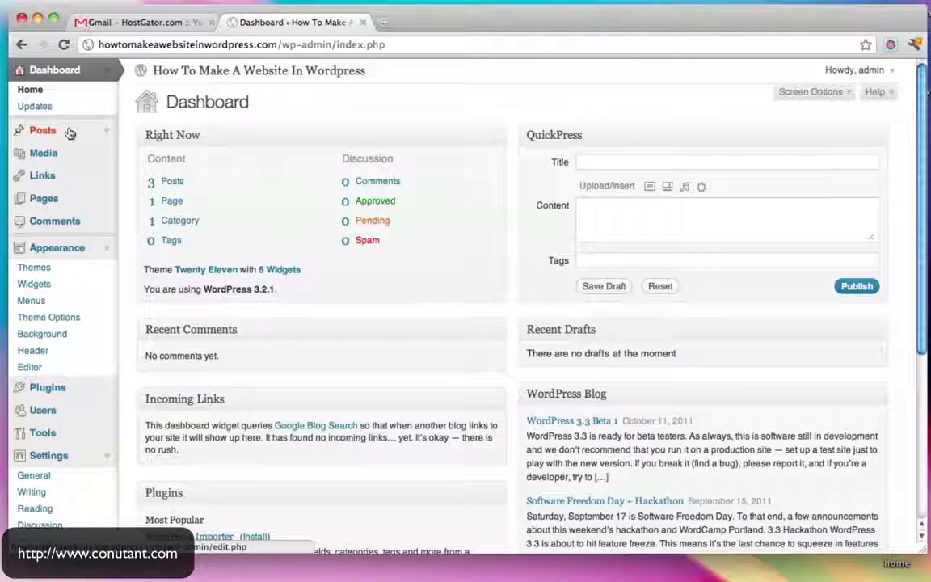
{"action": "left_click", "coordinate": [106, 205]}
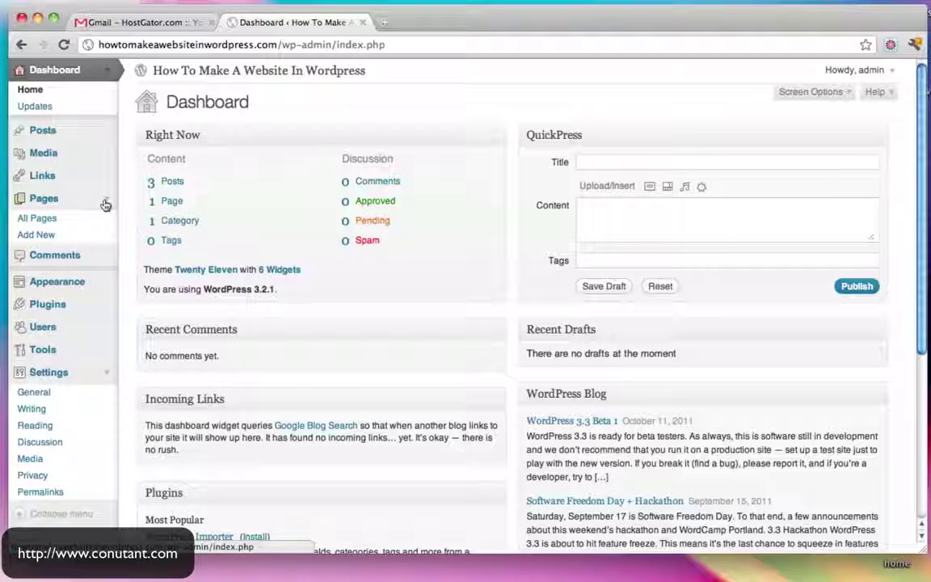
{"action": "left_click", "coordinate": [45, 234]}
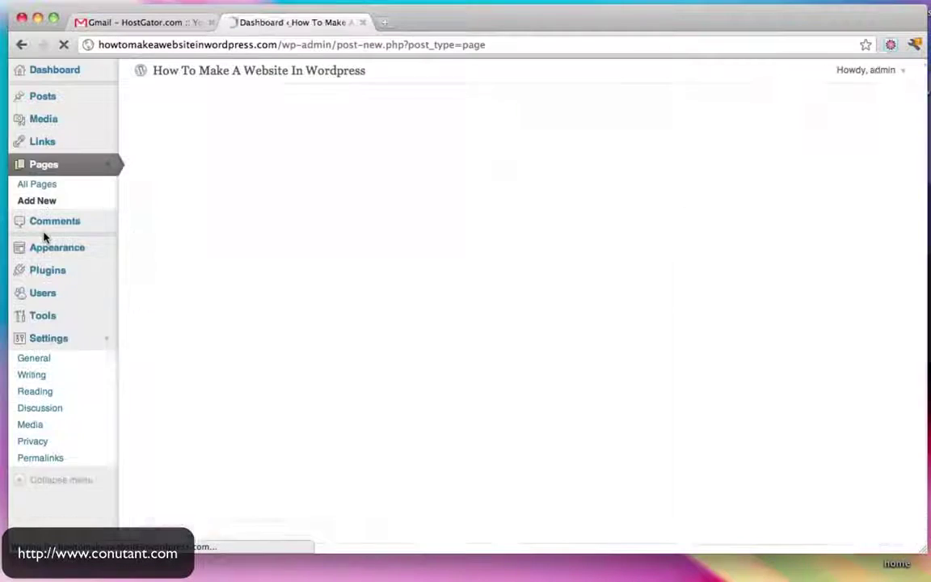
{"action": "type", "text": "Se"}
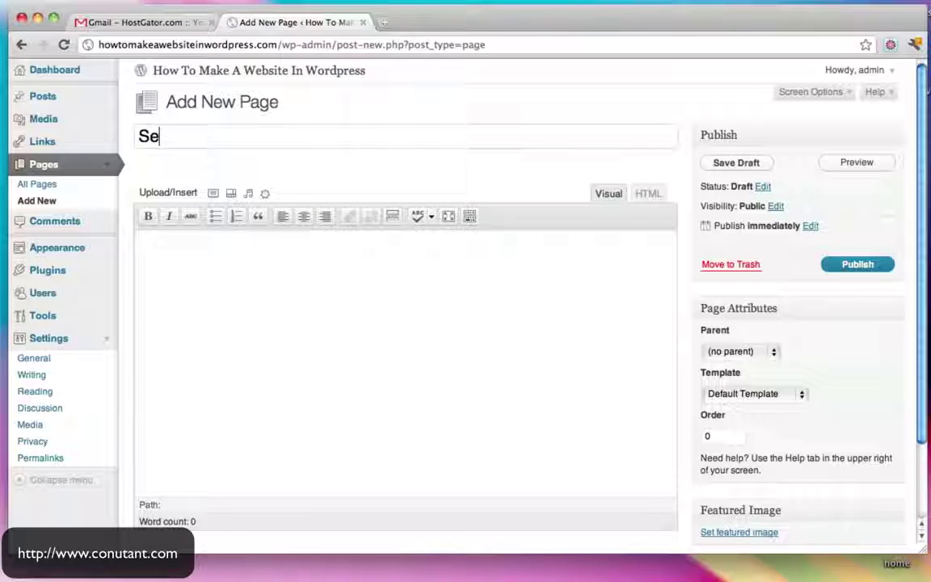
{"action": "type", "text": "ri"}
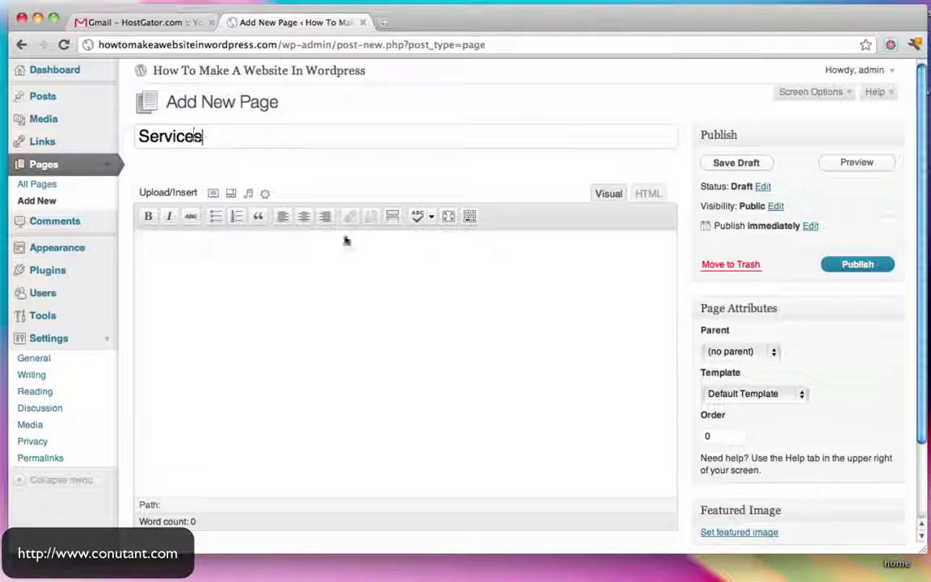
{"action": "left_click", "coordinate": [405, 308]}
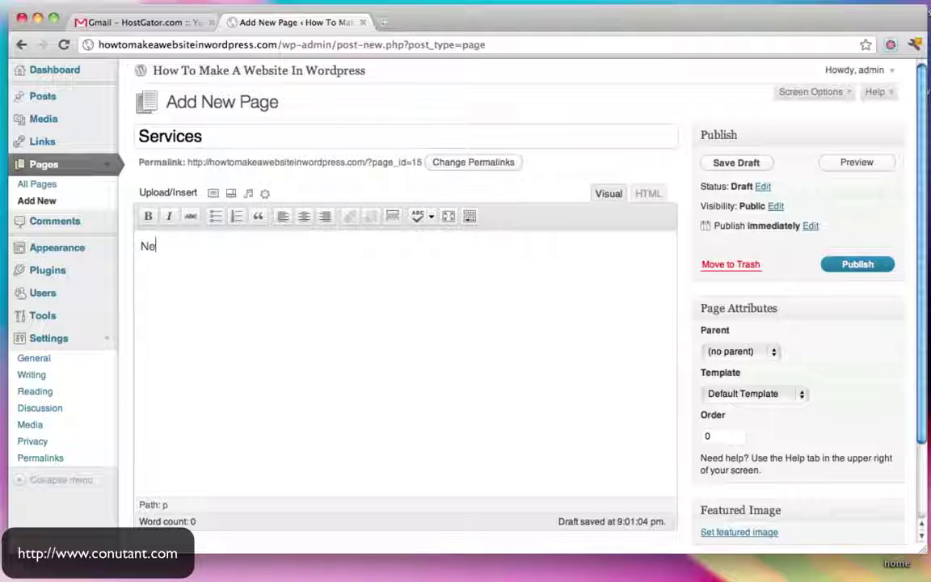
{"action": "type", "text": "Learn Websites N' Stuff"}
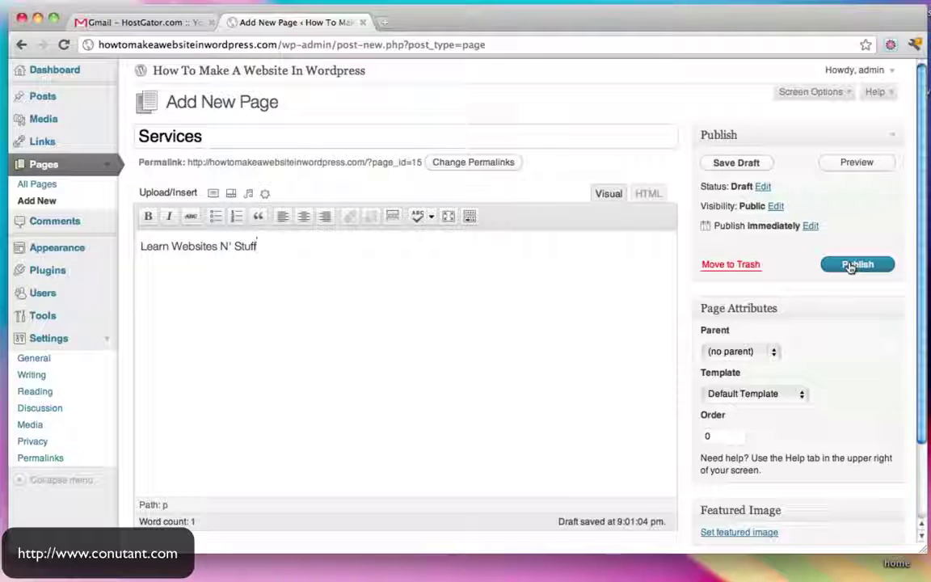
{"action": "left_click", "coordinate": [850, 266]}
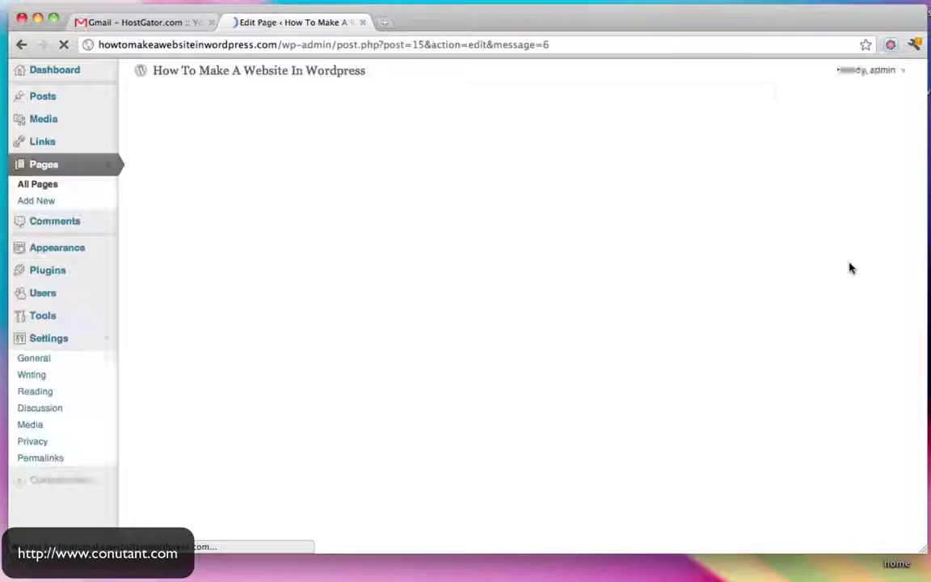
Open the live Services page from the navigation and post a 'Hello' comment on it
{"action": "left_click", "coordinate": [294, 76]}
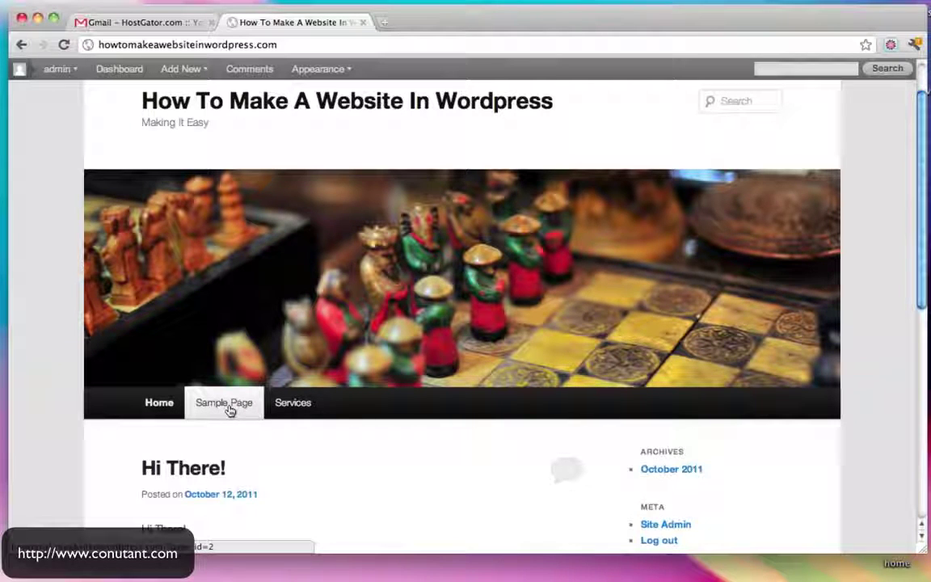
{"action": "left_click", "coordinate": [292, 406]}
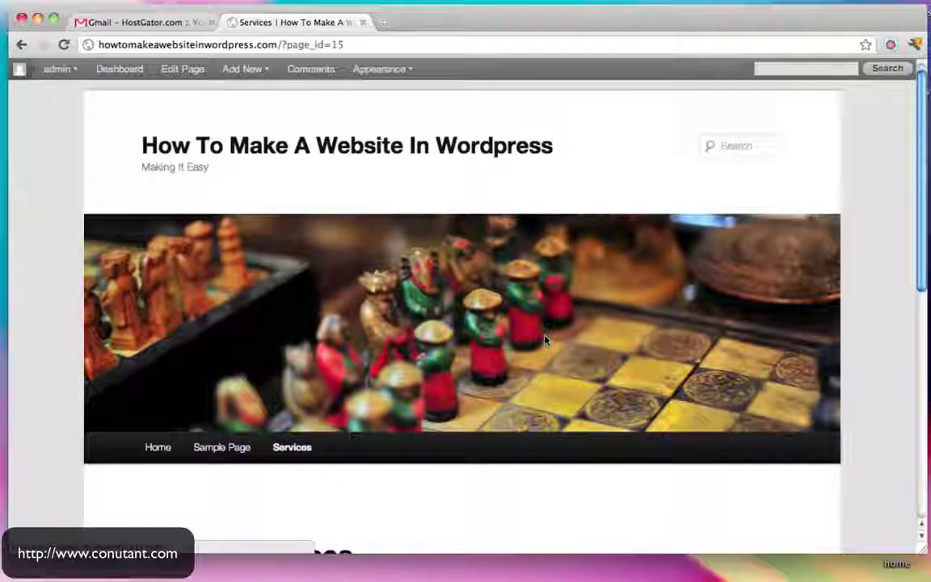
{"action": "scroll", "coordinate": [545, 341], "scroll_direction": "down", "scroll_amount": 5}
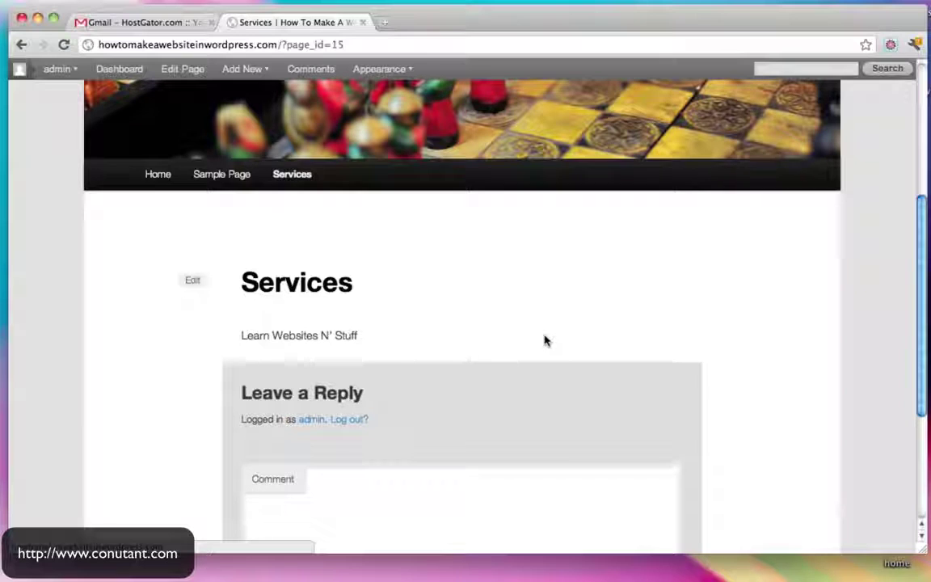
{"action": "scroll", "coordinate": [498, 372], "scroll_direction": "down", "scroll_amount": 2}
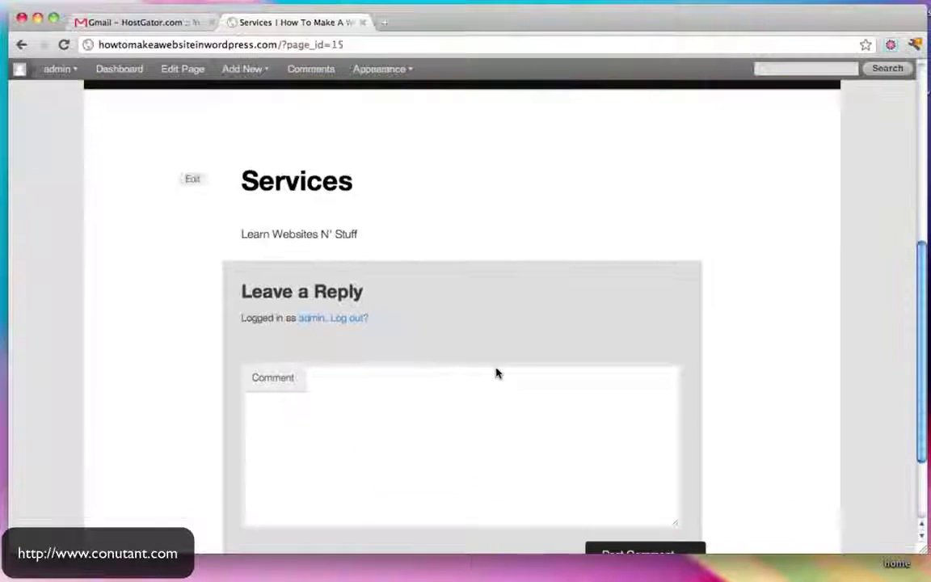
{"action": "left_click", "coordinate": [416, 433]}
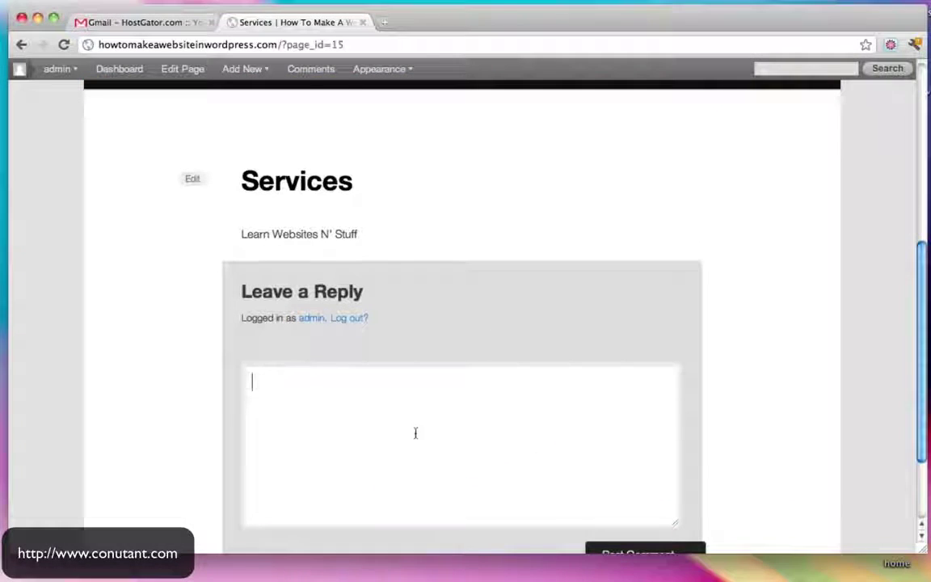
{"action": "scroll", "coordinate": [702, 489], "scroll_direction": "down", "scroll_amount": 1}
{"action": "left_click", "coordinate": [664, 509]}
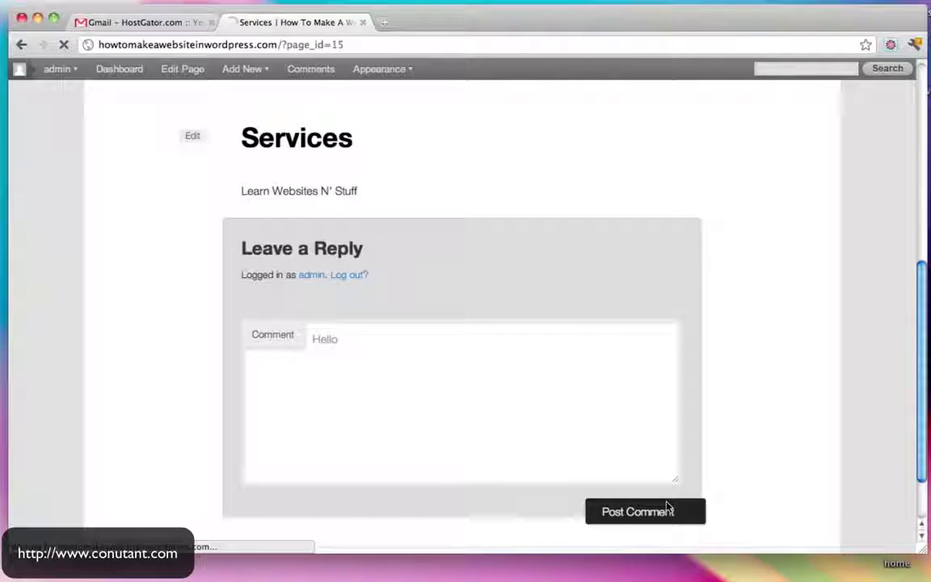
{"action": "scroll", "coordinate": [671, 411], "scroll_direction": "up", "scroll_amount": 4}
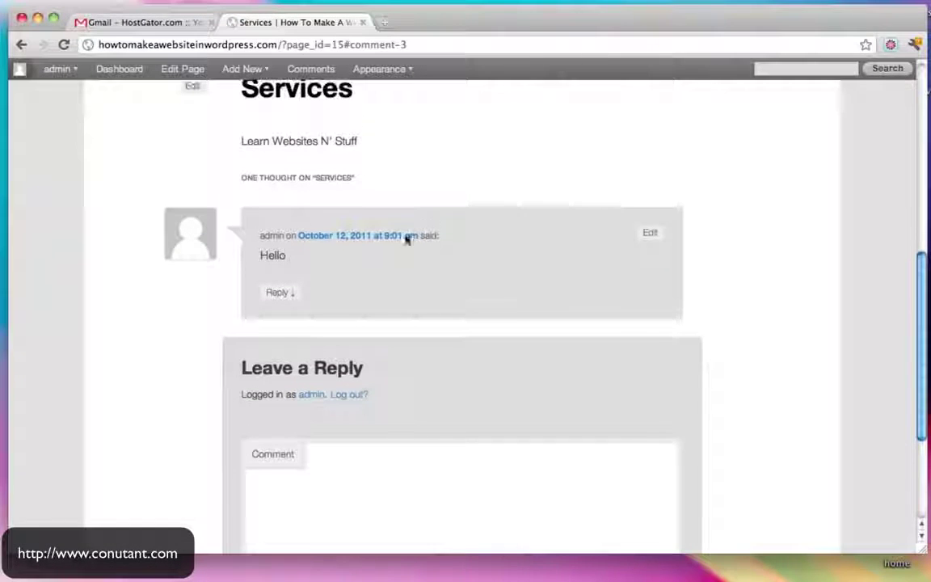
{"action": "scroll", "coordinate": [556, 338], "scroll_direction": "up", "scroll_amount": 6}
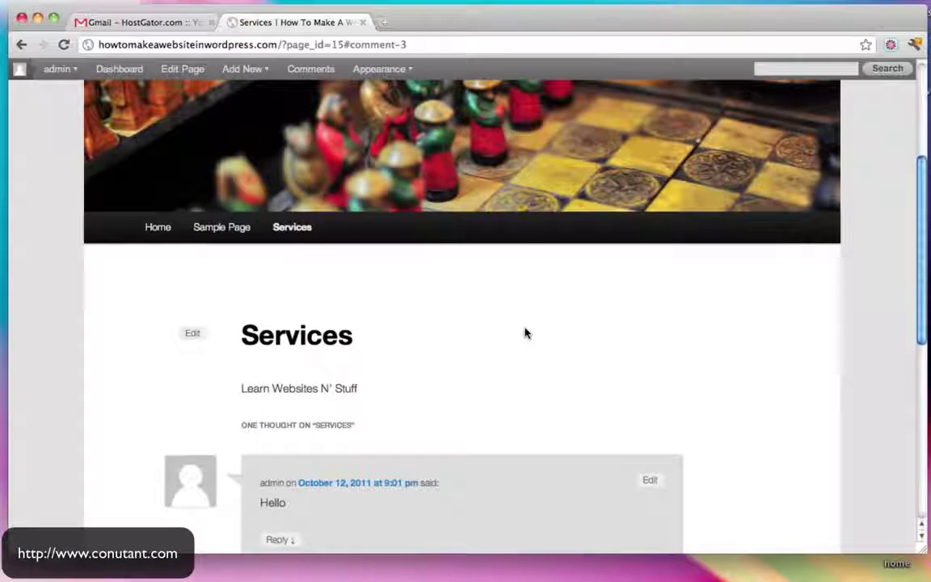
{"action": "scroll", "coordinate": [545, 376], "scroll_direction": "down", "scroll_amount": 2}
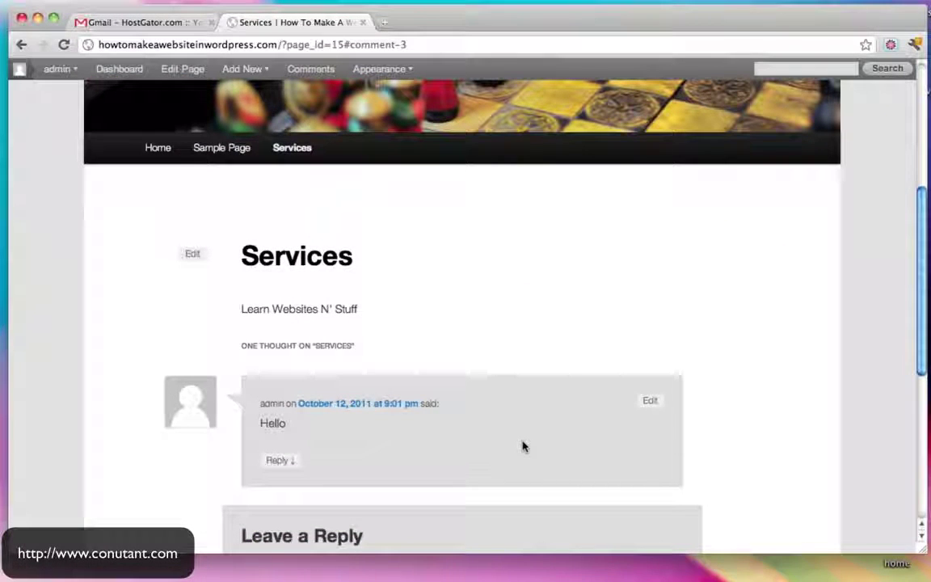
{"action": "scroll", "coordinate": [522, 447], "scroll_direction": "up", "scroll_amount": 8}
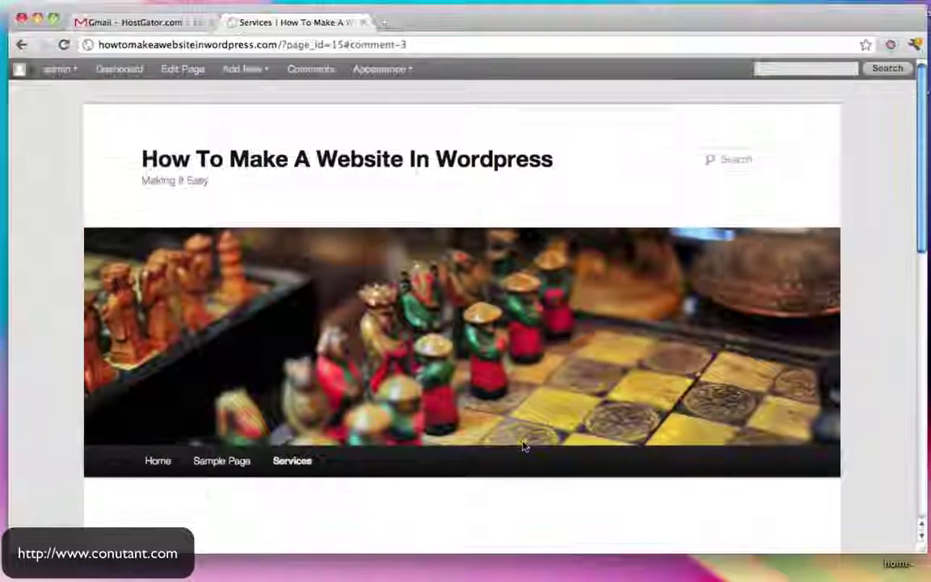
Open the admin Dashboard and the live site in new browser tabs
{"action": "left_click", "coordinate": [119, 71], "text": "super"}
{"action": "left_click", "coordinate": [451, 22]}
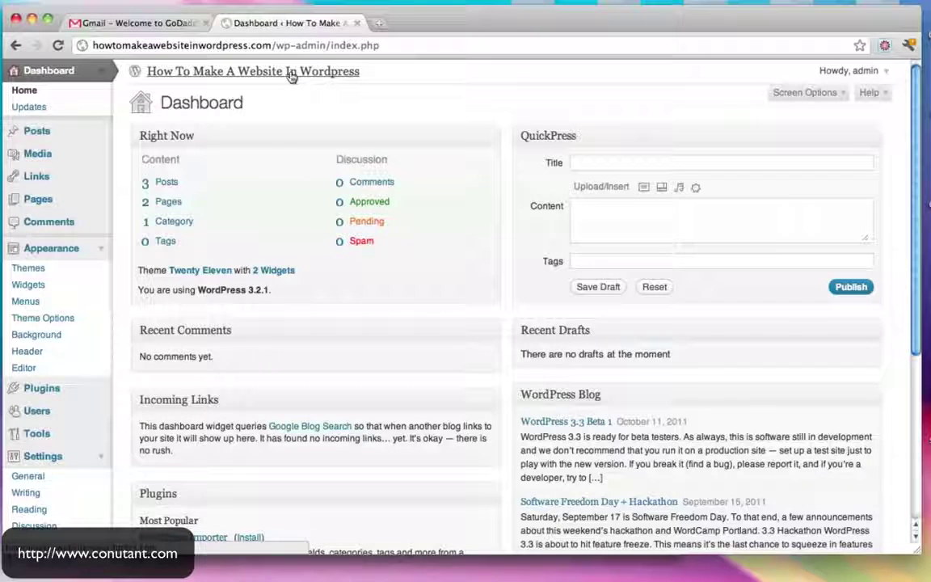
{"action": "left_click", "coordinate": [291, 75], "text": "super"}
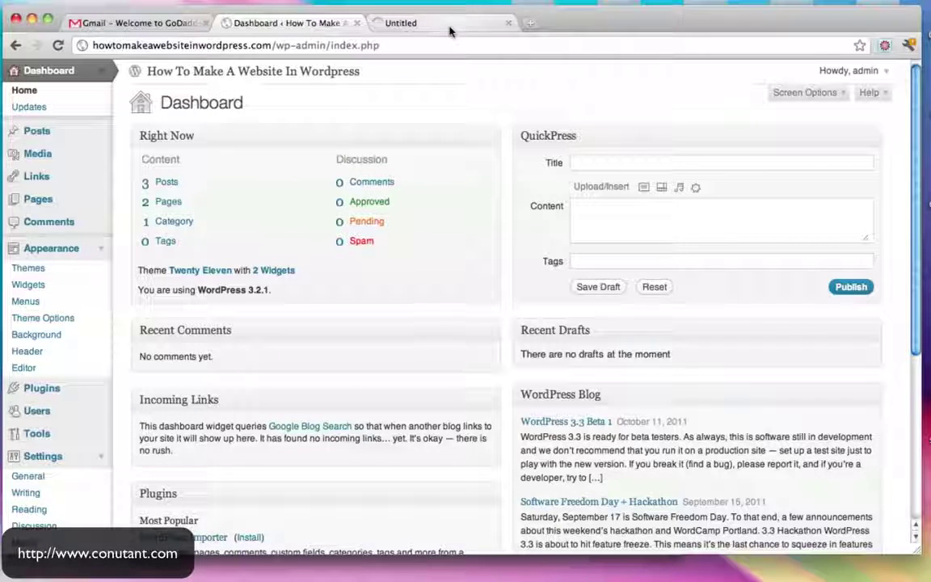
{"action": "scroll", "coordinate": [159, 418], "scroll_direction": "down", "scroll_amount": 5}
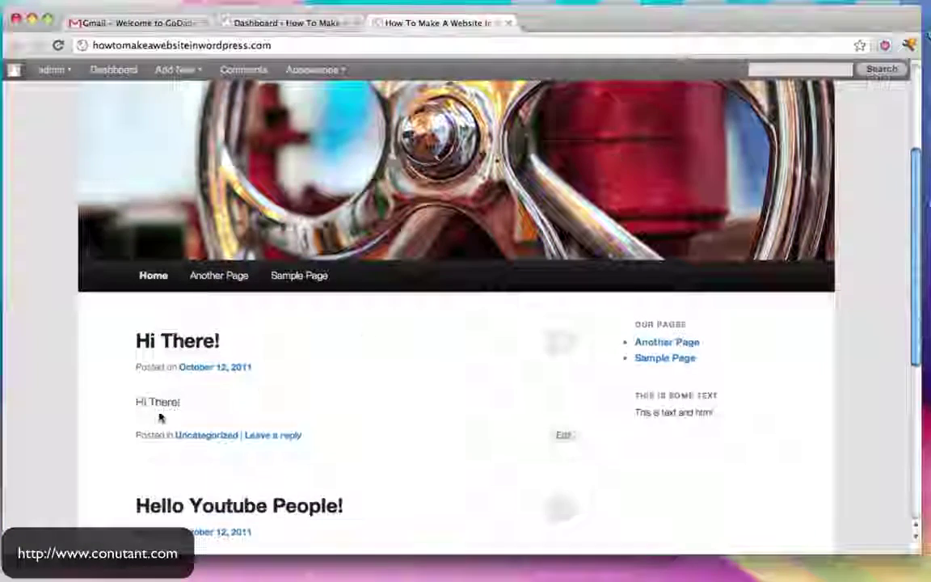
{"action": "scroll", "coordinate": [370, 389], "scroll_direction": "down", "scroll_amount": 3}
{"action": "scroll", "coordinate": [370, 389], "scroll_direction": "up", "scroll_amount": 3}
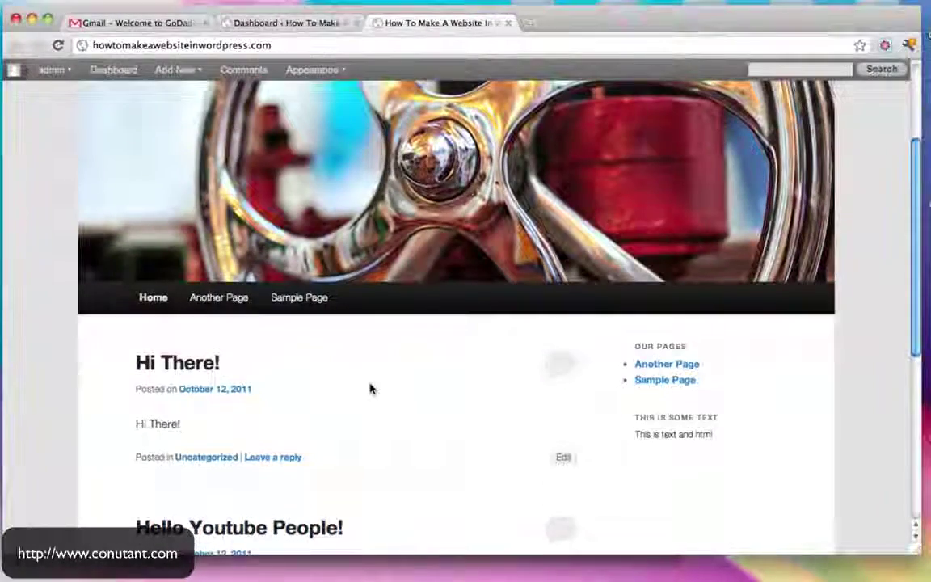
{"action": "scroll", "coordinate": [370, 389], "scroll_direction": "up", "scroll_amount": 3}
Browse the live Sample Page, then return to the Dashboard and scroll its sidebar
{"action": "left_click", "coordinate": [290, 457]}
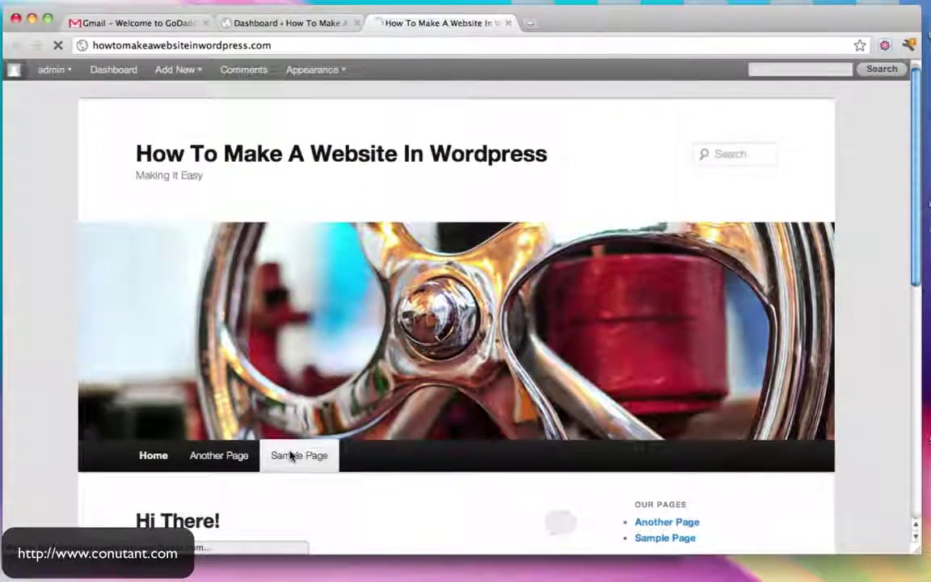
{"action": "scroll", "coordinate": [446, 343], "scroll_direction": "down", "scroll_amount": 5}
{"action": "scroll", "coordinate": [445, 343], "scroll_direction": "down", "scroll_amount": 3}
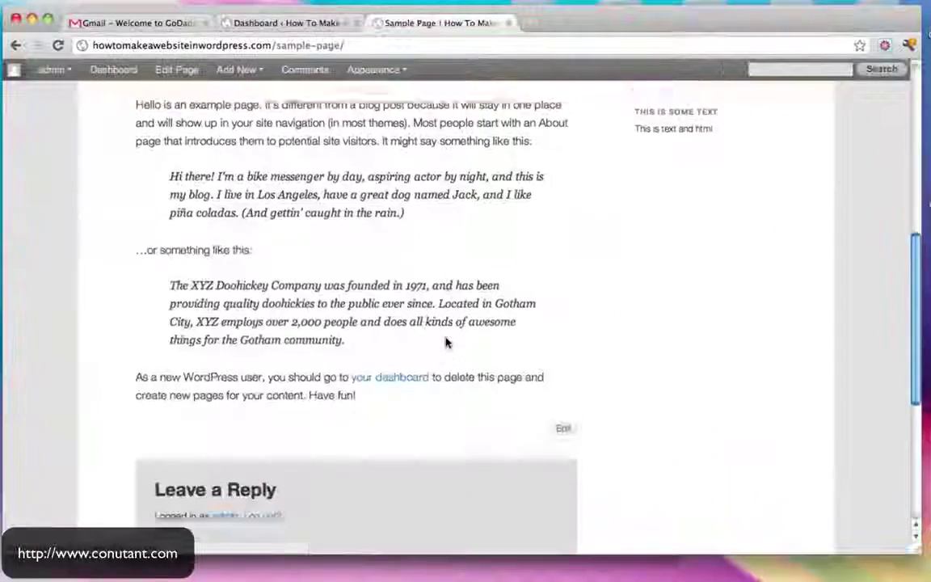
{"action": "scroll", "coordinate": [445, 339], "scroll_direction": "up", "scroll_amount": 8}
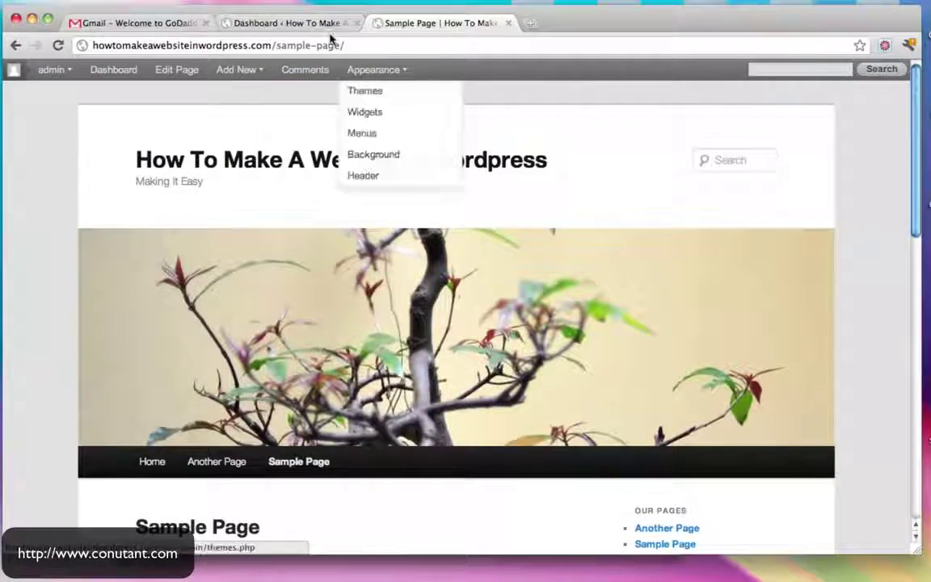
{"action": "left_click", "coordinate": [313, 25]}
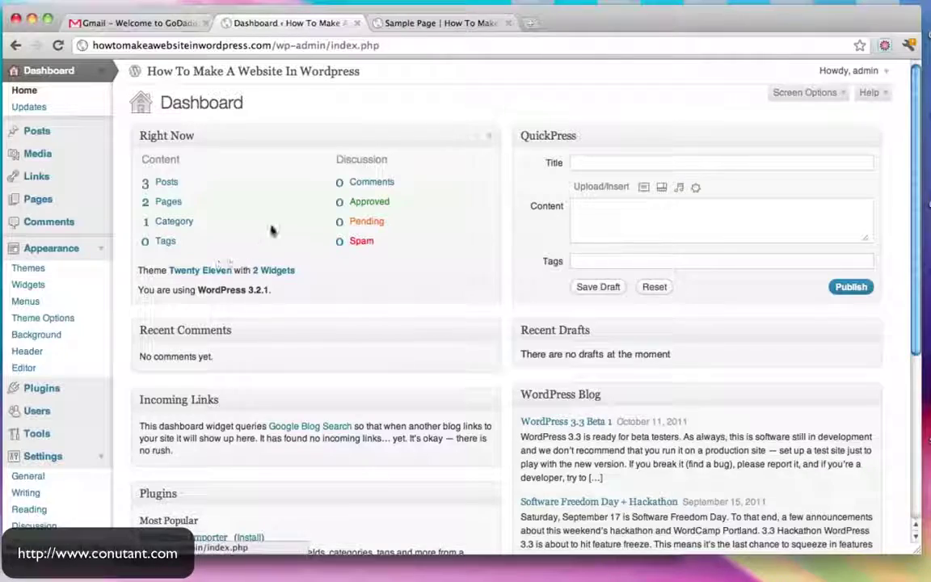
{"action": "scroll", "coordinate": [270, 229], "scroll_direction": "down", "scroll_amount": 3}
{"action": "scroll", "coordinate": [270, 231], "scroll_direction": "down", "scroll_amount": 4}
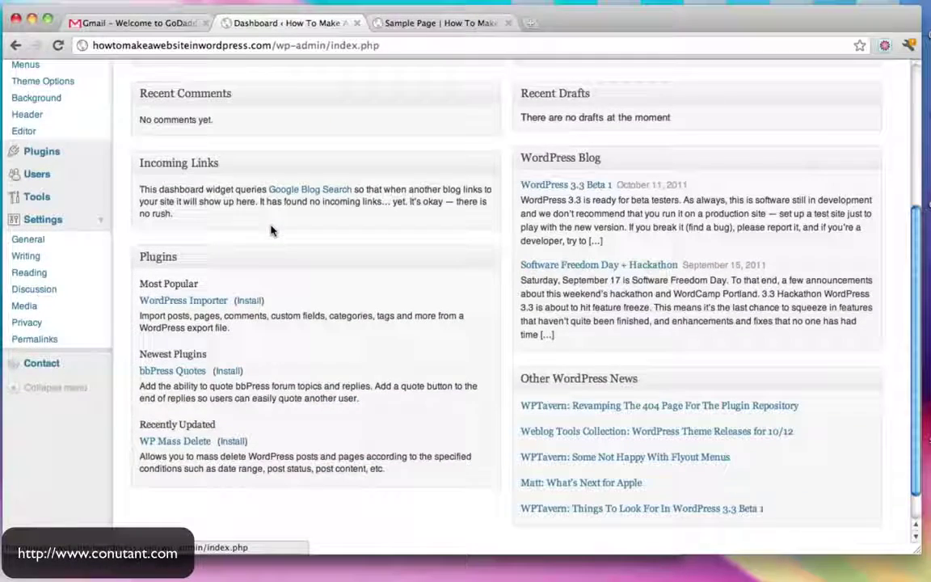
In Reading Settings, make the front page display the static Sample Page and save
{"action": "left_click", "coordinate": [38, 275]}
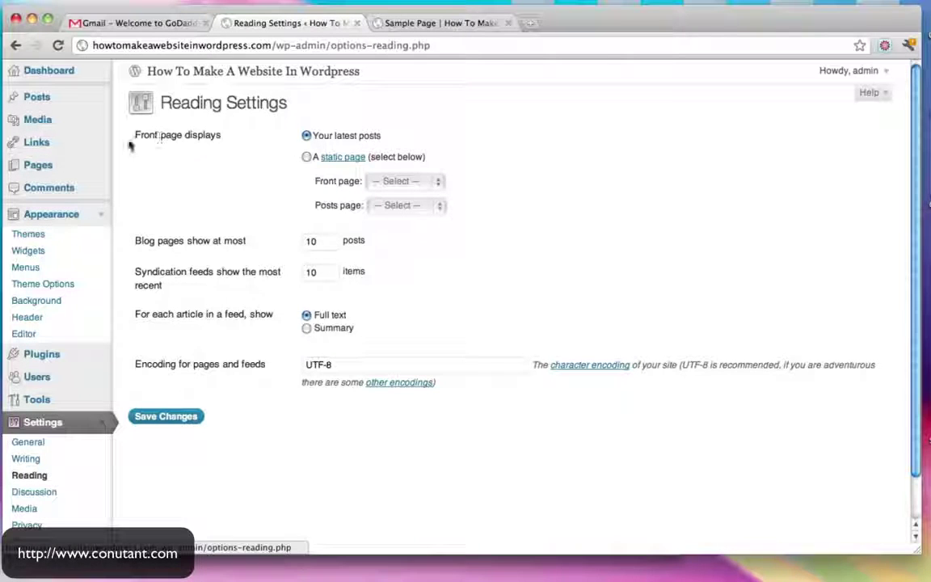
{"action": "left_click_drag", "start_coordinate": [136, 138], "coordinate": [231, 137]}
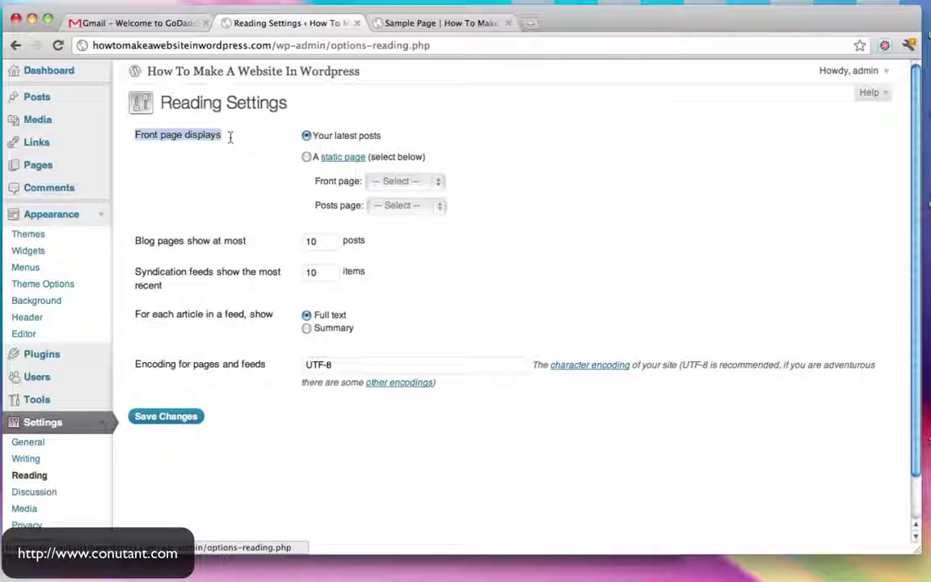
{"action": "left_click", "coordinate": [305, 157]}
{"action": "left_click", "coordinate": [429, 183]}
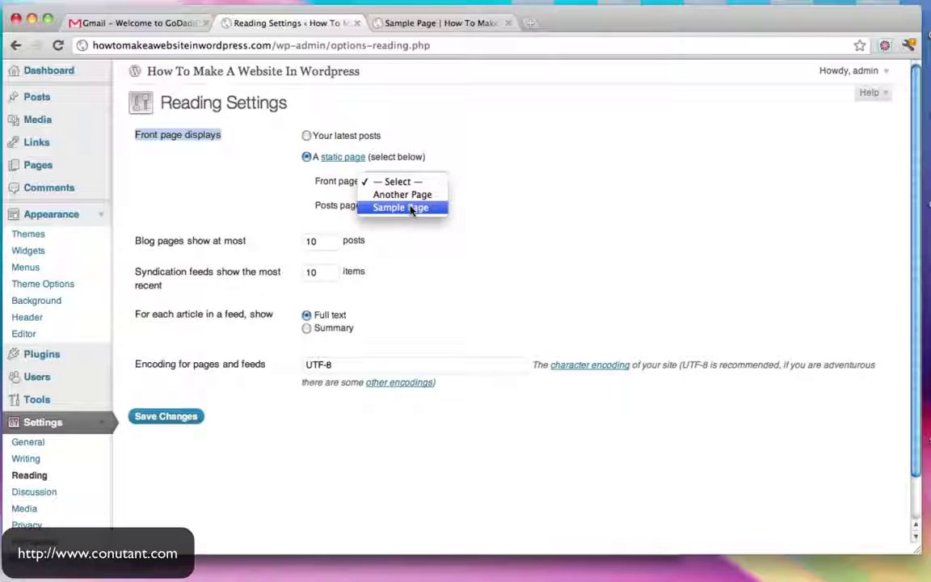
{"action": "left_click", "coordinate": [412, 209]}
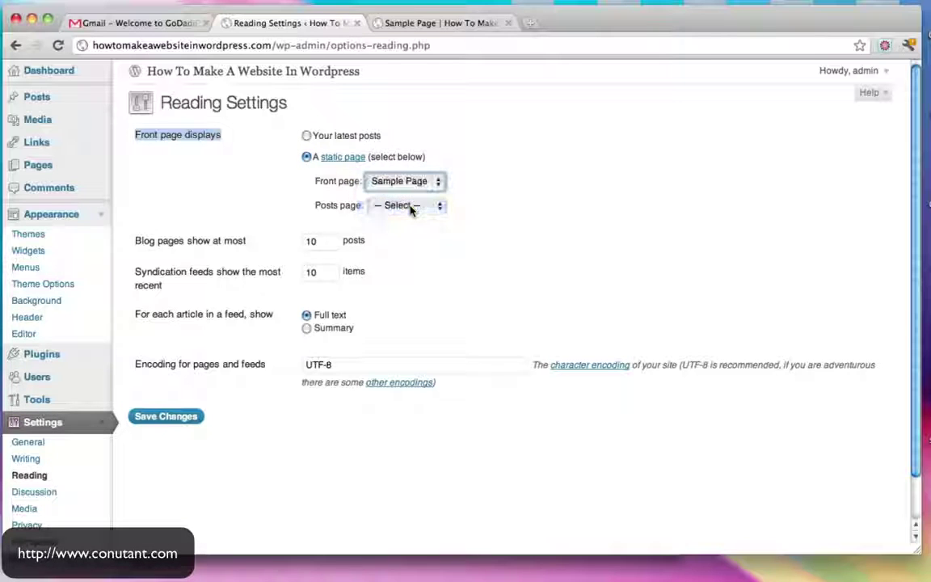
{"action": "left_click", "coordinate": [182, 421]}
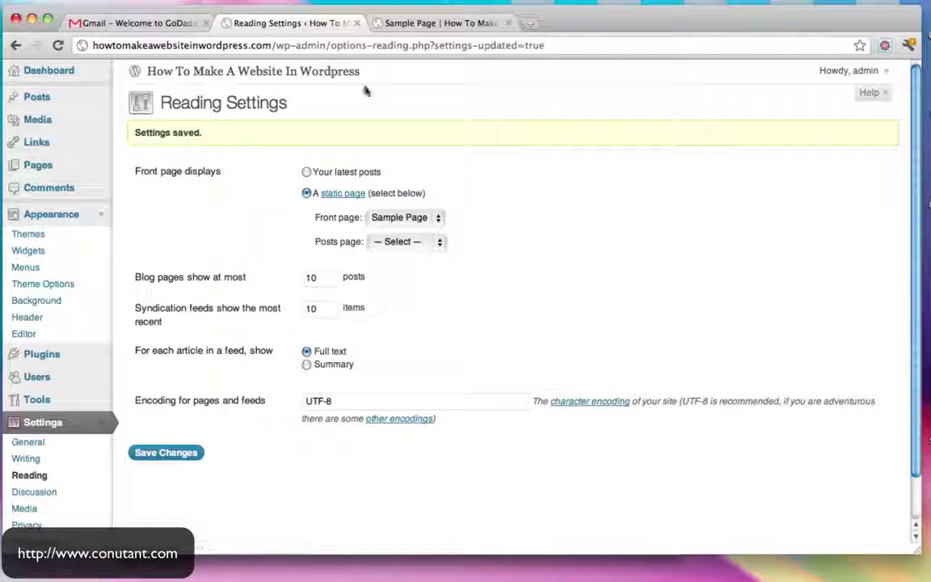
Check the live home page, open Another Page, then return to Reading Settings
{"action": "left_click", "coordinate": [443, 24]}
{"action": "left_click", "coordinate": [227, 46]}
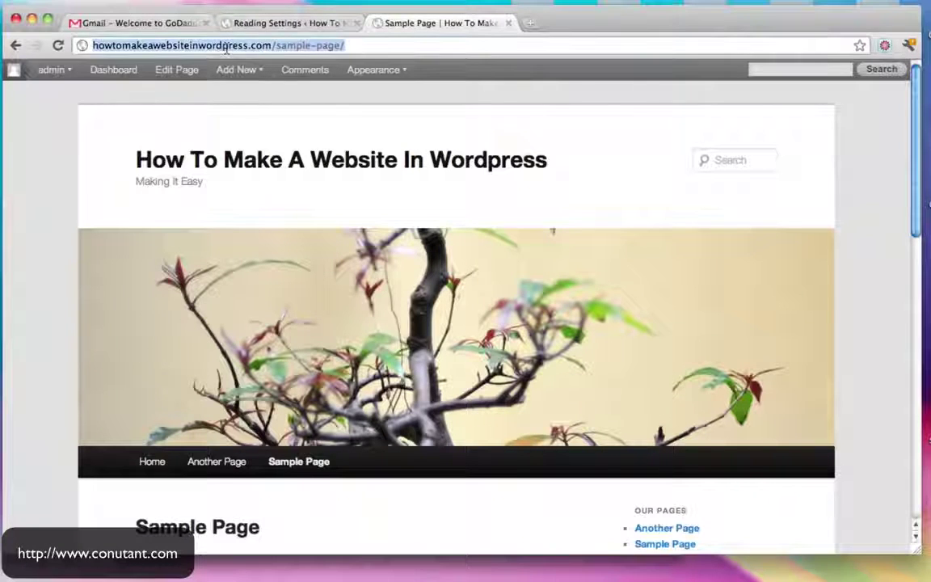
{"action": "left_click", "coordinate": [166, 160]}
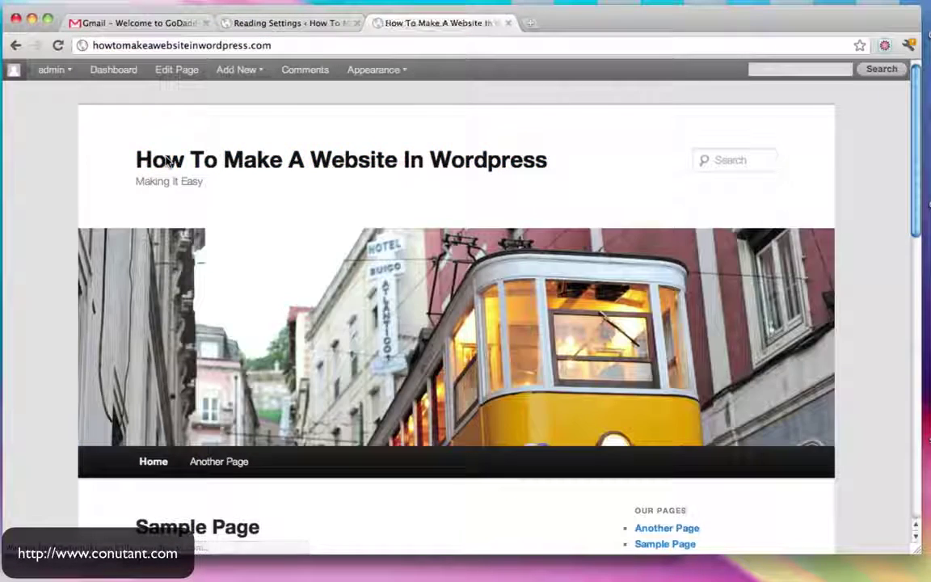
{"action": "scroll", "coordinate": [207, 440], "scroll_direction": "down", "scroll_amount": 4}
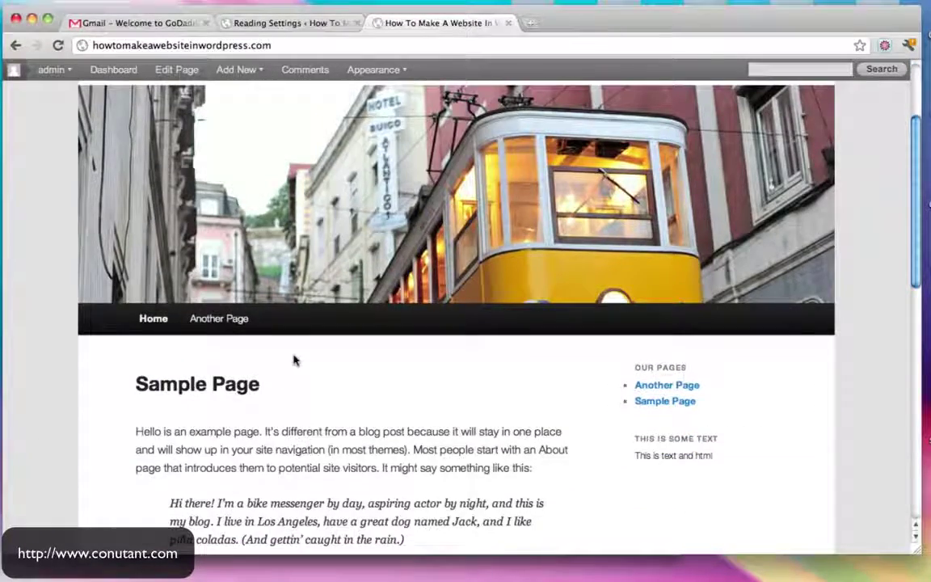
{"action": "scroll", "coordinate": [294, 360], "scroll_direction": "down", "scroll_amount": 8}
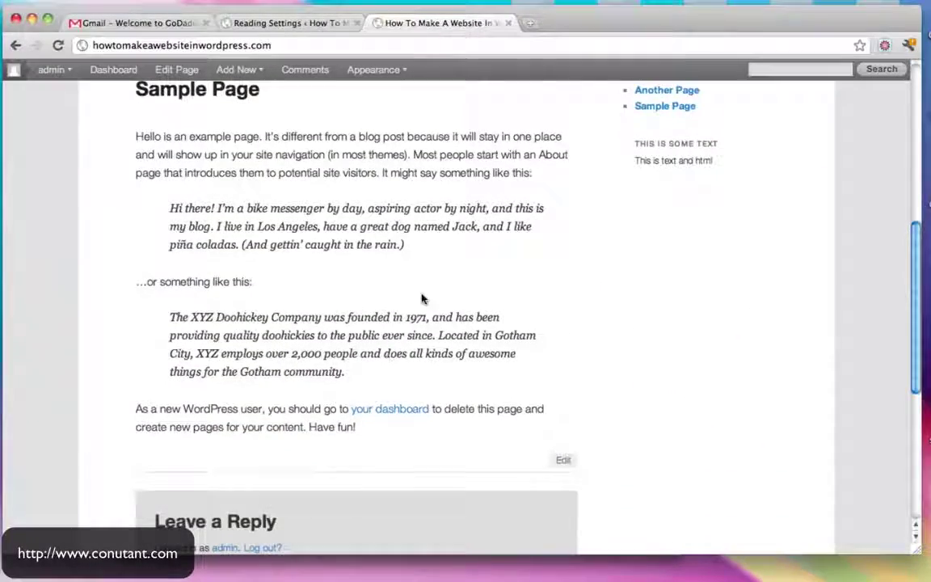
{"action": "scroll", "coordinate": [421, 299], "scroll_direction": "up", "scroll_amount": 11}
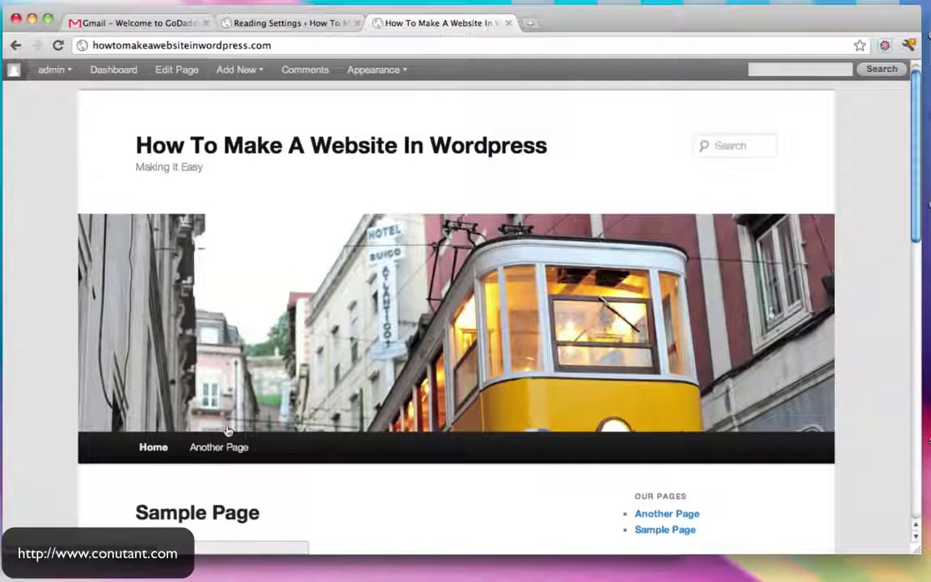
{"action": "left_click", "coordinate": [223, 444]}
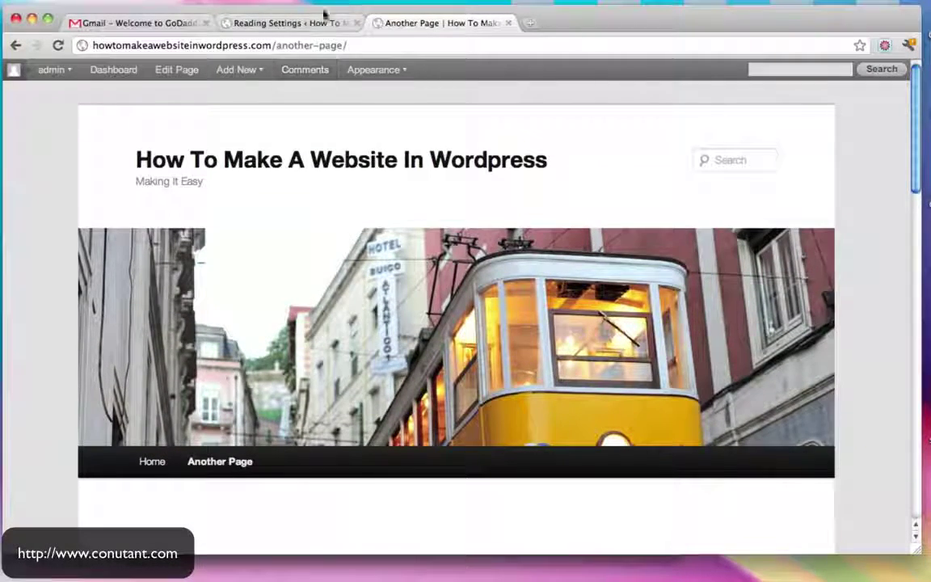
{"action": "left_click", "coordinate": [300, 21]}
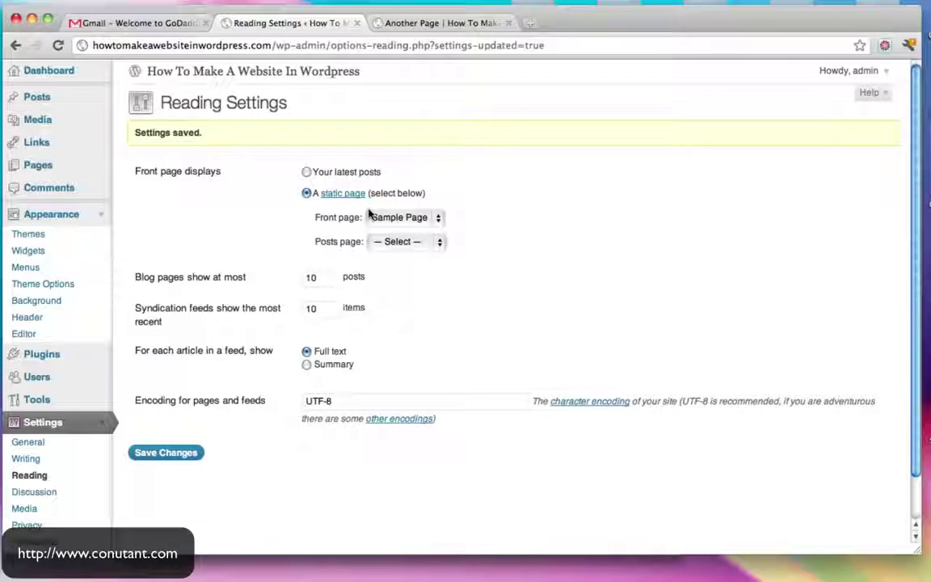
Set Another Page as the posts page, save, and reload it live to see the posts
{"action": "left_click", "coordinate": [437, 246]}
{"action": "left_click", "coordinate": [405, 257]}
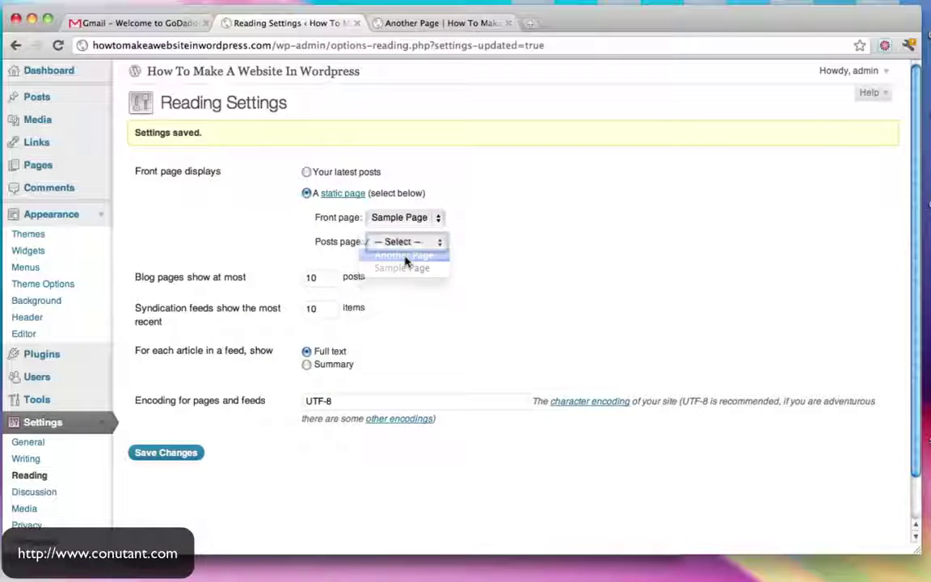
{"action": "left_click", "coordinate": [169, 453]}
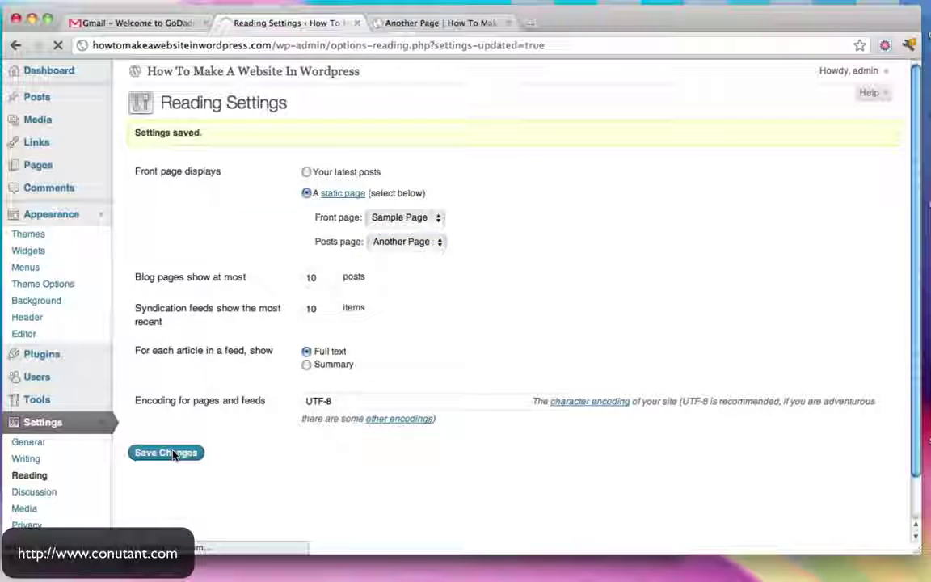
{"action": "left_click", "coordinate": [426, 23]}
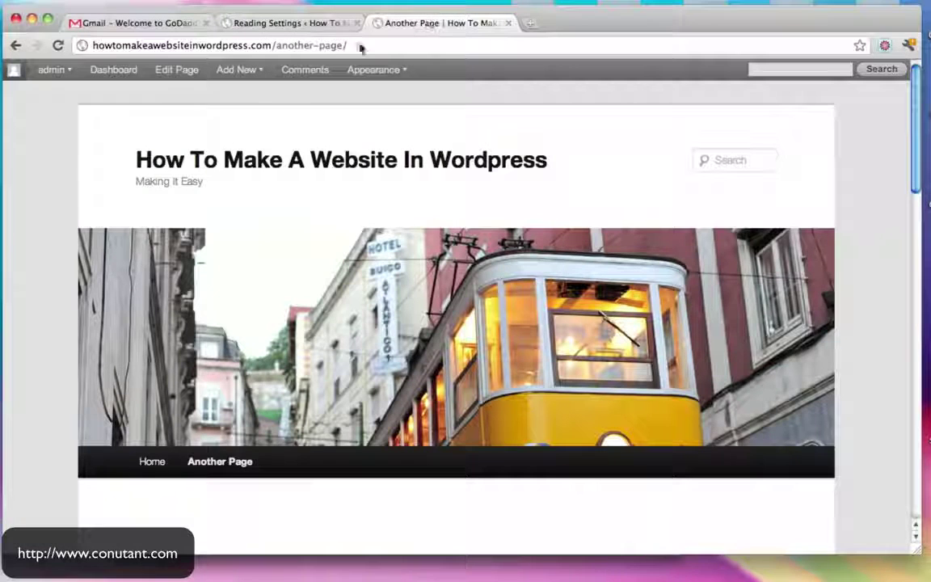
{"action": "left_click", "coordinate": [277, 47]}
{"action": "key", "text": "Return"}
{"action": "mouse_move", "coordinate": [373, 70]}
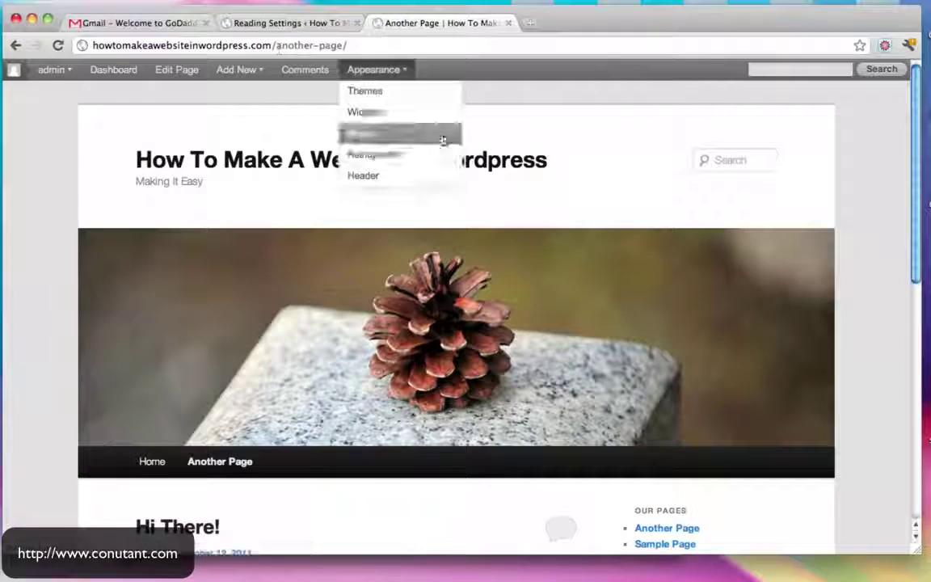
{"action": "scroll", "coordinate": [170, 240], "scroll_direction": "down", "scroll_amount": 5}
{"action": "scroll", "coordinate": [336, 400], "scroll_direction": "down", "scroll_amount": 4}
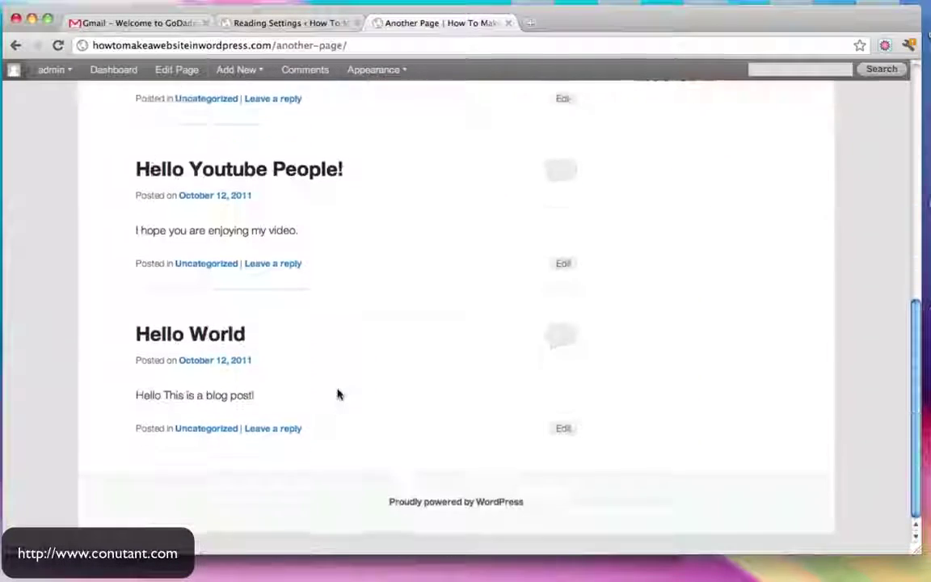
{"action": "scroll", "coordinate": [318, 364], "scroll_direction": "up", "scroll_amount": 9}
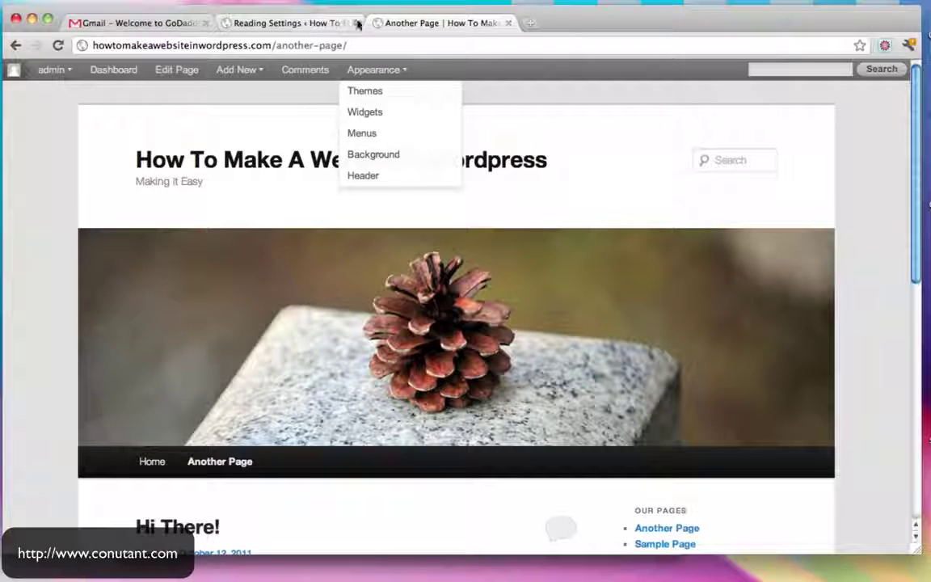
Reset the posts page to '— Select —', save, and open the live front page
{"action": "left_click", "coordinate": [509, 23]}
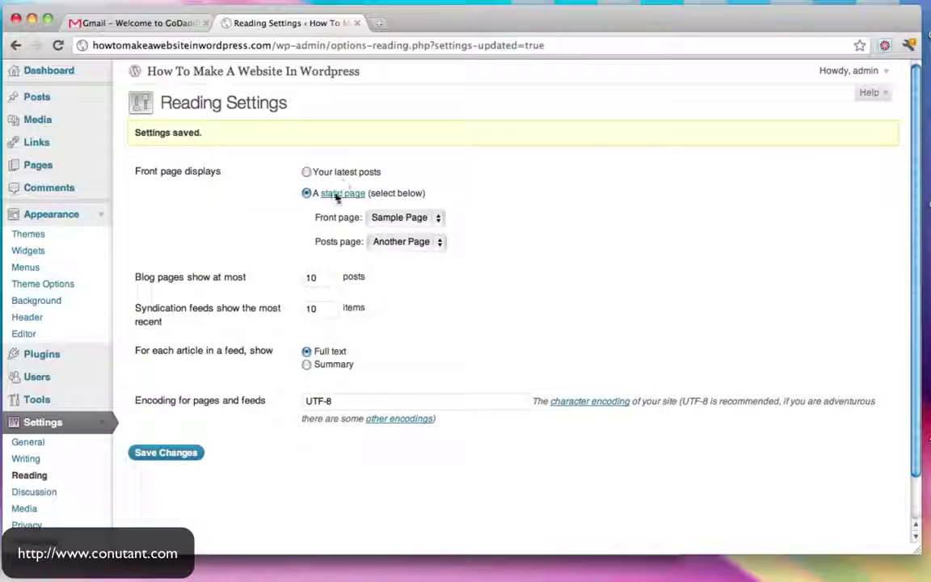
{"action": "left_click", "coordinate": [412, 242]}
{"action": "left_click", "coordinate": [418, 230]}
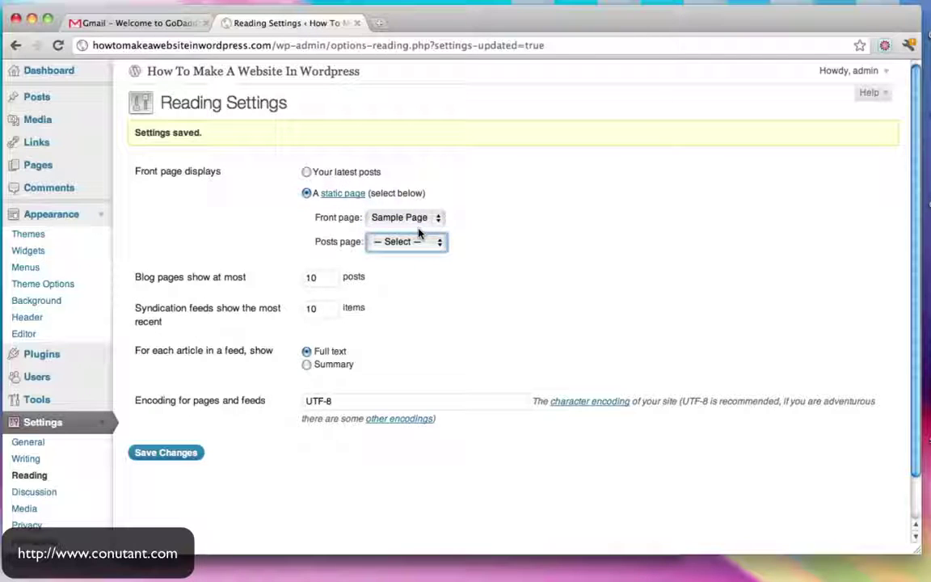
{"action": "left_click", "coordinate": [187, 460]}
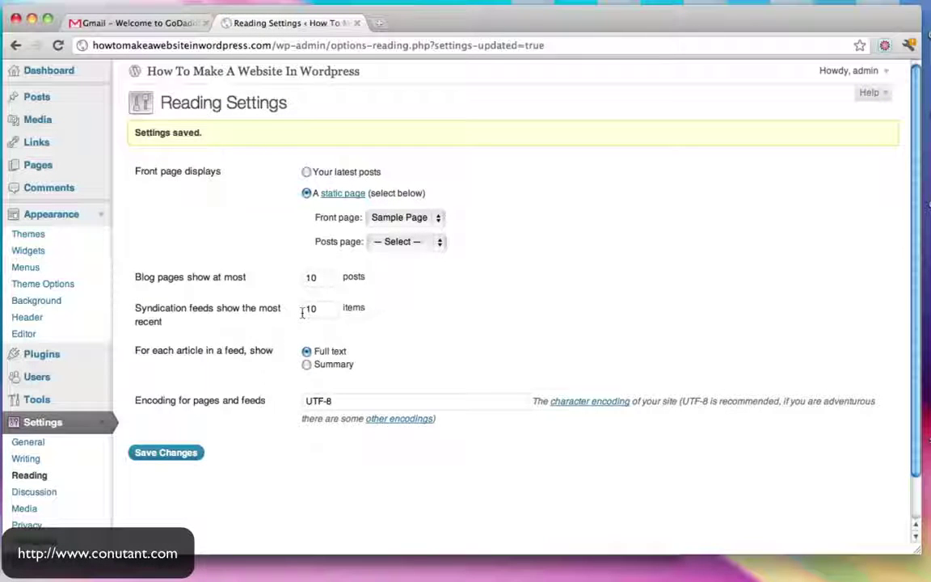
{"action": "left_click", "coordinate": [162, 72]}
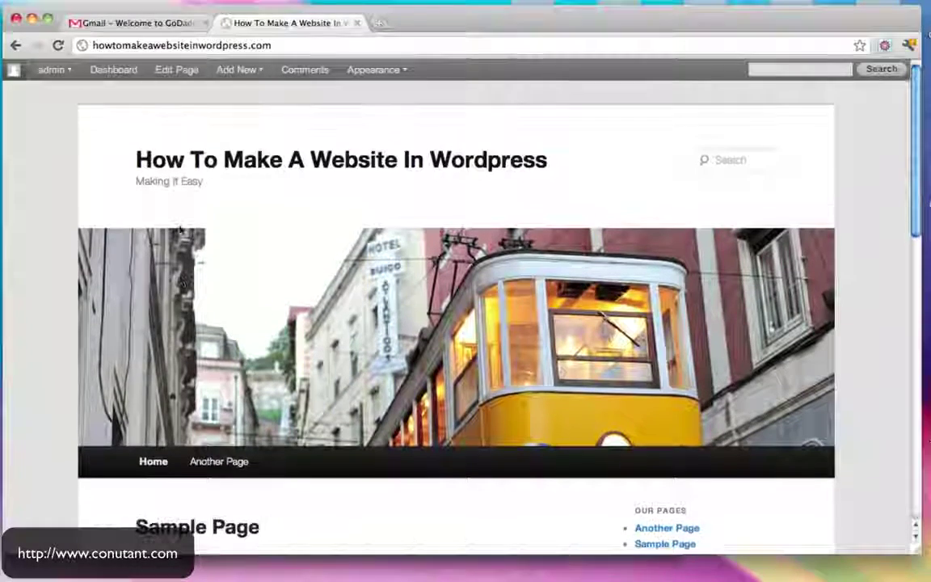
Go from the Dashboard to the custom Header settings under Appearance
{"action": "left_click", "coordinate": [113, 69]}
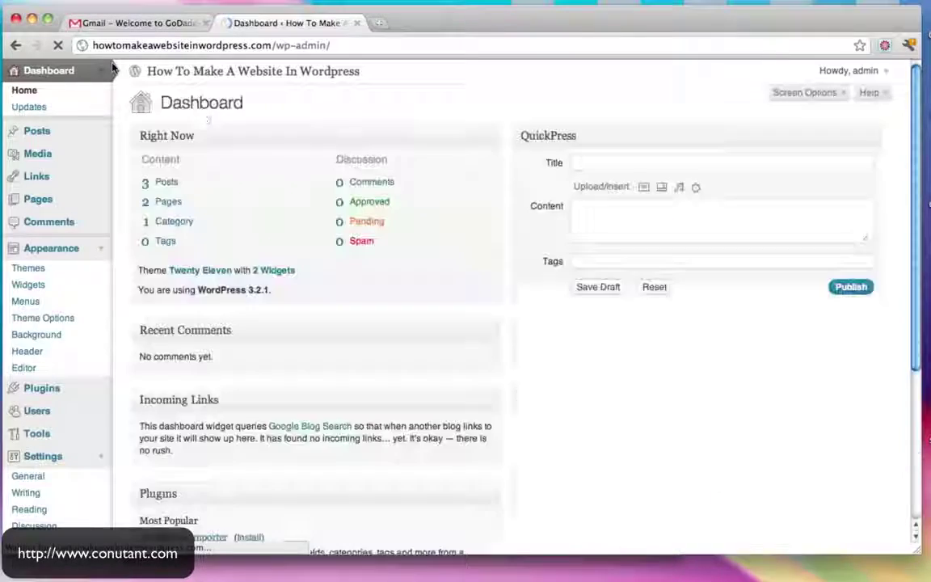
{"action": "scroll", "coordinate": [356, 258], "scroll_direction": "down", "scroll_amount": 5}
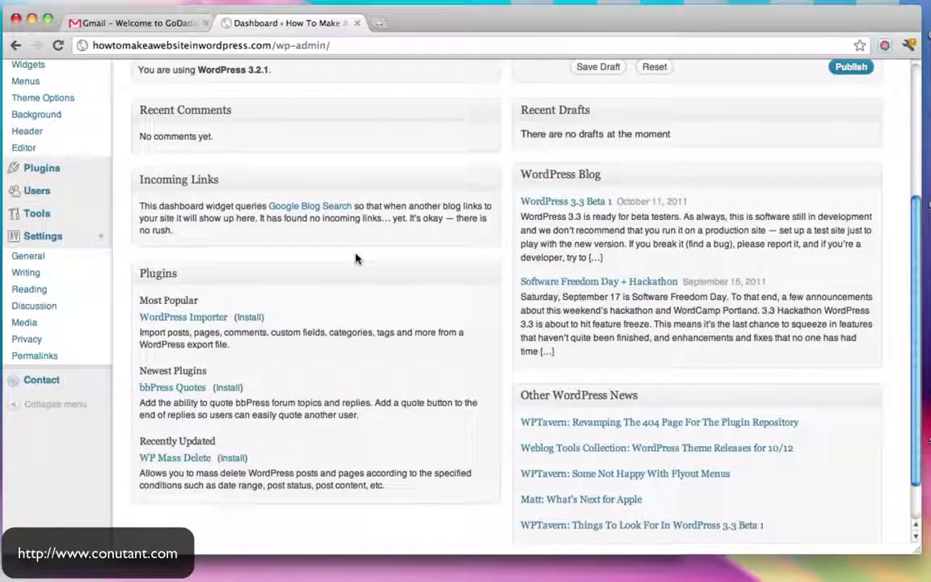
{"action": "scroll", "coordinate": [206, 275], "scroll_direction": "up", "scroll_amount": 3}
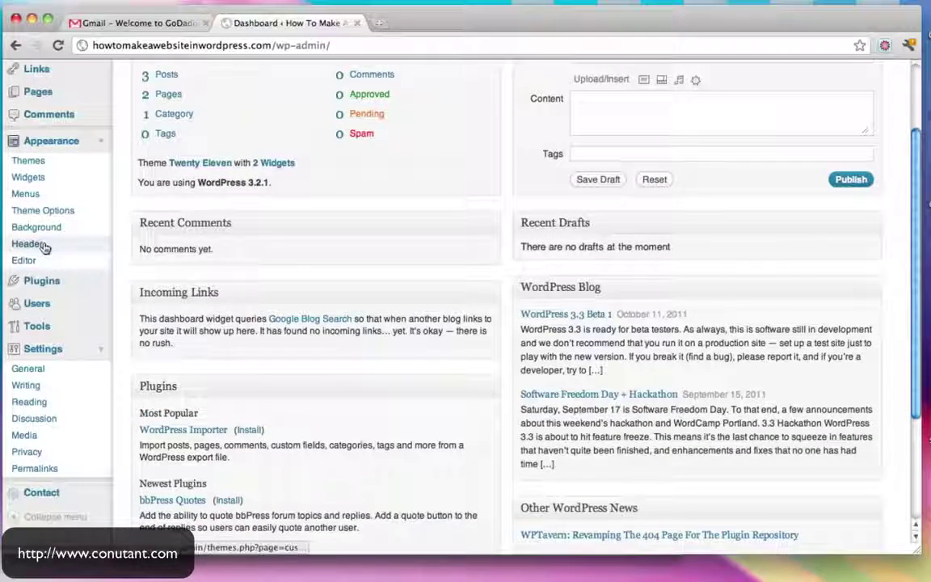
{"action": "left_click", "coordinate": [99, 141]}
{"action": "left_click", "coordinate": [100, 141]}
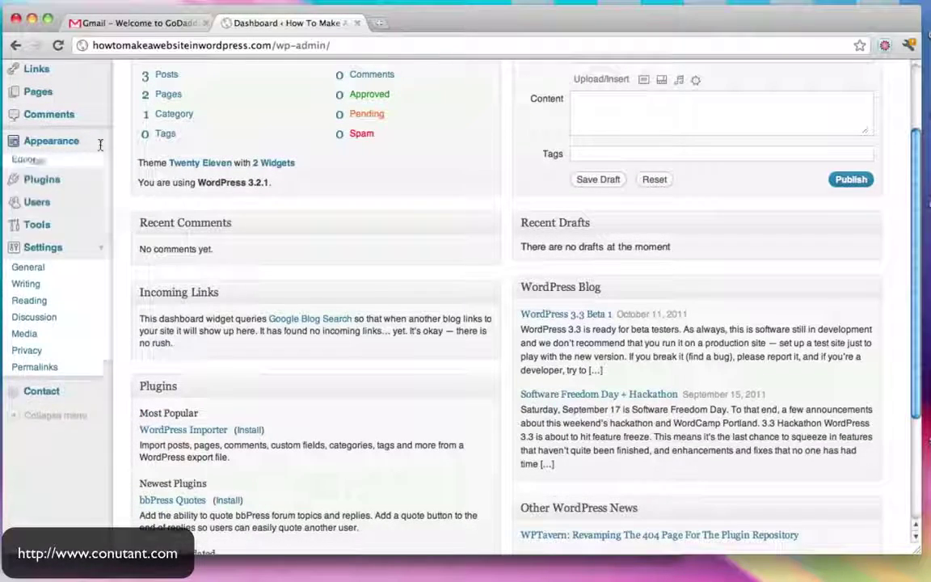
{"action": "left_click", "coordinate": [26, 244]}
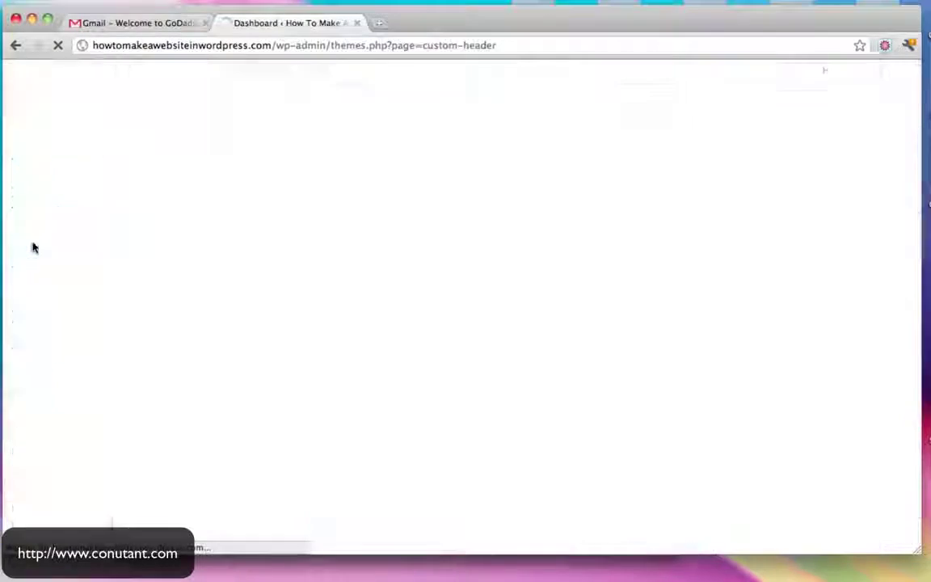
{"action": "scroll", "coordinate": [509, 298], "scroll_direction": "down", "scroll_amount": 10}
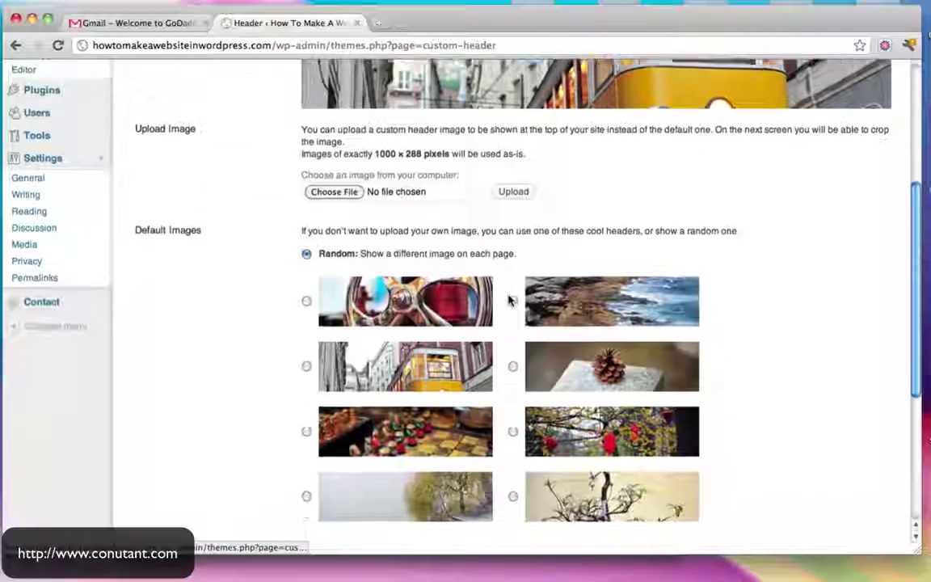
{"action": "scroll", "coordinate": [510, 300], "scroll_direction": "up", "scroll_amount": 3}
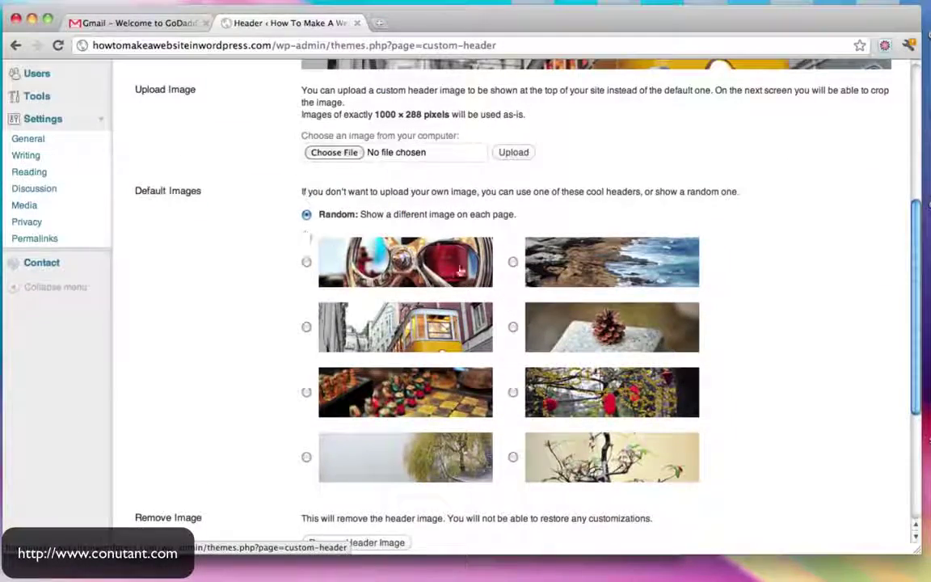
{"action": "scroll", "coordinate": [517, 312], "scroll_direction": "down", "scroll_amount": 5}
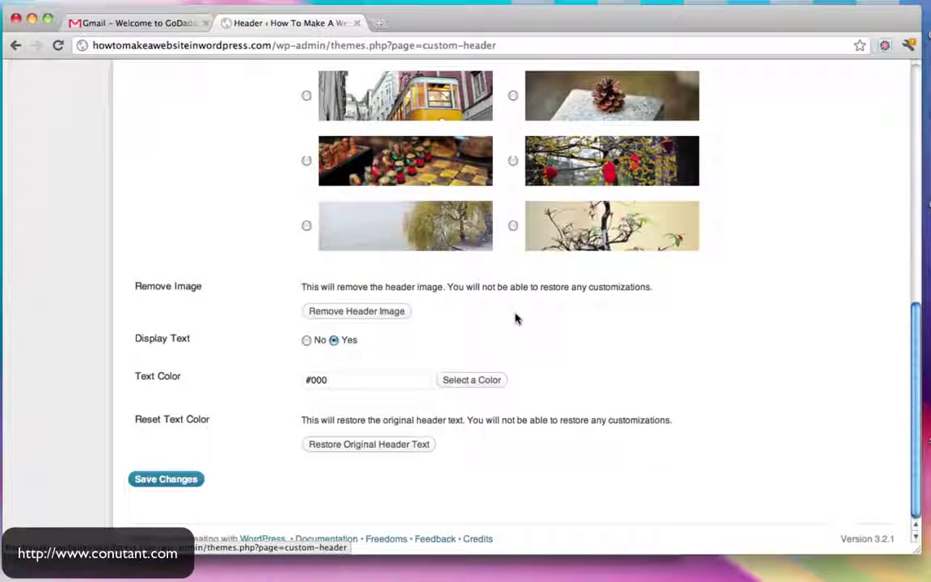
Remove the header image, save, check the live homepage, and return to the Dashboard
{"action": "left_click", "coordinate": [338, 312]}
{"action": "scroll", "coordinate": [338, 314], "scroll_direction": "down", "scroll_amount": 12}
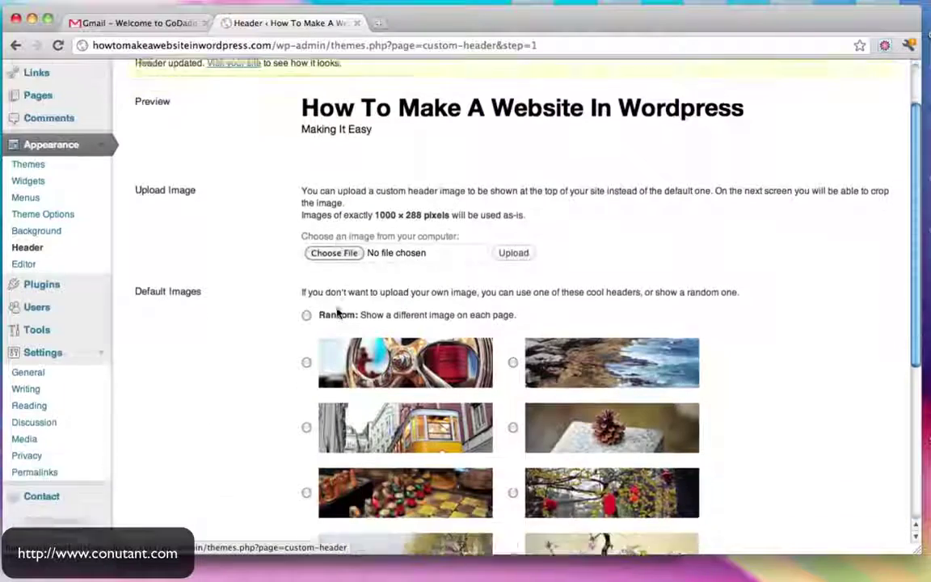
{"action": "left_click", "coordinate": [181, 479]}
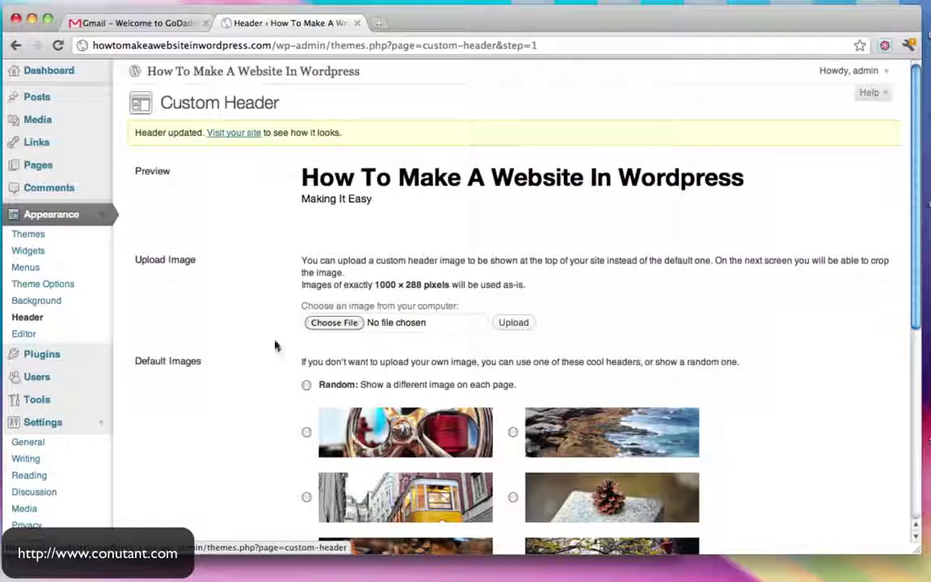
{"action": "left_click", "coordinate": [313, 72]}
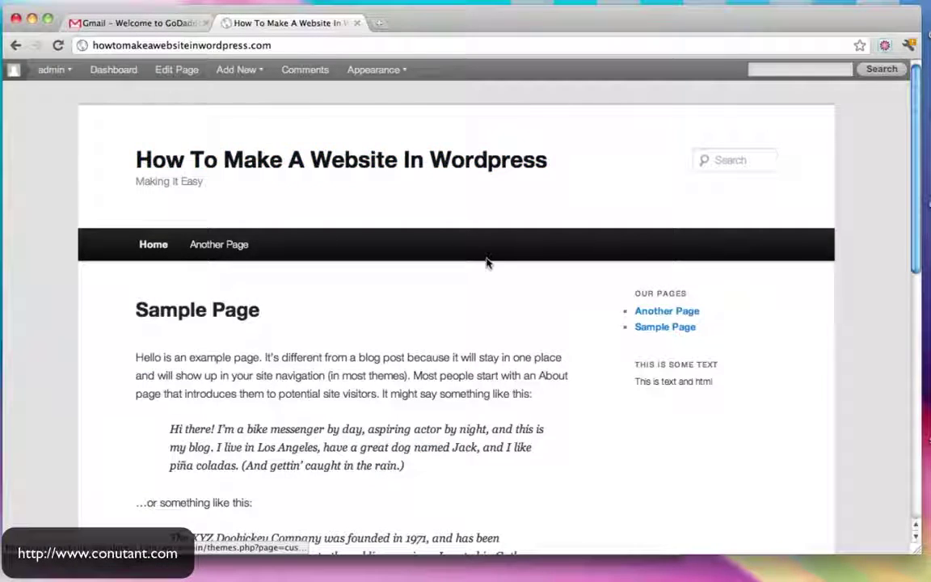
{"action": "scroll", "coordinate": [487, 262], "scroll_direction": "down", "scroll_amount": 10}
{"action": "scroll", "coordinate": [486, 262], "scroll_direction": "up", "scroll_amount": 10}
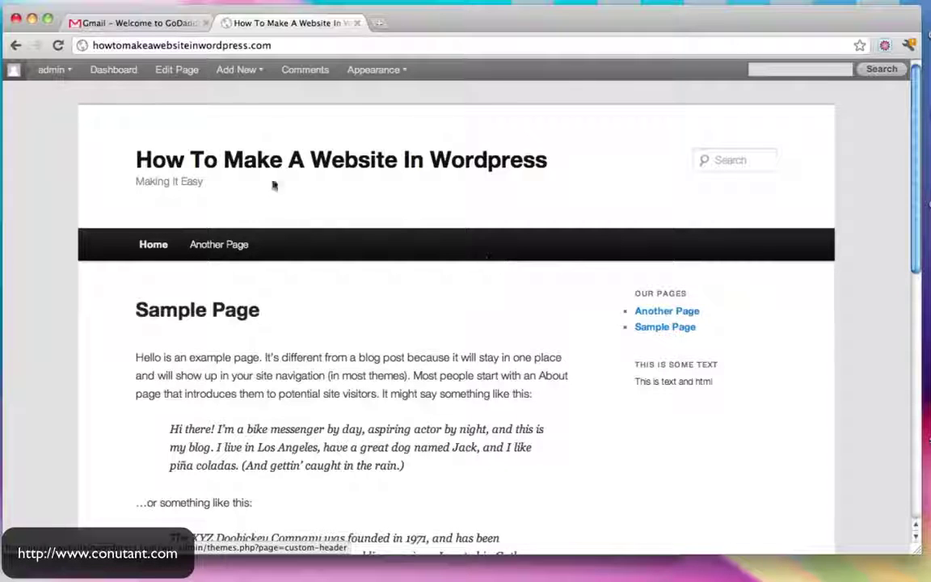
{"action": "left_click", "coordinate": [109, 69]}
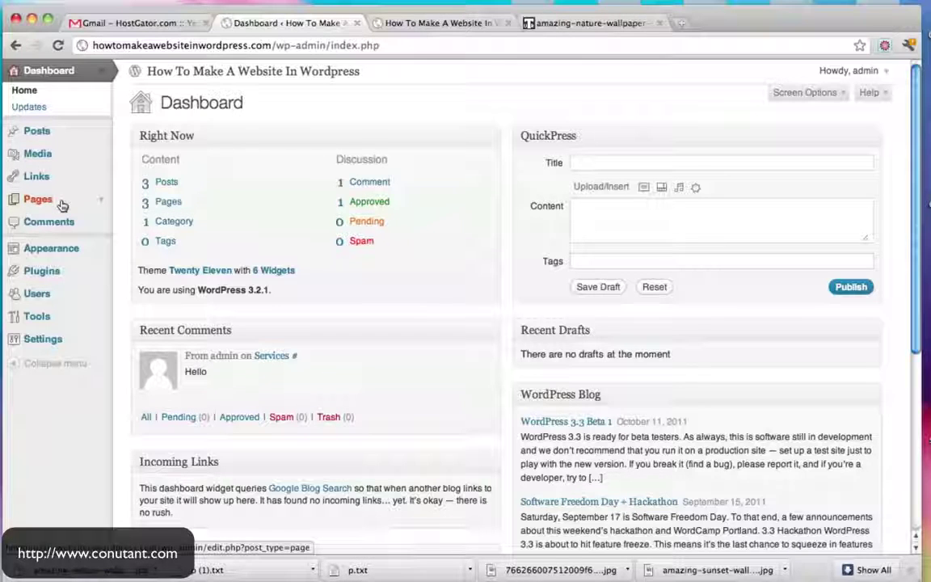
Start a new page titled 'This is a new page' and paste three Lorem ipsum paragraphs as its body
{"action": "left_click", "coordinate": [97, 201]}
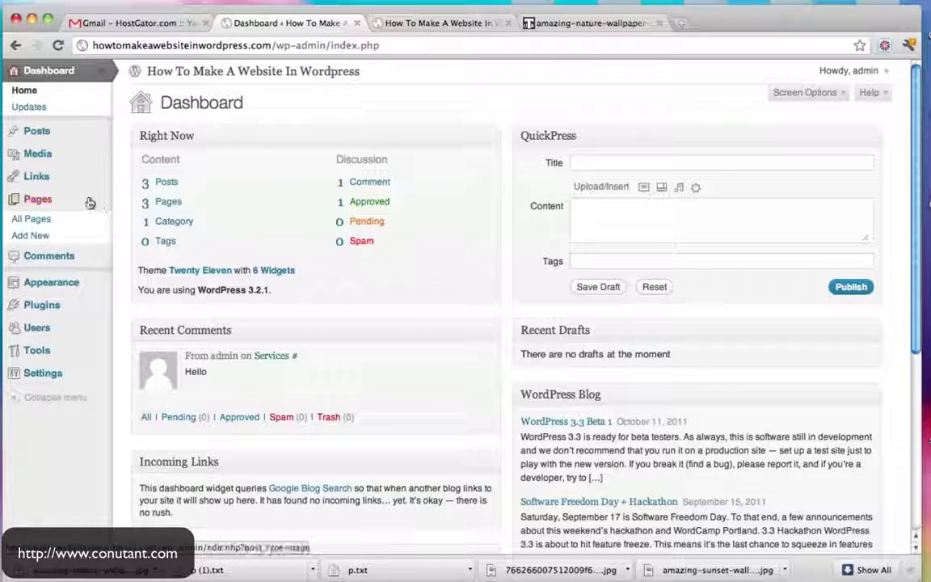
{"action": "left_click", "coordinate": [38, 199]}
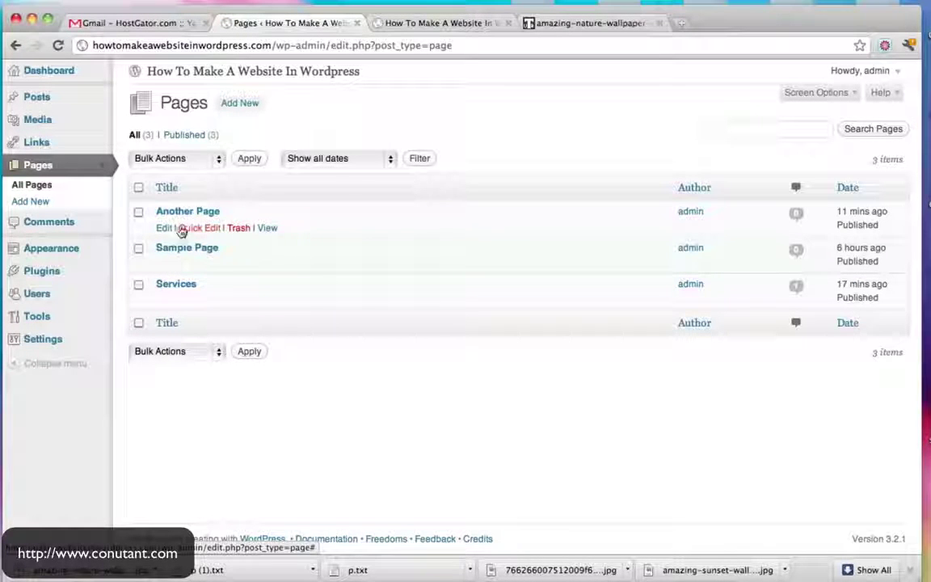
{"action": "left_click", "coordinate": [249, 104]}
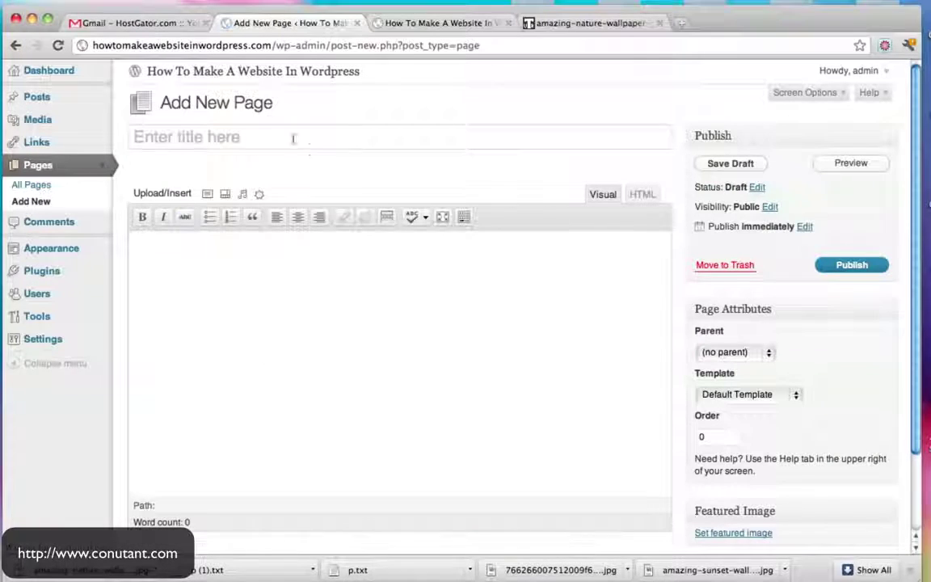
{"action": "type", "text": "H"}
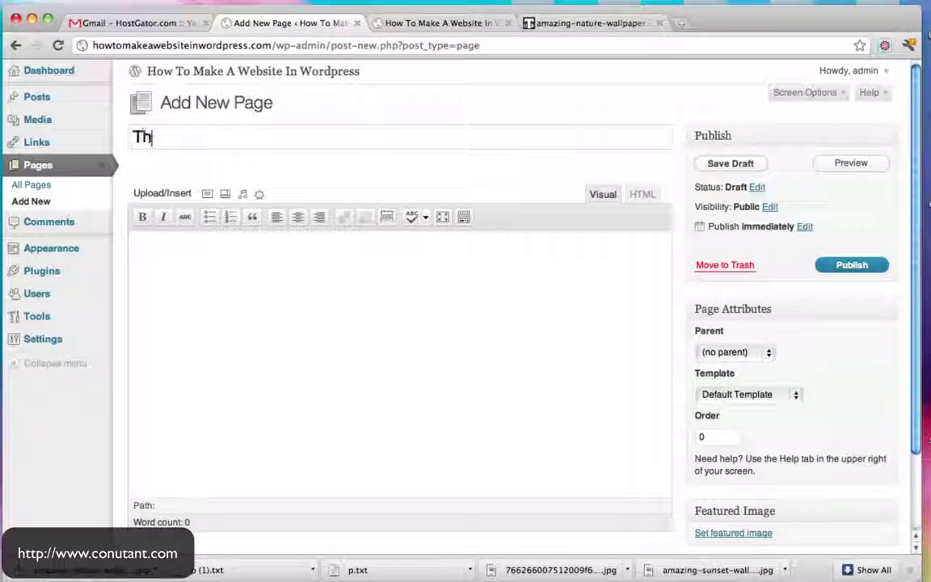
{"action": "type", "text": "his is a new page"}
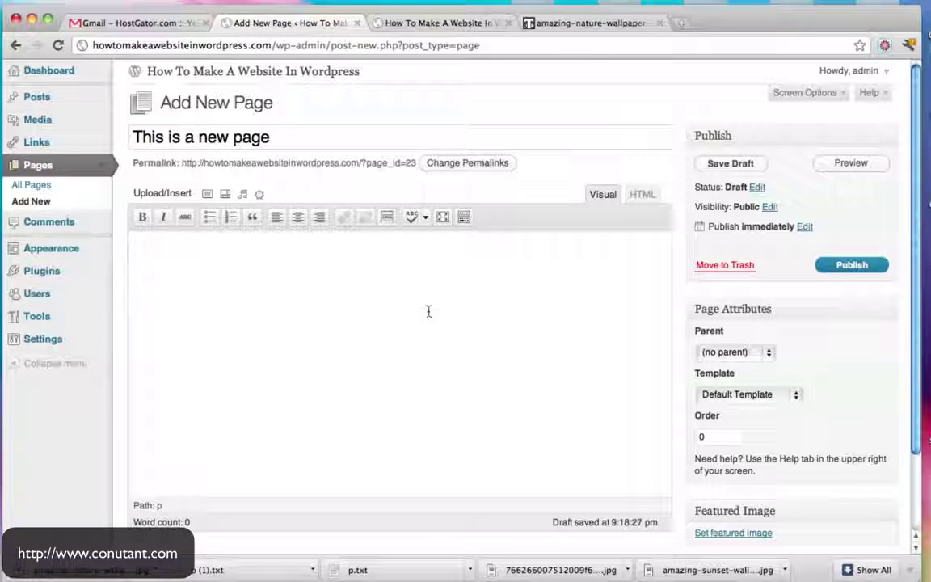
{"action": "type", "text": "Lorem ipsum dolor sit amet, consectetuer adipiscing elit. Nam nibh. Nunc varius facilisis eros. Sed erat. In in velit quis arcu ornare laoreet. Curabitur adipiscing luctus massa.  Integer ut purus ac augue commodo commodo. Nunc nec mi eu justo tempor consectetuer. Etiam vitae nisl. In dignissim lacus ut ante. Cras elit lectus, bibendum a, adipiscing vitae, commodo et, dui.  Ut tincidunt tortor. Donec nonummy, enim in lacinia pulvinar, velit tellus scelerisque augue, ac posuere libero urna eget neque. Cras ipsum. Vestibulum pretium, lectus nec venenatis volutpat, purus lectus ultrices risus, a condimentum risus mi et quam. Pellentesque auctor fringilla neque. Duis eu massa ut lorem iaculis vestibulum. Maecenas facilisis elit sed justo. Quisque volutpat malesuada velit."}
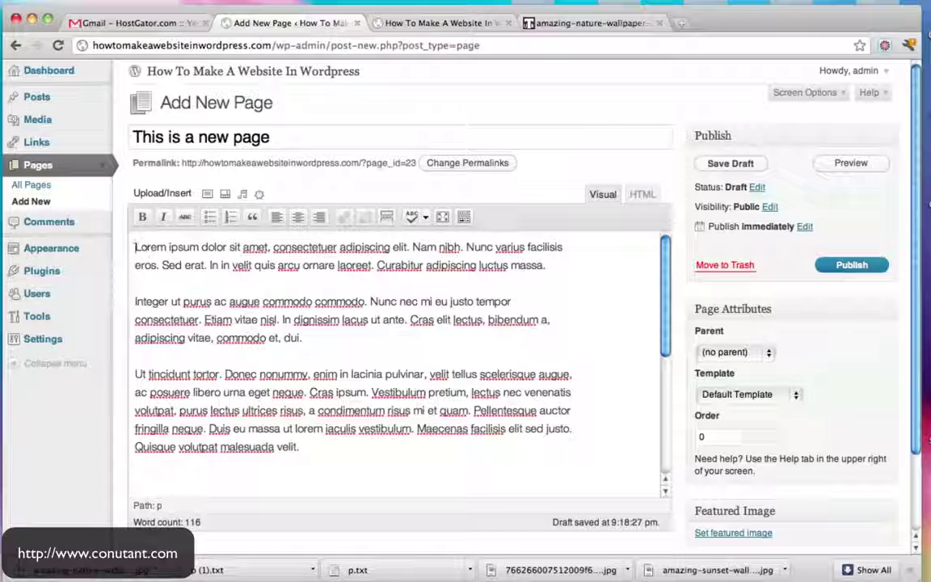
{"action": "left_click", "coordinate": [136, 249]}
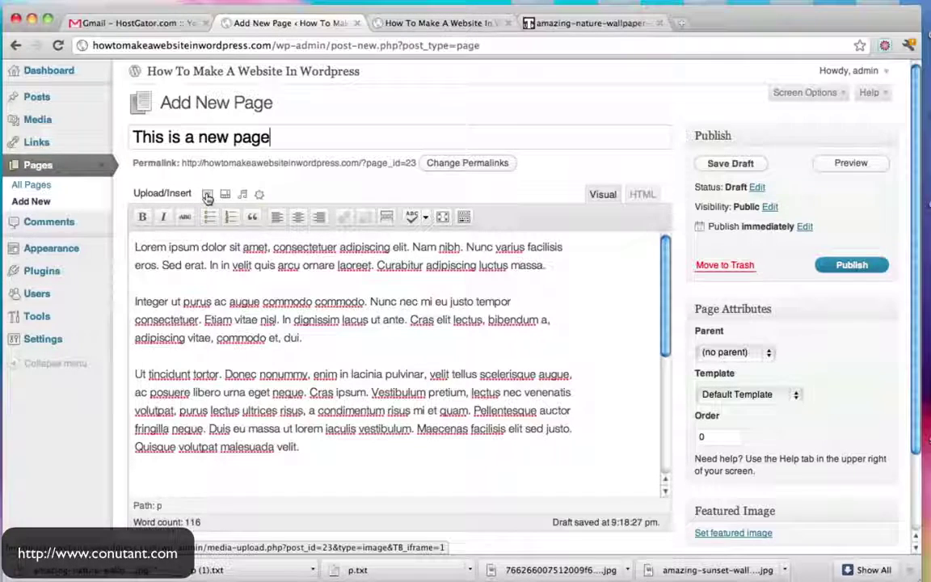
Upload the amazing-nature-wallpaper JPG image from the computer
{"action": "left_click", "coordinate": [208, 197]}
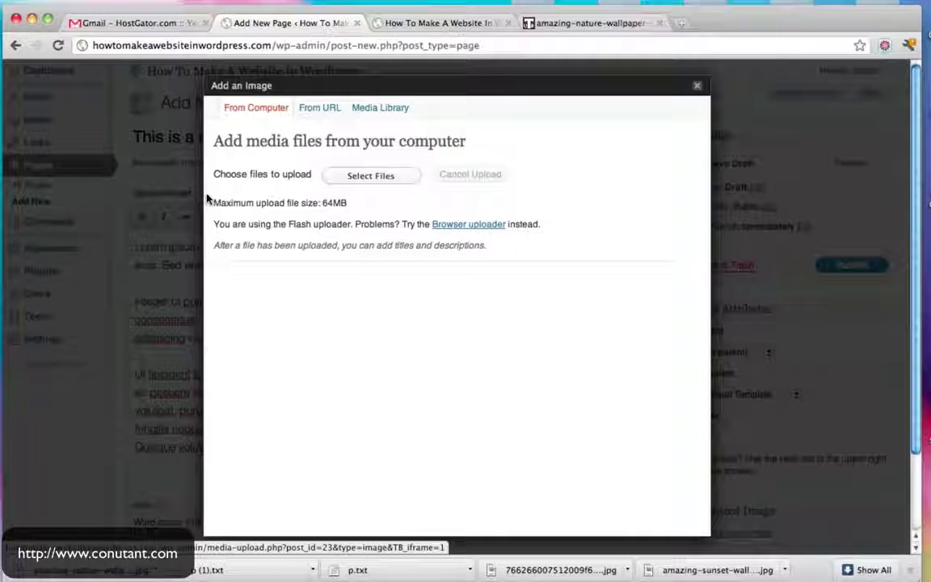
{"action": "left_click", "coordinate": [388, 178]}
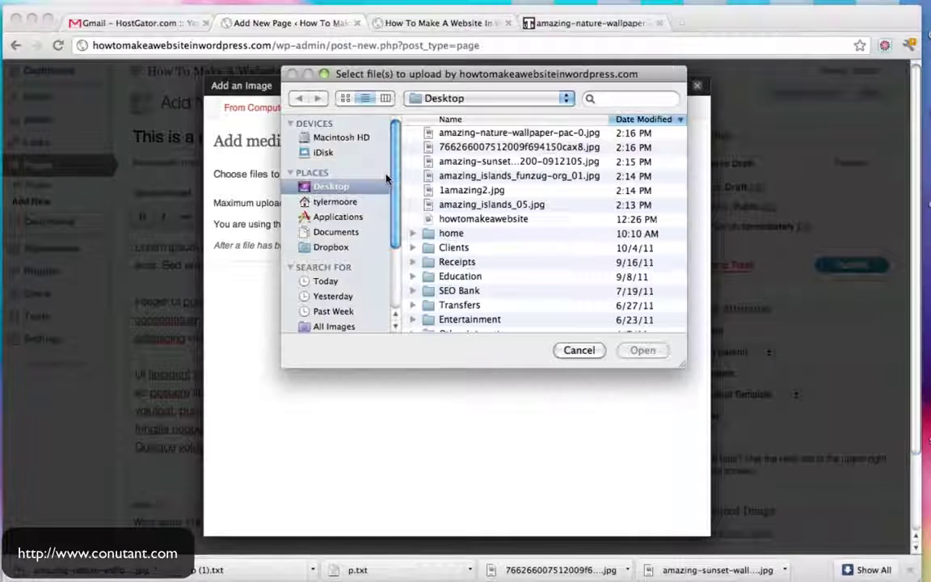
{"action": "key", "text": "super+1"}
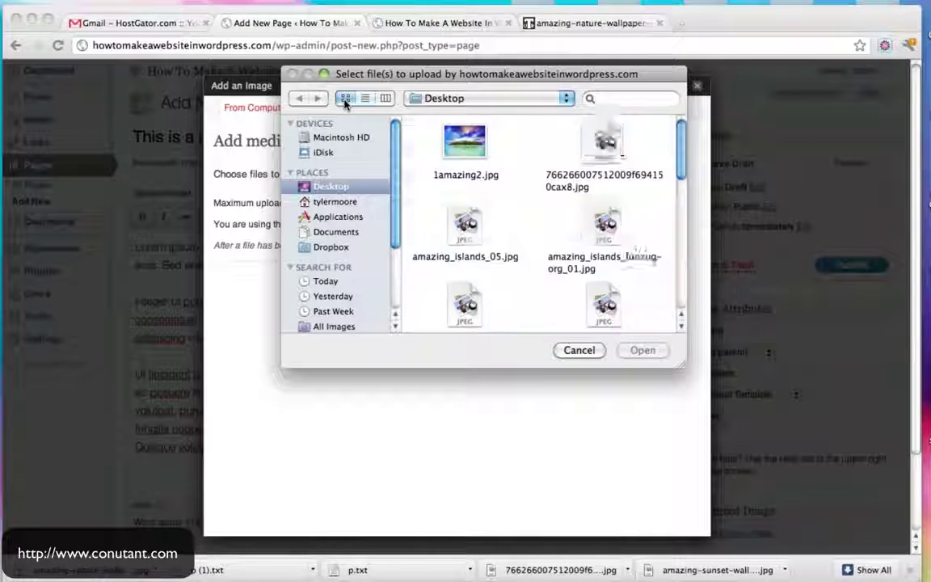
{"action": "scroll", "coordinate": [576, 186], "scroll_direction": "down", "scroll_amount": 3}
{"action": "left_click", "coordinate": [466, 234]}
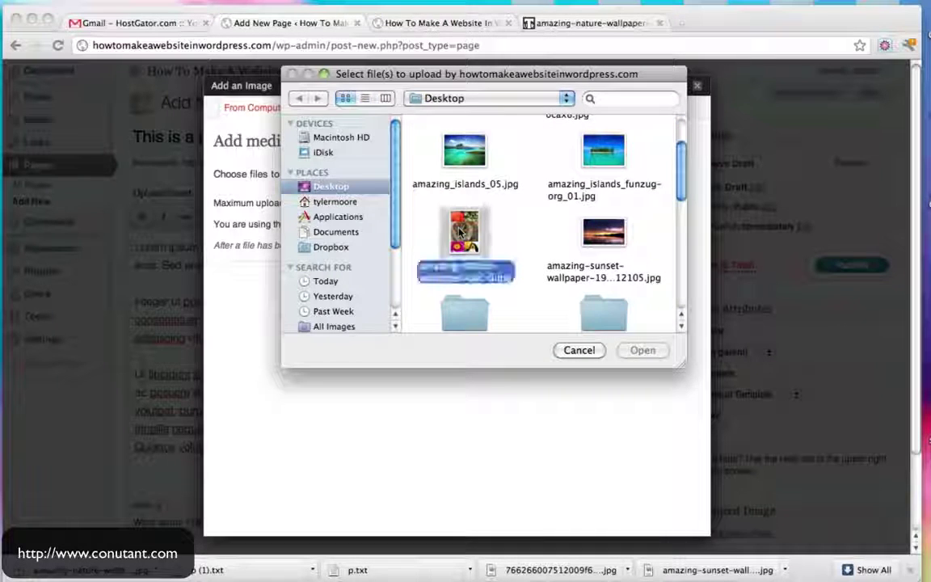
{"action": "left_click", "coordinate": [642, 350]}
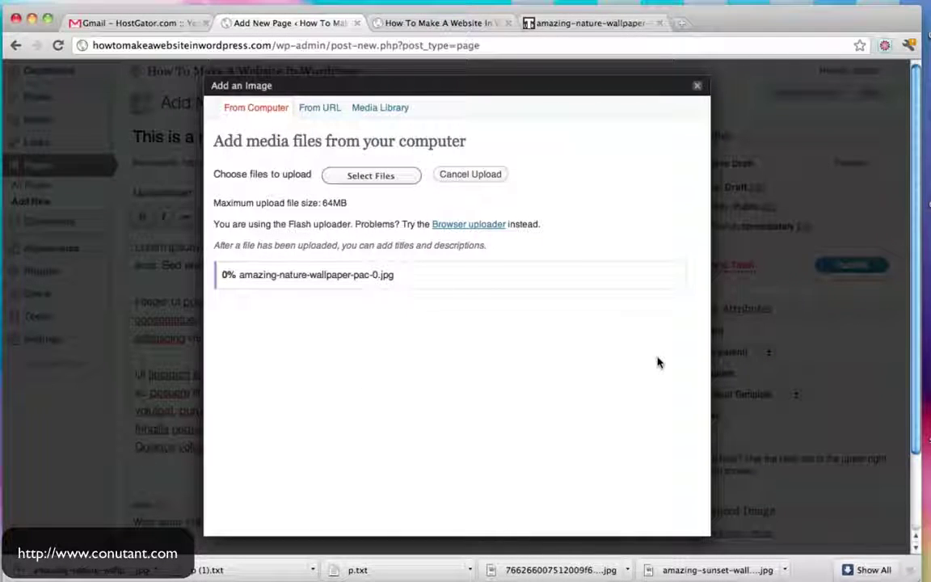
Insert the image into the page with no link, left alignment and full size
{"action": "scroll", "coordinate": [659, 363], "scroll_direction": "down", "scroll_amount": 4}
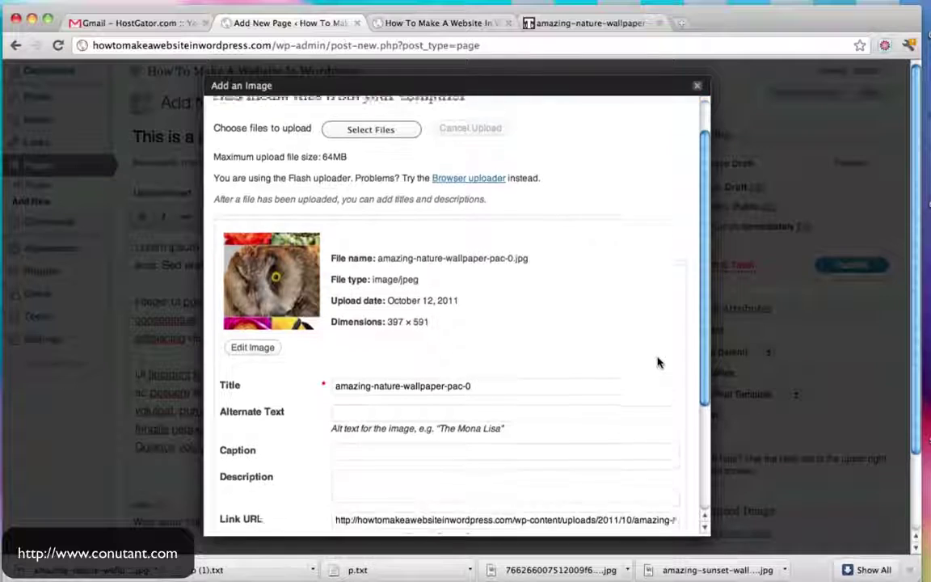
{"action": "scroll", "coordinate": [659, 363], "scroll_direction": "down", "scroll_amount": 2}
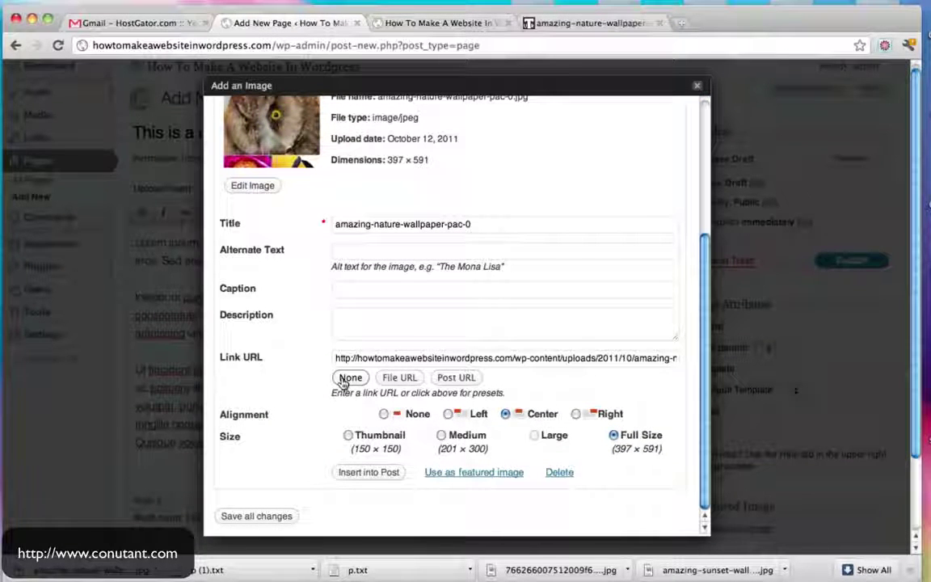
{"action": "left_click", "coordinate": [348, 379]}
{"action": "scroll", "coordinate": [522, 389], "scroll_direction": "down", "scroll_amount": 2}
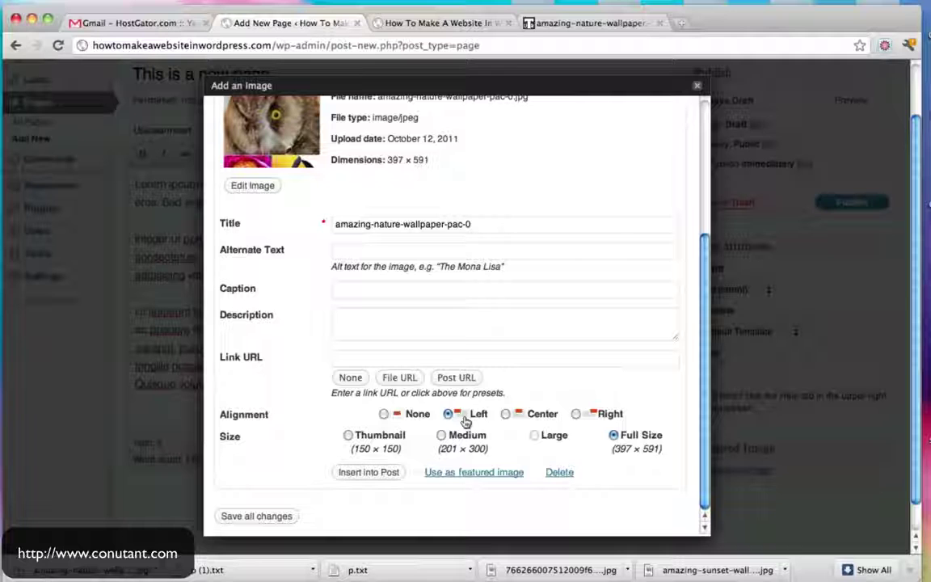
{"action": "left_click", "coordinate": [370, 472]}
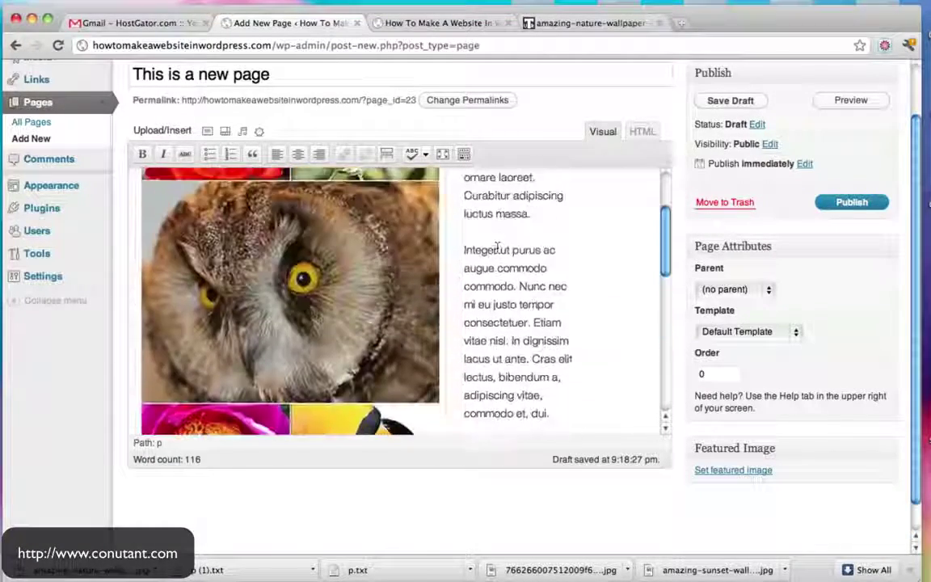
{"action": "left_click", "coordinate": [826, 202]}
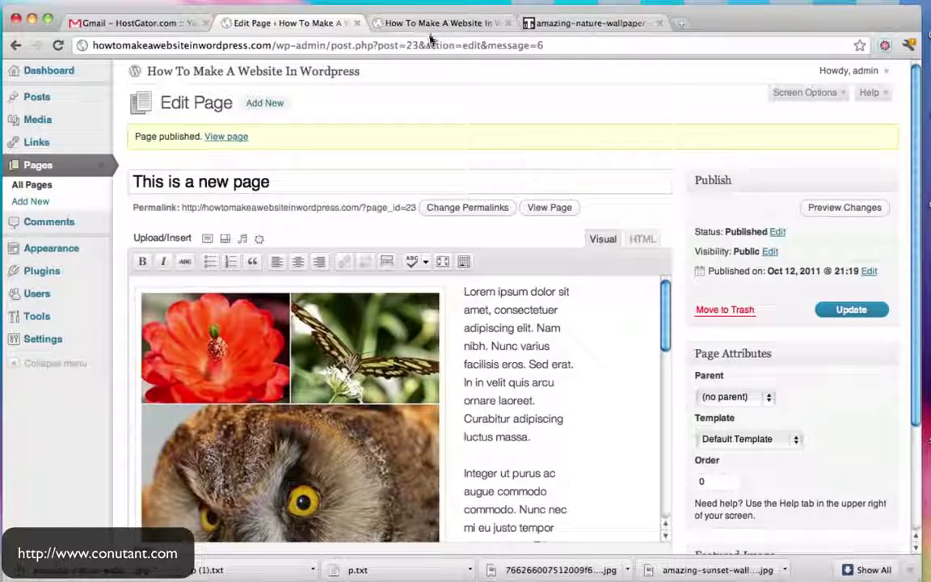
{"action": "left_click", "coordinate": [433, 26]}
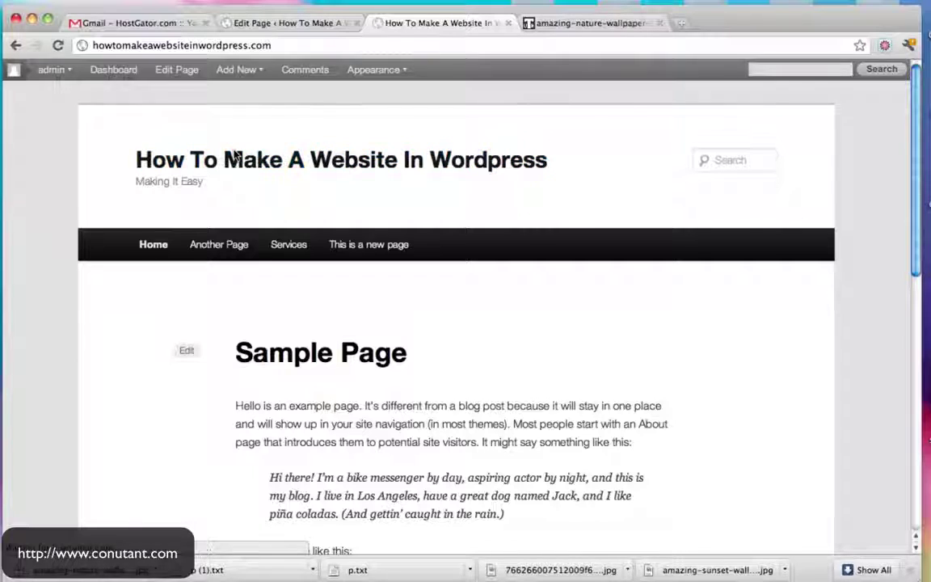
{"action": "left_click", "coordinate": [360, 246]}
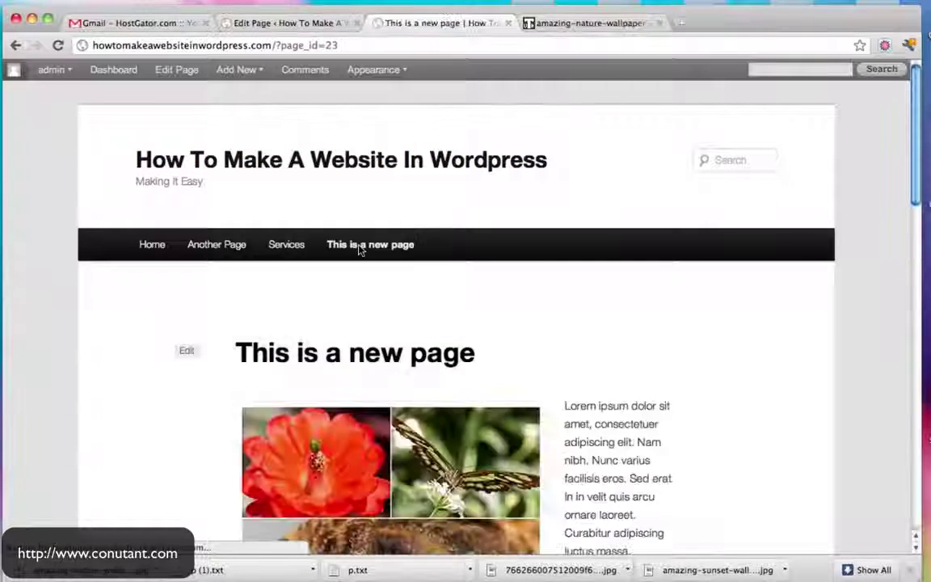
{"action": "scroll", "coordinate": [707, 256], "scroll_direction": "down", "scroll_amount": 5}
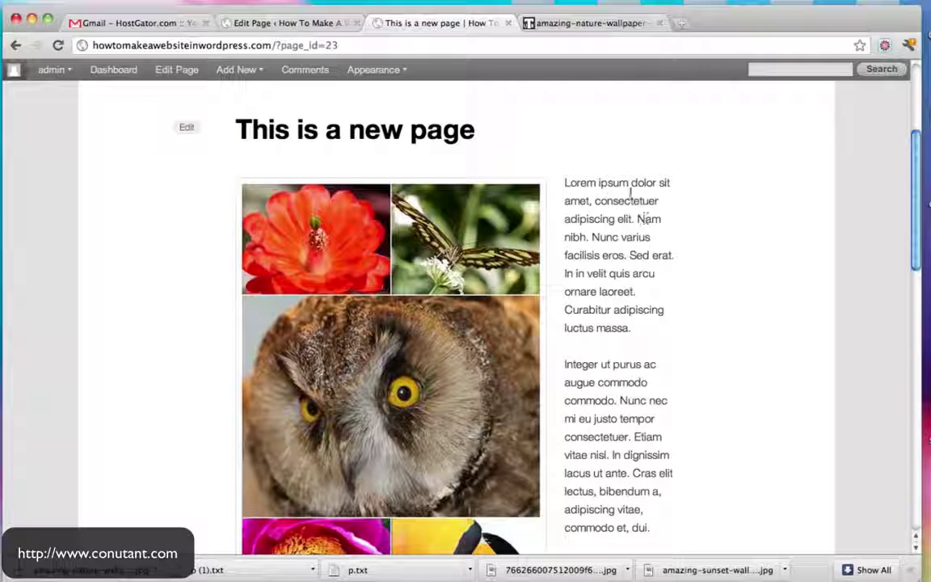
{"action": "left_click_drag", "start_coordinate": [565, 182], "coordinate": [651, 237]}
{"action": "scroll", "coordinate": [252, 443], "scroll_direction": "down", "scroll_amount": 3}
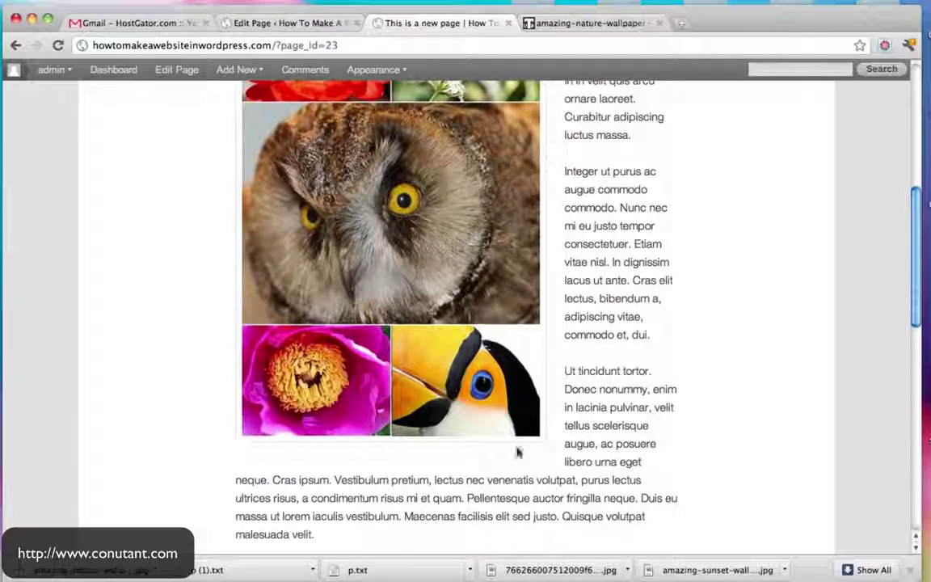
{"action": "scroll", "coordinate": [521, 275], "scroll_direction": "down", "scroll_amount": 2}
{"action": "scroll", "coordinate": [520, 275], "scroll_direction": "down", "scroll_amount": 6}
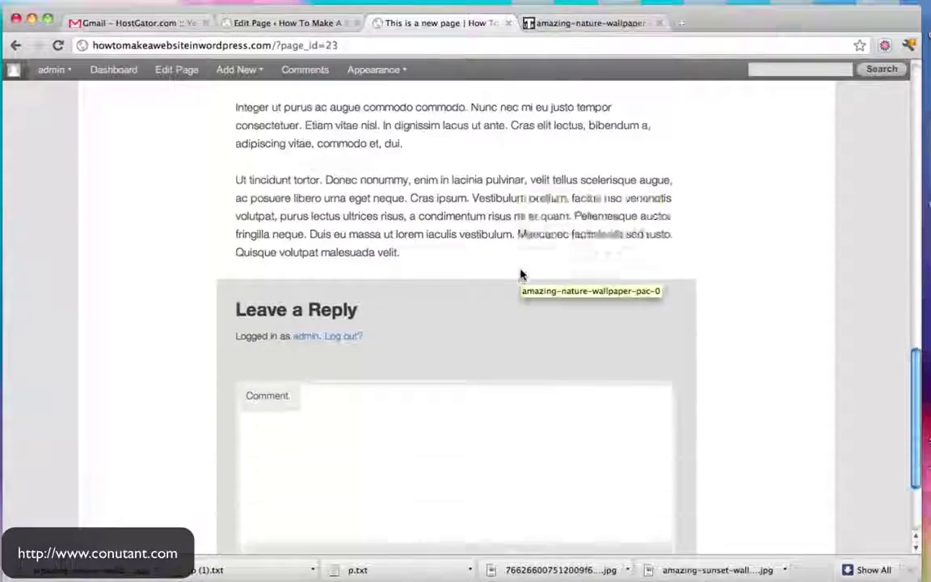
{"action": "left_click", "coordinate": [293, 313]}
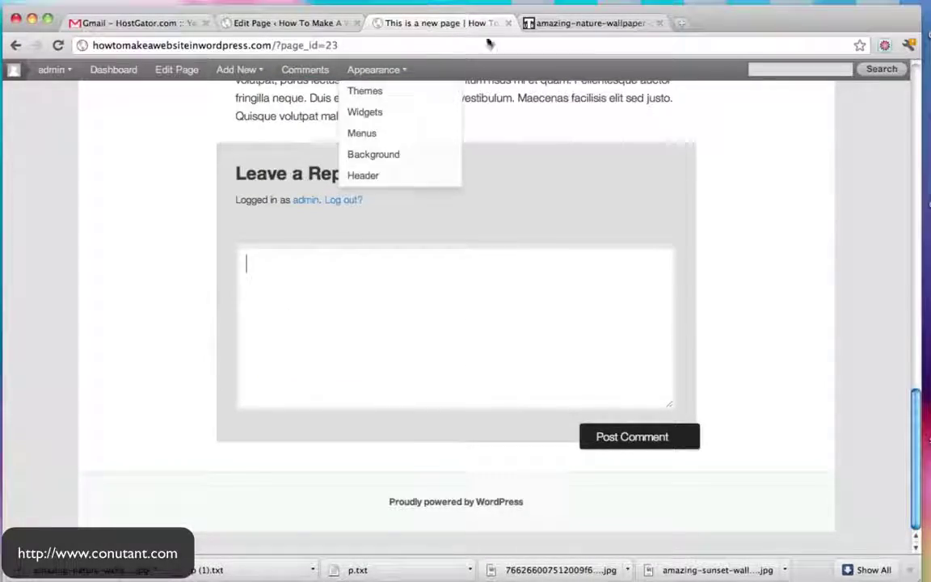
{"action": "scroll", "coordinate": [536, 110], "scroll_direction": "up", "scroll_amount": 10}
{"action": "scroll", "coordinate": [536, 116], "scroll_direction": "up", "scroll_amount": 5}
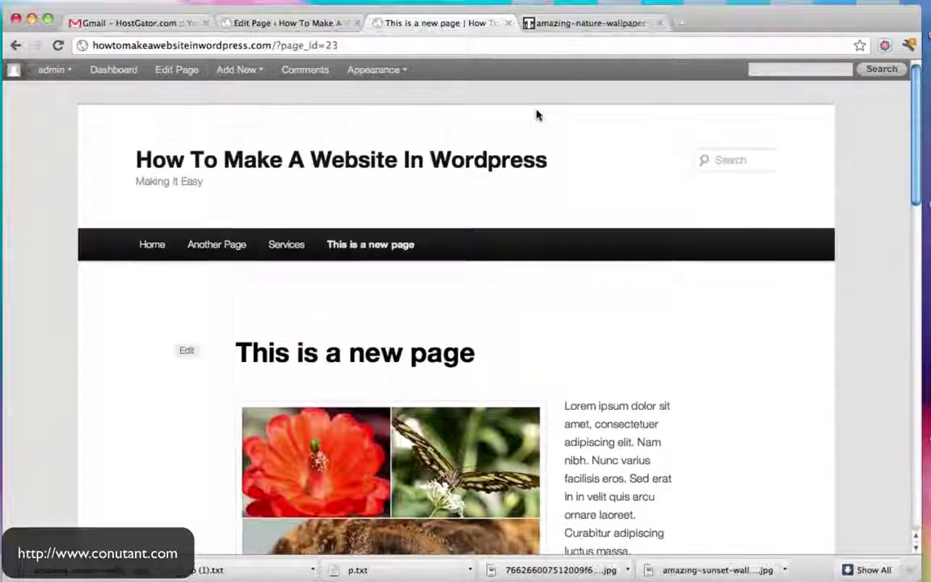
Disable comments and trackbacks via the Discussion box and update the page
{"action": "left_click", "coordinate": [330, 22]}
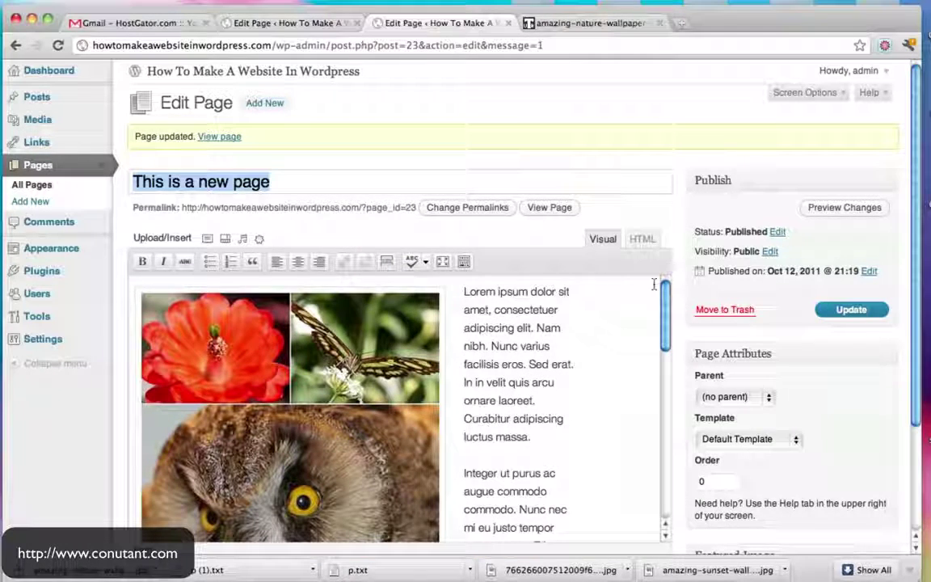
{"action": "left_click", "coordinate": [841, 97]}
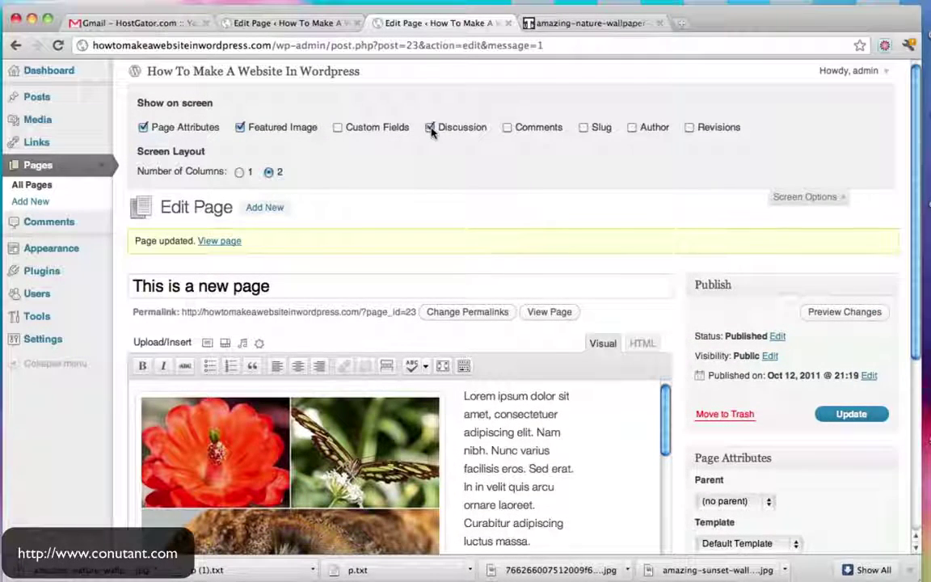
{"action": "left_click", "coordinate": [809, 196]}
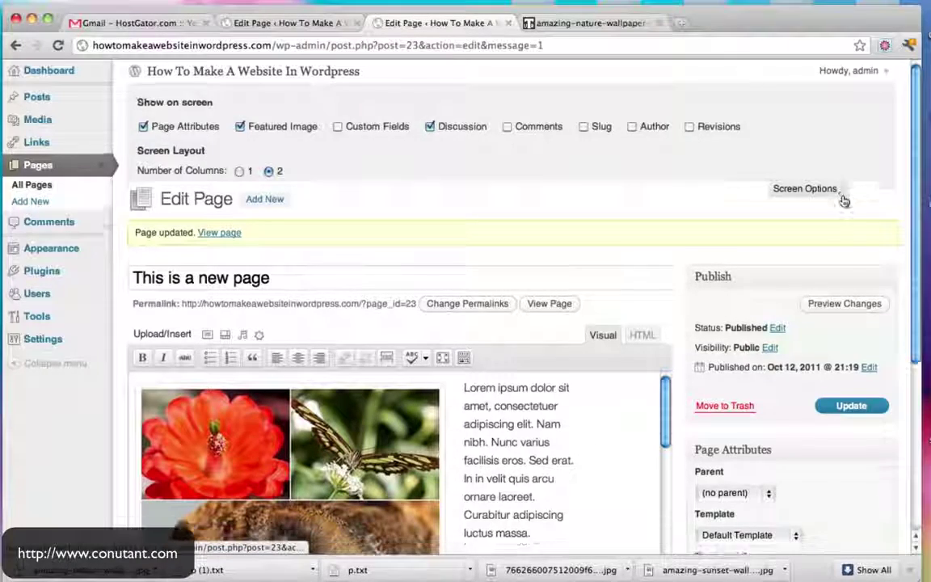
{"action": "scroll", "coordinate": [720, 150], "scroll_direction": "down", "scroll_amount": 5}
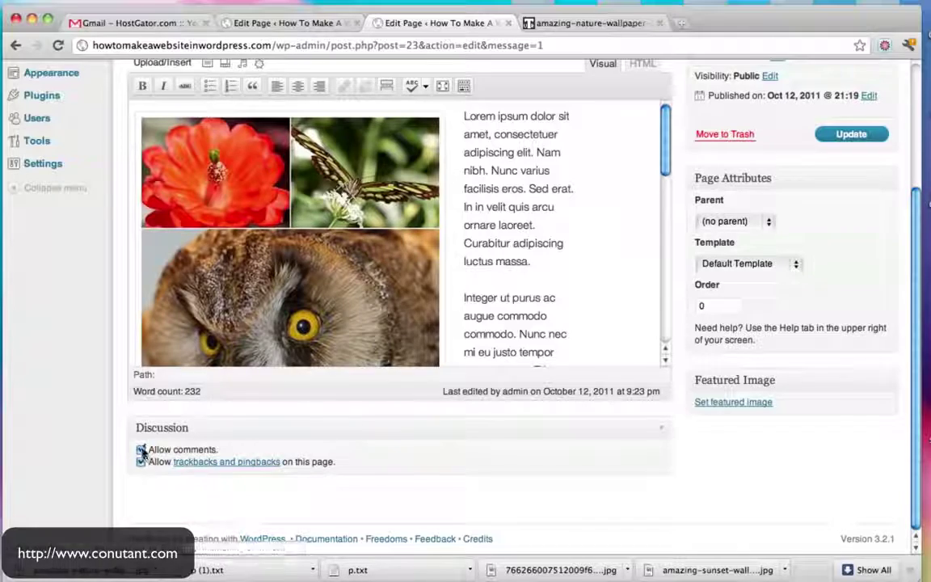
{"action": "scroll", "coordinate": [672, 307], "scroll_direction": "up", "scroll_amount": 2}
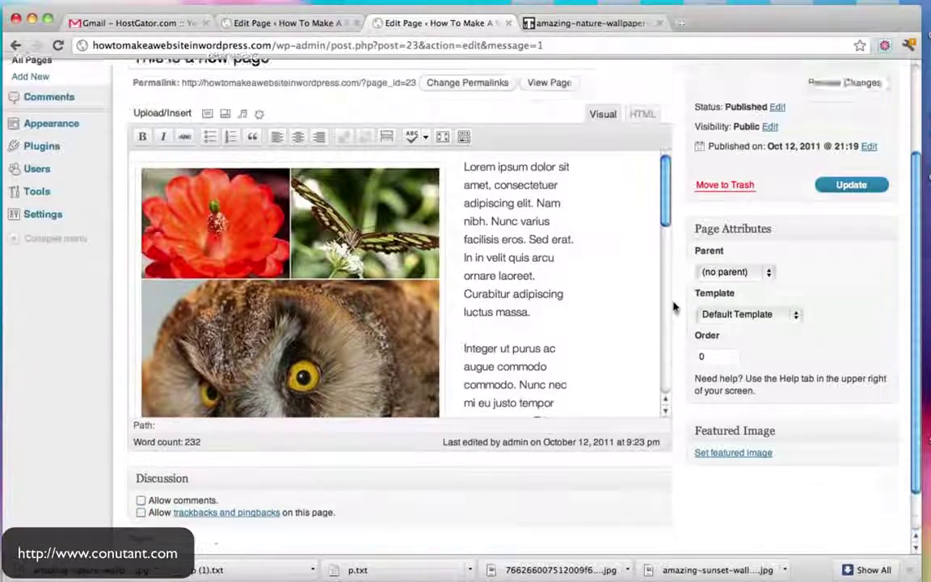
{"action": "left_click", "coordinate": [860, 212]}
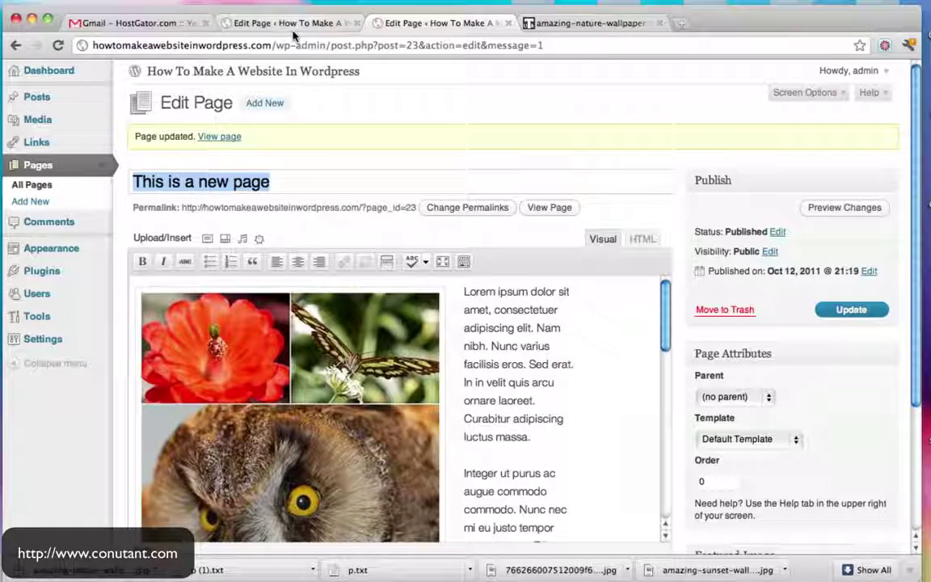
View 'This is a new page' on the live site in a new tab to confirm it has no reply form
{"action": "left_click", "coordinate": [293, 74], "text": "super"}
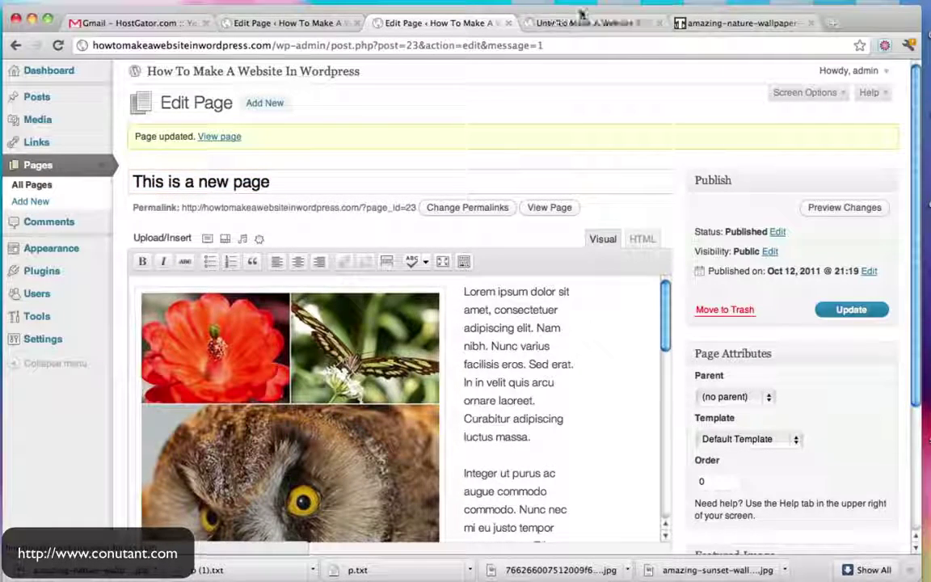
{"action": "left_click", "coordinate": [584, 20]}
{"action": "left_click", "coordinate": [339, 236]}
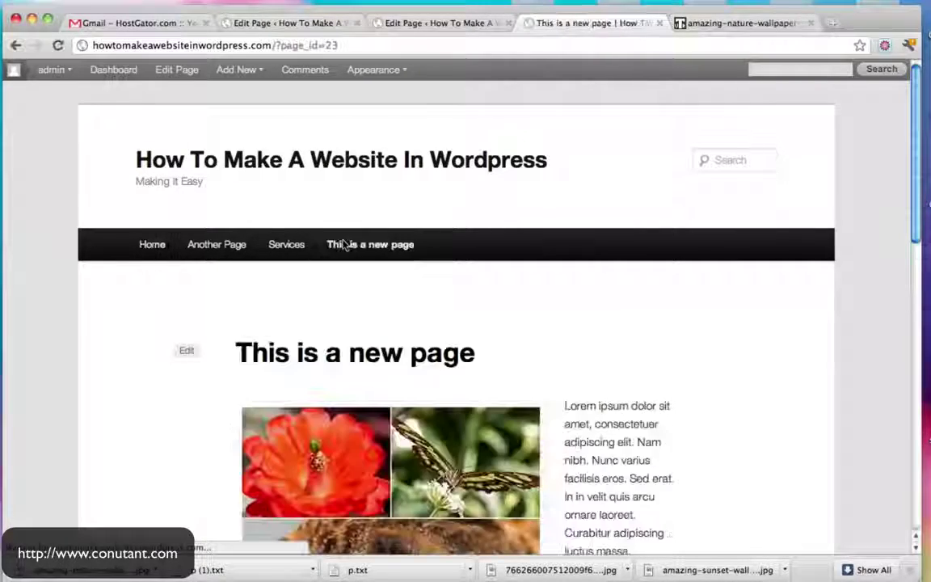
{"action": "scroll", "coordinate": [647, 266], "scroll_direction": "down", "scroll_amount": 15}
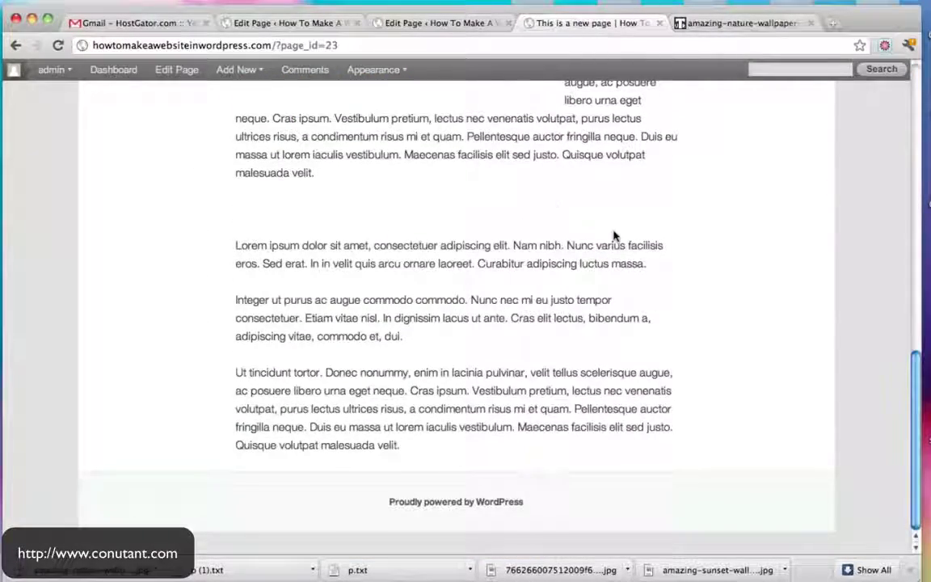
{"action": "scroll", "coordinate": [613, 235], "scroll_direction": "up", "scroll_amount": 15}
Compare it with the Services page, then return to the Edit Page tab
{"action": "left_click", "coordinate": [304, 257]}
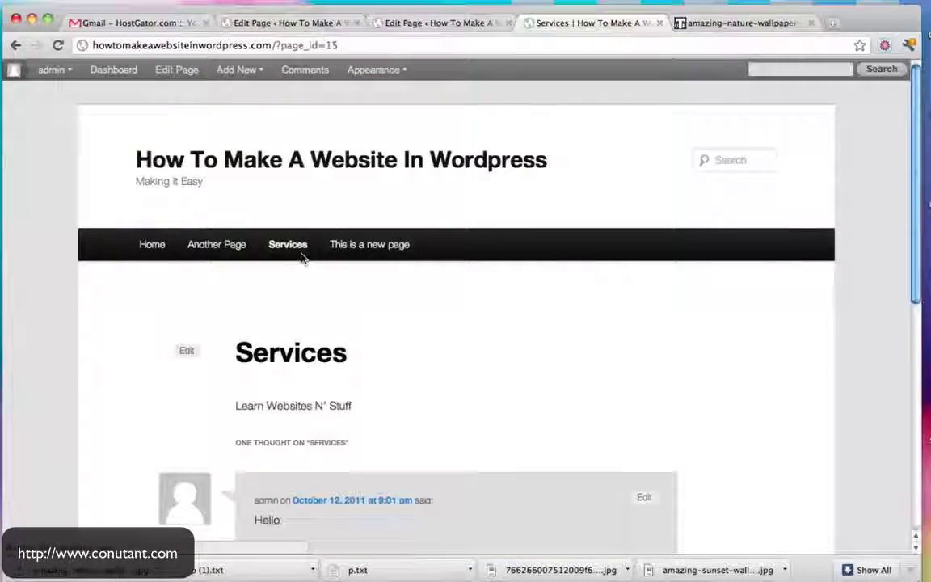
{"action": "scroll", "coordinate": [690, 314], "scroll_direction": "down", "scroll_amount": 10}
{"action": "scroll", "coordinate": [368, 311], "scroll_direction": "up", "scroll_amount": 10}
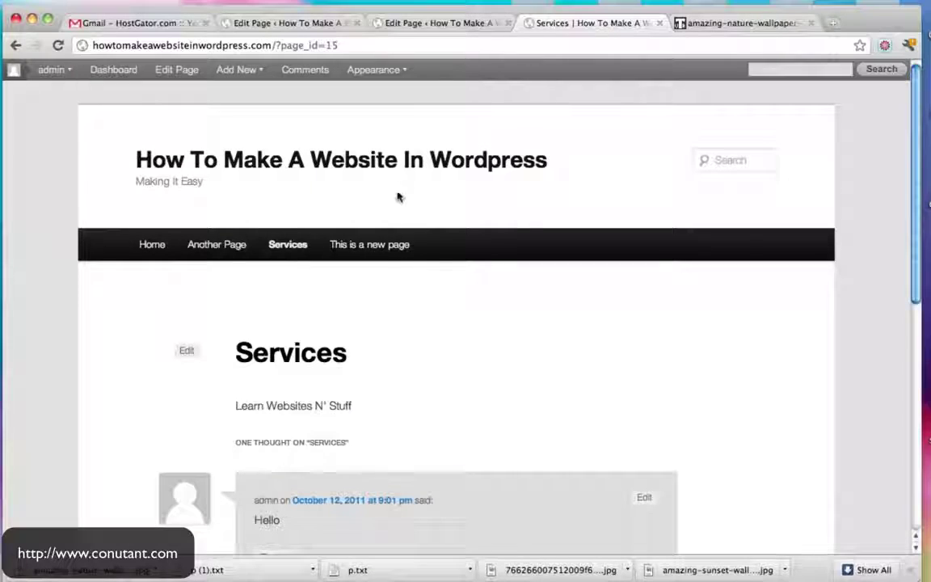
{"action": "left_click", "coordinate": [382, 247]}
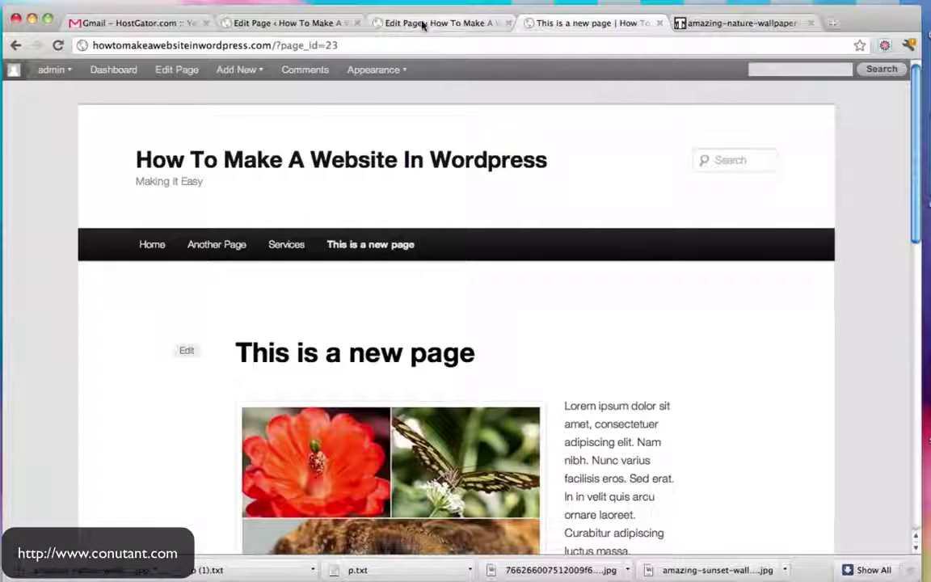
{"action": "left_click", "coordinate": [417, 24]}
{"action": "scroll", "coordinate": [594, 303], "scroll_direction": "down", "scroll_amount": 1}
{"action": "scroll", "coordinate": [593, 303], "scroll_direction": "up", "scroll_amount": 1}
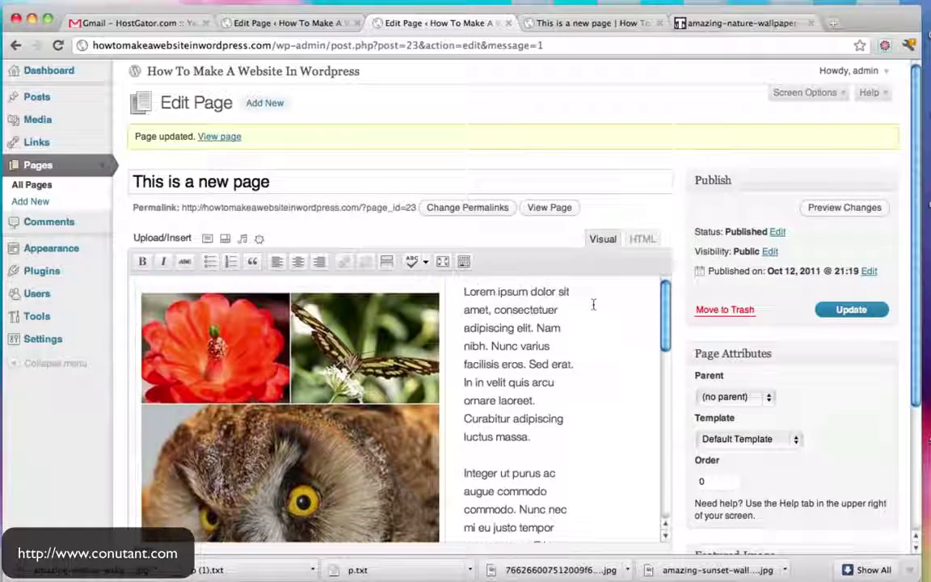
{"action": "left_click", "coordinate": [425, 262]}
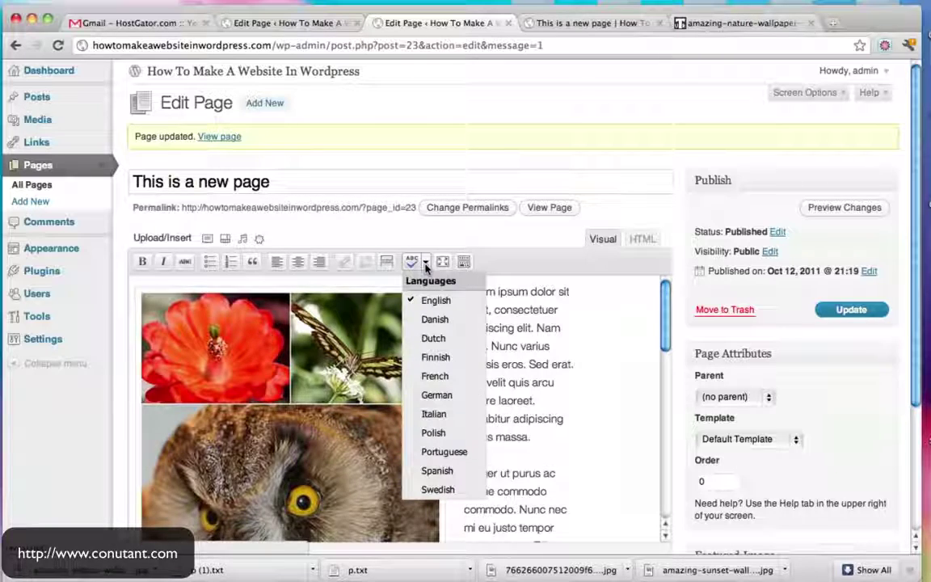
{"action": "left_click", "coordinate": [418, 266]}
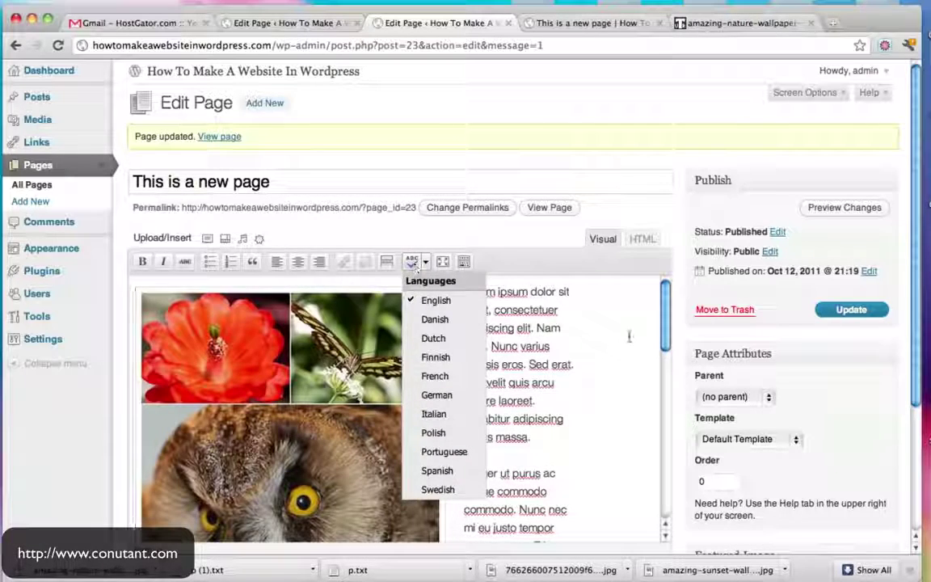
{"action": "left_click", "coordinate": [629, 336]}
{"action": "scroll", "coordinate": [531, 465], "scroll_direction": "down", "scroll_amount": 5}
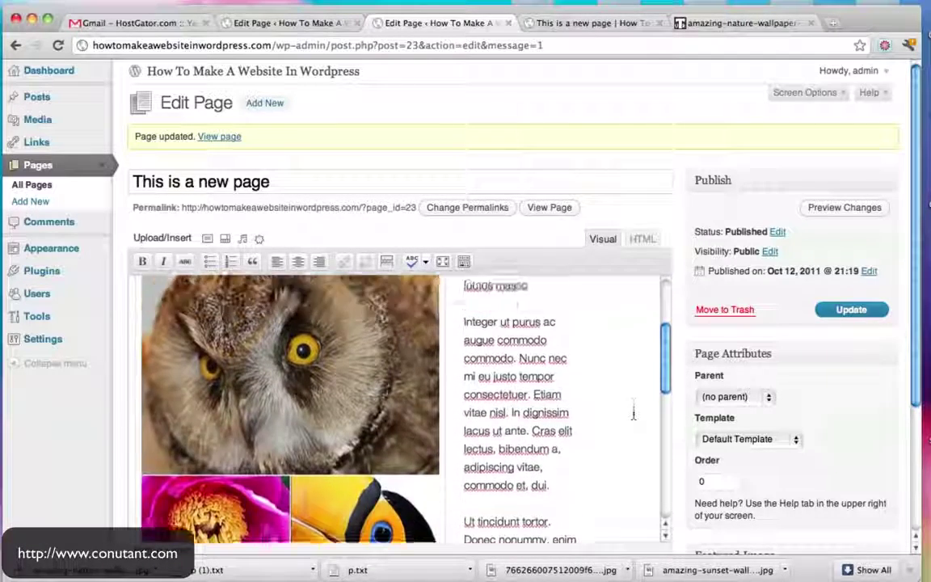
{"action": "scroll", "coordinate": [633, 414], "scroll_direction": "up", "scroll_amount": 5}
{"action": "left_click", "coordinate": [412, 266]}
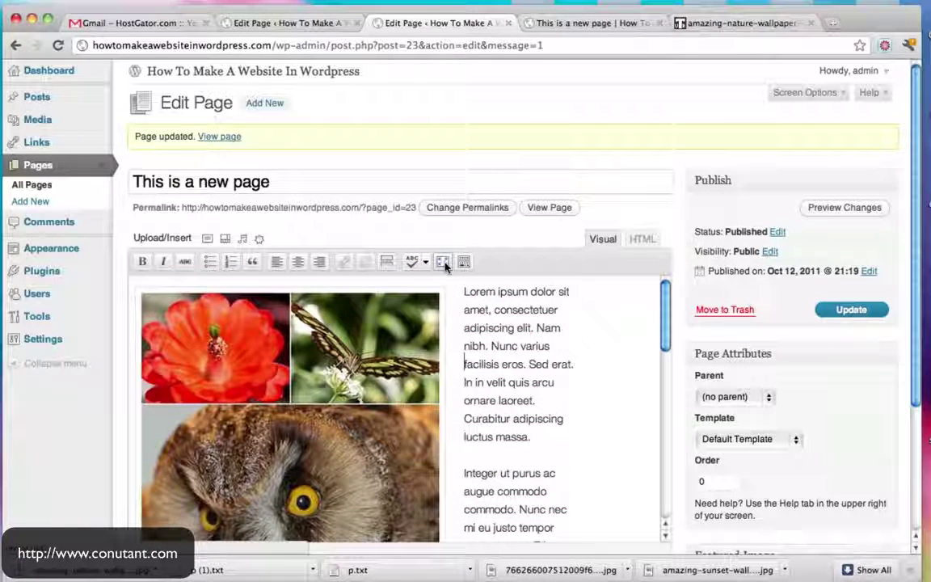
{"action": "left_click", "coordinate": [444, 264]}
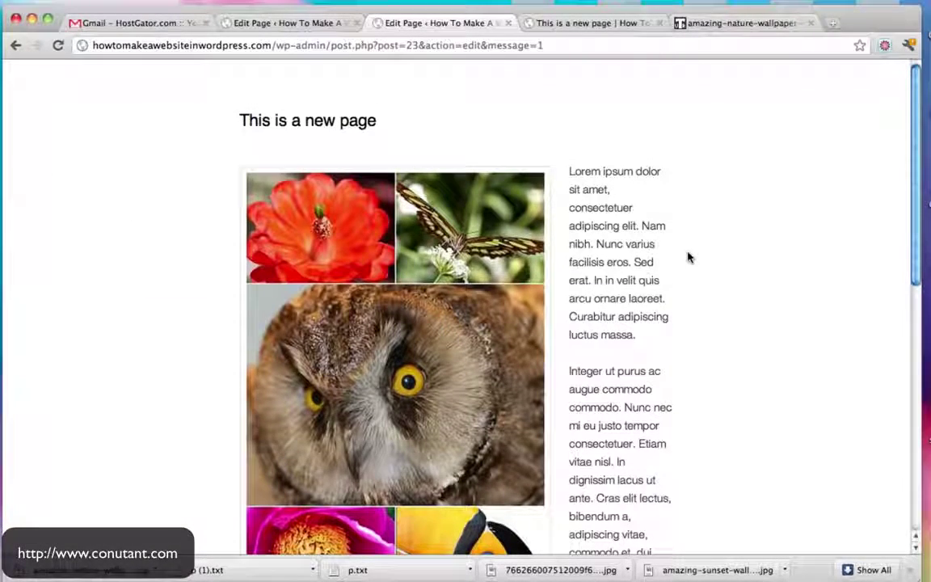
{"action": "mouse_move", "coordinate": [477, 75]}
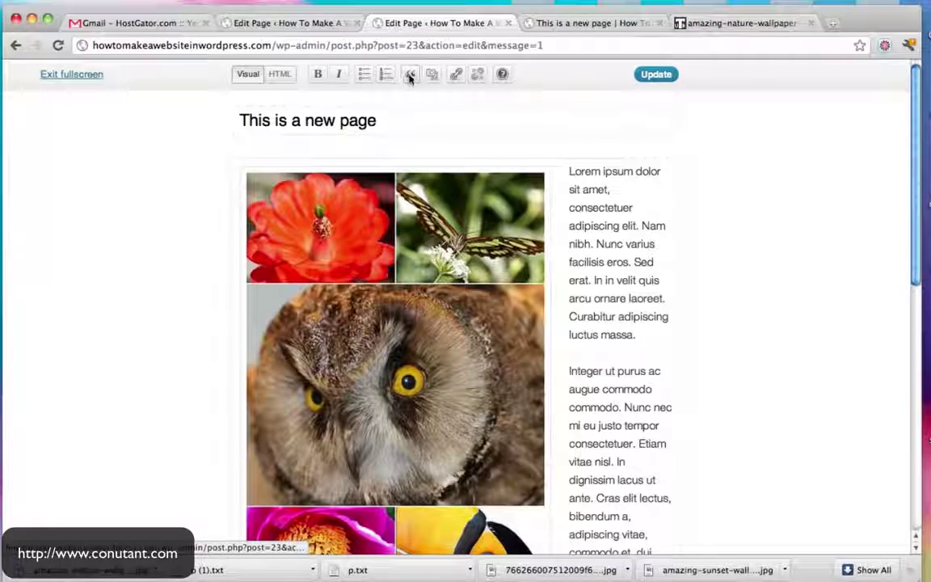
{"action": "left_click", "coordinate": [72, 75]}
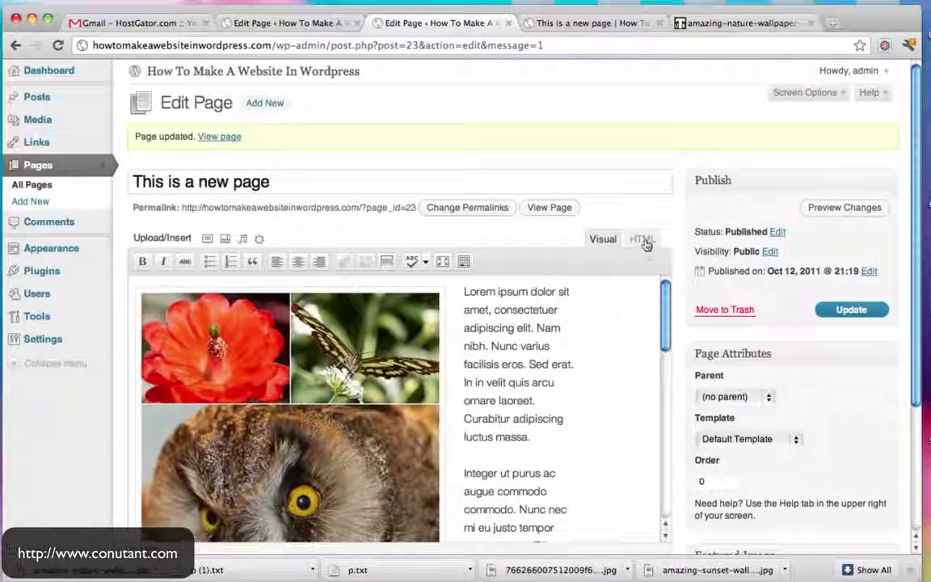
{"action": "left_click", "coordinate": [643, 240]}
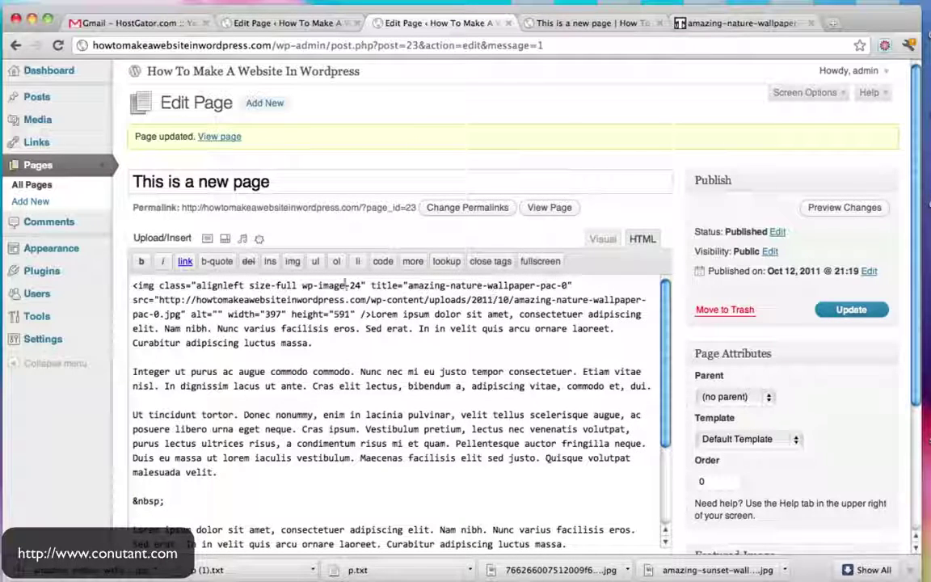
{"action": "left_click", "coordinate": [595, 240]}
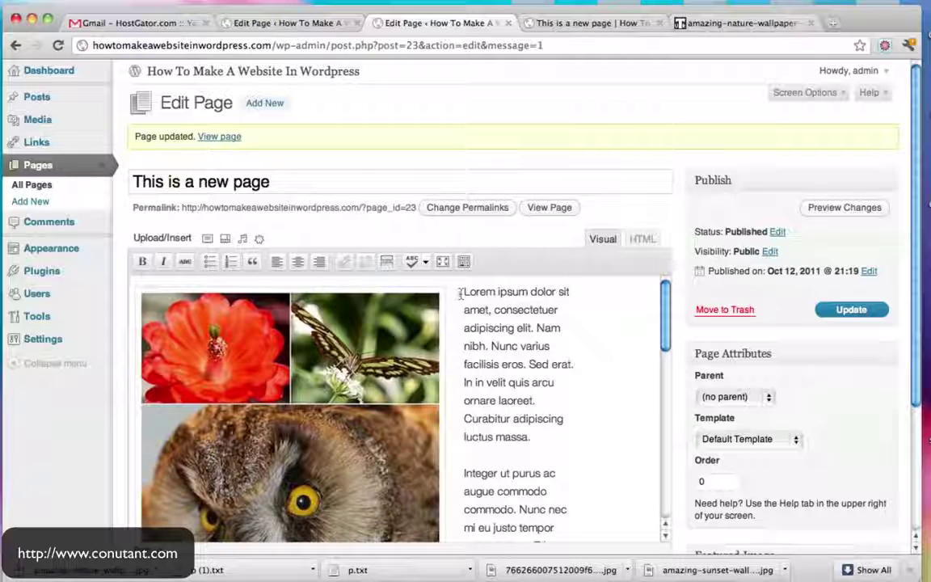
Select 'Lorem ipsum' and link it to Another Page from the existing content list
{"action": "left_click_drag", "start_coordinate": [507, 292], "coordinate": [530, 294]}
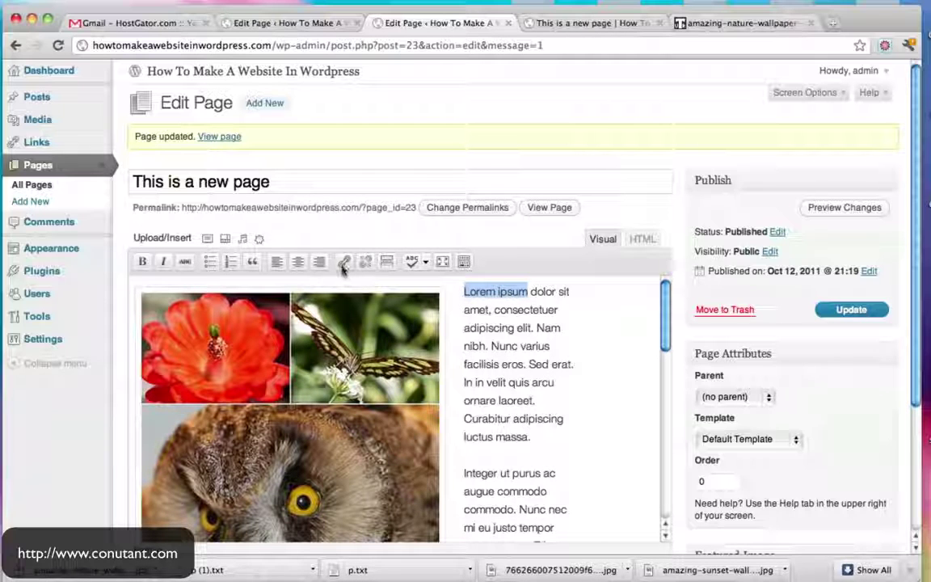
{"action": "left_click", "coordinate": [344, 262]}
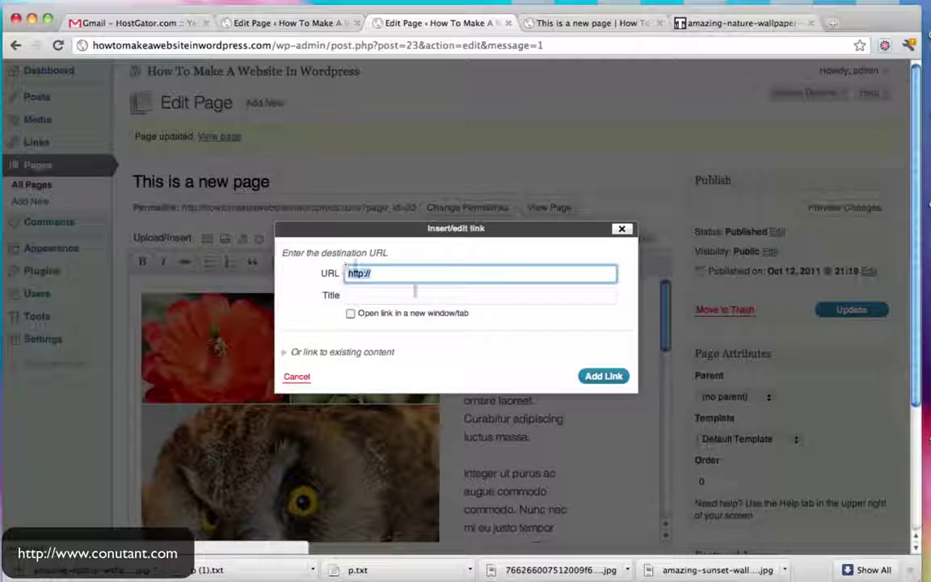
{"action": "left_click", "coordinate": [289, 352]}
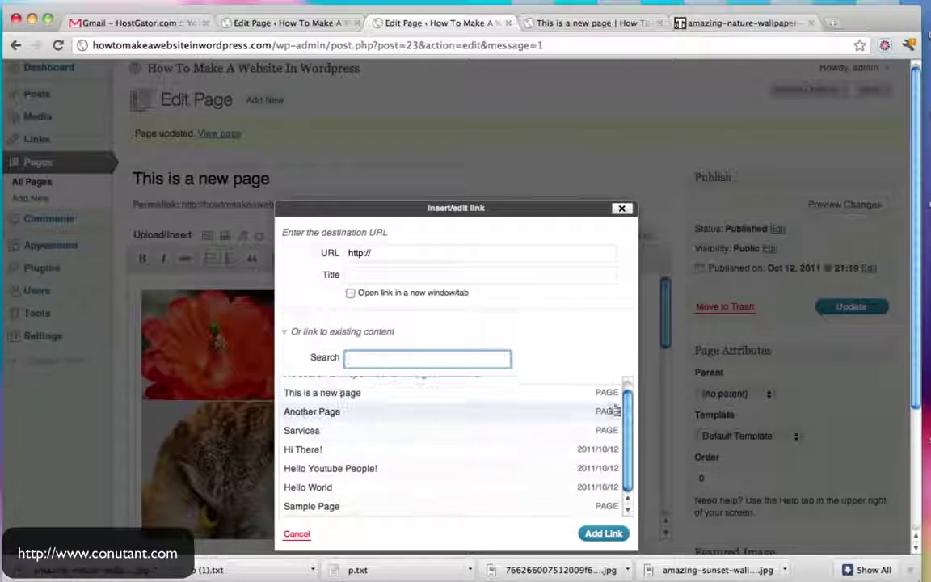
{"action": "left_click", "coordinate": [607, 413]}
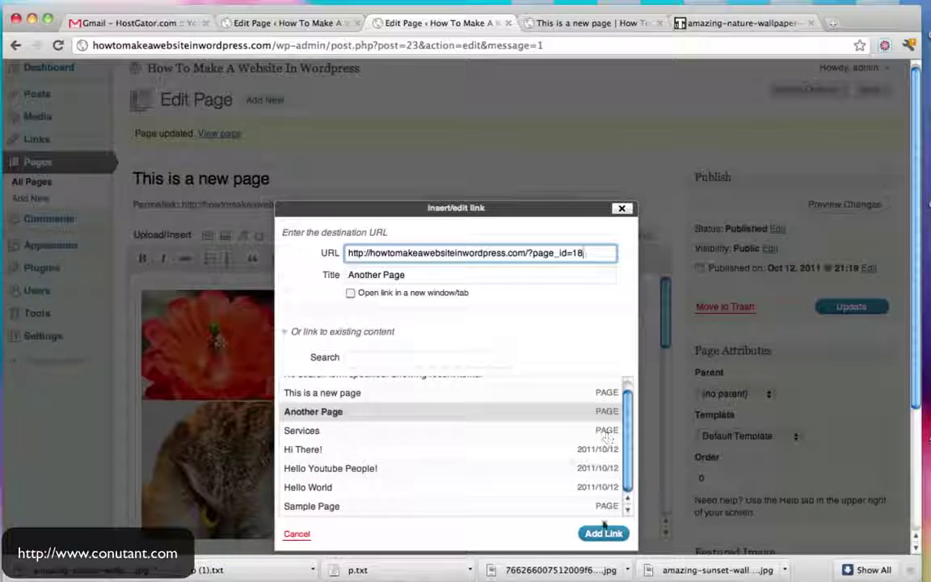
{"action": "left_click", "coordinate": [604, 533]}
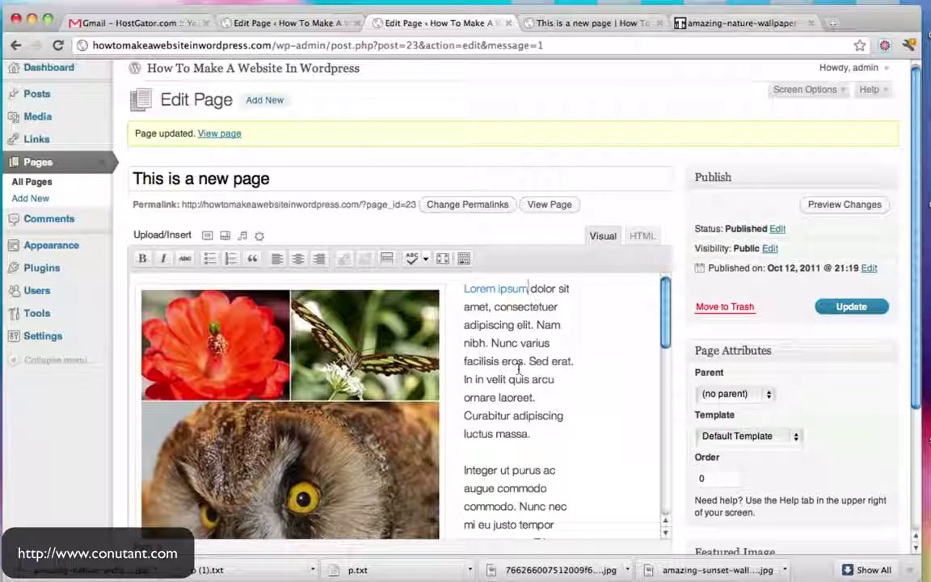
{"action": "scroll", "coordinate": [534, 372], "scroll_direction": "down", "scroll_amount": 2}
Add a numbered list 'This is a list', 'So Is This', 'This too!' after 'luctus massa.'
{"action": "key", "text": "Return"}
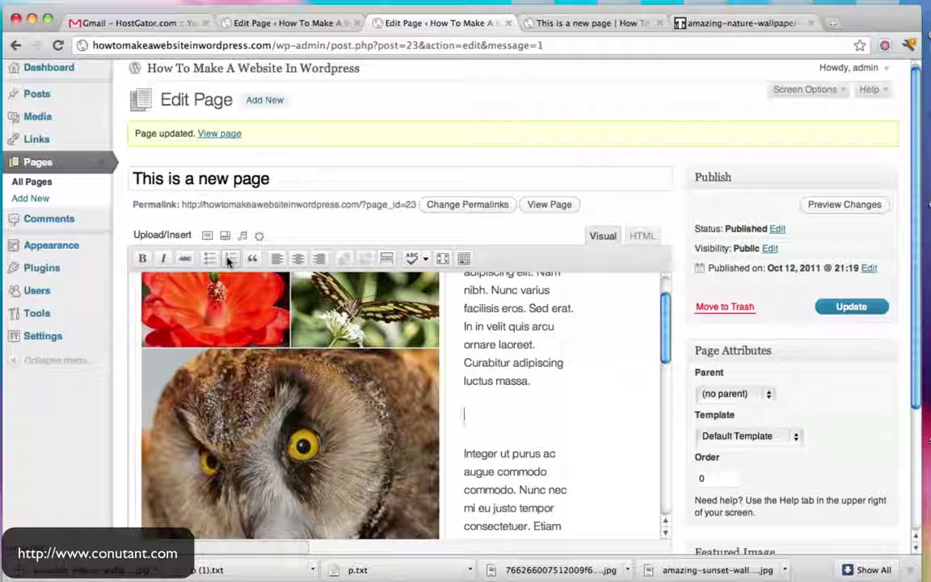
{"action": "type", "text": "This is a "}
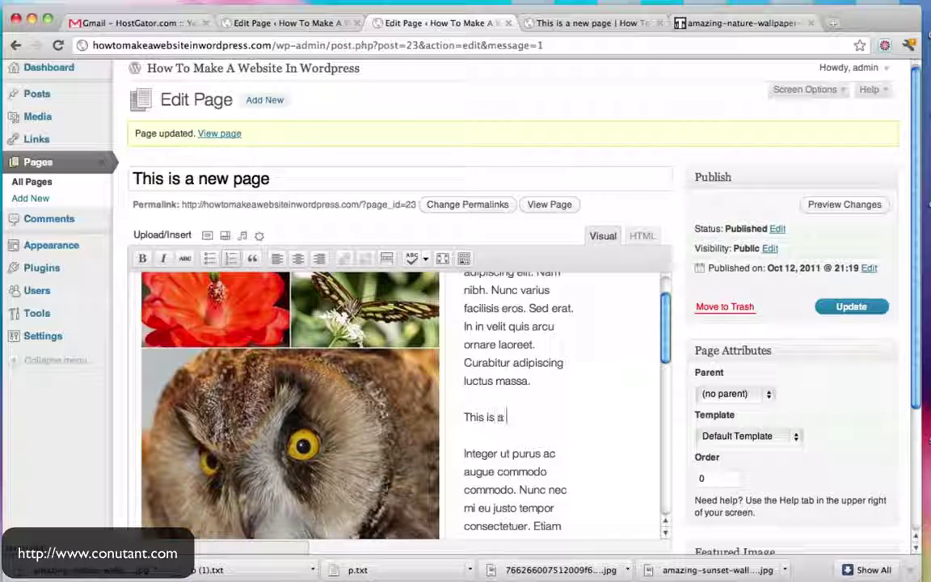
{"action": "type", "text": "list"}
{"action": "key", "text": "shift+Return"}
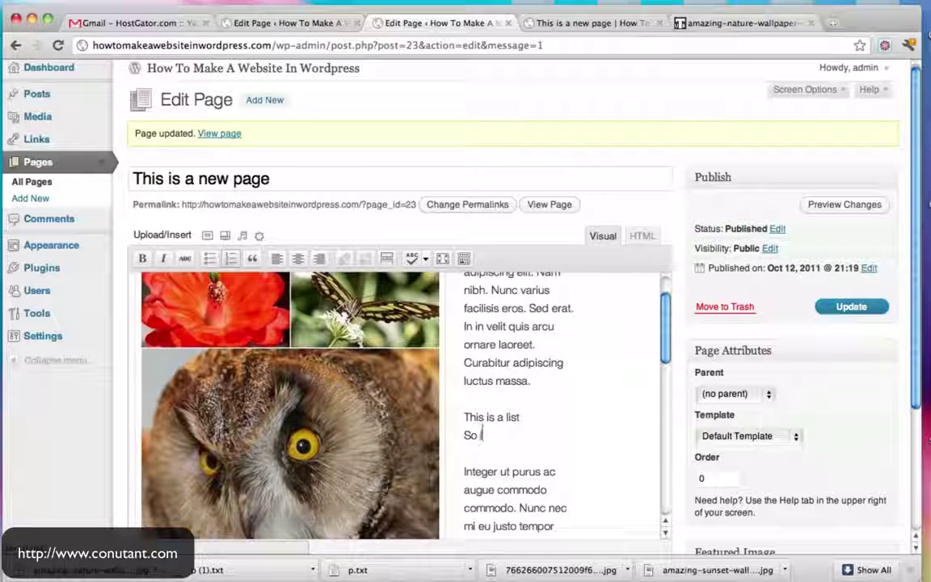
{"action": "key", "text": "shift+Return"}
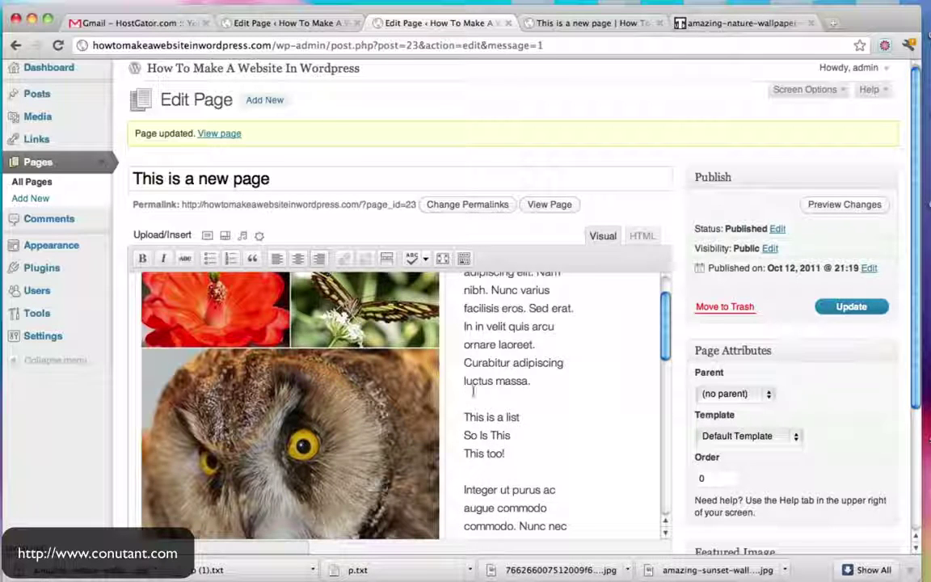
{"action": "left_click_drag", "start_coordinate": [464, 416], "coordinate": [506, 454]}
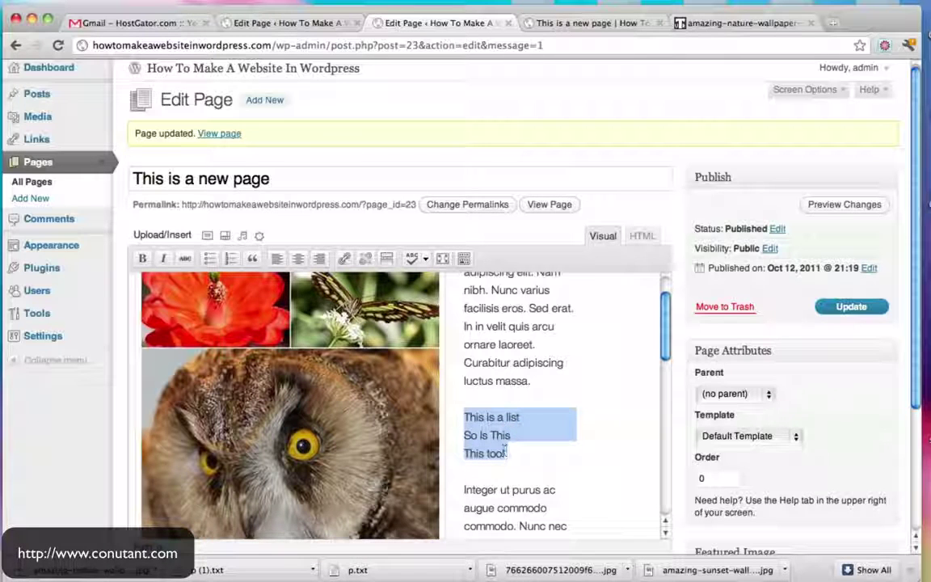
{"action": "left_click", "coordinate": [210, 259]}
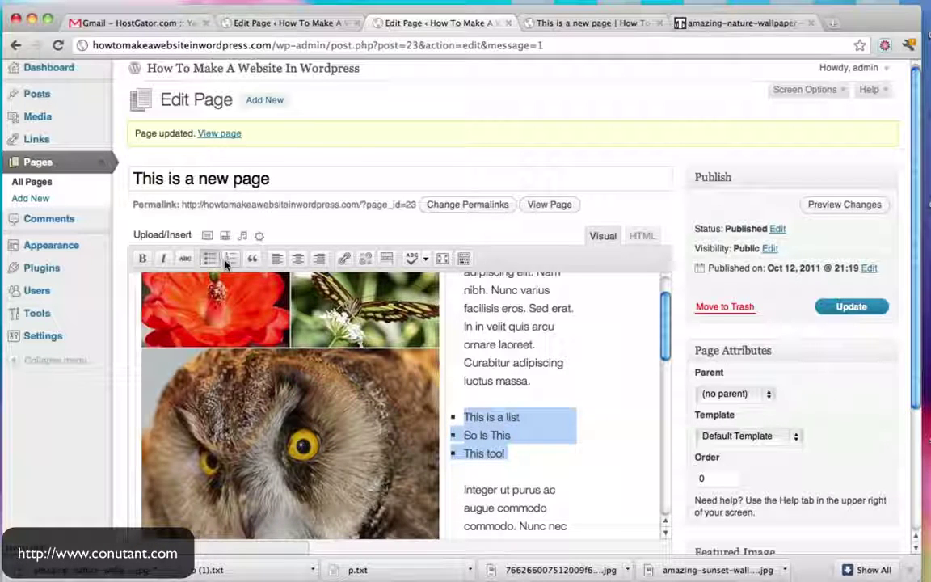
{"action": "left_click", "coordinate": [230, 259]}
{"action": "left_click", "coordinate": [563, 477]}
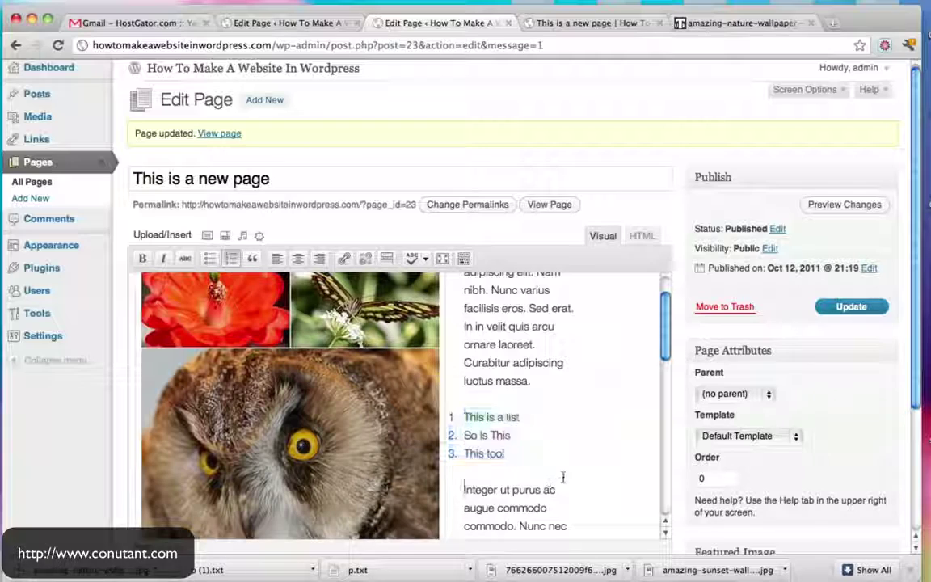
{"action": "scroll", "coordinate": [561, 439], "scroll_direction": "down", "scroll_amount": 3}
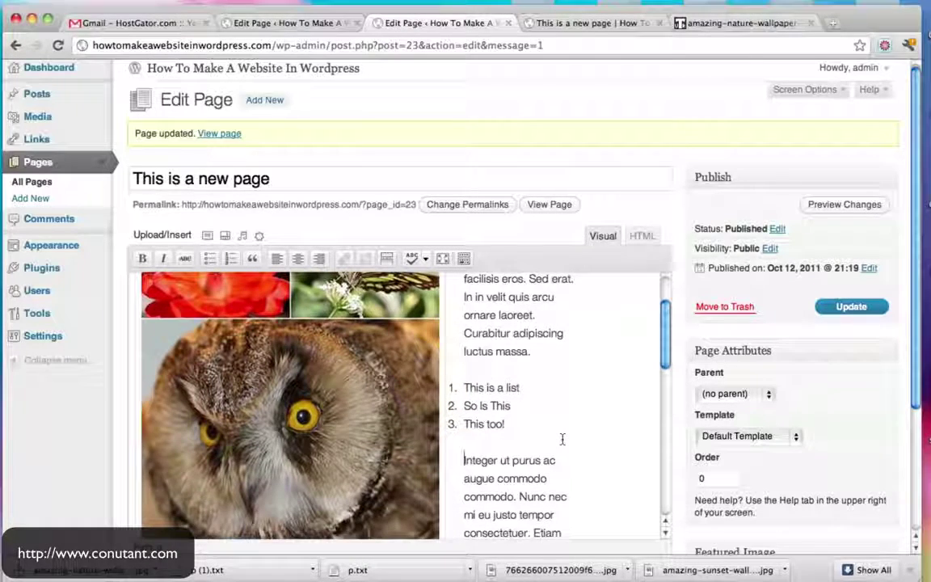
{"action": "scroll", "coordinate": [563, 475], "scroll_direction": "down", "scroll_amount": 6}
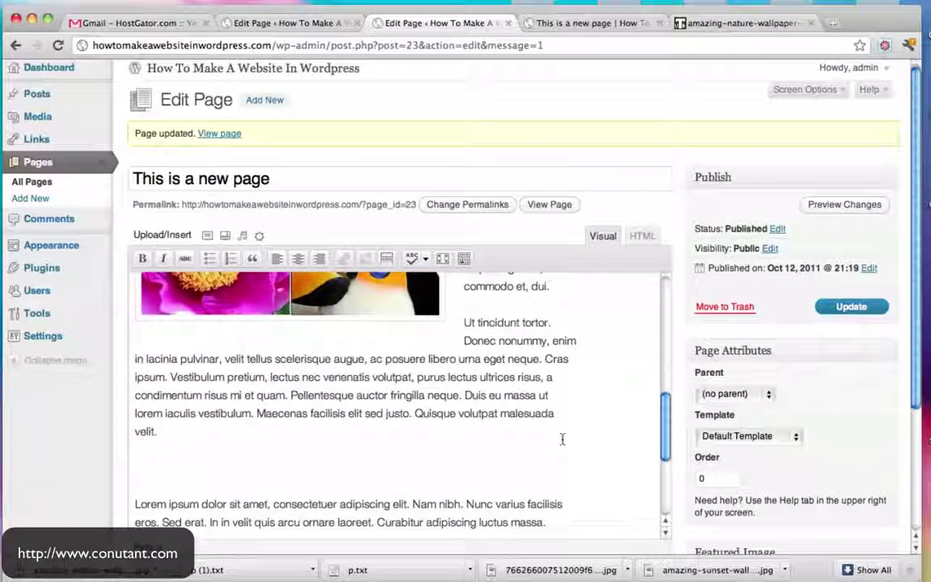
Turn the Lorem ipsum paragraph into a blockquote
{"action": "left_click_drag", "start_coordinate": [133, 442], "coordinate": [622, 457]}
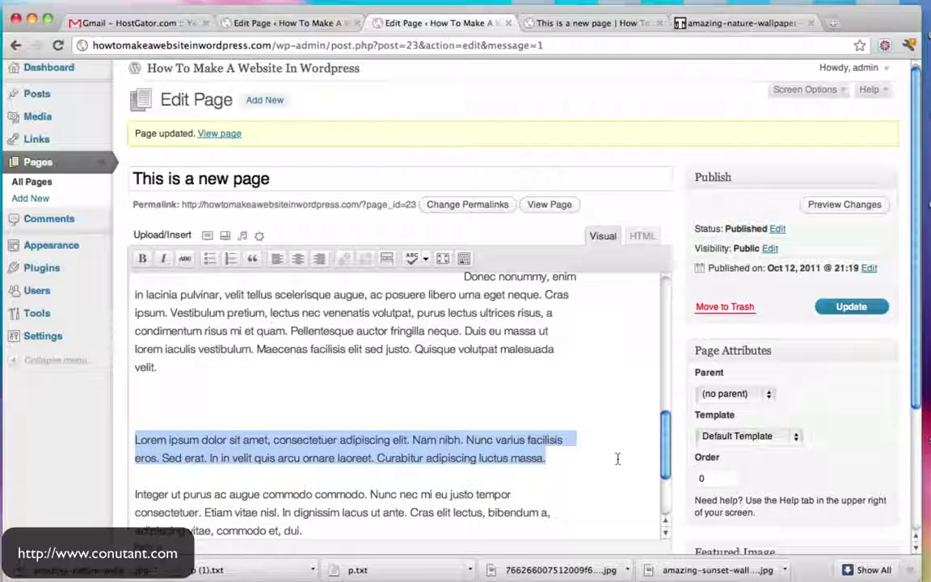
{"action": "left_click", "coordinate": [253, 259]}
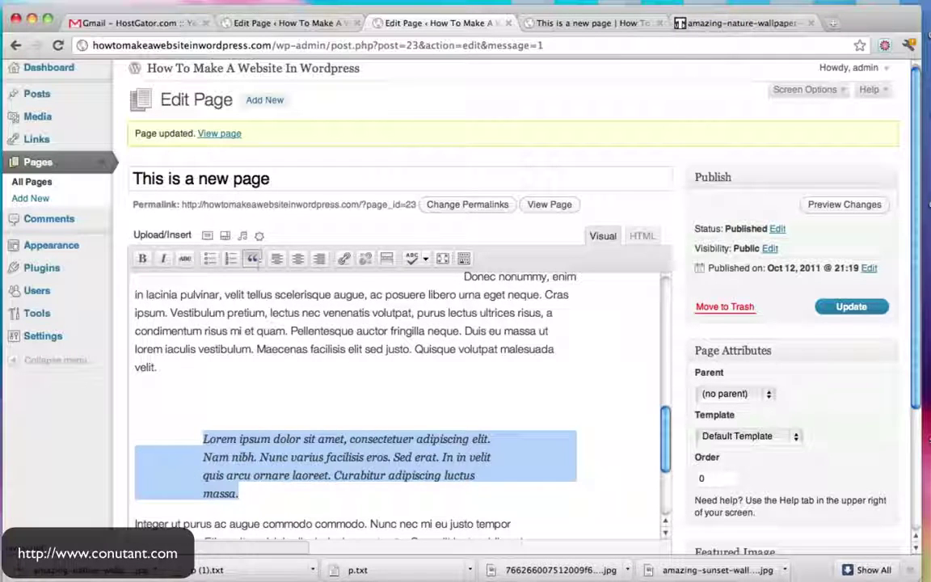
{"action": "left_click", "coordinate": [429, 439]}
{"action": "scroll", "coordinate": [542, 428], "scroll_direction": "down", "scroll_amount": 3}
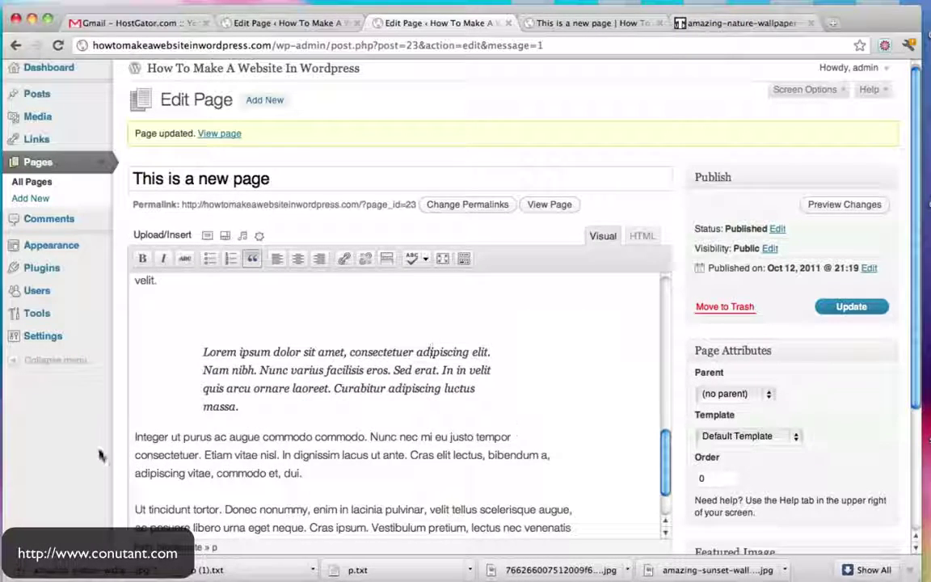
Make 'Integer' bold, 'augue' italic and the second 'commodo' struck through
{"action": "double_click", "coordinate": [140, 437]}
{"action": "left_click", "coordinate": [142, 259]}
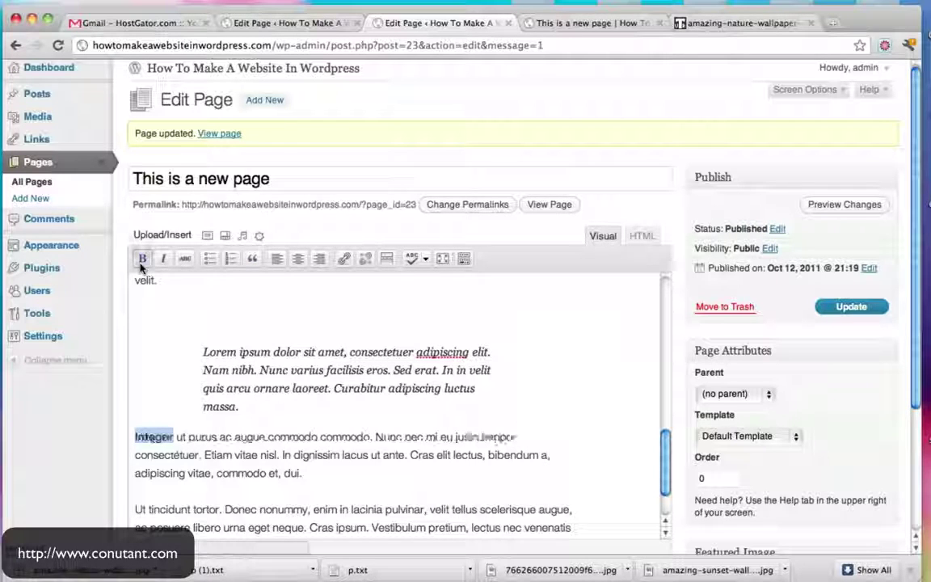
{"action": "double_click", "coordinate": [244, 438]}
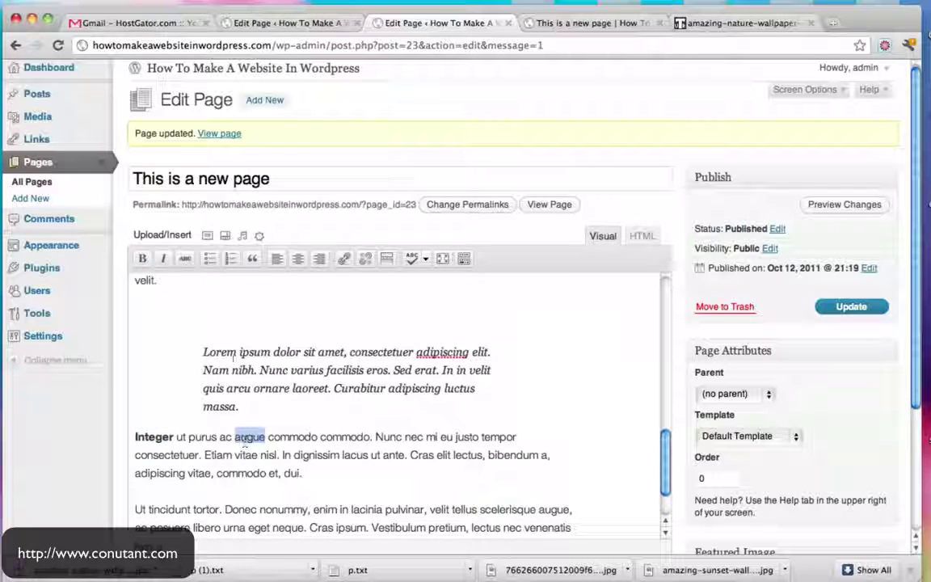
{"action": "left_click", "coordinate": [165, 259]}
{"action": "double_click", "coordinate": [340, 438]}
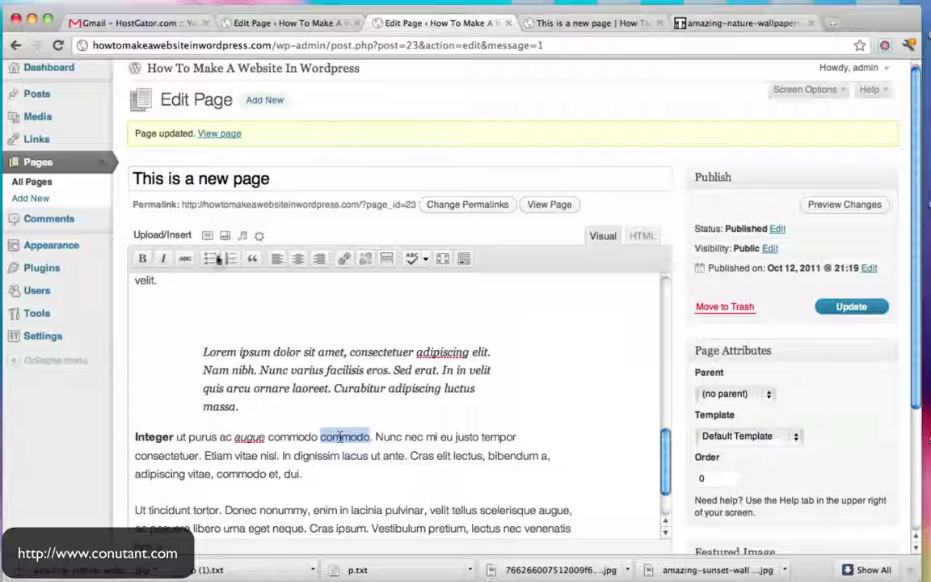
{"action": "left_click", "coordinate": [185, 259]}
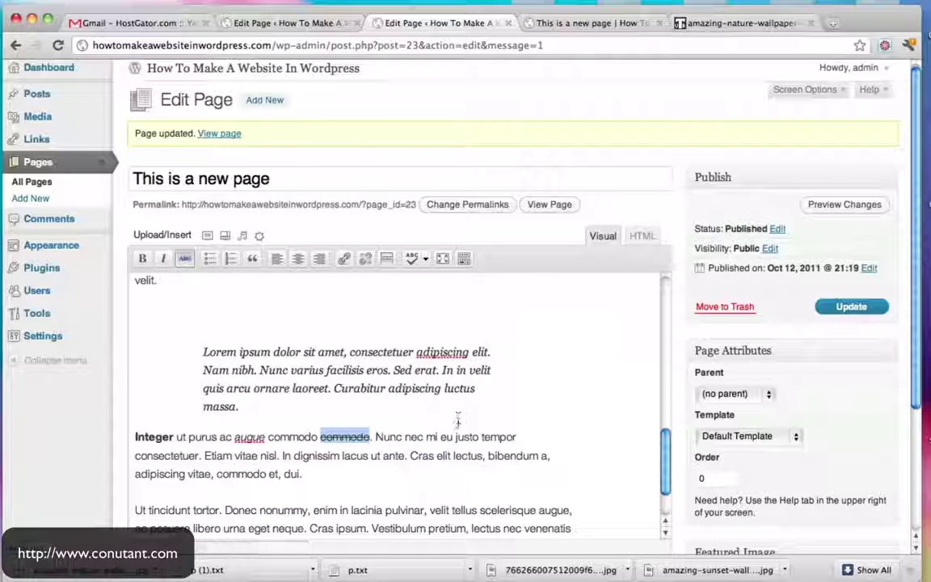
{"action": "left_click", "coordinate": [440, 451]}
Right-align the final Ut tincidunt paragraph
{"action": "scroll", "coordinate": [323, 493], "scroll_direction": "down", "scroll_amount": 1}
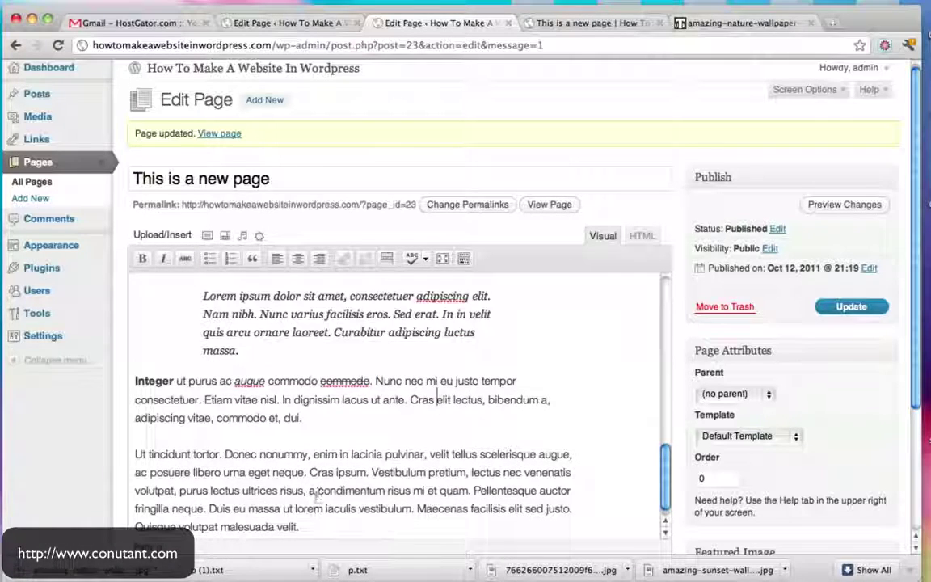
{"action": "scroll", "coordinate": [323, 494], "scroll_direction": "down", "scroll_amount": 2}
{"action": "left_click_drag", "start_coordinate": [300, 505], "coordinate": [120, 433]}
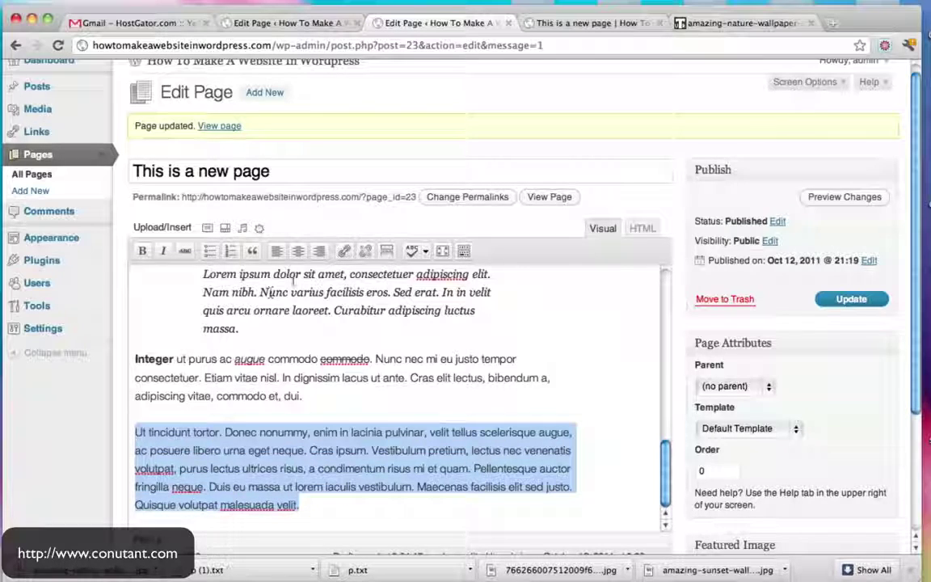
{"action": "left_click", "coordinate": [320, 250]}
{"action": "scroll", "coordinate": [493, 372], "scroll_direction": "down", "scroll_amount": 5}
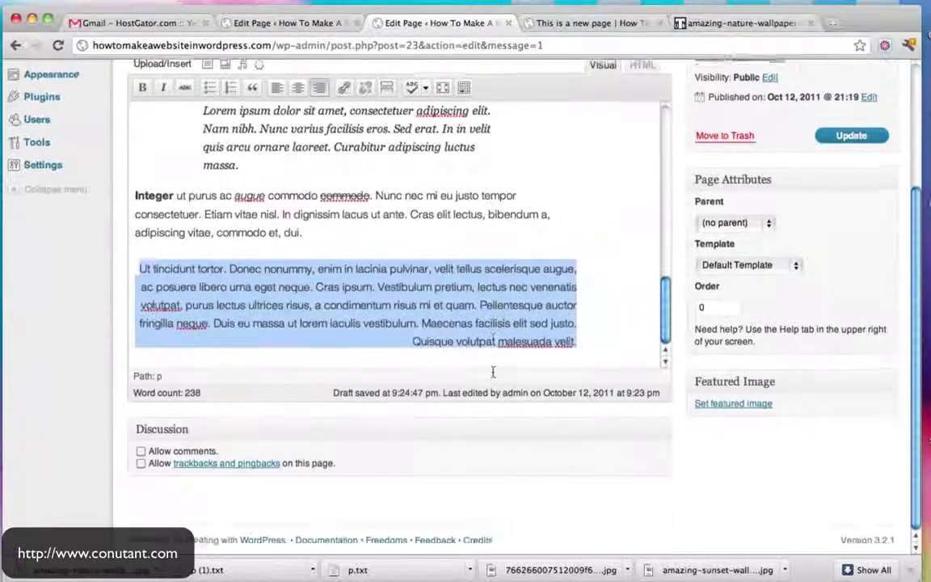
{"action": "left_click", "coordinate": [468, 301]}
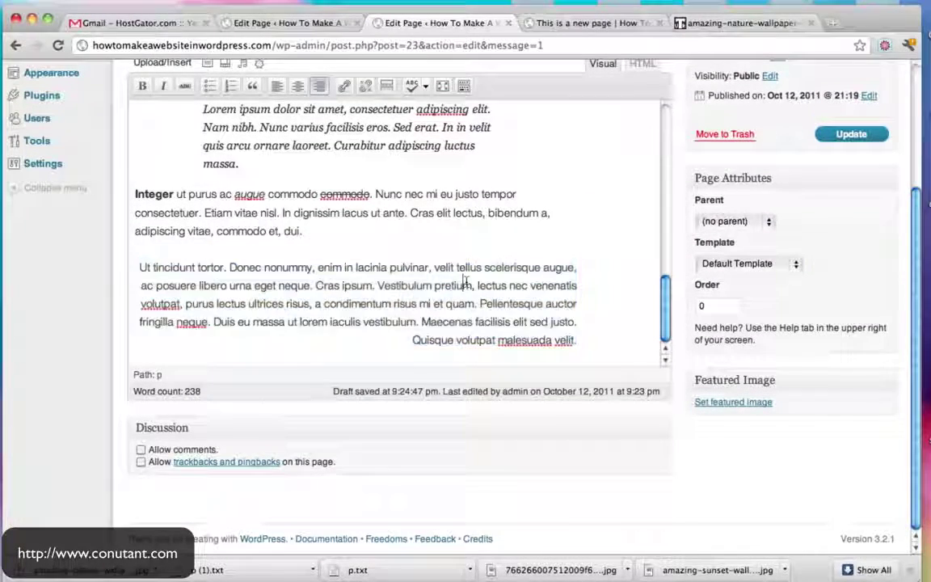
{"action": "scroll", "coordinate": [467, 301], "scroll_direction": "up", "scroll_amount": 3}
Centre-align the Ut tincidunt paragraph beside the images
{"action": "left_click_drag", "start_coordinate": [347, 327], "coordinate": [116, 292]}
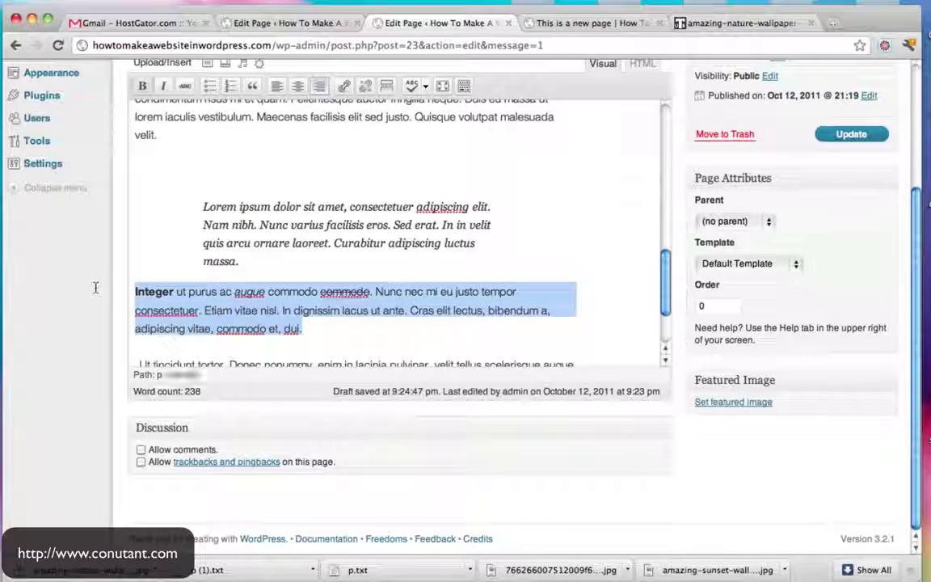
{"action": "scroll", "coordinate": [362, 224], "scroll_direction": "up", "scroll_amount": 3}
{"action": "scroll", "coordinate": [362, 224], "scroll_direction": "down", "scroll_amount": 3}
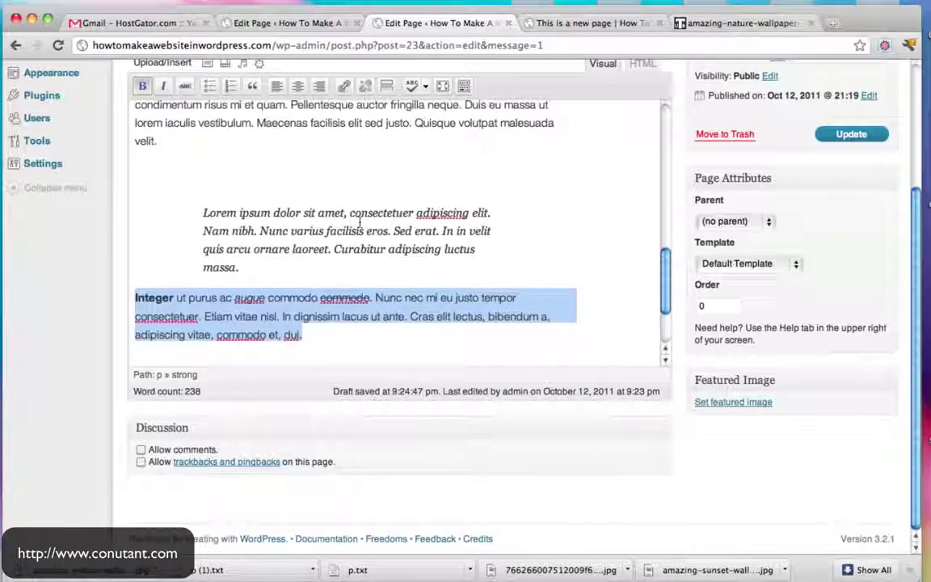
{"action": "scroll", "coordinate": [234, 237], "scroll_direction": "up", "scroll_amount": 2}
{"action": "left_click_drag", "start_coordinate": [234, 237], "coordinate": [463, 115]}
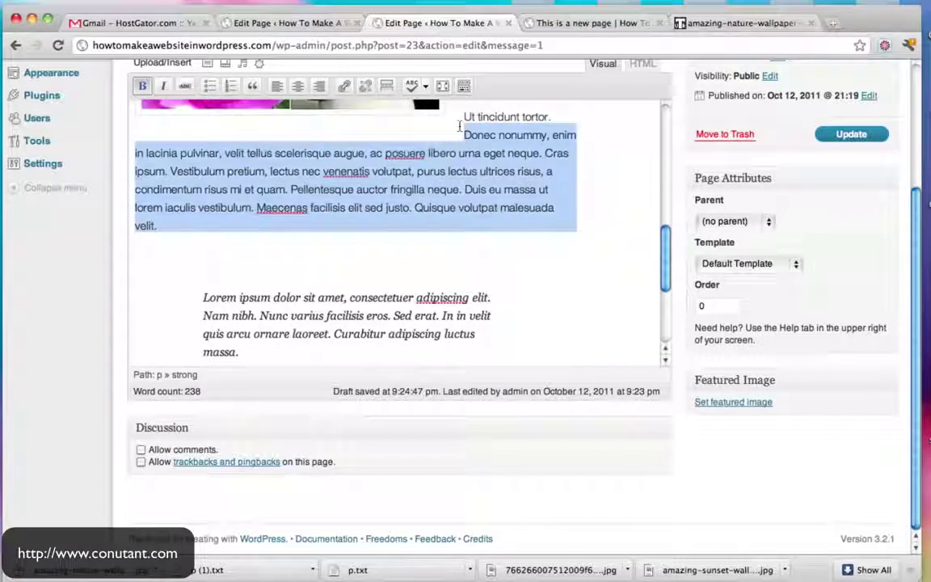
{"action": "left_click", "coordinate": [296, 84]}
{"action": "scroll", "coordinate": [536, 236], "scroll_direction": "up", "scroll_amount": 5}
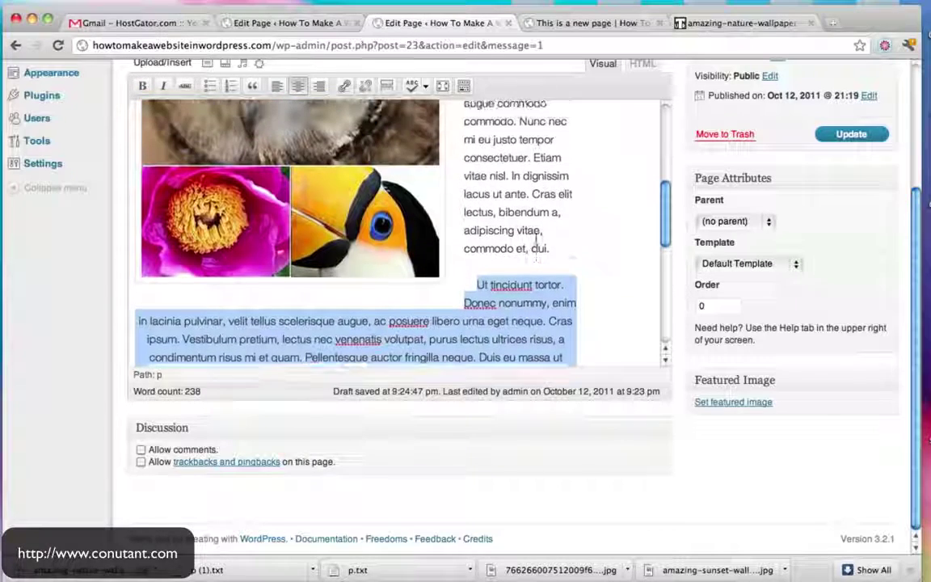
{"action": "scroll", "coordinate": [537, 242], "scroll_direction": "up", "scroll_amount": 5}
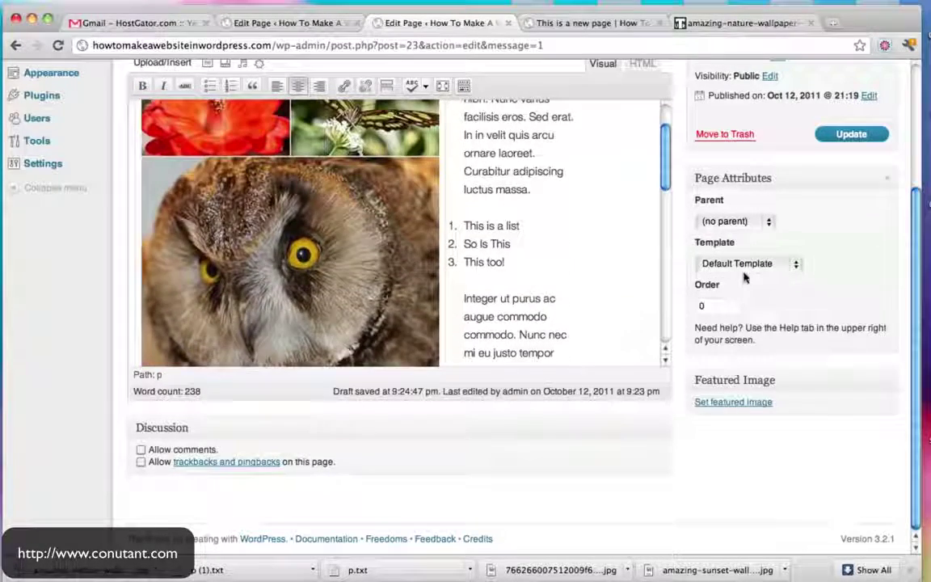
{"action": "scroll", "coordinate": [744, 277], "scroll_direction": "up", "scroll_amount": 4}
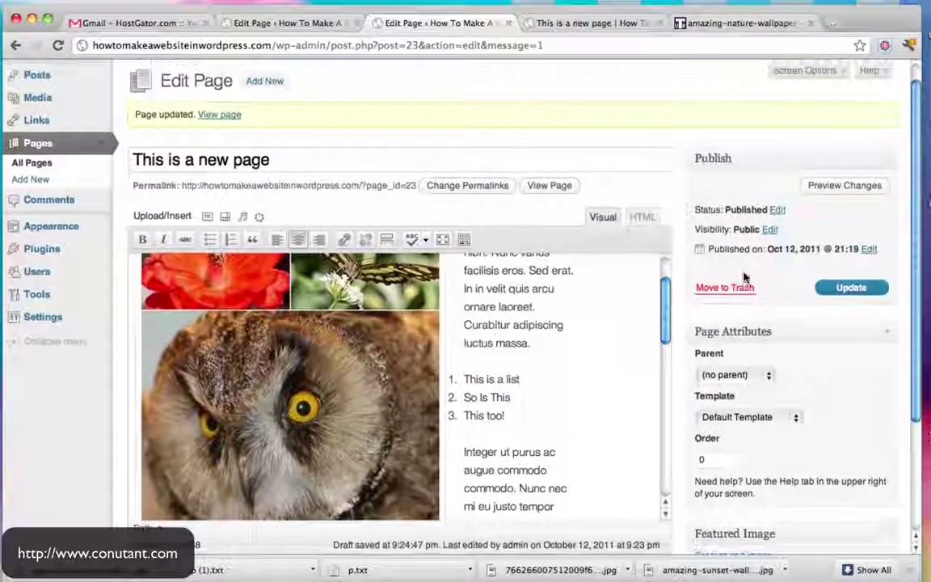
Show the second toolbar row and check the paragraph format list at the Integer paragraph
{"action": "left_click", "coordinate": [465, 240]}
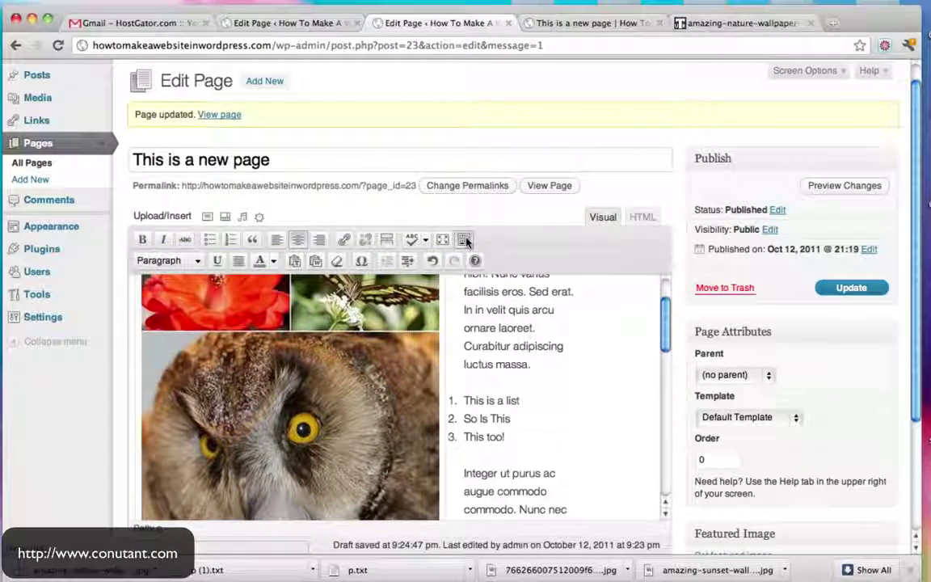
{"action": "scroll", "coordinate": [467, 241], "scroll_direction": "down", "scroll_amount": 1}
{"action": "scroll", "coordinate": [467, 241], "scroll_direction": "down", "scroll_amount": 2}
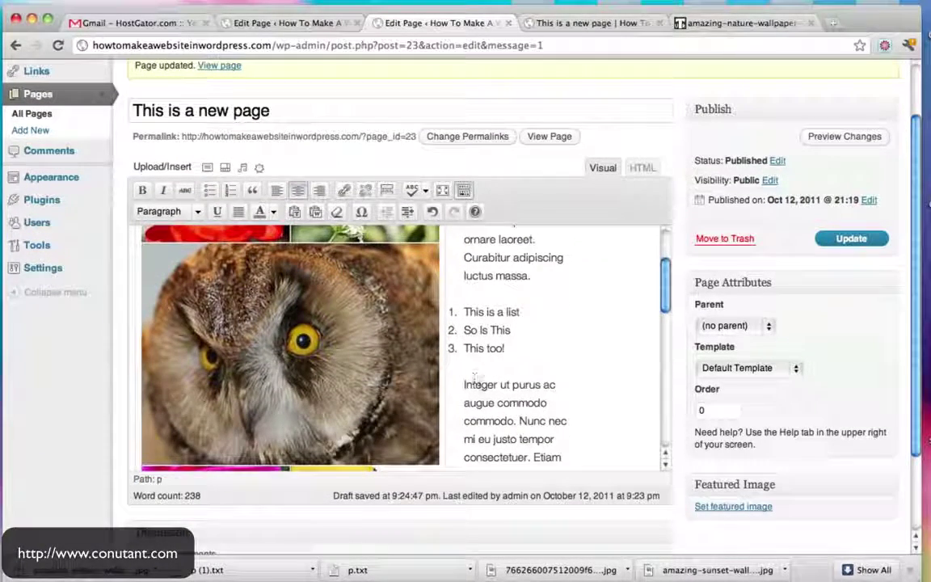
{"action": "left_click_drag", "start_coordinate": [467, 385], "coordinate": [567, 421]}
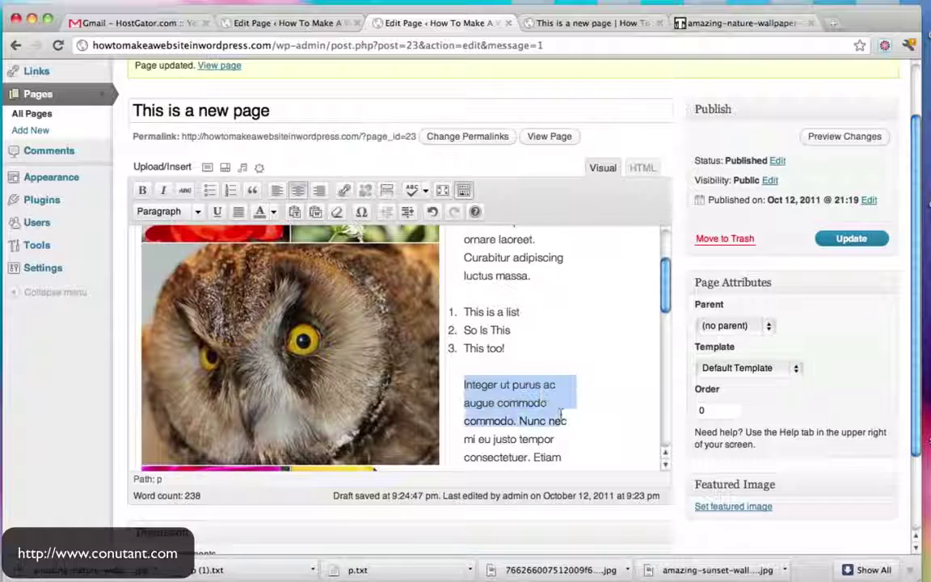
{"action": "left_click", "coordinate": [197, 212]}
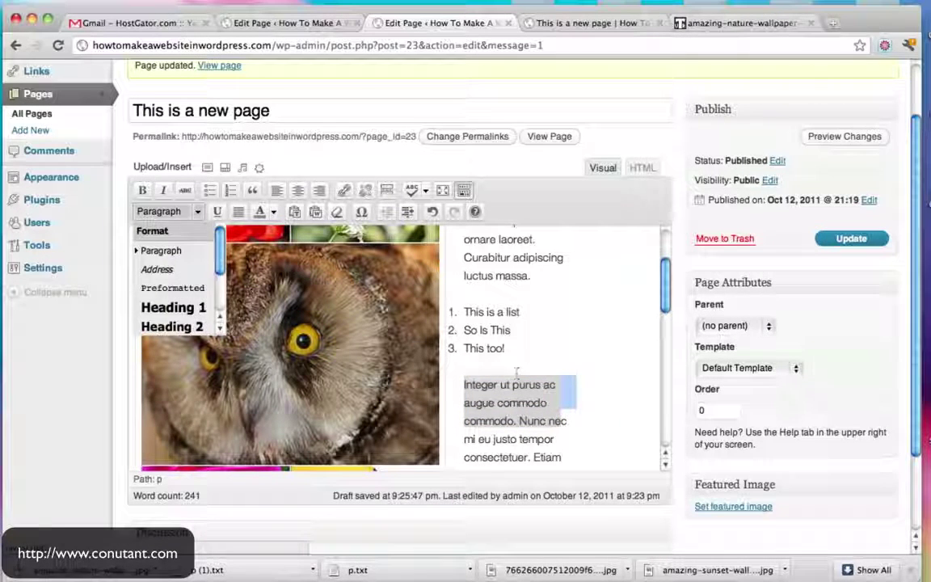
{"action": "left_click", "coordinate": [541, 386]}
Insert 'Do This Next!' above the Integer paragraph and format it as Heading 1
{"action": "left_click", "coordinate": [465, 386]}
{"action": "key", "text": "Return"}
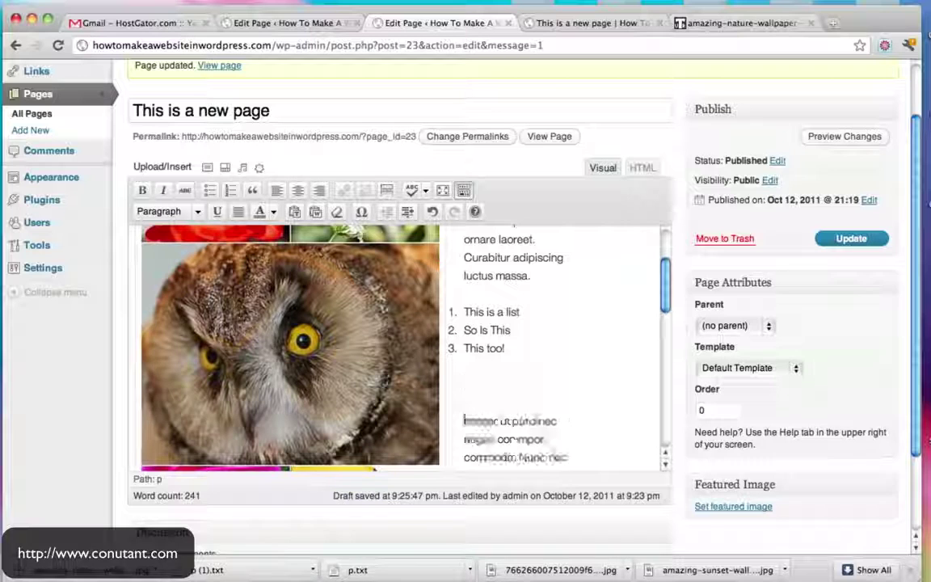
{"action": "type", "text": "Do This N"}
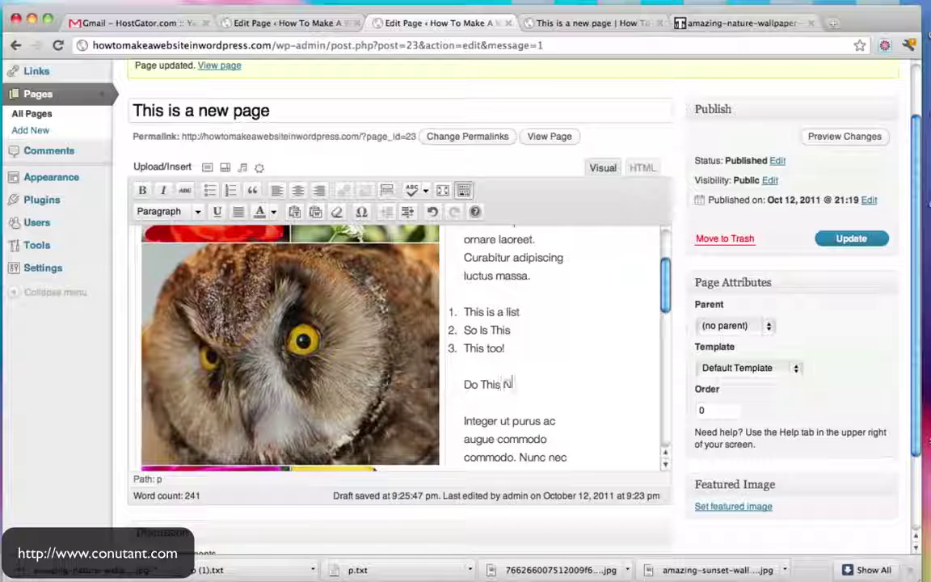
{"action": "type", "text": "ext!"}
{"action": "left_click_drag", "start_coordinate": [545, 384], "coordinate": [466, 385]}
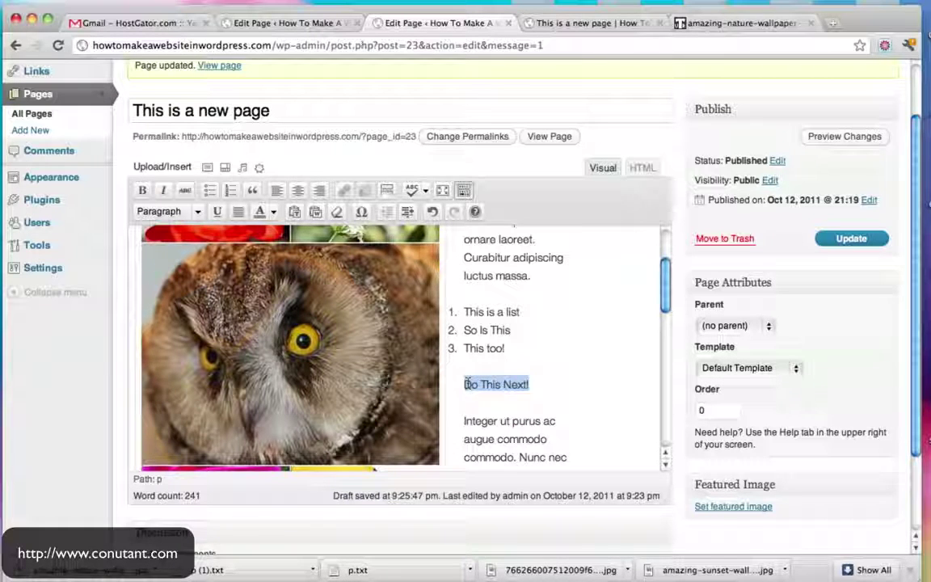
{"action": "left_click", "coordinate": [197, 212]}
{"action": "left_click", "coordinate": [190, 312]}
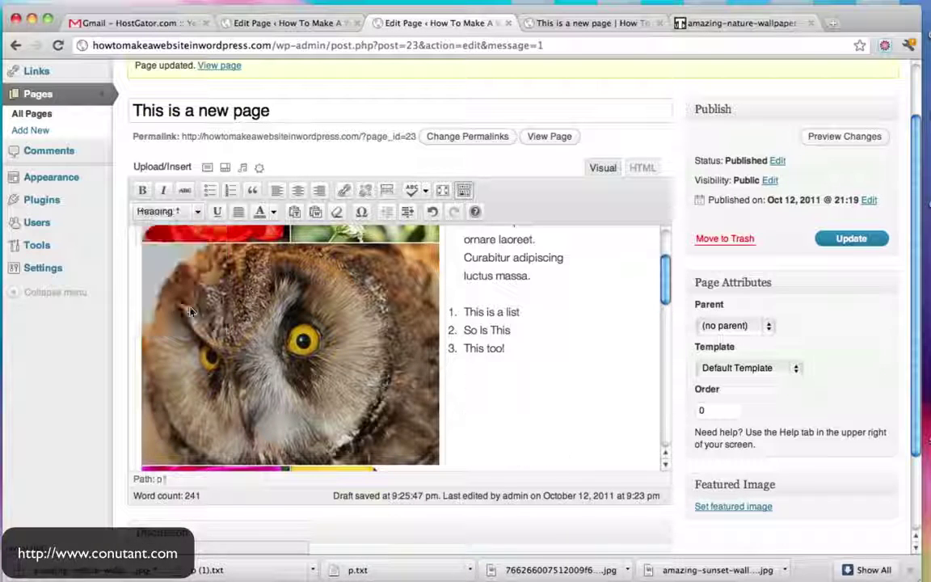
{"action": "scroll", "coordinate": [590, 369], "scroll_direction": "down", "scroll_amount": 5}
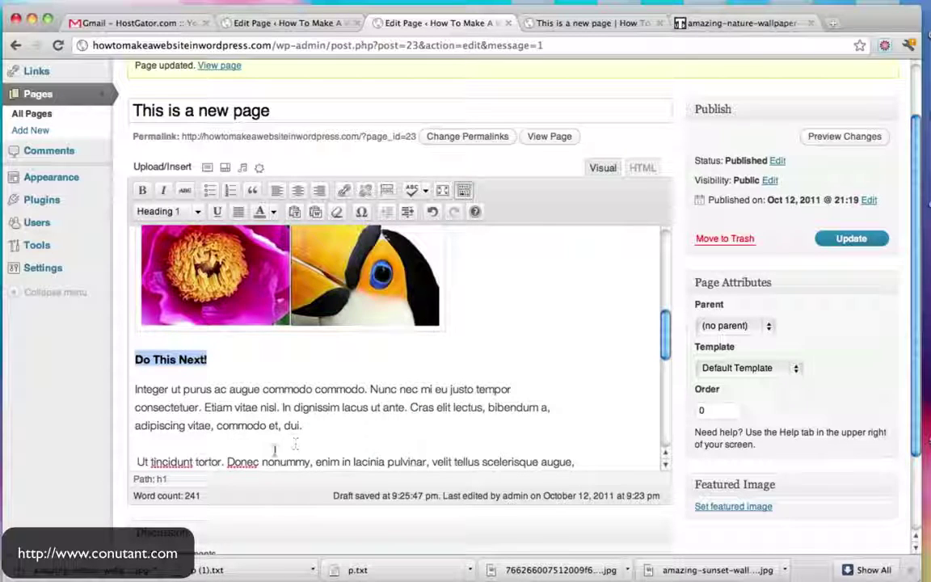
{"action": "left_click", "coordinate": [158, 459]}
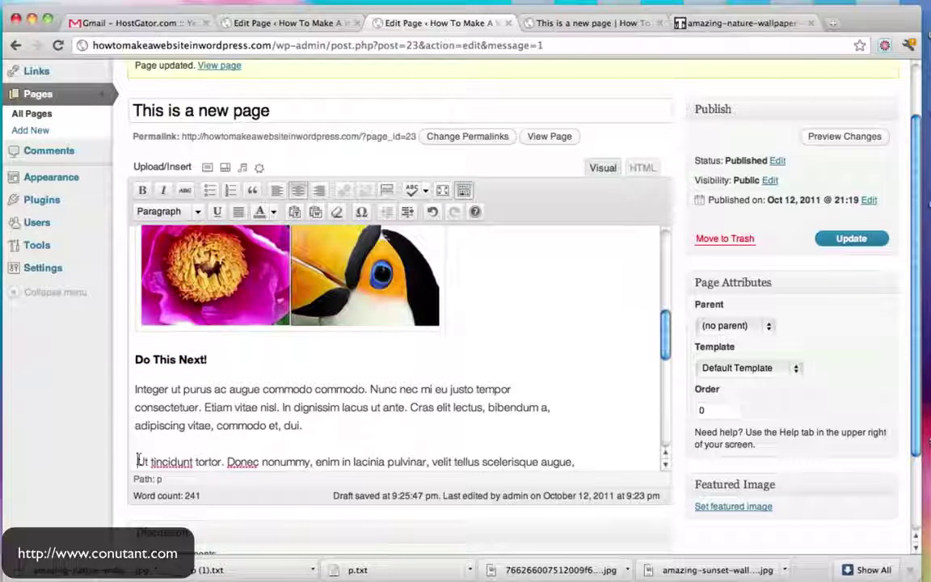
Add a left-aligned 'Hello!' Heading 3 line above the Ut tincidunt paragraph
{"action": "key", "text": "Return"}
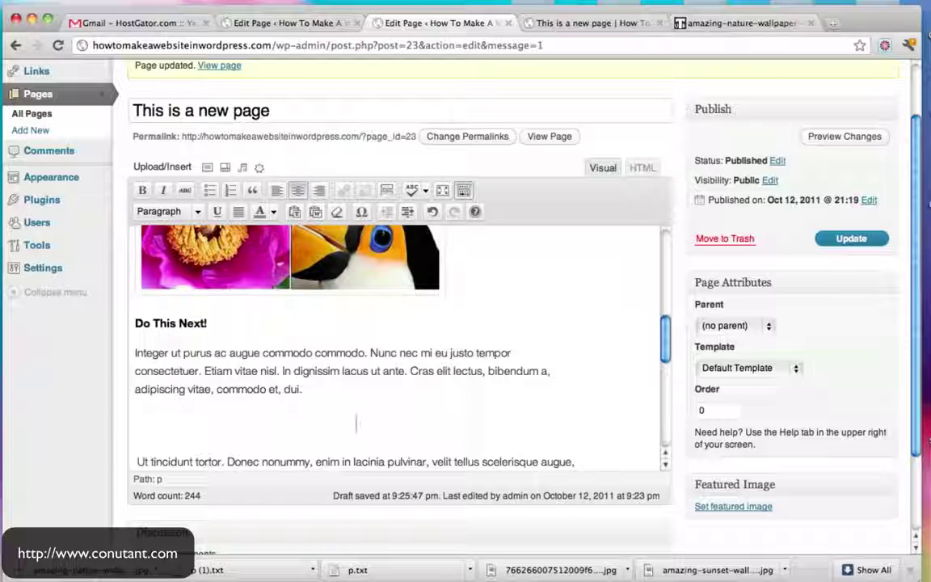
{"action": "type", "text": "Hello!"}
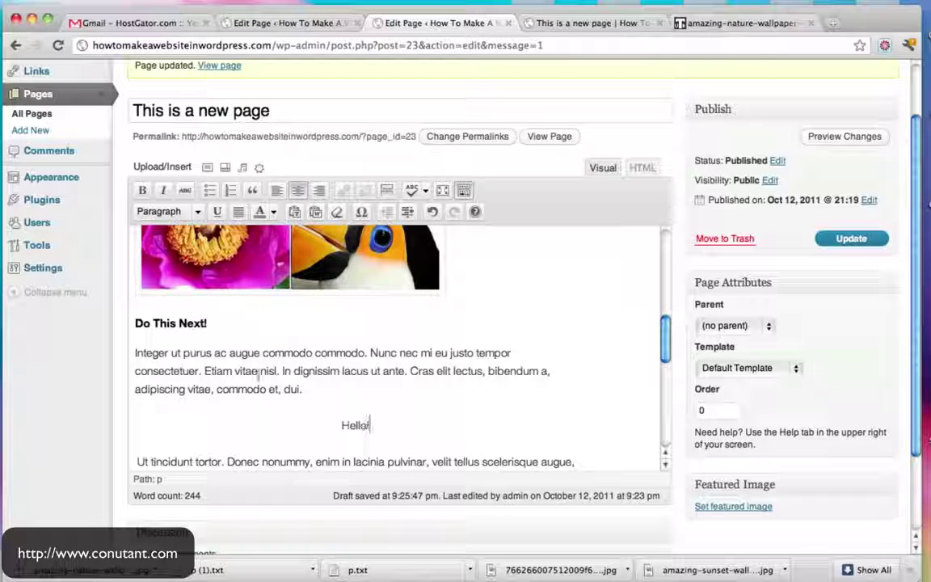
{"action": "left_click", "coordinate": [277, 190]}
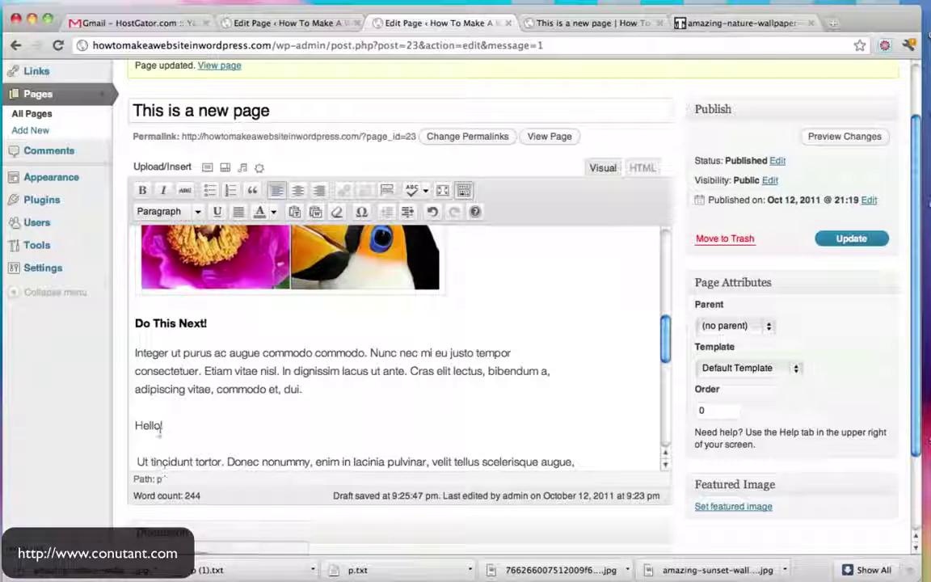
{"action": "left_click_drag", "start_coordinate": [164, 426], "coordinate": [129, 430]}
{"action": "left_click", "coordinate": [197, 211]}
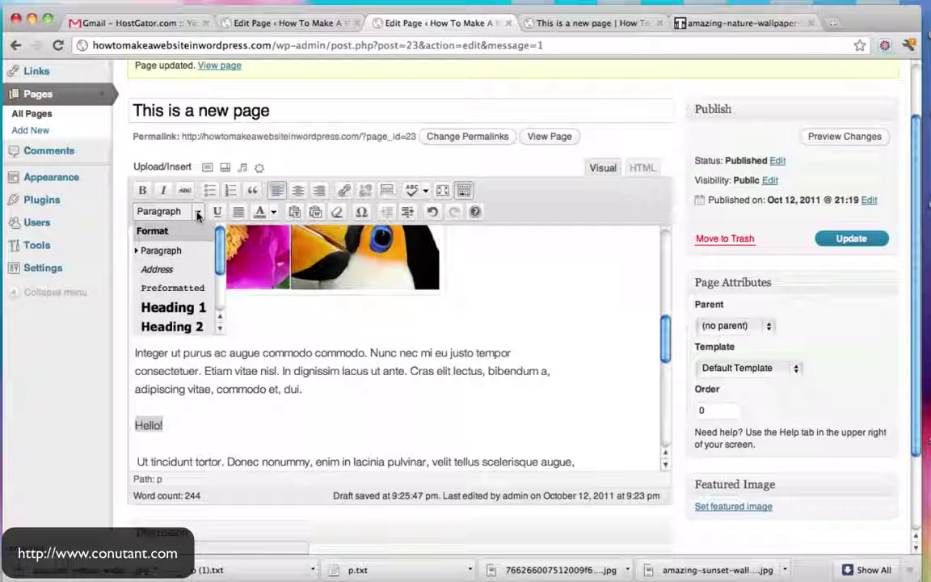
{"action": "left_click", "coordinate": [199, 327]}
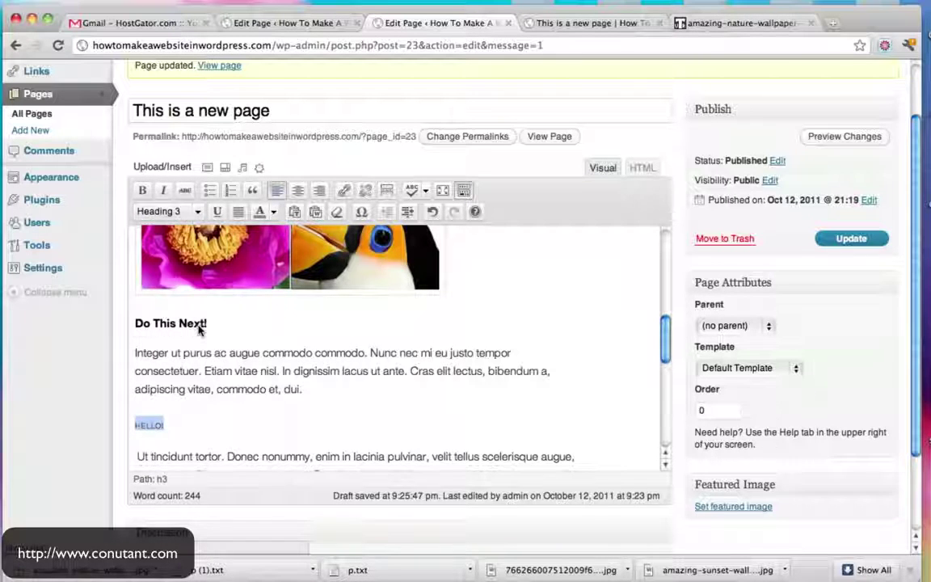
{"action": "left_click", "coordinate": [184, 427]}
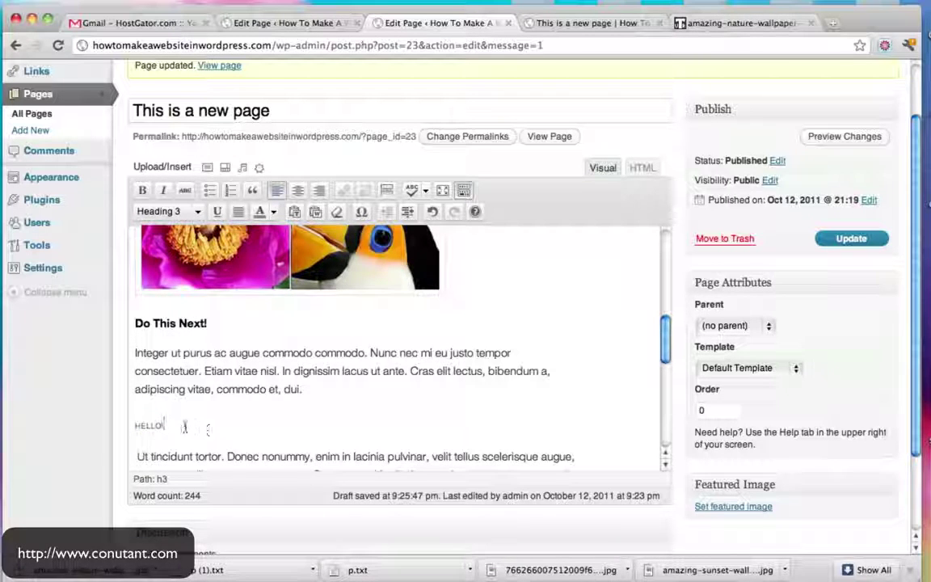
Underline 'Donec' and colour 'lacinia' green
{"action": "double_click", "coordinate": [243, 456]}
{"action": "left_click", "coordinate": [219, 212]}
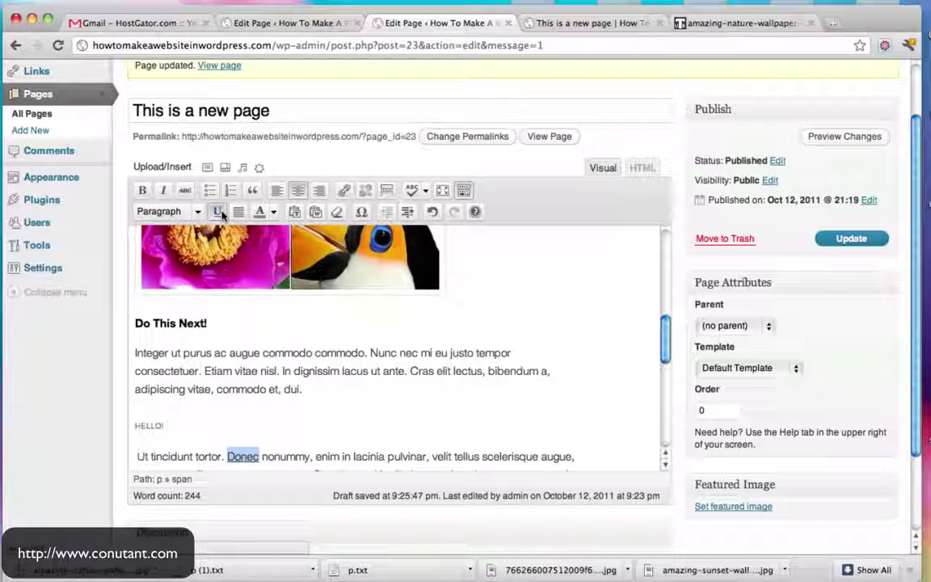
{"action": "left_click", "coordinate": [365, 408]}
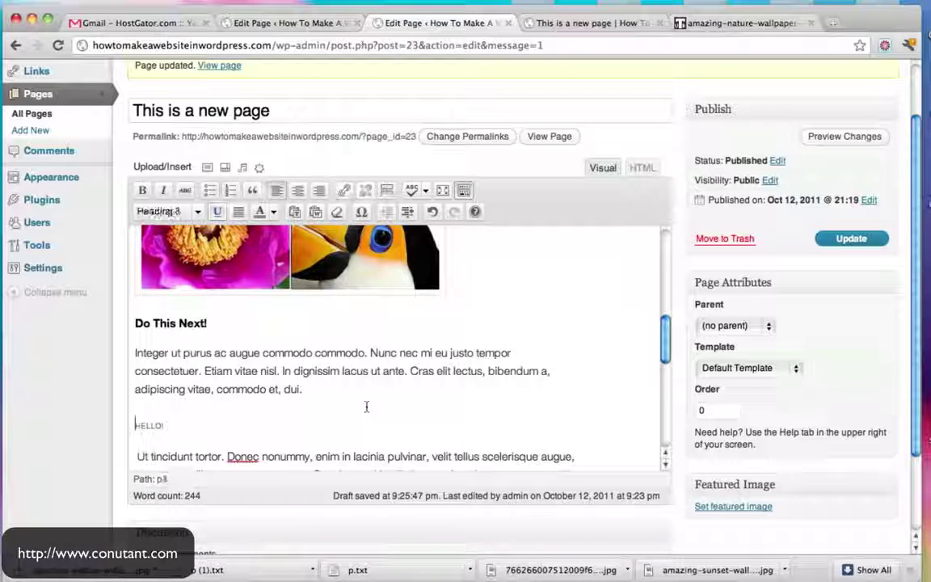
{"action": "double_click", "coordinate": [366, 458]}
{"action": "left_click", "coordinate": [273, 212]}
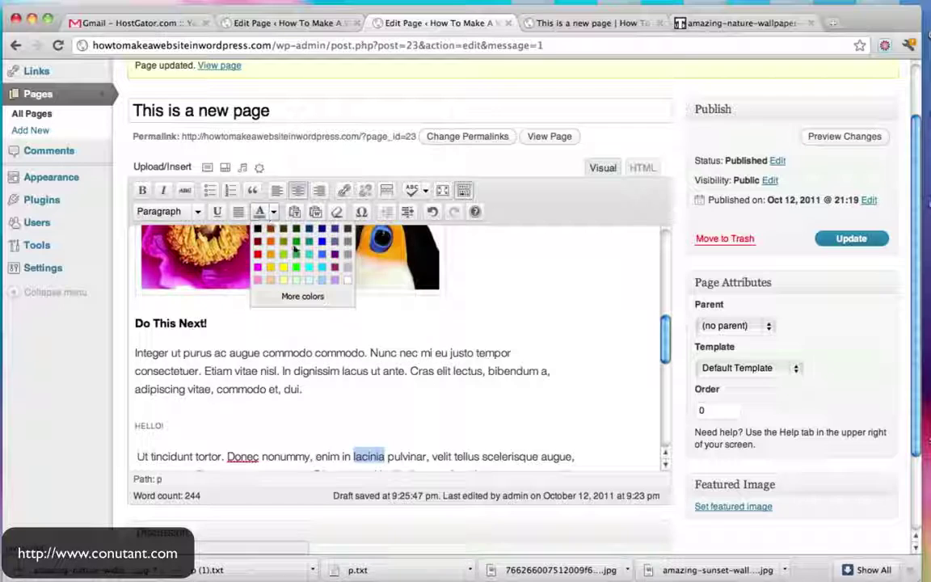
{"action": "left_click", "coordinate": [295, 249]}
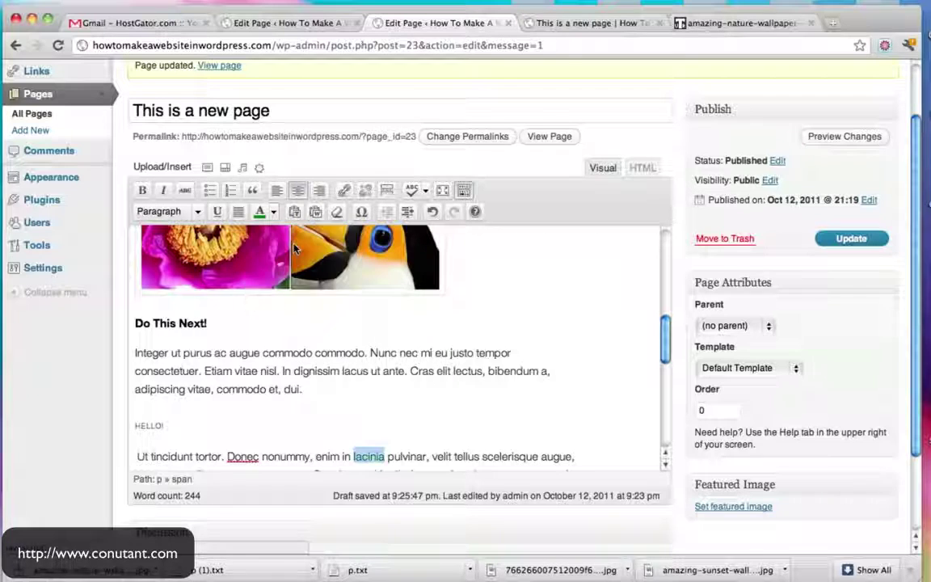
{"action": "double_click", "coordinate": [455, 458]}
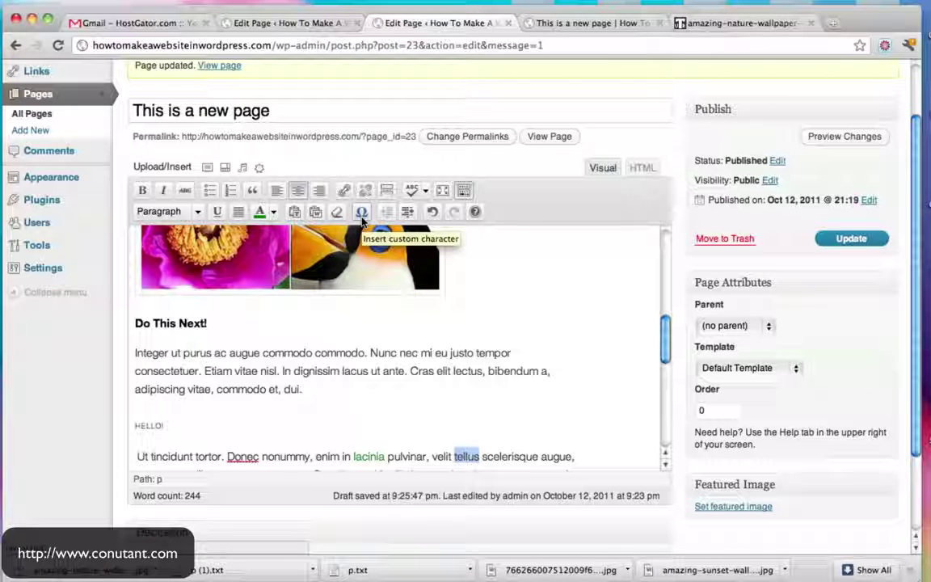
Replace 'tellus' with the ® registered sign
{"action": "left_click", "coordinate": [362, 213]}
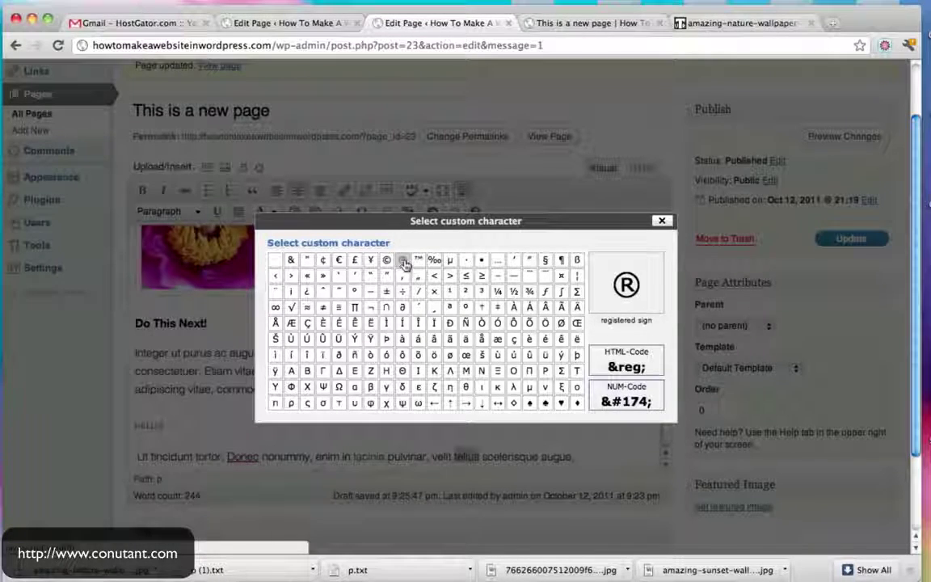
{"action": "left_click", "coordinate": [387, 258]}
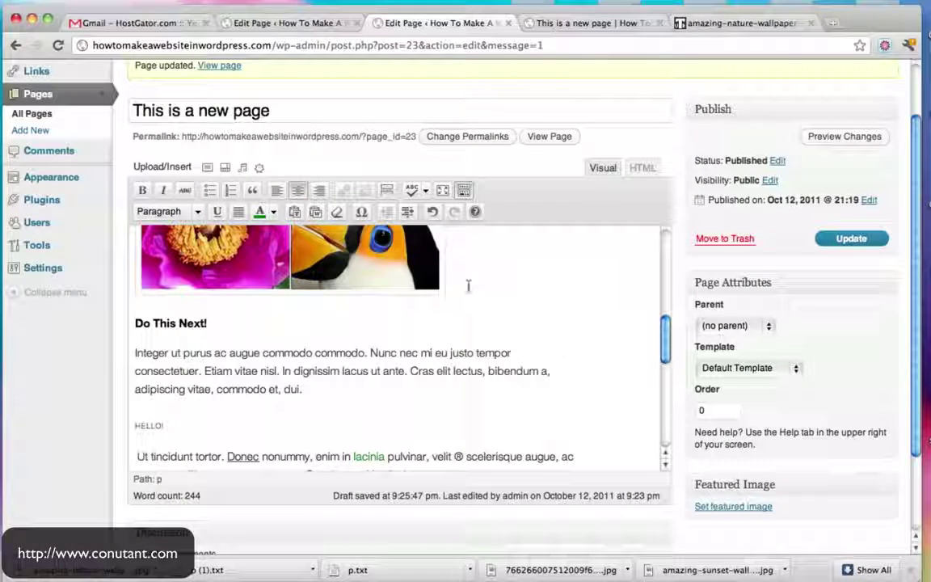
{"action": "scroll", "coordinate": [338, 457], "scroll_direction": "down", "scroll_amount": 3}
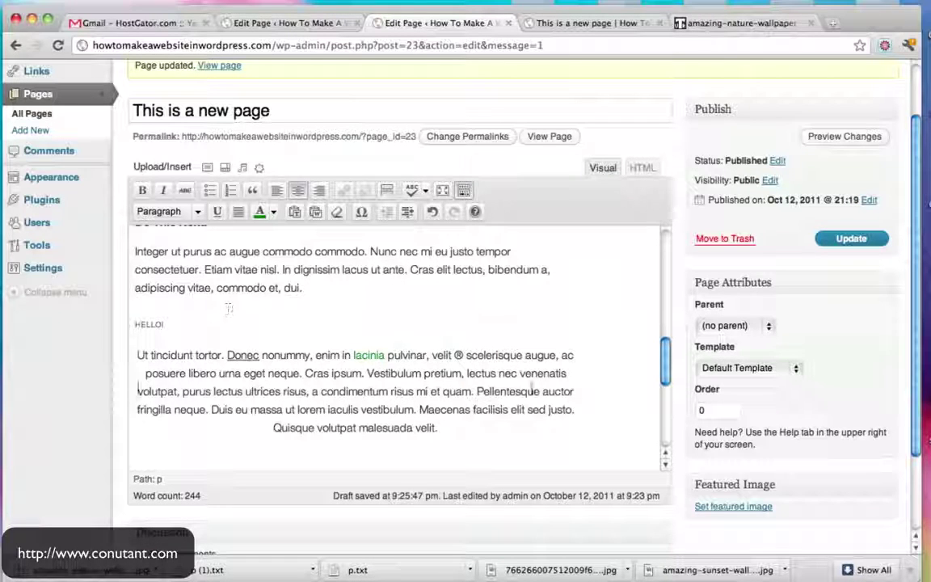
{"action": "scroll", "coordinate": [178, 434], "scroll_direction": "down", "scroll_amount": 5}
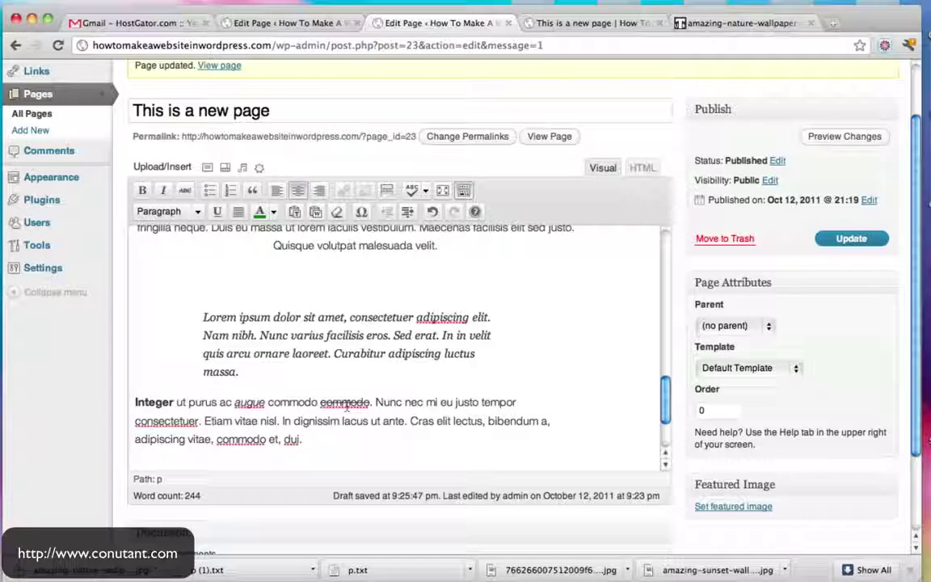
Make 'Etiam vitae nisl' its own indented paragraph and hide the second toolbar row
{"action": "left_click", "coordinate": [204, 422]}
{"action": "key", "text": "Return"}
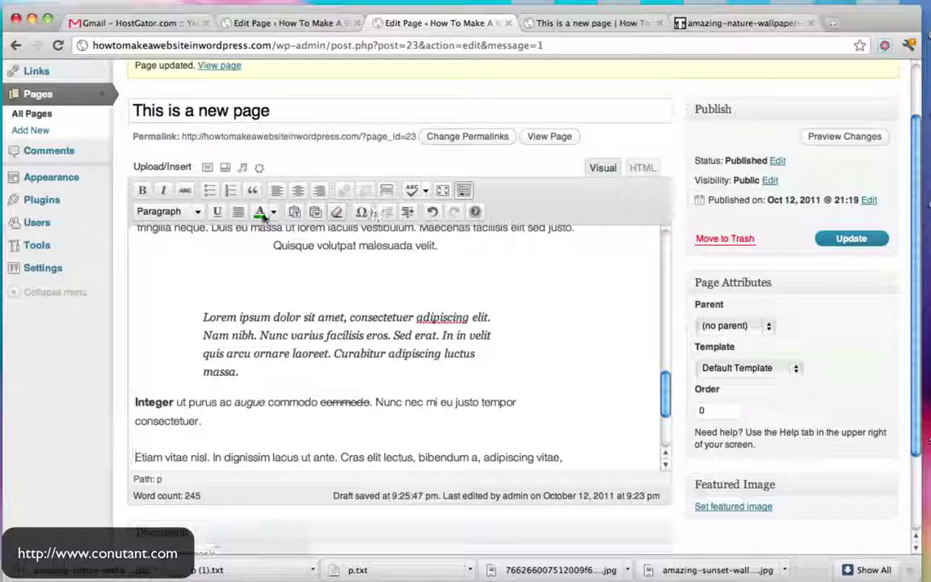
{"action": "left_click", "coordinate": [407, 212]}
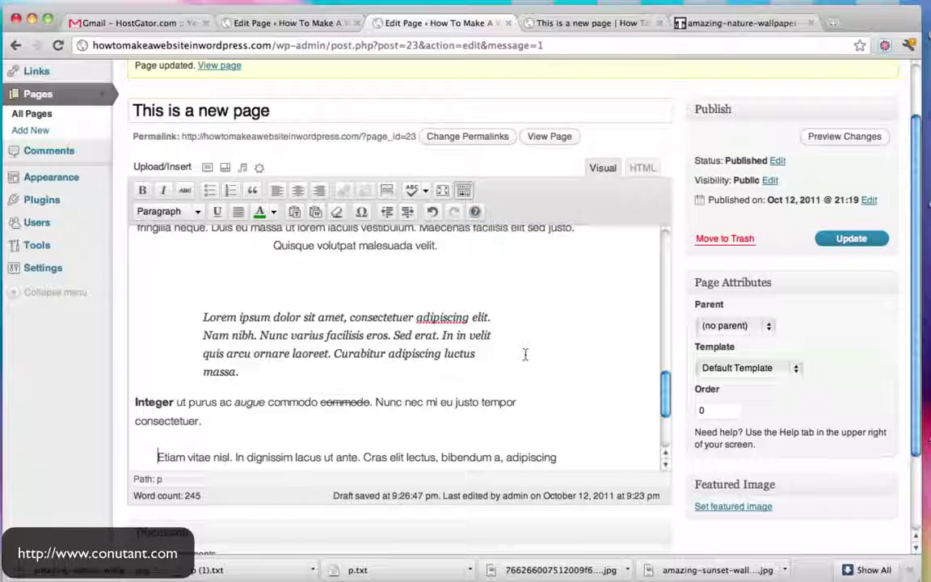
{"action": "scroll", "coordinate": [526, 352], "scroll_direction": "down", "scroll_amount": 3}
{"action": "scroll", "coordinate": [526, 355], "scroll_direction": "down", "scroll_amount": 3}
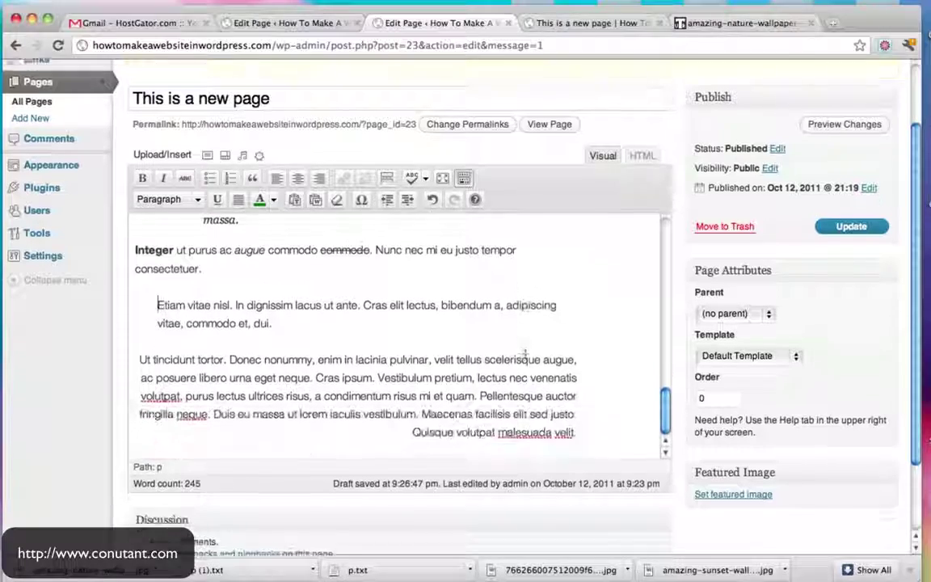
{"action": "scroll", "coordinate": [525, 354], "scroll_direction": "up", "scroll_amount": 6}
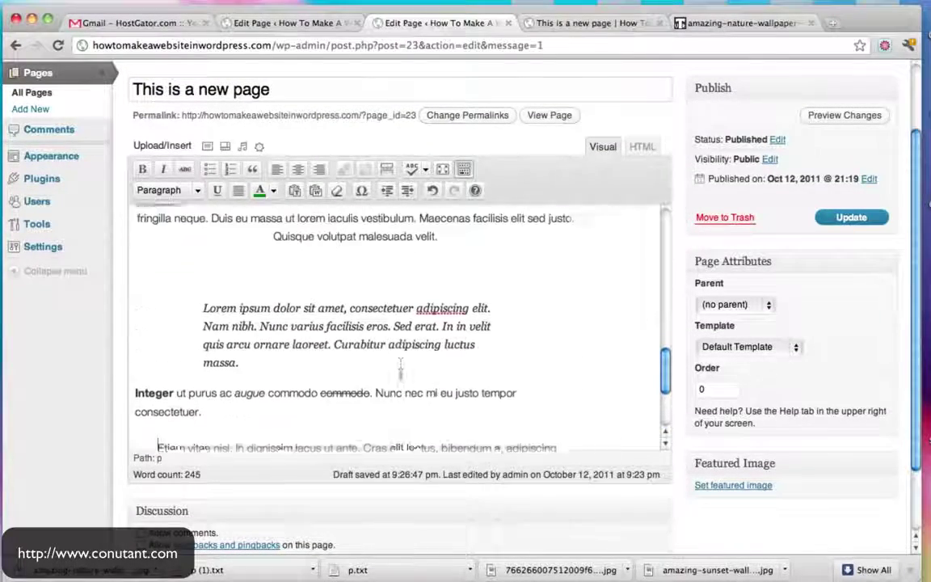
{"action": "scroll", "coordinate": [565, 325], "scroll_direction": "down", "scroll_amount": 6}
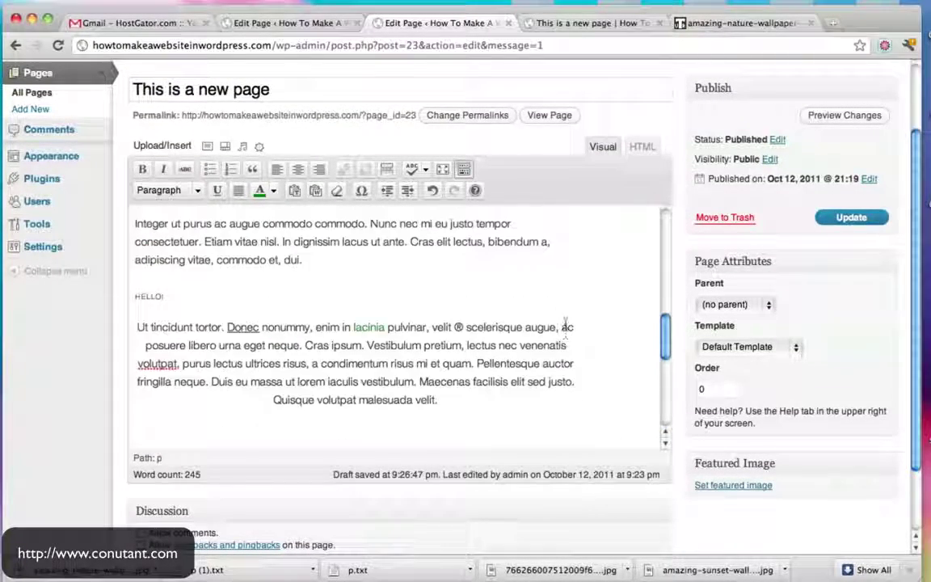
{"action": "left_click", "coordinate": [465, 170]}
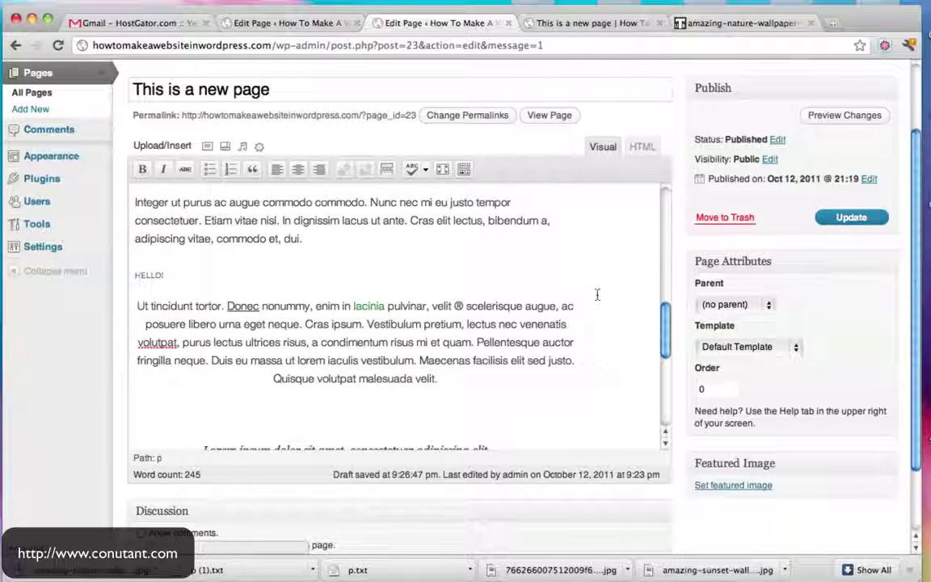
{"action": "scroll", "coordinate": [599, 294], "scroll_direction": "up", "scroll_amount": 5}
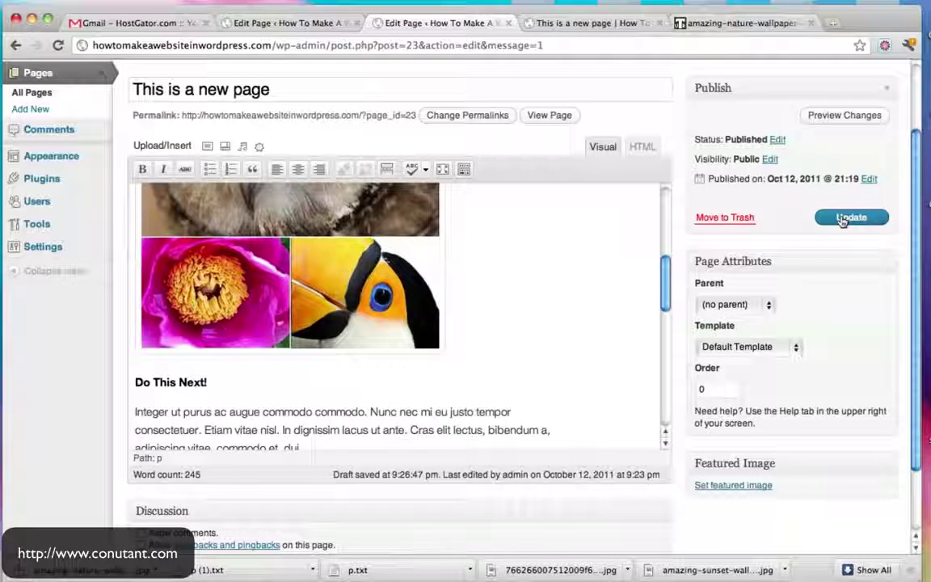
Update the page, then reload 'This is a new page' on the live site
{"action": "left_click", "coordinate": [843, 220]}
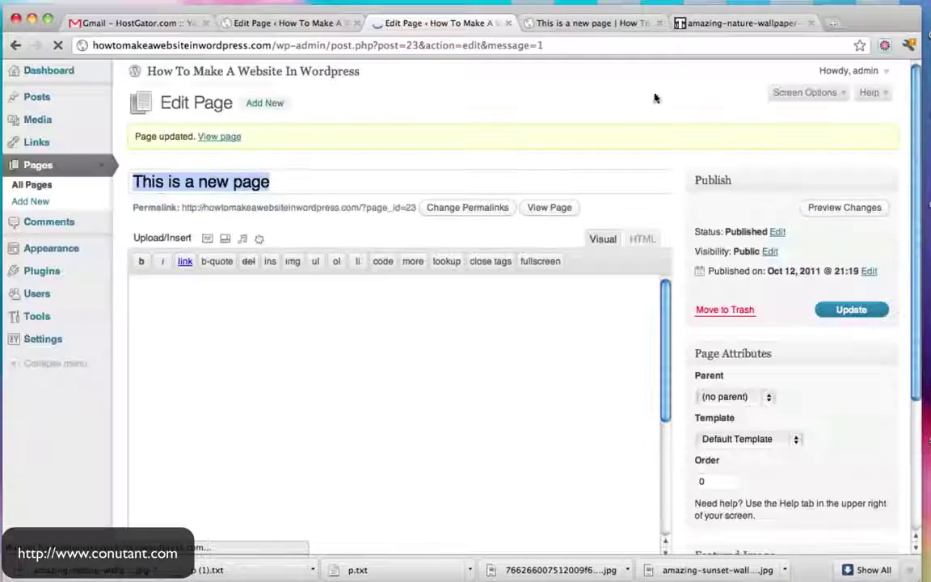
{"action": "left_click", "coordinate": [595, 24]}
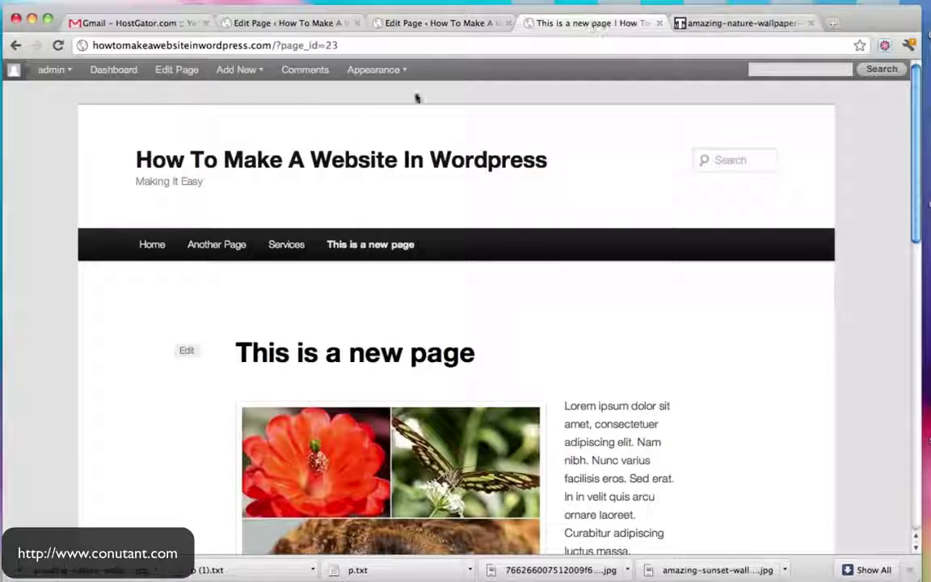
{"action": "left_click", "coordinate": [397, 248]}
{"action": "scroll", "coordinate": [703, 287], "scroll_direction": "down", "scroll_amount": 5}
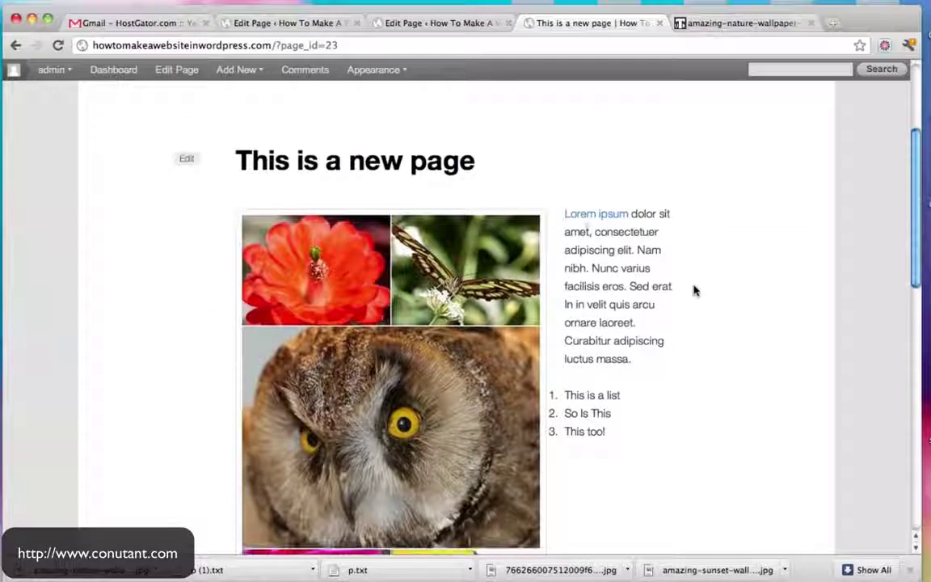
Visit Another Page on the live site and return to 'This is a new page'
{"action": "left_click", "coordinate": [595, 215]}
{"action": "scroll", "coordinate": [389, 287], "scroll_direction": "down", "scroll_amount": 5}
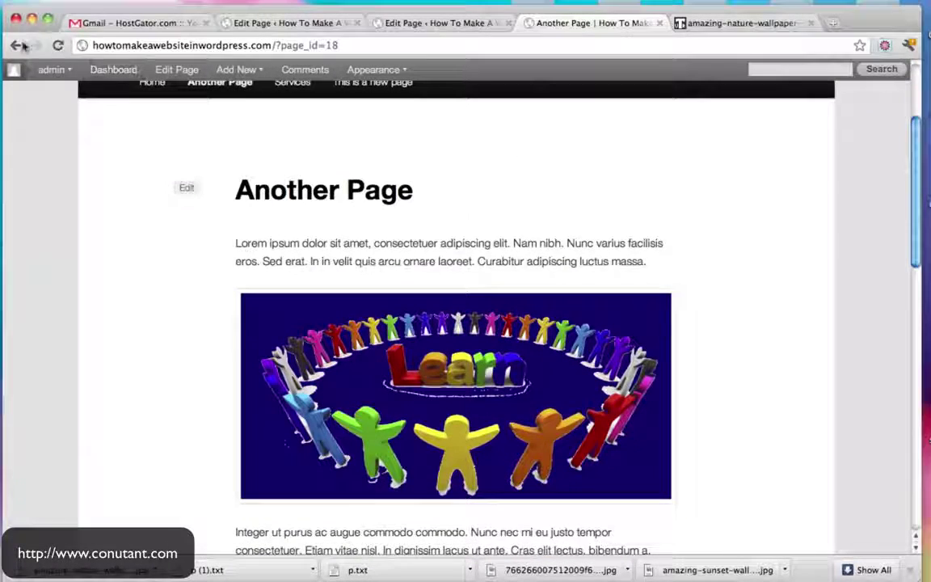
{"action": "left_click", "coordinate": [20, 45]}
Scroll the live page and select text to check the green-styled word 'lacinia'
{"action": "scroll", "coordinate": [696, 316], "scroll_direction": "down", "scroll_amount": 3}
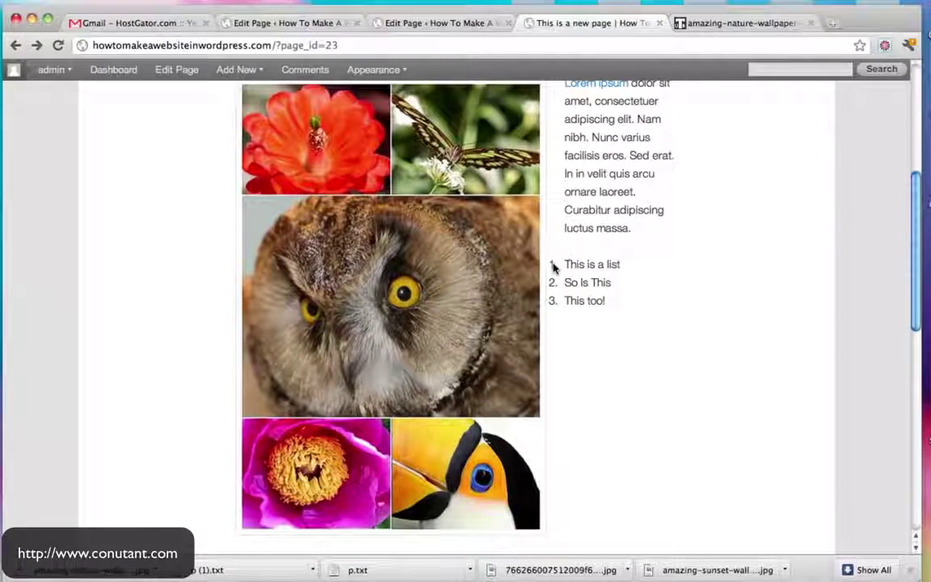
{"action": "left_click_drag", "start_coordinate": [553, 267], "coordinate": [618, 304]}
{"action": "scroll", "coordinate": [618, 303], "scroll_direction": "down", "scroll_amount": 5}
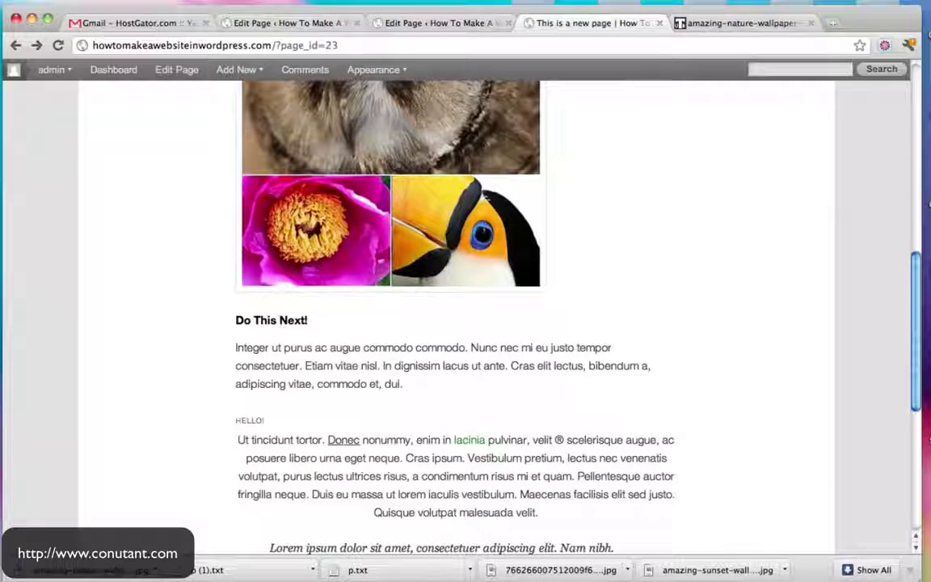
{"action": "left_click_drag", "start_coordinate": [236, 321], "coordinate": [218, 319]}
{"action": "scroll", "coordinate": [320, 321], "scroll_direction": "down", "scroll_amount": 3}
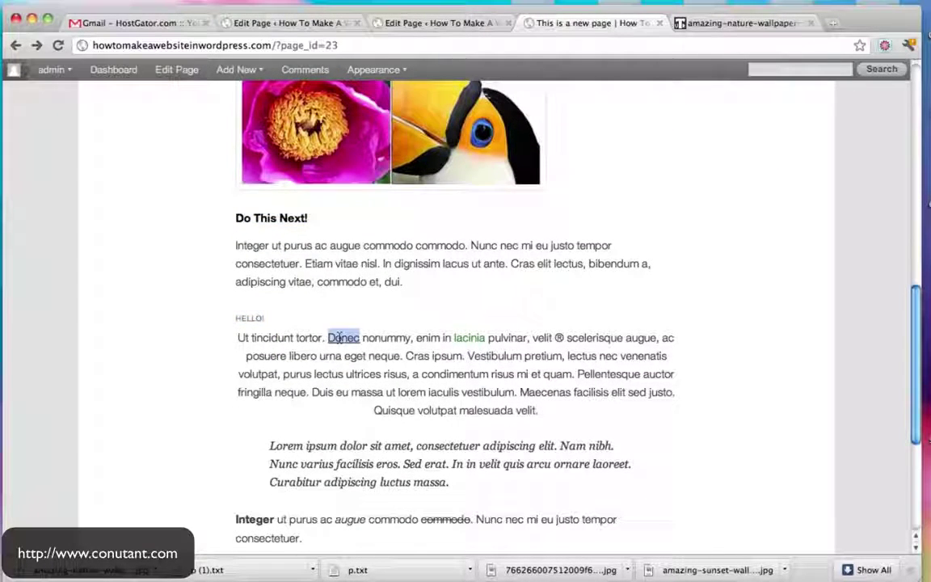
{"action": "double_click", "coordinate": [461, 337]}
{"action": "scroll", "coordinate": [461, 337], "scroll_direction": "down", "scroll_amount": 3}
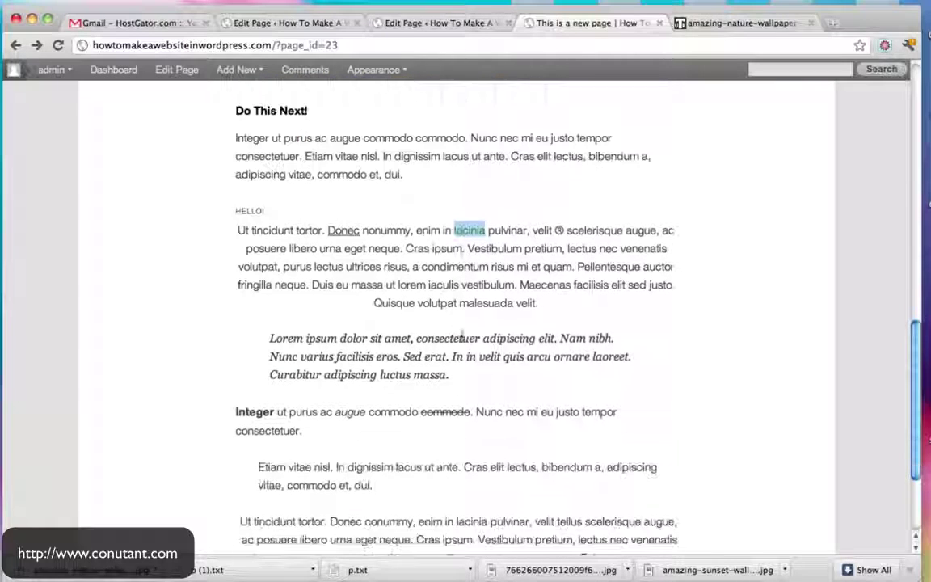
Check the blockquote and the indented 'Etiam vitae nisl' paragraph on the live page
{"action": "left_click_drag", "start_coordinate": [271, 339], "coordinate": [473, 378]}
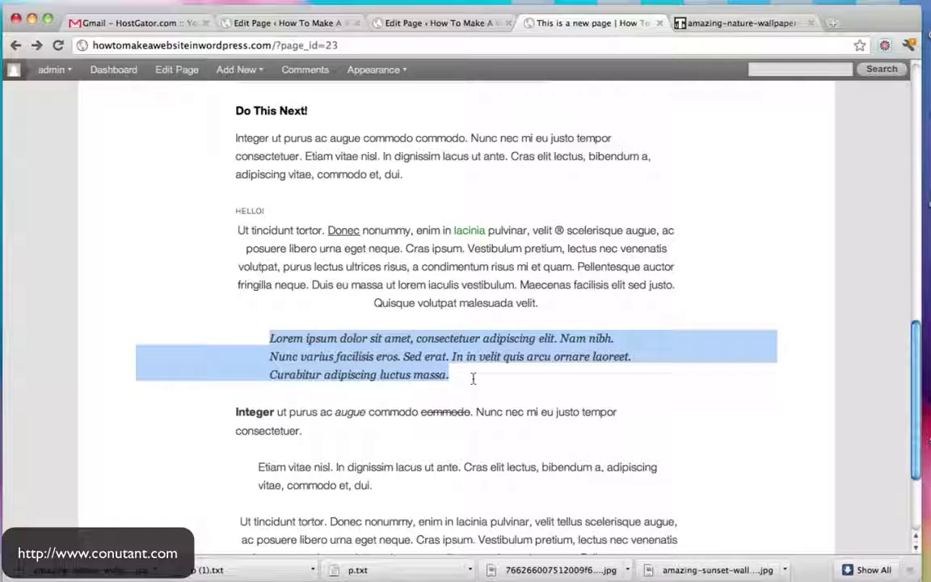
{"action": "left_click", "coordinate": [474, 379]}
{"action": "scroll", "coordinate": [474, 379], "scroll_direction": "down", "scroll_amount": 3}
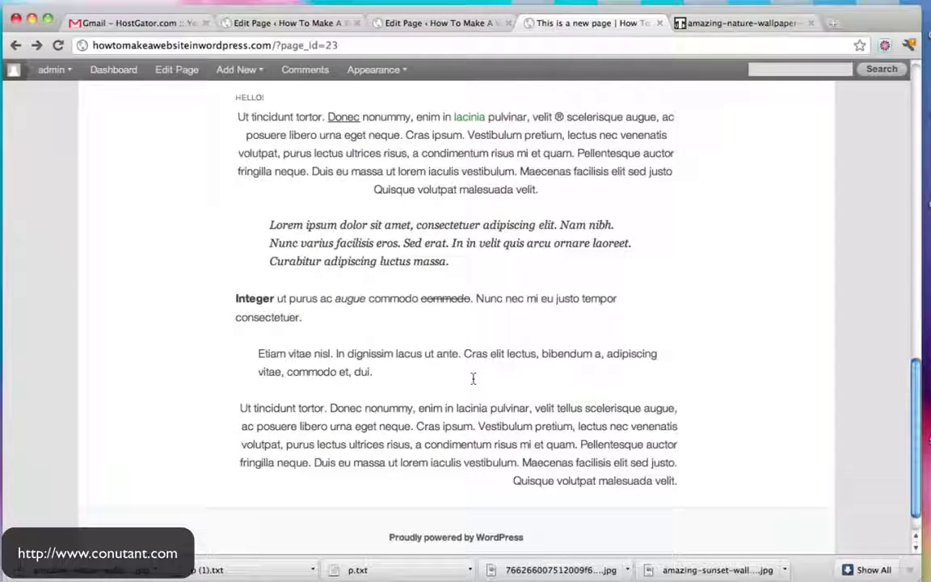
{"action": "triple_click", "coordinate": [273, 355]}
{"action": "scroll", "coordinate": [486, 378], "scroll_direction": "up", "scroll_amount": 2}
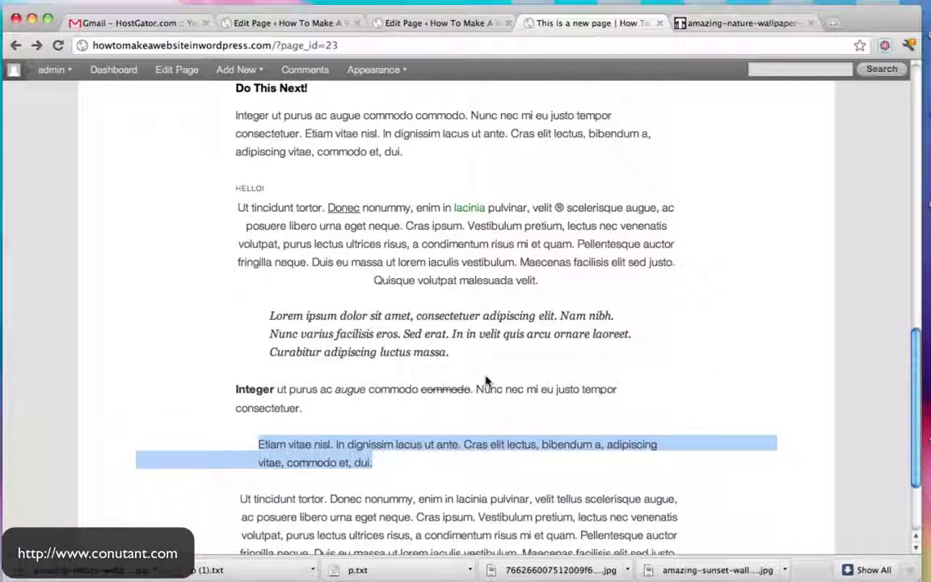
{"action": "scroll", "coordinate": [716, 290], "scroll_direction": "up", "scroll_amount": 10}
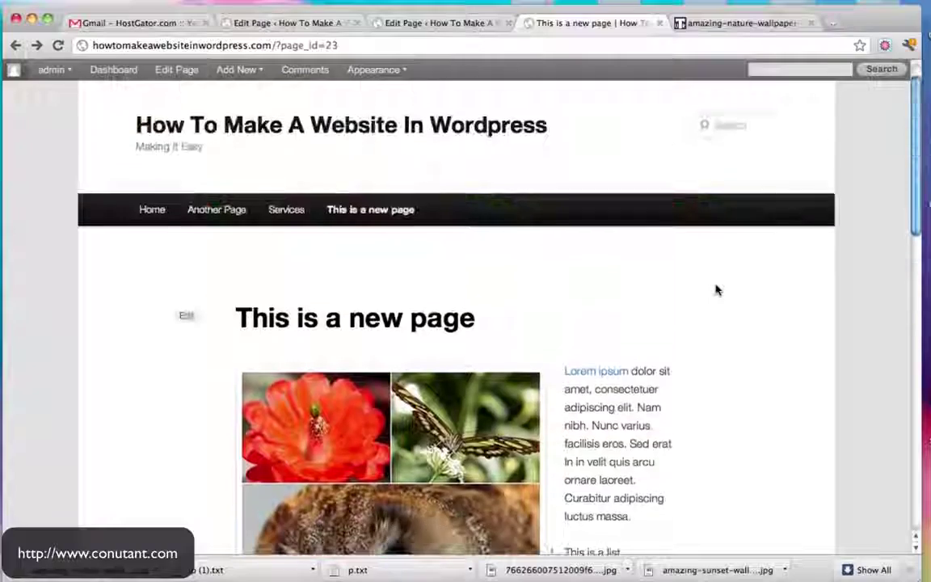
Go from the Edit Page tab through the Dashboard to the Plugins screen showing Akismet and Hello Dolly
{"action": "left_click", "coordinate": [469, 24]}
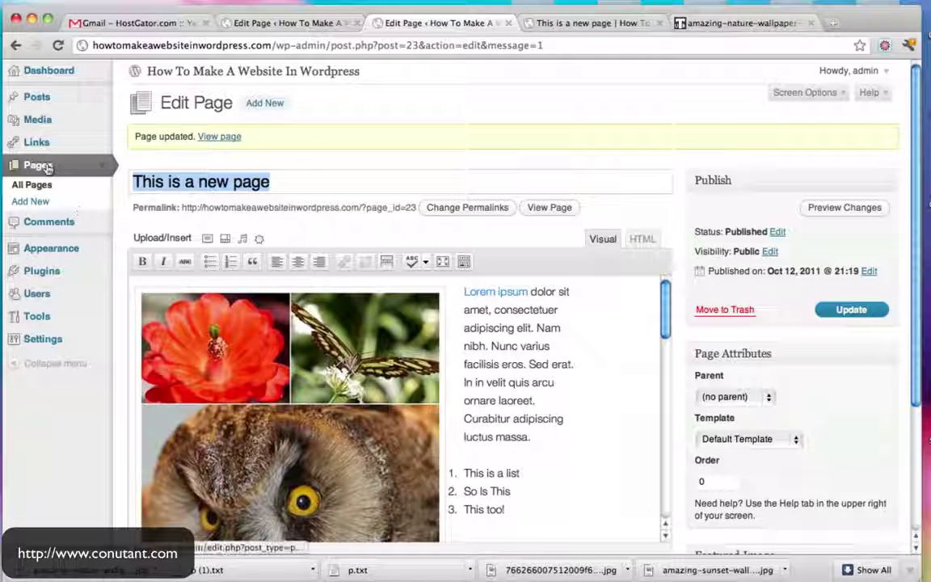
{"action": "left_click", "coordinate": [50, 71]}
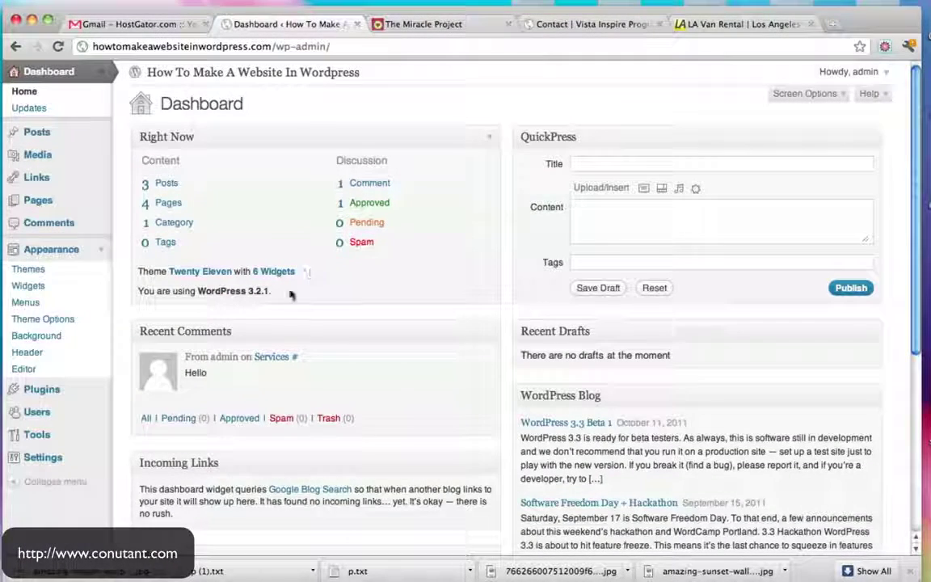
{"action": "left_click", "coordinate": [46, 391]}
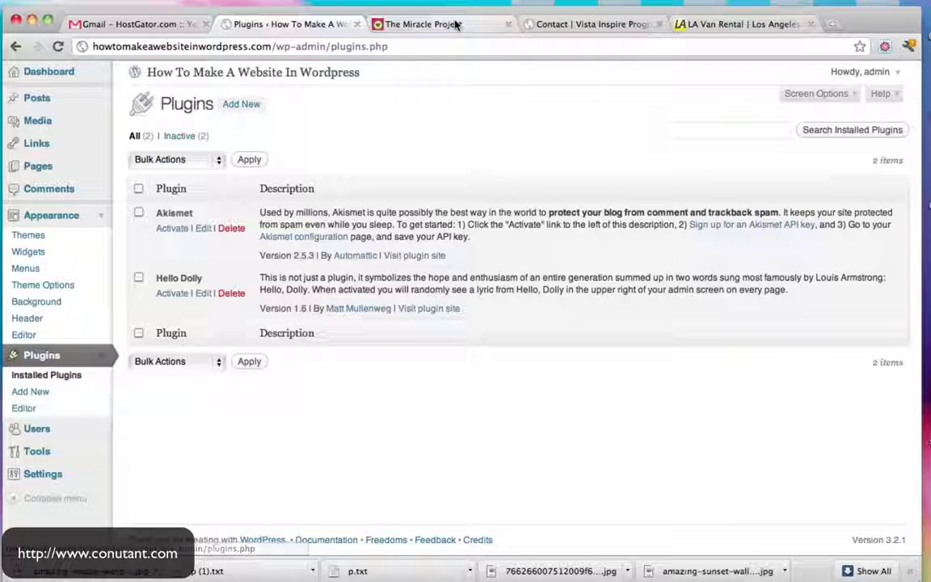
{"action": "left_click", "coordinate": [575, 30]}
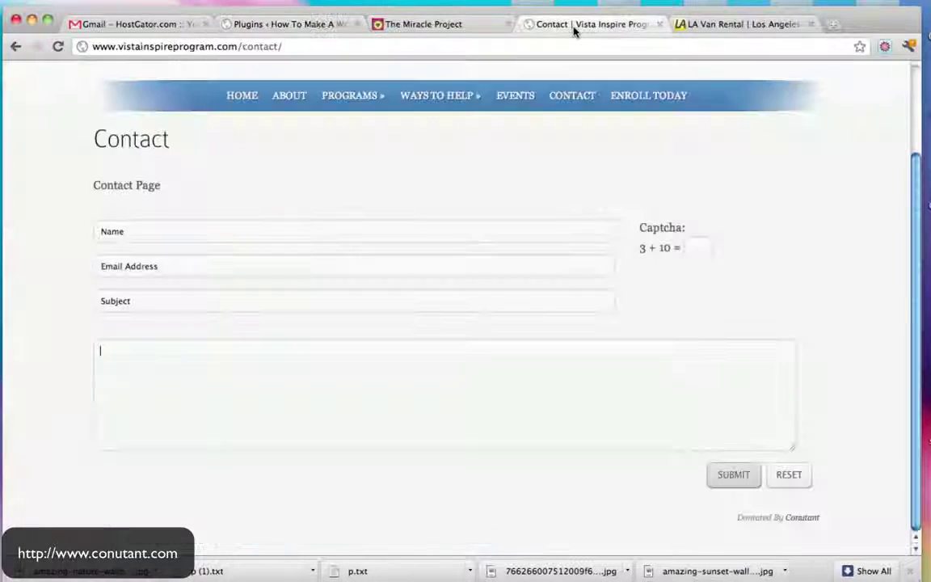
{"action": "left_click", "coordinate": [255, 227]}
{"action": "left_click", "coordinate": [195, 269]}
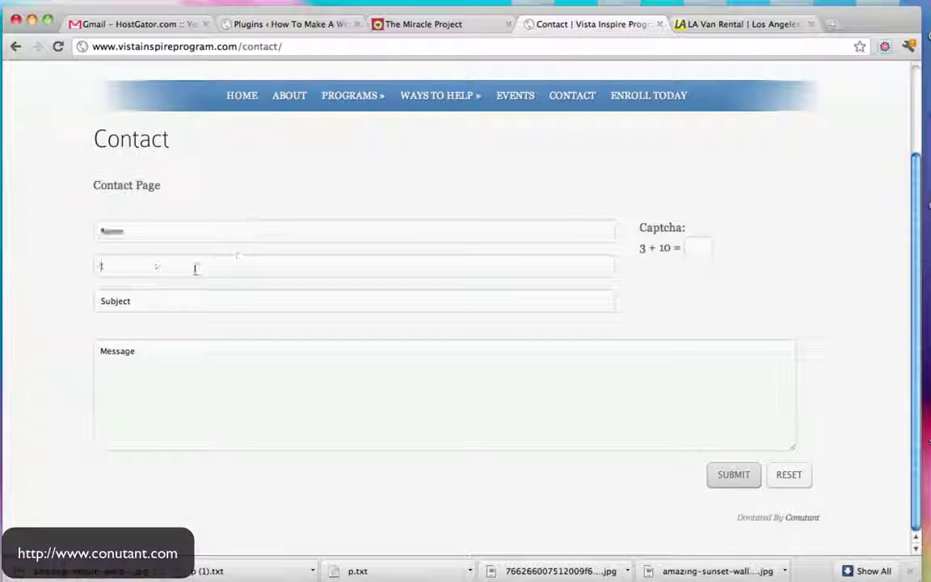
{"action": "left_click", "coordinate": [186, 370]}
{"action": "left_click", "coordinate": [436, 26]}
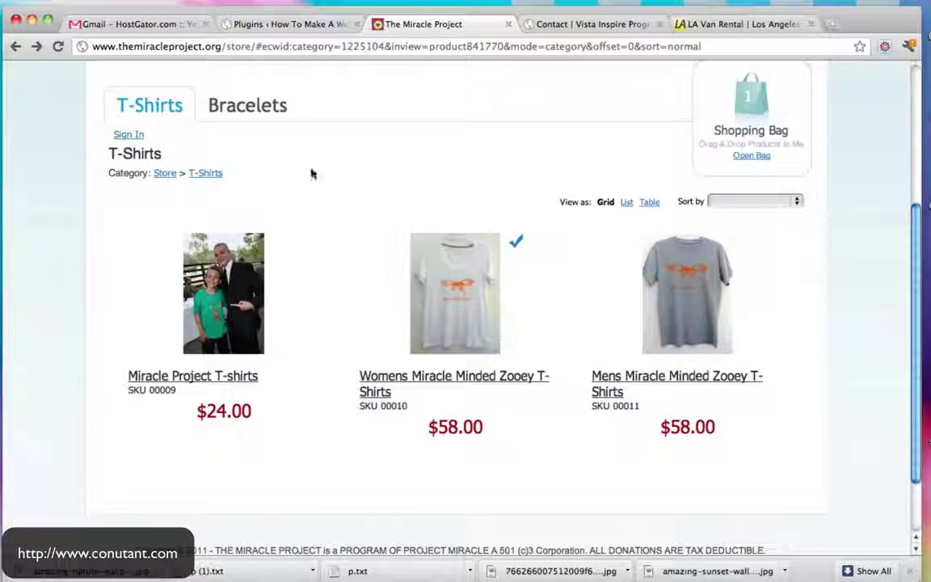
{"action": "scroll", "coordinate": [302, 308], "scroll_direction": "up", "scroll_amount": 3}
{"action": "scroll", "coordinate": [582, 259], "scroll_direction": "down", "scroll_amount": 2}
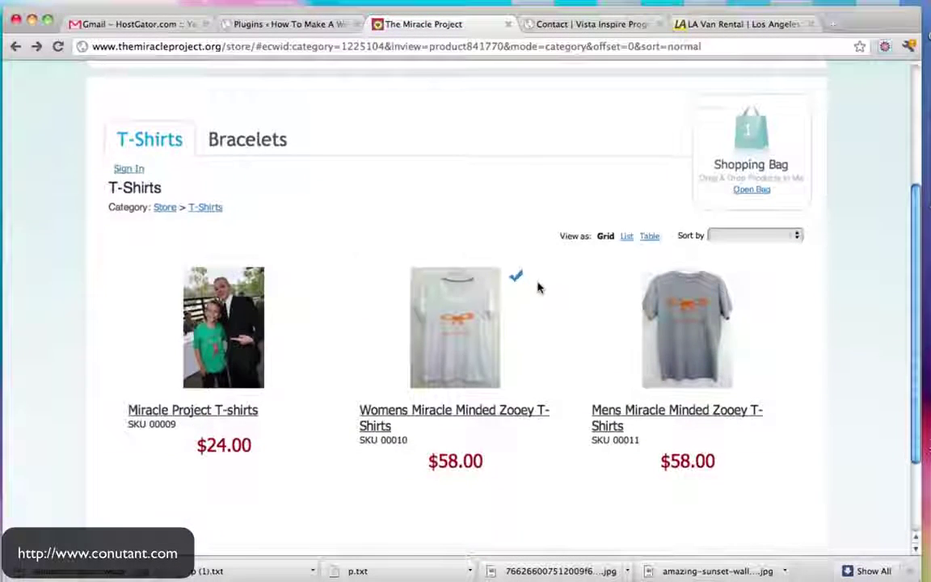
{"action": "left_click", "coordinate": [704, 321]}
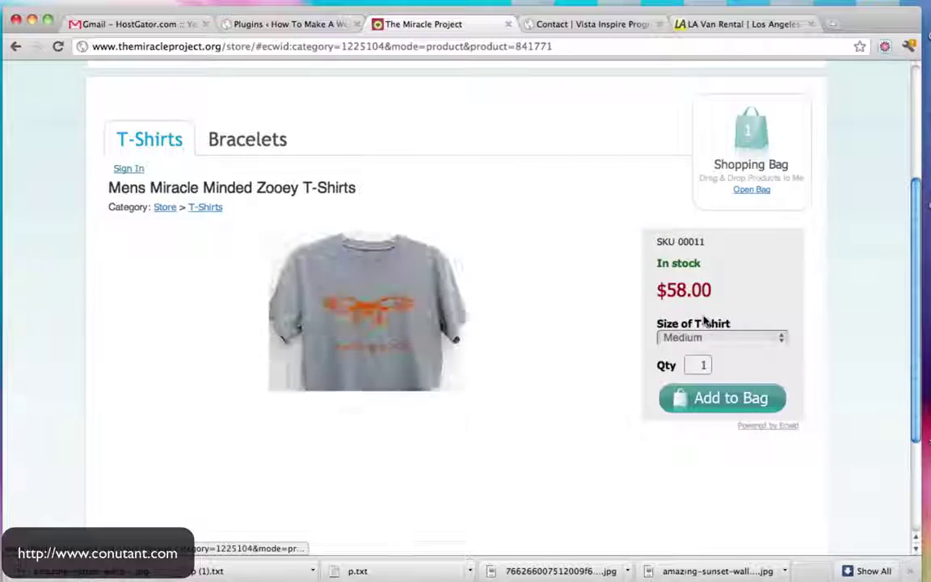
{"action": "scroll", "coordinate": [704, 364], "scroll_direction": "up", "scroll_amount": 2}
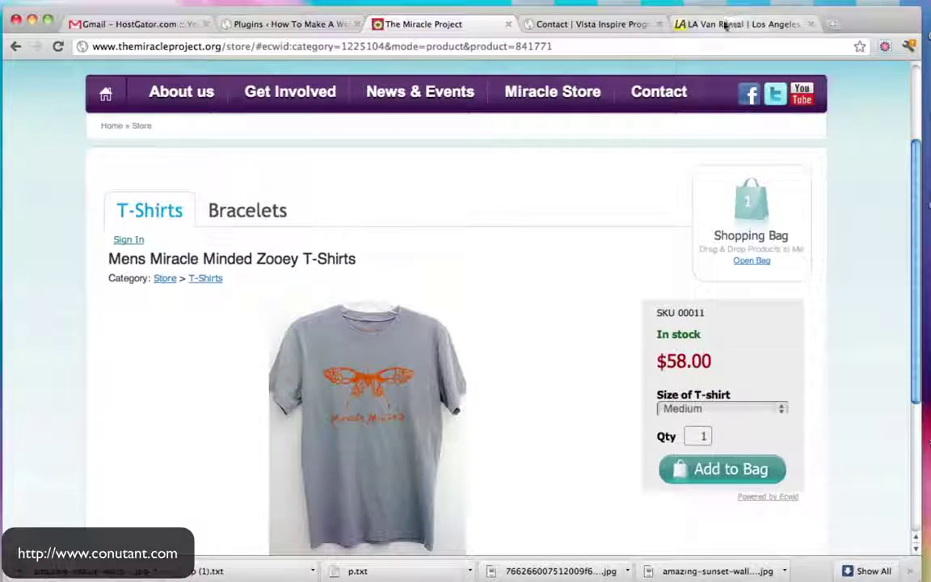
{"action": "left_click", "coordinate": [724, 25]}
{"action": "mouse_move", "coordinate": [694, 114]}
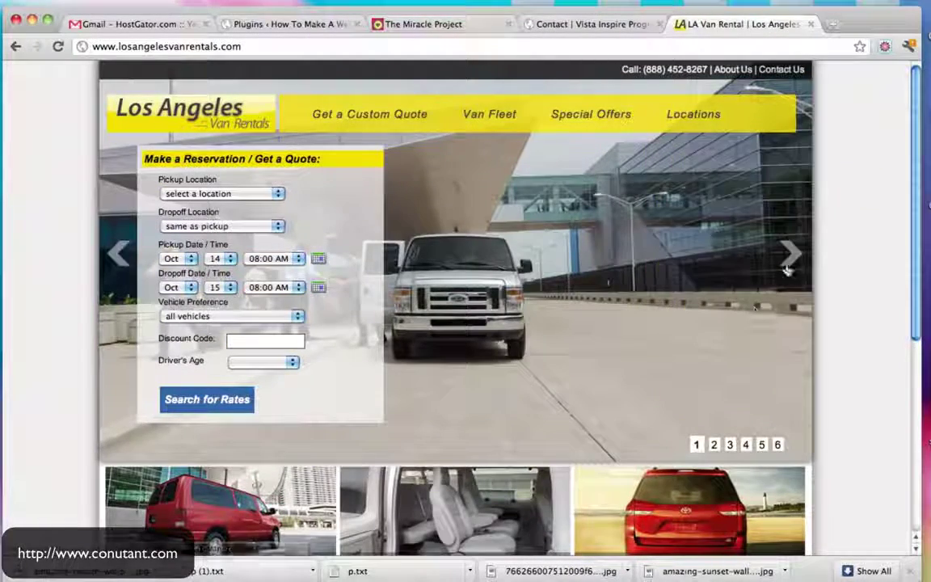
{"action": "left_click", "coordinate": [790, 254]}
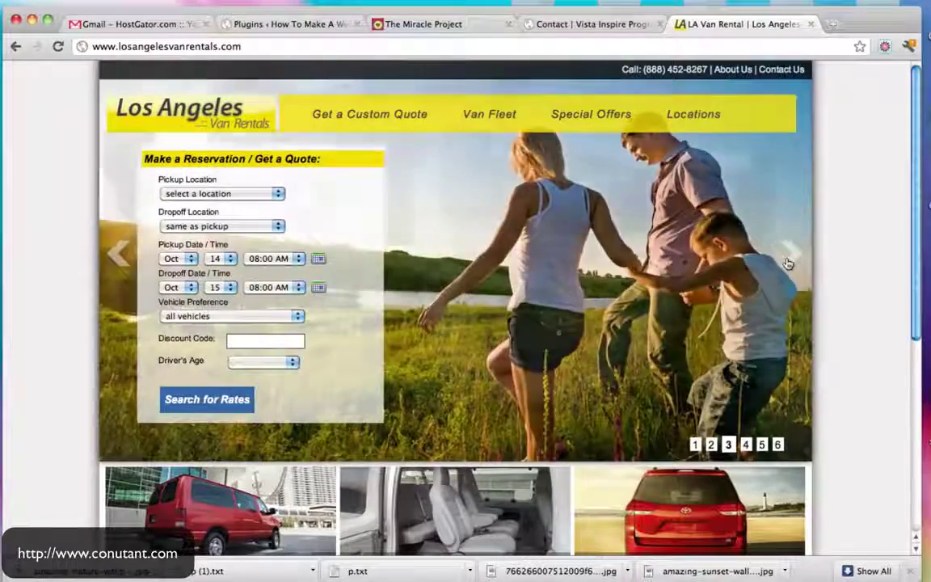
{"action": "left_click", "coordinate": [788, 259]}
{"action": "left_click", "coordinate": [788, 259]}
{"action": "left_click", "coordinate": [788, 259]}
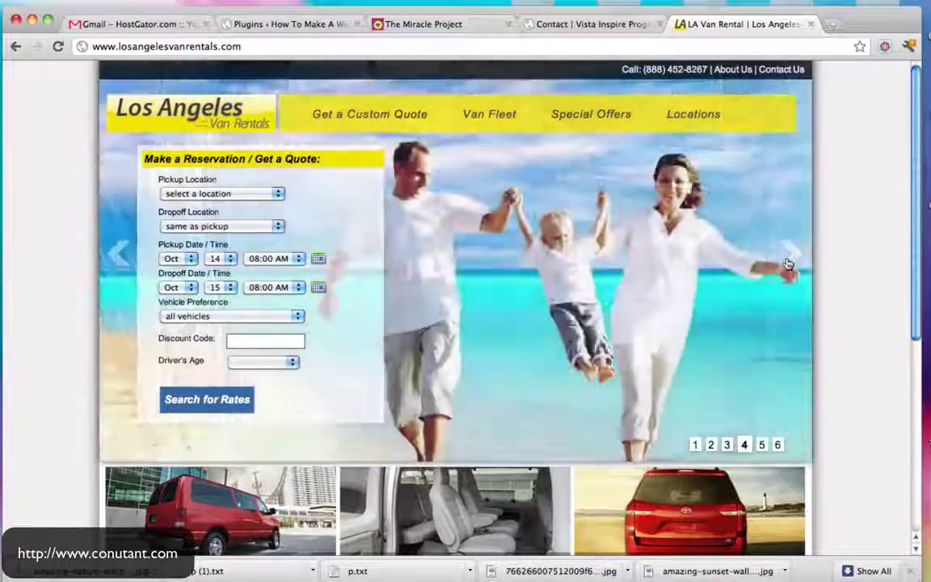
{"action": "left_click", "coordinate": [788, 259]}
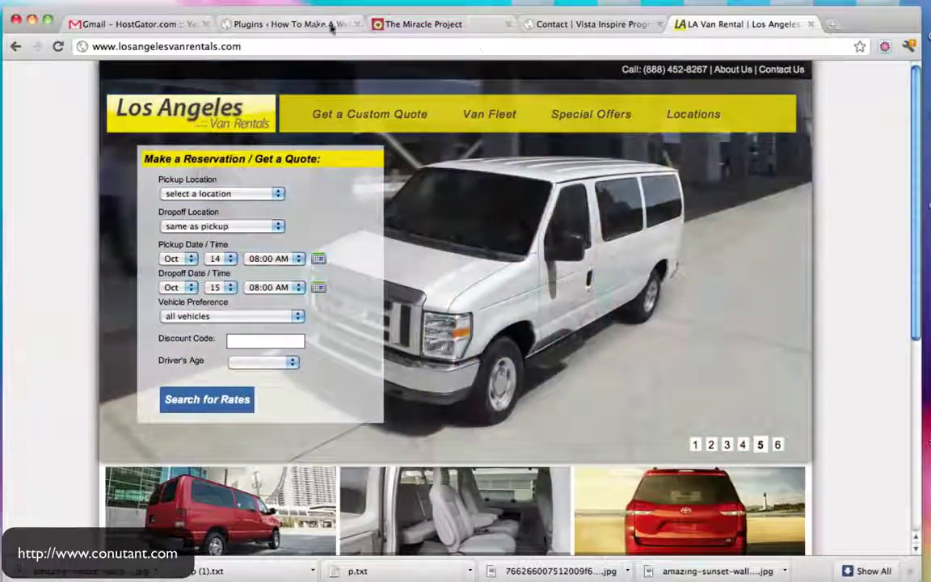
{"action": "left_click", "coordinate": [287, 24]}
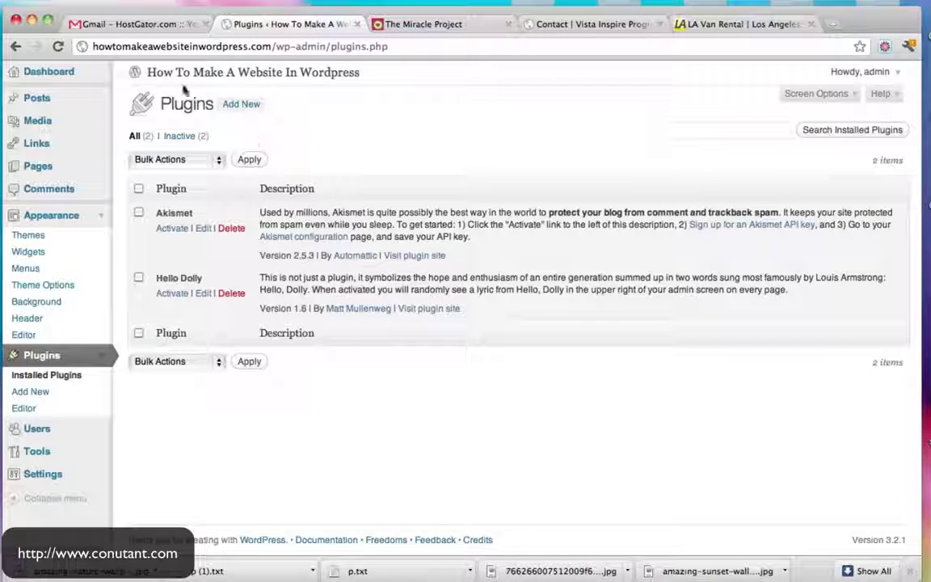
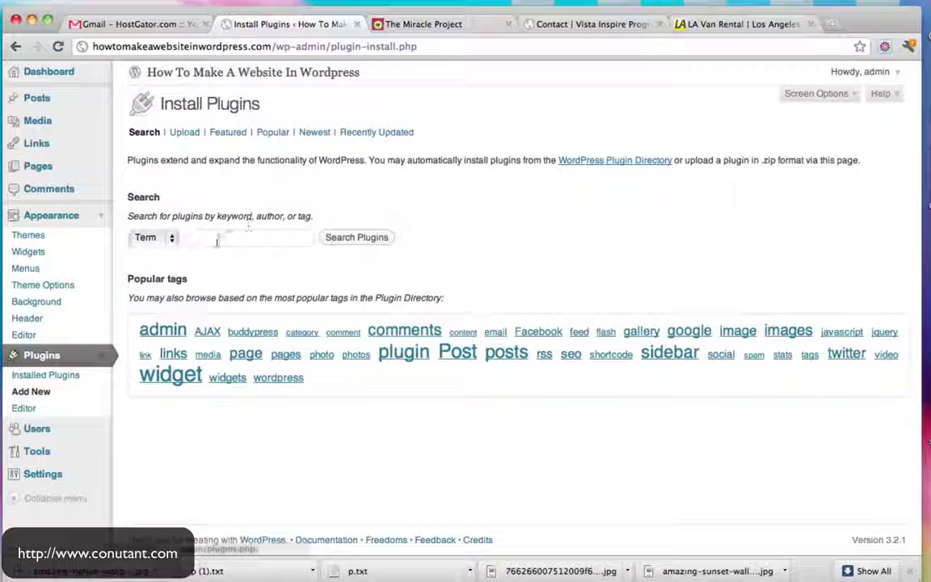
Search plugins for 'contact' and browse the results
{"action": "left_click", "coordinate": [217, 239]}
{"action": "type", "text": "con"}
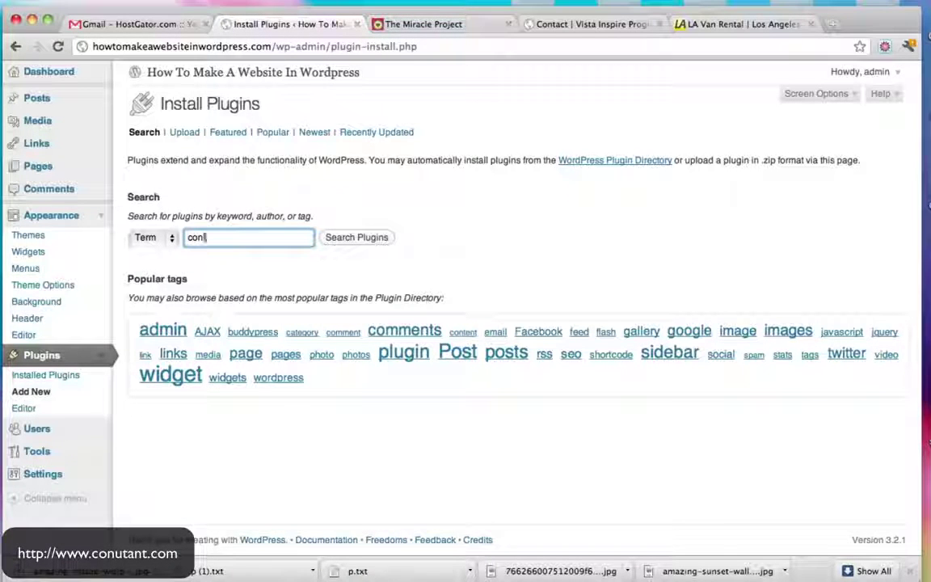
{"action": "type", "text": "tact form"}
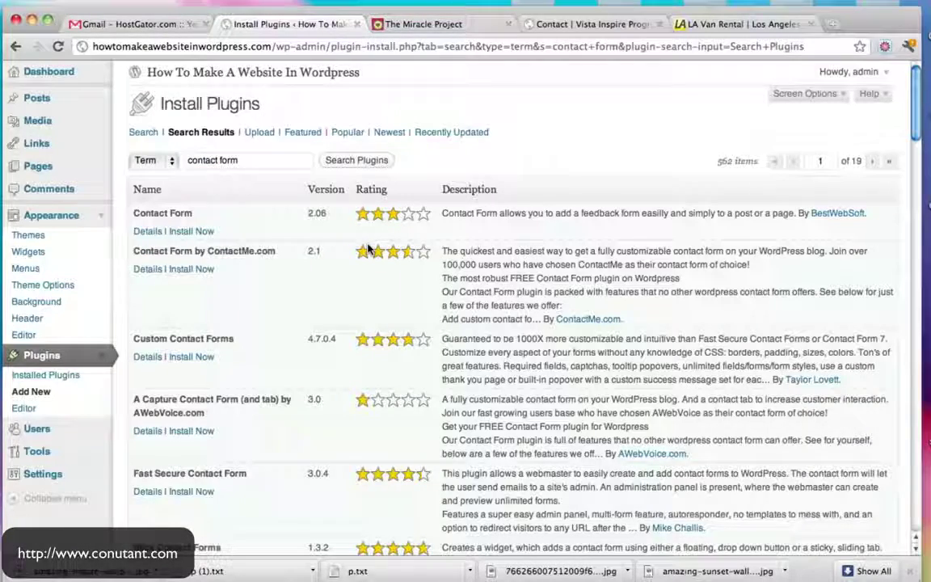
{"action": "scroll", "coordinate": [368, 251], "scroll_direction": "down", "scroll_amount": 3}
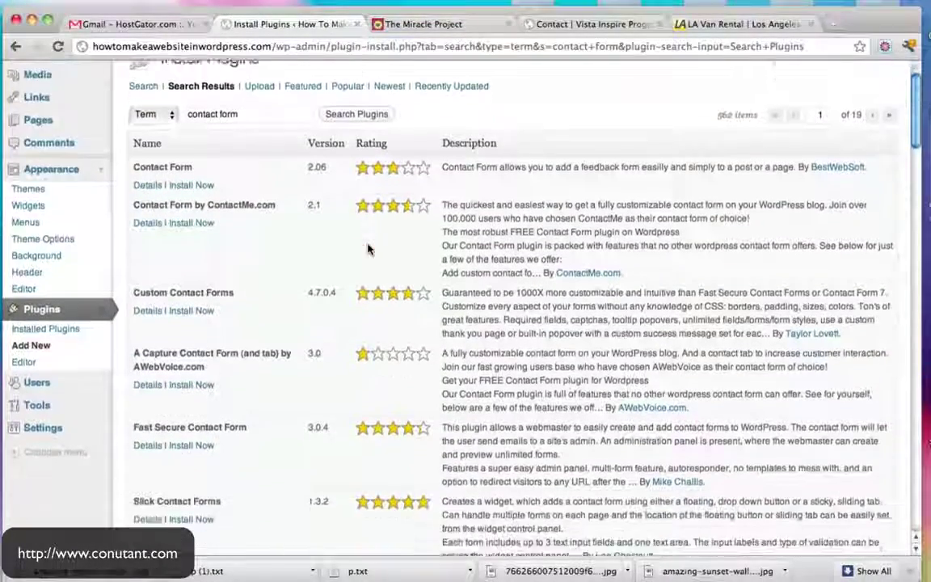
{"action": "scroll", "coordinate": [368, 251], "scroll_direction": "down", "scroll_amount": 10}
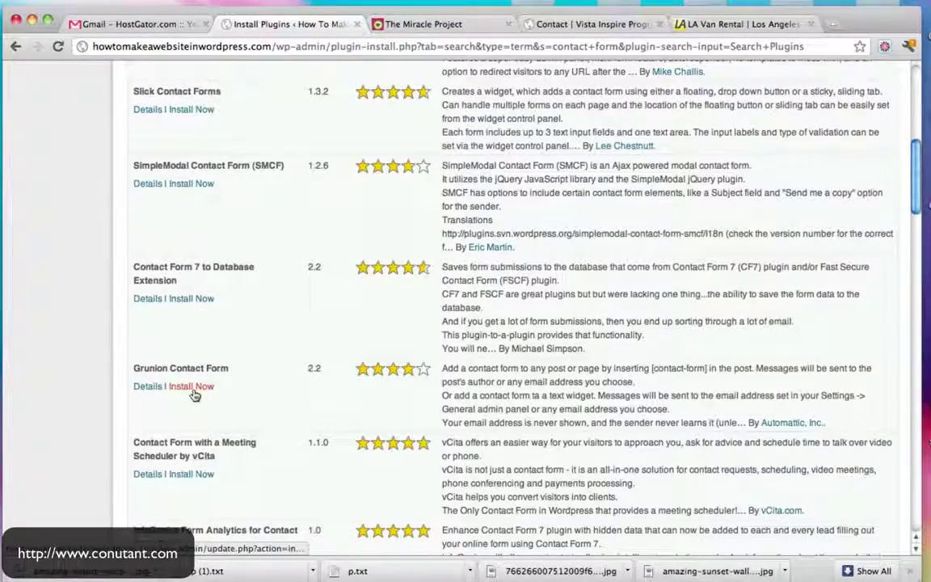
{"action": "scroll", "coordinate": [194, 393], "scroll_direction": "up", "scroll_amount": 11}
Replace the search term with 'cf7', rerun the search and browse the results
{"action": "left_click", "coordinate": [242, 161]}
{"action": "key", "text": "super+a"}
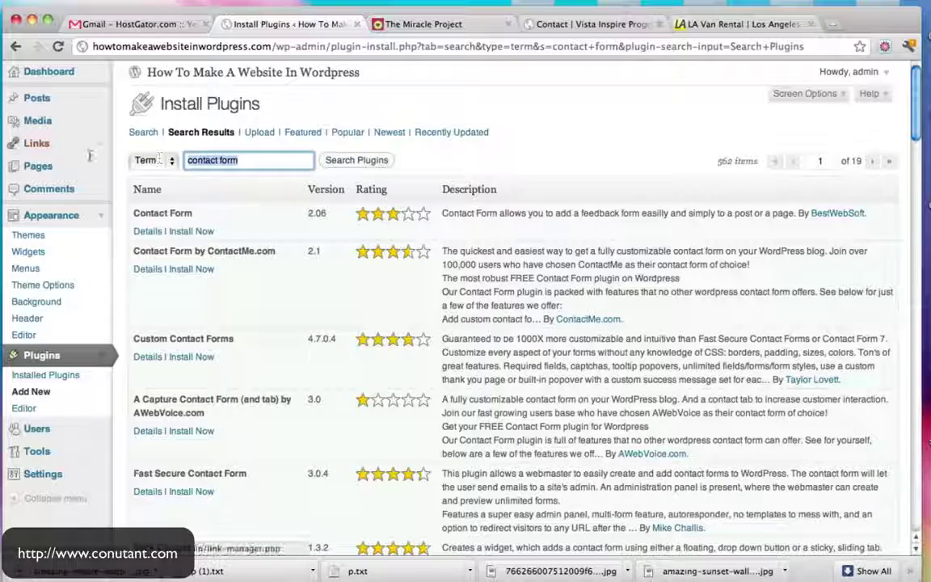
{"action": "type", "text": "cf7"}
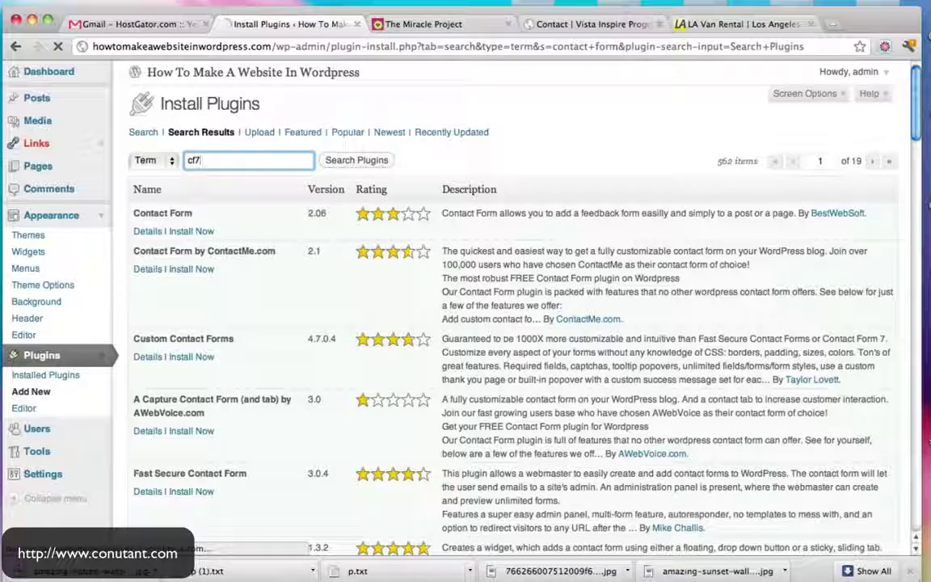
{"action": "left_click", "coordinate": [360, 160]}
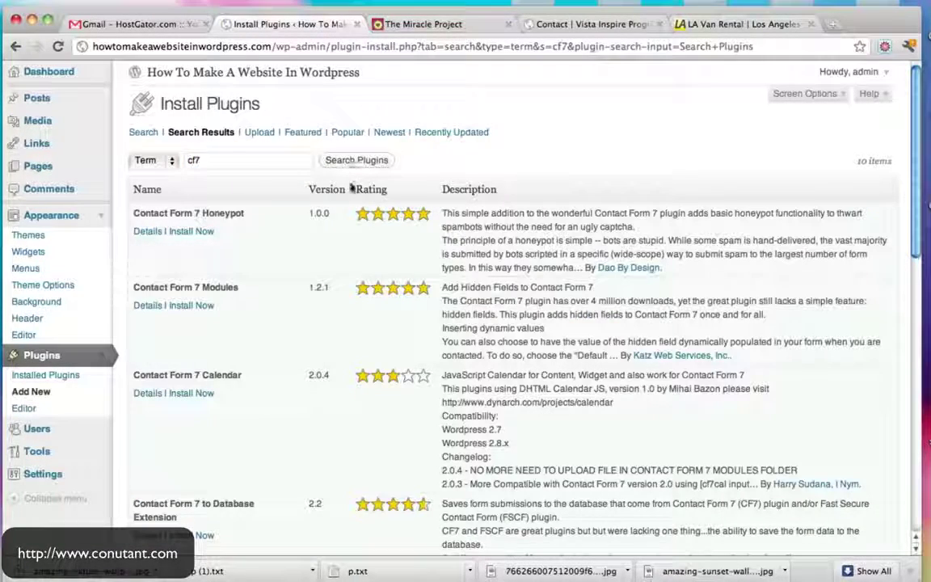
{"action": "scroll", "coordinate": [328, 224], "scroll_direction": "down", "scroll_amount": 5}
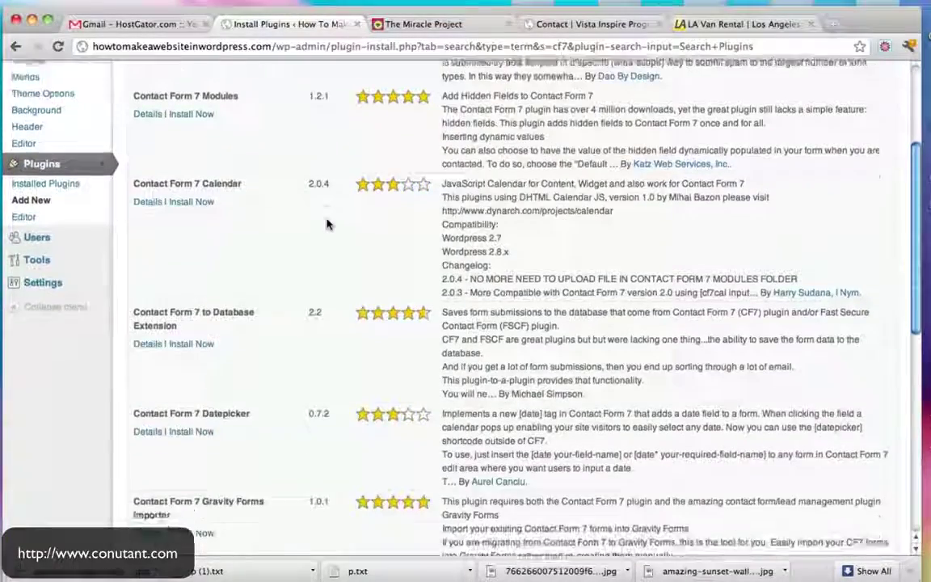
{"action": "scroll", "coordinate": [327, 224], "scroll_direction": "down", "scroll_amount": 12}
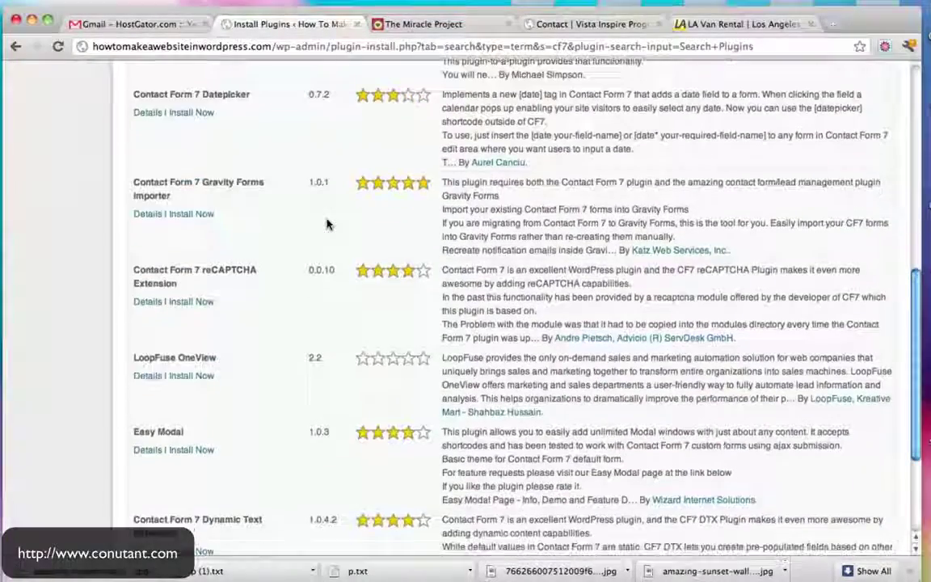
{"action": "scroll", "coordinate": [324, 223], "scroll_direction": "up", "scroll_amount": 15}
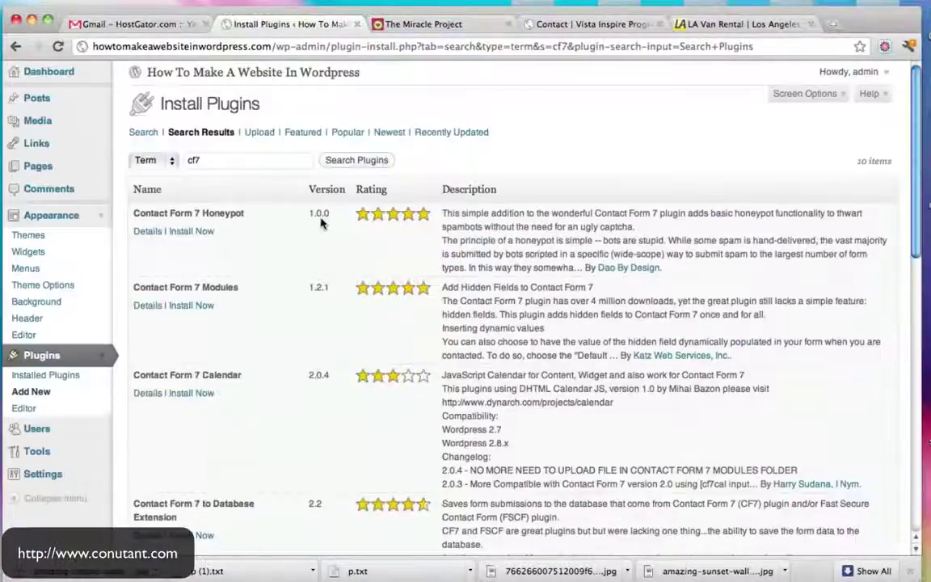
Search plugins for 'contact form 7'
{"action": "left_click", "coordinate": [239, 160]}
{"action": "type", "text": "contact form"}
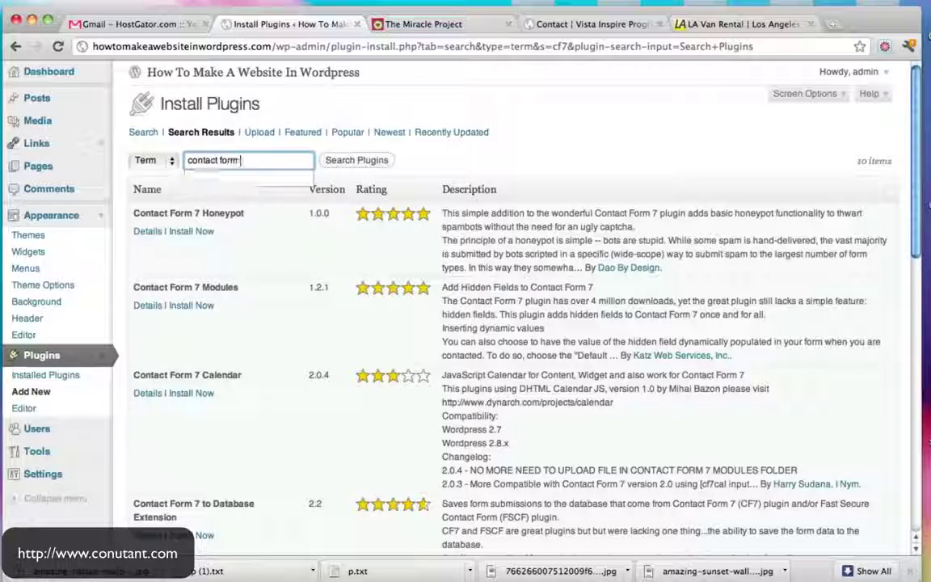
{"action": "type", "text": " 7"}
{"action": "key", "text": "Return"}
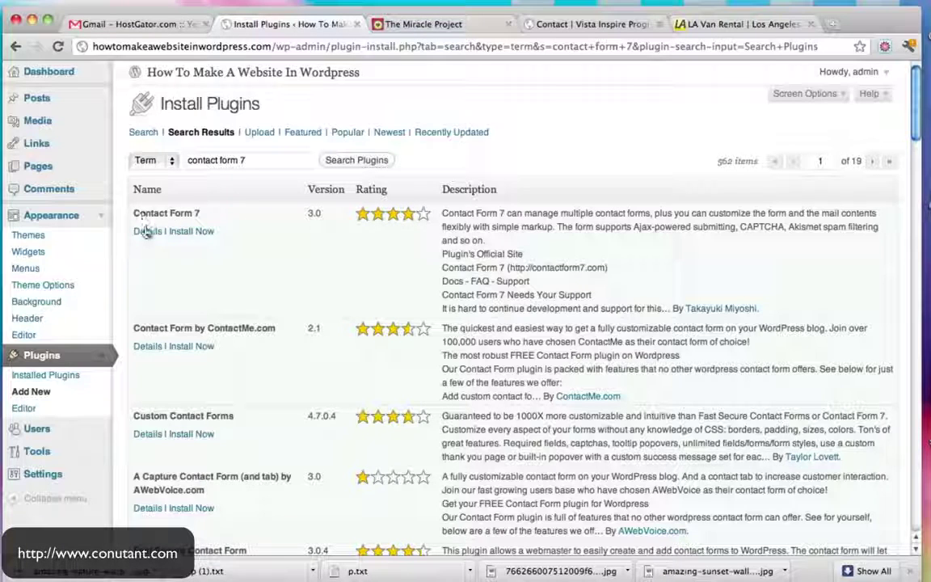
Review Contact Form 7's details and screenshots, then install version 3.0
{"action": "left_click", "coordinate": [146, 231]}
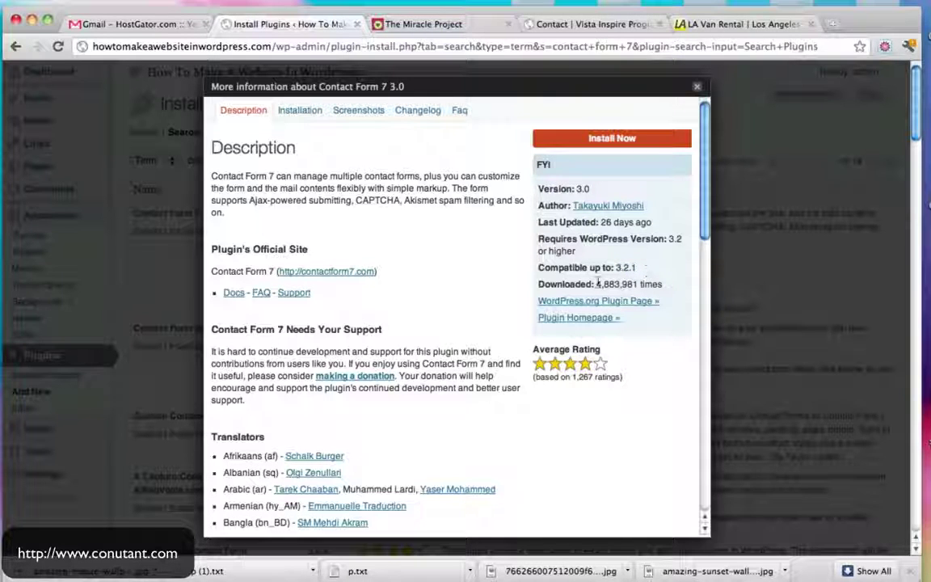
{"action": "left_click_drag", "start_coordinate": [597, 284], "coordinate": [652, 284]}
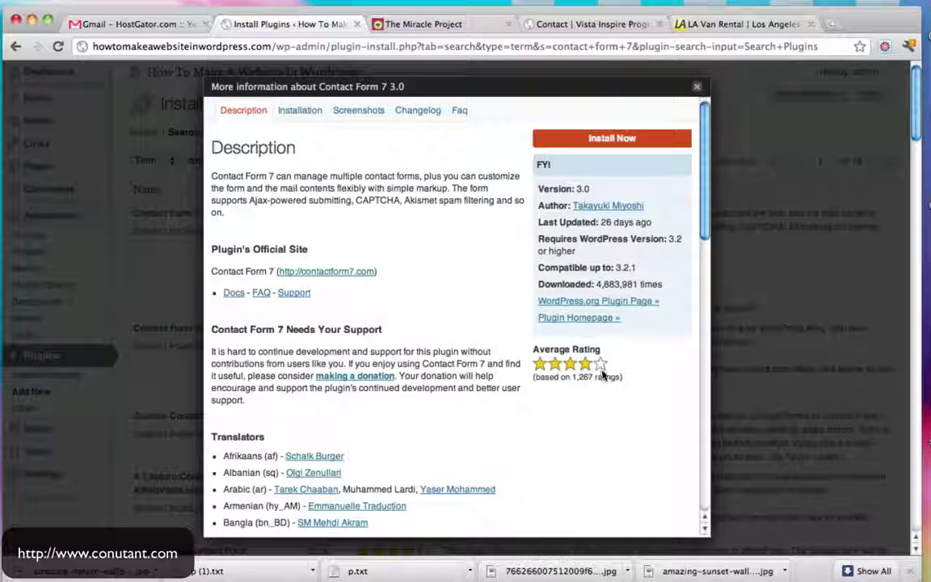
{"action": "left_click", "coordinate": [361, 112]}
{"action": "scroll", "coordinate": [396, 243], "scroll_direction": "down", "scroll_amount": 5}
{"action": "scroll", "coordinate": [406, 269], "scroll_direction": "down", "scroll_amount": 3}
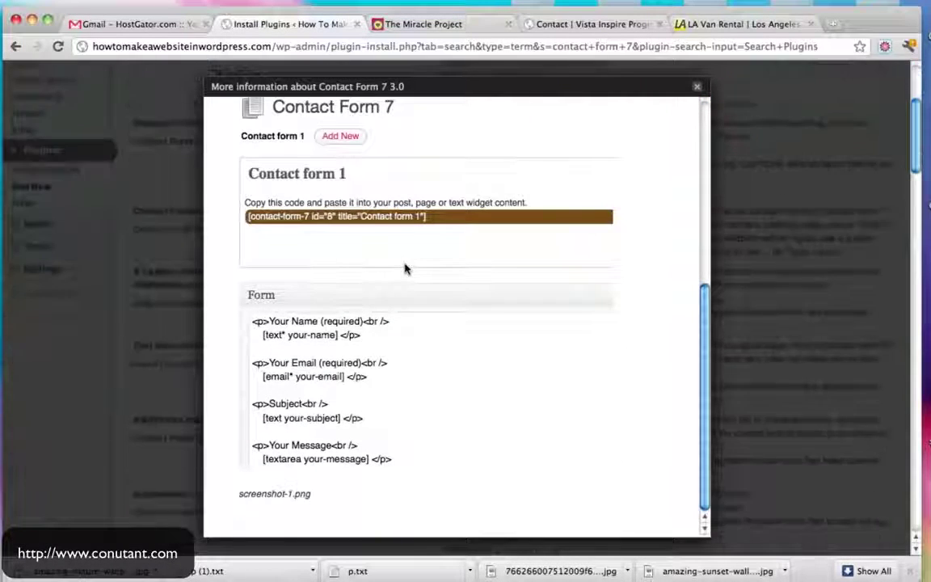
{"action": "scroll", "coordinate": [406, 270], "scroll_direction": "up", "scroll_amount": 8}
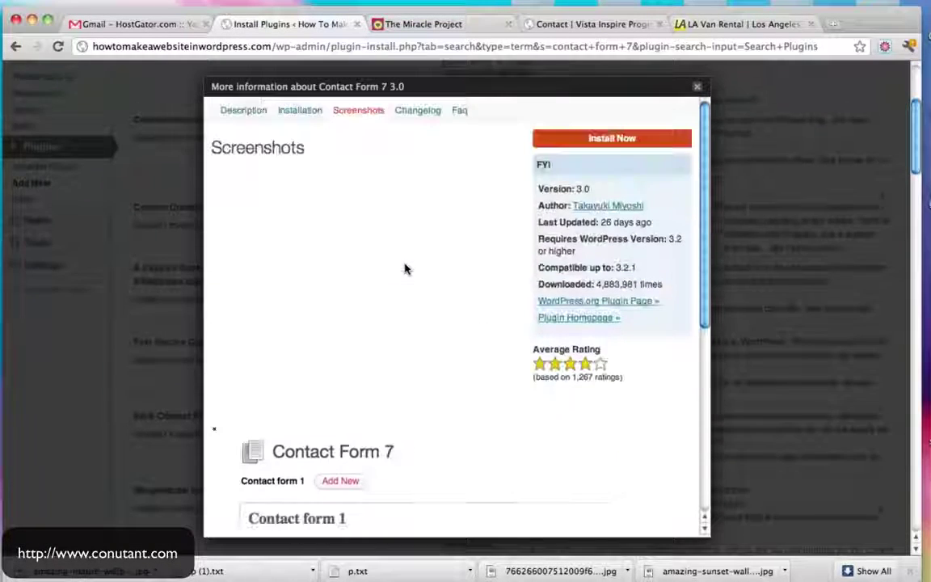
{"action": "left_click", "coordinate": [622, 139]}
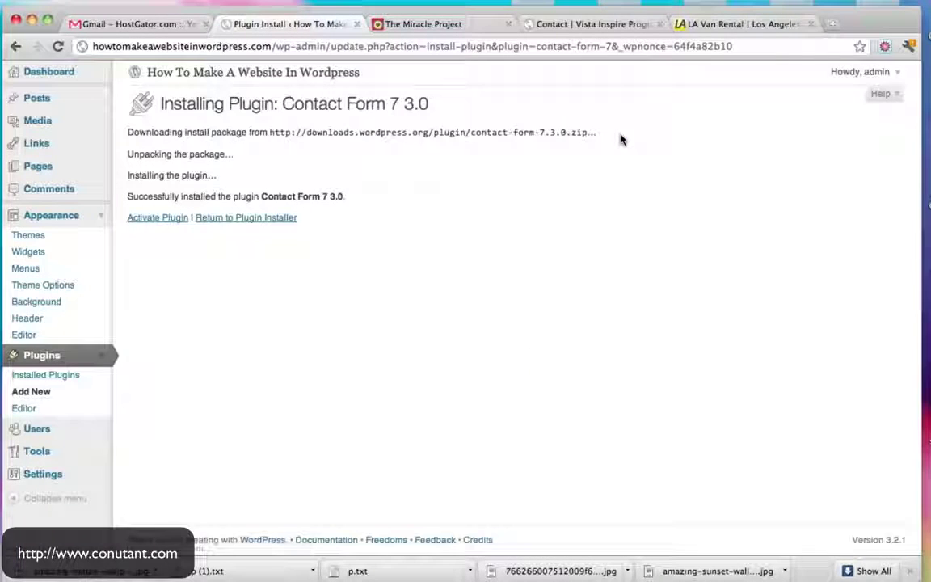
Activate Contact Form 7 and copy the Contact form 1 shortcode
{"action": "left_click", "coordinate": [165, 220]}
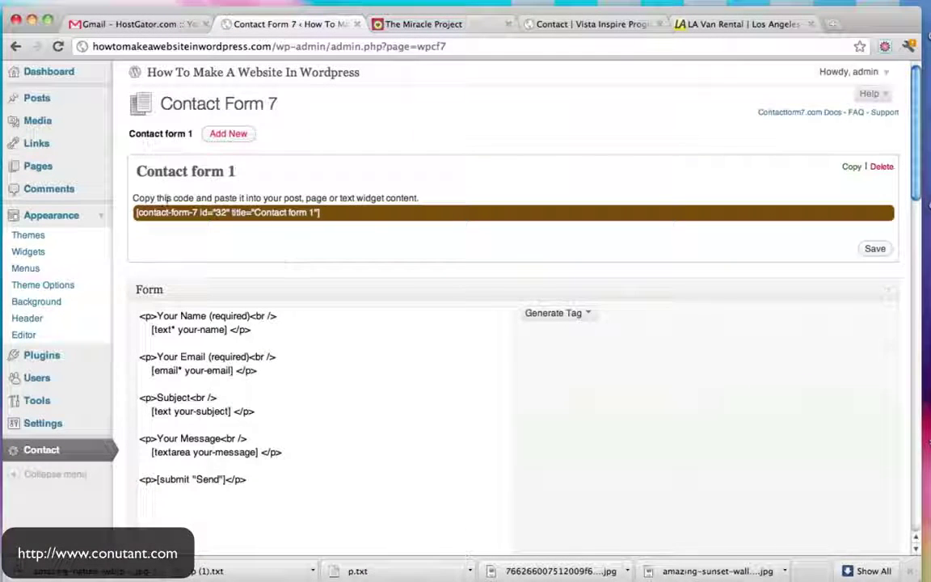
{"action": "left_click_drag", "start_coordinate": [150, 199], "coordinate": [237, 199]}
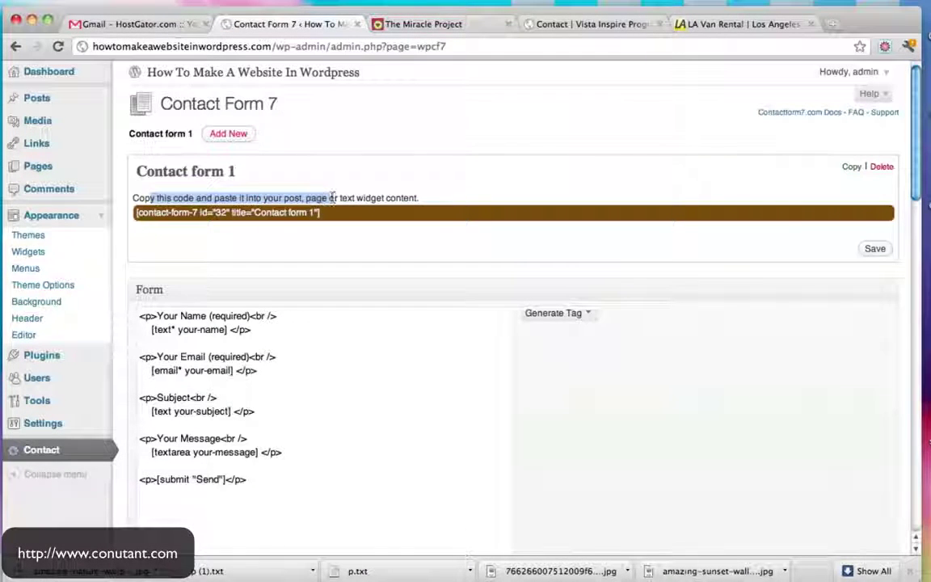
{"action": "left_click_drag", "start_coordinate": [331, 198], "coordinate": [358, 198]}
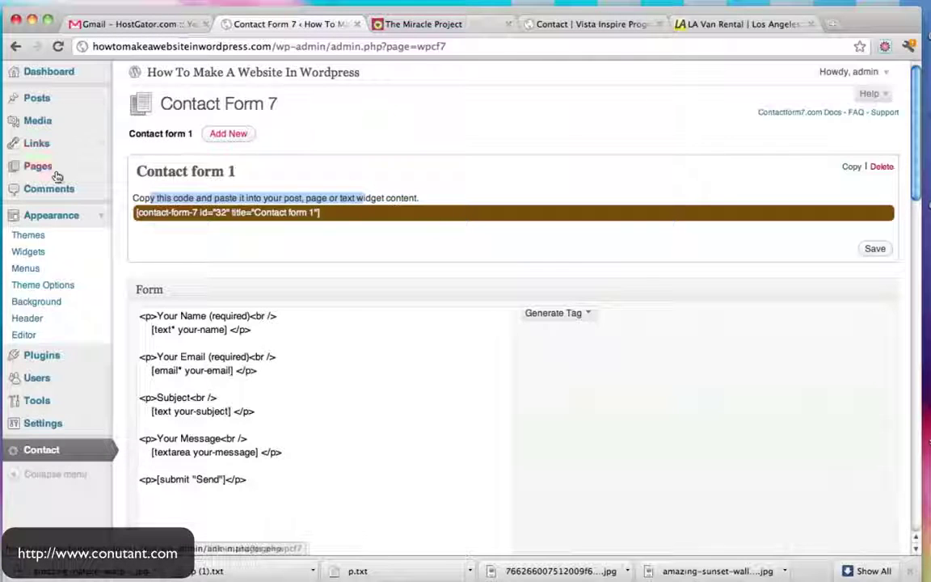
{"action": "left_click_drag", "start_coordinate": [332, 214], "coordinate": [133, 212]}
{"action": "key", "text": "super+c"}
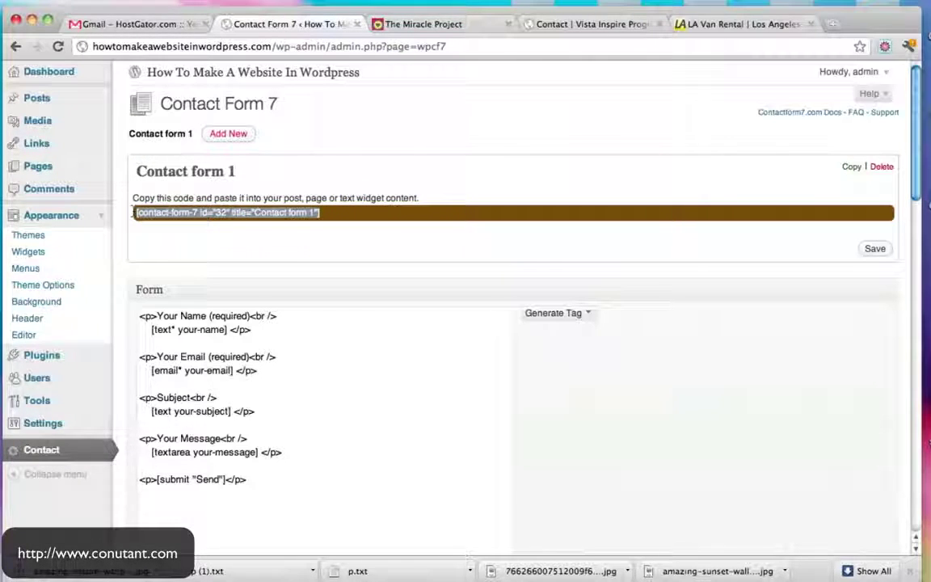
{"action": "scroll", "coordinate": [582, 262], "scroll_direction": "down", "scroll_amount": 2}
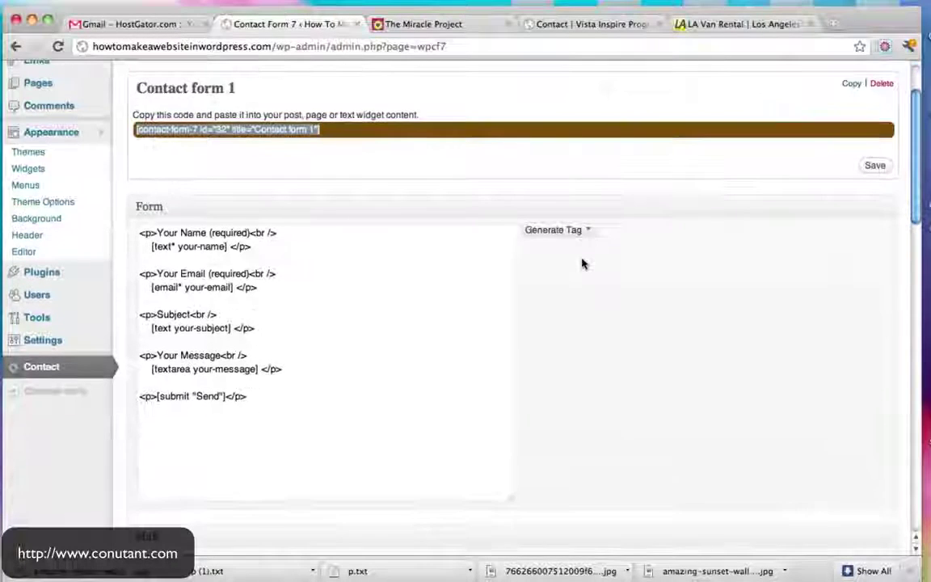
{"action": "scroll", "coordinate": [582, 262], "scroll_direction": "up", "scroll_amount": 2}
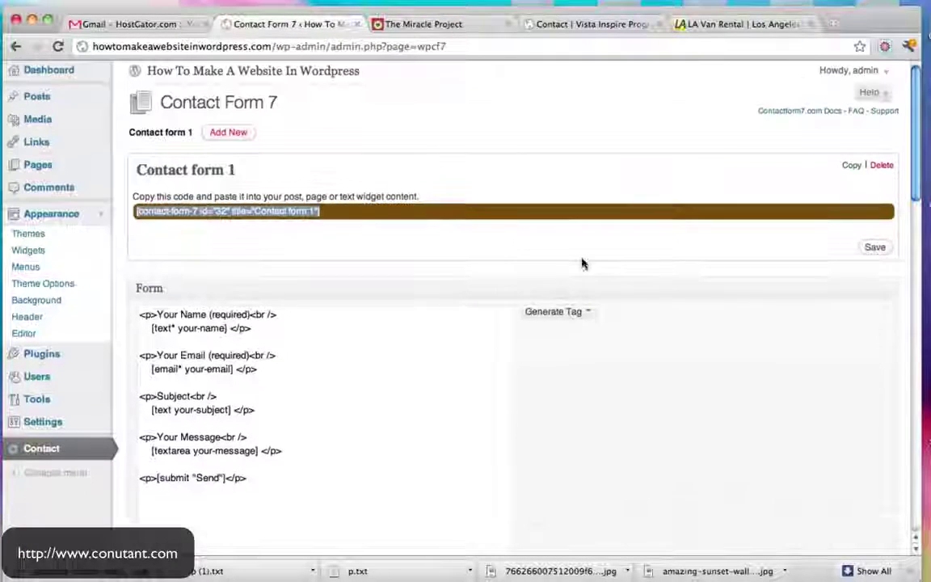
Publish a new 'Contact Us' page containing the pasted shortcode and view the live site
{"action": "left_click", "coordinate": [42, 166]}
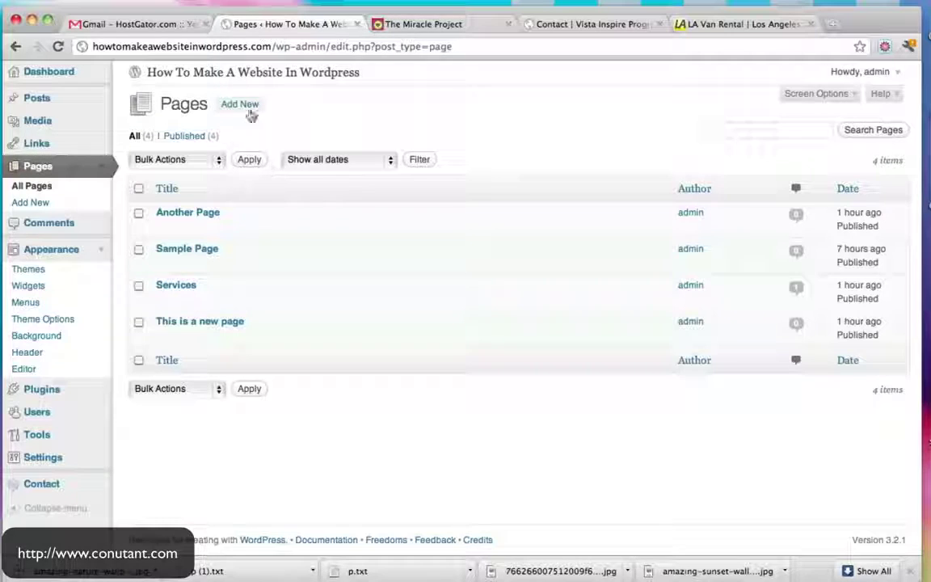
{"action": "left_click", "coordinate": [247, 106]}
{"action": "type", "text": "Co"}
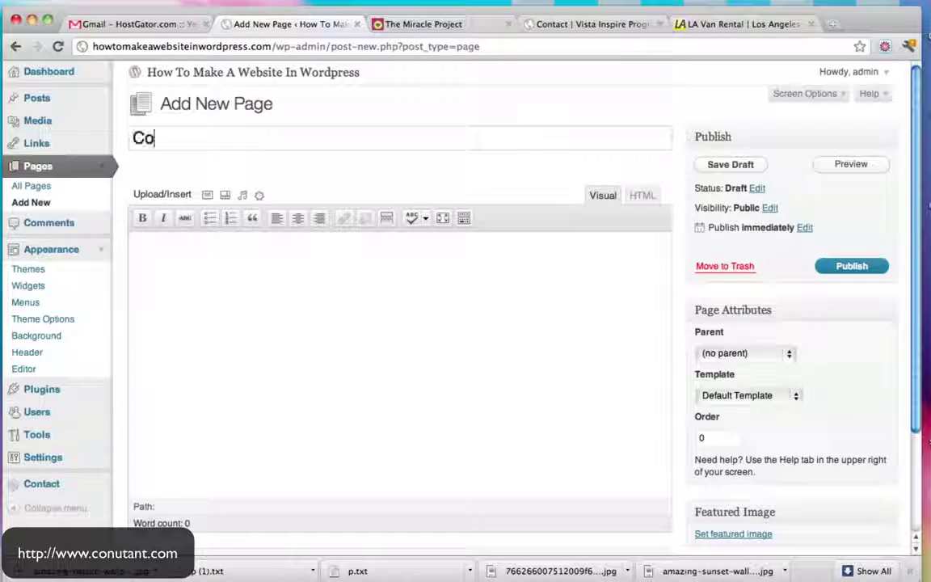
{"action": "type", "text": "ntact Us"}
{"action": "key", "text": "Tab"}
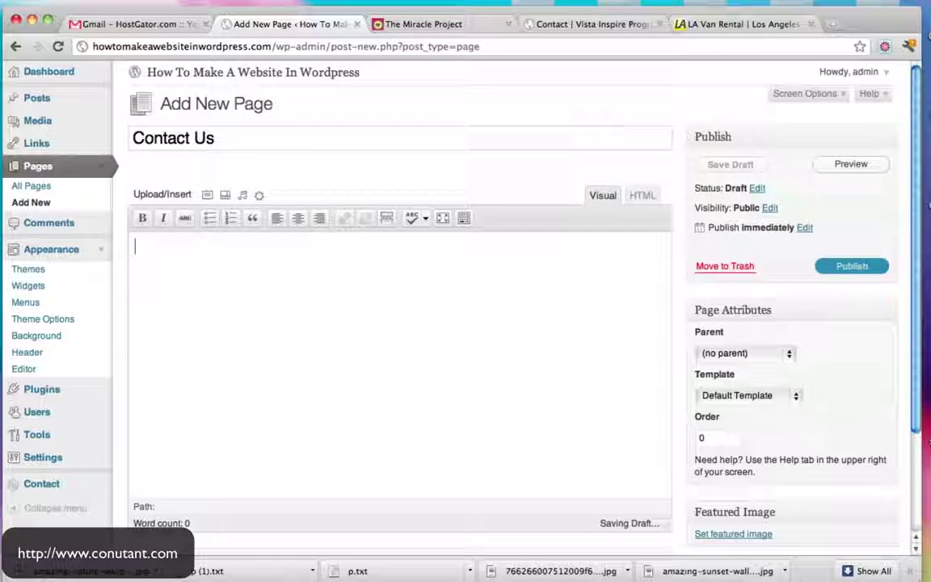
{"action": "key", "text": "super+v"}
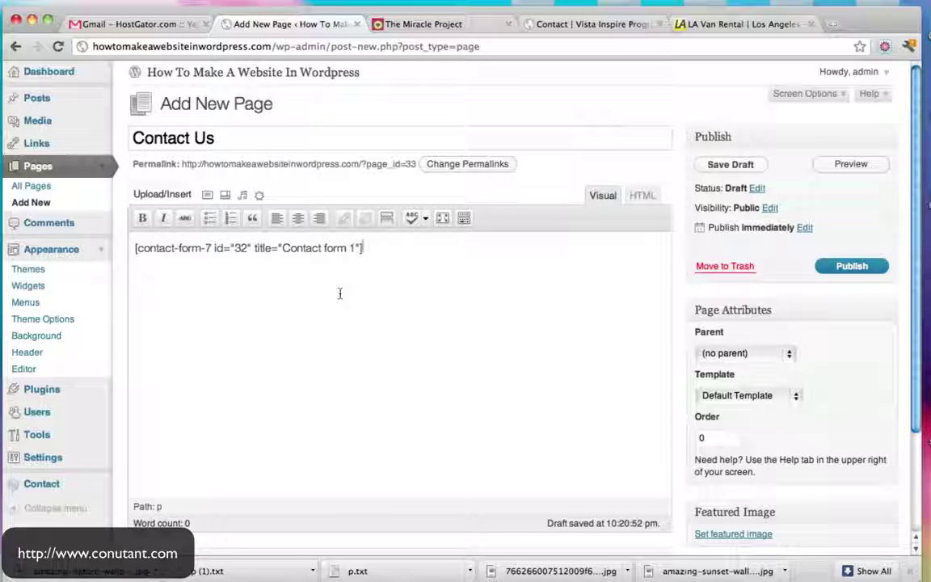
{"action": "left_click", "coordinate": [864, 267]}
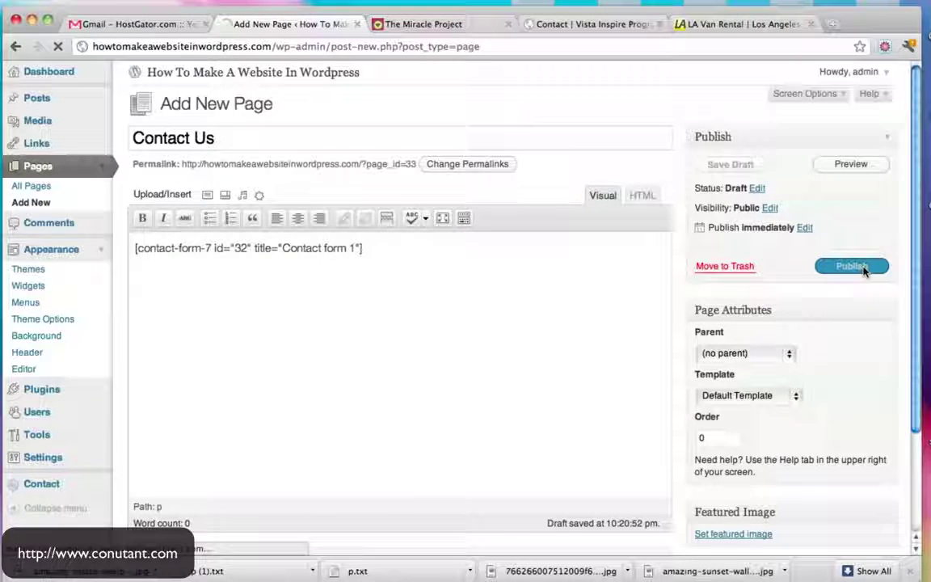
{"action": "left_click", "coordinate": [289, 73]}
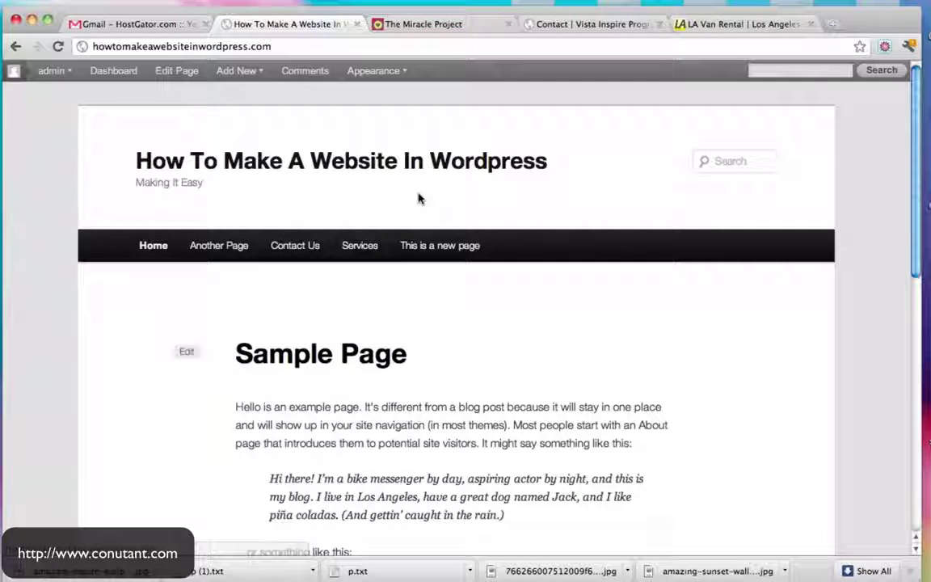
Fill the live Contact Us form's name, email, subject and message with test text, then edit the page
{"action": "left_click", "coordinate": [311, 253]}
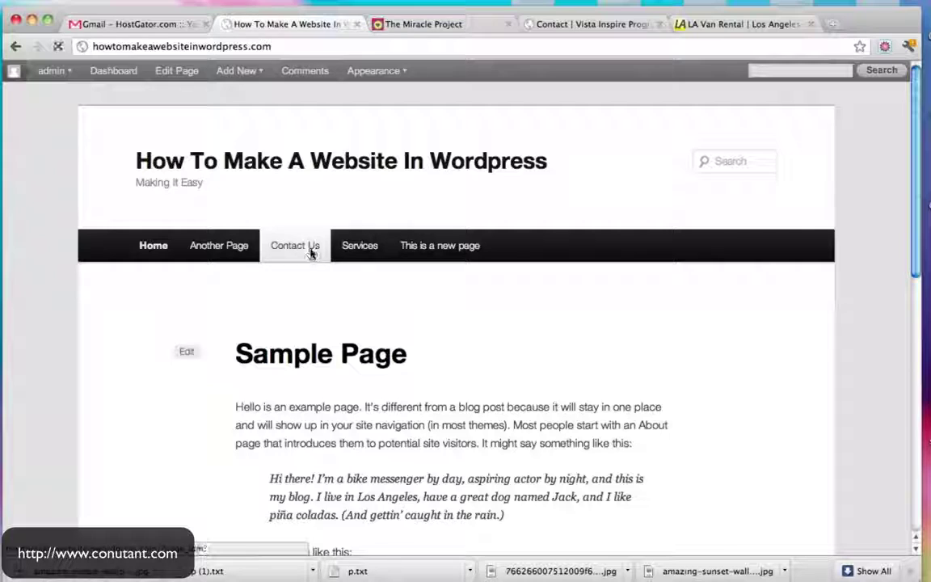
{"action": "scroll", "coordinate": [508, 311], "scroll_direction": "down", "scroll_amount": 3}
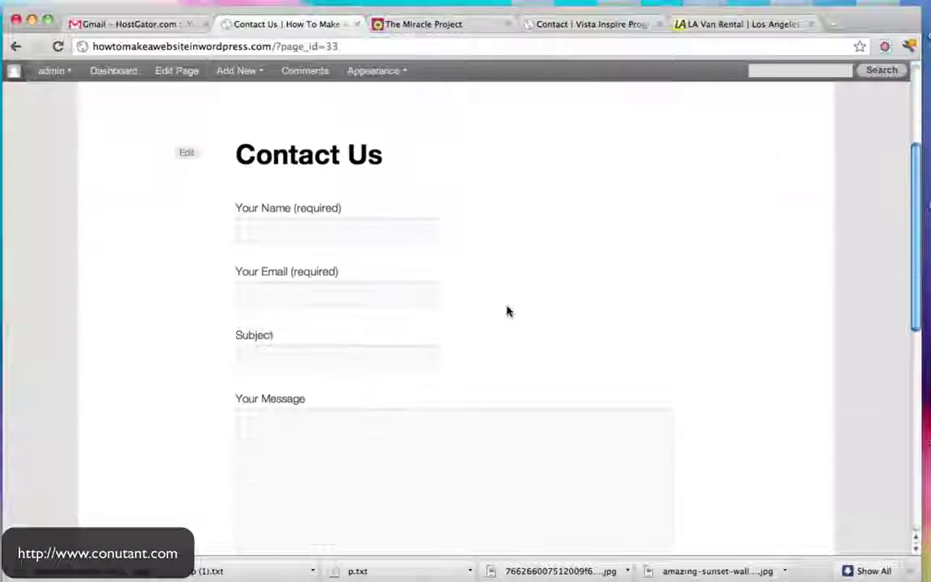
{"action": "left_click", "coordinate": [314, 226]}
{"action": "type", "text": "dfsdf"}
{"action": "left_click", "coordinate": [305, 291]}
{"action": "type", "text": "asdf"}
{"action": "left_click", "coordinate": [283, 355]}
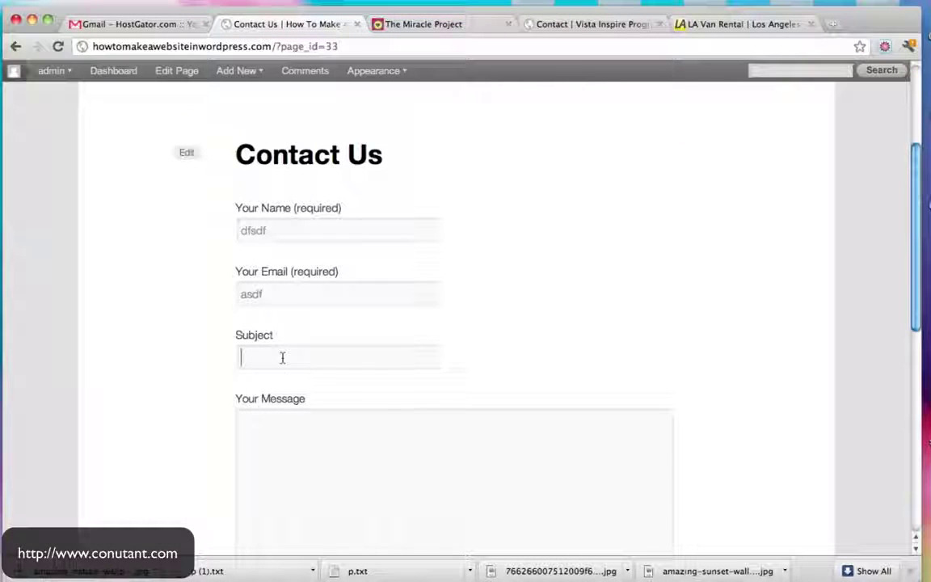
{"action": "type", "text": "asdfasdf"}
{"action": "left_click", "coordinate": [288, 443]}
{"action": "type", "text": "asdfsdaf"}
{"action": "scroll", "coordinate": [568, 352], "scroll_direction": "down", "scroll_amount": 3}
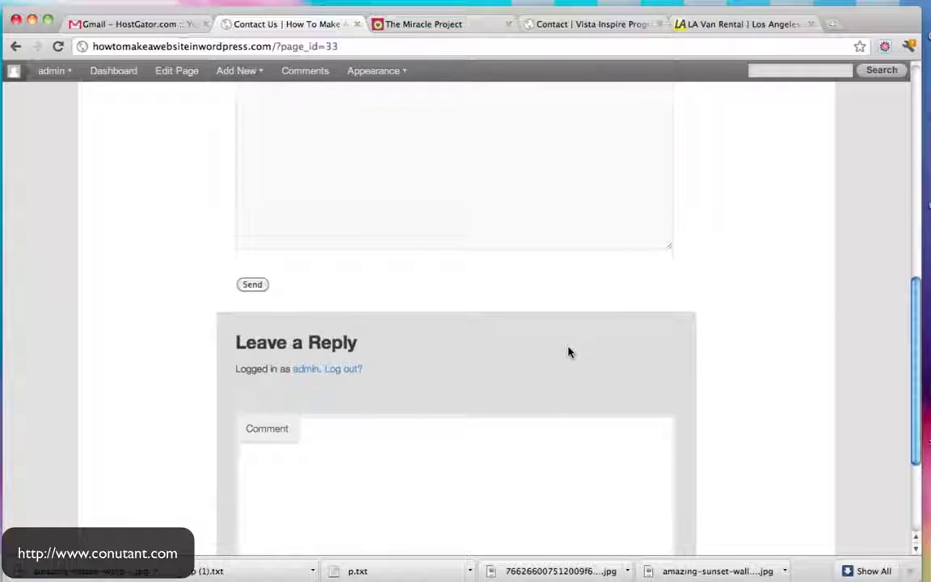
{"action": "scroll", "coordinate": [568, 353], "scroll_direction": "up", "scroll_amount": 10}
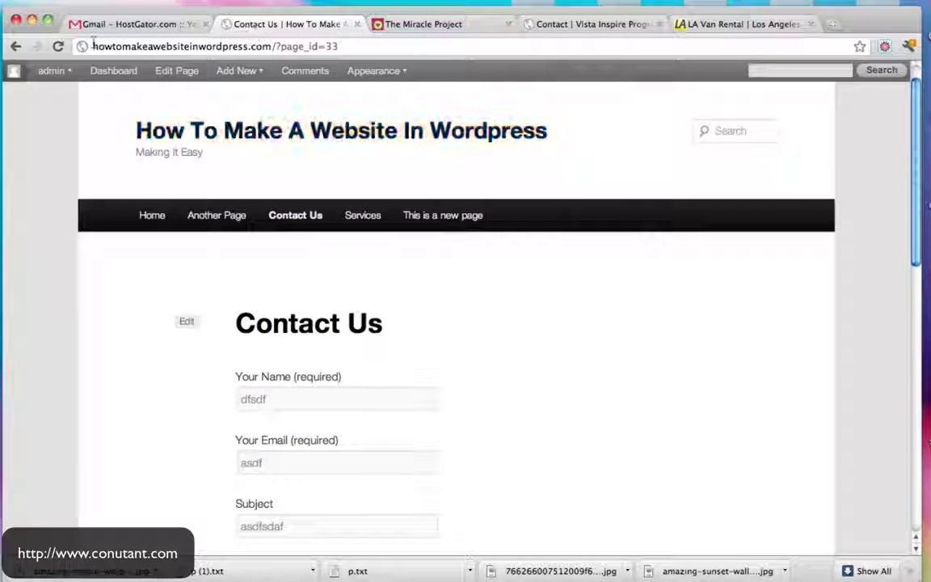
{"action": "left_click", "coordinate": [179, 75]}
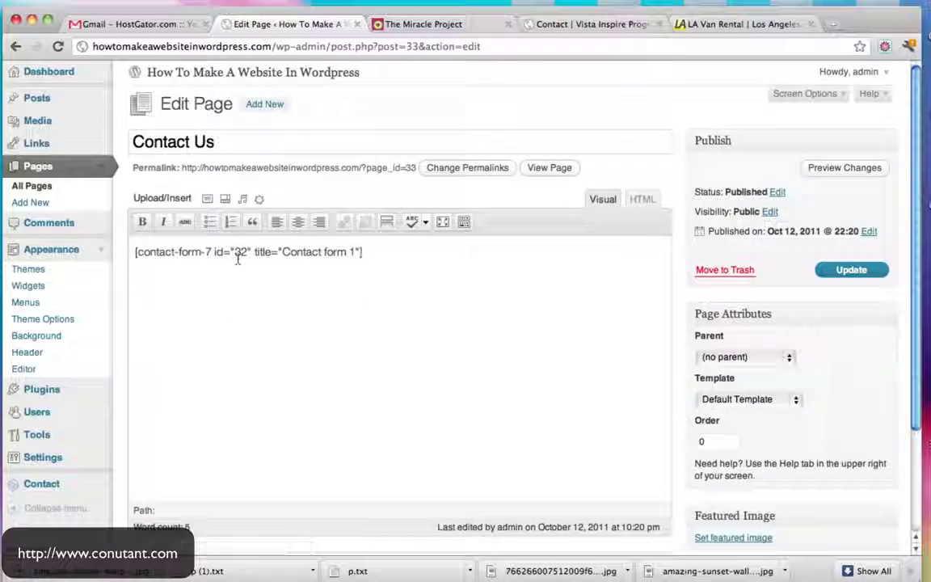
{"action": "scroll", "coordinate": [237, 258], "scroll_direction": "down", "scroll_amount": 2}
Open Contact form 1's settings and select the Mail recipient and the message-body site URL
{"action": "left_click", "coordinate": [44, 393]}
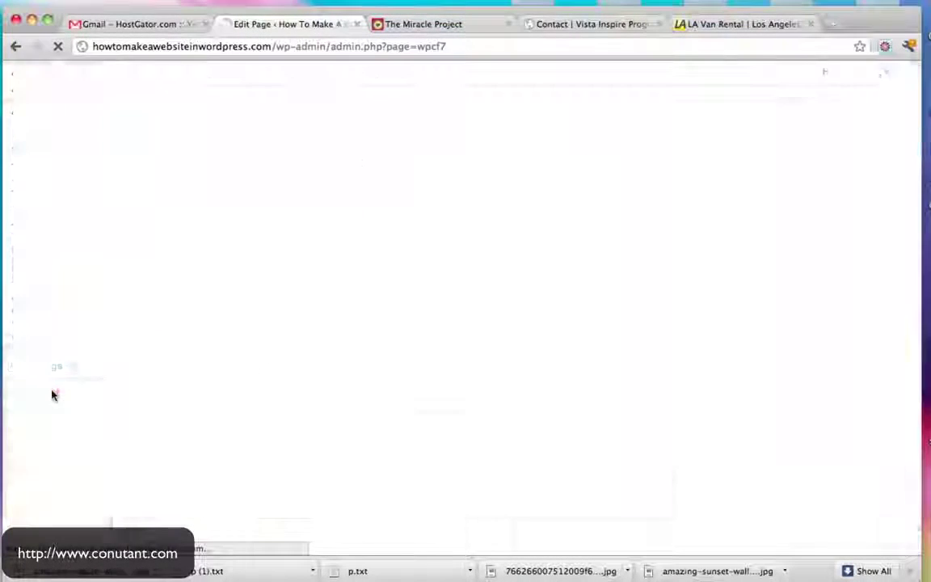
{"action": "scroll", "coordinate": [532, 250], "scroll_direction": "down", "scroll_amount": 3}
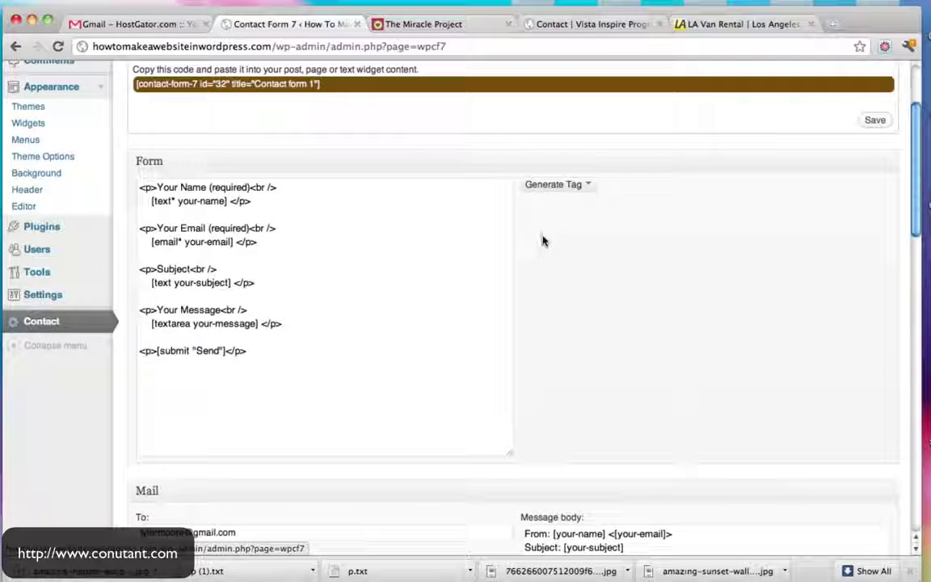
{"action": "scroll", "coordinate": [578, 270], "scroll_direction": "down", "scroll_amount": 5}
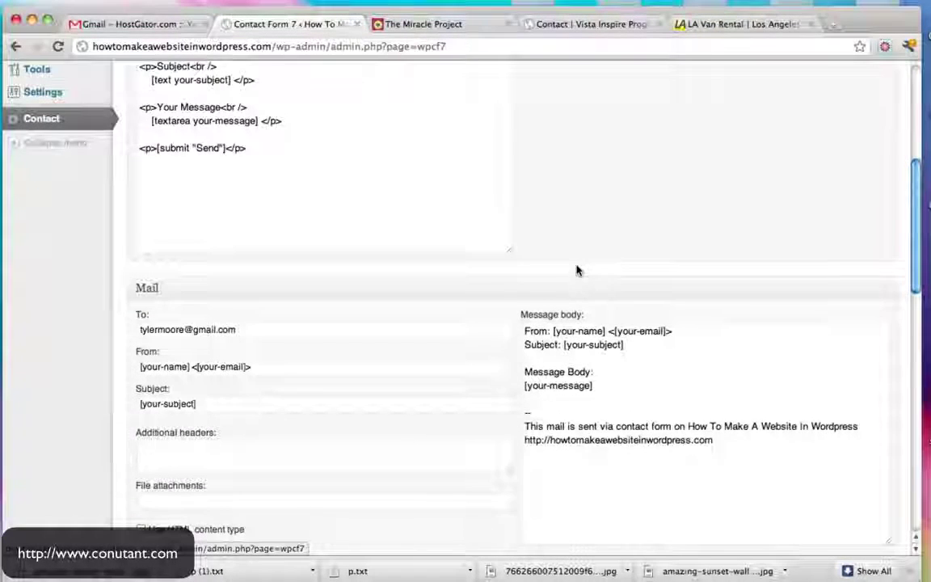
{"action": "scroll", "coordinate": [578, 270], "scroll_direction": "down", "scroll_amount": 2}
{"action": "left_click_drag", "start_coordinate": [277, 268], "coordinate": [103, 247]}
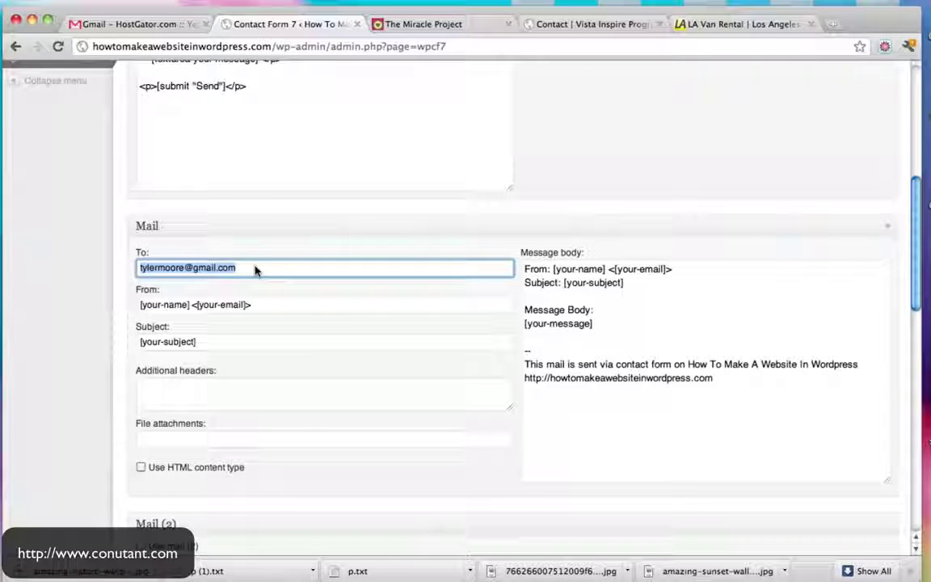
{"action": "left_click", "coordinate": [668, 394]}
{"action": "left_click_drag", "start_coordinate": [738, 380], "coordinate": [510, 376]}
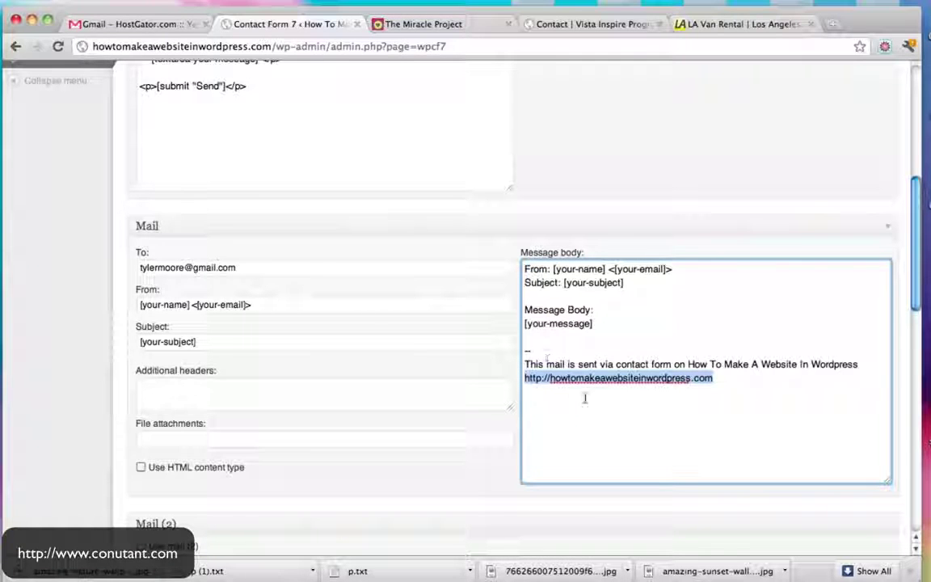
Generate a text field tag (text-578) and select its form and mail tag codes
{"action": "scroll", "coordinate": [724, 338], "scroll_direction": "up", "scroll_amount": 5}
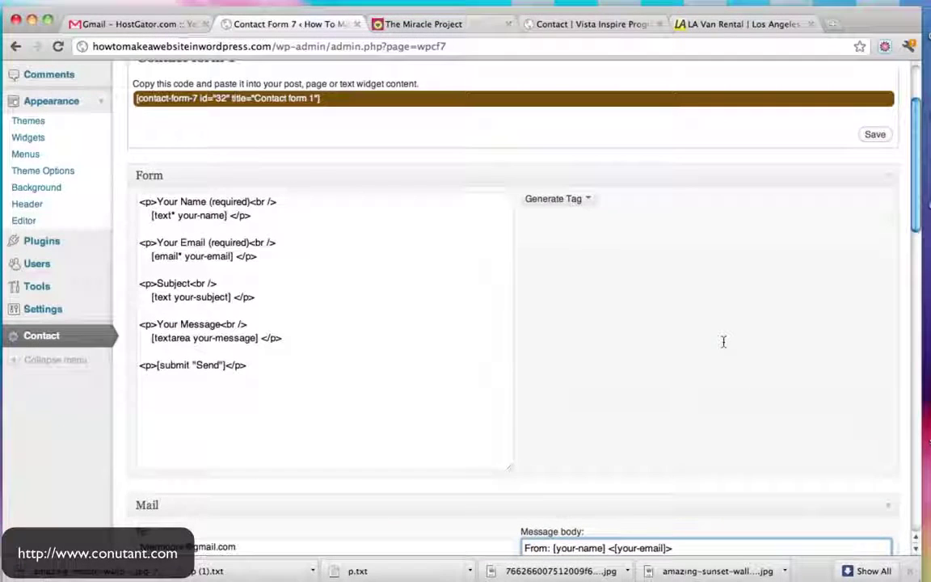
{"action": "left_click", "coordinate": [584, 201]}
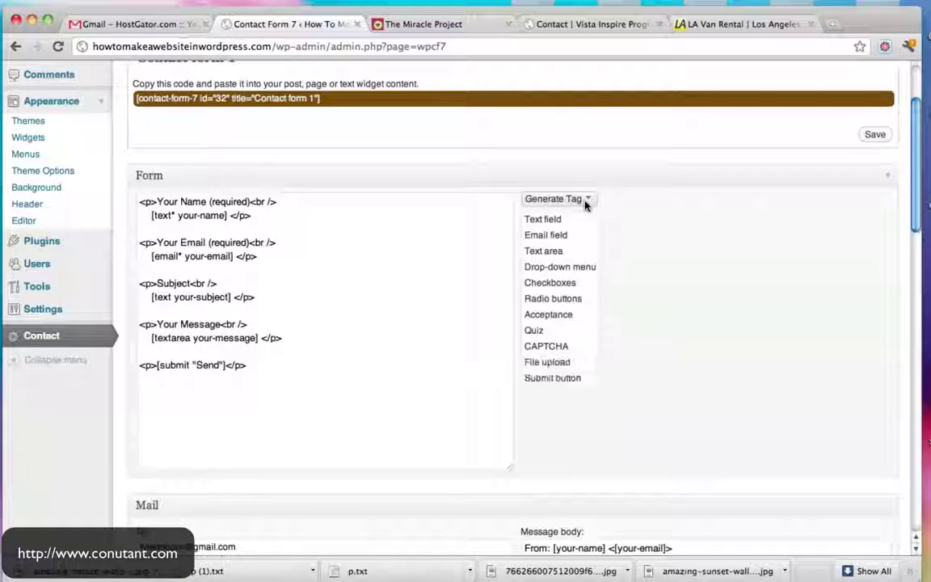
{"action": "left_click", "coordinate": [554, 222]}
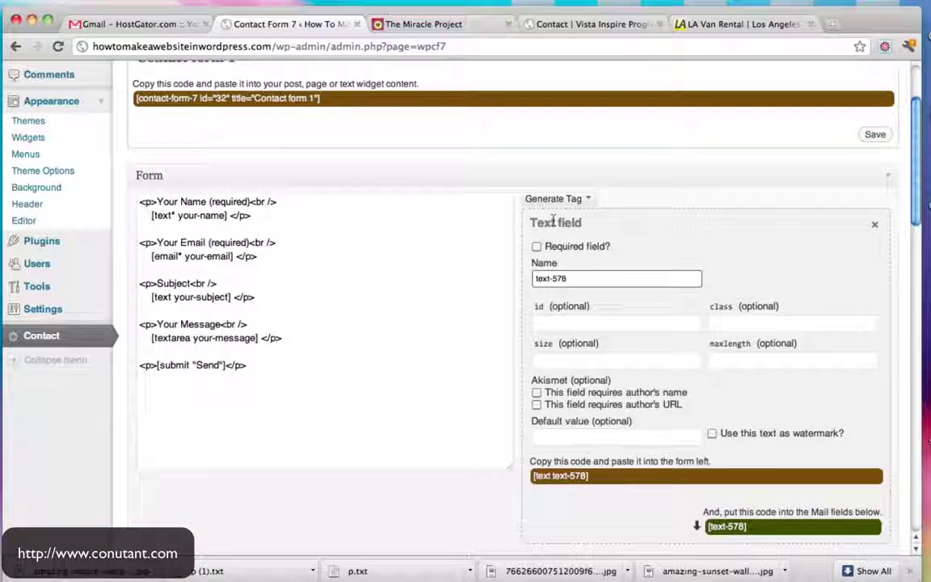
{"action": "scroll", "coordinate": [674, 287], "scroll_direction": "down", "scroll_amount": 2}
{"action": "scroll", "coordinate": [674, 287], "scroll_direction": "down", "scroll_amount": 3}
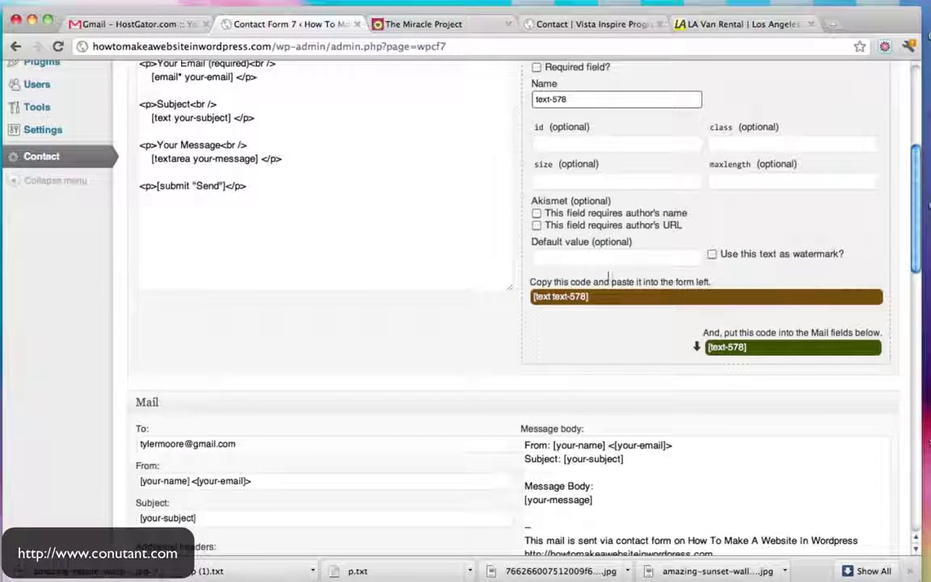
{"action": "left_click", "coordinate": [612, 302]}
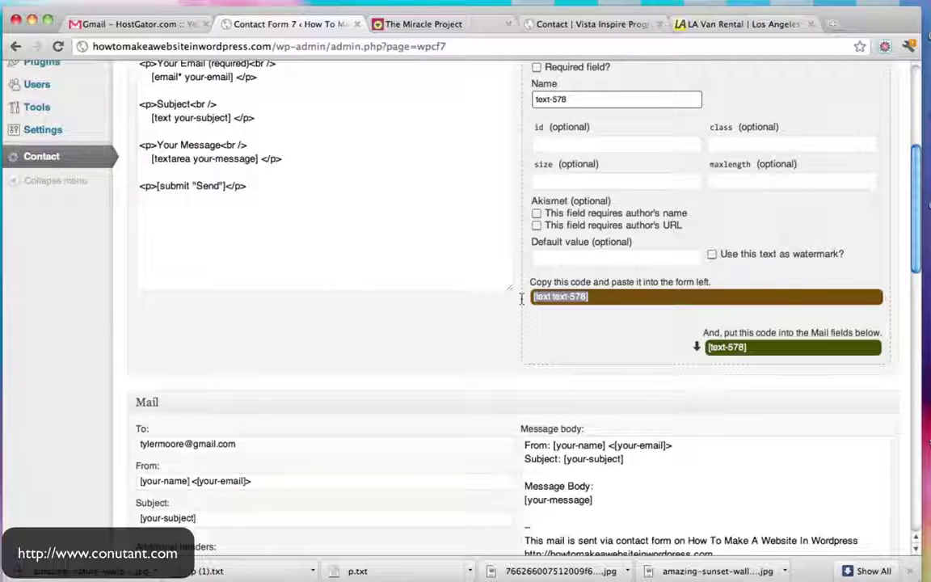
{"action": "left_click", "coordinate": [772, 349]}
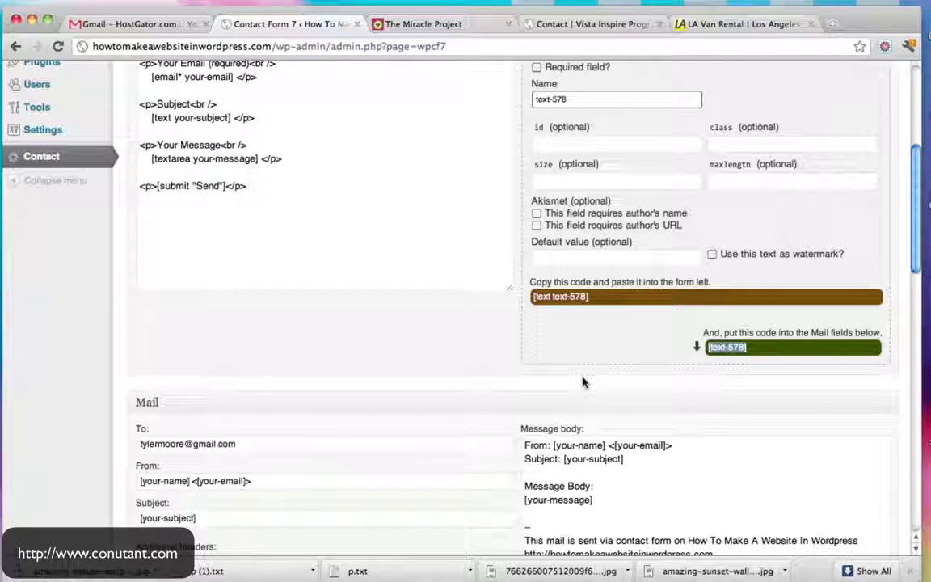
Reselect the form tag code and go to the Installed Plugins list
{"action": "scroll", "coordinate": [583, 383], "scroll_direction": "up", "scroll_amount": 3}
{"action": "left_click", "coordinate": [528, 430]}
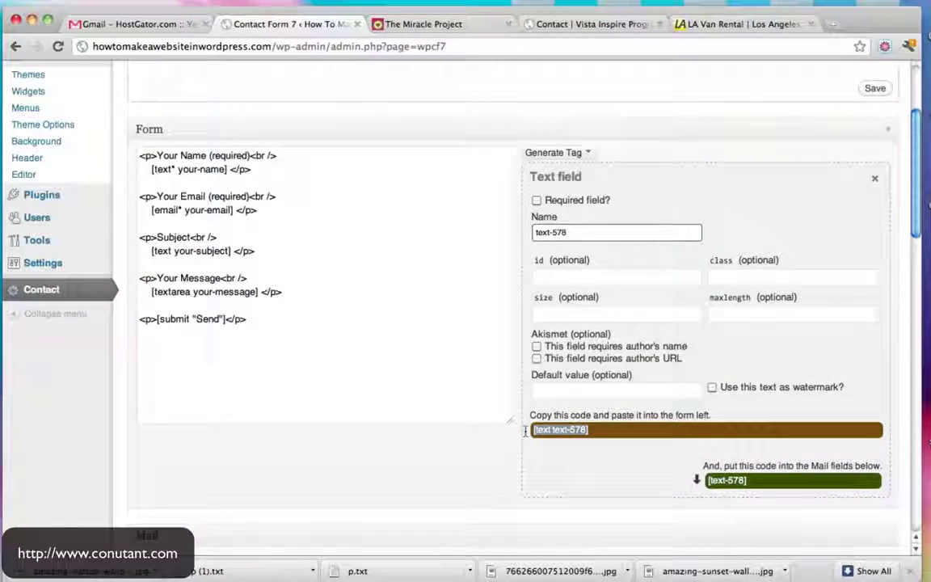
{"action": "scroll", "coordinate": [784, 412], "scroll_direction": "down", "scroll_amount": 5}
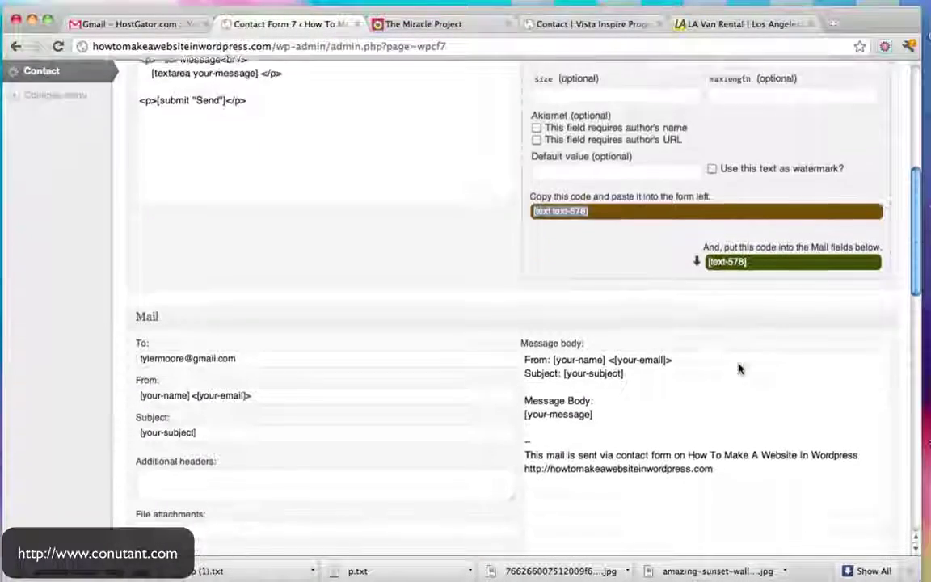
{"action": "scroll", "coordinate": [738, 369], "scroll_direction": "down", "scroll_amount": 2}
{"action": "scroll", "coordinate": [576, 390], "scroll_direction": "up", "scroll_amount": 10}
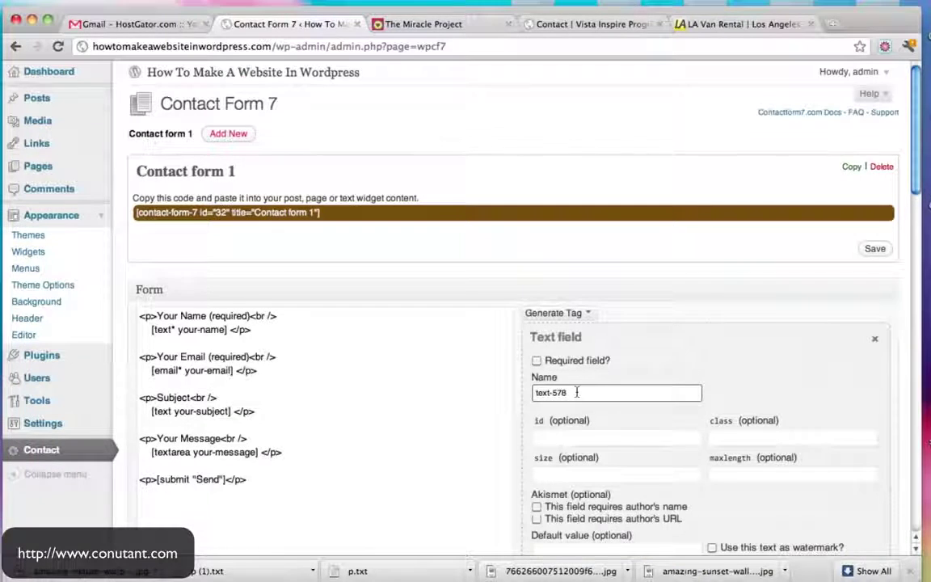
{"action": "left_click", "coordinate": [51, 355]}
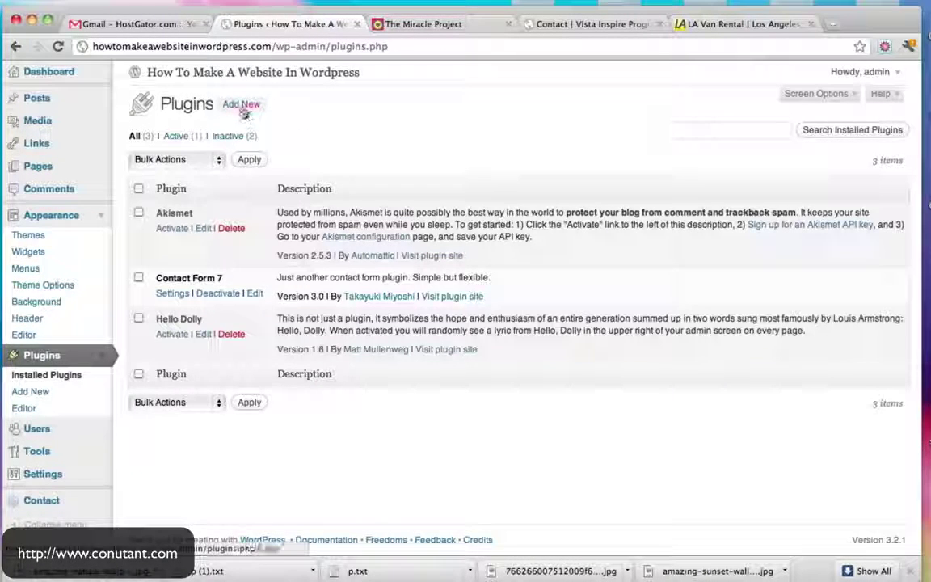
Visit the Install Plugins page, then return to the admin Dashboard
{"action": "left_click", "coordinate": [242, 107]}
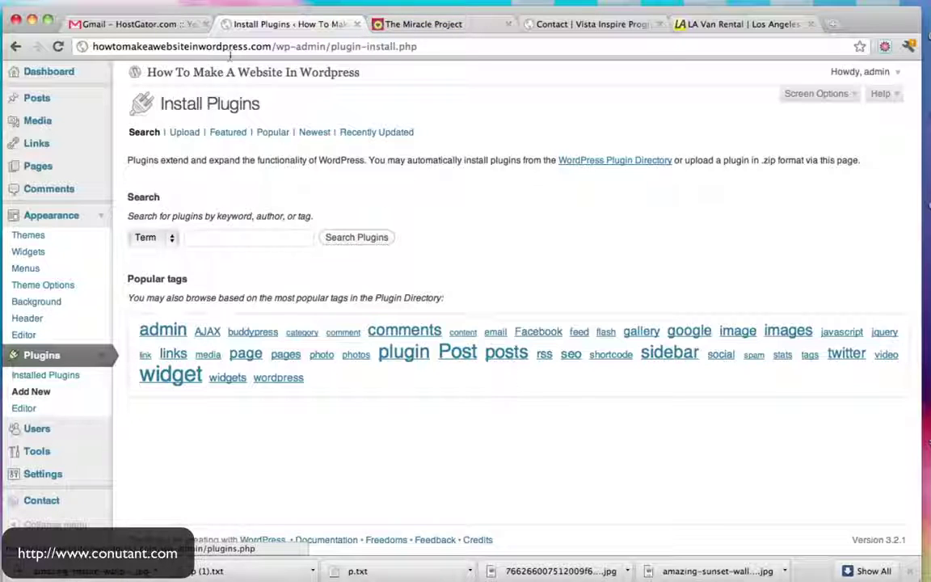
{"action": "left_click", "coordinate": [70, 72]}
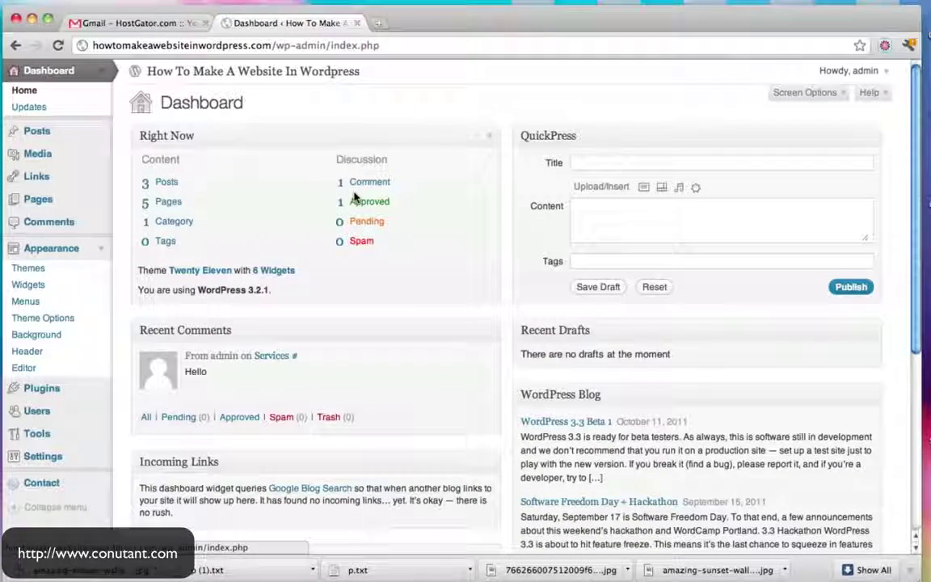
Open the live Contact Us page in a new tab and highlight ?page_id=33 in its address
{"action": "left_click", "coordinate": [378, 23]}
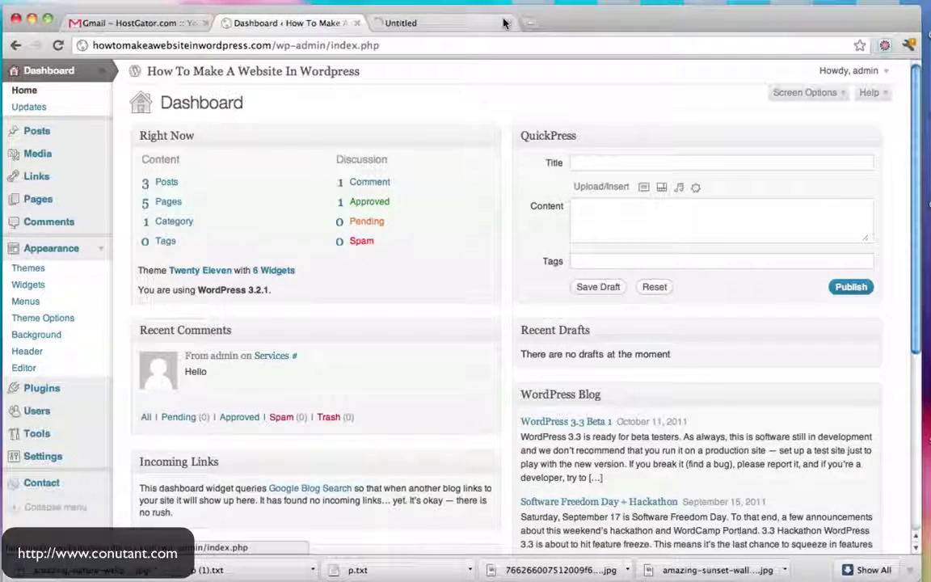
{"action": "left_click", "coordinate": [447, 22]}
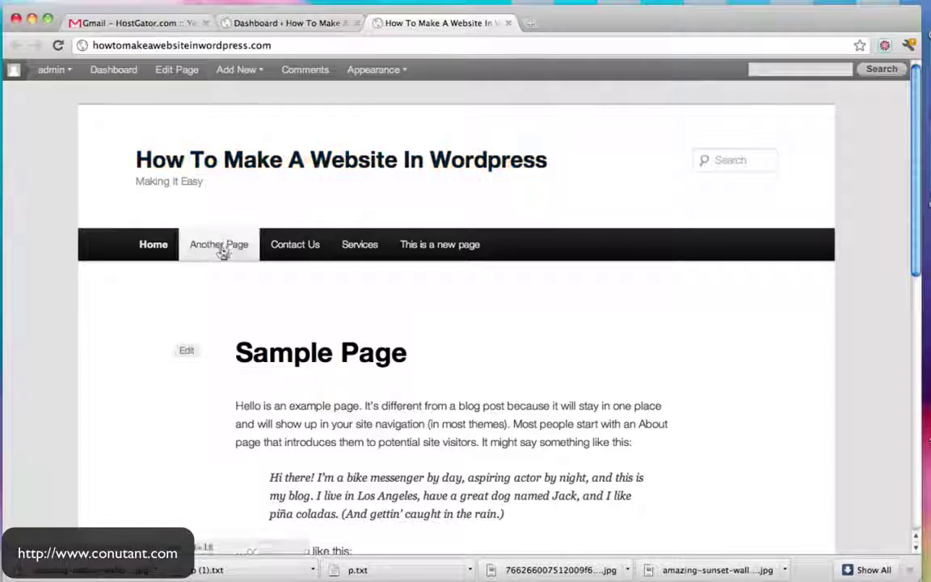
{"action": "left_click", "coordinate": [286, 247]}
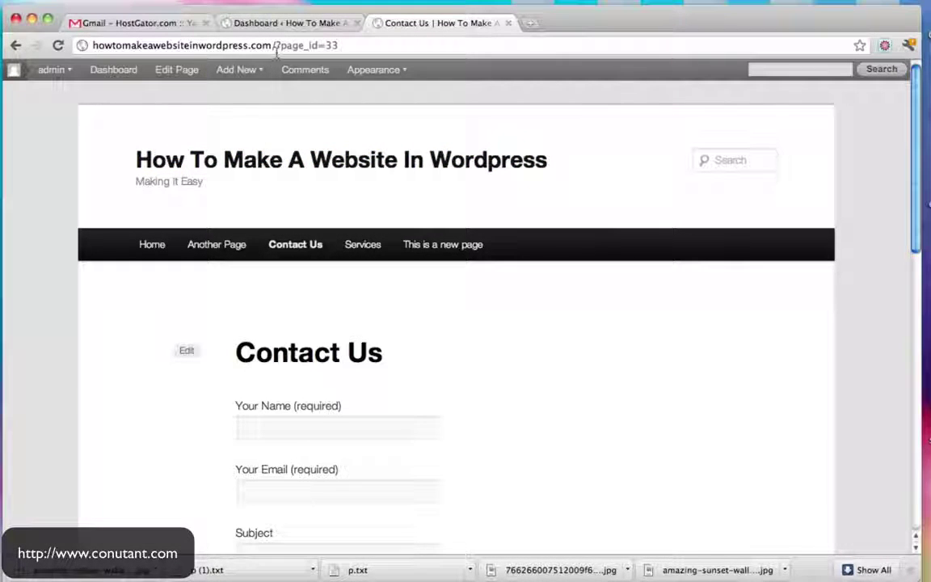
{"action": "left_click_drag", "start_coordinate": [274, 46], "coordinate": [356, 42]}
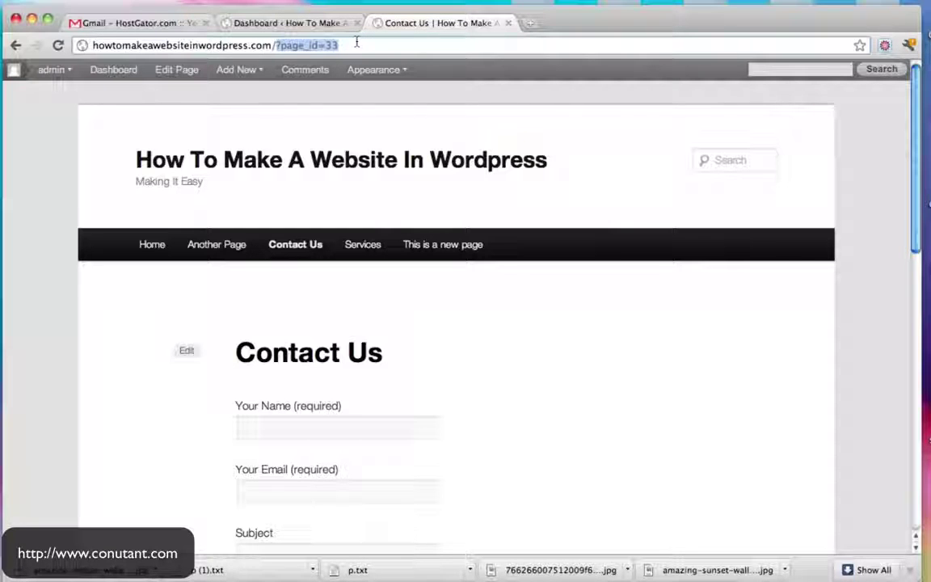
{"action": "left_click", "coordinate": [349, 45]}
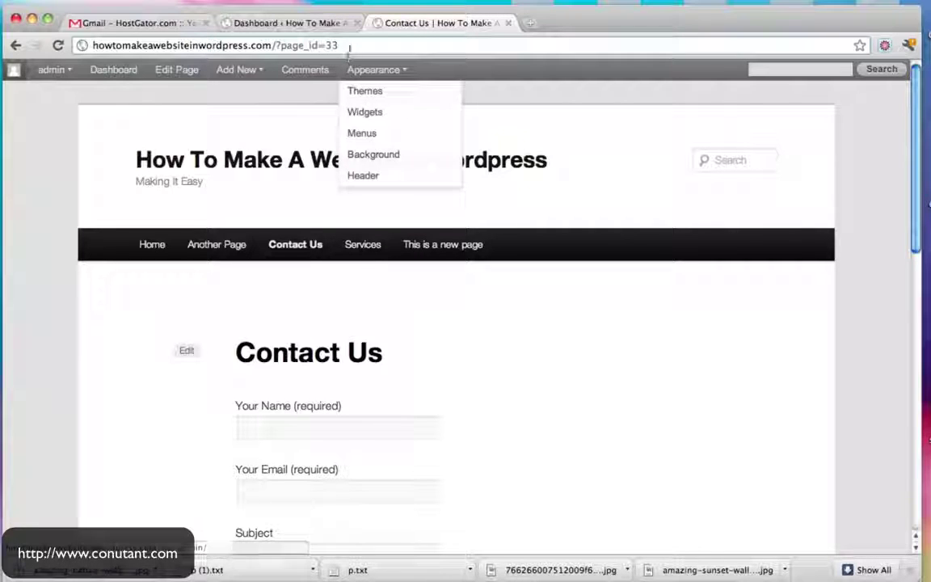
{"action": "left_click_drag", "start_coordinate": [349, 45], "coordinate": [276, 45]}
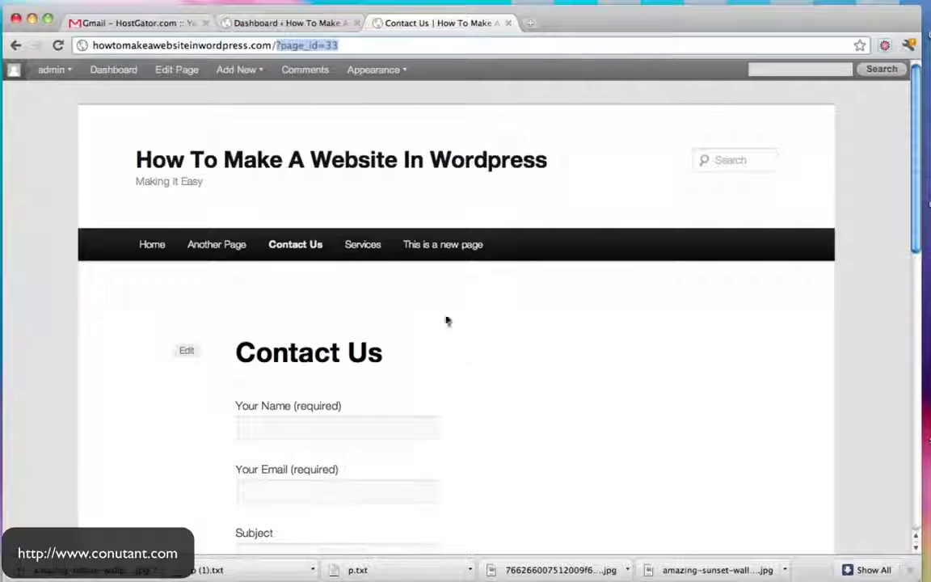
{"action": "left_click", "coordinate": [346, 47]}
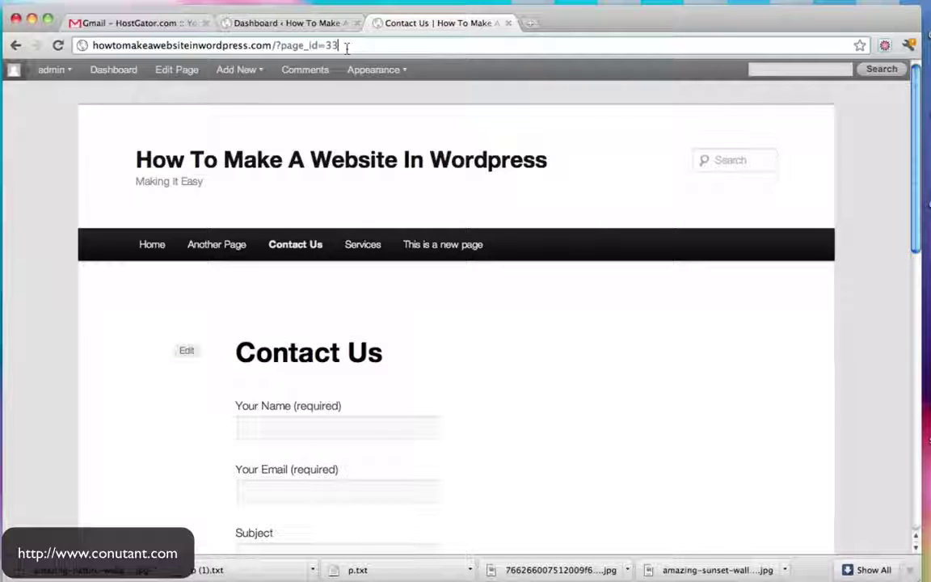
{"action": "left_click", "coordinate": [289, 21]}
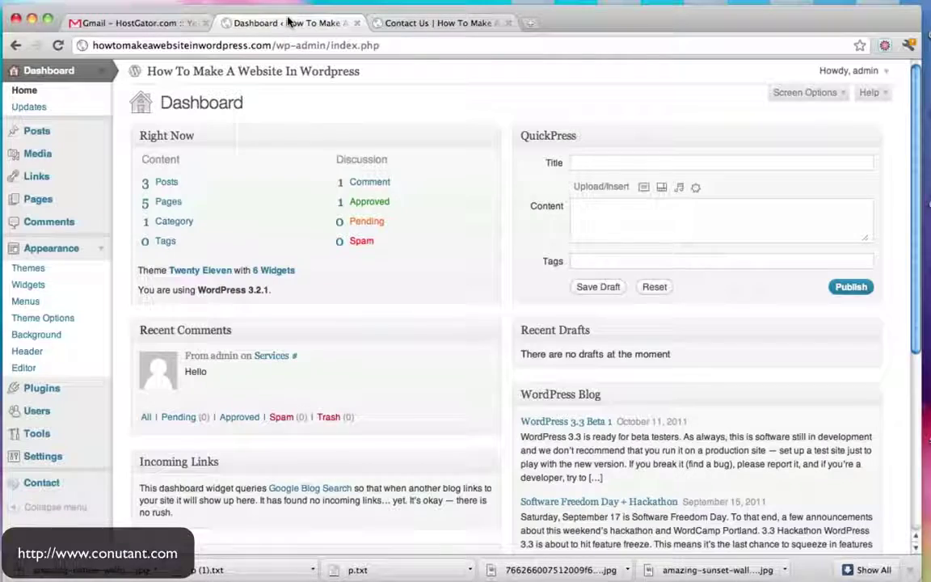
Set permalinks to the custom /%postname%/ structure and reload Contact Us at /contact-us/
{"action": "left_click", "coordinate": [101, 457]}
{"action": "scroll", "coordinate": [161, 441], "scroll_direction": "down", "scroll_amount": 3}
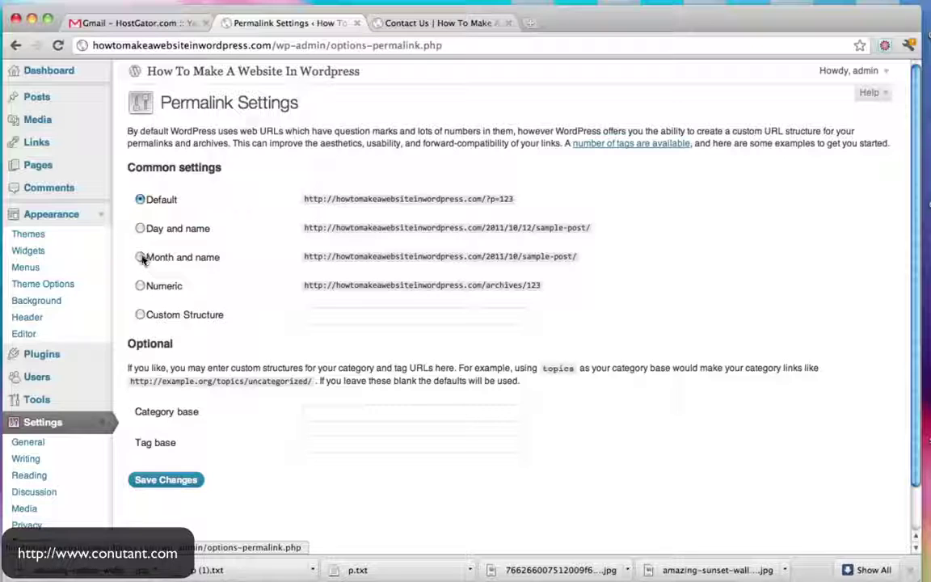
{"action": "left_click", "coordinate": [140, 229]}
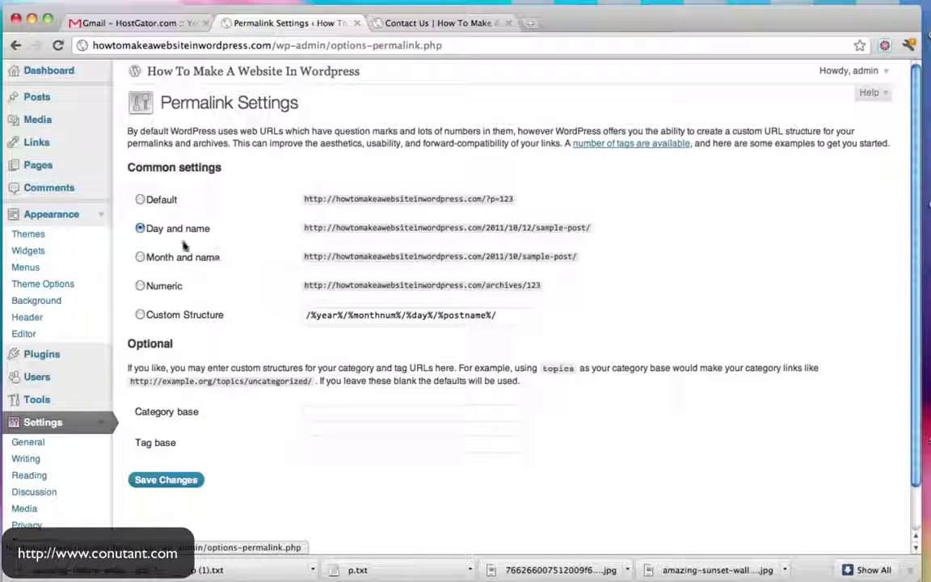
{"action": "left_click", "coordinate": [140, 316]}
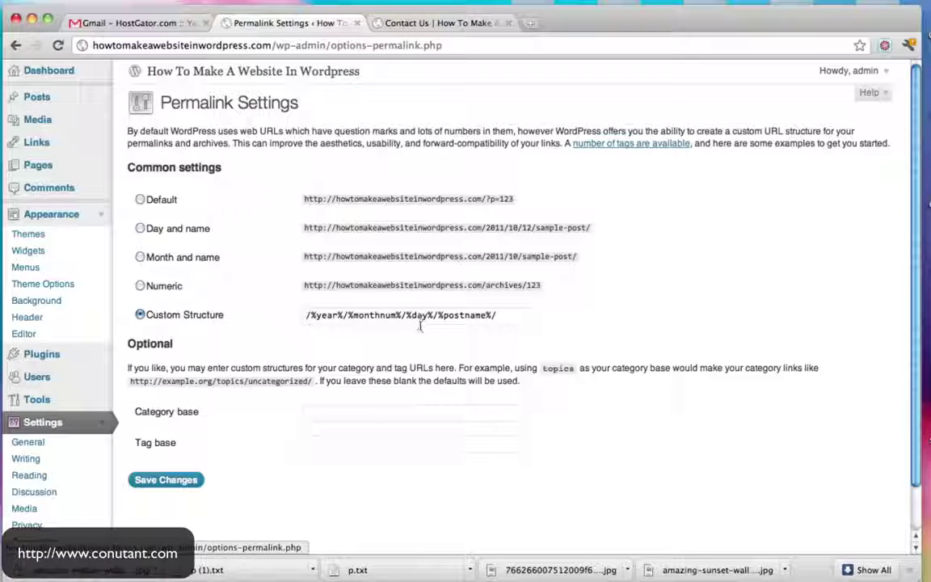
{"action": "left_click_drag", "start_coordinate": [433, 316], "coordinate": [252, 315]}
{"action": "key", "text": "BackSpace"}
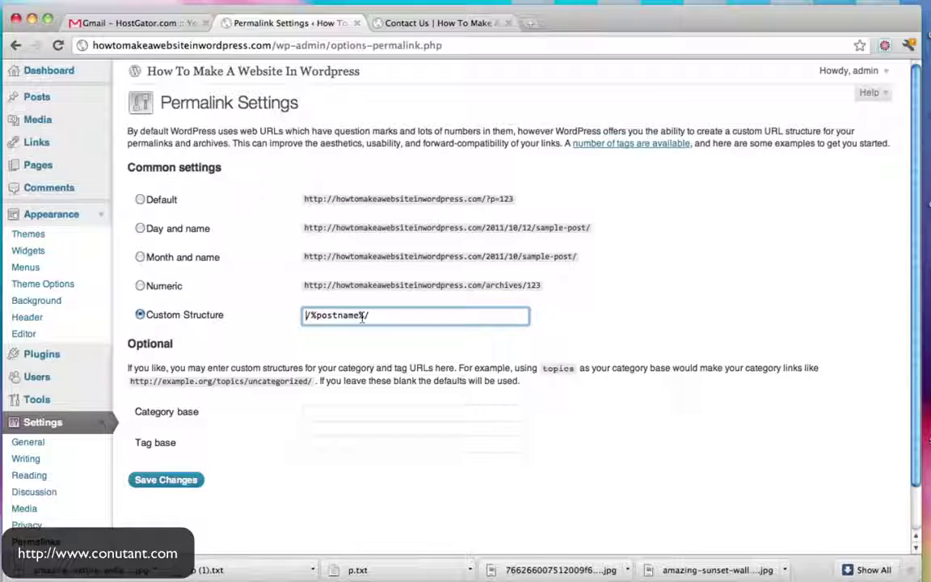
{"action": "left_click", "coordinate": [166, 478]}
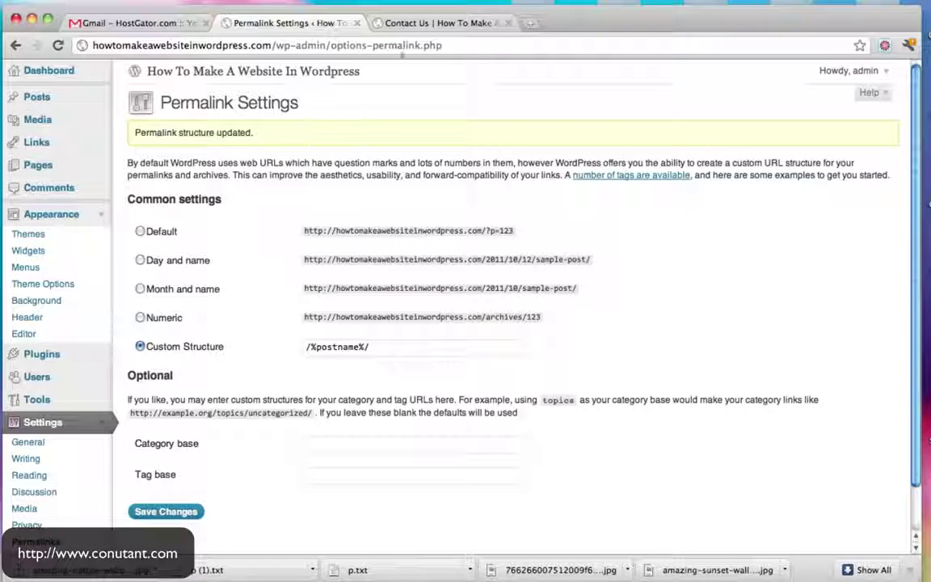
{"action": "left_click", "coordinate": [390, 23]}
{"action": "left_click", "coordinate": [58, 46]}
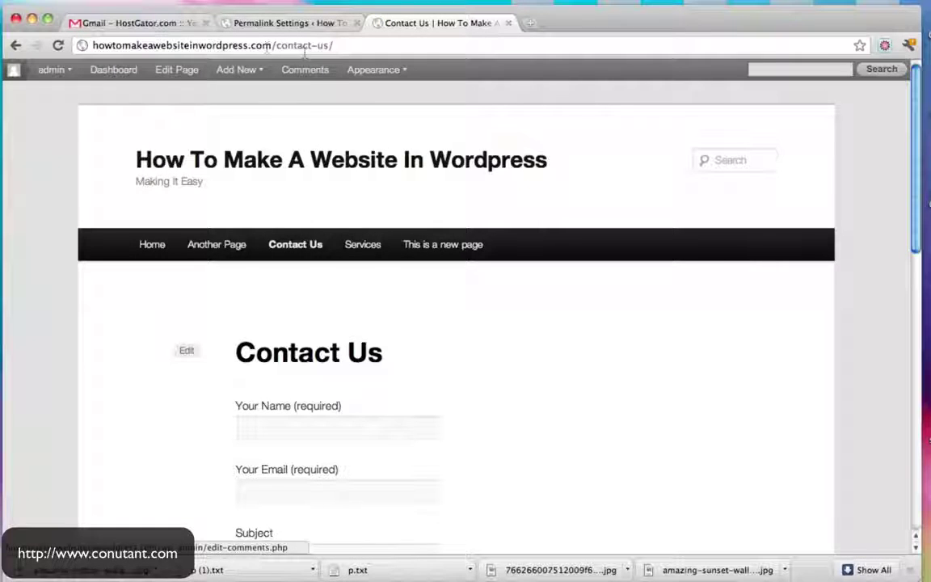
View Another Page and Services at their new addresses, then go to the admin Dashboard
{"action": "left_click_drag", "start_coordinate": [272, 45], "coordinate": [374, 46]}
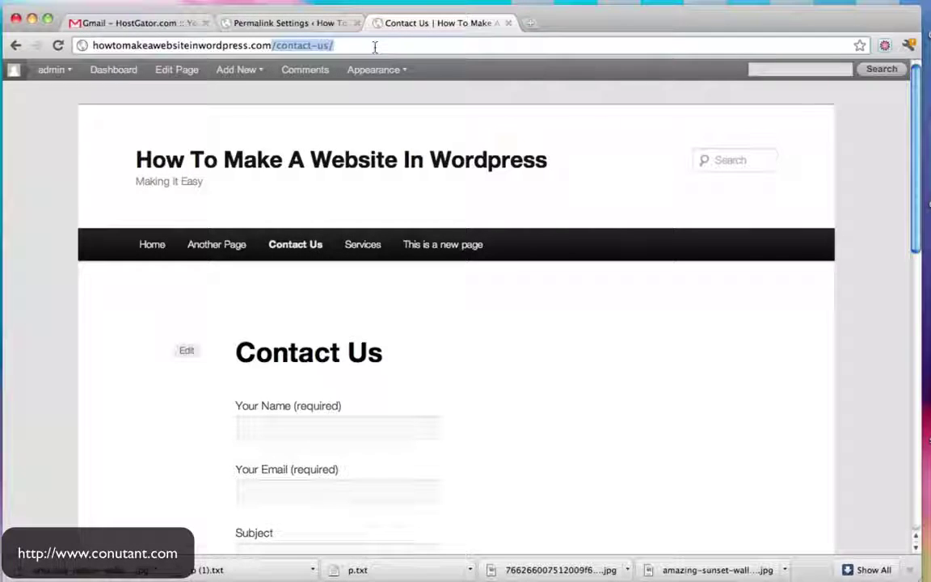
{"action": "left_click", "coordinate": [225, 245]}
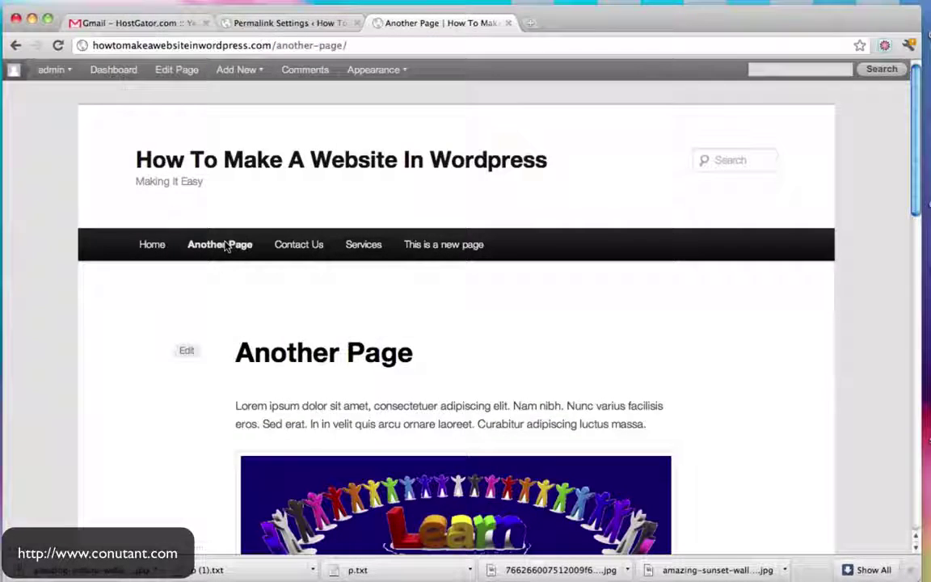
{"action": "left_click", "coordinate": [369, 247]}
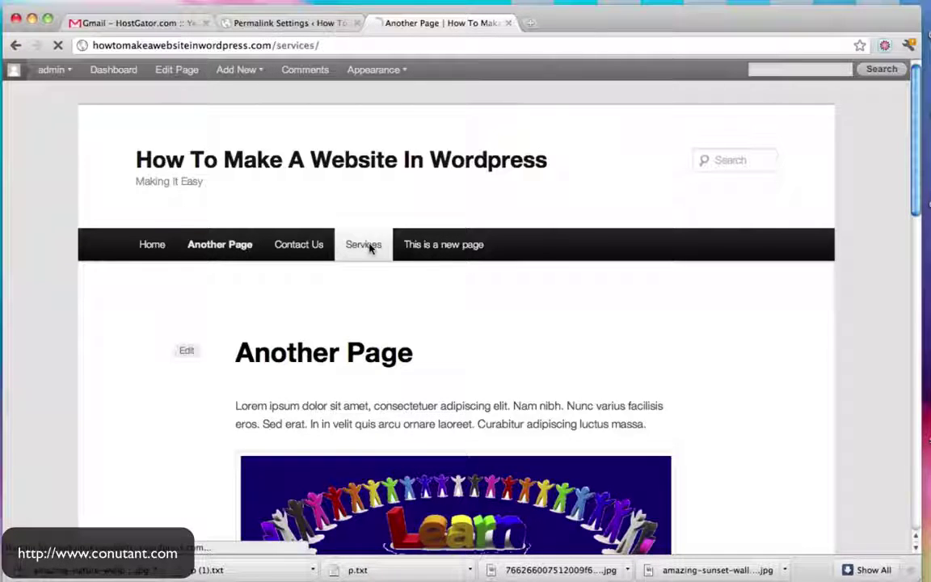
{"action": "left_click", "coordinate": [281, 24]}
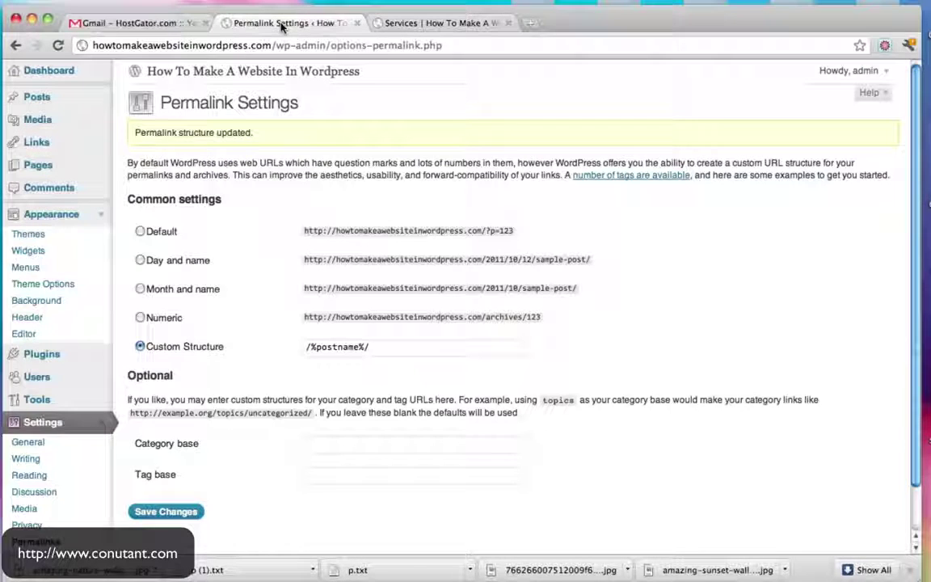
{"action": "left_click", "coordinate": [164, 73]}
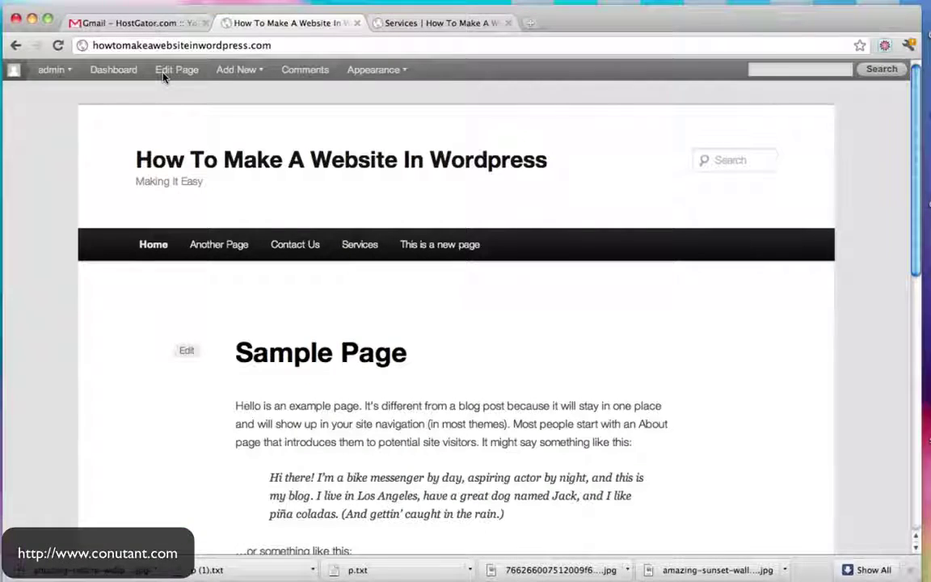
{"action": "left_click", "coordinate": [120, 70]}
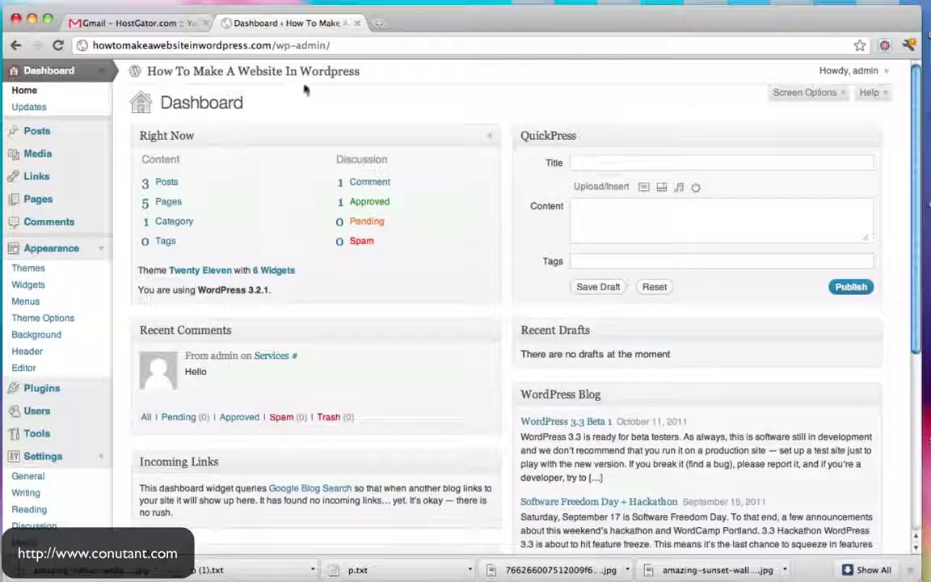
Recheck Another Page and /services/ on the live site in a new tab, then return to Dashboard
{"action": "left_click", "coordinate": [379, 22]}
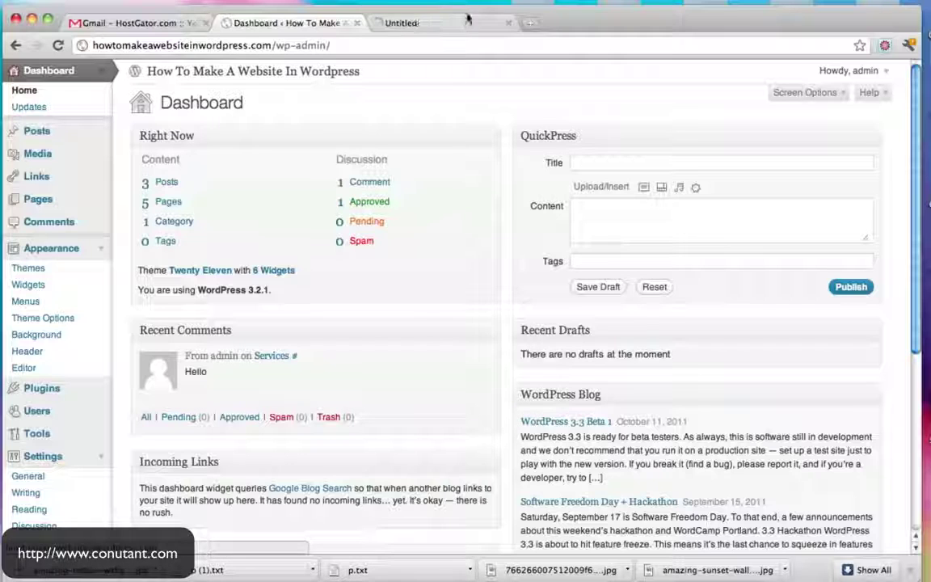
{"action": "scroll", "coordinate": [434, 231], "scroll_direction": "down", "scroll_amount": 2}
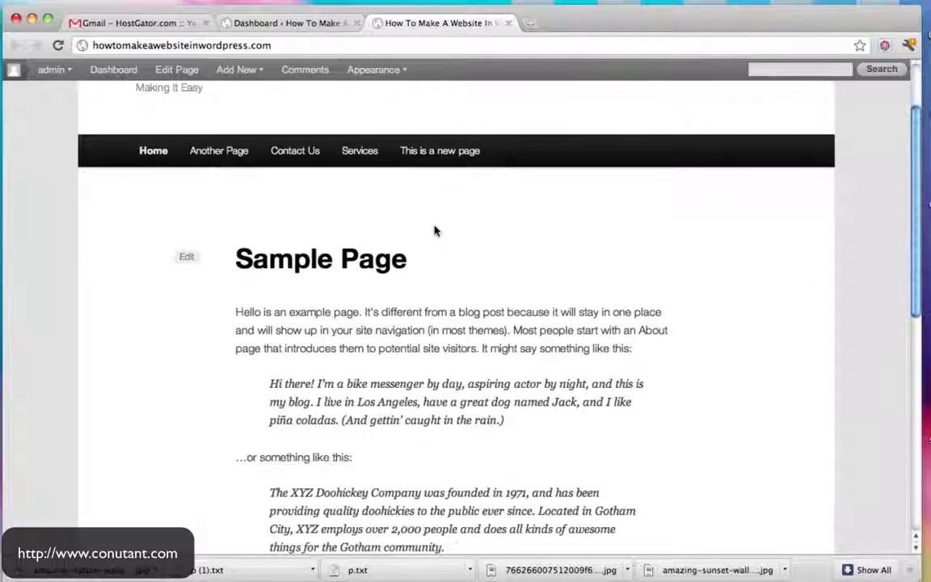
{"action": "scroll", "coordinate": [364, 233], "scroll_direction": "up", "scroll_amount": 2}
{"action": "left_click", "coordinate": [252, 239]}
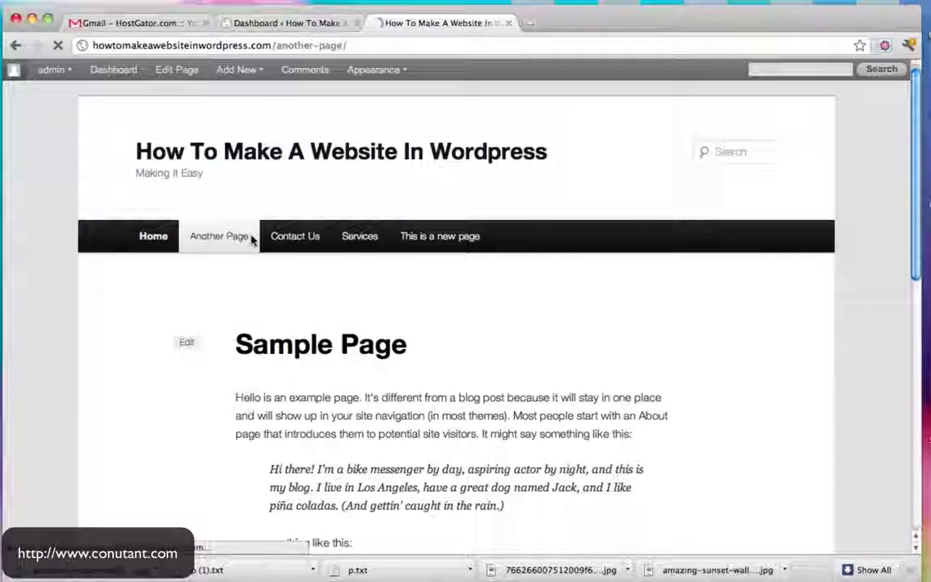
{"action": "scroll", "coordinate": [663, 299], "scroll_direction": "down", "scroll_amount": 5}
{"action": "scroll", "coordinate": [687, 291], "scroll_direction": "up", "scroll_amount": 5}
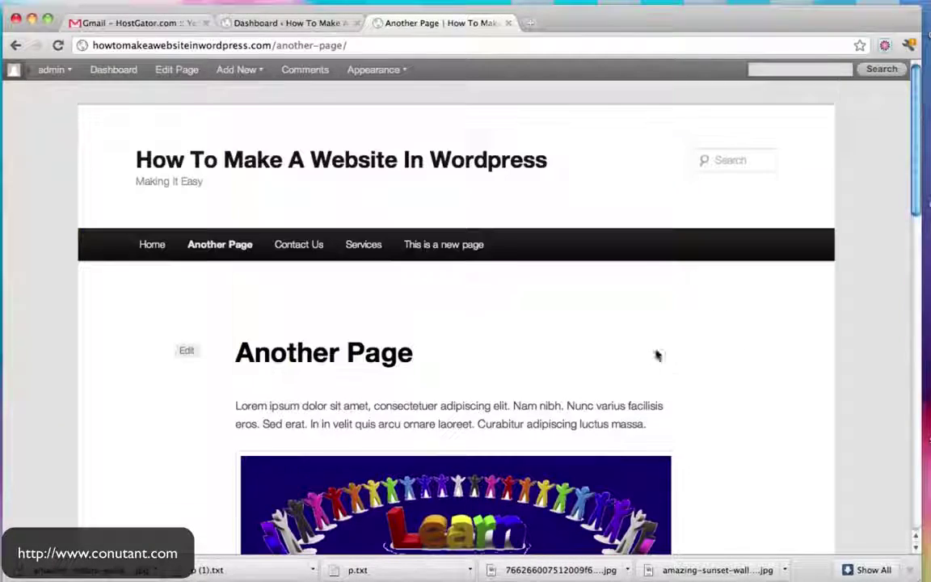
{"action": "left_click", "coordinate": [353, 246]}
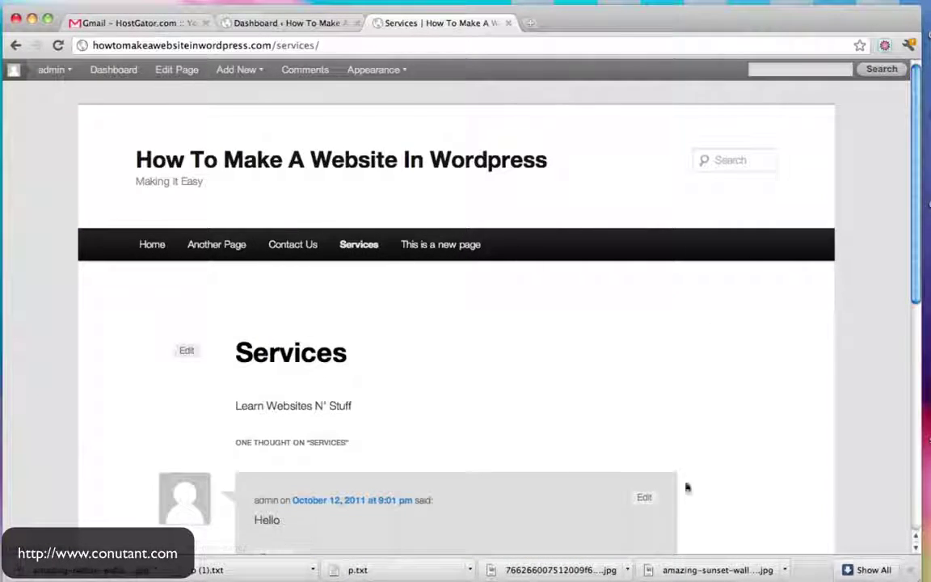
{"action": "scroll", "coordinate": [687, 488], "scroll_direction": "down", "scroll_amount": 3}
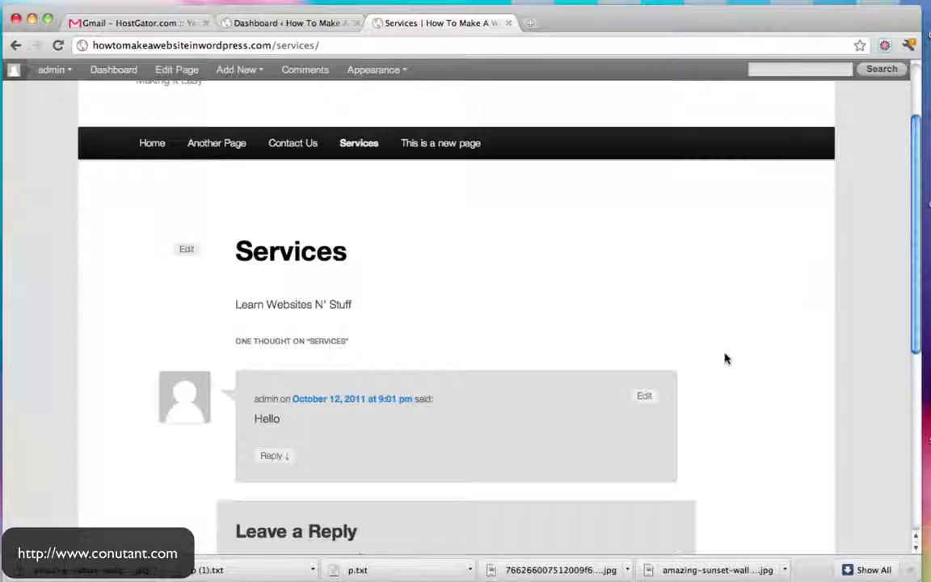
{"action": "scroll", "coordinate": [728, 356], "scroll_direction": "up", "scroll_amount": 3}
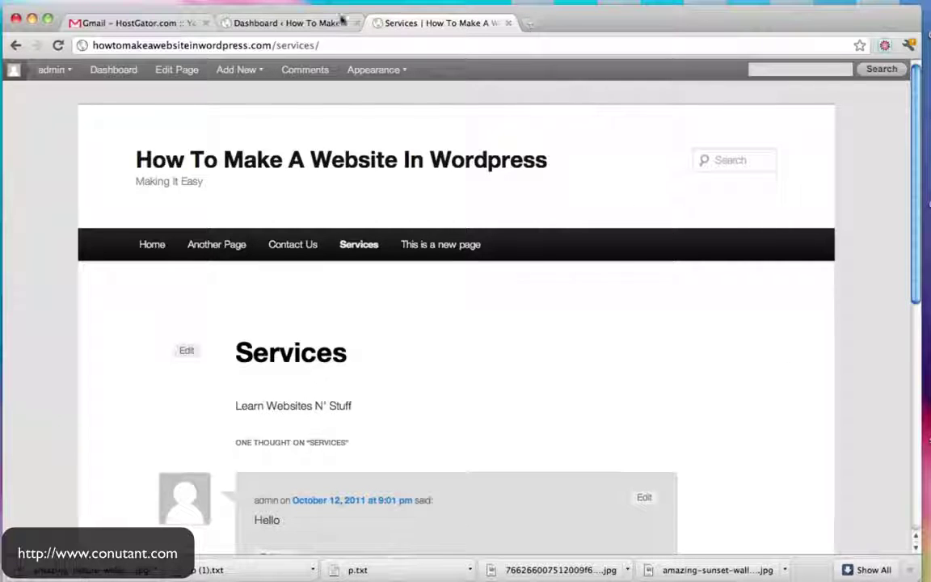
{"action": "left_click", "coordinate": [281, 23]}
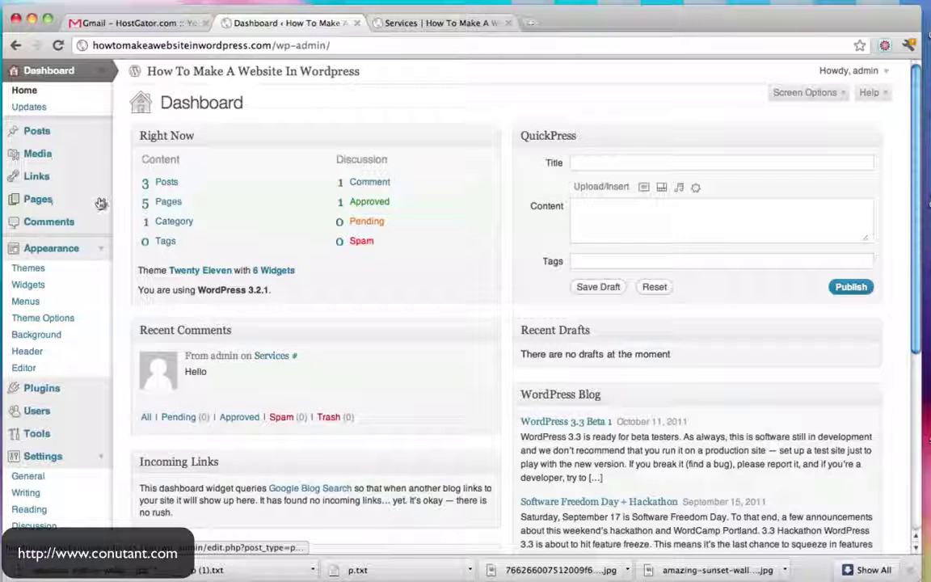
Open Sample Page for editing from the All Pages list
{"action": "left_click", "coordinate": [50, 199]}
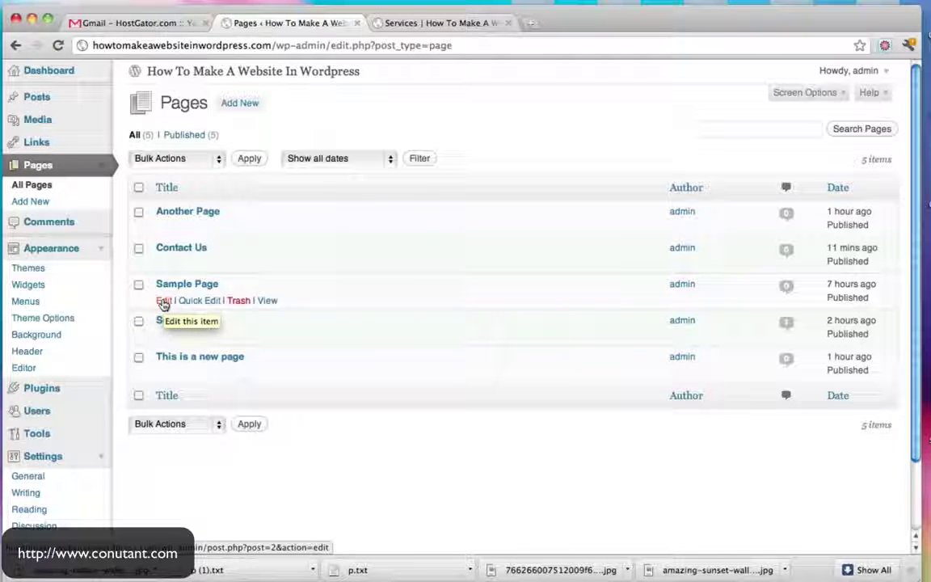
{"action": "left_click", "coordinate": [162, 302]}
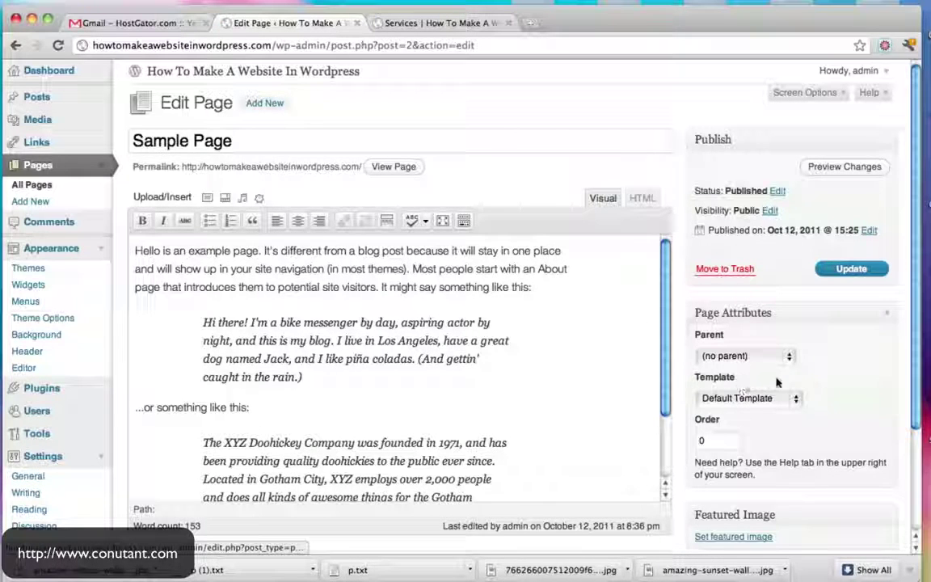
Give Sample Page the Sidebar Template, update it, and return to the live Services page
{"action": "left_click", "coordinate": [785, 400]}
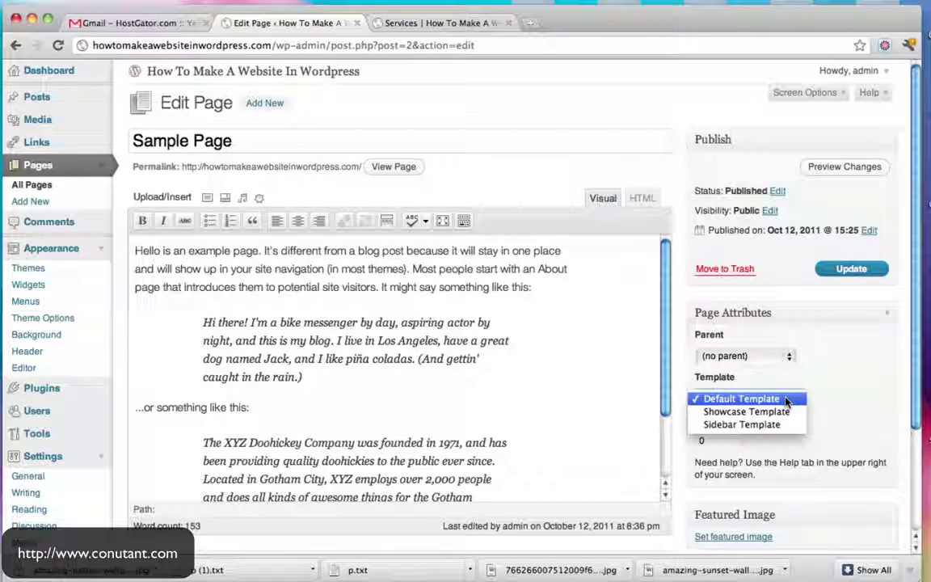
{"action": "left_click", "coordinate": [752, 425]}
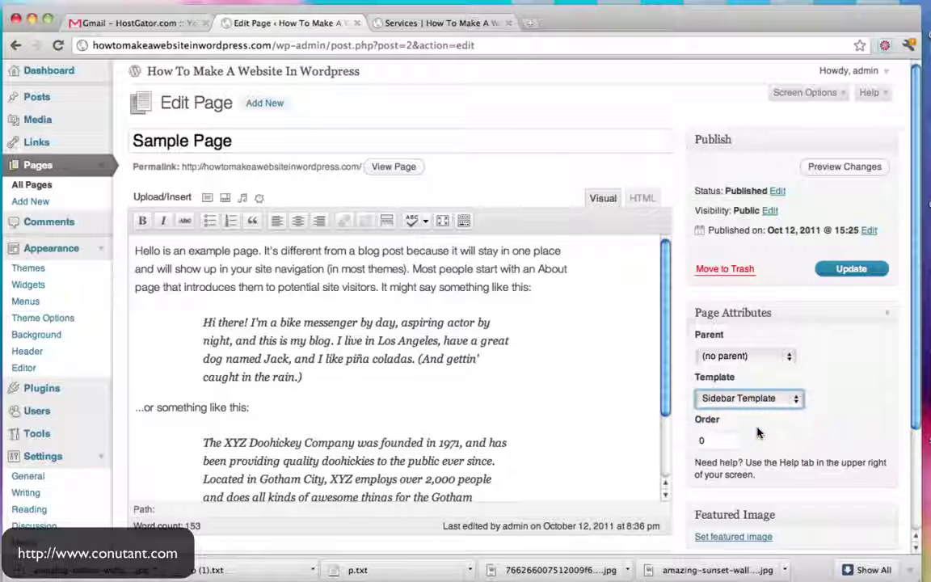
{"action": "left_click", "coordinate": [852, 269]}
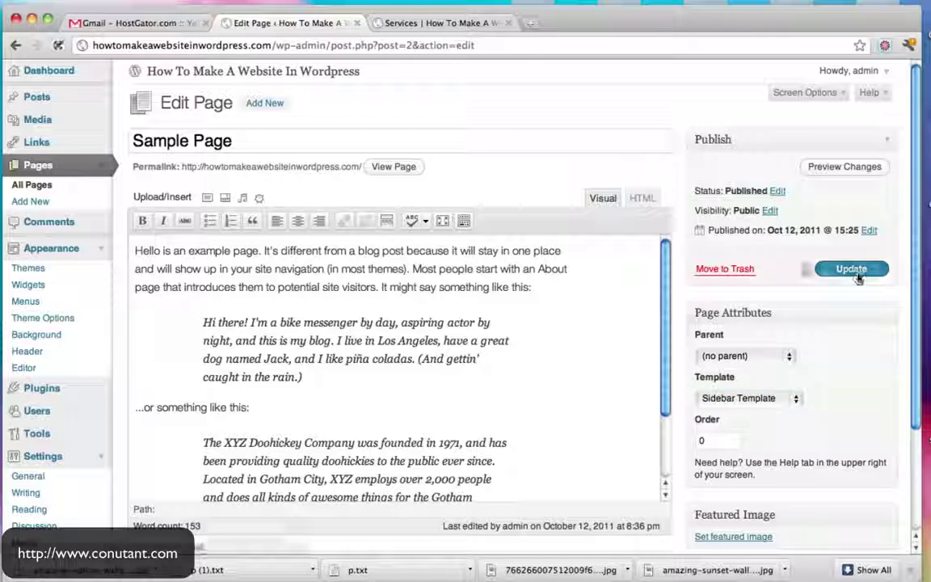
{"action": "left_click", "coordinate": [408, 20]}
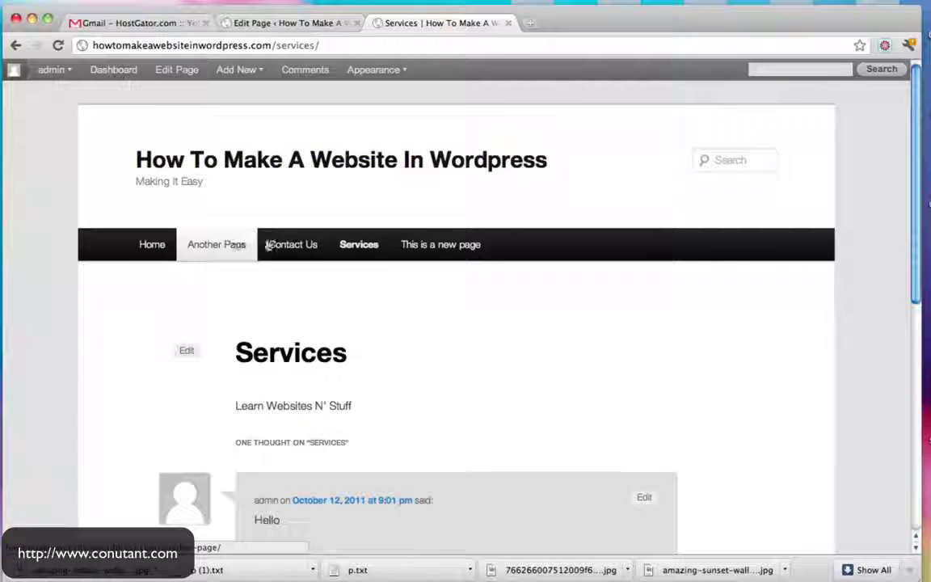
{"action": "left_click", "coordinate": [348, 247]}
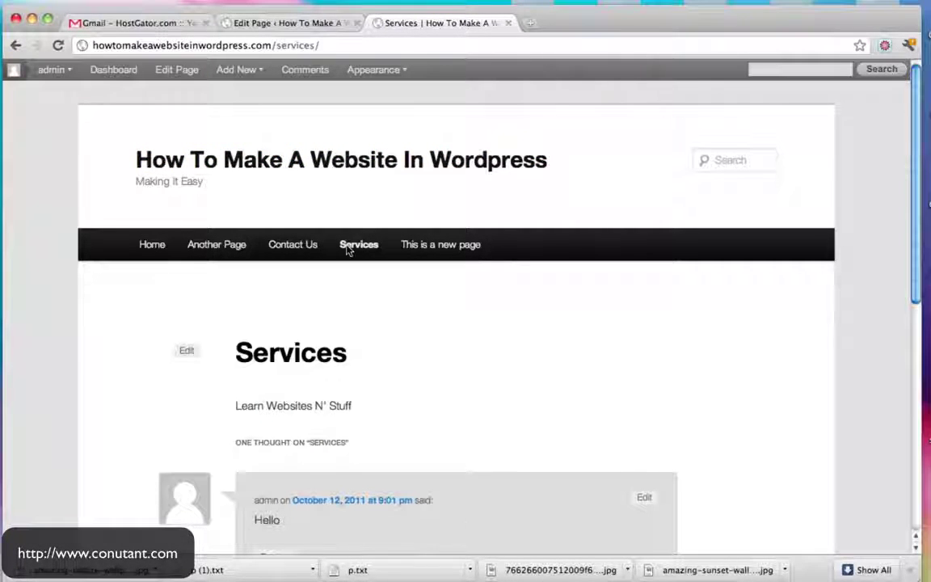
{"action": "left_click", "coordinate": [279, 22]}
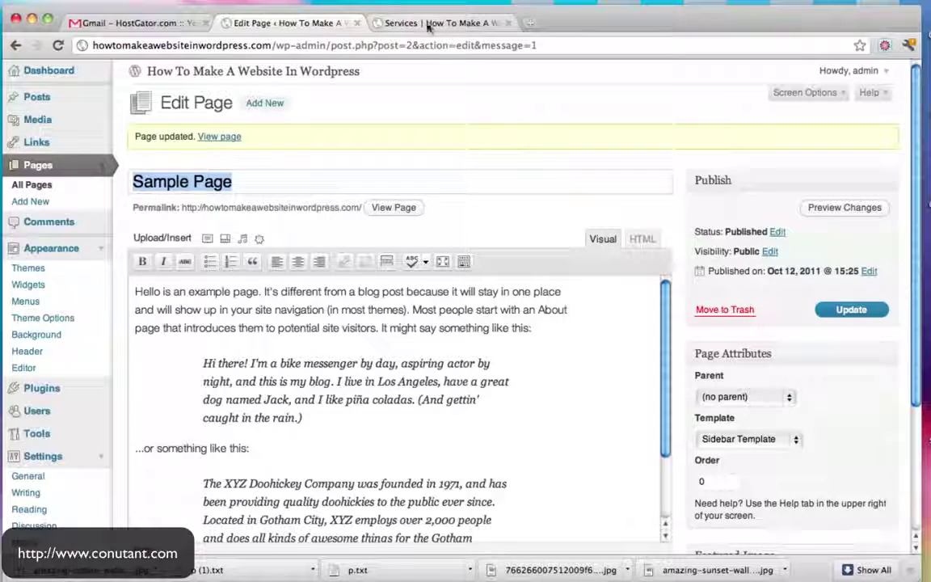
{"action": "left_click", "coordinate": [429, 24]}
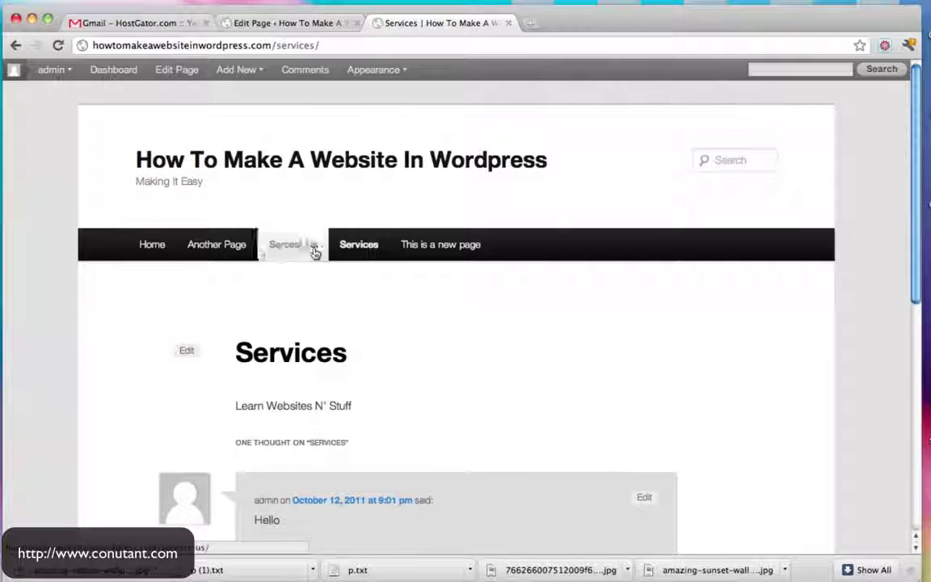
{"action": "left_click", "coordinate": [305, 23]}
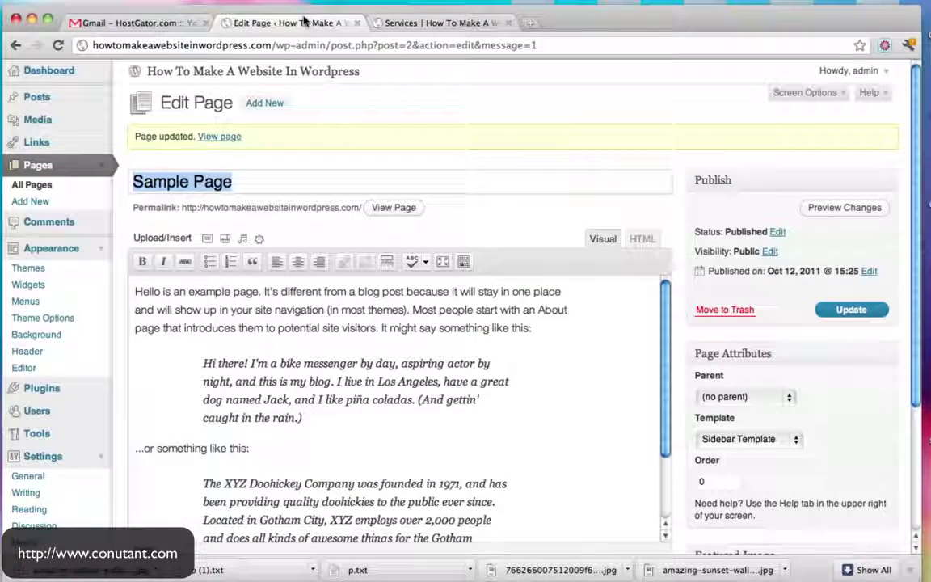
{"action": "left_click", "coordinate": [442, 22]}
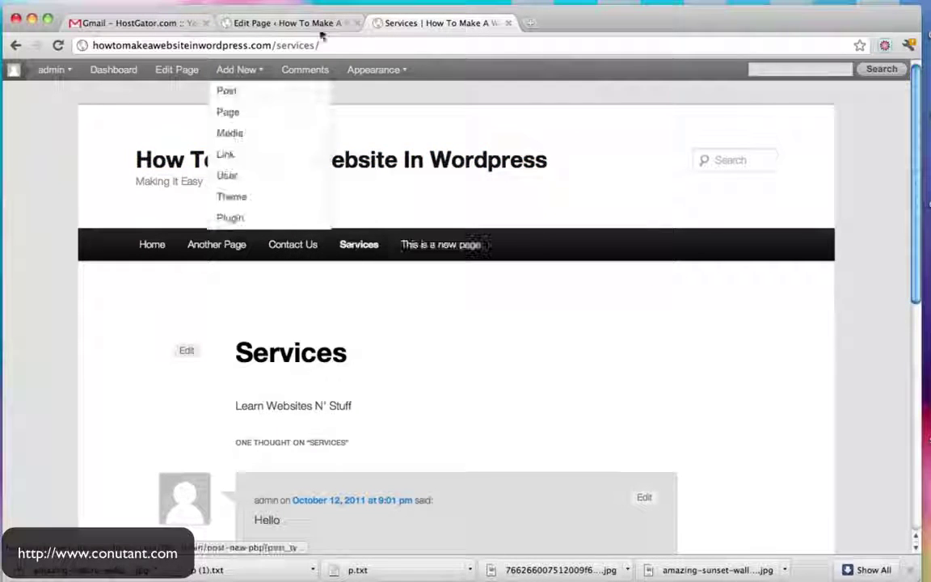
{"action": "left_click", "coordinate": [331, 20]}
{"action": "left_click", "coordinate": [409, 208], "text": "super"}
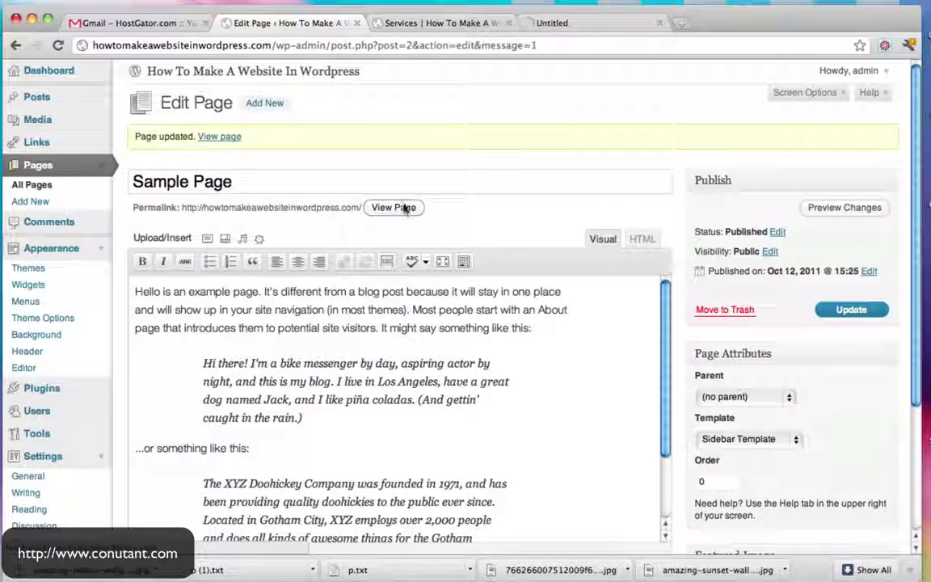
{"action": "left_click", "coordinate": [570, 25]}
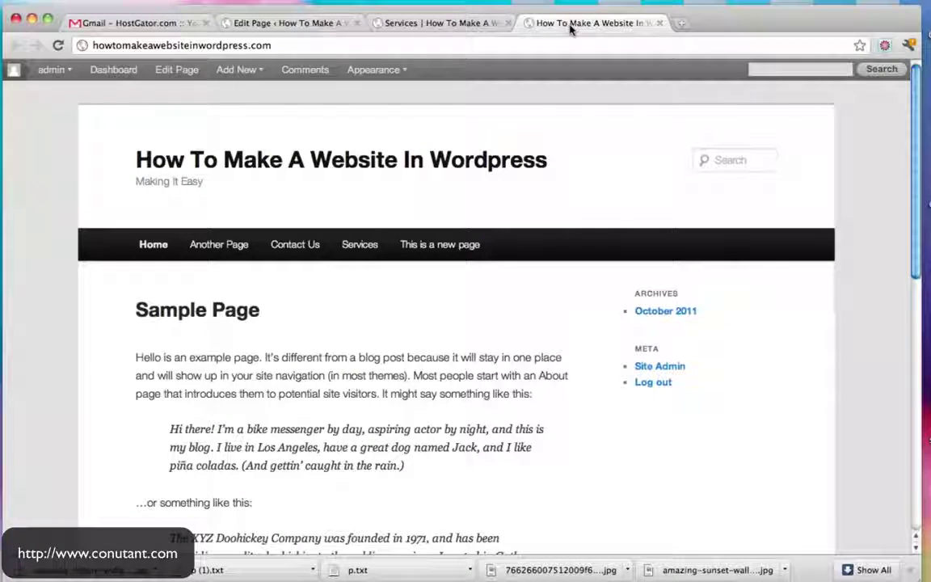
{"action": "left_click", "coordinate": [659, 23]}
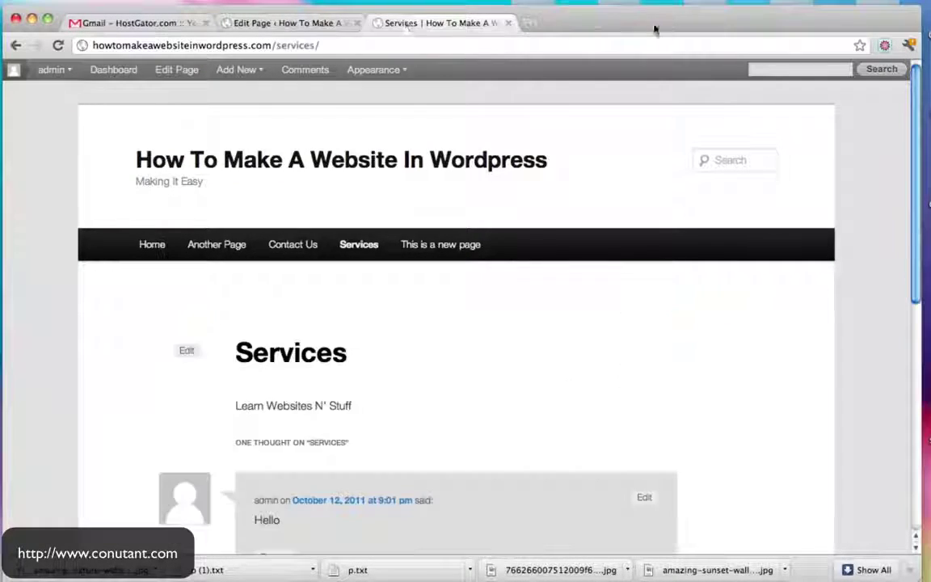
{"action": "left_click", "coordinate": [208, 162]}
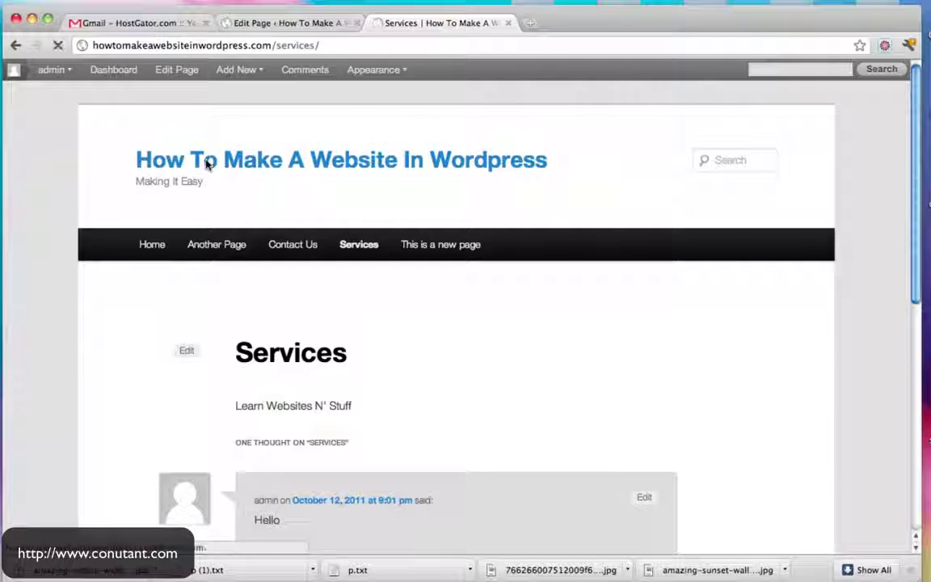
{"action": "scroll", "coordinate": [638, 182], "scroll_direction": "down", "scroll_amount": 3}
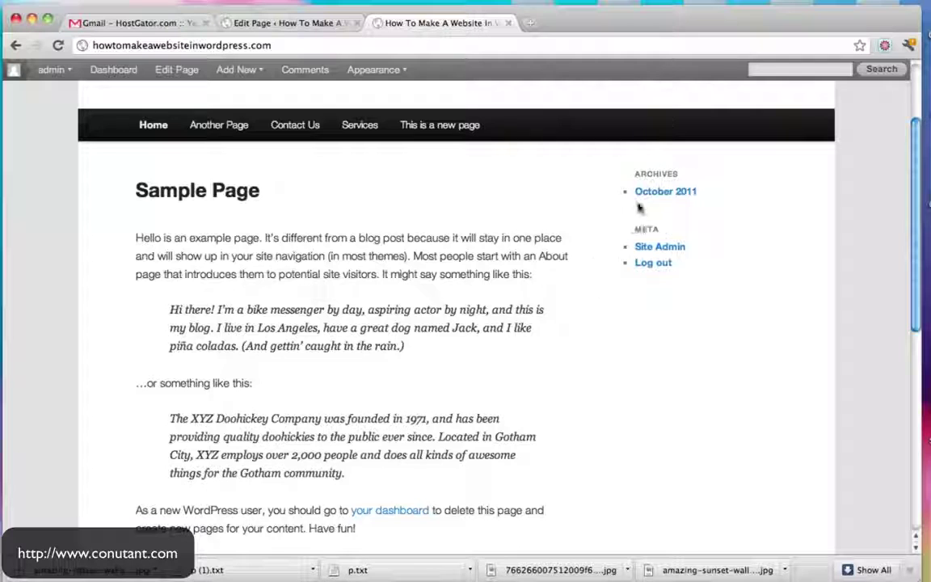
{"action": "left_click", "coordinate": [363, 126]}
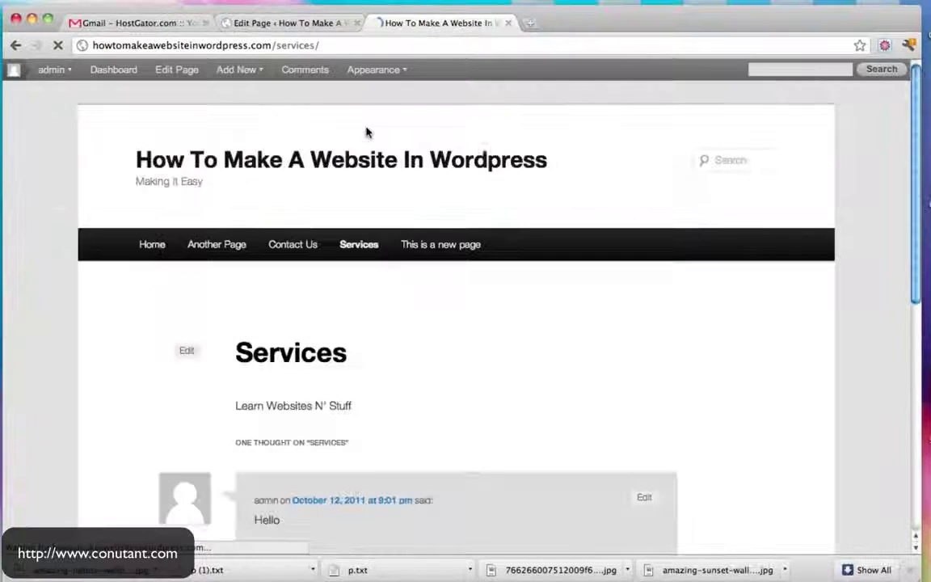
Switch the Services page to the Sidebar Template and update it
{"action": "left_click", "coordinate": [158, 73]}
{"action": "left_click", "coordinate": [788, 398]}
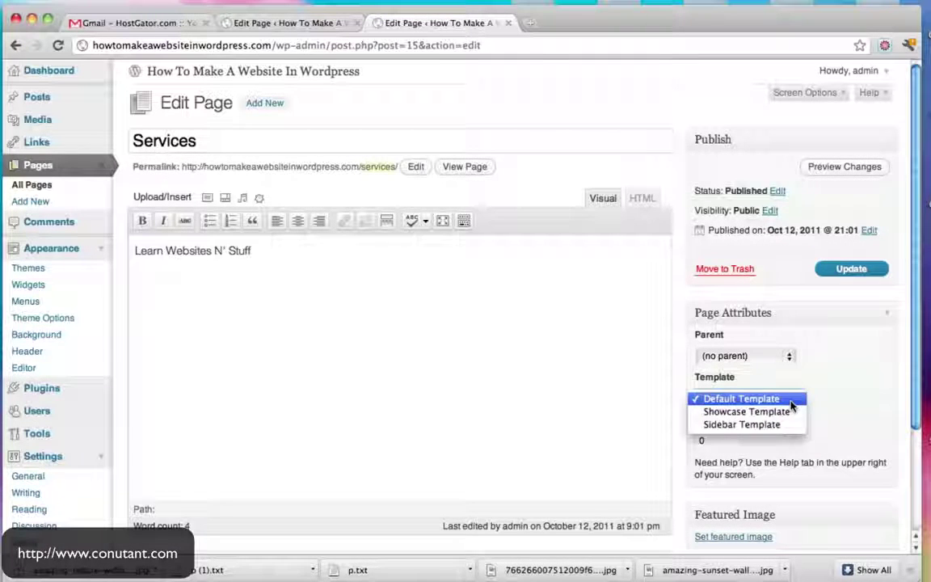
{"action": "left_click", "coordinate": [772, 374]}
{"action": "left_click", "coordinate": [834, 271]}
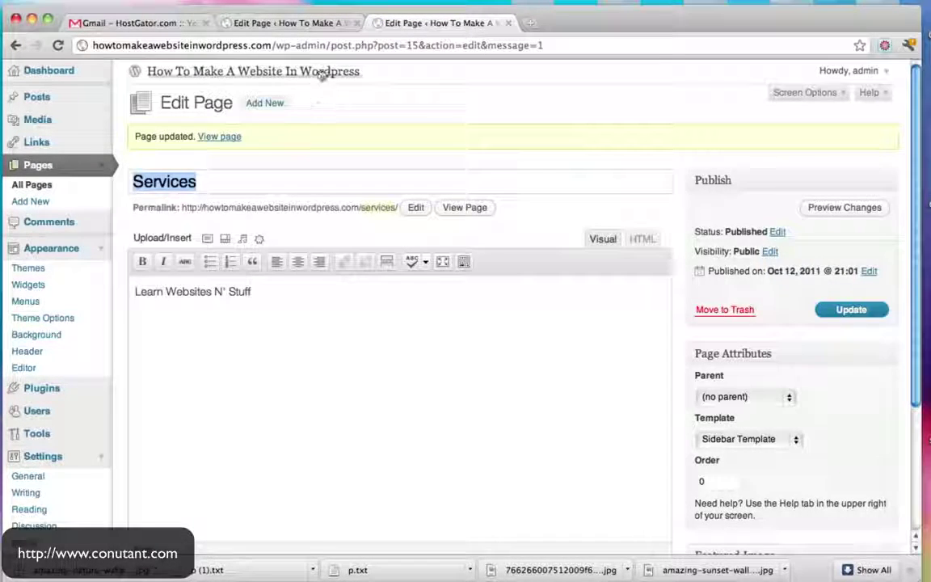
View the updated Services page with its Archives and Meta sidebar, then close it
{"action": "left_click", "coordinate": [465, 211]}
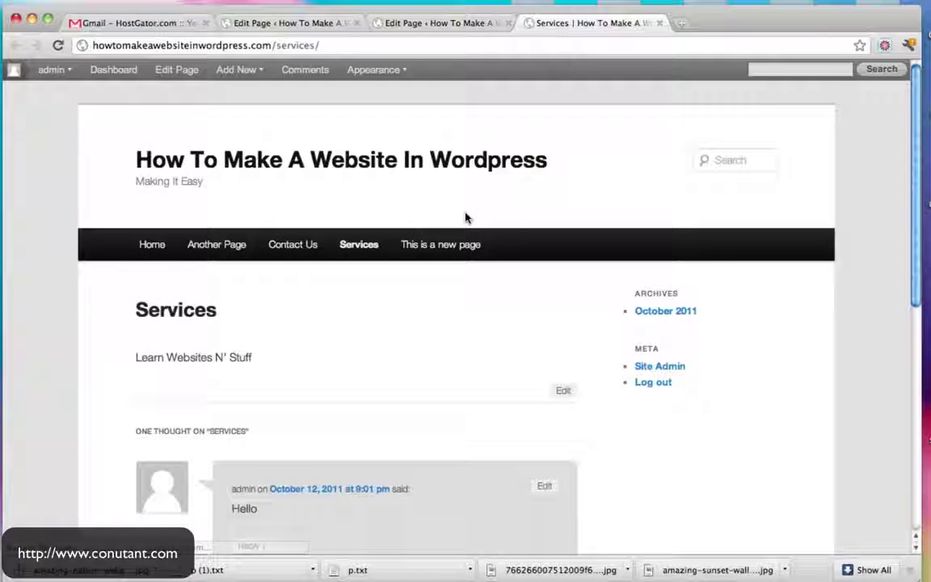
{"action": "scroll", "coordinate": [623, 279], "scroll_direction": "down", "scroll_amount": 3}
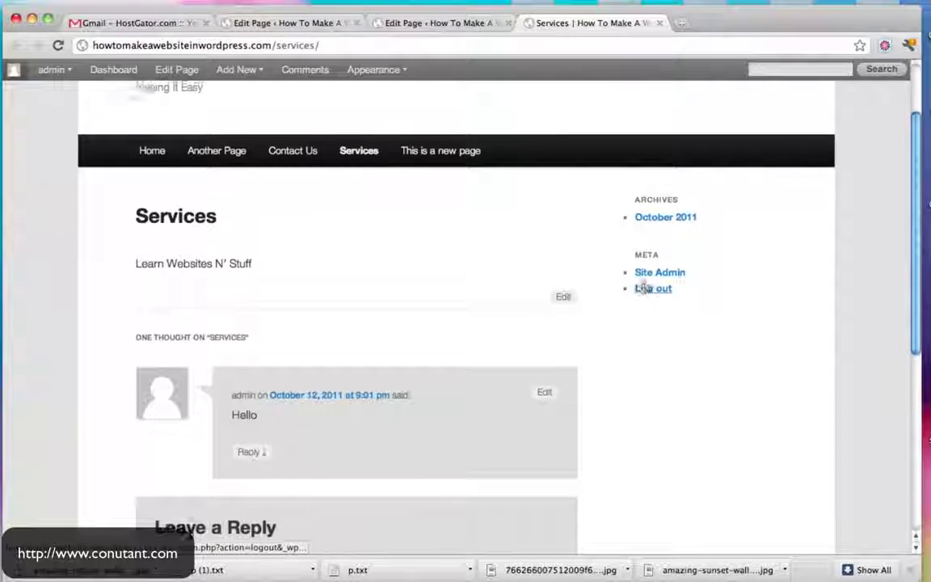
{"action": "scroll", "coordinate": [642, 288], "scroll_direction": "up", "scroll_amount": 3}
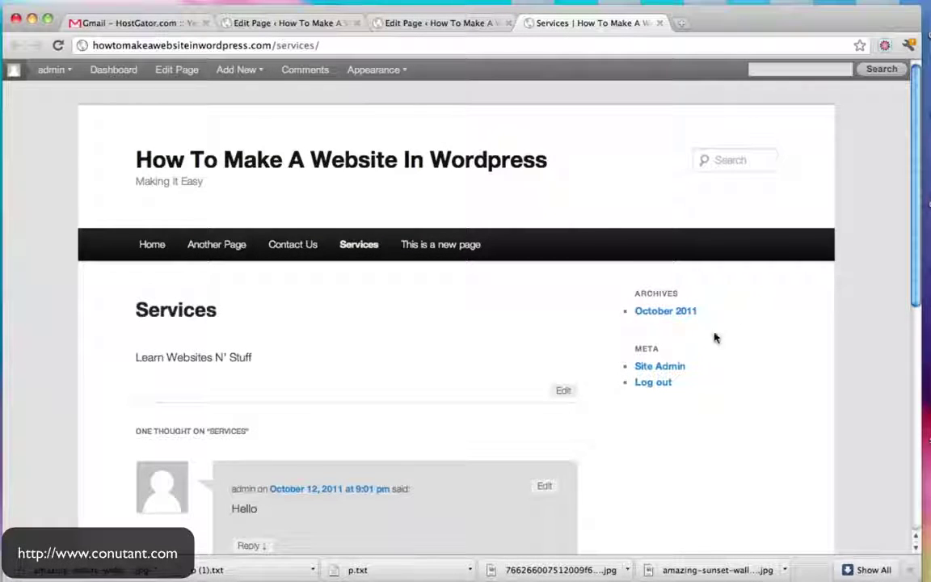
{"action": "scroll", "coordinate": [715, 338], "scroll_direction": "down", "scroll_amount": 3}
{"action": "scroll", "coordinate": [707, 332], "scroll_direction": "up", "scroll_amount": 3}
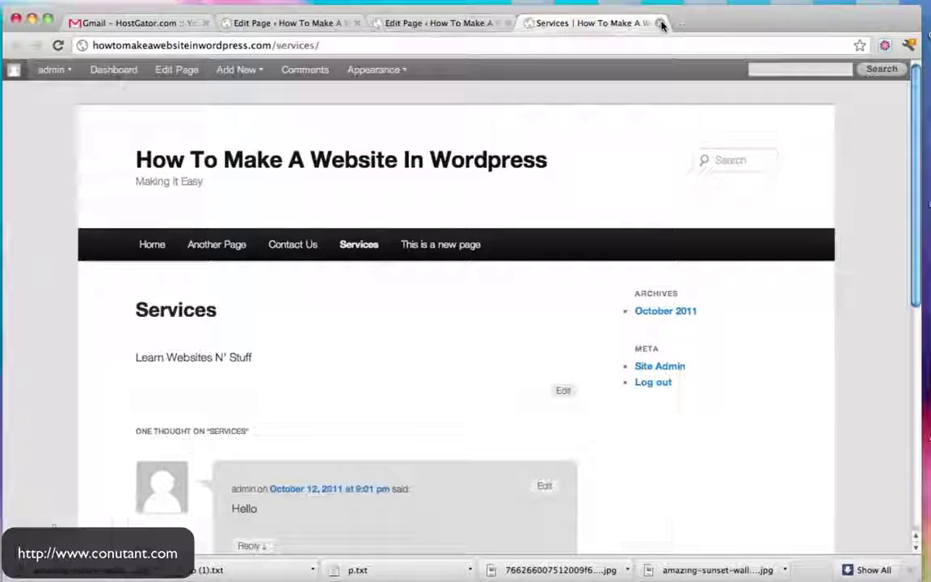
{"action": "left_click", "coordinate": [660, 22]}
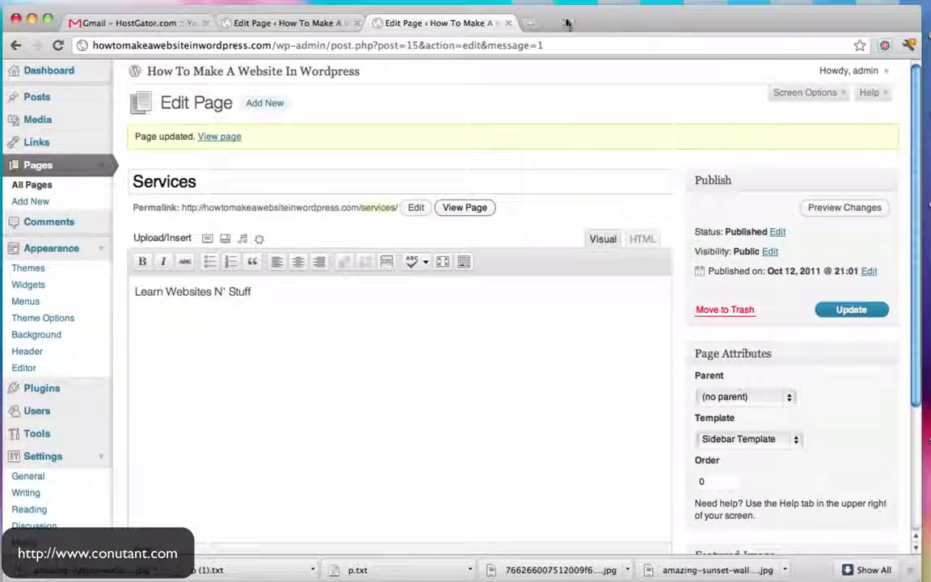
Open Appearance > Widgets and look over the Main Sidebar, Showcase Sidebar and footer areas
{"action": "left_click", "coordinate": [303, 23]}
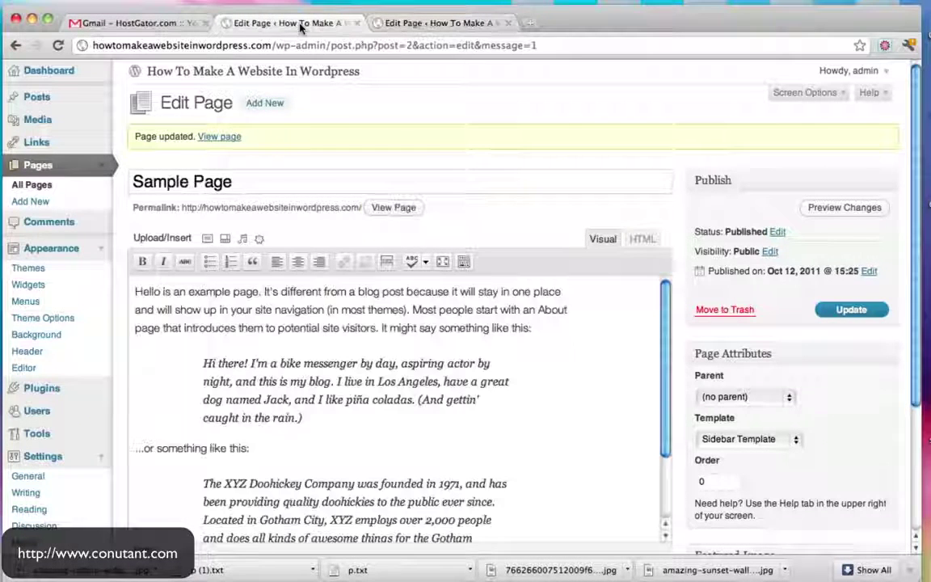
{"action": "left_click", "coordinate": [45, 70]}
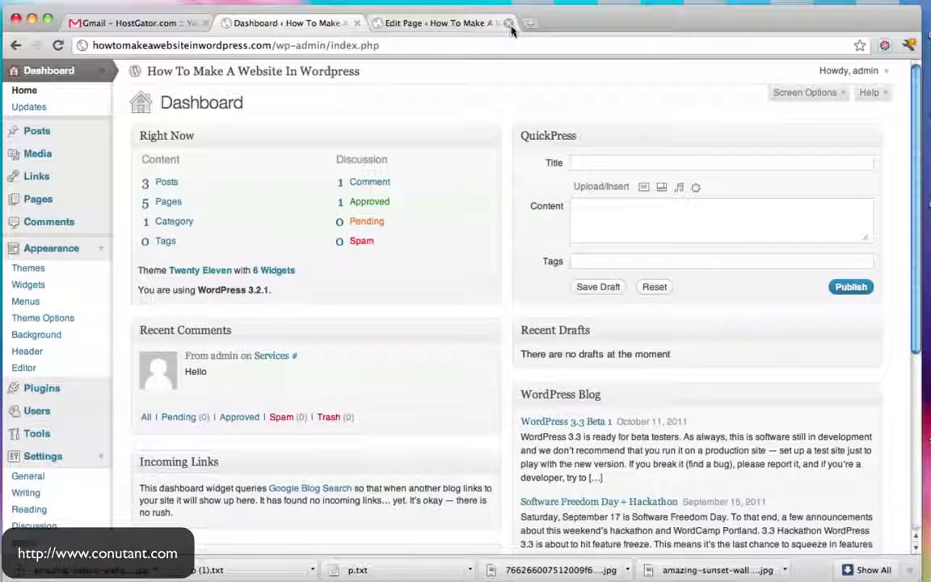
{"action": "left_click", "coordinate": [508, 23]}
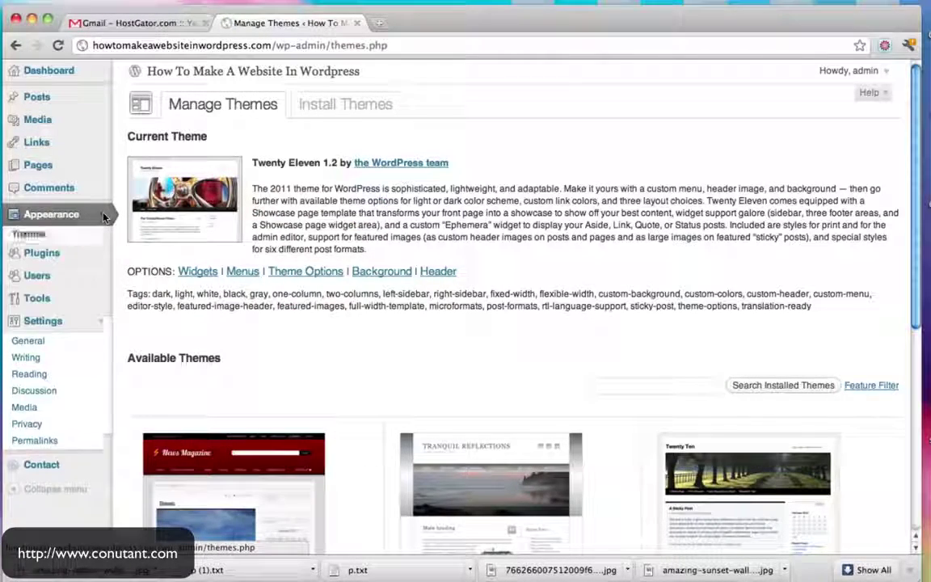
{"action": "left_click", "coordinate": [27, 253]}
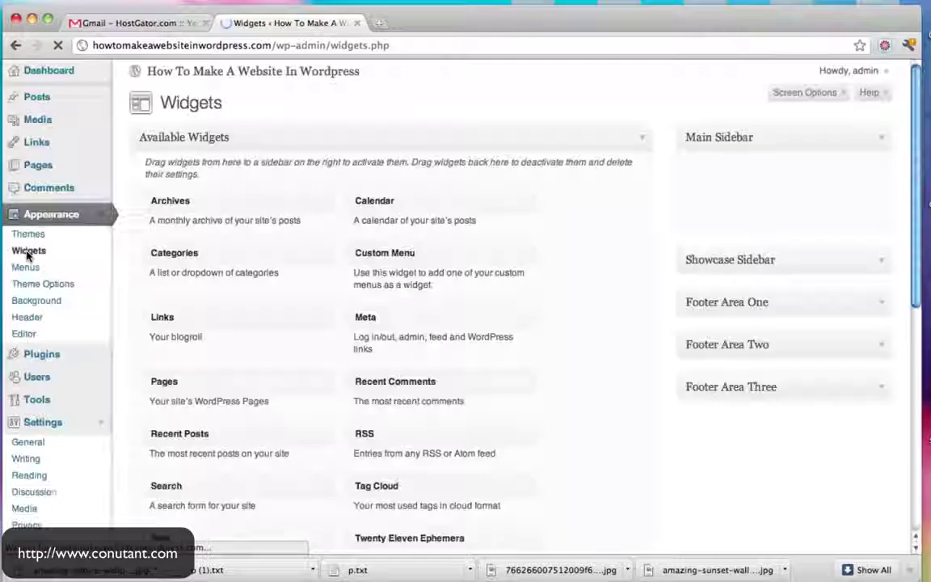
{"action": "left_click", "coordinate": [884, 232]}
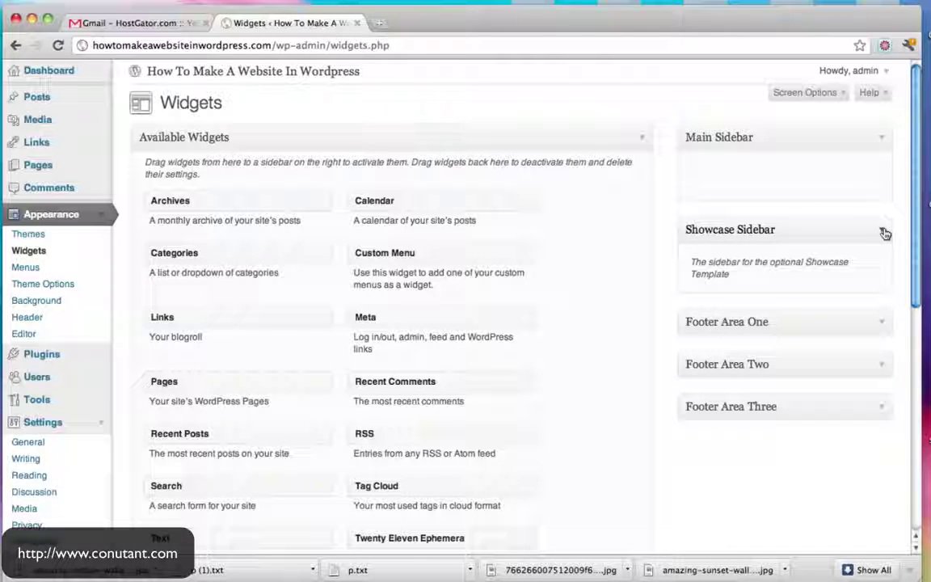
{"action": "left_click", "coordinate": [885, 233]}
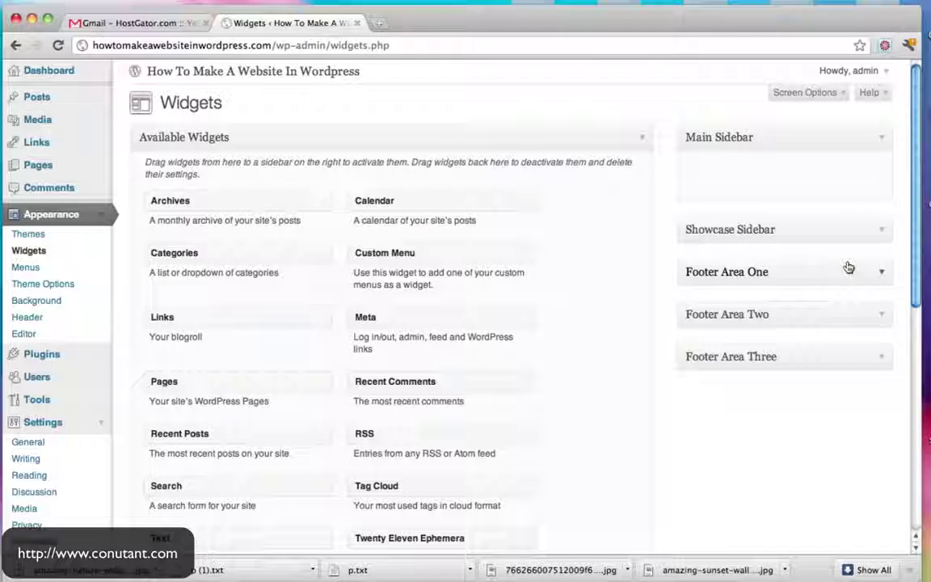
{"action": "scroll", "coordinate": [676, 291], "scroll_direction": "down", "scroll_amount": 3}
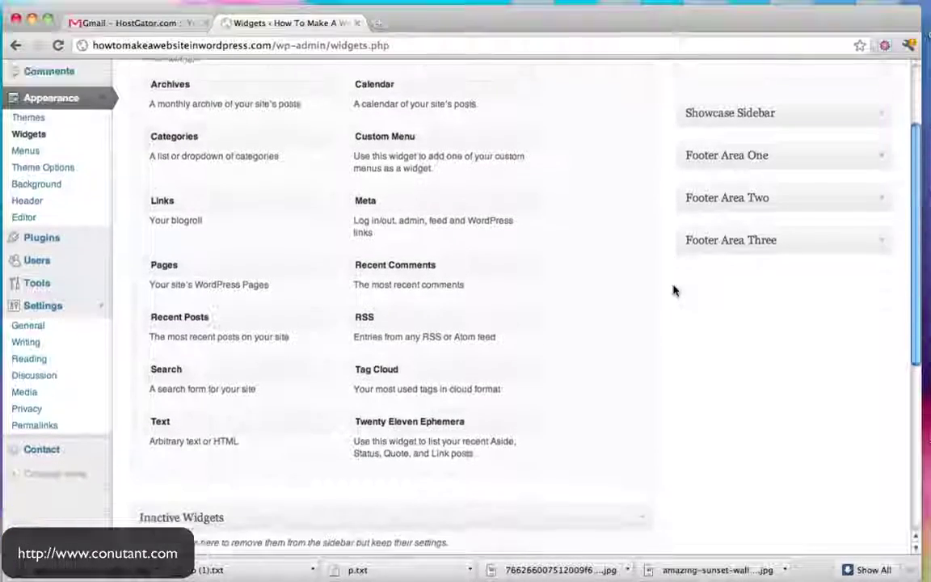
Add a Pages widget titled 'Our Pages' to Main Sidebar and check it on the live site
{"action": "left_click_drag", "start_coordinate": [285, 256], "coordinate": [784, 181]}
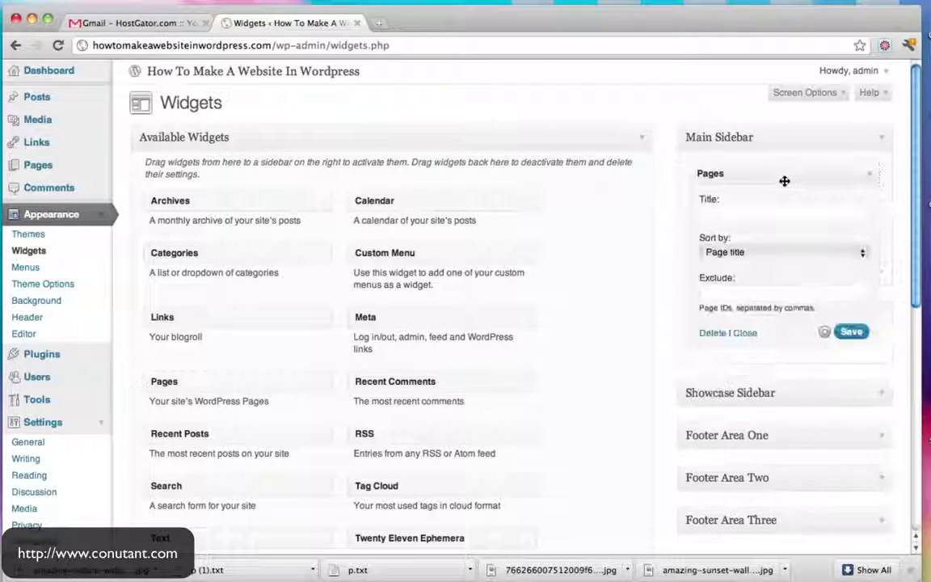
{"action": "left_click", "coordinate": [742, 216]}
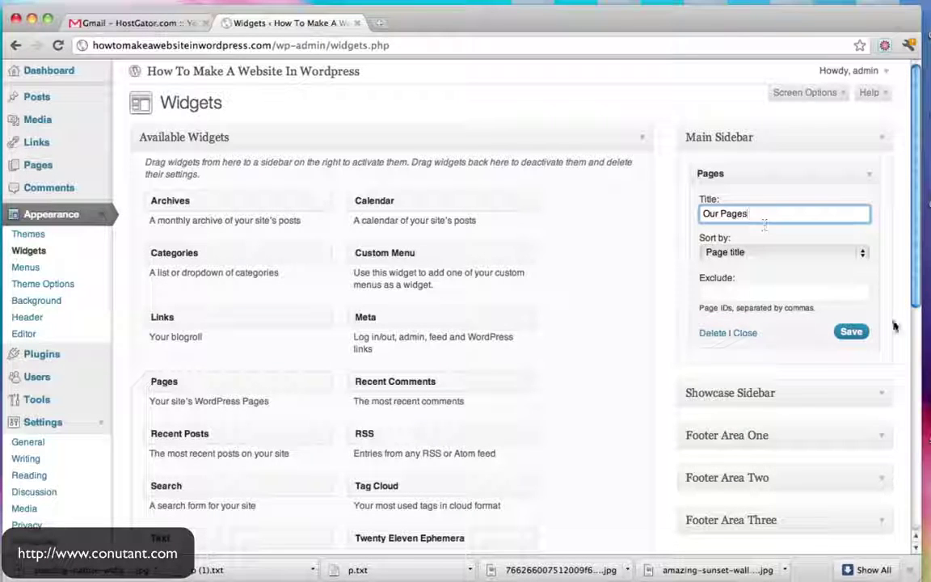
{"action": "left_click", "coordinate": [851, 333]}
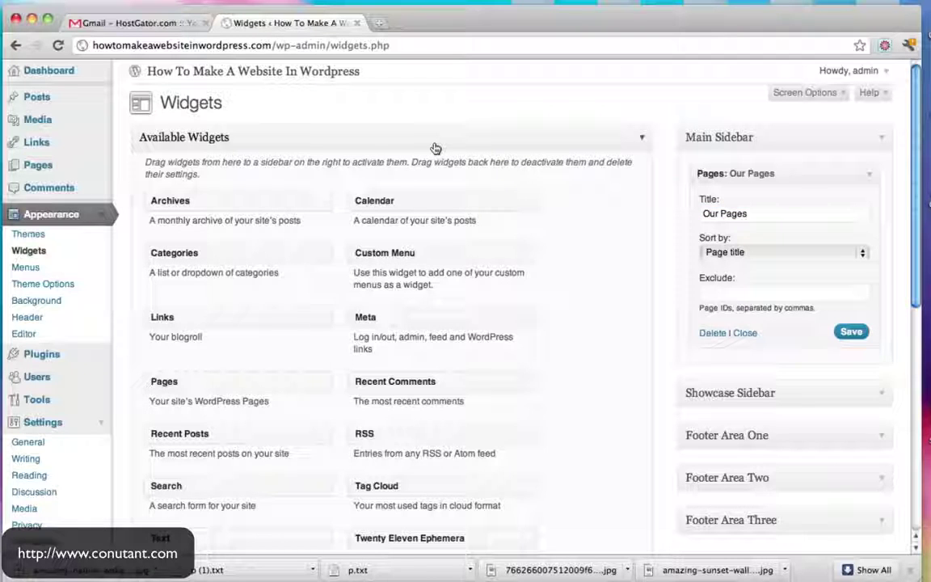
{"action": "left_click", "coordinate": [312, 73], "text": "super"}
{"action": "left_click", "coordinate": [428, 25]}
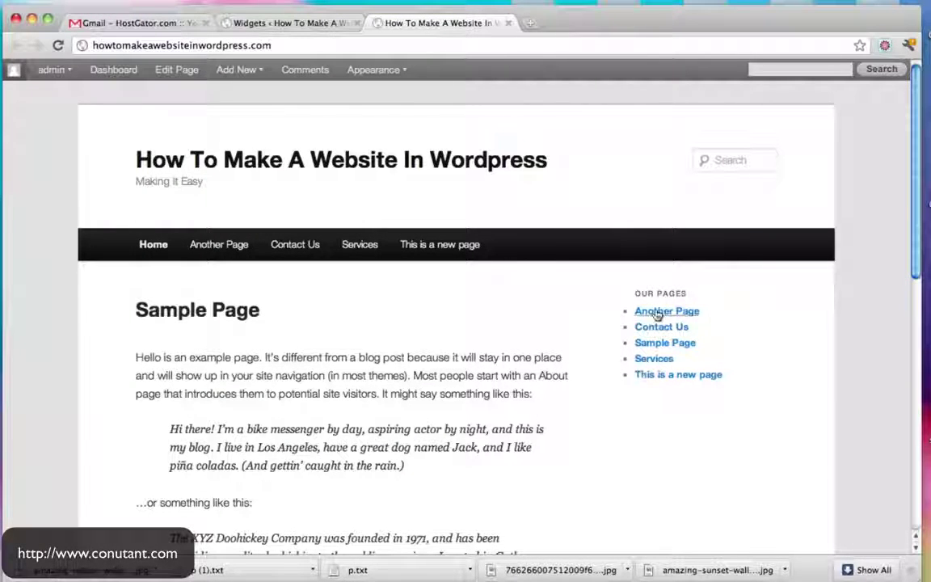
{"action": "left_click", "coordinate": [277, 24]}
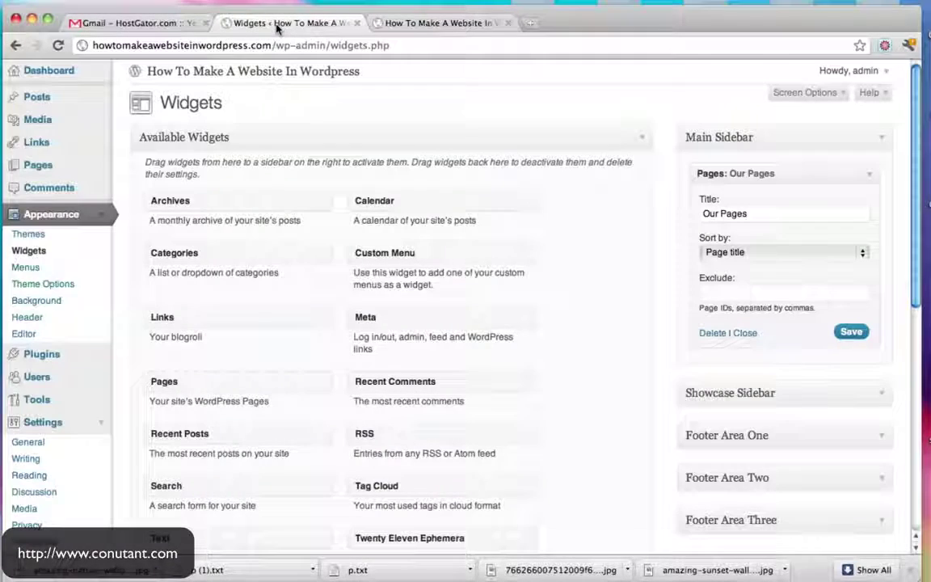
{"action": "scroll", "coordinate": [566, 243], "scroll_direction": "down", "scroll_amount": 2}
Add a Text widget titled 'This is some text' reading 'This is text and html' below Our Pages
{"action": "left_click", "coordinate": [871, 116]}
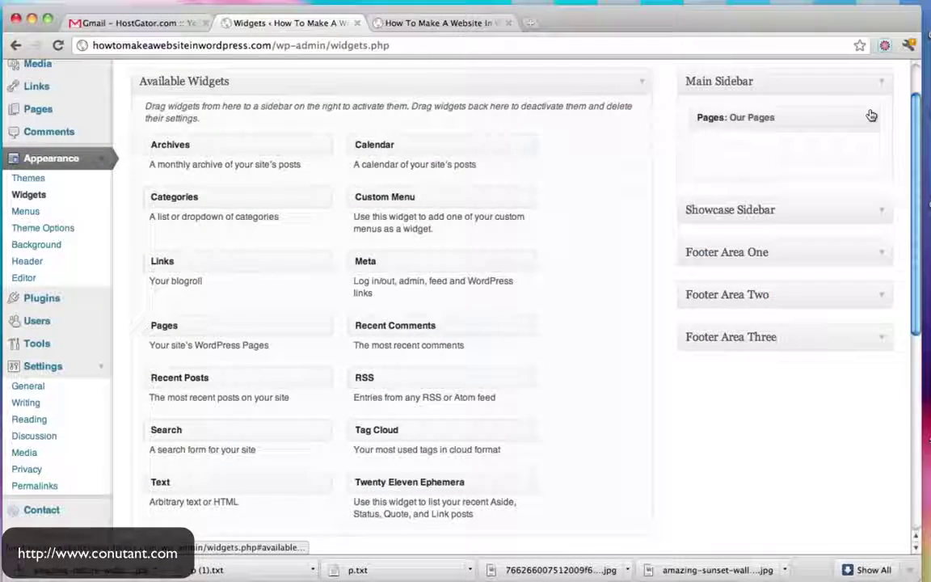
{"action": "scroll", "coordinate": [468, 195], "scroll_direction": "down", "scroll_amount": 2}
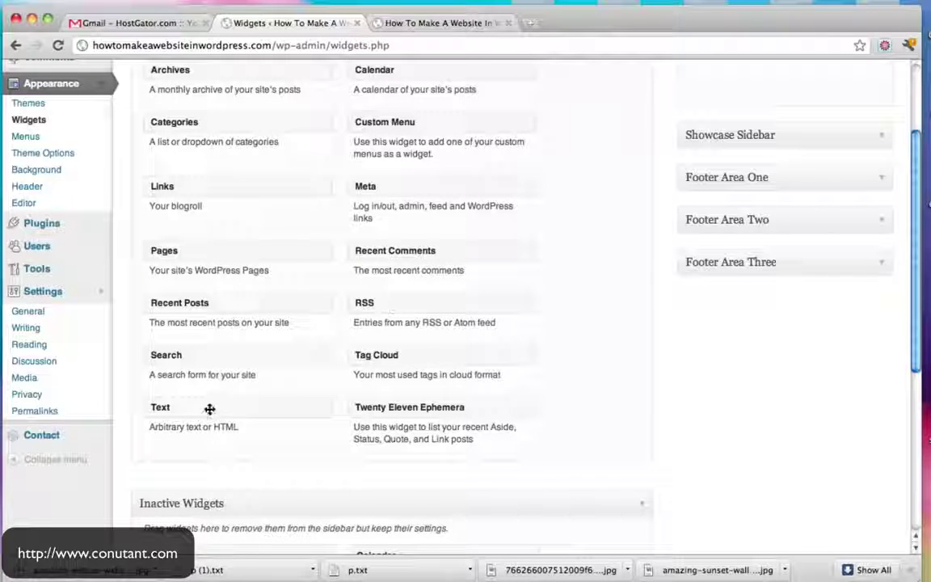
{"action": "left_click_drag", "start_coordinate": [202, 412], "coordinate": [776, 220]}
{"action": "left_click", "coordinate": [667, 303]}
{"action": "left_click", "coordinate": [599, 250]}
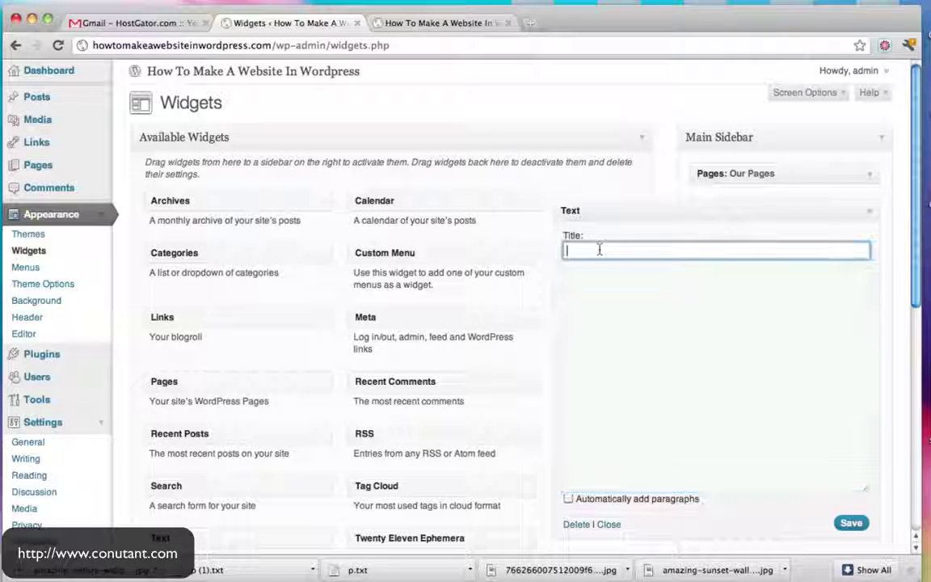
{"action": "type", "text": "This is some te"}
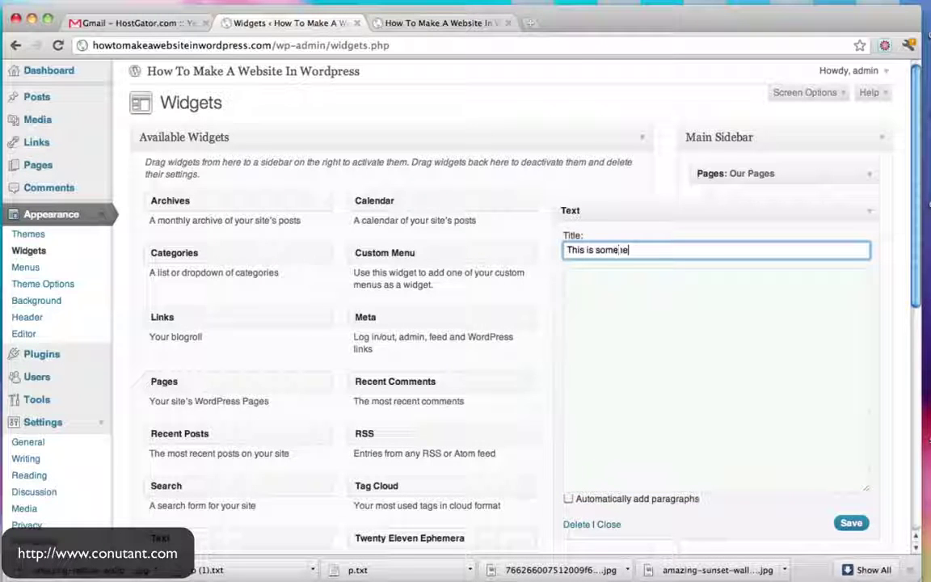
{"action": "type", "text": "xt"}
{"action": "key", "text": "Tab"}
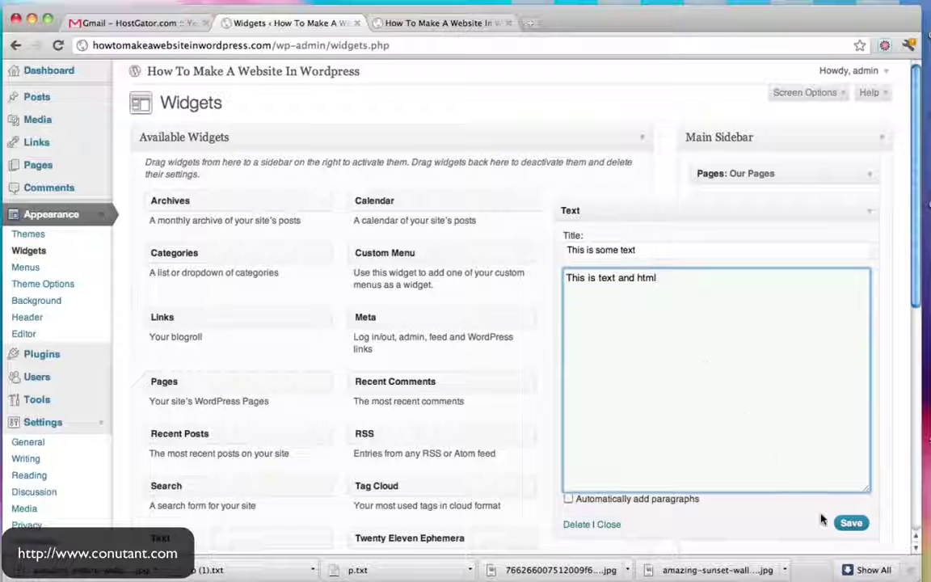
{"action": "left_click", "coordinate": [851, 524]}
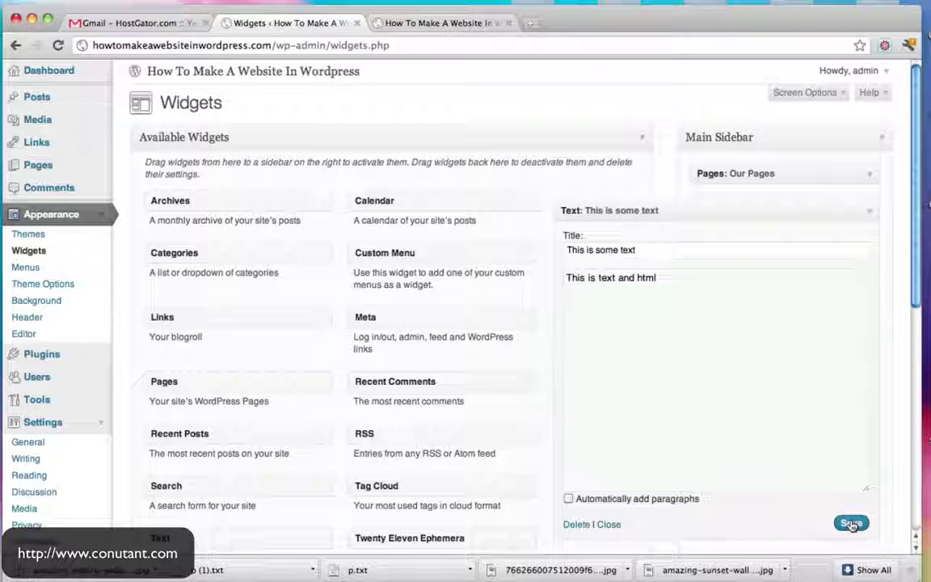
{"action": "left_click", "coordinate": [447, 26]}
Confirm THIS IS SOME TEXT appears under OUR PAGES on the live site, then collapse the Text widget
{"action": "left_click", "coordinate": [58, 45]}
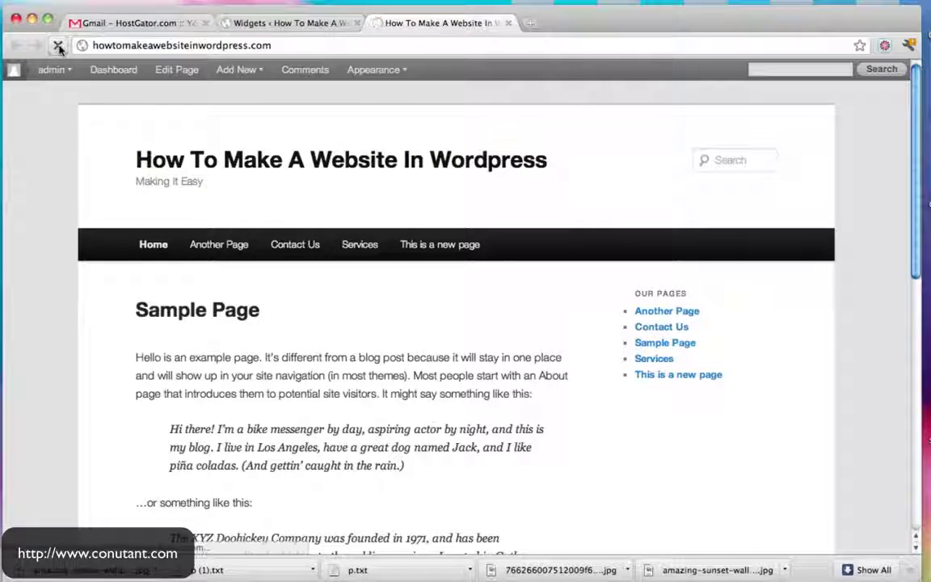
{"action": "scroll", "coordinate": [647, 292], "scroll_direction": "down", "scroll_amount": 4}
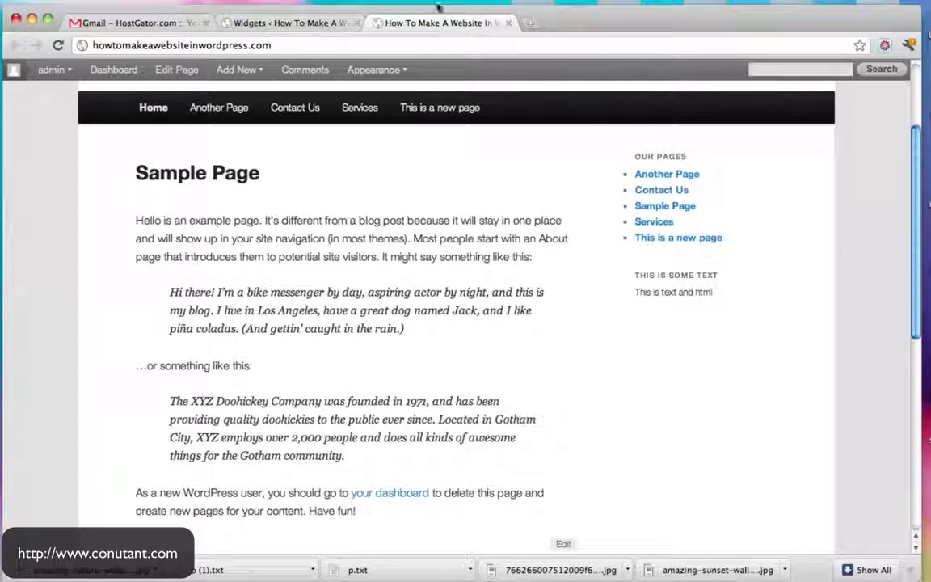
{"action": "left_click", "coordinate": [320, 18]}
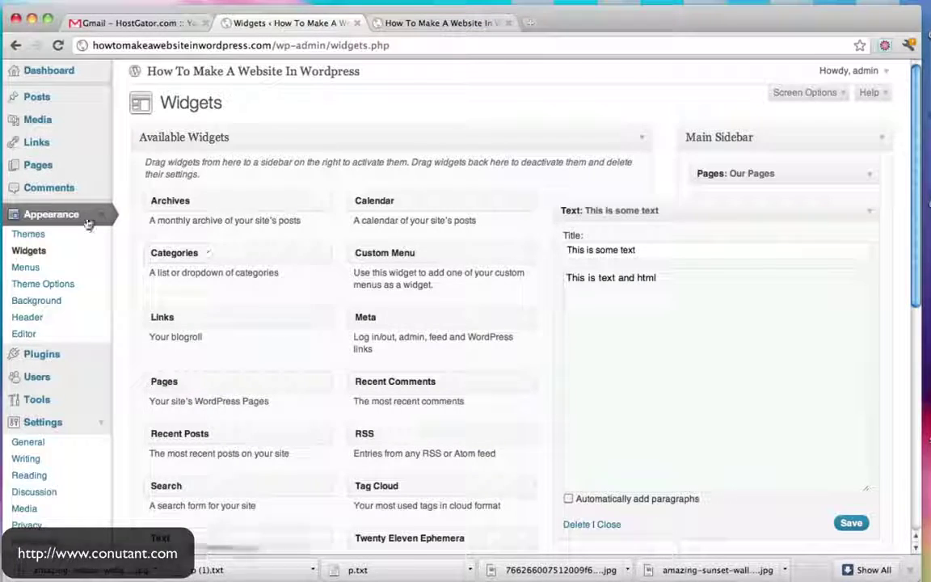
{"action": "scroll", "coordinate": [343, 233], "scroll_direction": "down", "scroll_amount": 1}
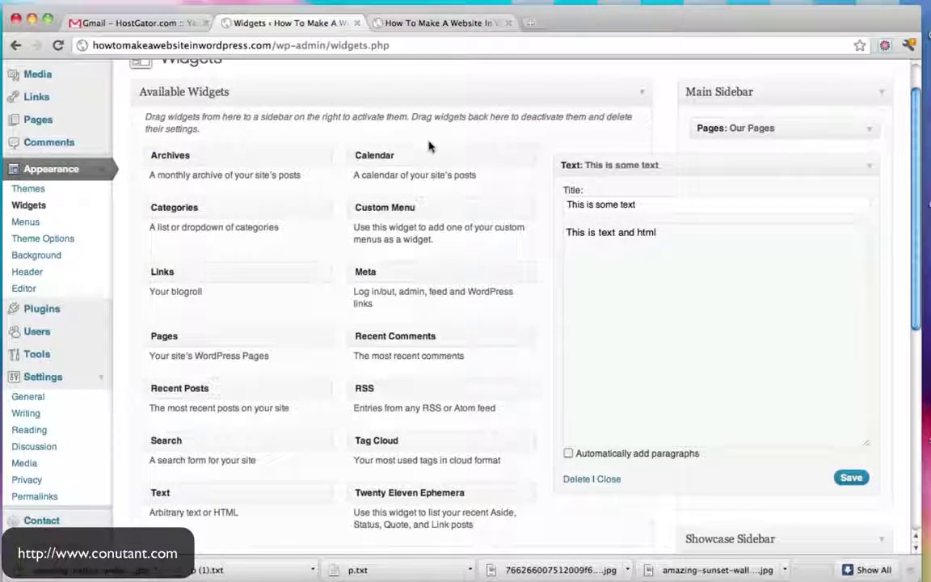
{"action": "scroll", "coordinate": [412, 158], "scroll_direction": "down", "scroll_amount": 3}
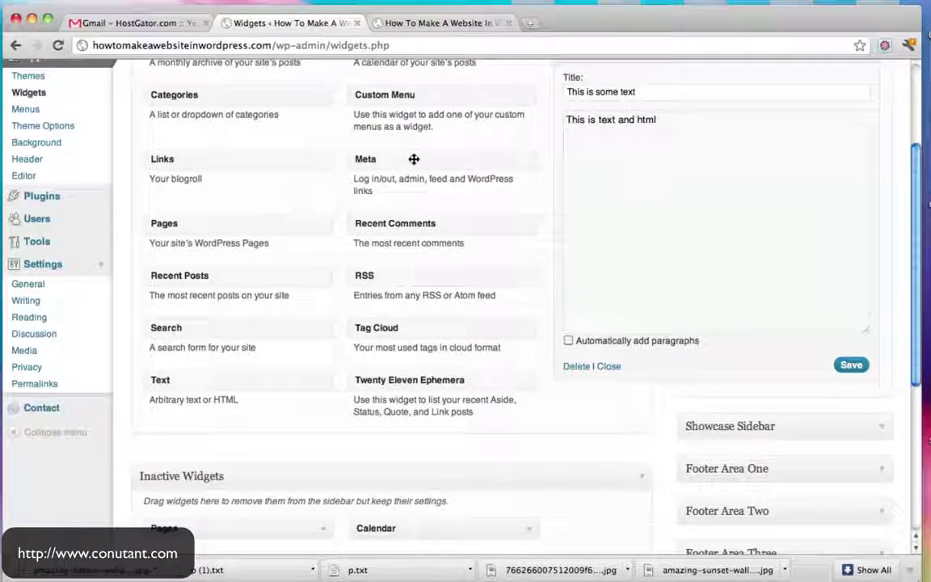
{"action": "scroll", "coordinate": [414, 159], "scroll_direction": "down", "scroll_amount": 3}
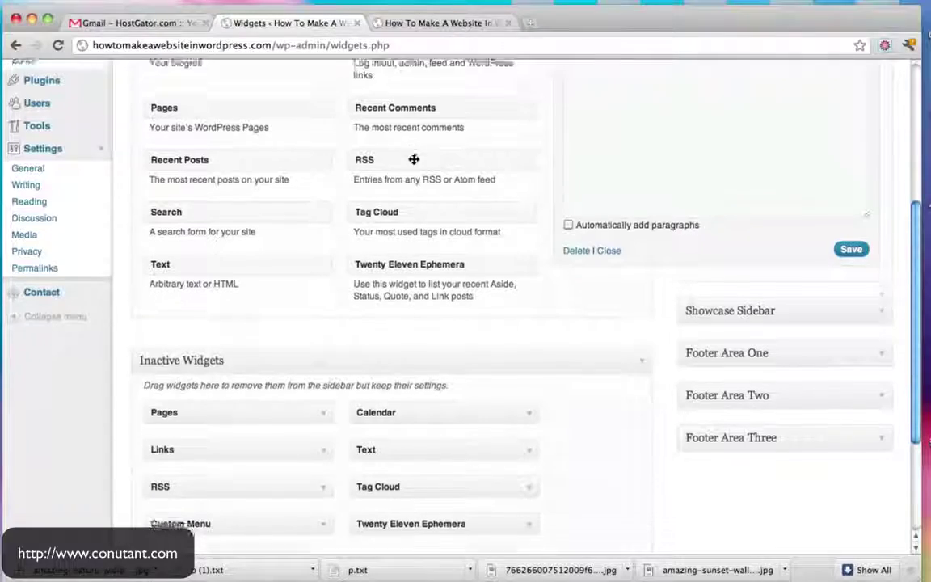
{"action": "scroll", "coordinate": [414, 160], "scroll_direction": "down", "scroll_amount": 5}
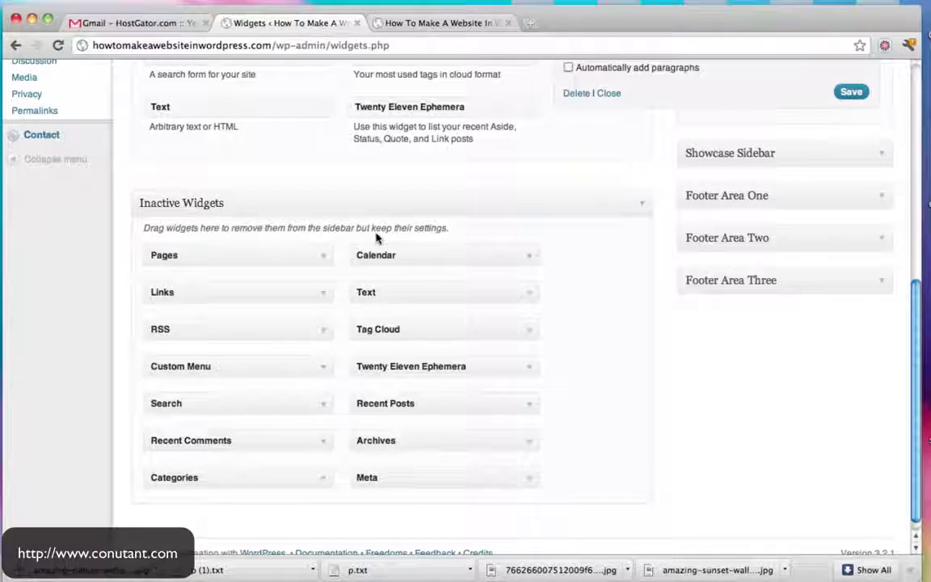
{"action": "scroll", "coordinate": [374, 218], "scroll_direction": "up", "scroll_amount": 10}
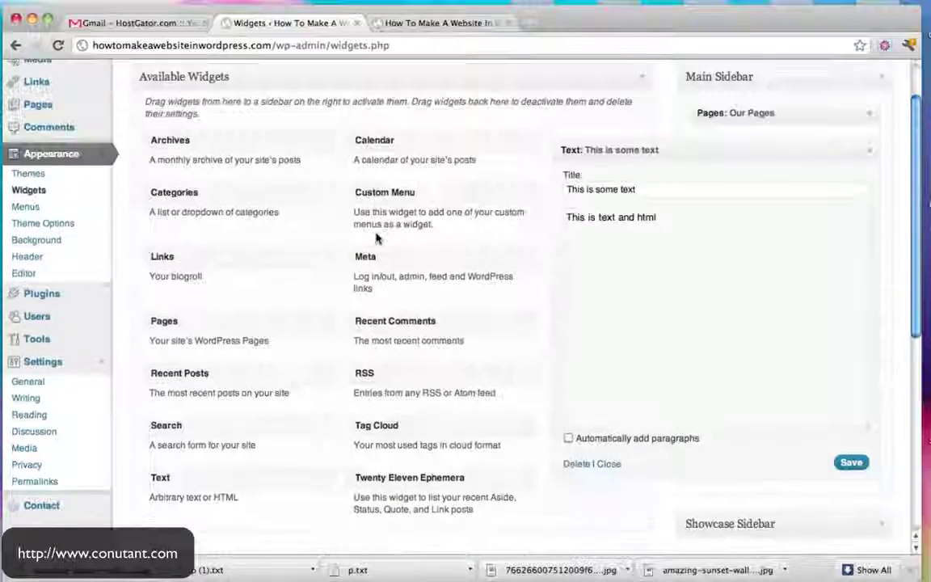
{"action": "left_click", "coordinate": [869, 151]}
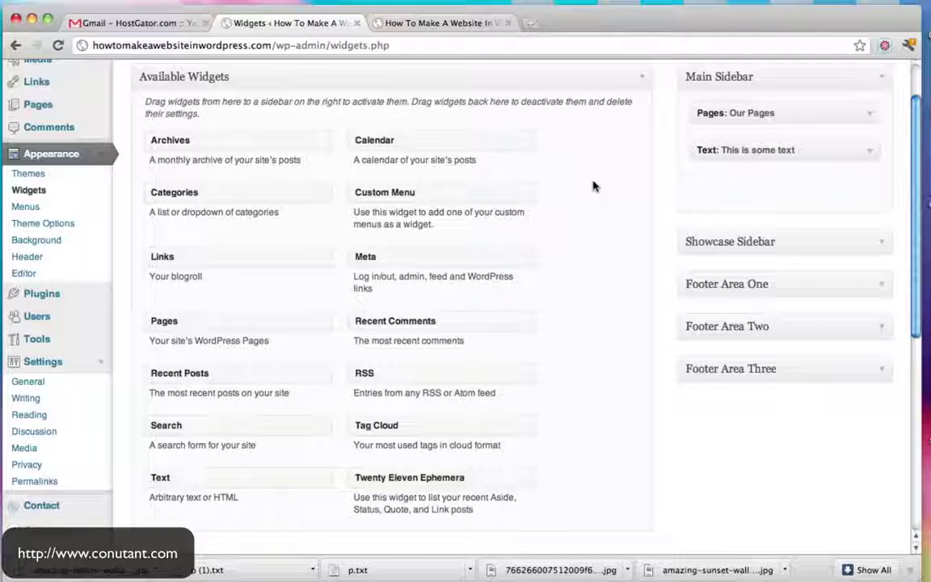
{"action": "scroll", "coordinate": [593, 186], "scroll_direction": "up", "scroll_amount": 2}
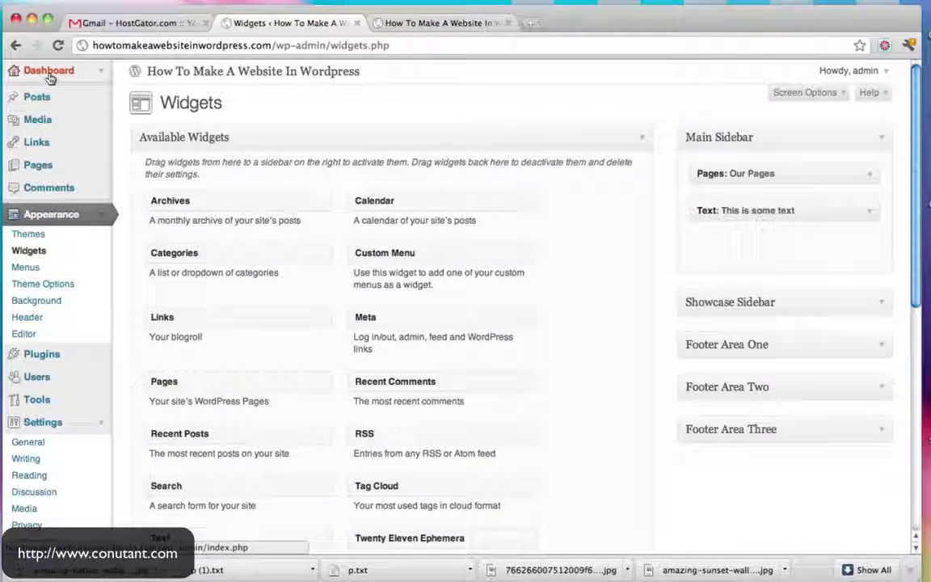
Reload the live site's home page to review the new sidebar widgets
{"action": "left_click", "coordinate": [21, 74]}
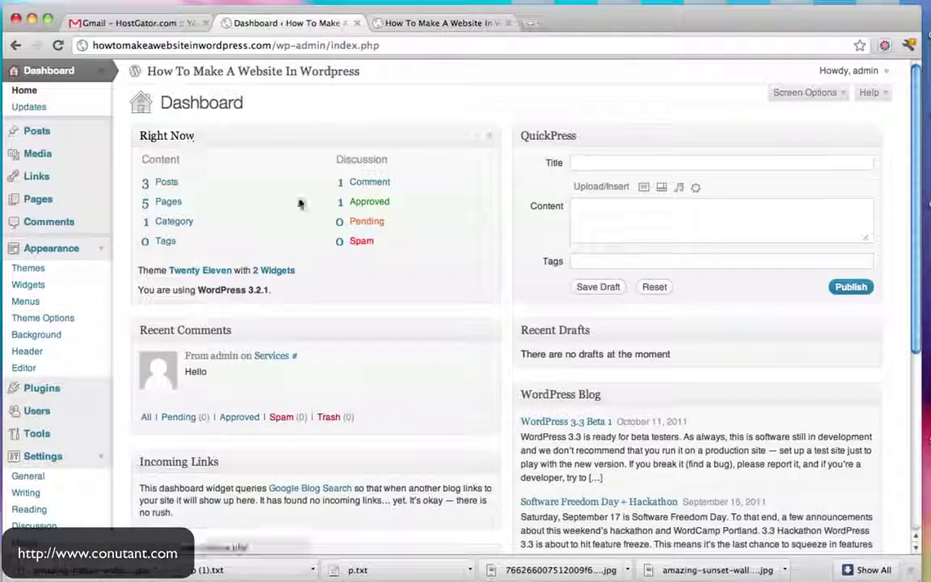
{"action": "left_click", "coordinate": [440, 23]}
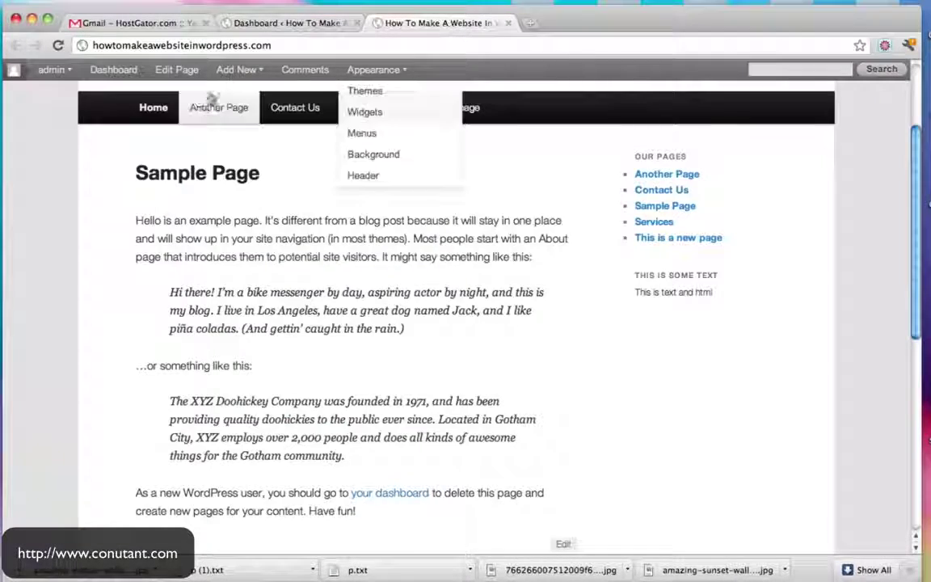
{"action": "scroll", "coordinate": [209, 154], "scroll_direction": "up", "scroll_amount": 4}
{"action": "left_click", "coordinate": [208, 172]}
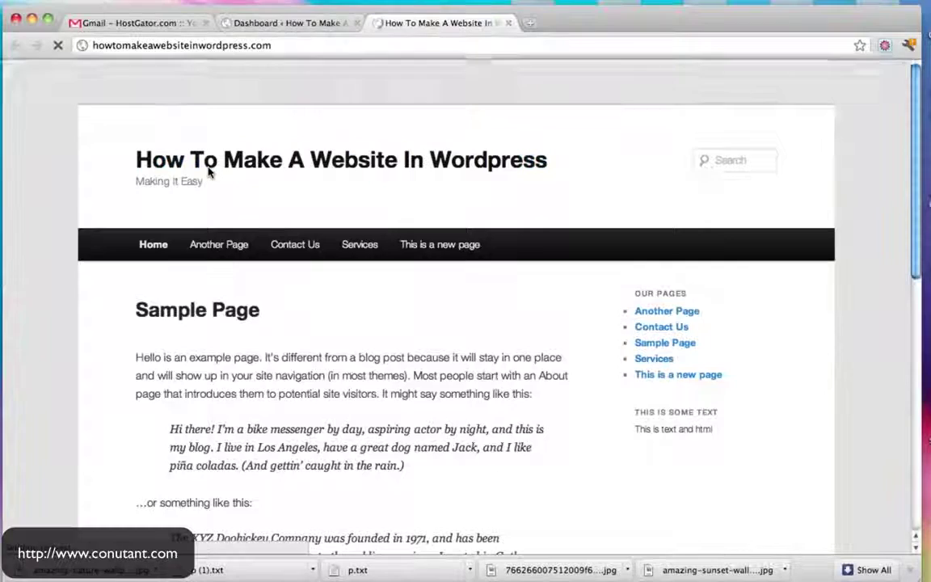
{"action": "scroll", "coordinate": [338, 350], "scroll_direction": "down", "scroll_amount": 10}
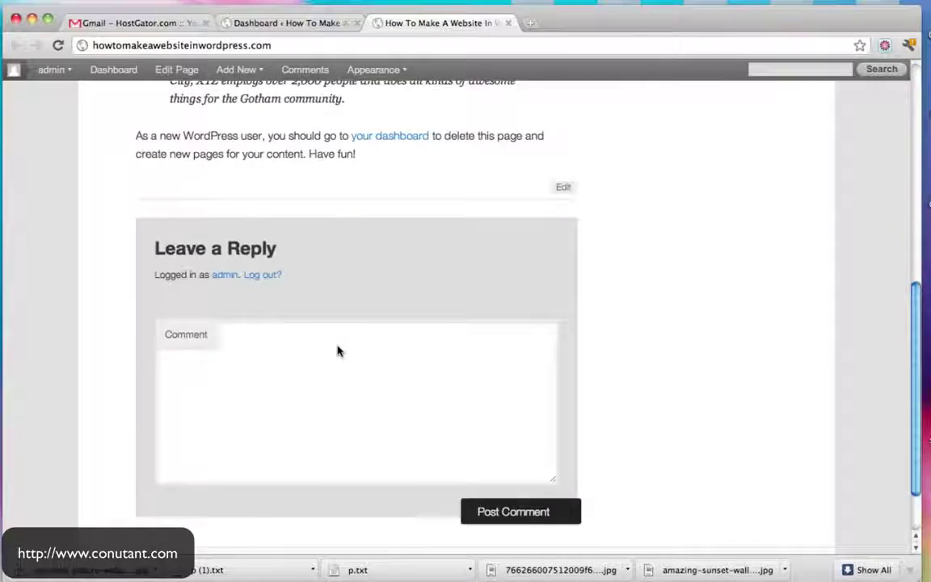
{"action": "scroll", "coordinate": [338, 350], "scroll_direction": "up", "scroll_amount": 10}
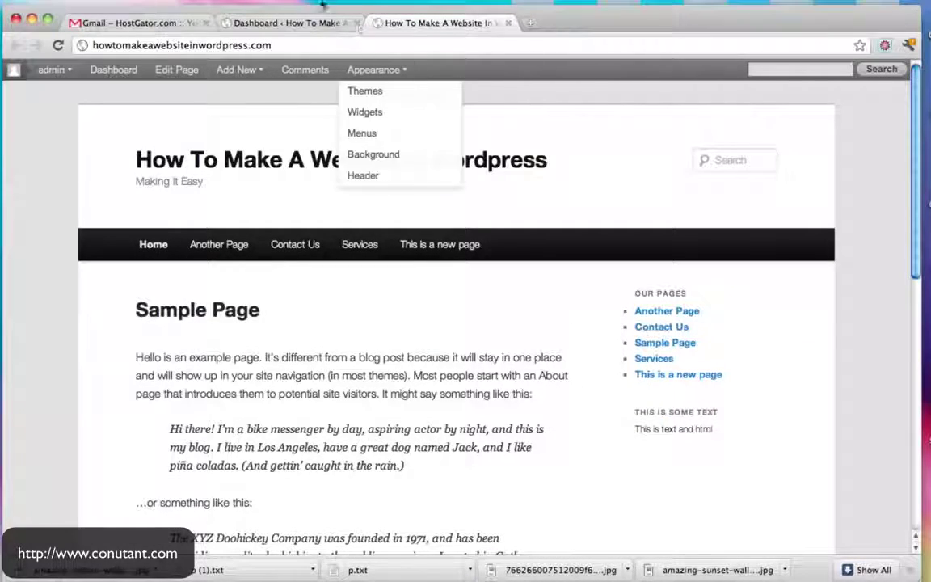
Collapse the Appearance and Settings menus and go to Appearance > Themes
{"action": "left_click", "coordinate": [267, 23]}
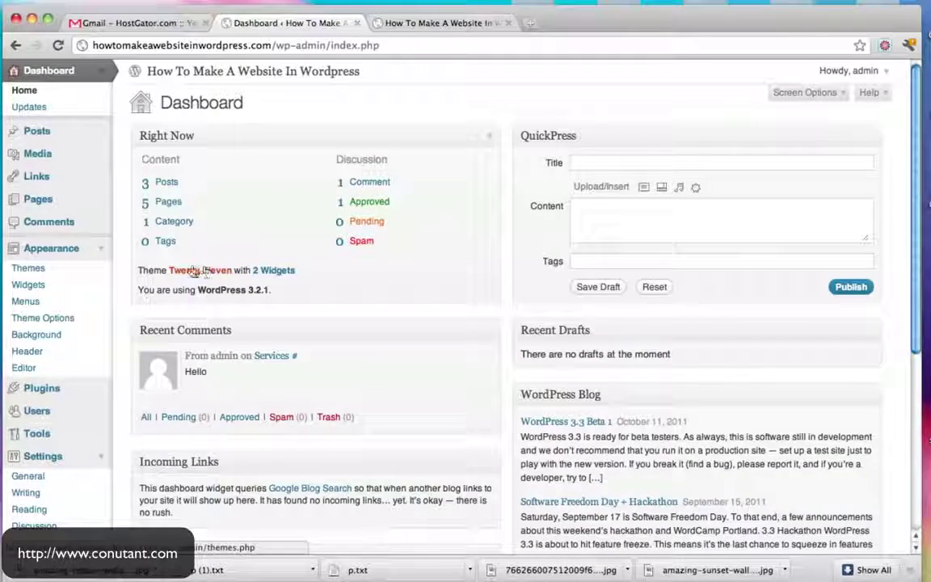
{"action": "left_click", "coordinate": [106, 251]}
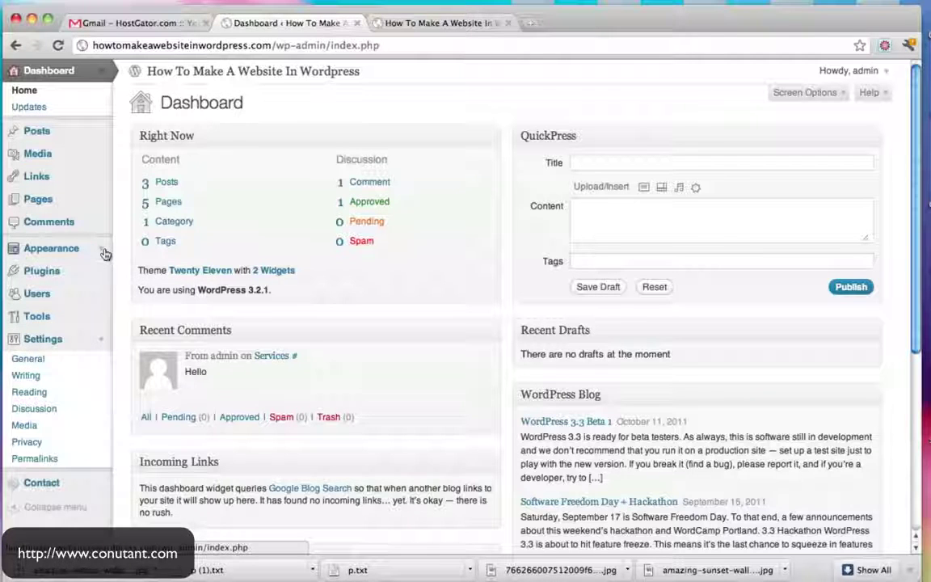
{"action": "left_click", "coordinate": [102, 338]}
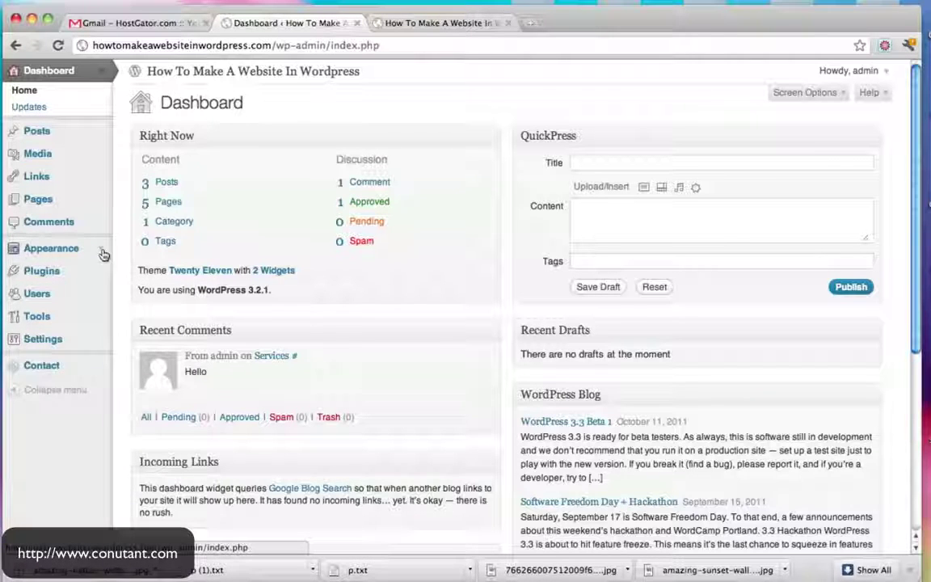
{"action": "left_click", "coordinate": [102, 252]}
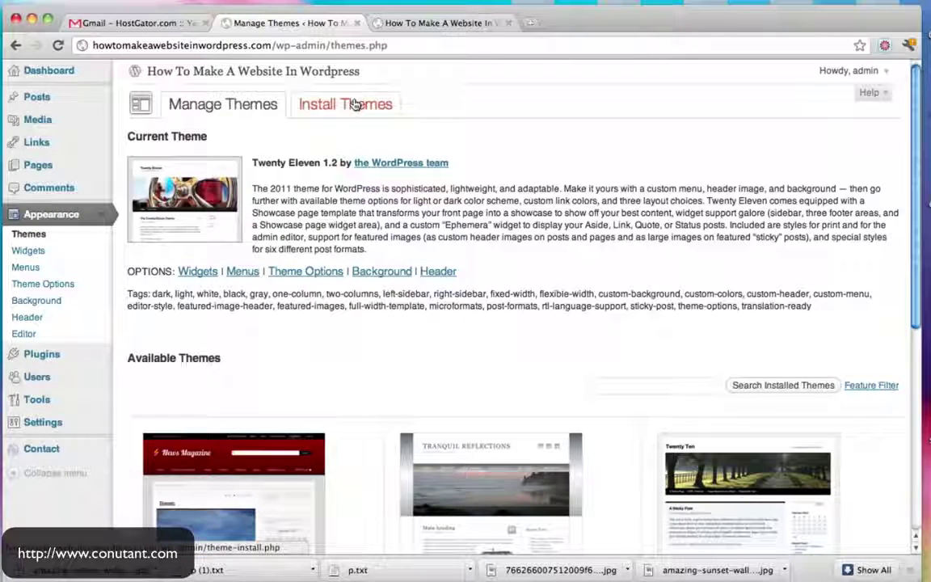
Install the featured Adventure Journal 1.7.2 theme and activate it
{"action": "left_click", "coordinate": [355, 105]}
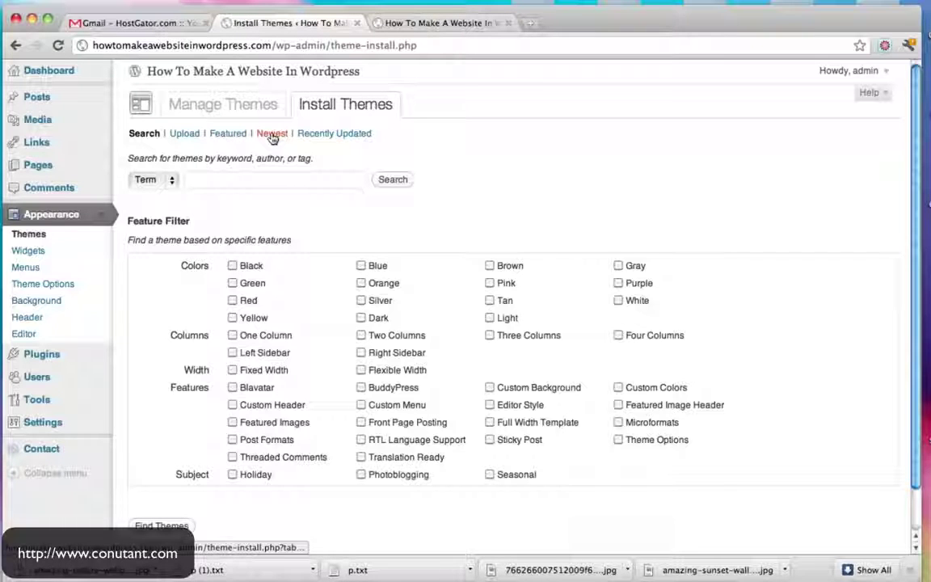
{"action": "left_click", "coordinate": [228, 135]}
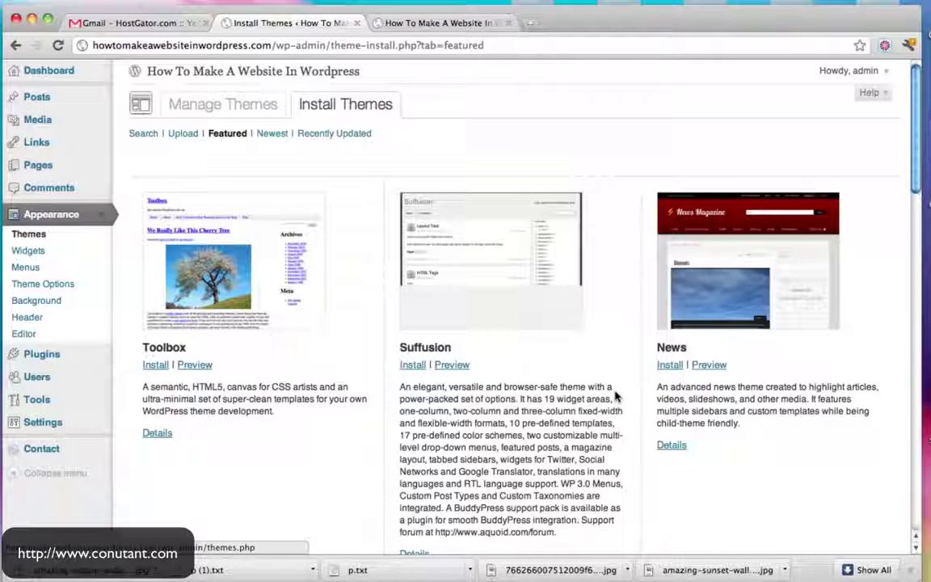
{"action": "scroll", "coordinate": [614, 396], "scroll_direction": "down", "scroll_amount": 10}
{"action": "scroll", "coordinate": [615, 397], "scroll_direction": "down", "scroll_amount": 1}
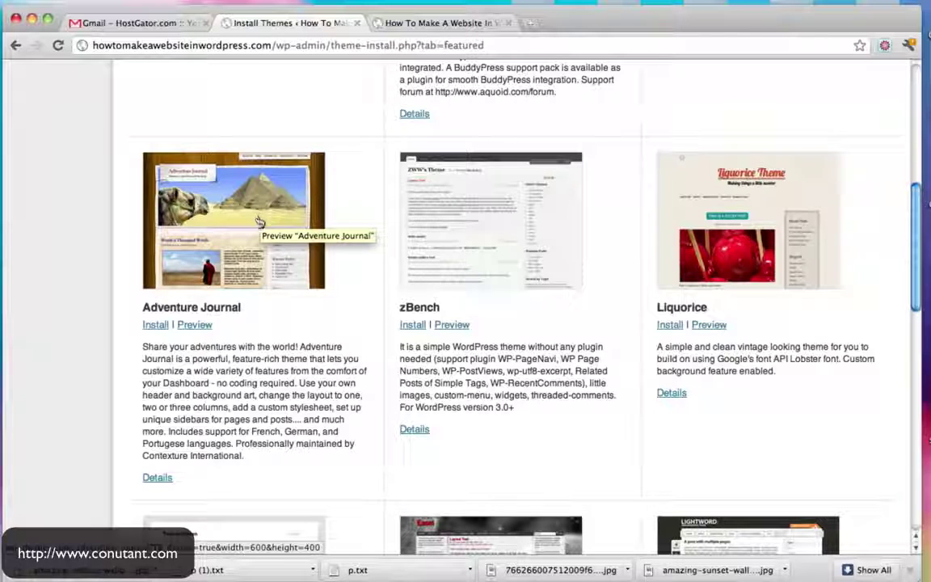
{"action": "left_click", "coordinate": [157, 327]}
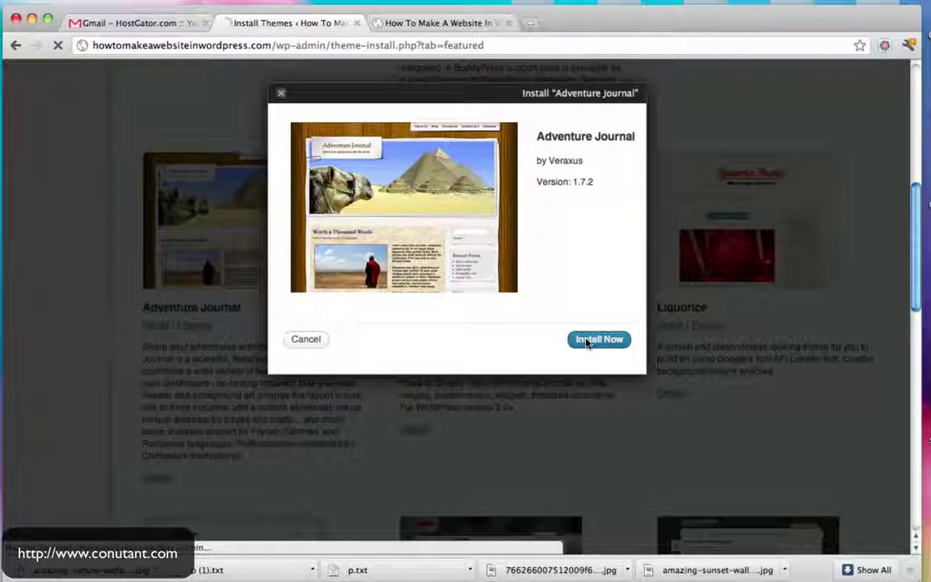
{"action": "left_click", "coordinate": [588, 341]}
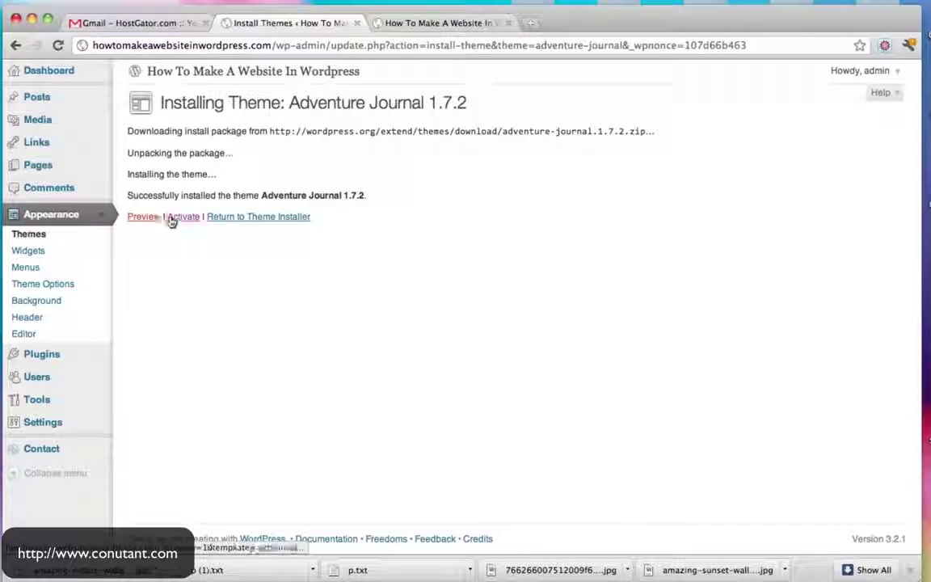
{"action": "left_click", "coordinate": [183, 219]}
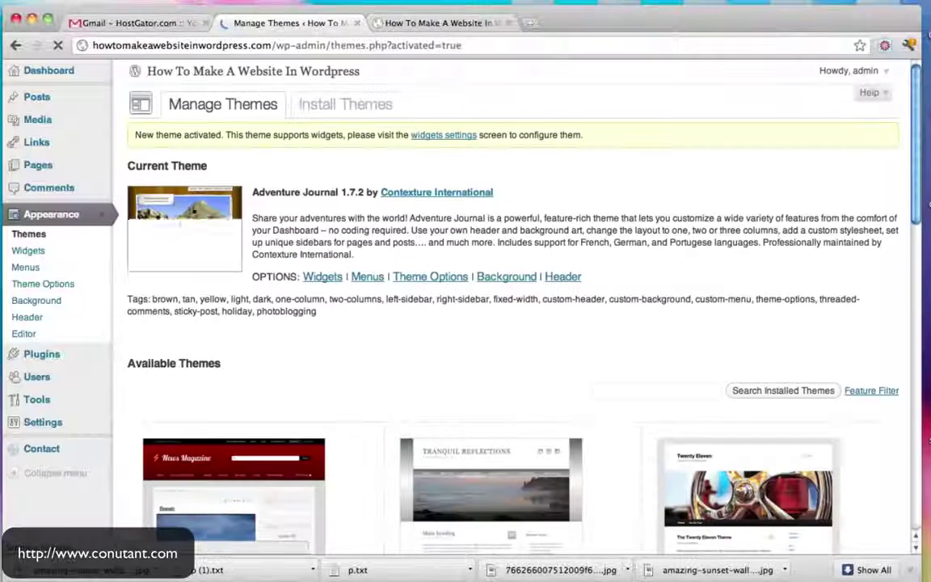
{"action": "left_click", "coordinate": [388, 27]}
Reload the site's front page and scroll through it in the new Adventure Journal theme
{"action": "left_click", "coordinate": [56, 47]}
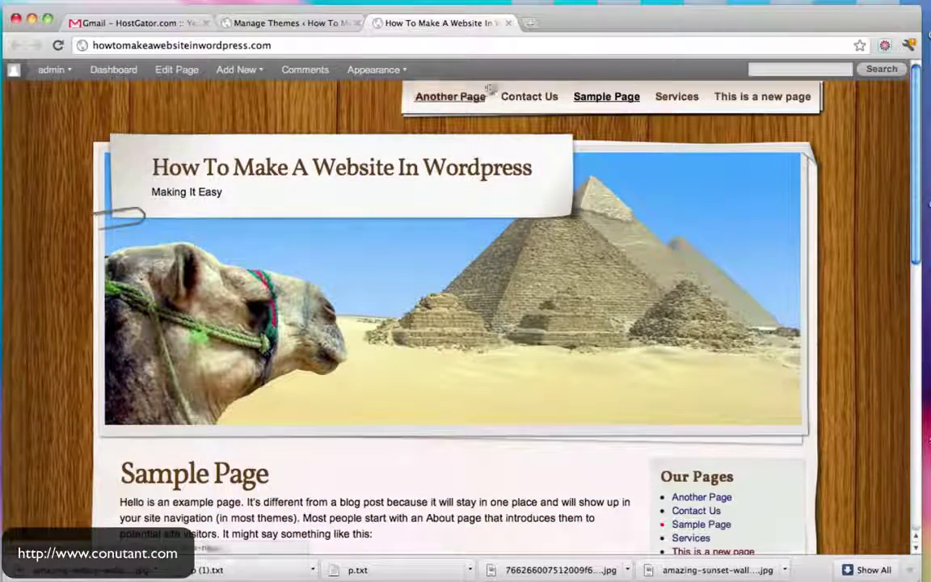
{"action": "scroll", "coordinate": [844, 184], "scroll_direction": "down", "scroll_amount": 3}
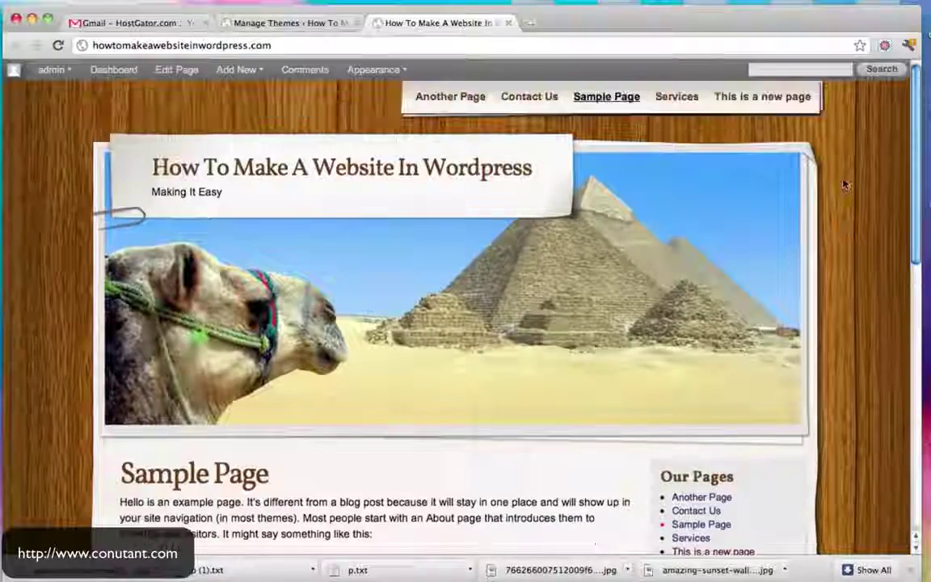
{"action": "scroll", "coordinate": [843, 185], "scroll_direction": "down", "scroll_amount": 5}
{"action": "scroll", "coordinate": [843, 184], "scroll_direction": "down", "scroll_amount": 5}
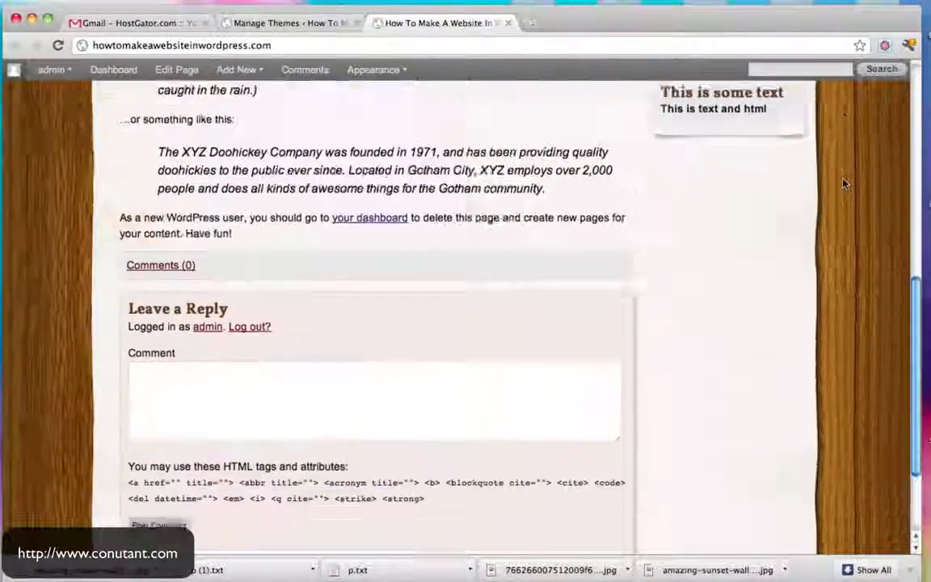
{"action": "scroll", "coordinate": [843, 184], "scroll_direction": "up", "scroll_amount": 10}
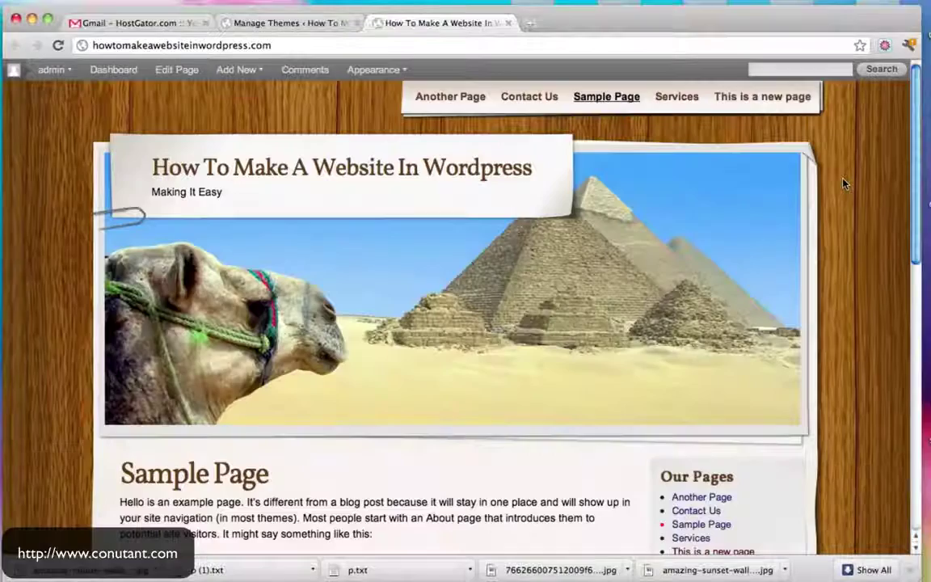
View the Contact Us page and try its Your Name, Your Email, Subject and Your Message fields
{"action": "left_click", "coordinate": [544, 96]}
{"action": "scroll", "coordinate": [657, 216], "scroll_direction": "down", "scroll_amount": 4}
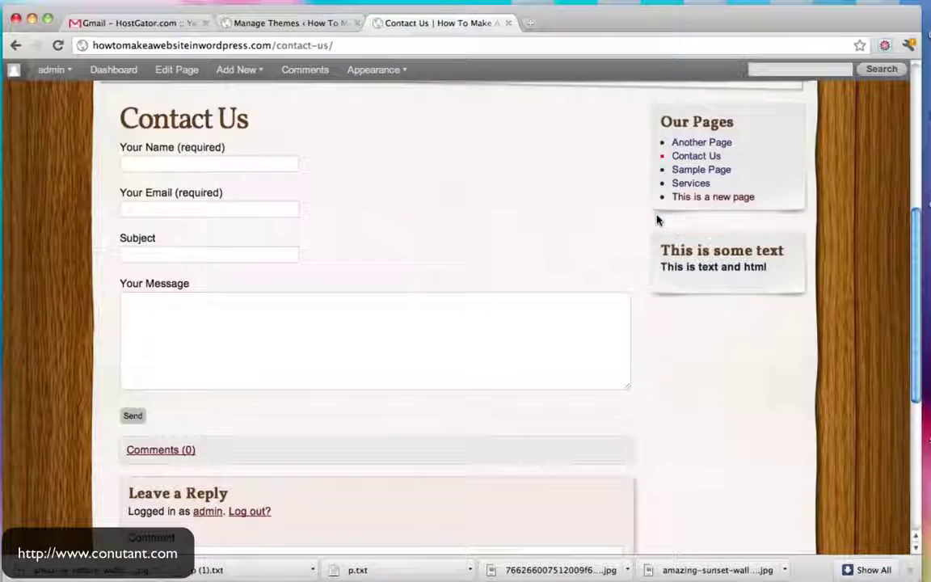
{"action": "left_click", "coordinate": [207, 165]}
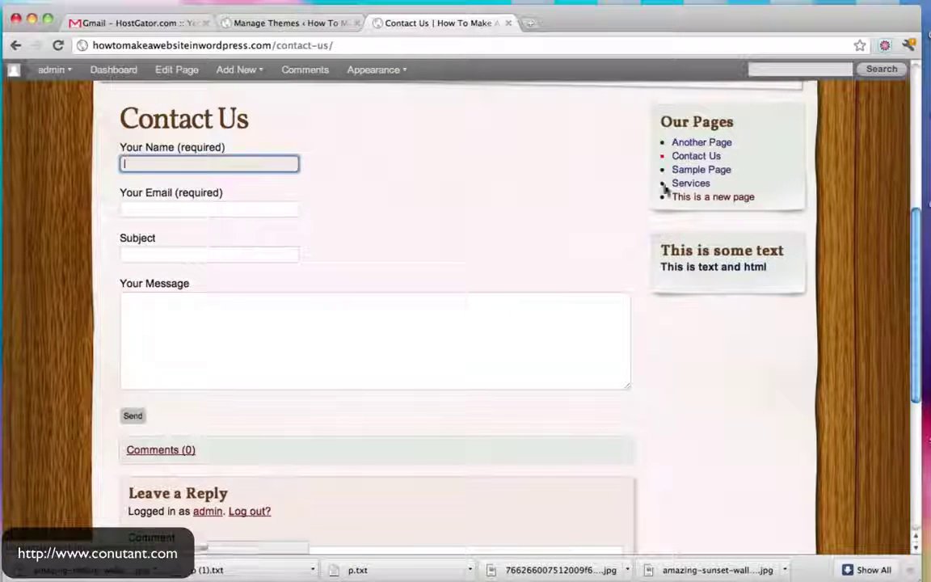
{"action": "left_click", "coordinate": [171, 209]}
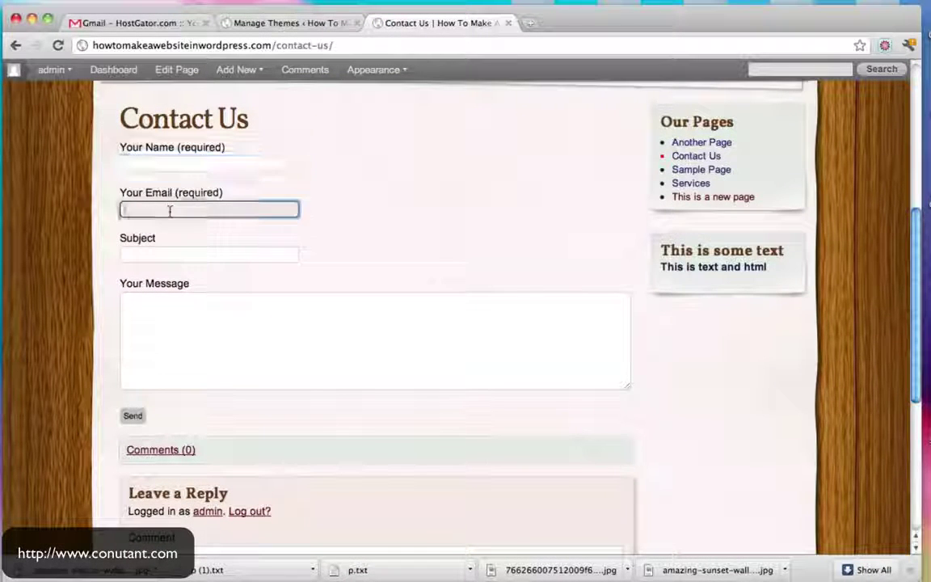
{"action": "left_click", "coordinate": [167, 254]}
{"action": "left_click", "coordinate": [189, 338]}
{"action": "scroll", "coordinate": [773, 183], "scroll_direction": "up", "scroll_amount": 5}
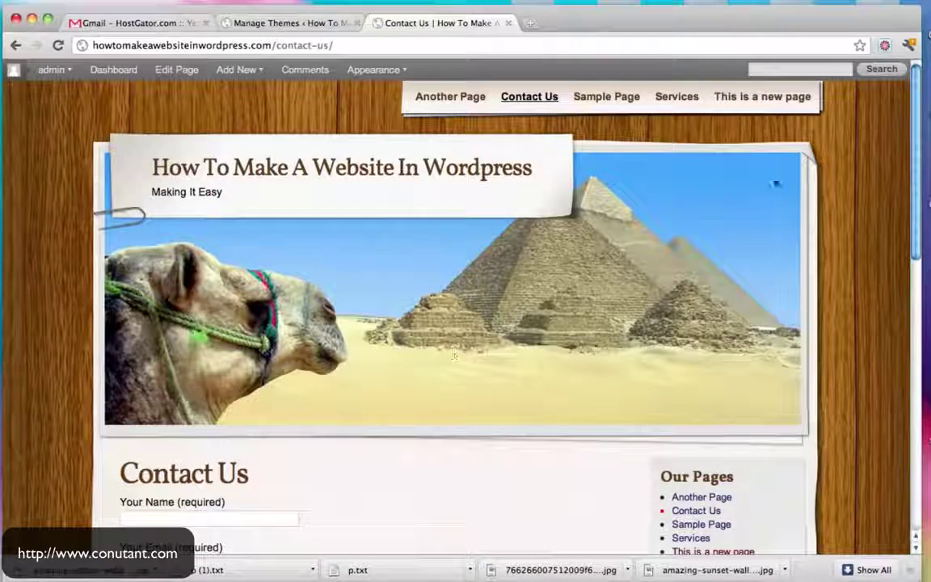
{"action": "left_click", "coordinate": [297, 24]}
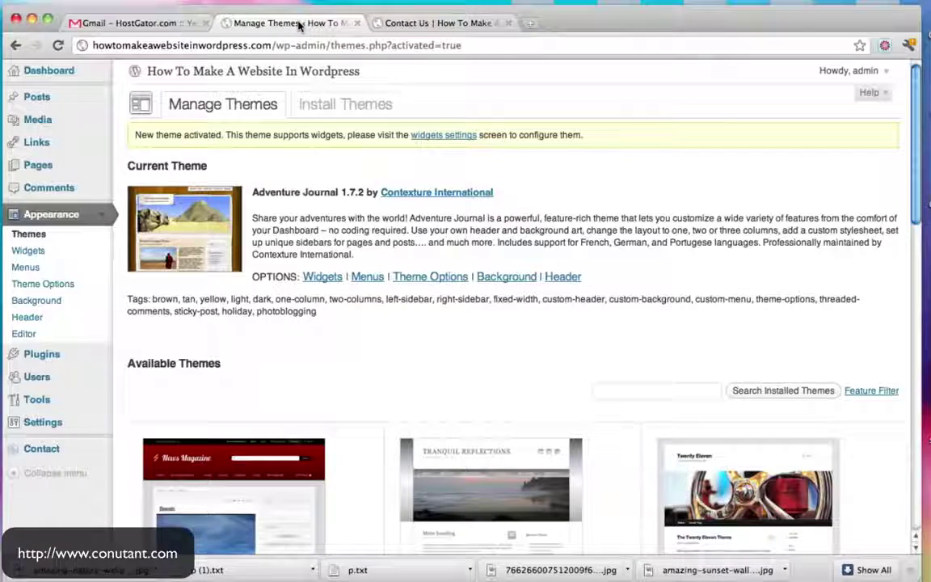
Search for 'green' themes on the Install Themes page
{"action": "left_click", "coordinate": [332, 106]}
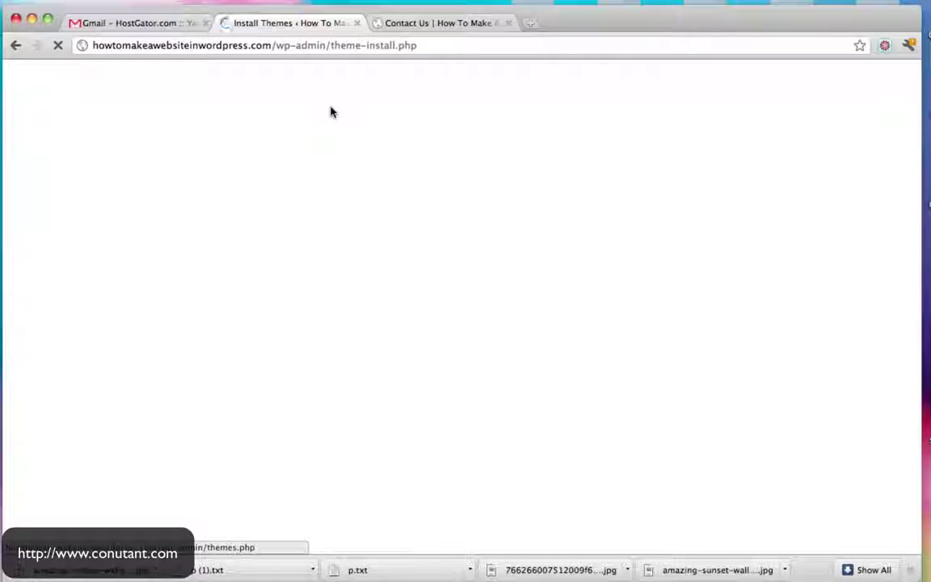
{"action": "left_click", "coordinate": [908, 572]}
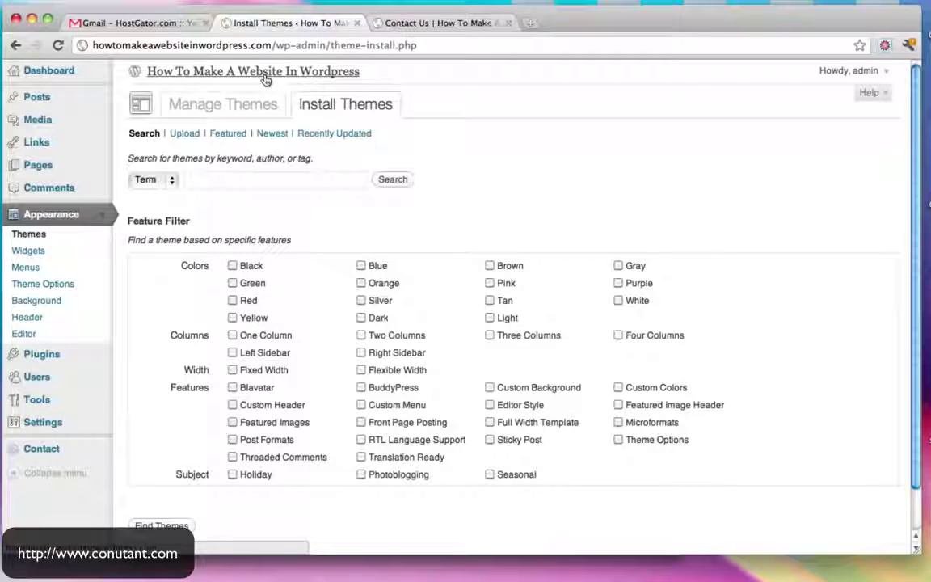
{"action": "left_click", "coordinate": [244, 186]}
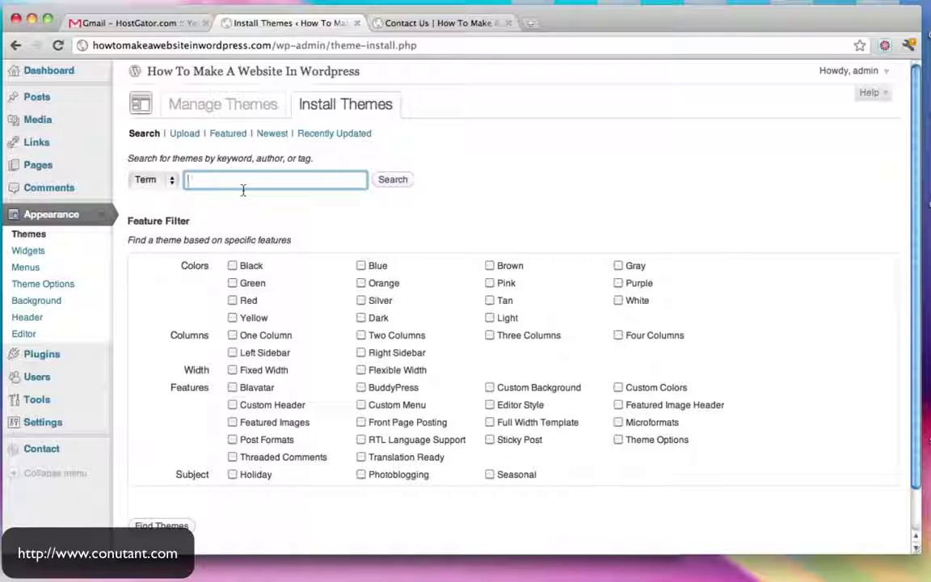
{"action": "type", "text": "green"}
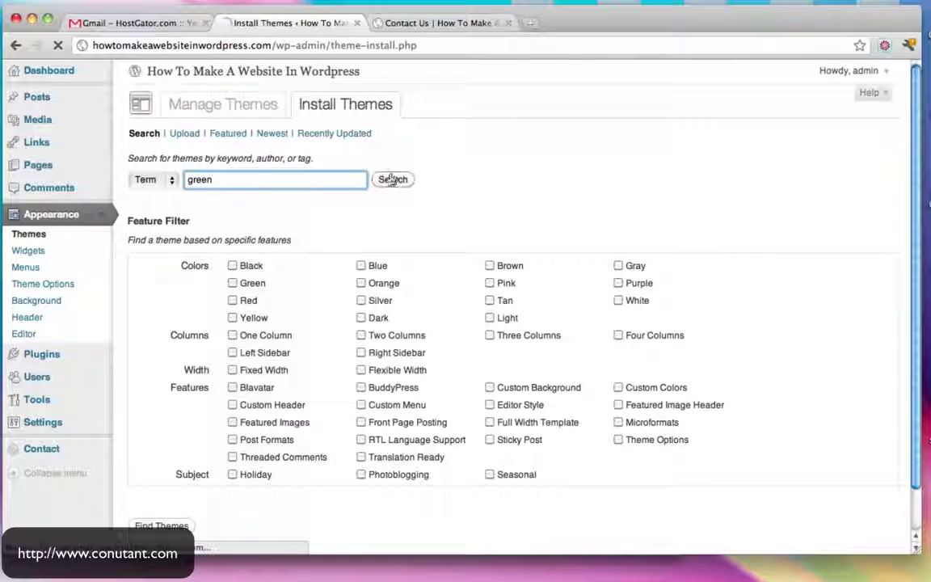
{"action": "left_click", "coordinate": [393, 180]}
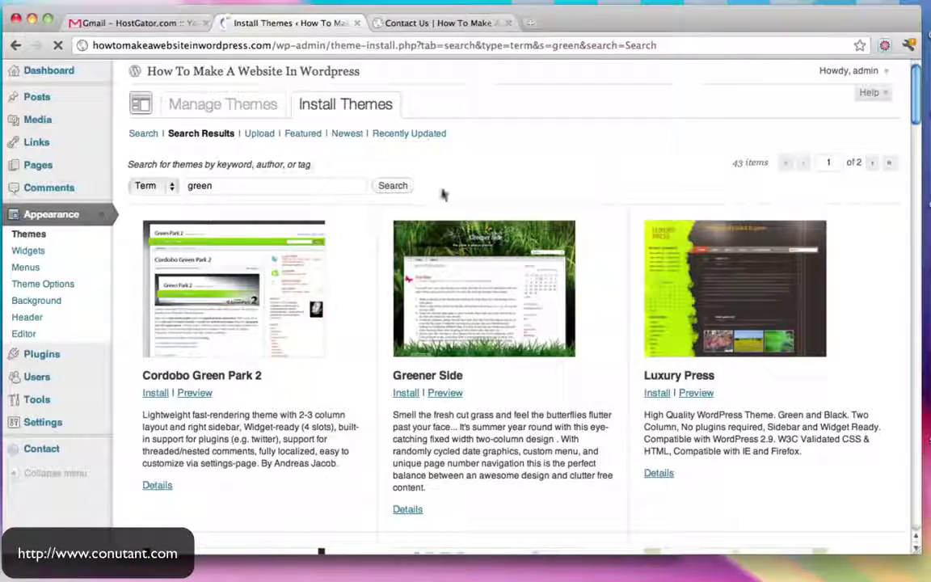